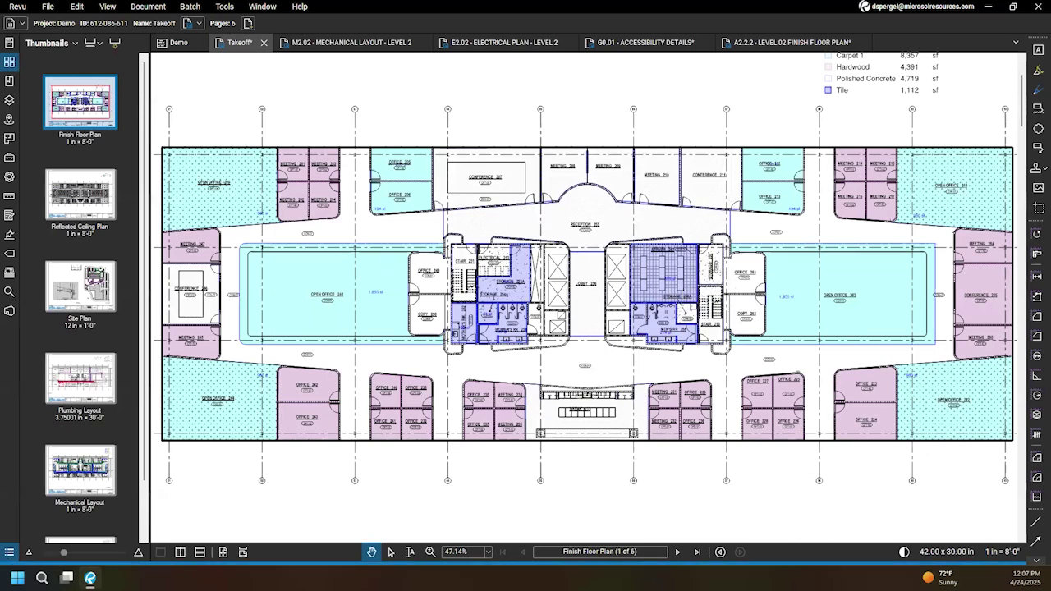
Step: Open the Markups List, browse its entries and select the Carpet 1 area in the upper-left Open Office on the Finish Floor Plan
{"action": "left_click_drag", "start_coordinate": [804, 558], "coordinate": [817, 275]}
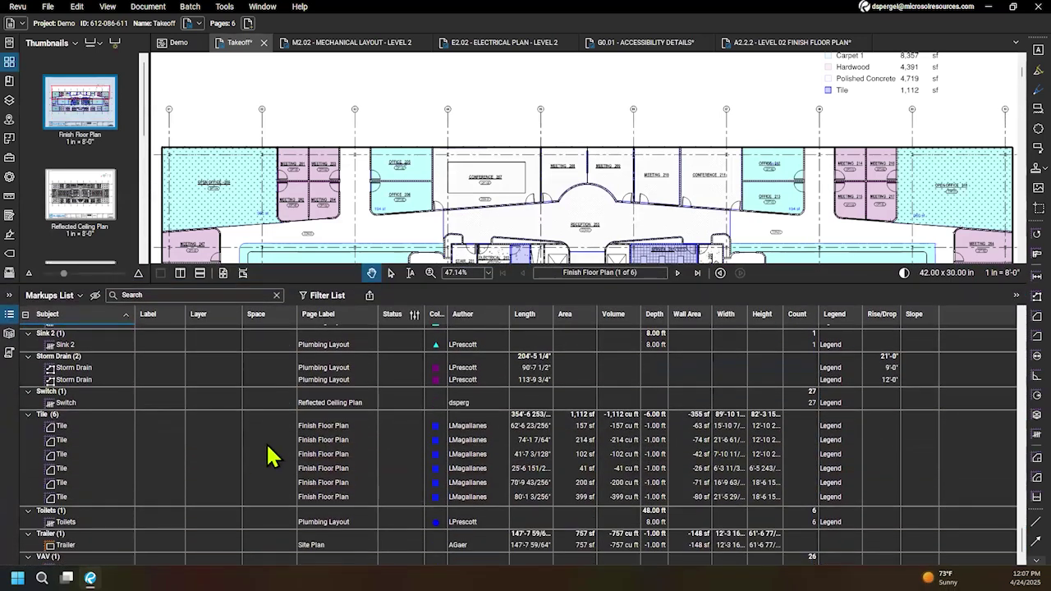
{"action": "scroll", "coordinate": [279, 458], "scroll_direction": "up", "scroll_amount": 6}
{"action": "scroll", "coordinate": [258, 435], "scroll_direction": "up", "scroll_amount": 4}
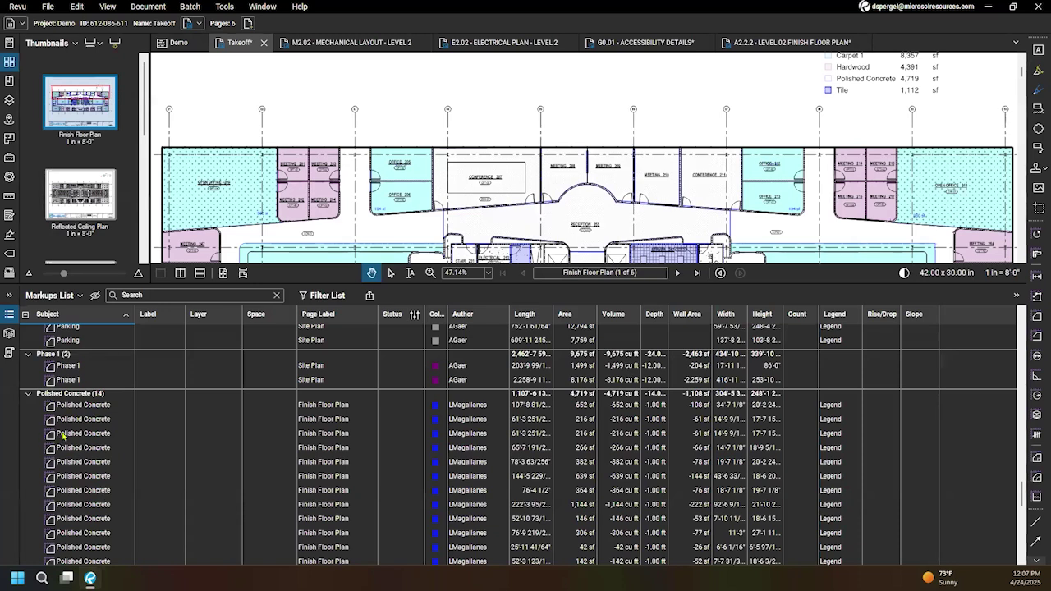
{"action": "left_click", "coordinate": [256, 224]}
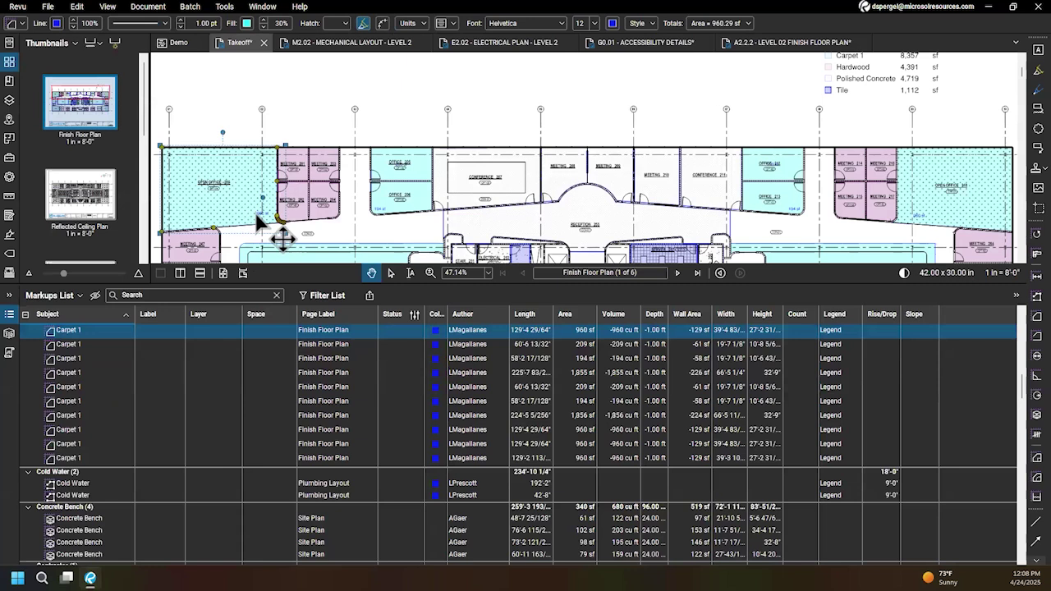
Step: Examine the Markups List groups by subject, comparing their authors, page labels, lengths, areas, volumes and counts
{"action": "scroll", "coordinate": [129, 391], "scroll_direction": "up", "scroll_amount": 1}
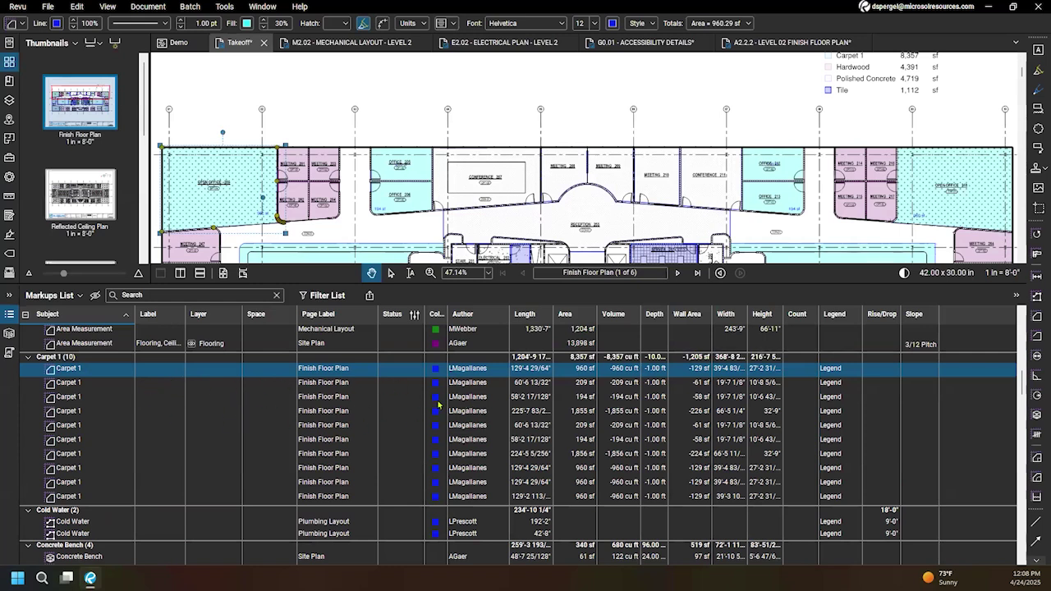
{"action": "scroll", "coordinate": [542, 452], "scroll_direction": "up", "scroll_amount": 6}
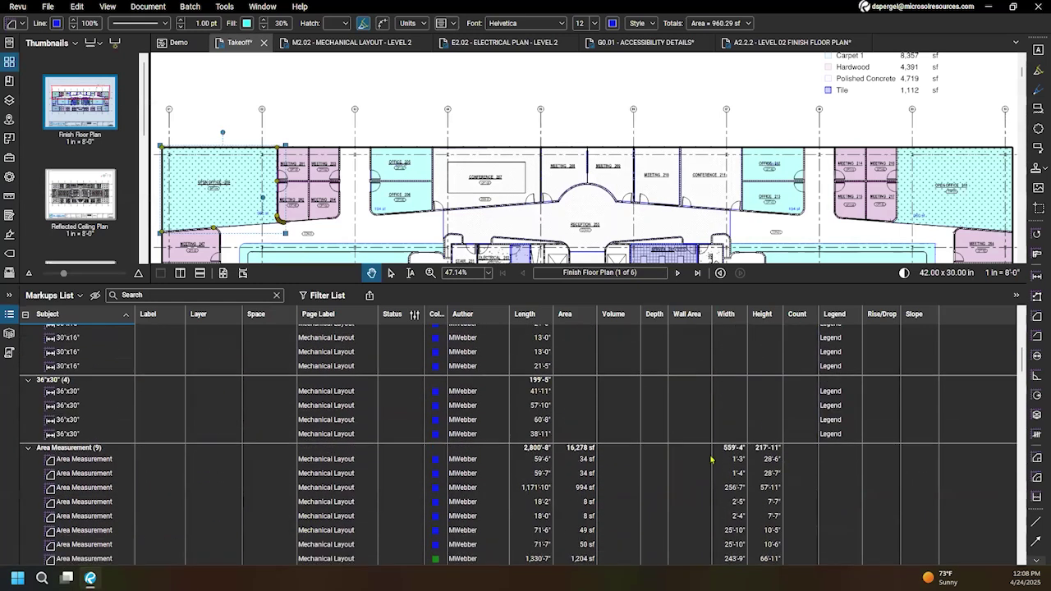
{"action": "scroll", "coordinate": [541, 454], "scroll_direction": "up", "scroll_amount": 3}
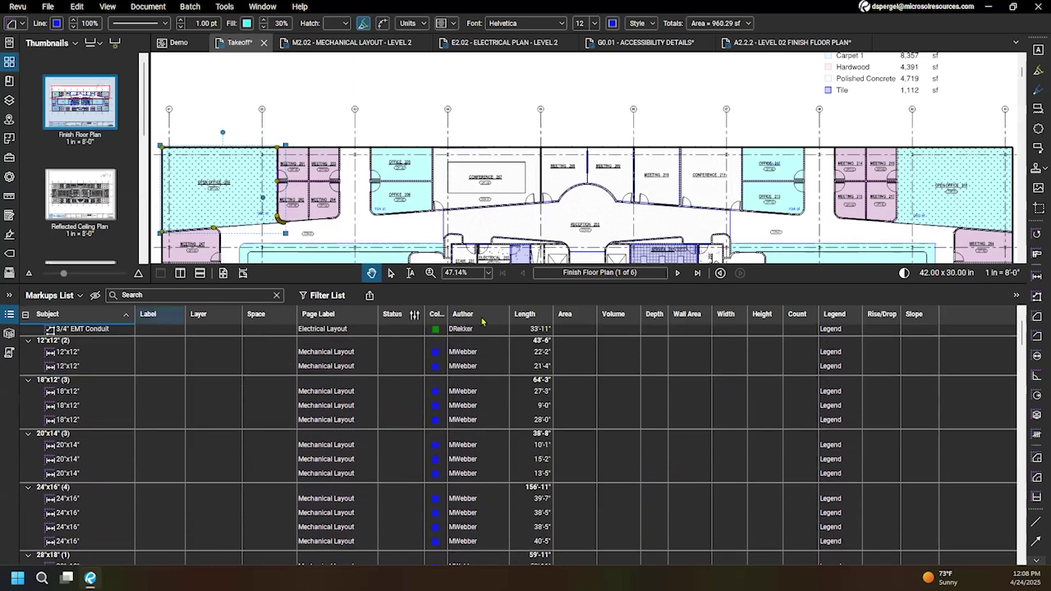
{"action": "scroll", "coordinate": [435, 459], "scroll_direction": "up", "scroll_amount": 2}
{"action": "scroll", "coordinate": [410, 458], "scroll_direction": "down", "scroll_amount": 10}
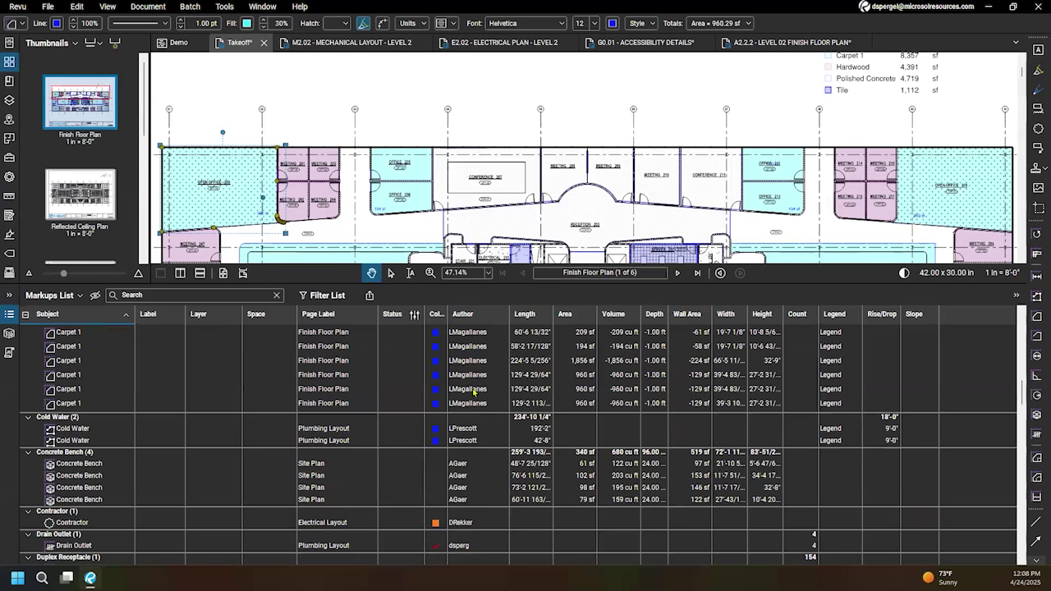
{"action": "scroll", "coordinate": [435, 435], "scroll_direction": "down", "scroll_amount": 8}
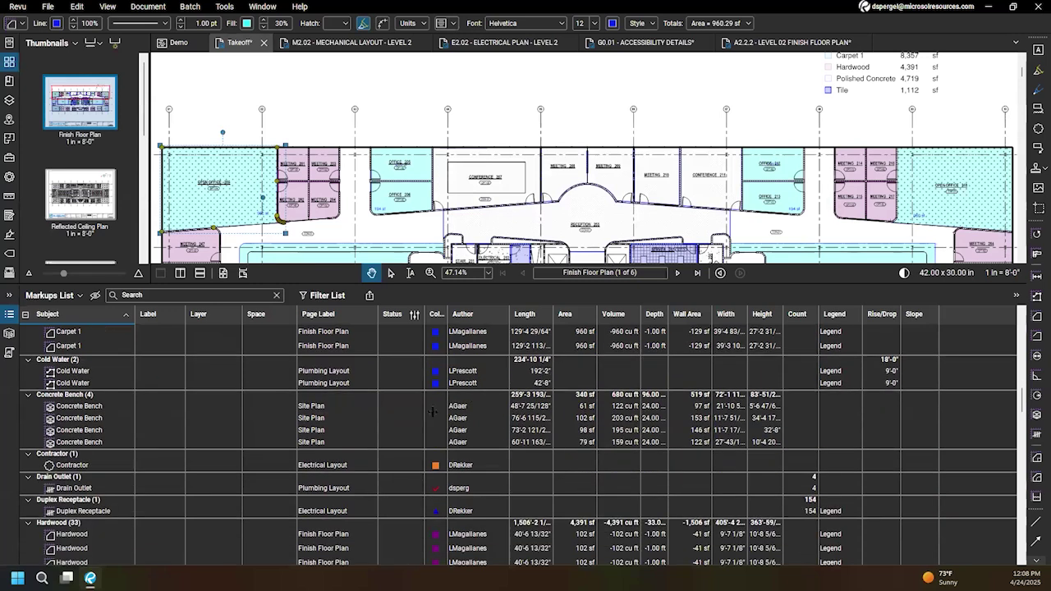
{"action": "scroll", "coordinate": [717, 444], "scroll_direction": "up", "scroll_amount": 4}
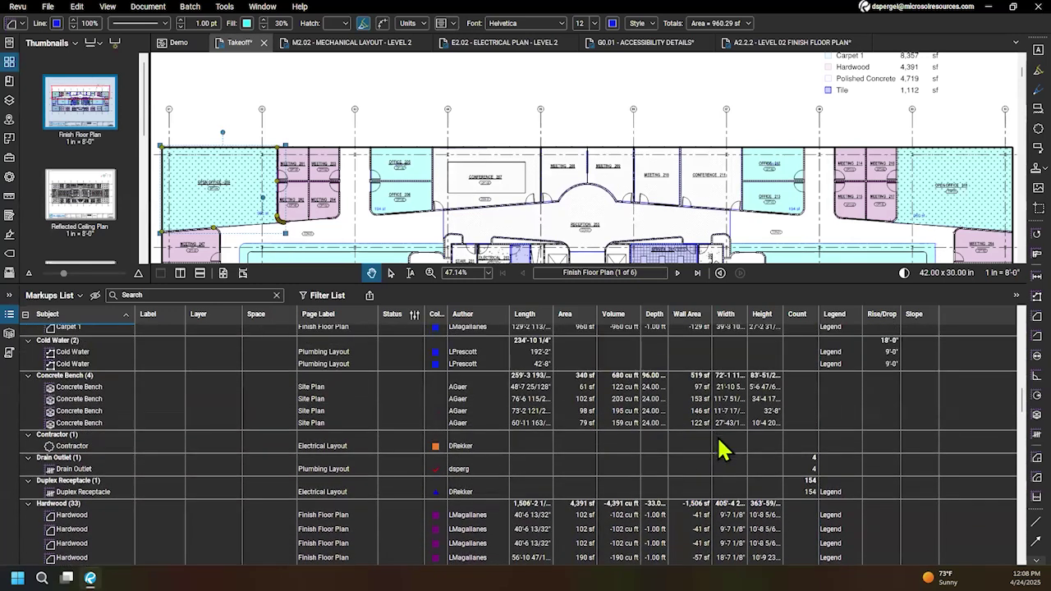
{"action": "scroll", "coordinate": [698, 463], "scroll_direction": "down", "scroll_amount": 4}
{"action": "scroll", "coordinate": [629, 427], "scroll_direction": "up", "scroll_amount": 8}
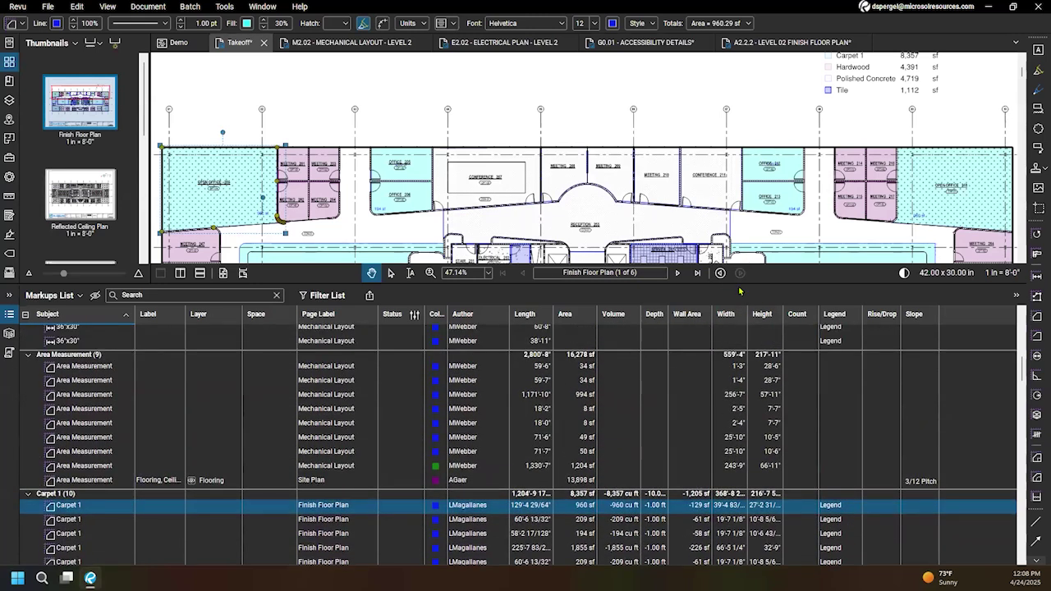
Step: Shrink the Markups List to enlarge the drawing area and go to the Reflected Ceiling Plan page
{"action": "left_click_drag", "start_coordinate": [737, 285], "coordinate": [699, 408]}
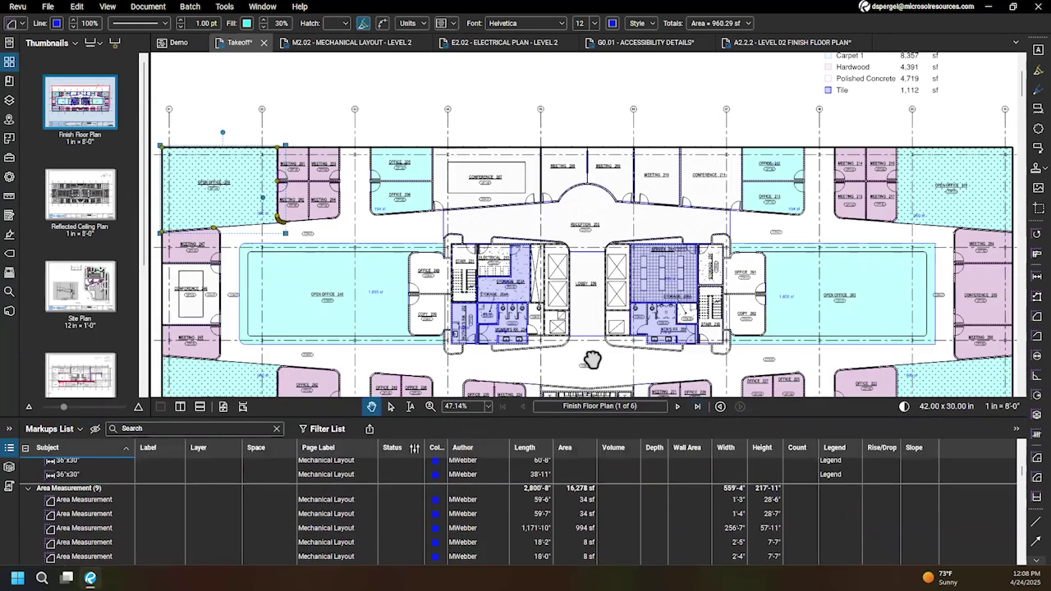
{"action": "scroll", "coordinate": [599, 368], "scroll_direction": "down", "scroll_amount": 3}
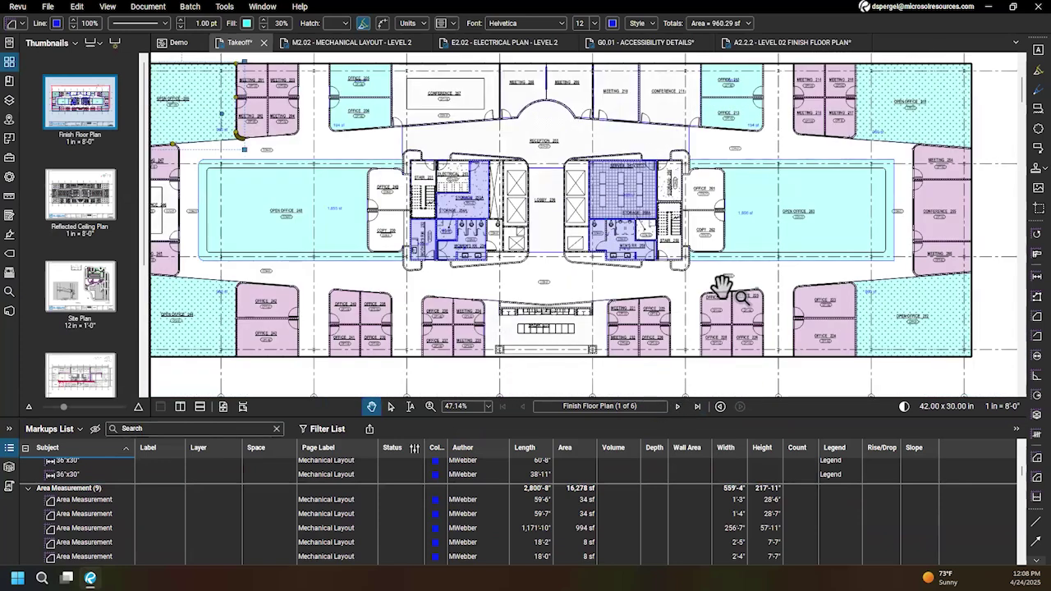
{"action": "left_click", "coordinate": [678, 406]}
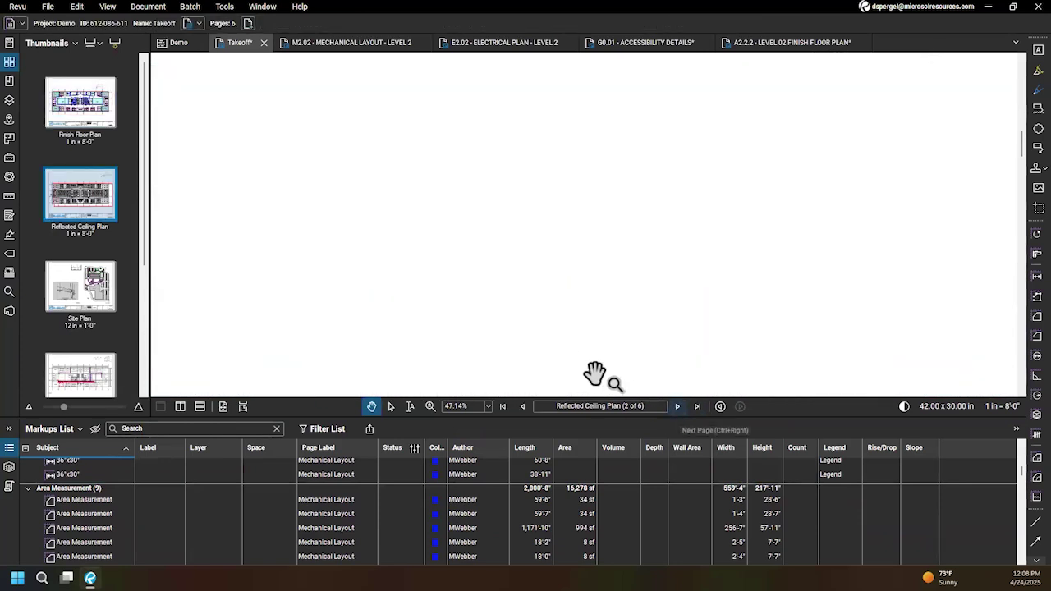
Step: Inspect the Return Diffuser and Switch count markups around Copy 262 and Open Office 263, and review the whole ceiling plan
{"action": "scroll", "coordinate": [617, 211], "scroll_direction": "up", "scroll_amount": 5}
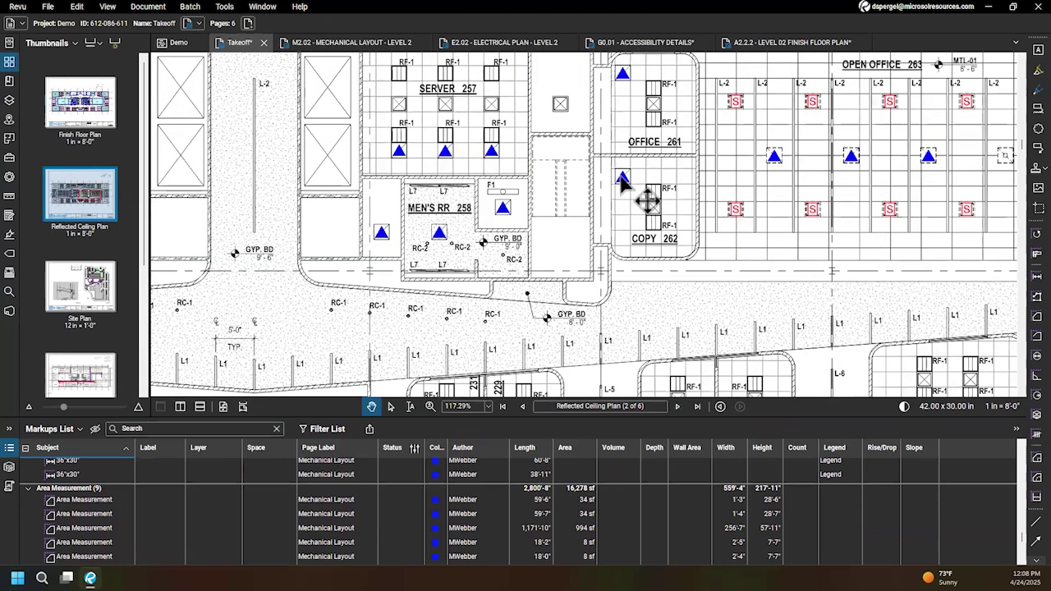
{"action": "left_click", "coordinate": [622, 179]}
{"action": "left_click", "coordinate": [735, 209]}
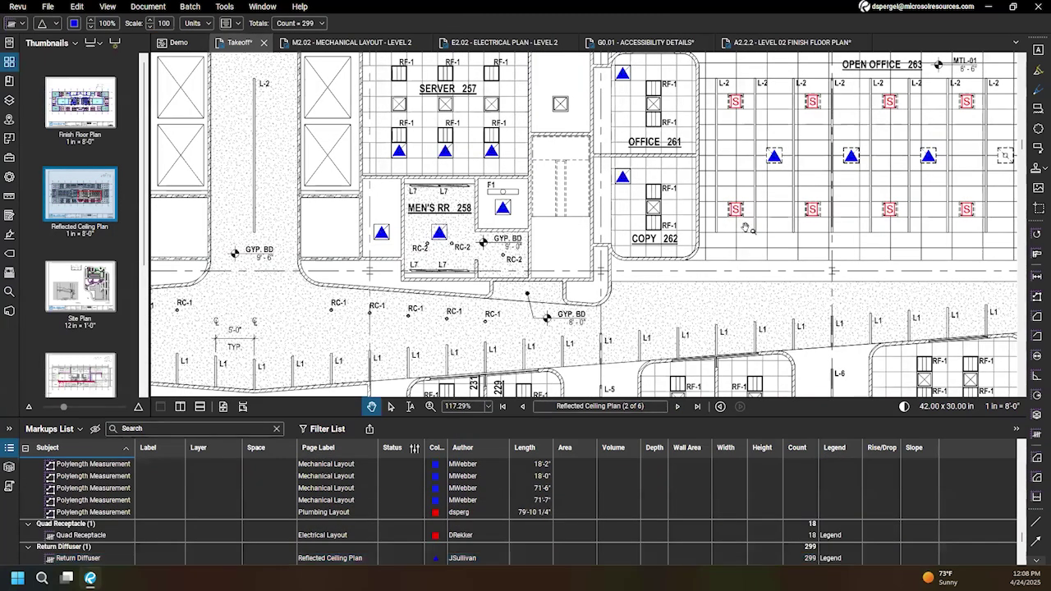
{"action": "left_click", "coordinate": [733, 291]}
{"action": "mouse_move", "coordinate": [798, 255]}
{"action": "left_mouse_down"}
{"action": "mouse_move", "coordinate": [462, 302]}
{"action": "mouse_move", "coordinate": [739, 296]}
{"action": "left_mouse_up"}
{"action": "left_click_drag", "start_coordinate": [460, 302], "coordinate": [697, 302]}
{"action": "scroll", "coordinate": [546, 253], "scroll_direction": "down", "scroll_amount": 2}
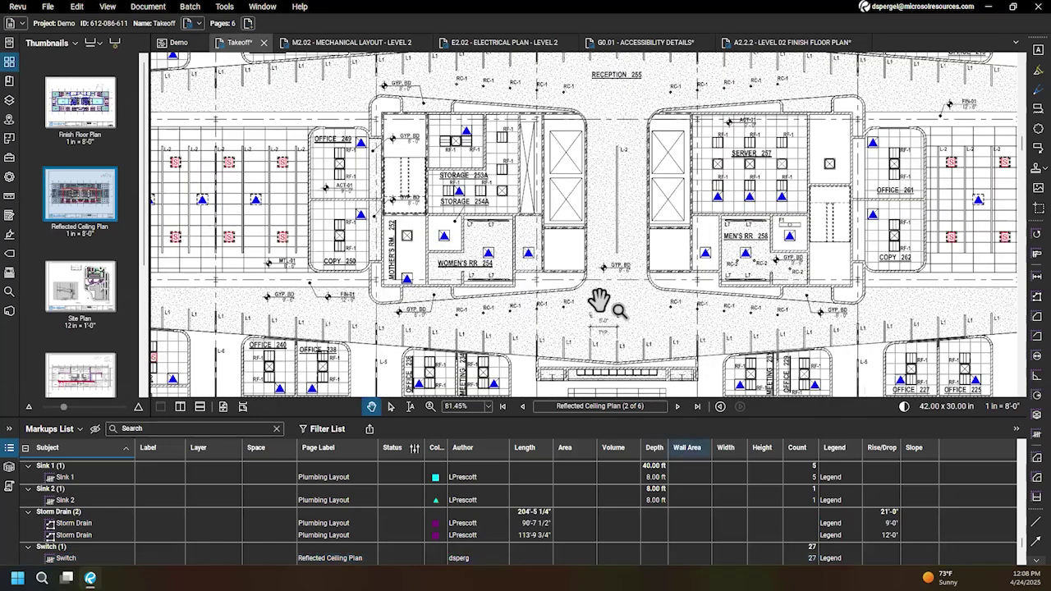
{"action": "scroll", "coordinate": [642, 275], "scroll_direction": "down", "scroll_amount": 4}
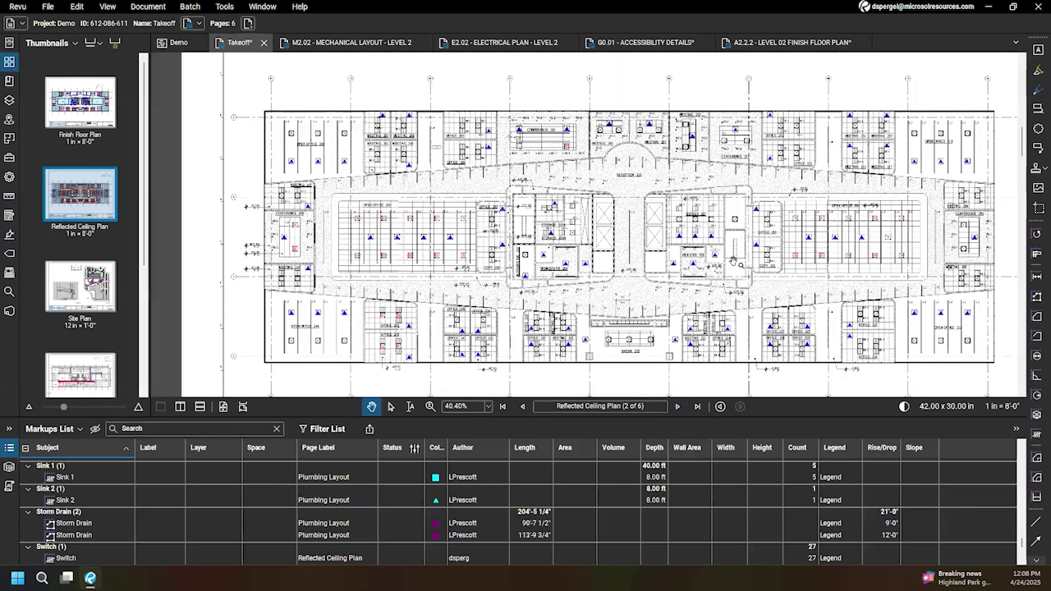
Step: Go to the Site Plan page and examine the area, slope and volume measurements around the New Office Building
{"action": "left_click", "coordinate": [678, 406]}
{"action": "left_click_drag", "start_coordinate": [548, 164], "coordinate": [415, 122]}
{"action": "scroll", "coordinate": [597, 165], "scroll_direction": "up", "scroll_amount": 5}
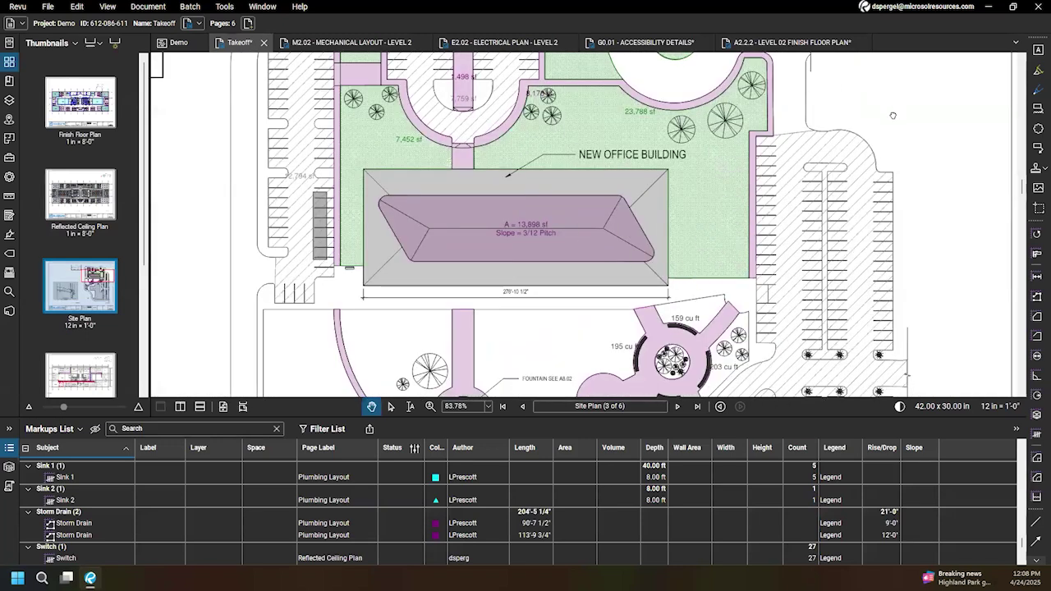
{"action": "scroll", "coordinate": [746, 312], "scroll_direction": "down", "scroll_amount": 1}
{"action": "scroll", "coordinate": [549, 178], "scroll_direction": "down", "scroll_amount": 1}
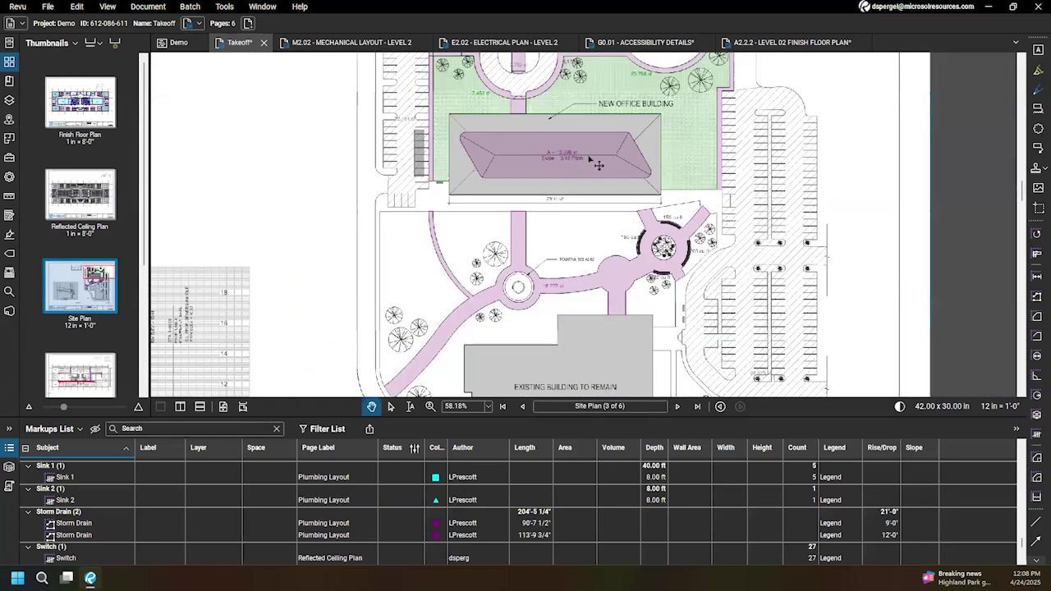
{"action": "scroll", "coordinate": [750, 189], "scroll_direction": "down", "scroll_amount": 1}
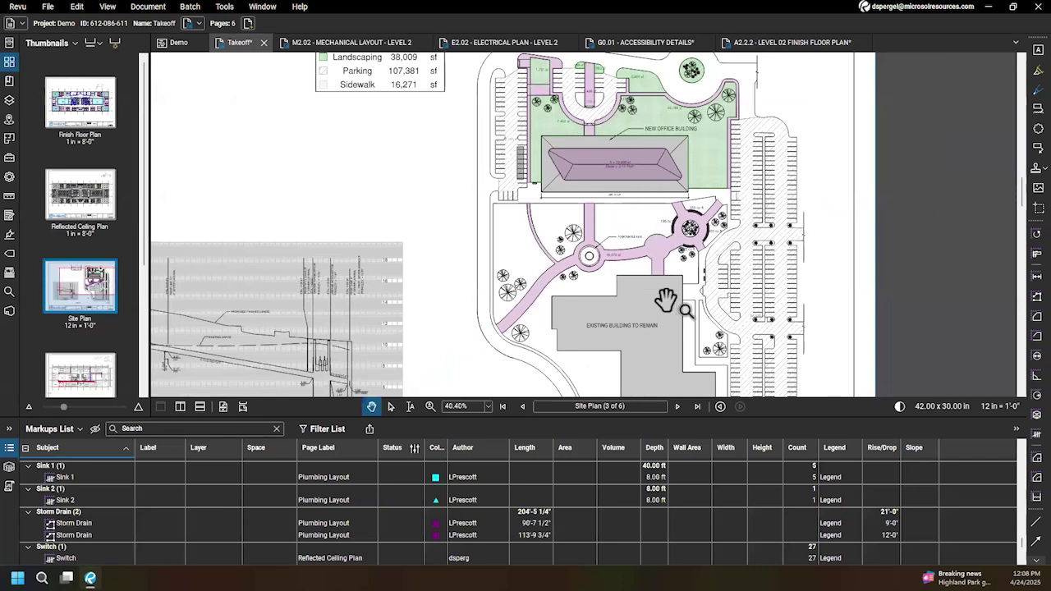
Step: Go to the Plumbing Layout page and select the Waste, Hot Water and Cold Water pipe runs in turn to check their list entries
{"action": "left_click", "coordinate": [678, 406]}
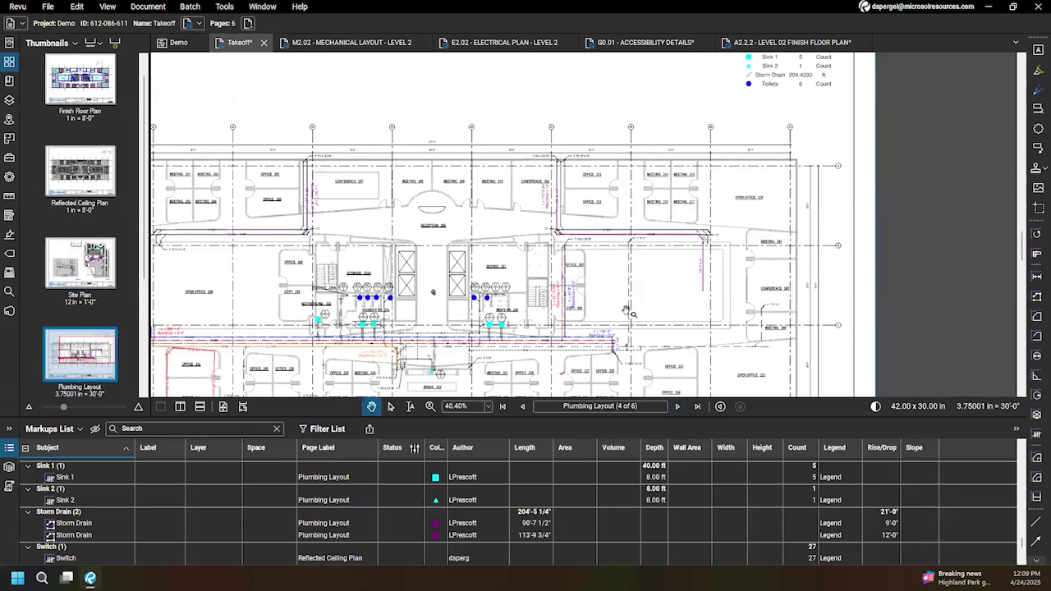
{"action": "scroll", "coordinate": [628, 310], "scroll_direction": "down", "scroll_amount": 5}
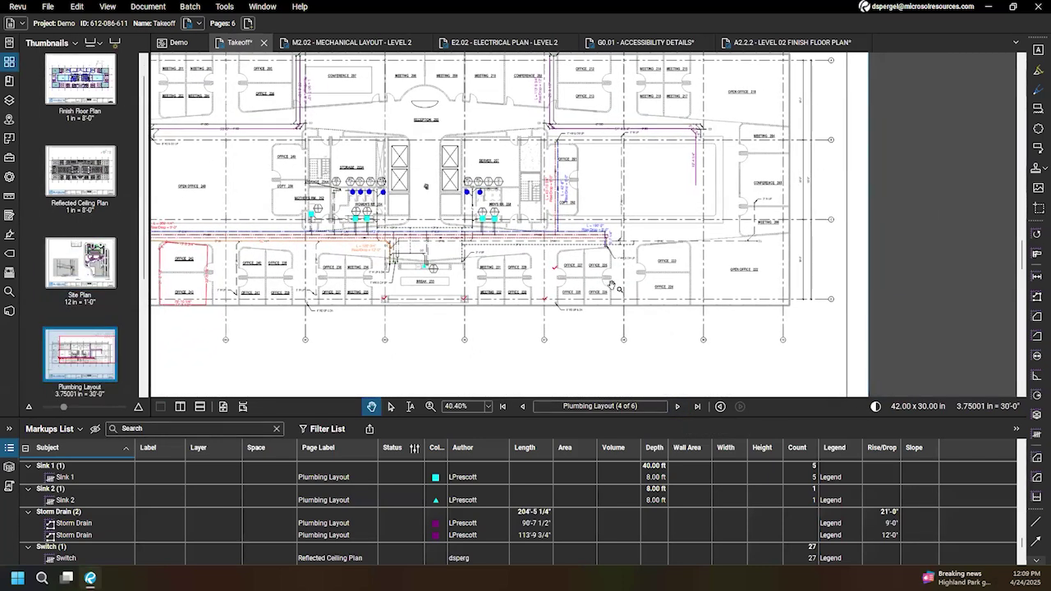
{"action": "scroll", "coordinate": [628, 291], "scroll_direction": "up", "scroll_amount": 2}
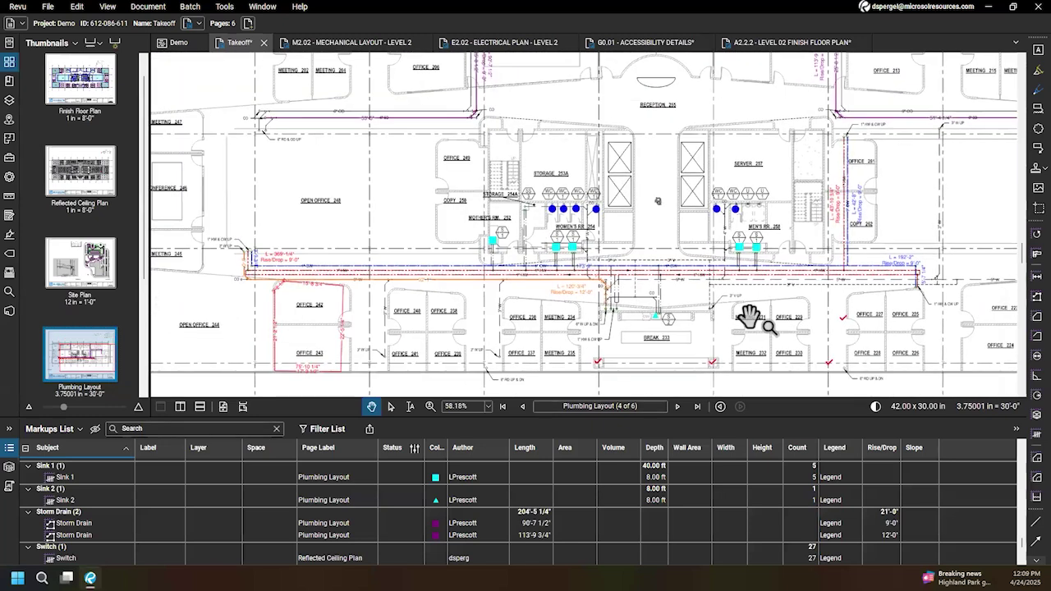
{"action": "scroll", "coordinate": [425, 226], "scroll_direction": "up", "scroll_amount": 2}
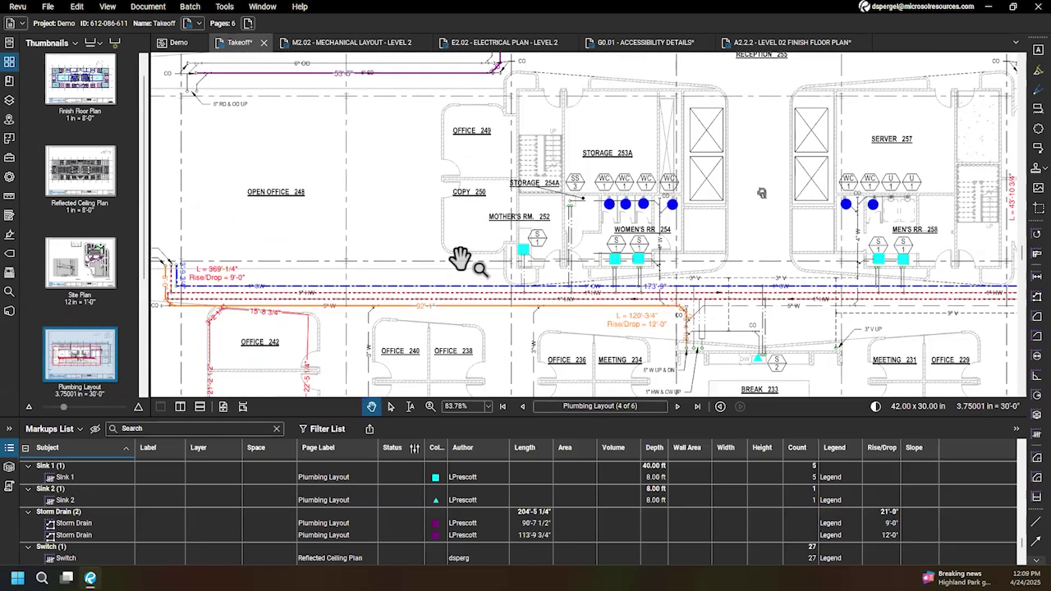
{"action": "left_click_drag", "start_coordinate": [513, 316], "coordinate": [514, 317]}
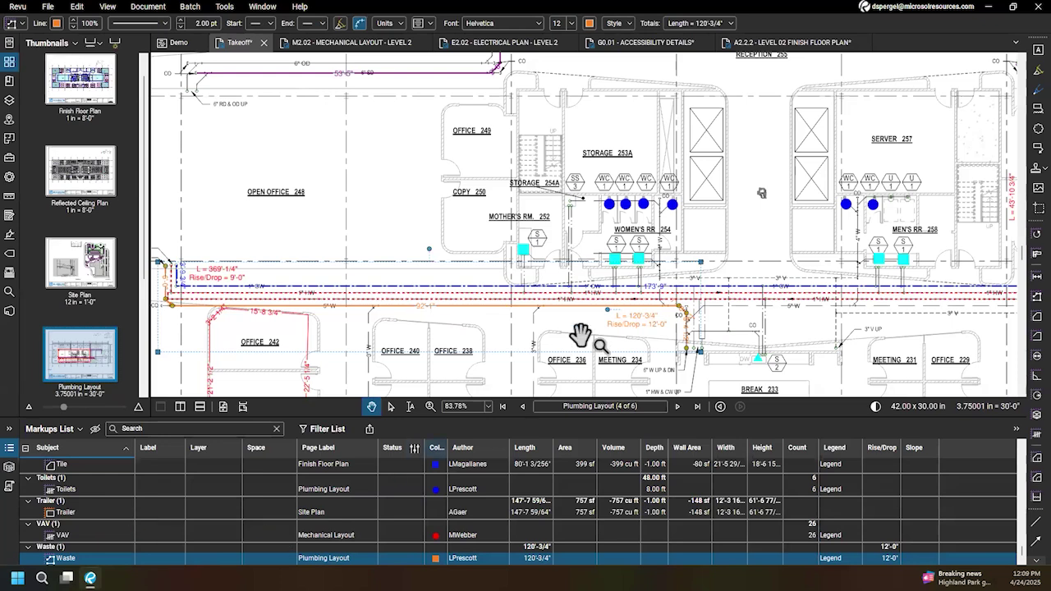
{"action": "left_click", "coordinate": [473, 302]}
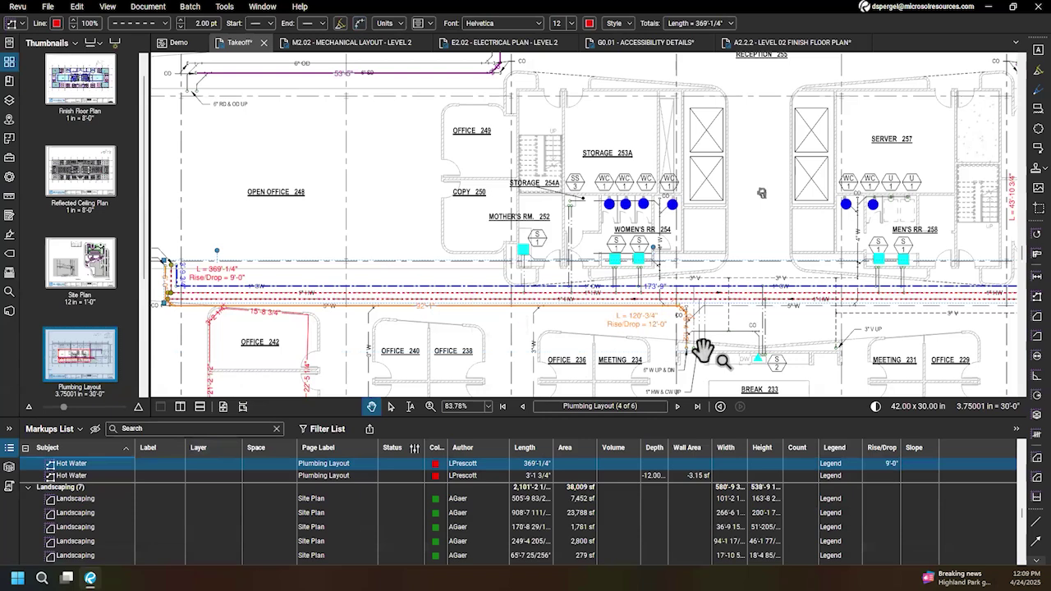
{"action": "left_click", "coordinate": [795, 289]}
{"action": "scroll", "coordinate": [195, 485], "scroll_direction": "up", "scroll_amount": 3}
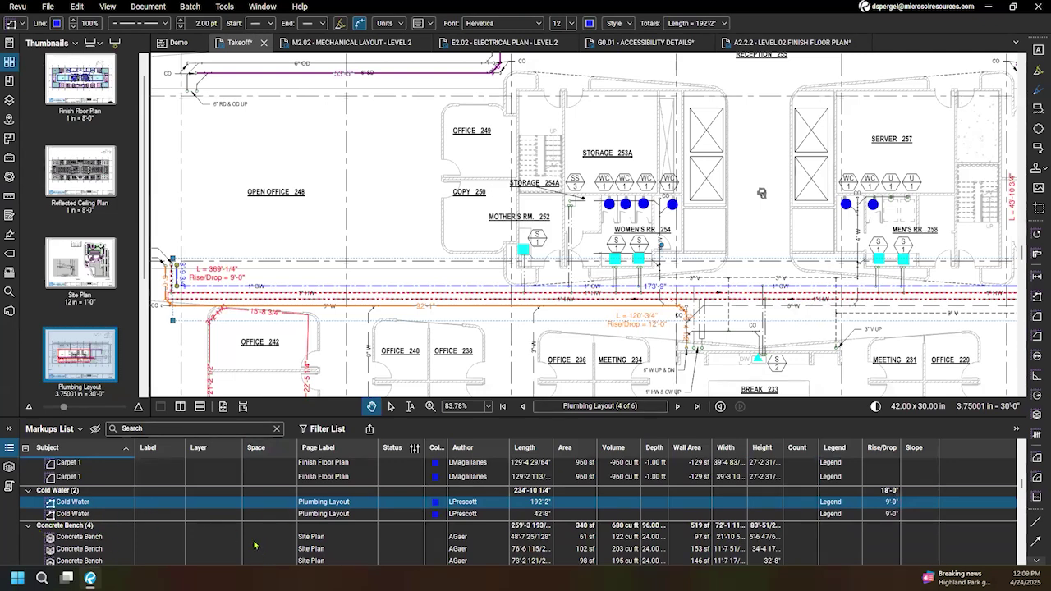
Step: Enlarge the Markups List and review the measurement groups from Cold Water up through Carpet 1 and Area Measurement to the duct sizes
{"action": "left_click_drag", "start_coordinate": [684, 414], "coordinate": [690, 361]}
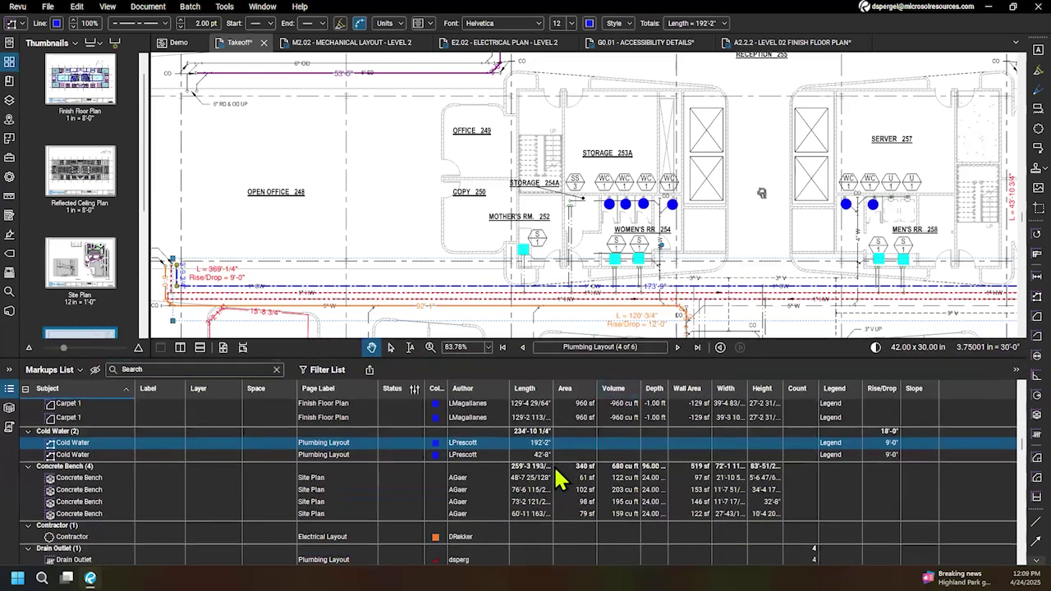
{"action": "scroll", "coordinate": [628, 471], "scroll_direction": "up", "scroll_amount": 1}
{"action": "scroll", "coordinate": [336, 526], "scroll_direction": "up", "scroll_amount": 4}
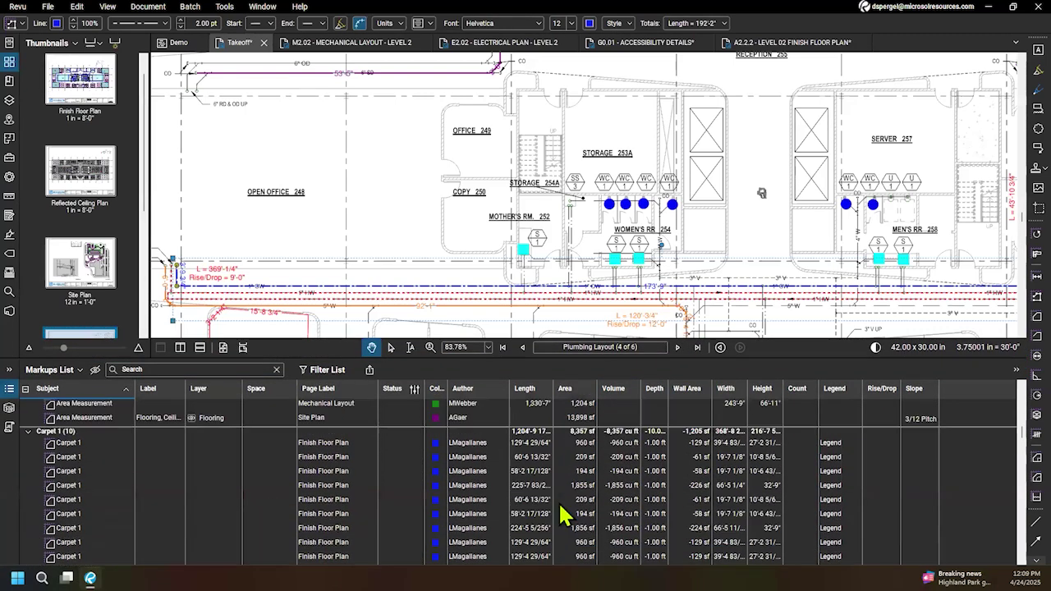
{"action": "scroll", "coordinate": [301, 478], "scroll_direction": "up", "scroll_amount": 3}
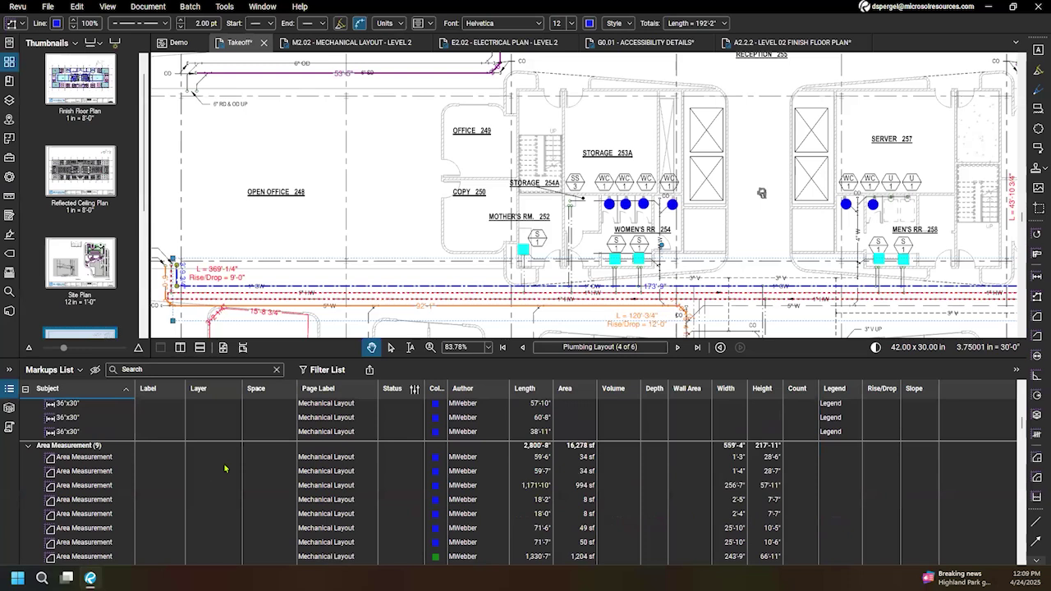
{"action": "scroll", "coordinate": [459, 476], "scroll_direction": "up", "scroll_amount": 3}
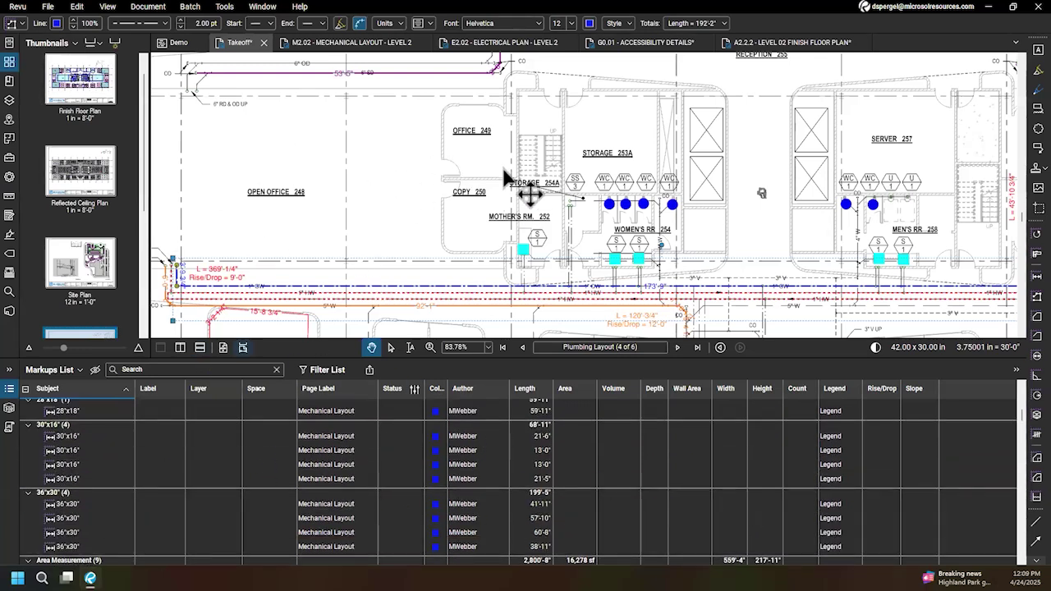
Step: Go to the Mechanical Layout page, shrink the Markups List and select the 36"x30" duct length above Meeting 231 to check its entry
{"action": "left_click", "coordinate": [678, 347]}
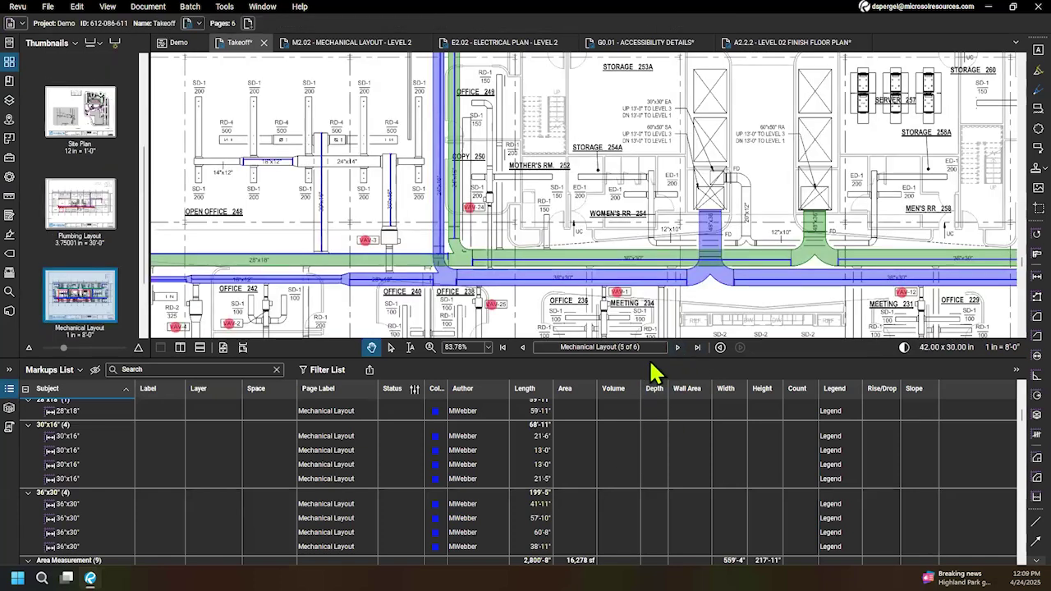
{"action": "left_click_drag", "start_coordinate": [650, 373], "coordinate": [648, 443]}
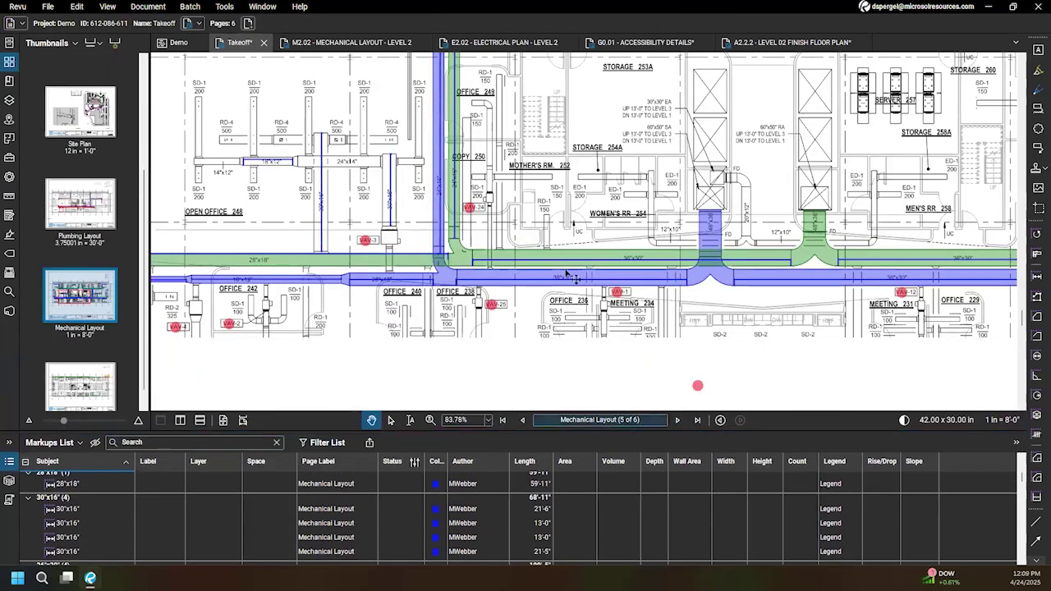
{"action": "scroll", "coordinate": [666, 312], "scroll_direction": "right", "scroll_amount": 5}
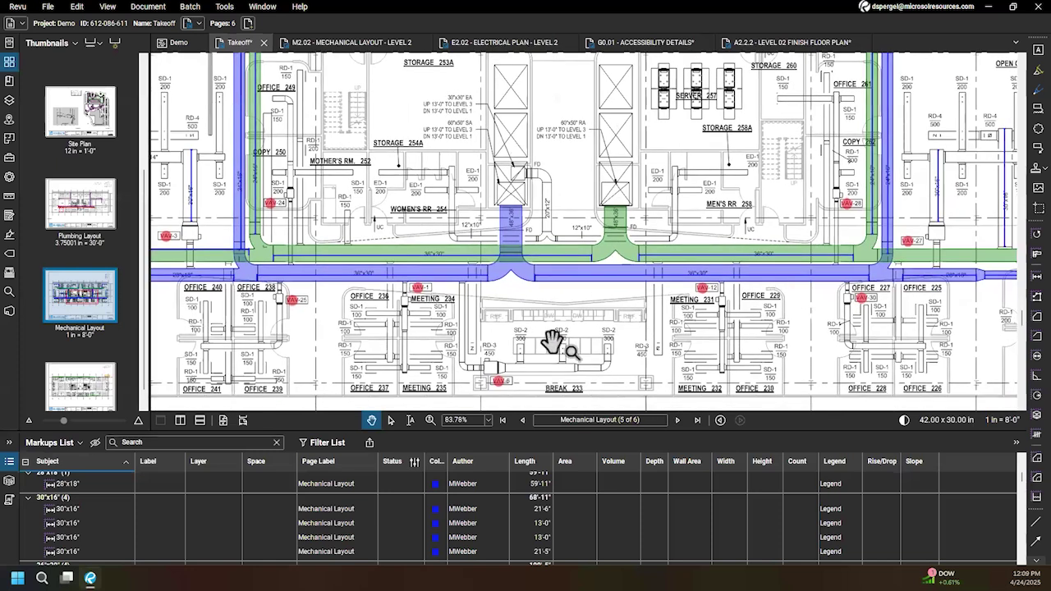
{"action": "scroll", "coordinate": [741, 286], "scroll_direction": "up", "scroll_amount": 5}
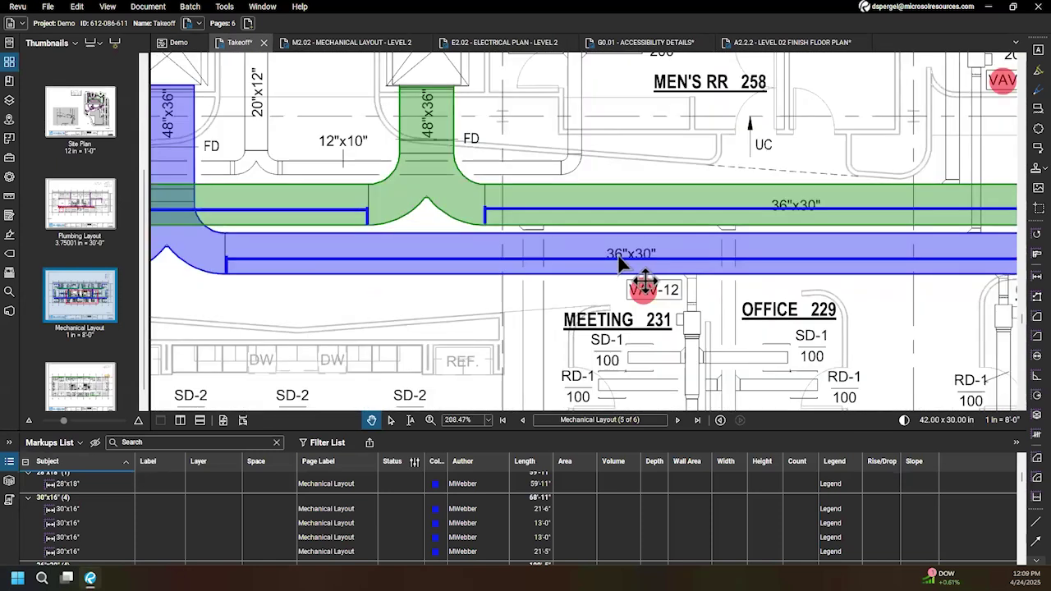
{"action": "left_click", "coordinate": [699, 265]}
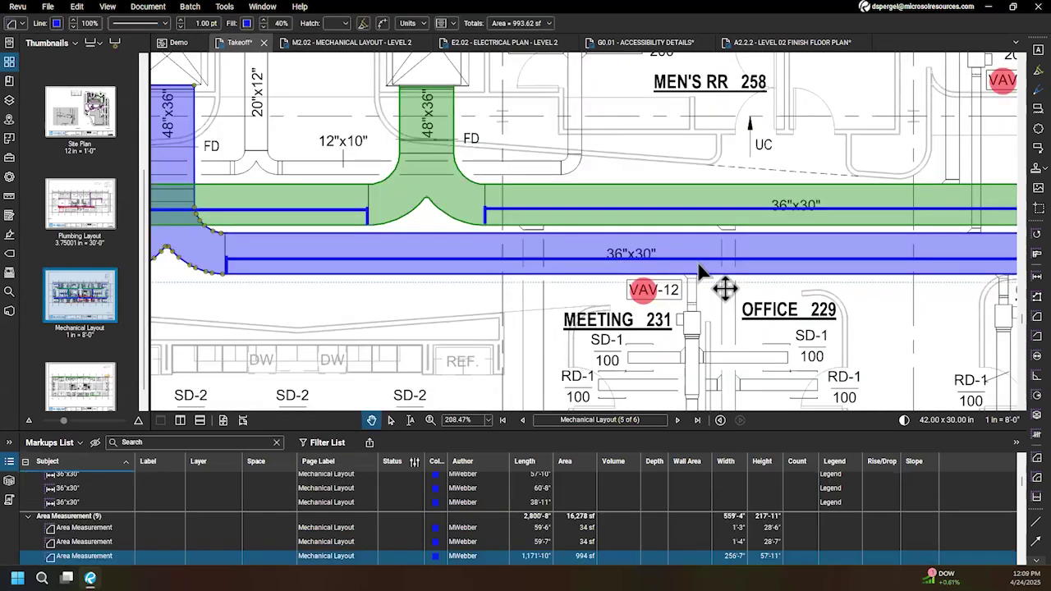
{"action": "key", "text": "Escape"}
{"action": "left_click", "coordinate": [704, 267]}
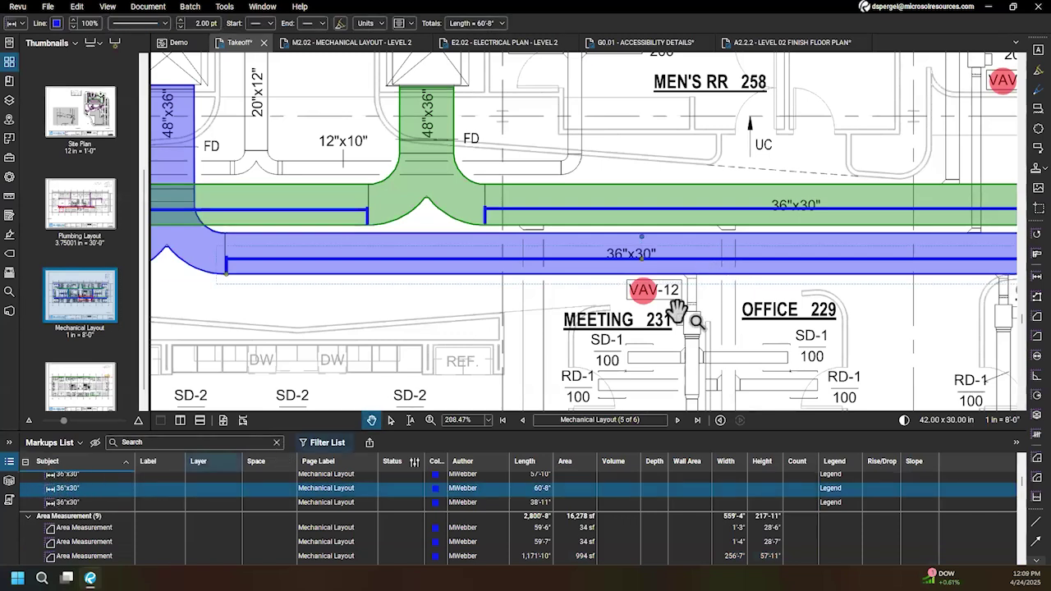
Step: Select the two 30"x16" duct lengths below Open Office 263 in turn to check their list entries, and clear the selection
{"action": "scroll", "coordinate": [675, 305], "scroll_direction": "down", "scroll_amount": 4}
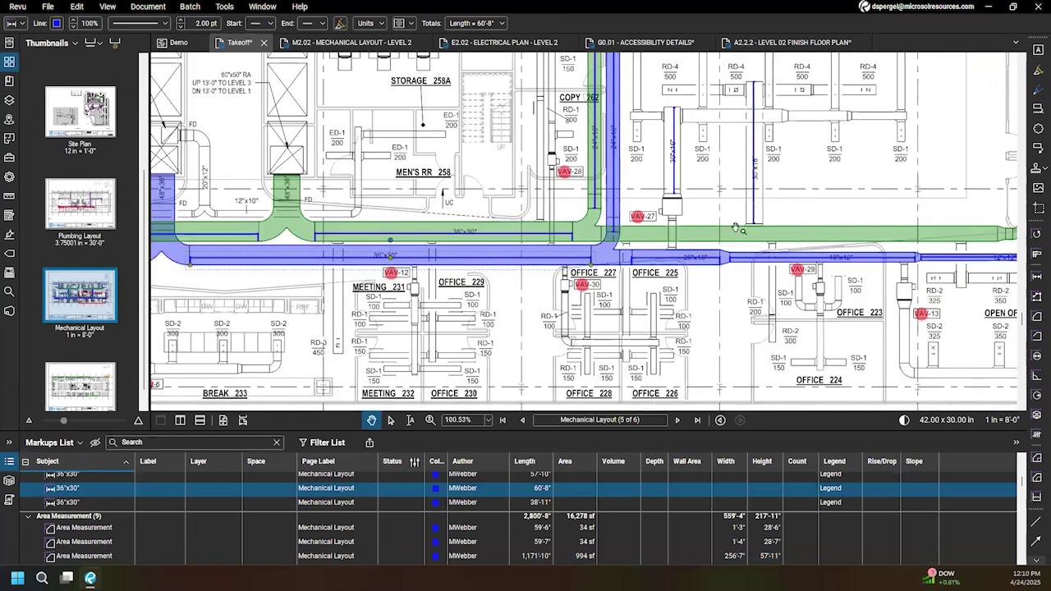
{"action": "left_click_drag", "start_coordinate": [746, 103], "coordinate": [674, 149]}
{"action": "left_click", "coordinate": [693, 185]}
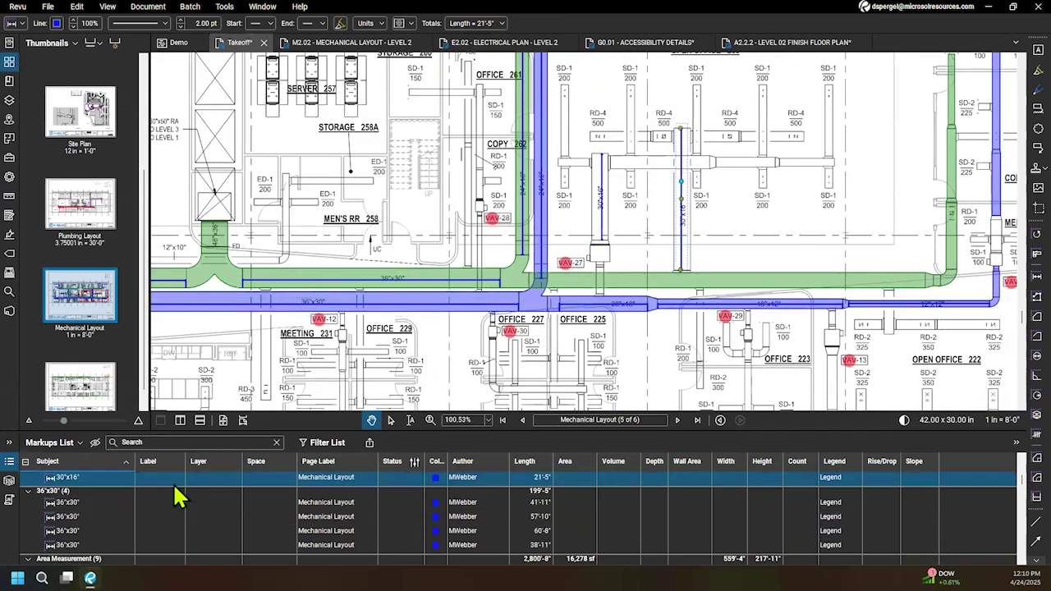
{"action": "double_click", "coordinate": [601, 239]}
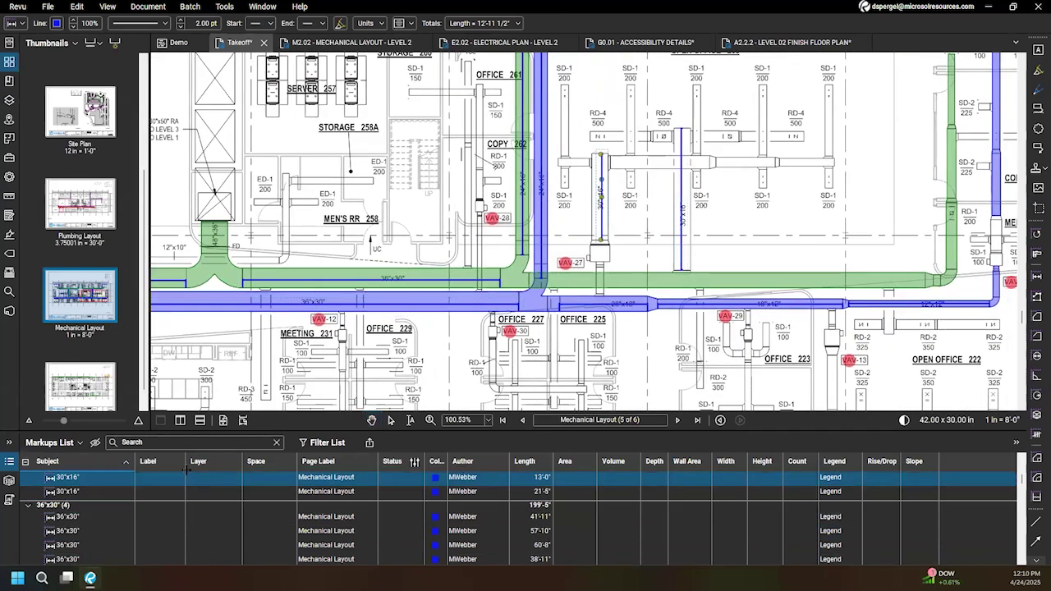
{"action": "left_click", "coordinate": [770, 223]}
{"action": "scroll", "coordinate": [680, 257], "scroll_direction": "down", "scroll_amount": 4}
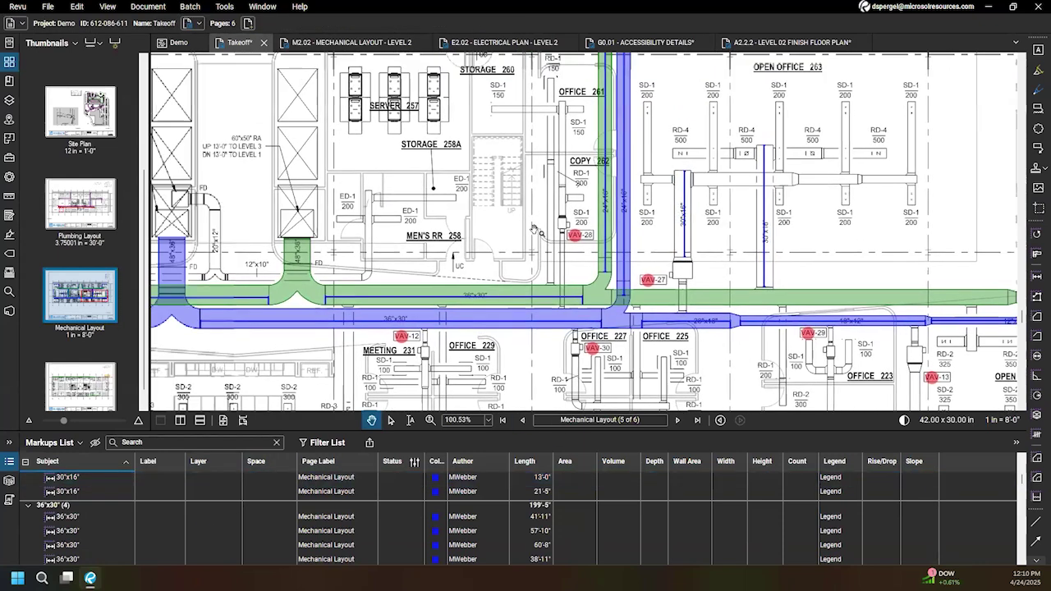
Step: Go to the Electrical Layout page, select the Duplex Receptacle count at Office 223 to check its list entry, and clear the selection
{"action": "left_click", "coordinate": [679, 420]}
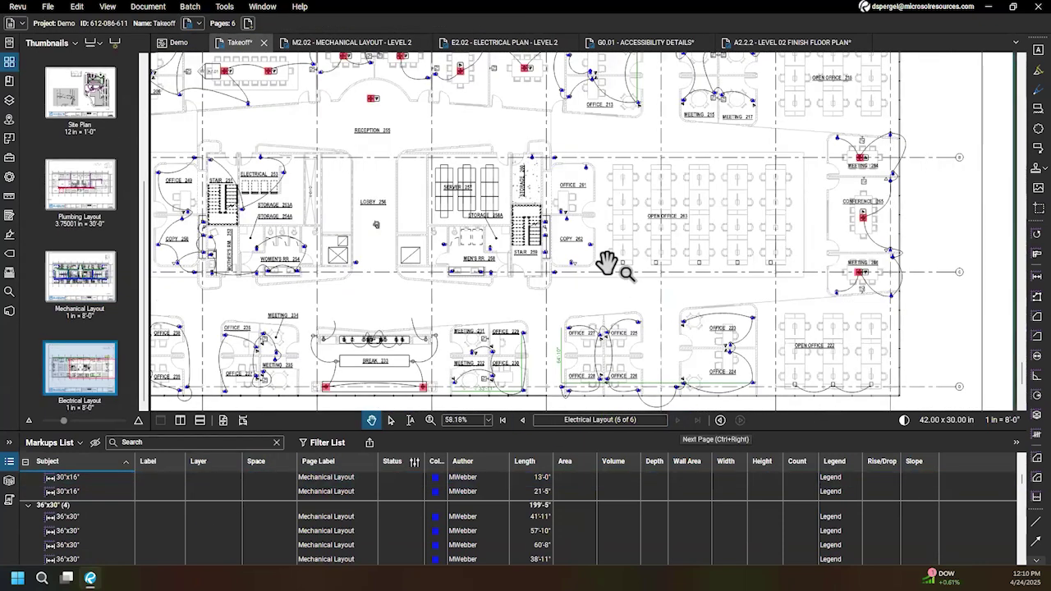
{"action": "scroll", "coordinate": [608, 263], "scroll_direction": "down", "scroll_amount": 2}
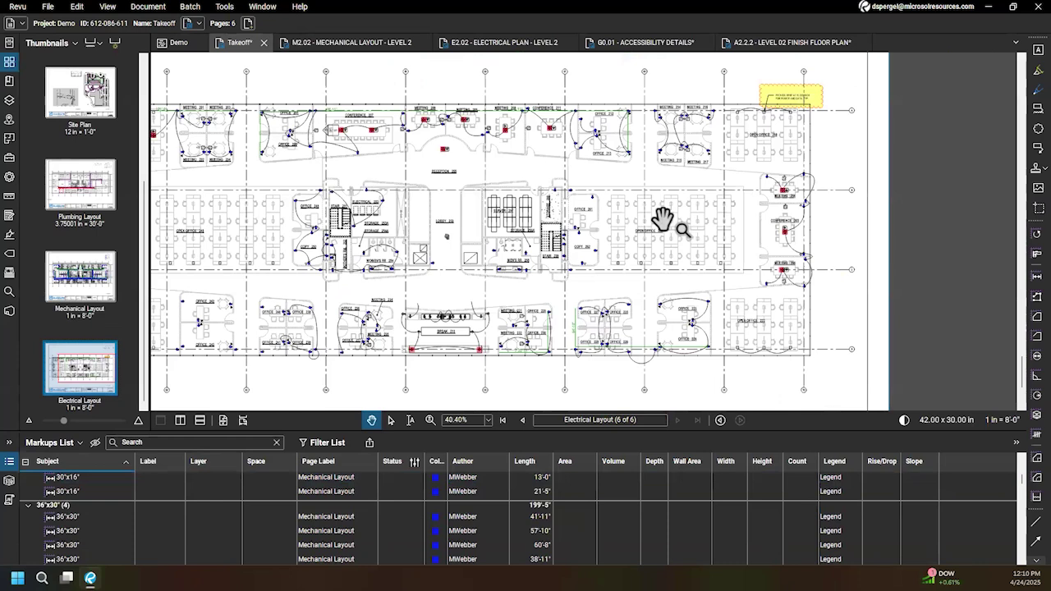
{"action": "scroll", "coordinate": [661, 322], "scroll_direction": "up", "scroll_amount": 3}
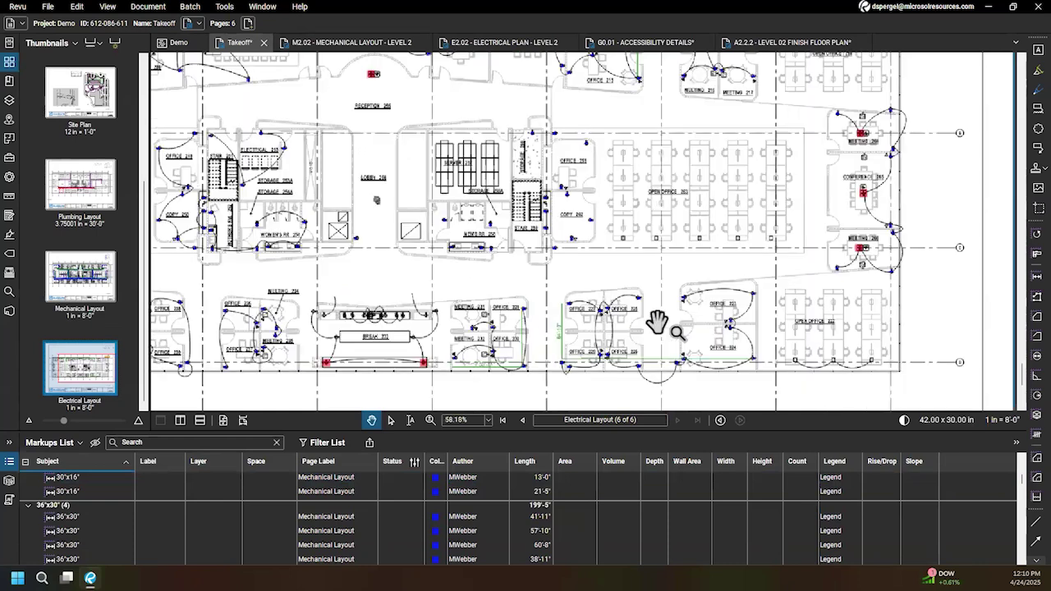
{"action": "scroll", "coordinate": [735, 329], "scroll_direction": "up", "scroll_amount": 2}
{"action": "mouse_move", "coordinate": [738, 328]}
{"action": "left_mouse_down"}
{"action": "mouse_move", "coordinate": [680, 277]}
{"action": "mouse_move", "coordinate": [688, 280]}
{"action": "left_mouse_up"}
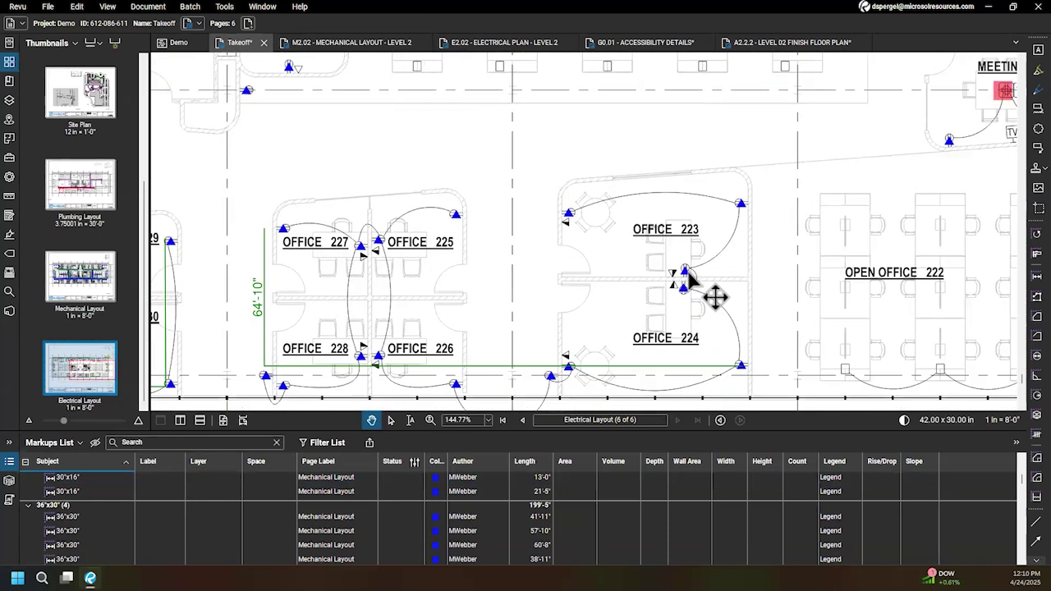
{"action": "left_click", "coordinate": [688, 277]}
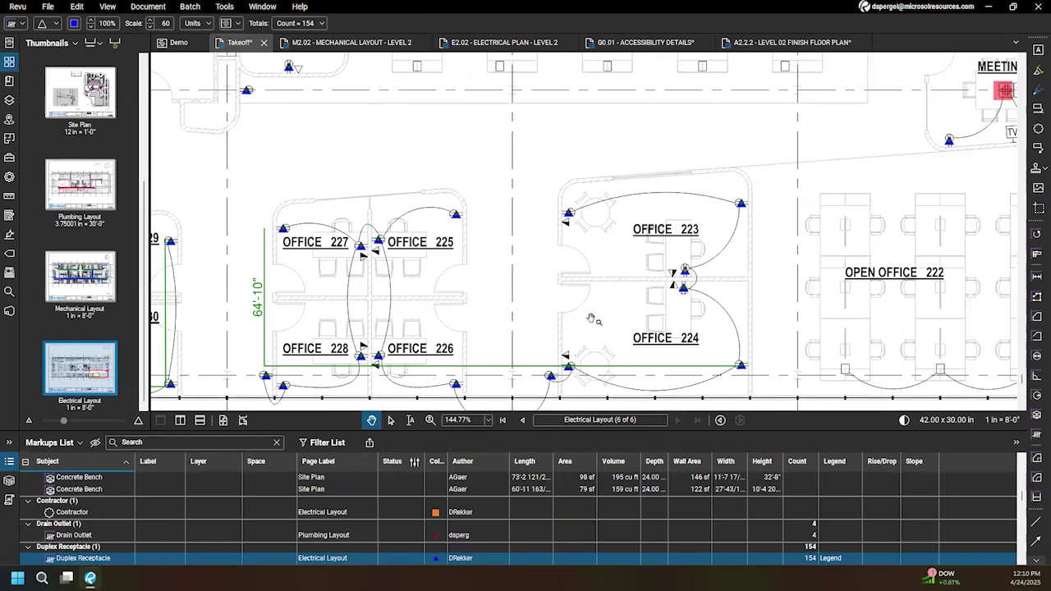
{"action": "left_click", "coordinate": [413, 143]}
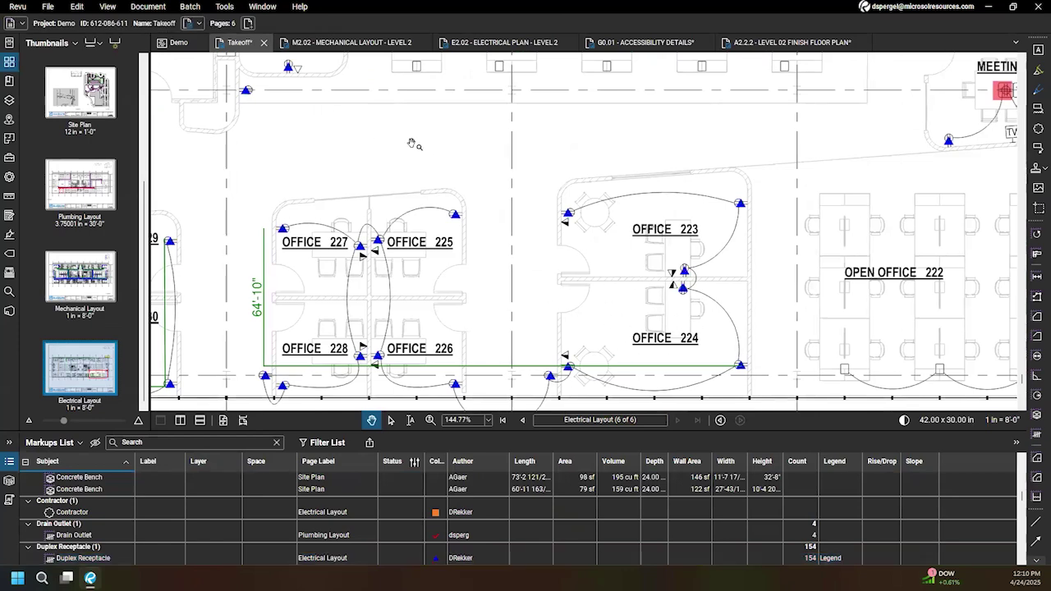
Step: Select the Quad Receptacle count at Meeting 266 to check its list entry, and clear the selection
{"action": "scroll", "coordinate": [450, 176], "scroll_direction": "down", "scroll_amount": 3}
{"action": "left_click_drag", "start_coordinate": [546, 238], "coordinate": [379, 250]}
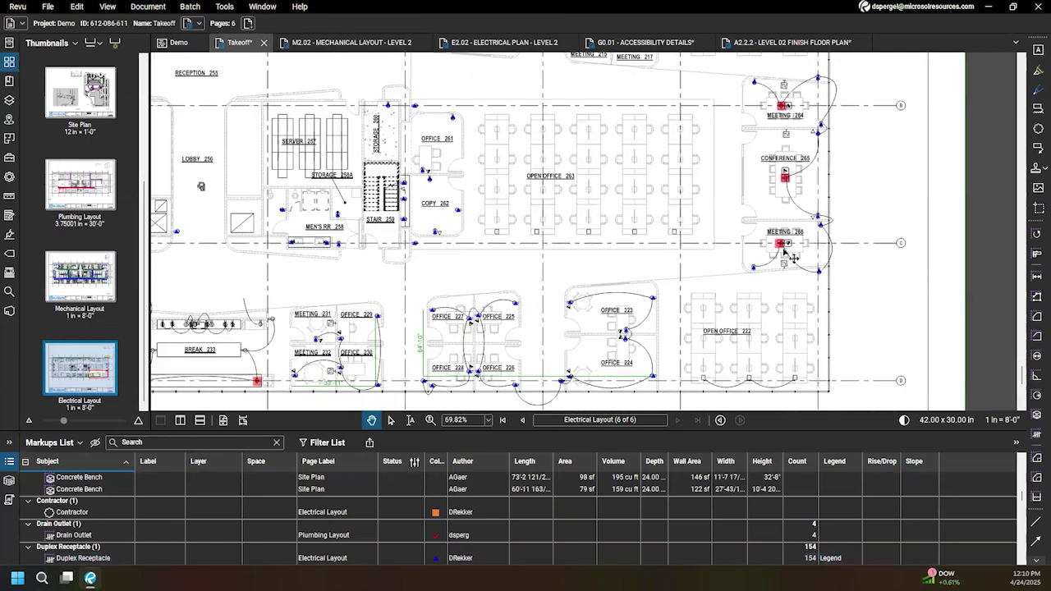
{"action": "left_click", "coordinate": [787, 246]}
{"action": "scroll", "coordinate": [793, 246], "scroll_direction": "up", "scroll_amount": 5}
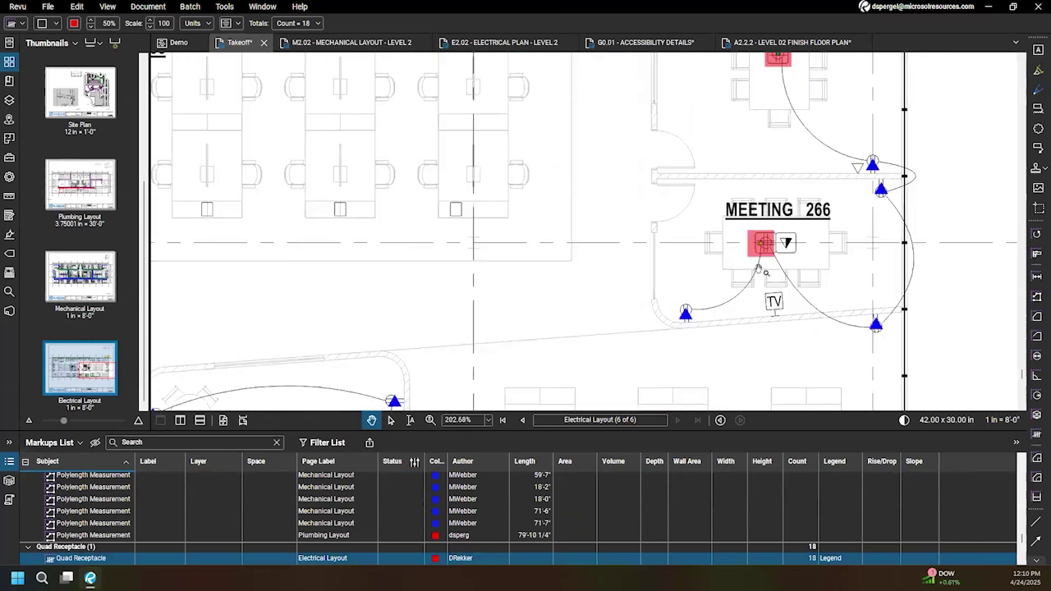
{"action": "left_click", "coordinate": [643, 371]}
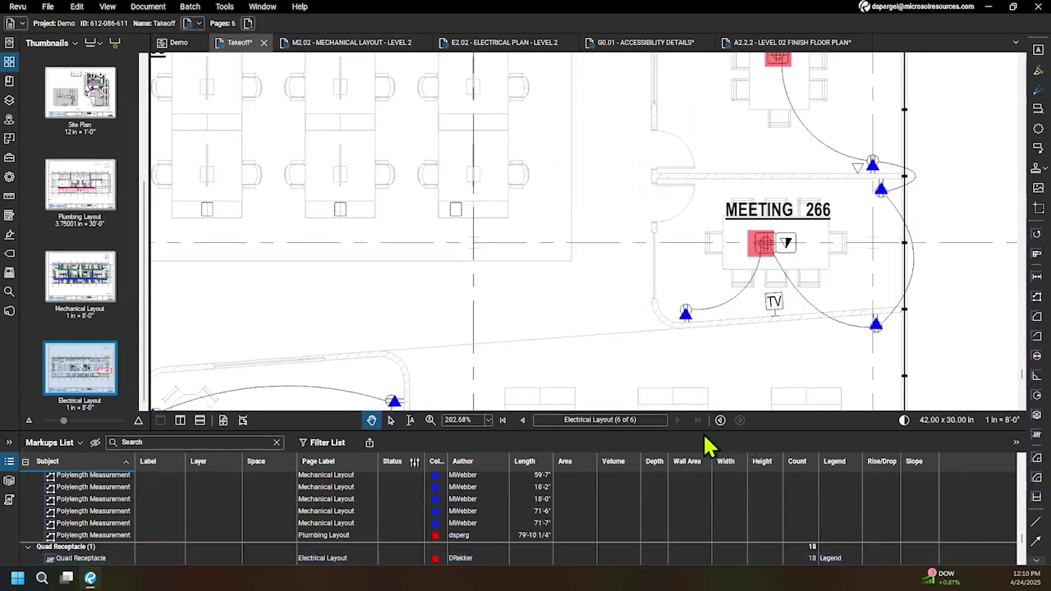
Step: Enlarge the Markups List and examine the groups around Quad Receptacle alongside the wider electrical plan
{"action": "left_click_drag", "start_coordinate": [707, 413], "coordinate": [712, 337]}
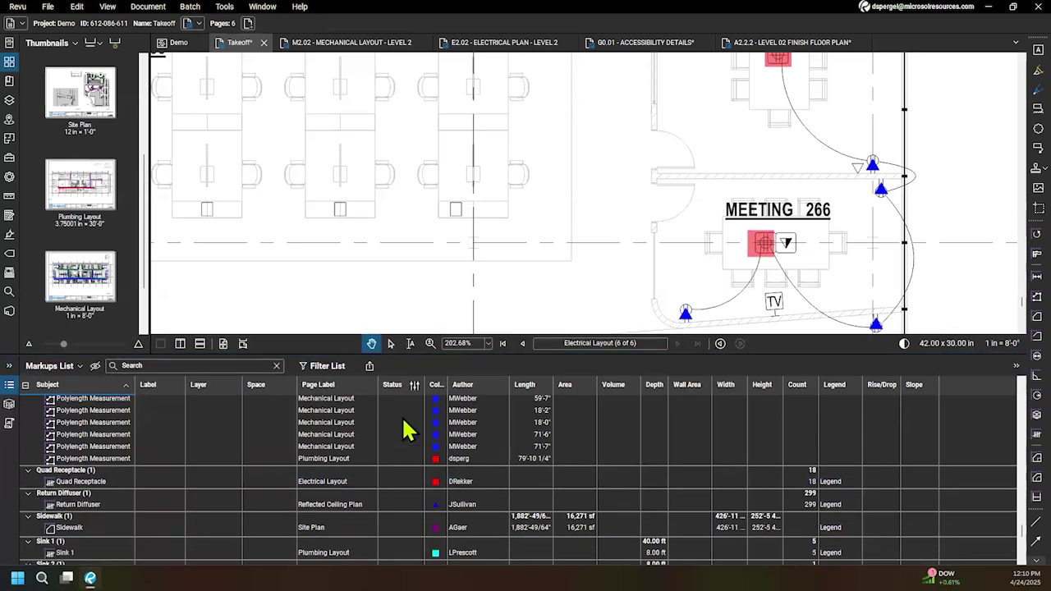
{"action": "scroll", "coordinate": [526, 164], "scroll_direction": "down", "scroll_amount": 3}
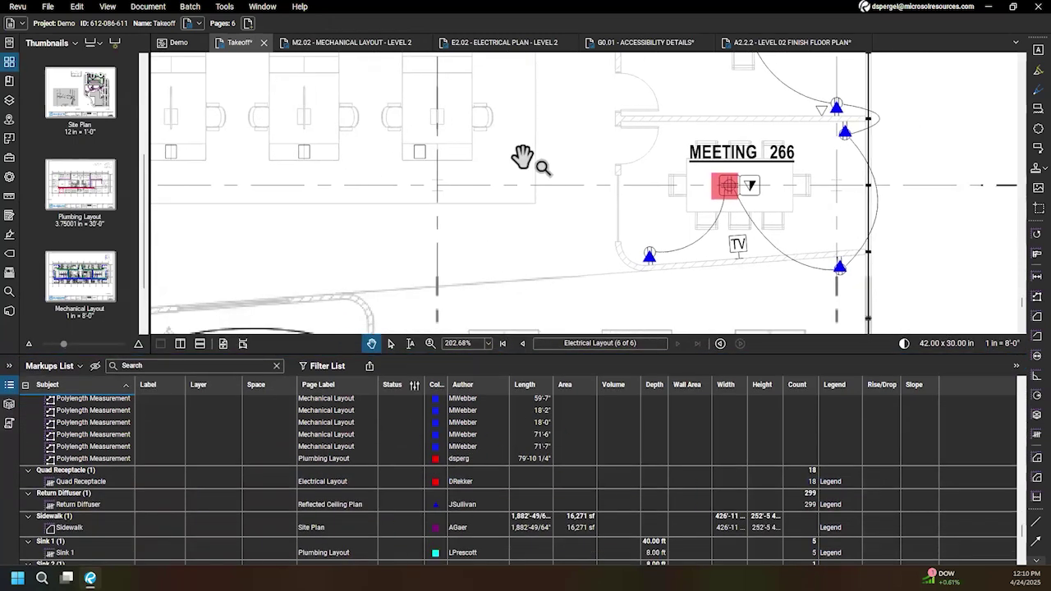
{"action": "scroll", "coordinate": [526, 177], "scroll_direction": "down", "scroll_amount": 3}
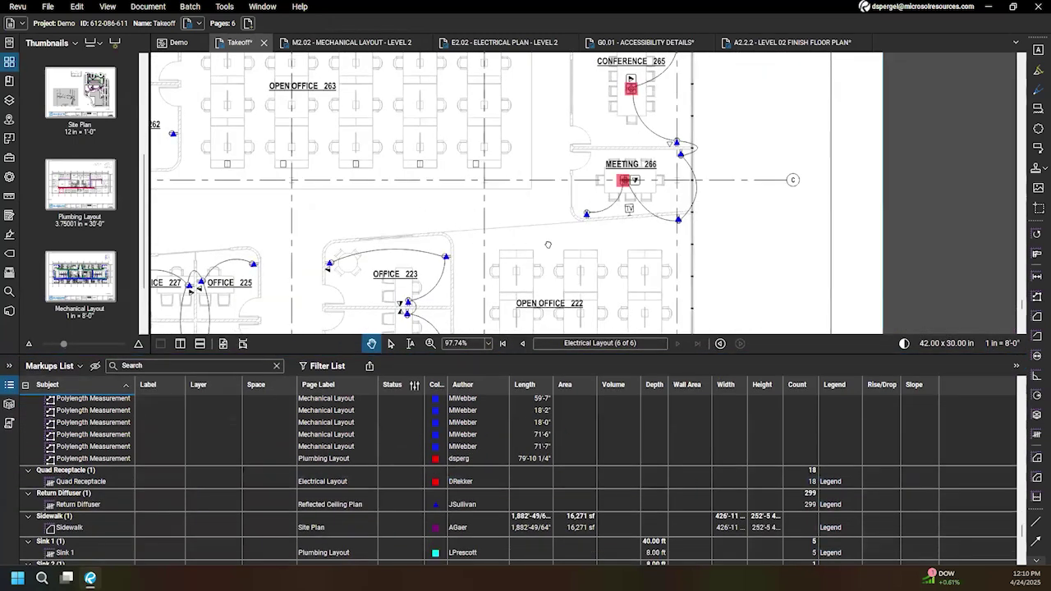
{"action": "left_click_drag", "start_coordinate": [469, 176], "coordinate": [562, 232]}
{"action": "scroll", "coordinate": [562, 231], "scroll_direction": "down", "scroll_amount": 3}
{"action": "left_click_drag", "start_coordinate": [447, 190], "coordinate": [520, 223]}
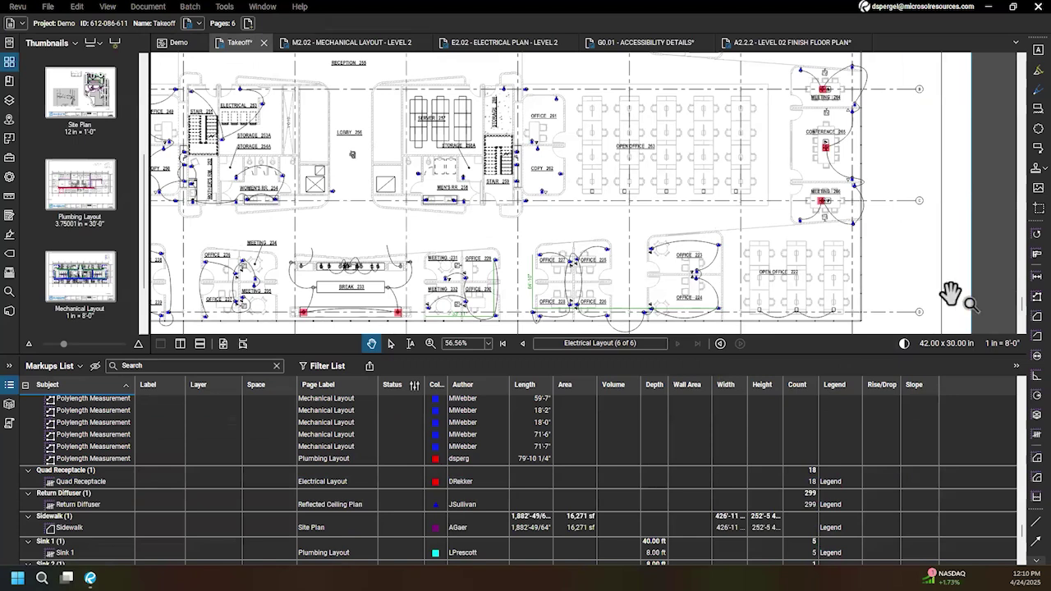
Step: Hide the Markups List and switch to the A2.2.2 Level 02 Finish Floor Plan document with its whole floor plan in view
{"action": "left_click_drag", "start_coordinate": [832, 357], "coordinate": [838, 395]}
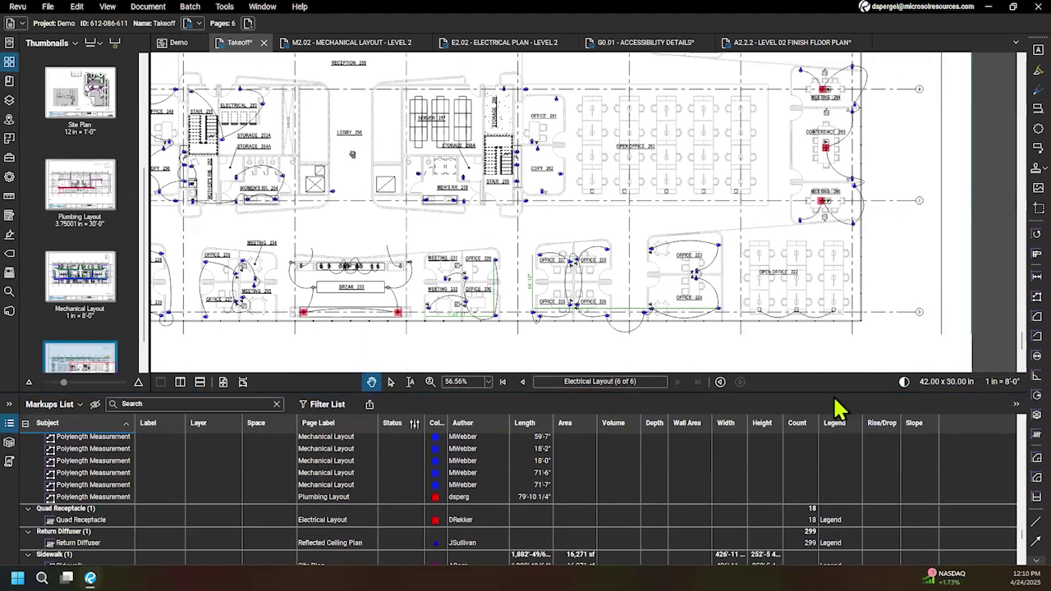
{"action": "double_click", "coordinate": [826, 395]}
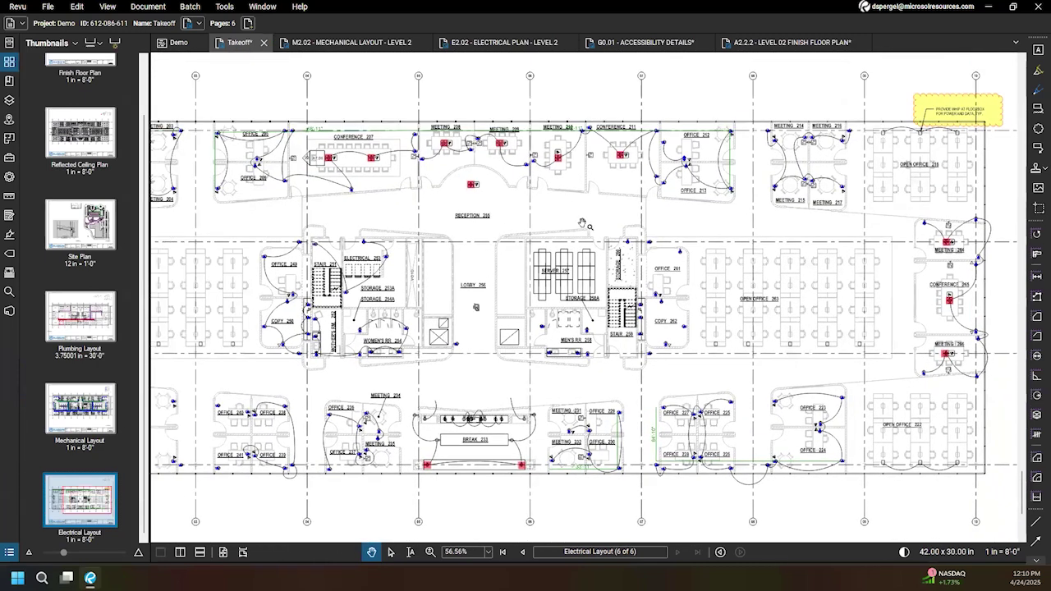
{"action": "left_click", "coordinate": [764, 44]}
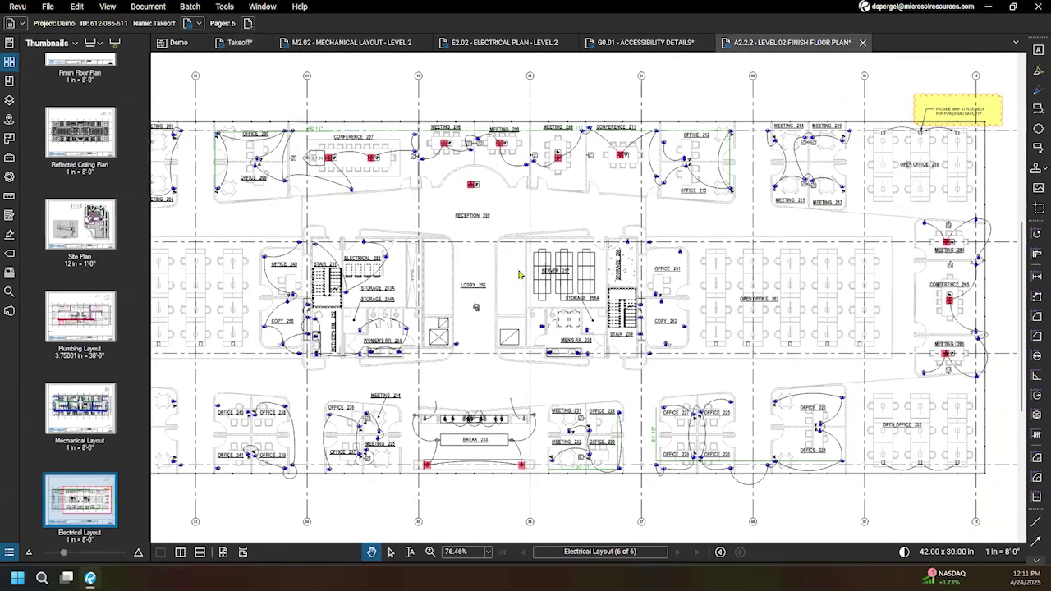
{"action": "left_click_drag", "start_coordinate": [503, 290], "coordinate": [256, 220]}
{"action": "scroll", "coordinate": [507, 296], "scroll_direction": "down", "scroll_amount": 2}
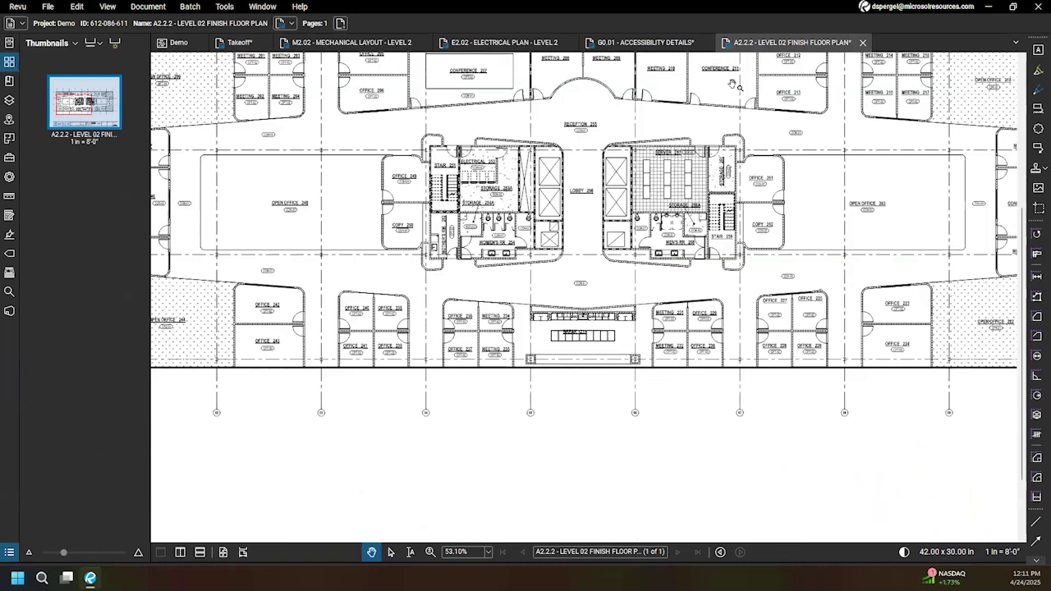
{"action": "left_click_drag", "start_coordinate": [539, 261], "coordinate": [417, 398]}
{"action": "scroll", "coordinate": [493, 226], "scroll_direction": "down", "scroll_amount": 2}
{"action": "scroll", "coordinate": [629, 298], "scroll_direction": "down", "scroll_amount": 1}
{"action": "scroll", "coordinate": [720, 434], "scroll_direction": "down", "scroll_amount": 1}
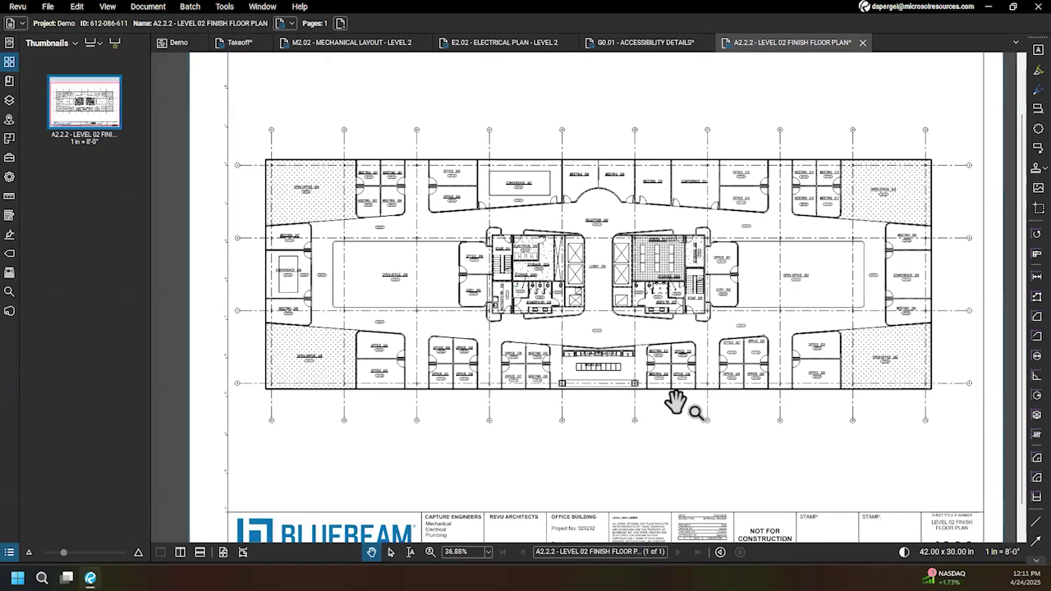
{"action": "left_click_drag", "start_coordinate": [758, 398], "coordinate": [738, 412]}
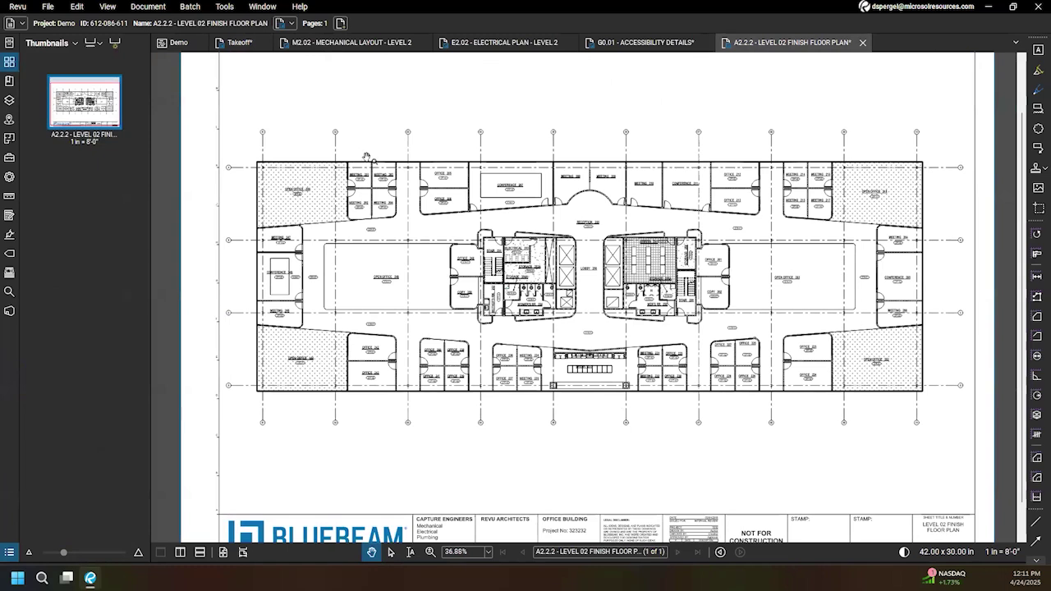
{"action": "left_click_drag", "start_coordinate": [455, 280], "coordinate": [445, 285]}
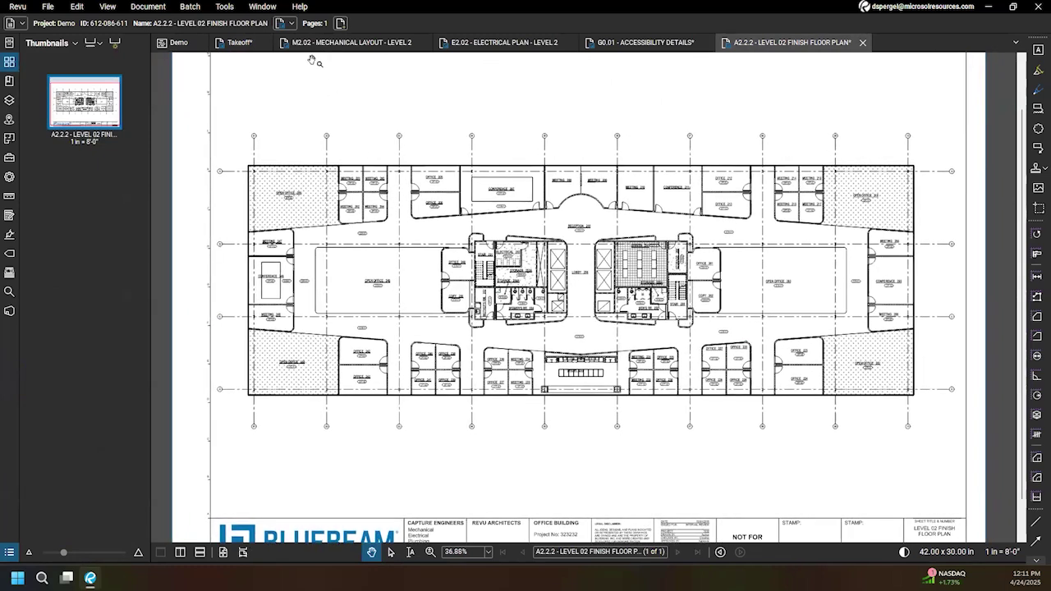
Step: Turn on the Status Bar and bring the finish floor plan's title block into view
{"action": "left_click", "coordinate": [224, 7]}
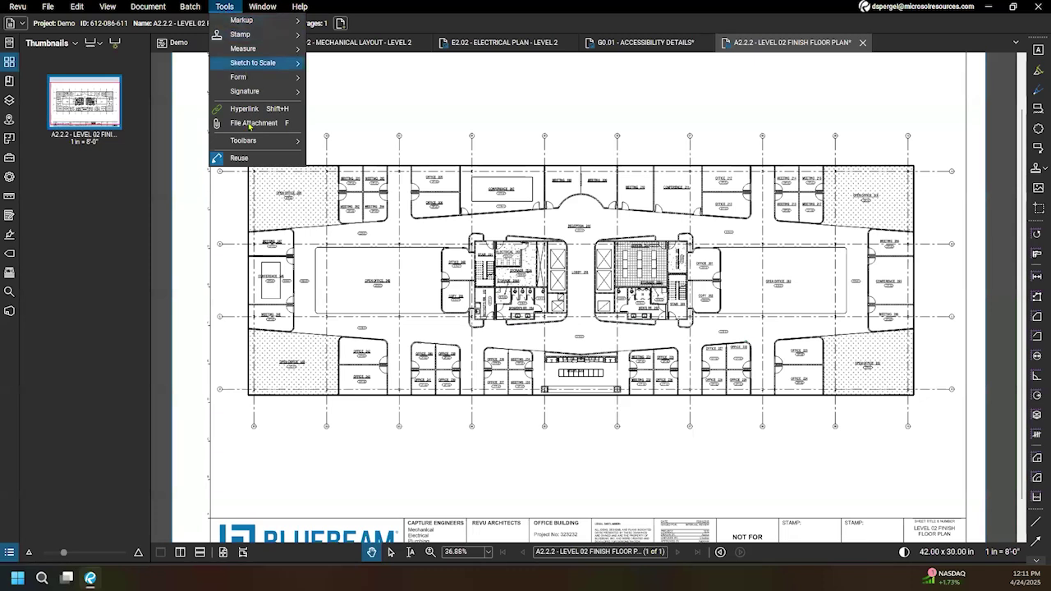
{"action": "mouse_move", "coordinate": [248, 146]}
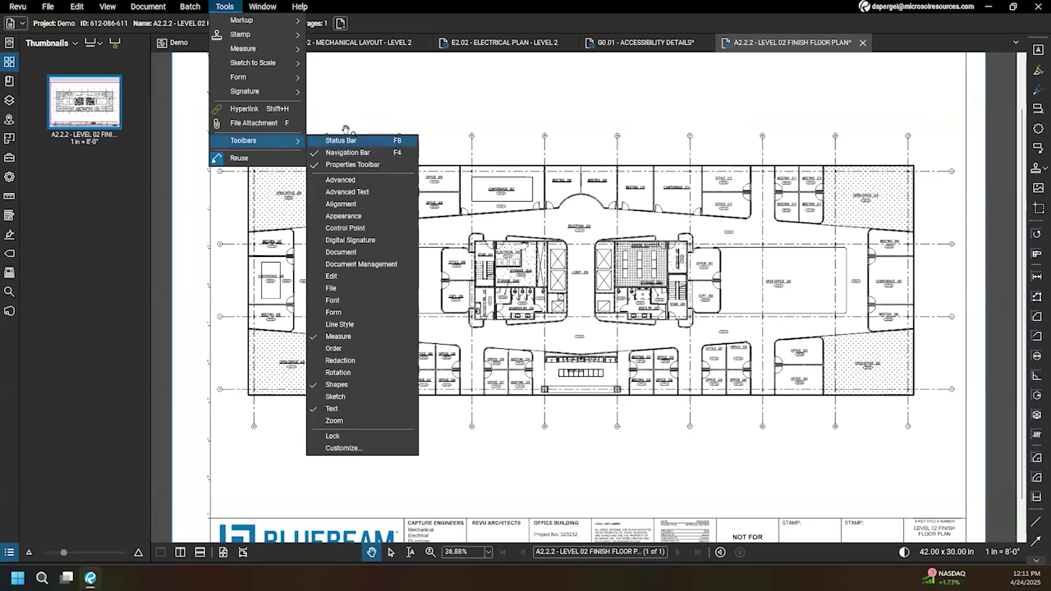
{"action": "left_click", "coordinate": [364, 142]}
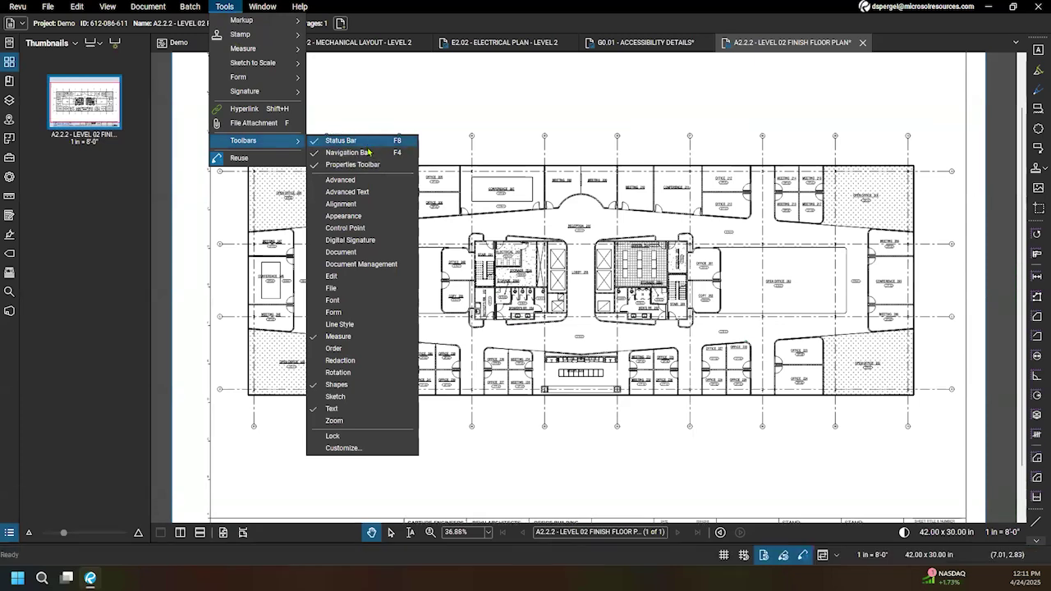
{"action": "left_click", "coordinate": [821, 446]}
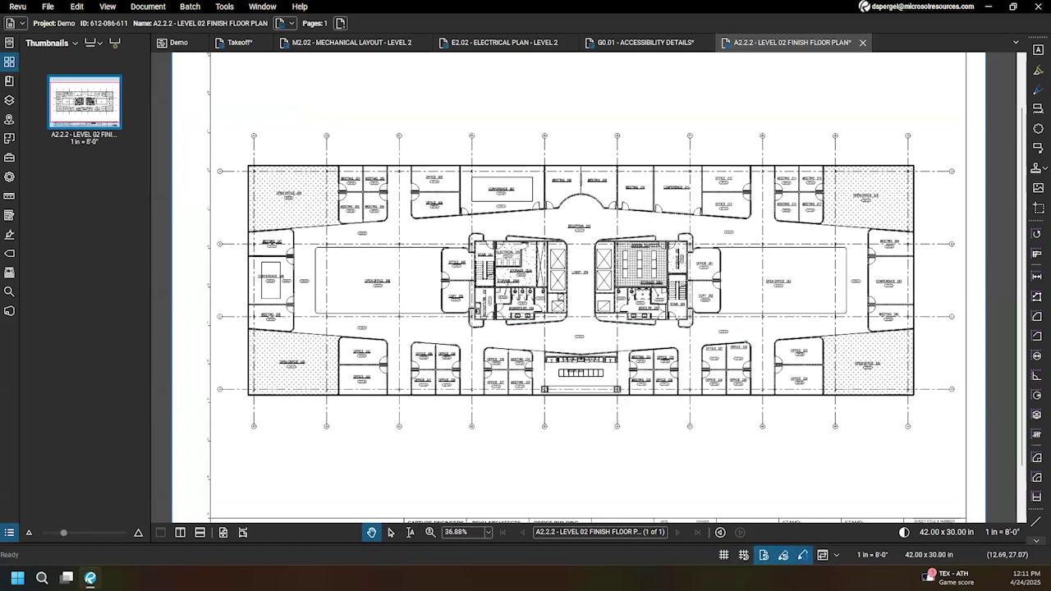
{"action": "left_click_drag", "start_coordinate": [845, 435], "coordinate": [790, 365]}
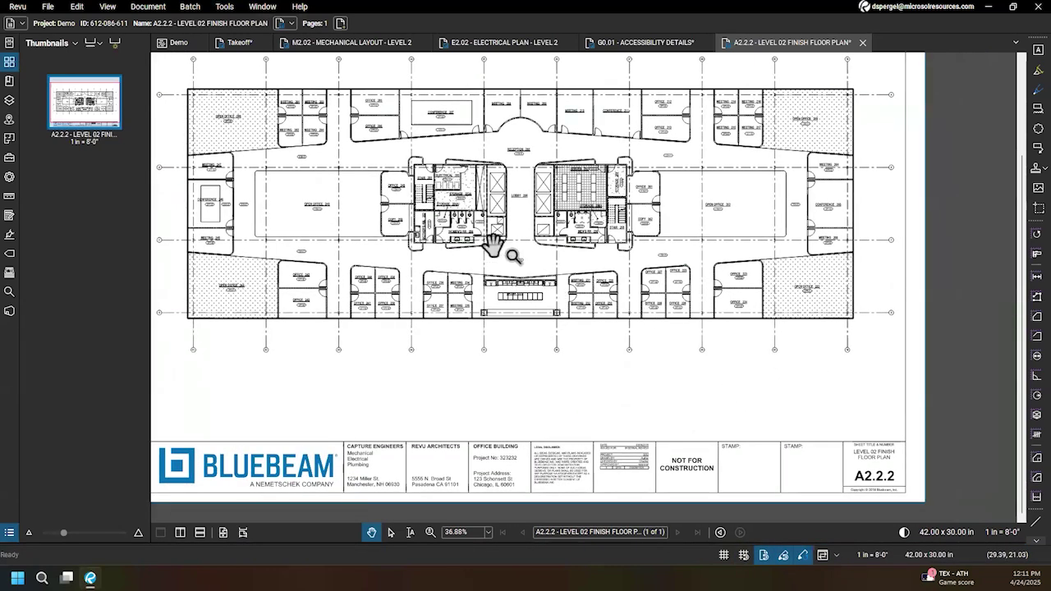
Step: Look through the list of available panels to find where Thumbnails can be shown, and leave the panel layout as it is
{"action": "left_click_drag", "start_coordinate": [512, 276], "coordinate": [541, 313]}
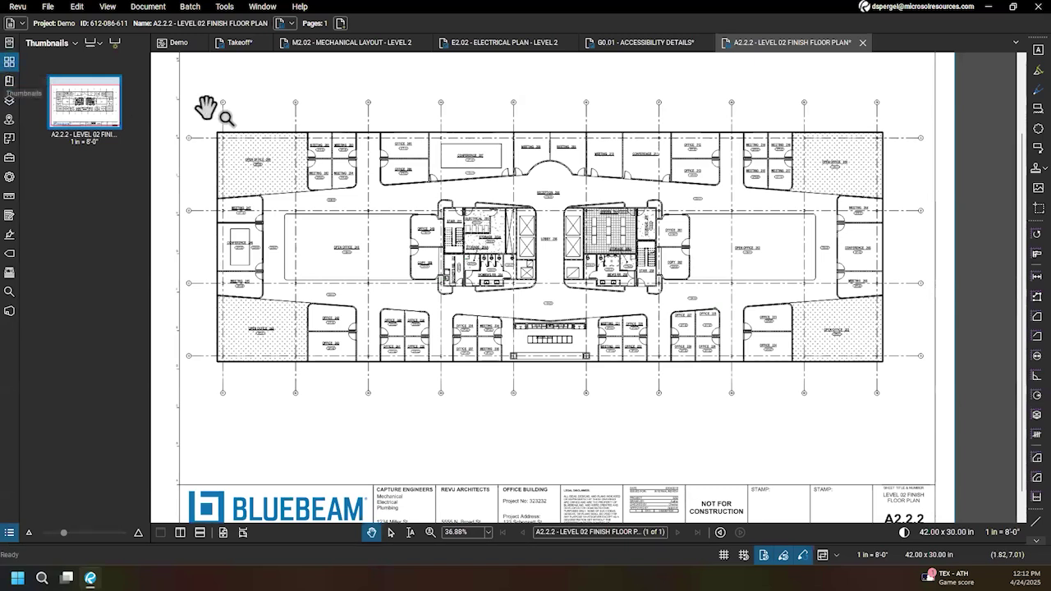
{"action": "left_click", "coordinate": [260, 8]}
{"action": "mouse_move", "coordinate": [298, 101]}
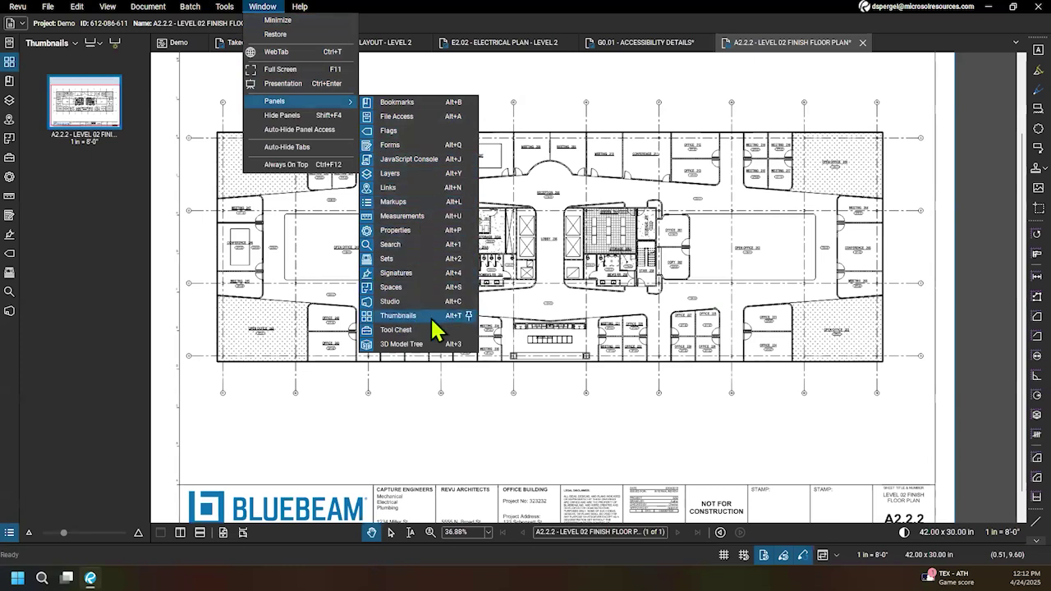
{"action": "left_click", "coordinate": [386, 132]}
{"action": "left_click", "coordinate": [263, 5]}
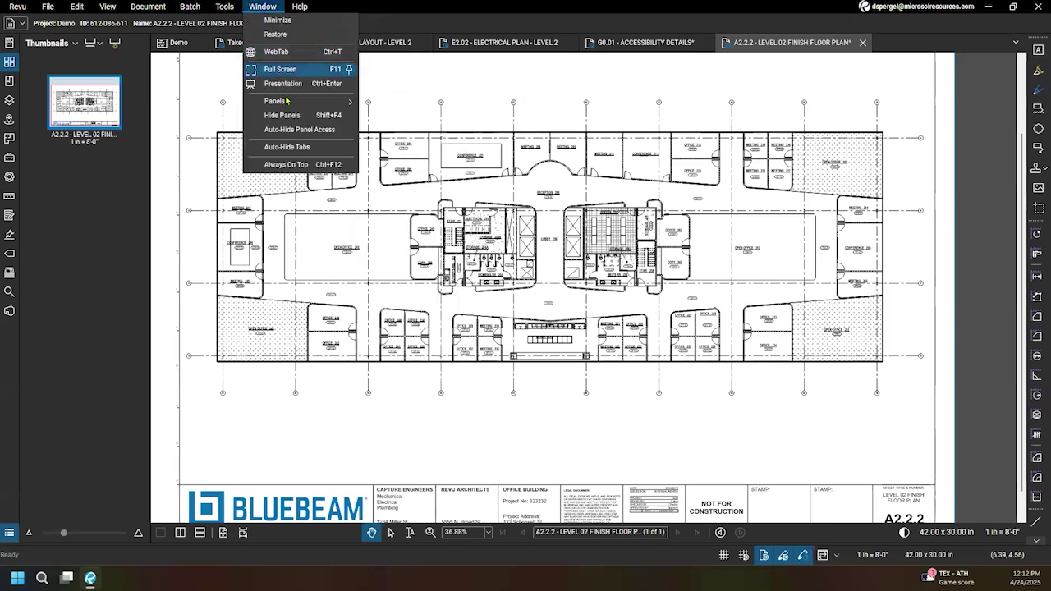
{"action": "left_click", "coordinate": [281, 288]}
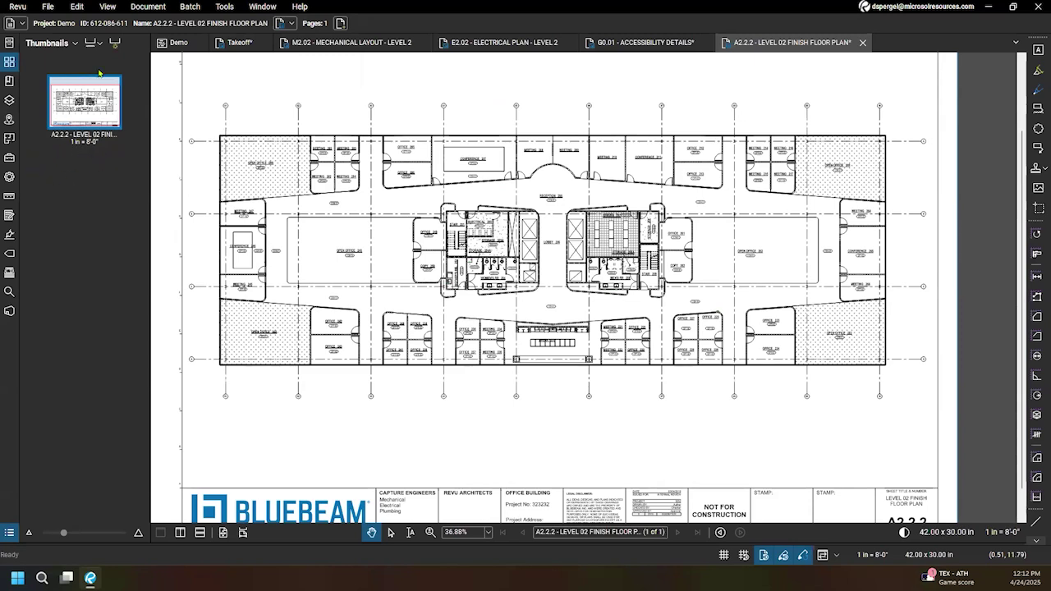
Step: Switch the Page Scale label under the page thumbnail off and back on
{"action": "left_click", "coordinate": [99, 44]}
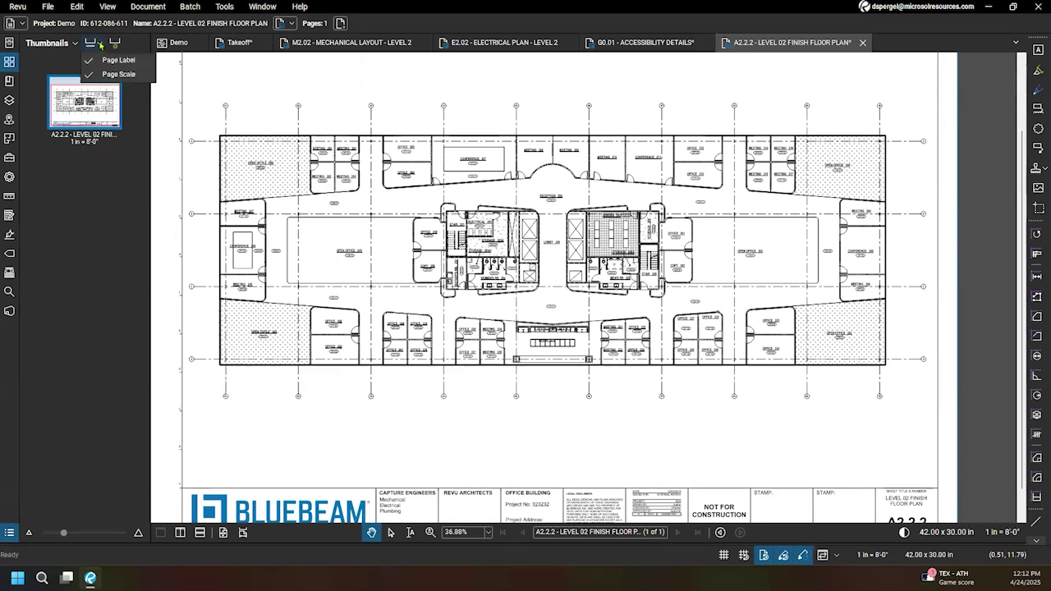
{"action": "left_click", "coordinate": [93, 41]}
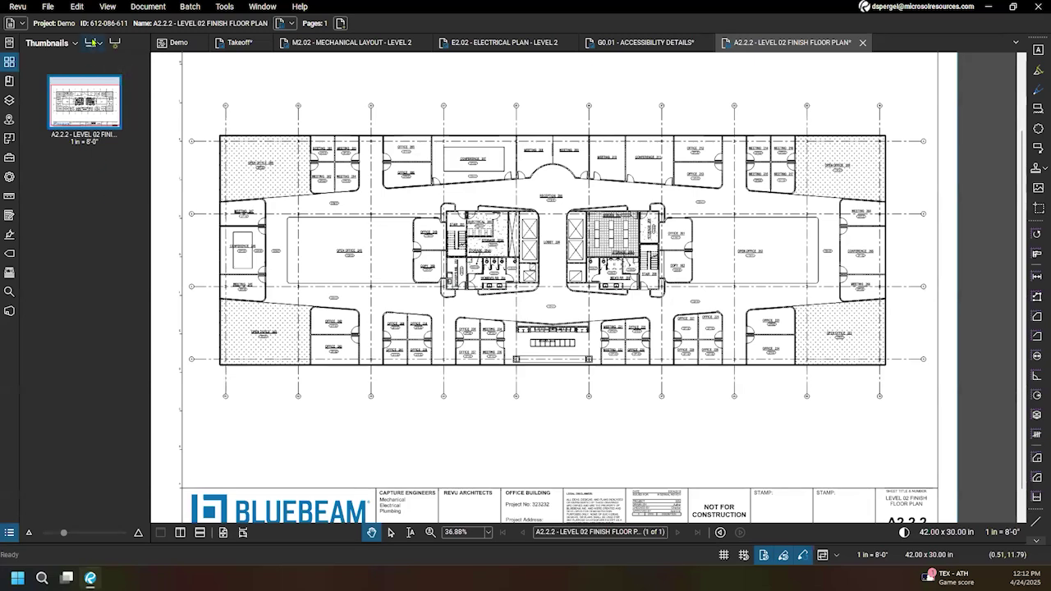
{"action": "left_click", "coordinate": [100, 43]}
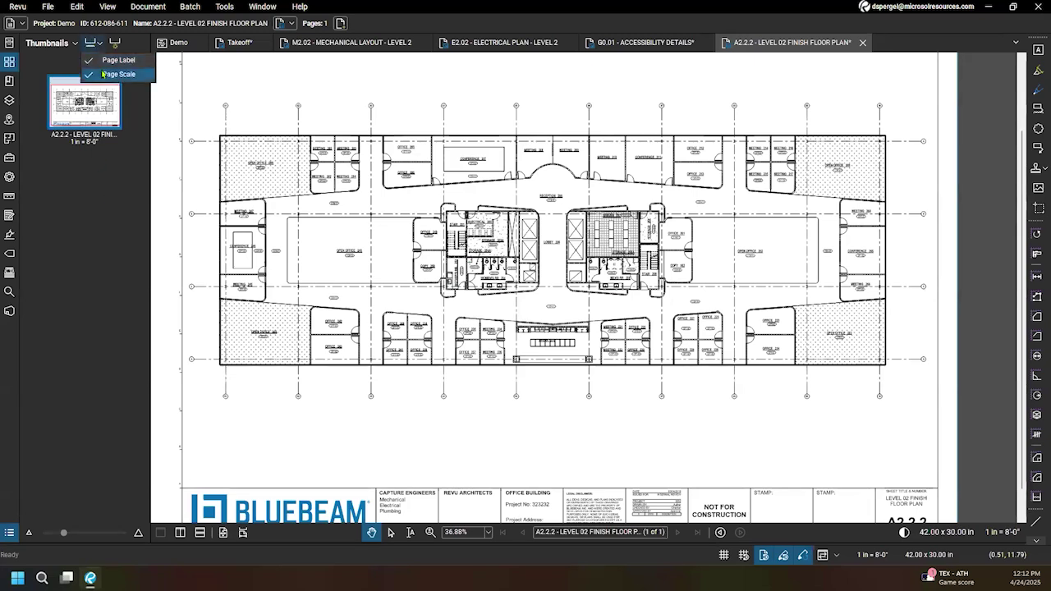
{"action": "left_click", "coordinate": [104, 75]}
{"action": "left_click", "coordinate": [99, 43]}
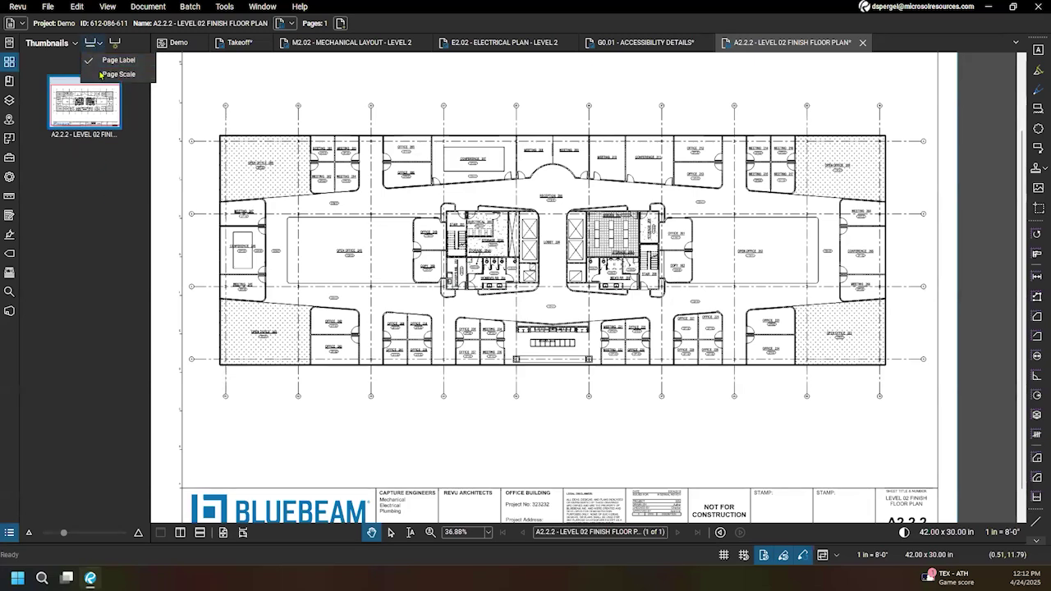
{"action": "left_click", "coordinate": [103, 75]}
{"action": "left_click", "coordinate": [97, 45]}
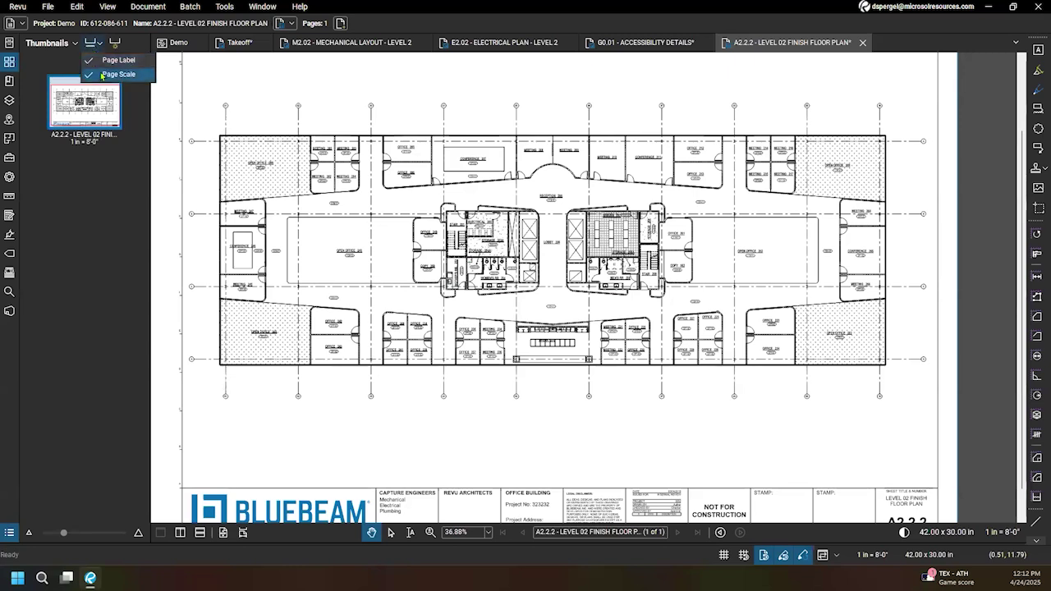
{"action": "left_click", "coordinate": [109, 75]}
{"action": "left_click", "coordinate": [100, 44]}
{"action": "left_click", "coordinate": [107, 75]}
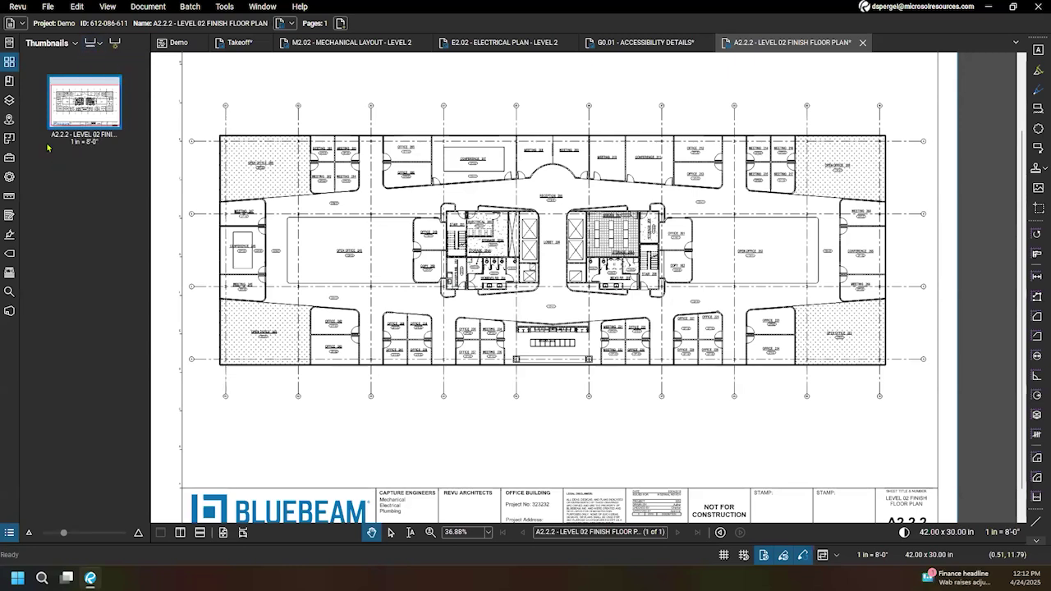
Step: Check the page thumbnail's options and view the page's scale settings from its scale label, closing them without applying anything
{"action": "right_click", "coordinate": [99, 117]}
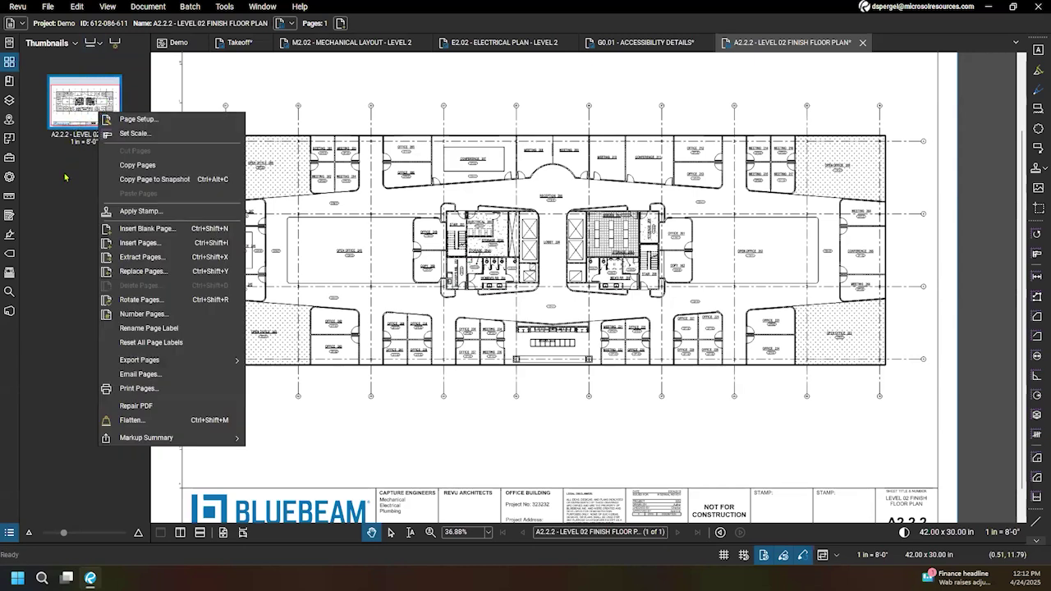
{"action": "left_click", "coordinate": [90, 199]}
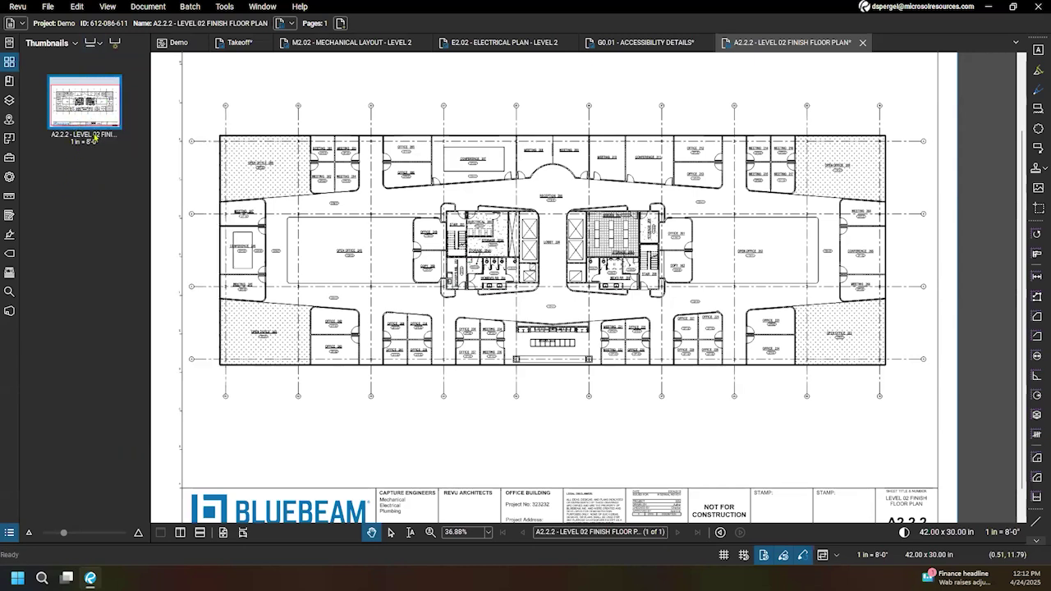
{"action": "left_click", "coordinate": [92, 144]}
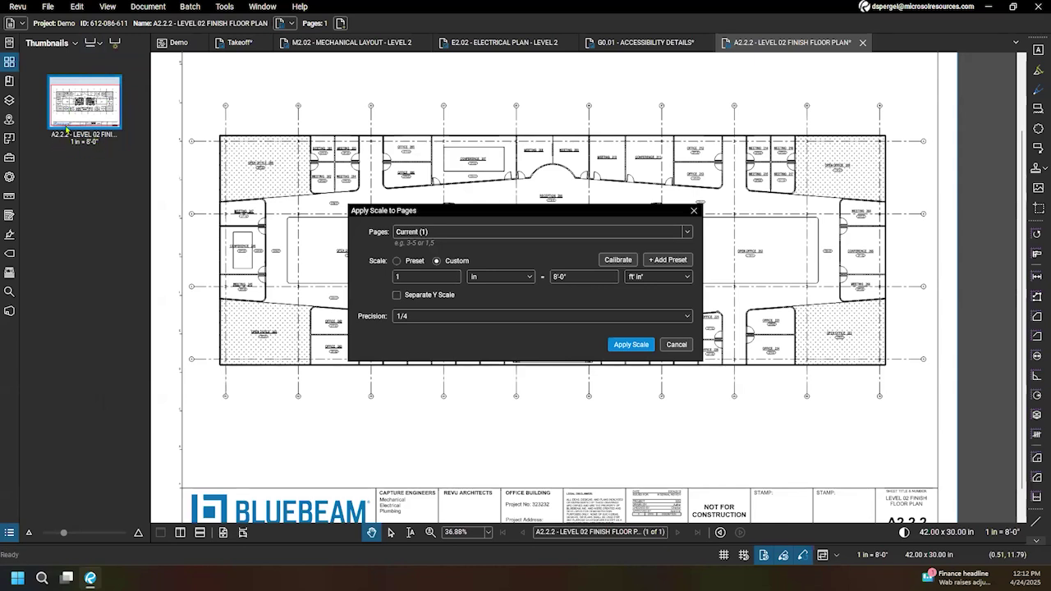
{"action": "left_click", "coordinate": [677, 344]}
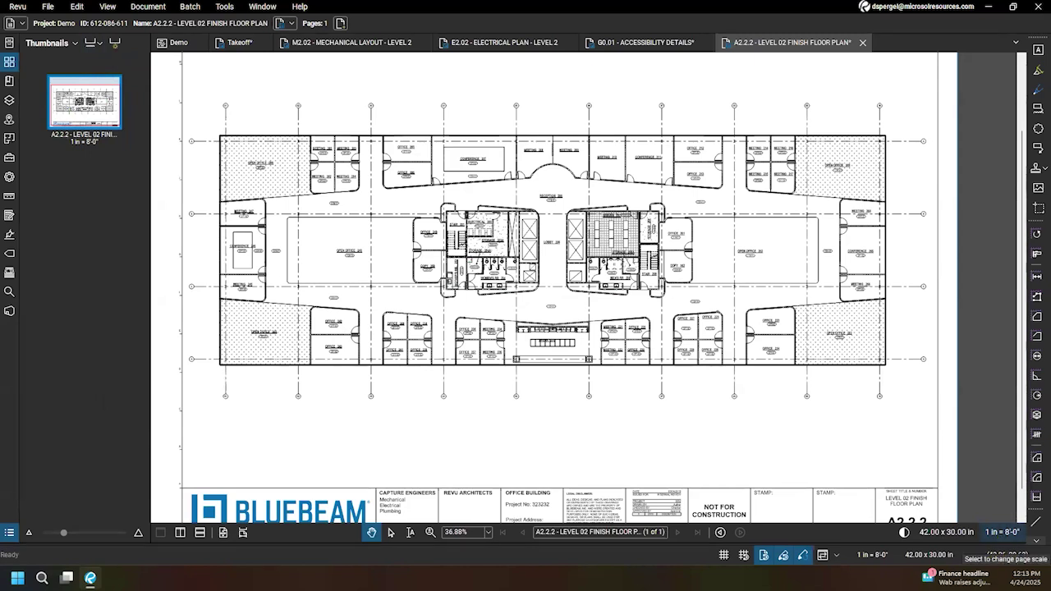
Step: Review the page range choices and the Preset option in Apply Scale to Pages, and cancel without applying a scale
{"action": "left_click", "coordinate": [996, 532]}
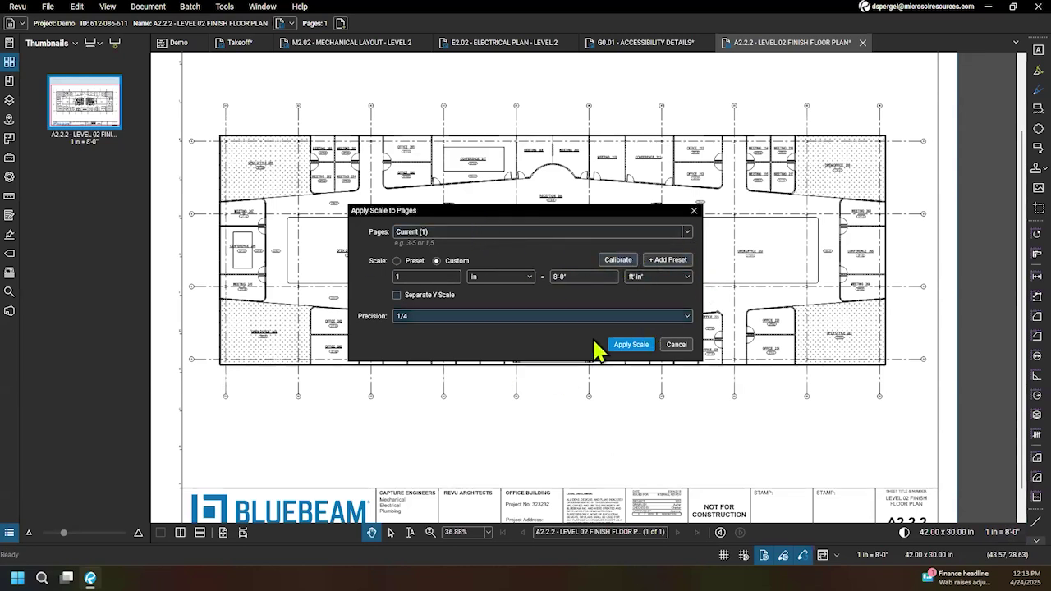
{"action": "left_click", "coordinate": [688, 232]}
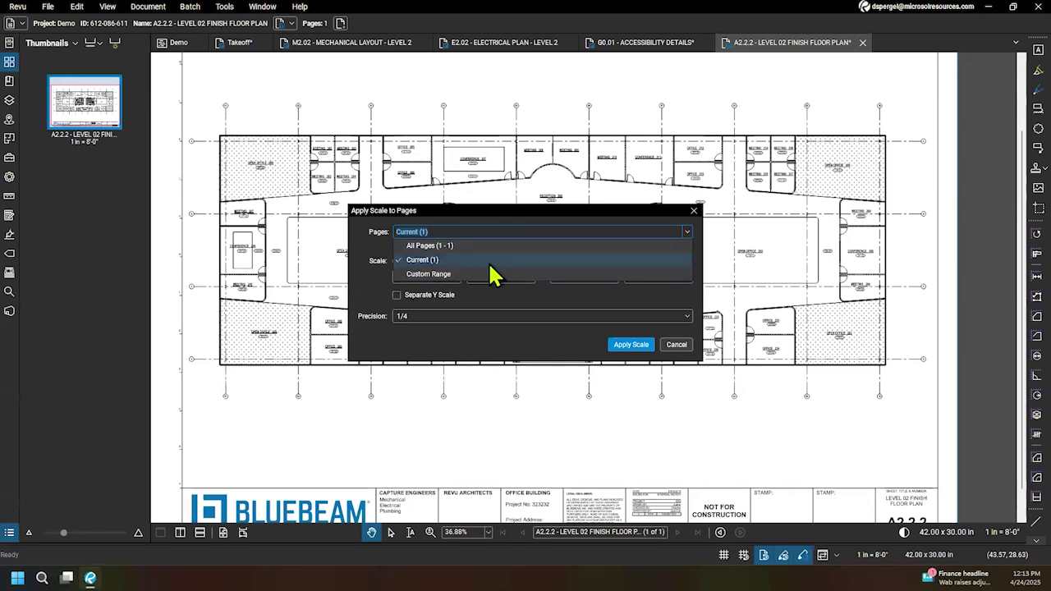
{"action": "left_click", "coordinate": [452, 261]}
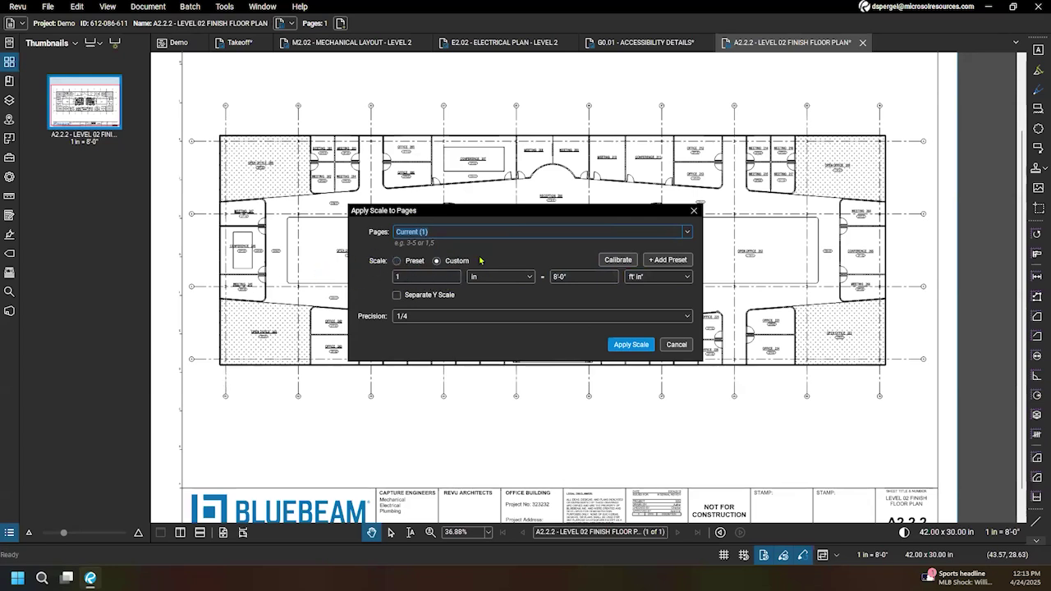
{"action": "left_click", "coordinate": [398, 261]}
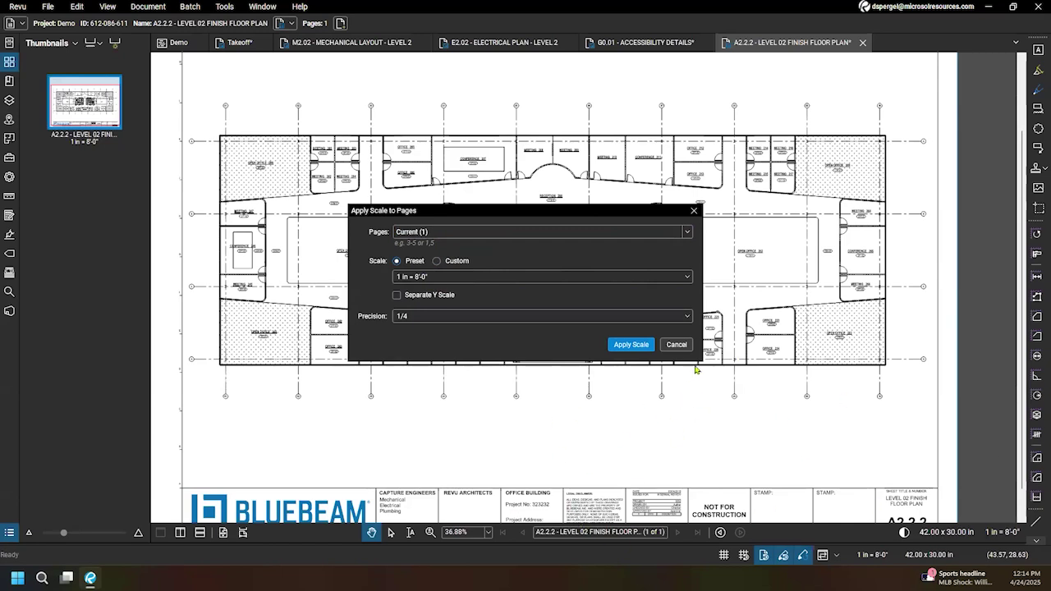
{"action": "left_click", "coordinate": [677, 345]}
Step: Examine the title block of sheet A2.2.2 along its full length and bring the floor plan back into view
{"action": "scroll", "coordinate": [858, 459], "scroll_direction": "up", "scroll_amount": 5}
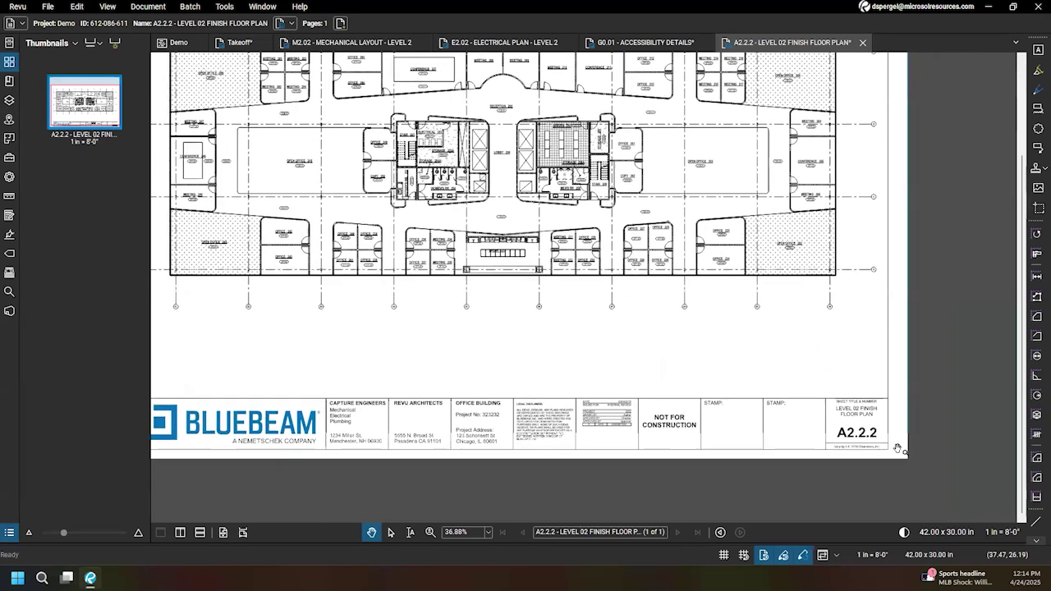
{"action": "scroll", "coordinate": [858, 458], "scroll_direction": "up", "scroll_amount": 2}
{"action": "scroll", "coordinate": [403, 441], "scroll_direction": "left", "scroll_amount": 8}
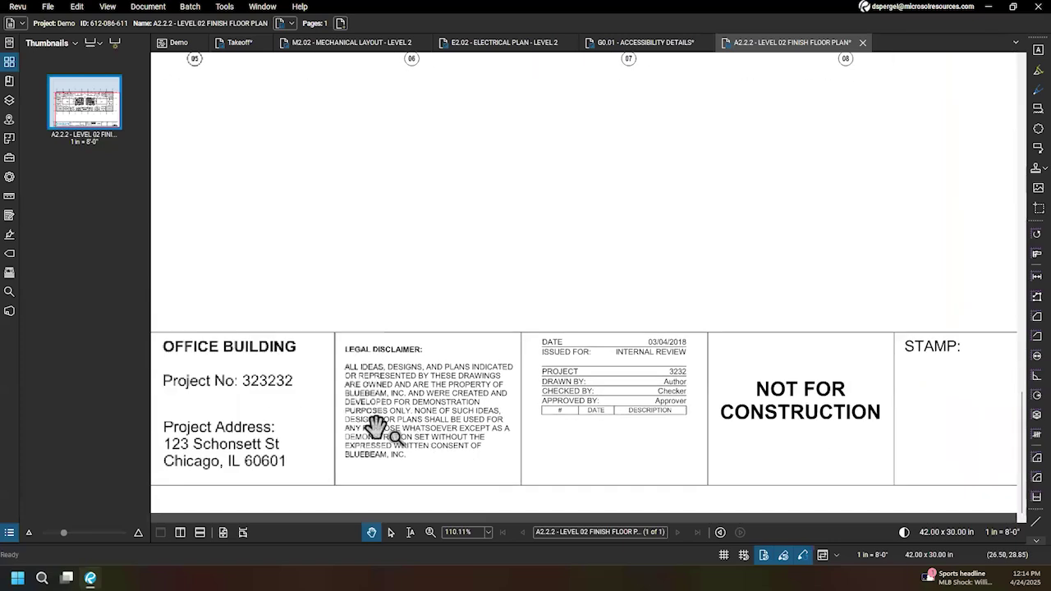
{"action": "scroll", "coordinate": [629, 408], "scroll_direction": "left", "scroll_amount": 6}
{"action": "scroll", "coordinate": [868, 230], "scroll_direction": "down", "scroll_amount": 3}
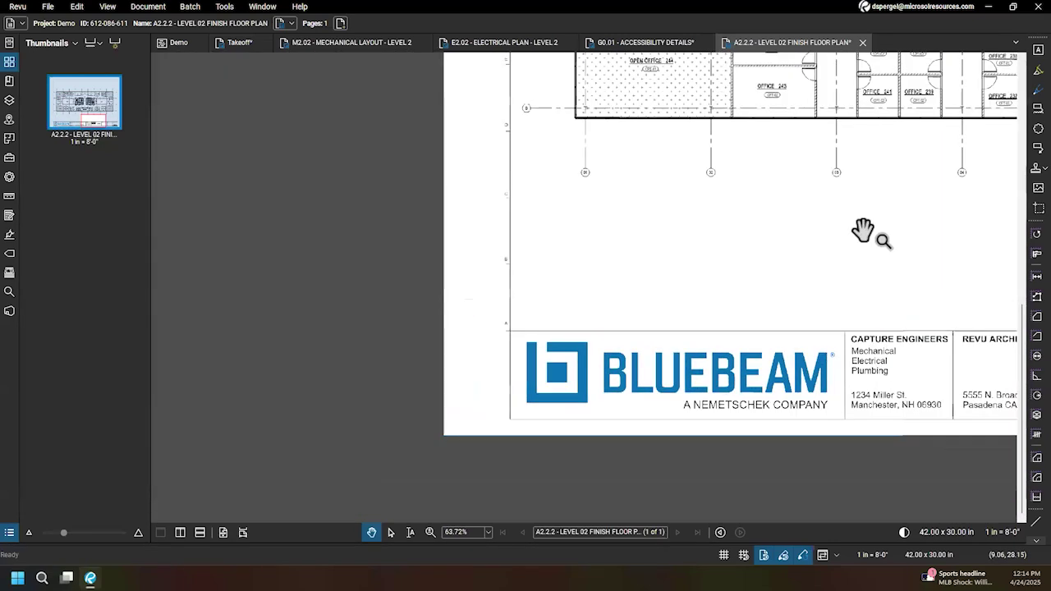
{"action": "left_click_drag", "start_coordinate": [868, 230], "coordinate": [675, 305]}
{"action": "left_click_drag", "start_coordinate": [543, 436], "coordinate": [675, 387]}
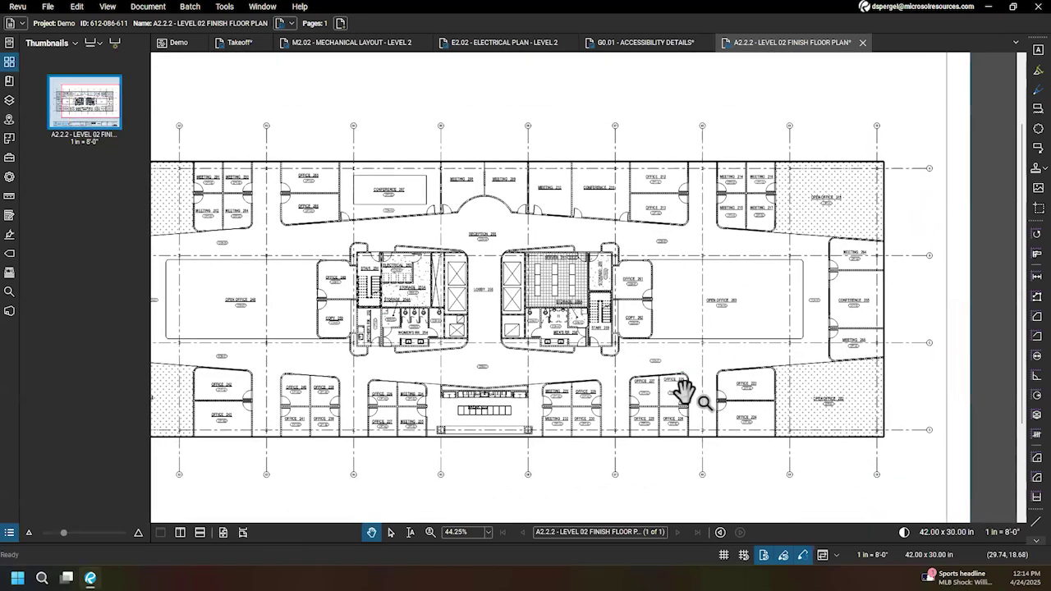
Step: Browse the preset scales offered for the current page in Apply Scale to Pages, and shift the dialog slightly aside
{"action": "left_click", "coordinate": [1007, 535]}
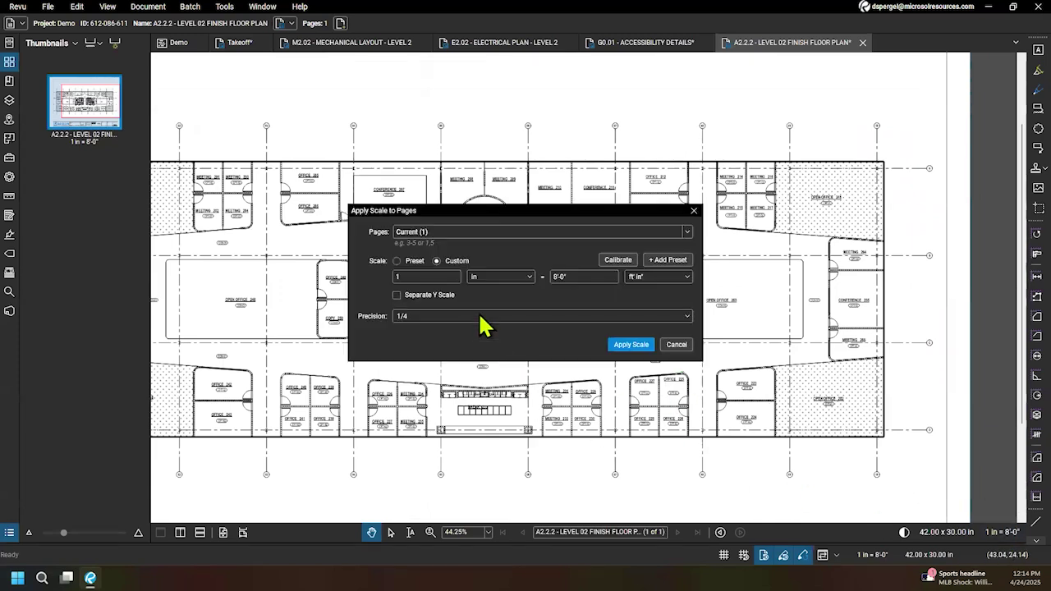
{"action": "left_click", "coordinate": [398, 261]}
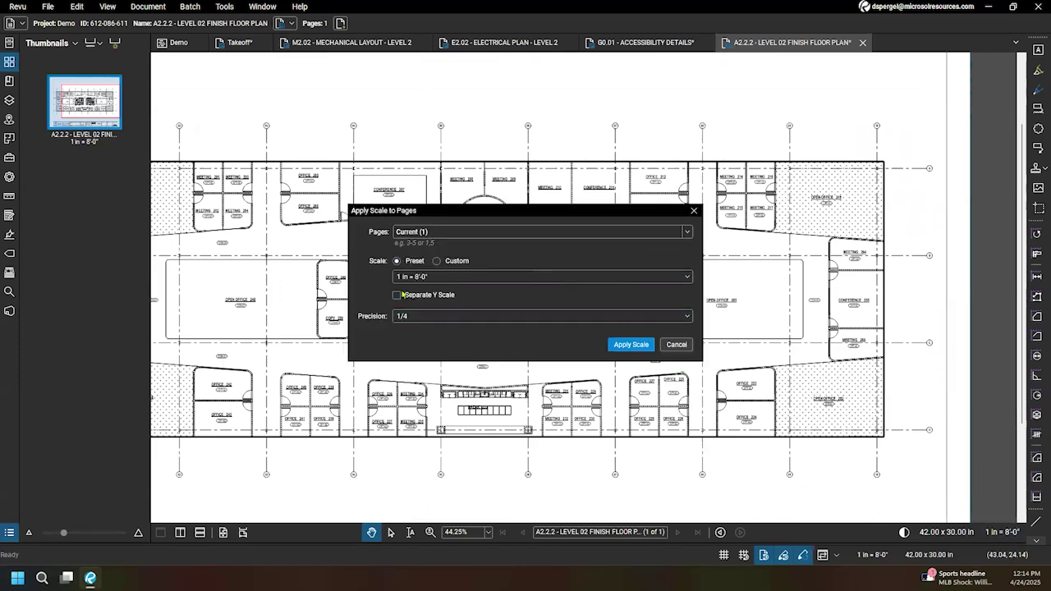
{"action": "left_click", "coordinate": [662, 280]}
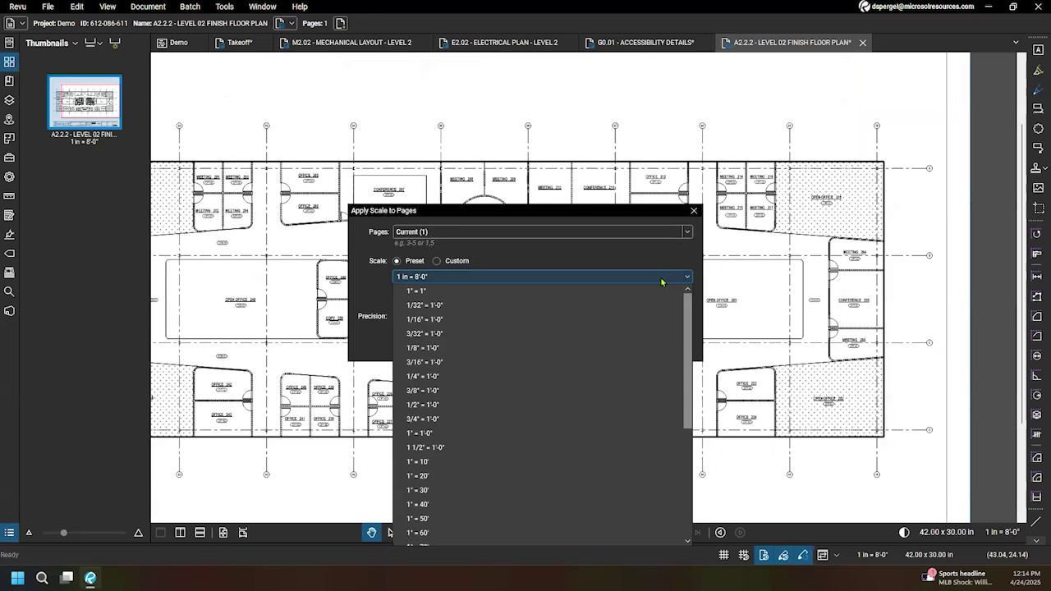
{"action": "left_click", "coordinate": [456, 277]}
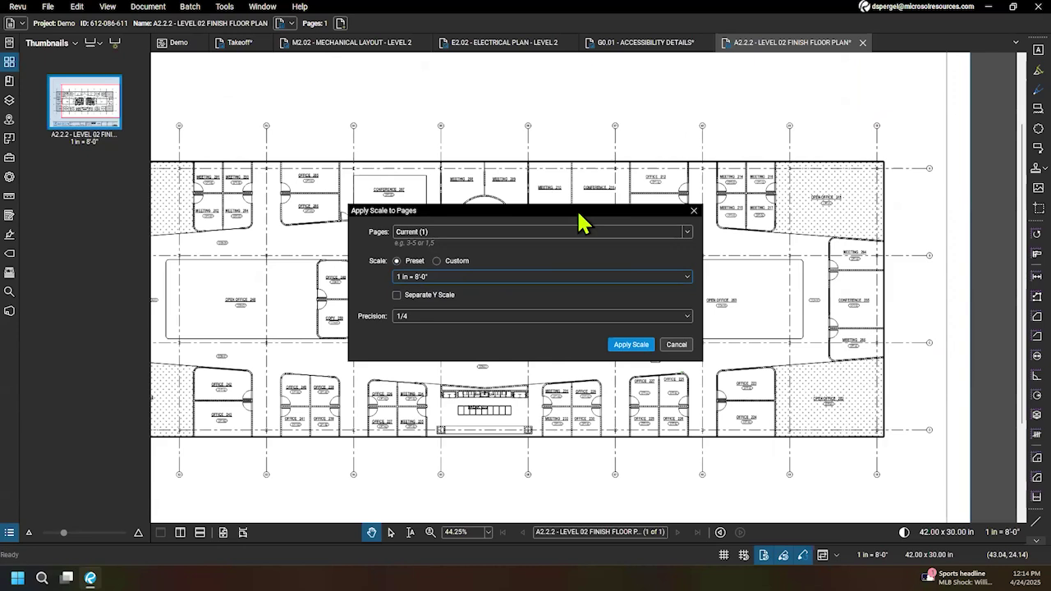
{"action": "left_click_drag", "start_coordinate": [579, 215], "coordinate": [602, 213]}
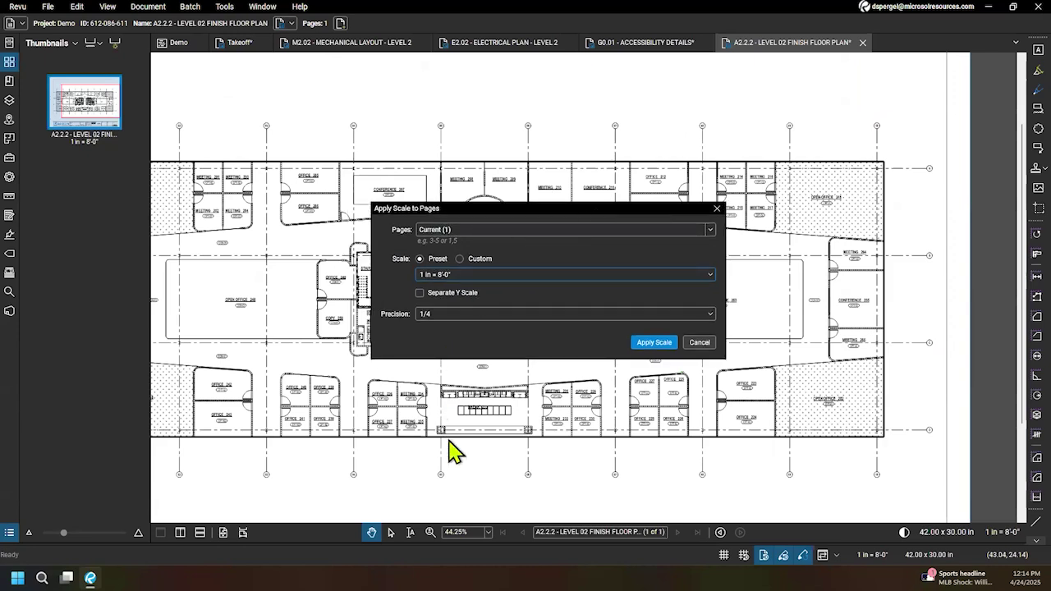
Step: Start calibrating a custom scale near the upper meeting rooms, turn off the snap options including Snap to Markup, and leave the calibration
{"action": "left_click", "coordinate": [459, 258]}
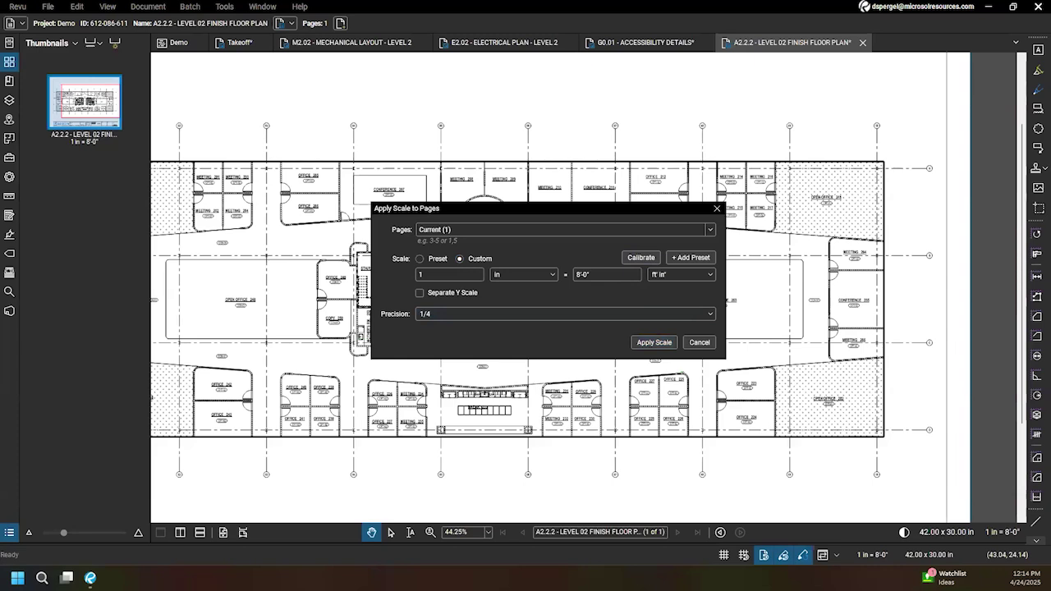
{"action": "left_click", "coordinate": [640, 259]}
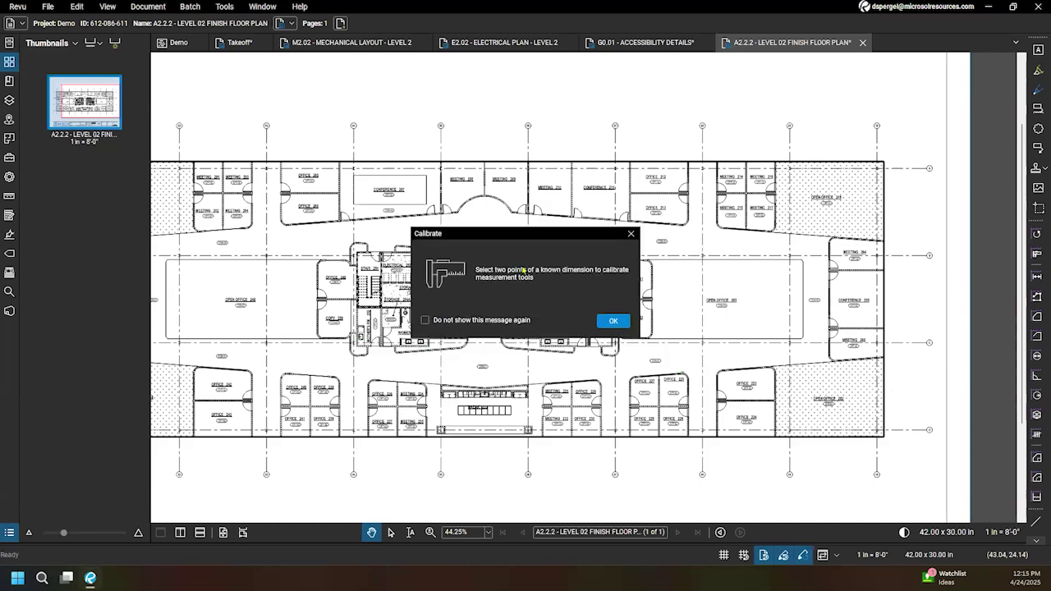
{"action": "left_click", "coordinate": [619, 325]}
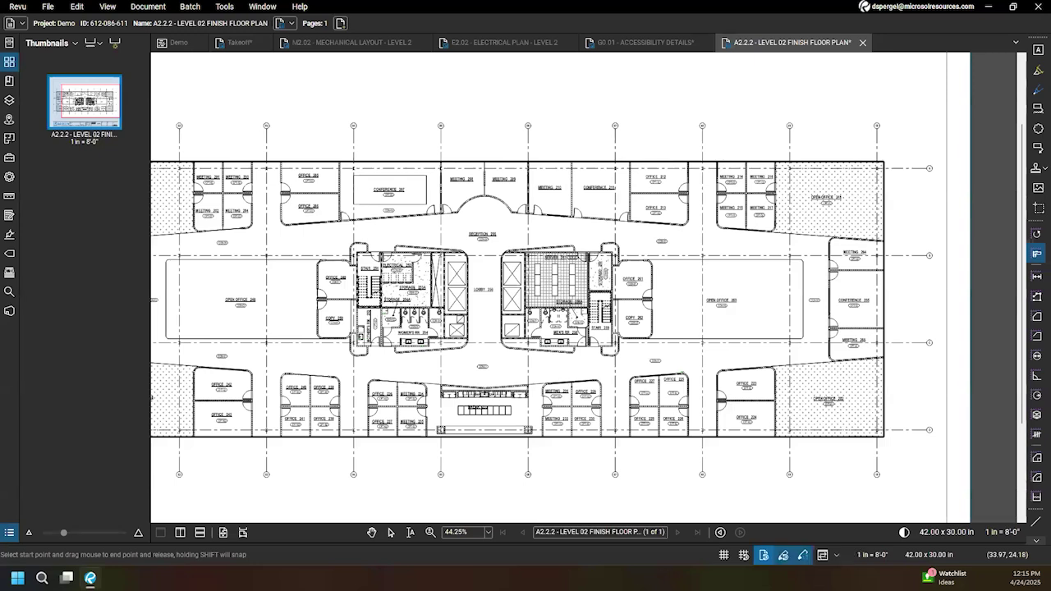
{"action": "scroll", "coordinate": [495, 123], "scroll_direction": "up", "scroll_amount": 2}
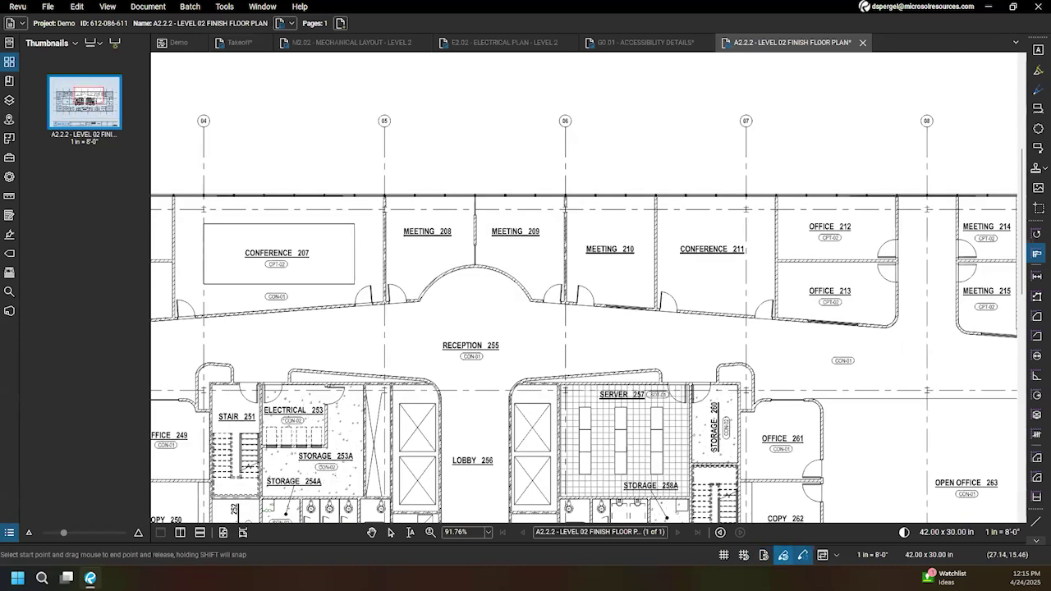
{"action": "left_click", "coordinate": [783, 555]}
{"action": "key", "text": "Escape"}
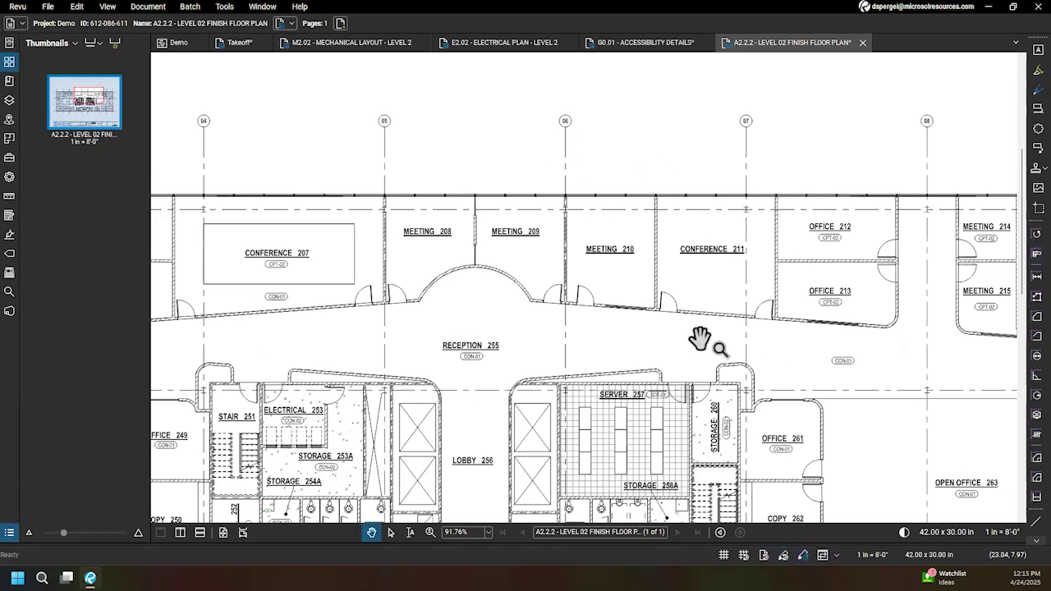
Step: Restart the custom scale calibration near the upper meeting rooms and turn on Snap to Content
{"action": "left_click_drag", "start_coordinate": [687, 307], "coordinate": [660, 296]}
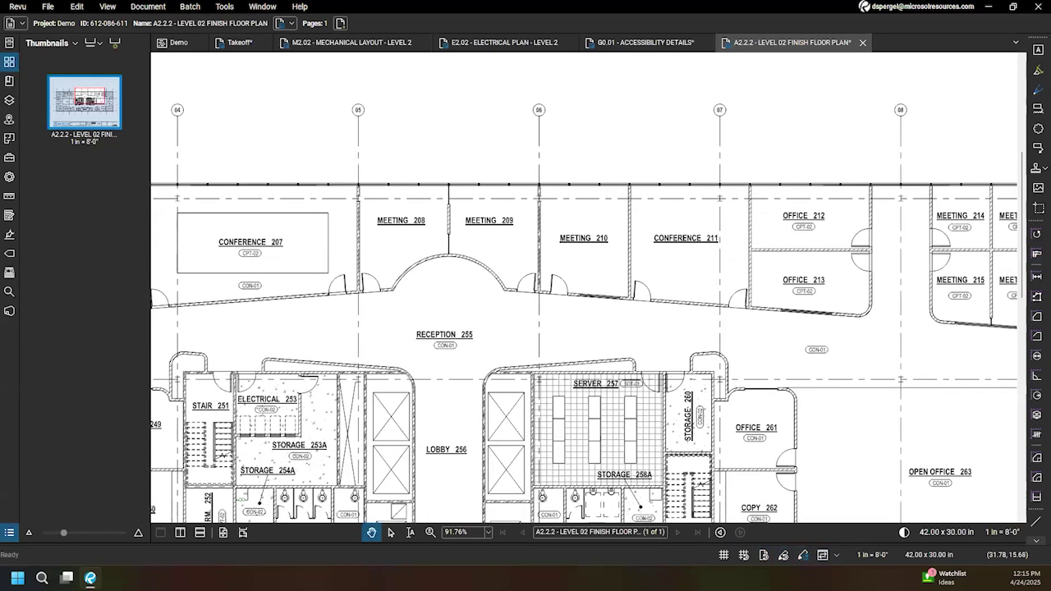
{"action": "left_click", "coordinate": [1001, 532]}
{"action": "left_click", "coordinate": [617, 259]}
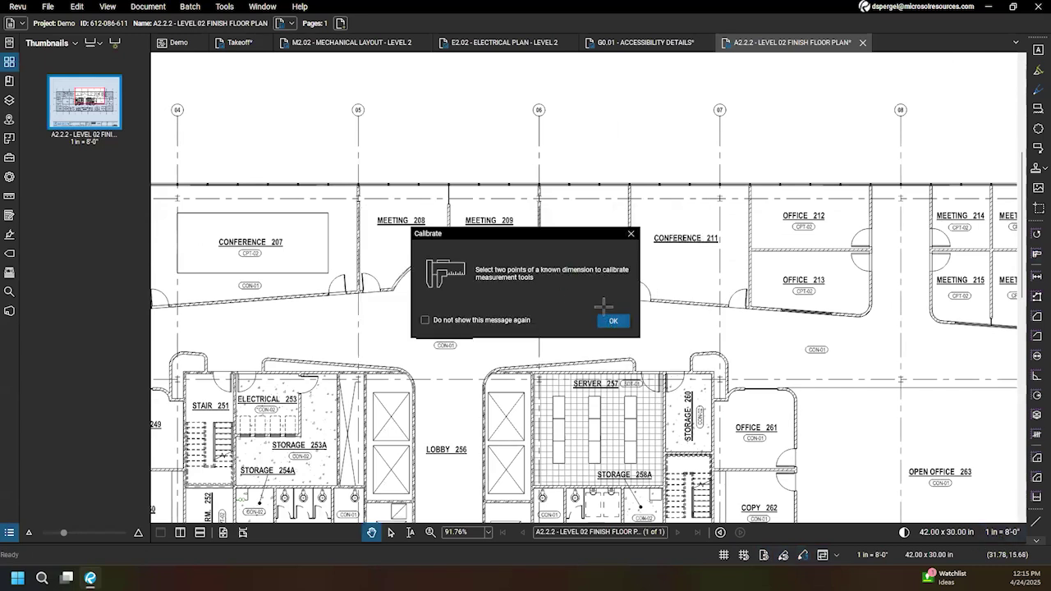
{"action": "left_click", "coordinate": [613, 320]}
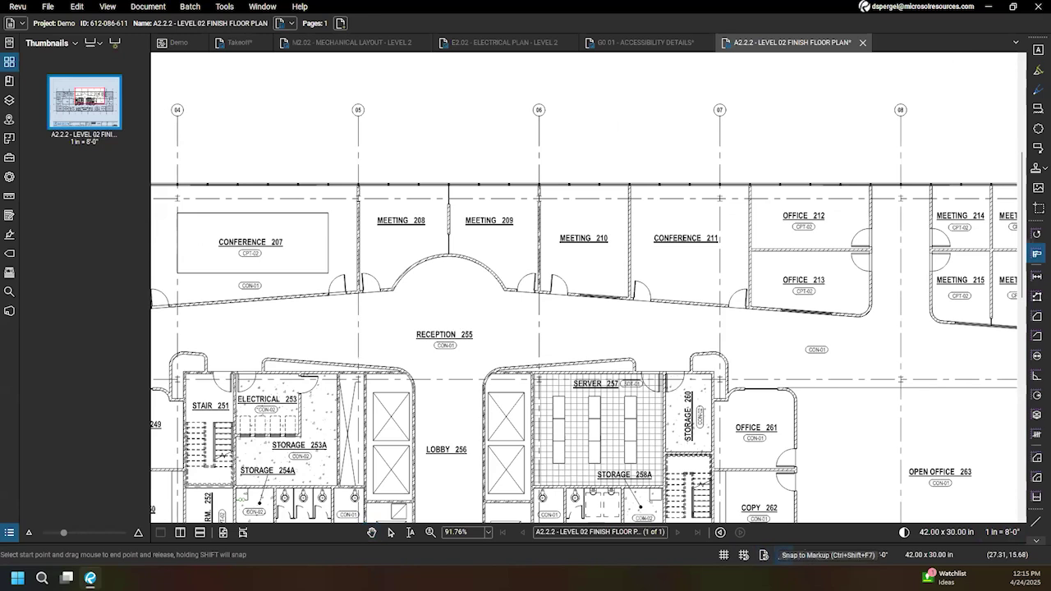
{"action": "left_click", "coordinate": [764, 555]}
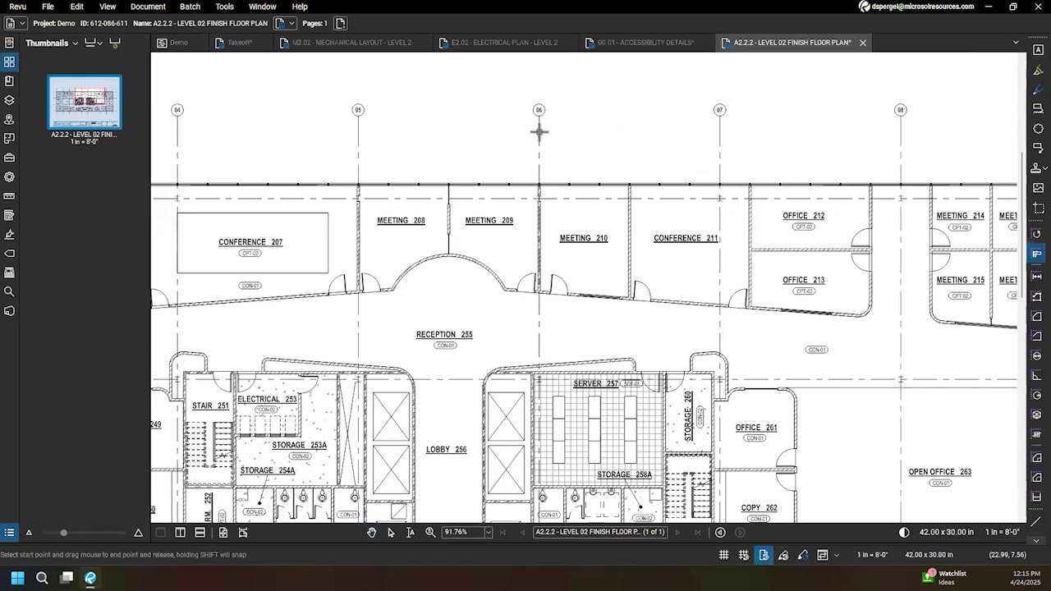
Step: Inspect grid line 06 up close where it meets the outer wall, and turn Snap to Content on again
{"action": "scroll", "coordinate": [540, 131], "scroll_direction": "up", "scroll_amount": 3}
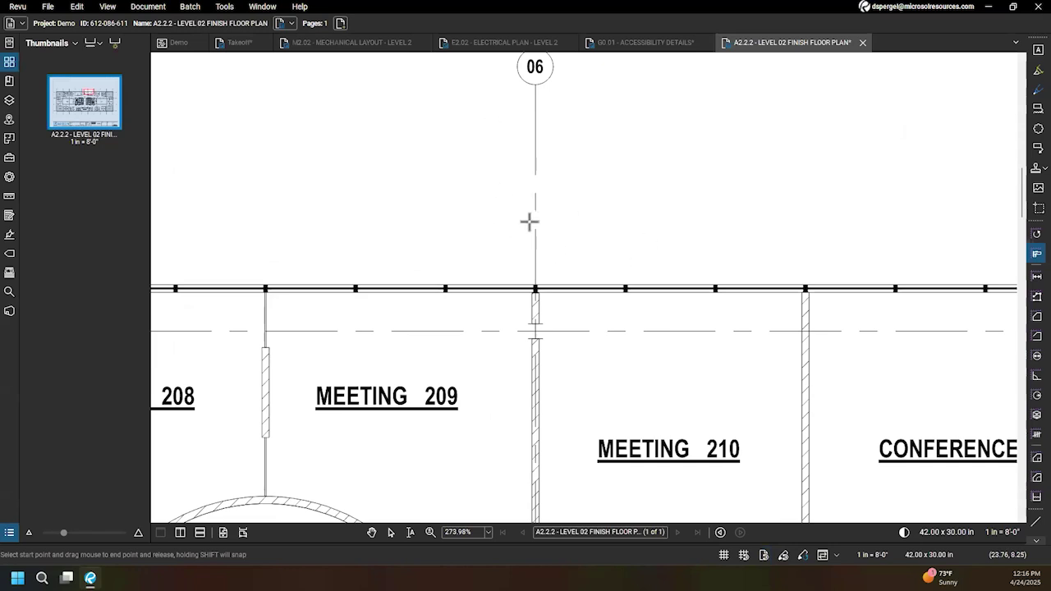
{"action": "scroll", "coordinate": [525, 223], "scroll_direction": "down", "scroll_amount": 4}
{"action": "left_click_drag", "start_coordinate": [684, 373], "coordinate": [739, 381]}
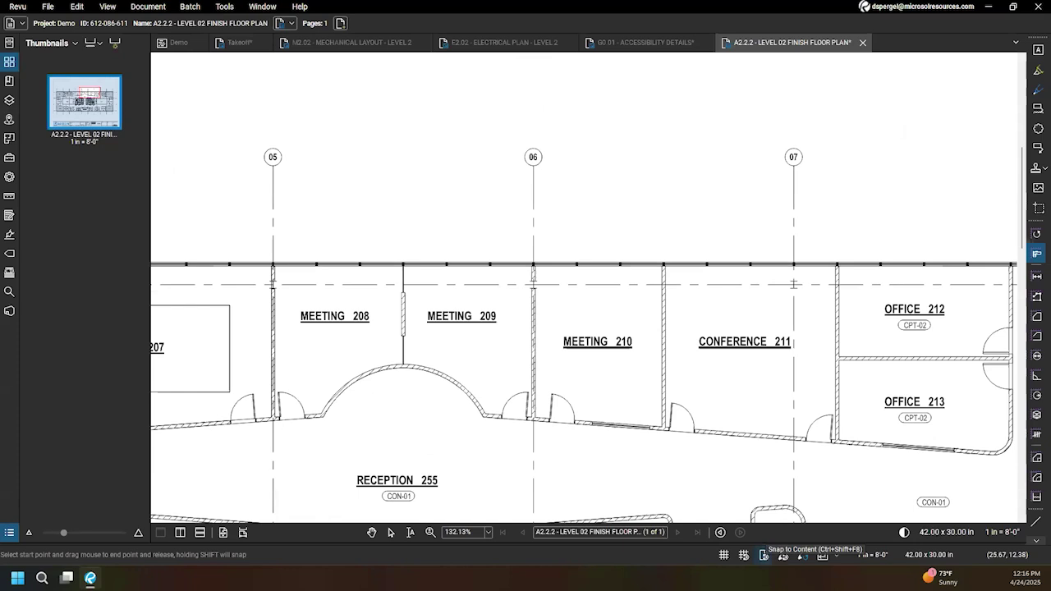
{"action": "left_click", "coordinate": [763, 555]}
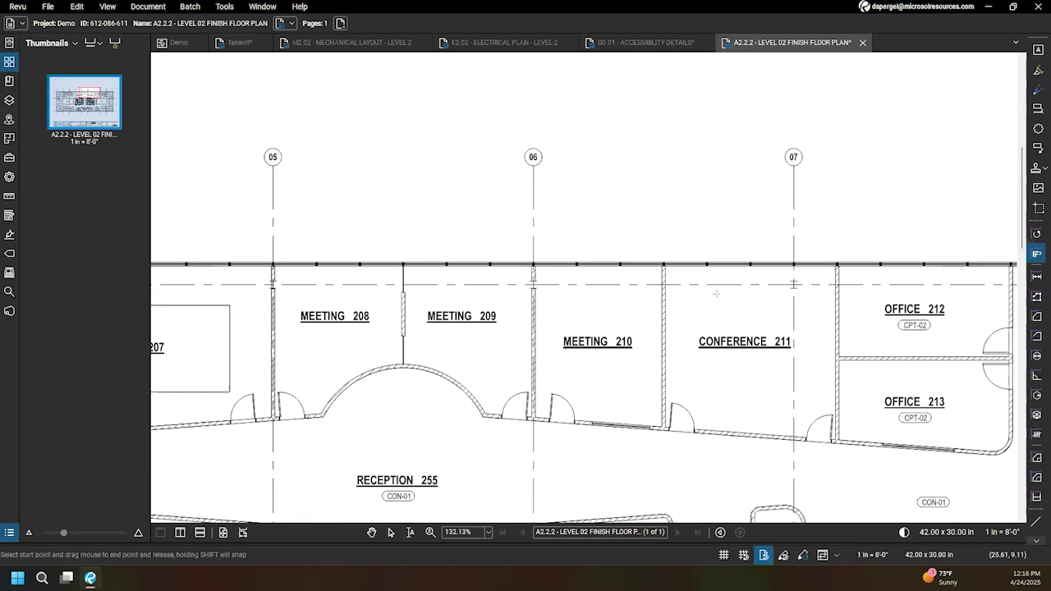
Step: Calibrate the current page from grid line 05 to grid line 06 with a known distance of 30', and apply the scale
{"action": "scroll", "coordinate": [716, 293], "scroll_direction": "down", "scroll_amount": 3}
{"action": "scroll", "coordinate": [666, 246], "scroll_direction": "up", "scroll_amount": 2}
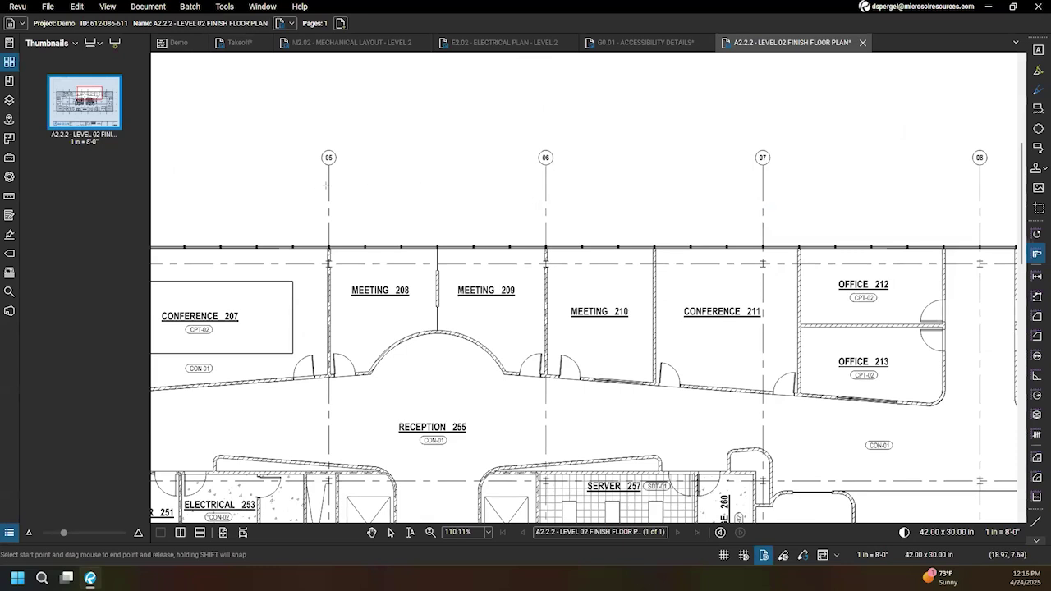
{"action": "scroll", "coordinate": [407, 215], "scroll_direction": "left", "scroll_amount": 3}
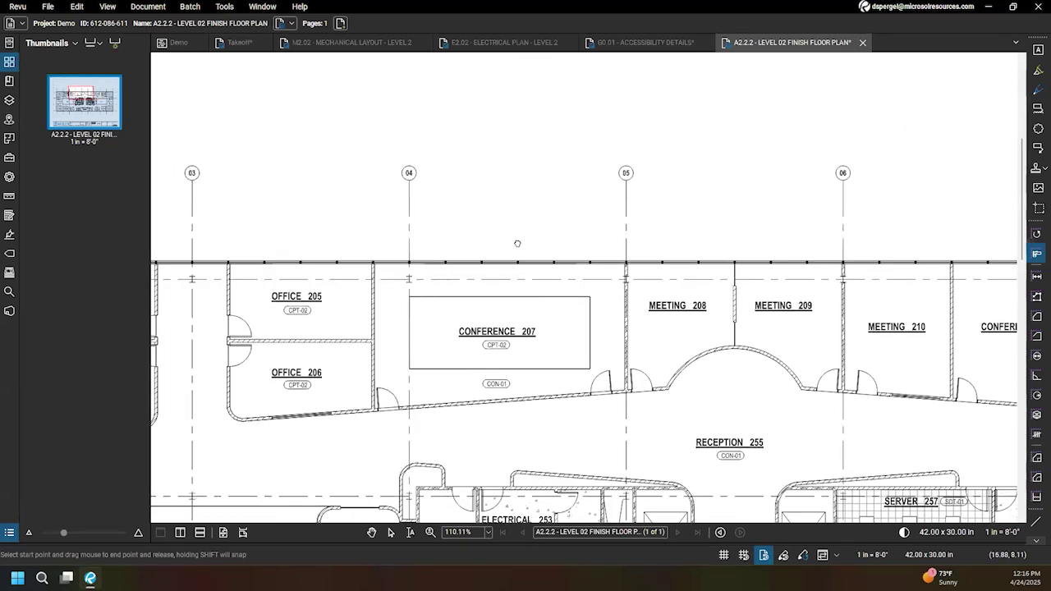
{"action": "scroll", "coordinate": [496, 182], "scroll_direction": "right", "scroll_amount": 3}
{"action": "scroll", "coordinate": [403, 220], "scroll_direction": "up", "scroll_amount": 1}
{"action": "scroll", "coordinate": [403, 220], "scroll_direction": "left", "scroll_amount": 1}
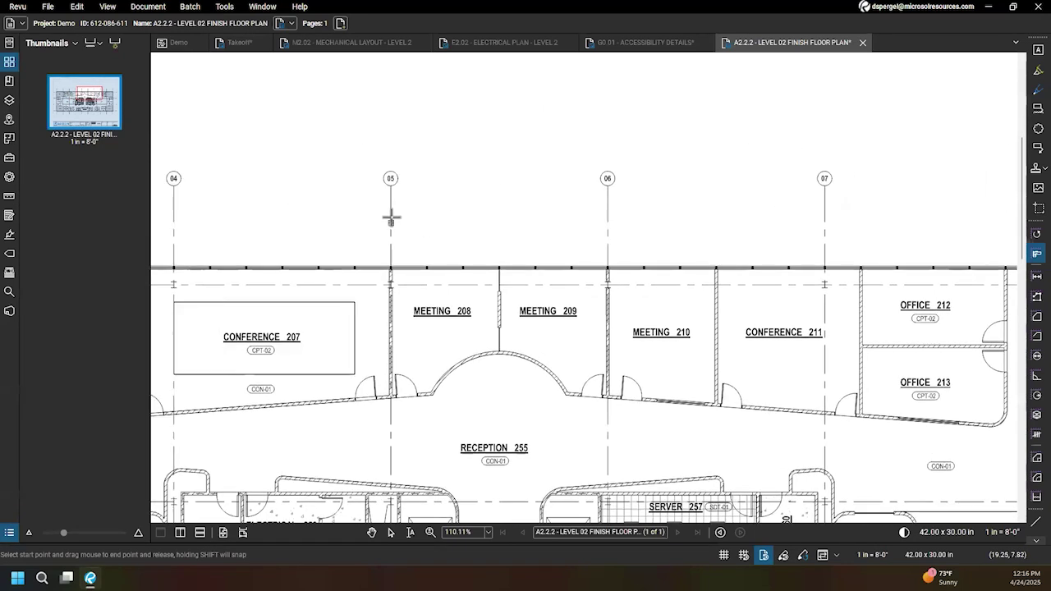
{"action": "mouse_move", "coordinate": [392, 222]}
{"action": "left_mouse_down"}
{"action": "mouse_move", "coordinate": [490, 218]}
{"action": "mouse_move", "coordinate": [555, 173]}
{"action": "mouse_move", "coordinate": [604, 218]}
{"action": "mouse_move", "coordinate": [553, 200]}
{"action": "mouse_move", "coordinate": [551, 156]}
{"action": "mouse_move", "coordinate": [501, 107]}
{"action": "mouse_move", "coordinate": [544, 200]}
{"action": "mouse_move", "coordinate": [367, 93]}
{"action": "mouse_move", "coordinate": [265, 143]}
{"action": "mouse_move", "coordinate": [277, 282]}
{"action": "mouse_move", "coordinate": [451, 342]}
{"action": "mouse_move", "coordinate": [455, 147]}
{"action": "mouse_move", "coordinate": [422, 129]}
{"action": "mouse_move", "coordinate": [512, 244]}
{"action": "mouse_move", "coordinate": [286, 101]}
{"action": "mouse_move", "coordinate": [425, 285]}
{"action": "mouse_move", "coordinate": [471, 266]}
{"action": "mouse_move", "coordinate": [519, 141]}
{"action": "mouse_move", "coordinate": [473, 216]}
{"action": "mouse_move", "coordinate": [486, 99]}
{"action": "mouse_move", "coordinate": [525, 195]}
{"action": "mouse_move", "coordinate": [518, 161]}
{"action": "mouse_move", "coordinate": [521, 178]}
{"action": "mouse_move", "coordinate": [572, 222]}
{"action": "mouse_move", "coordinate": [609, 221]}
{"action": "left_mouse_up"}
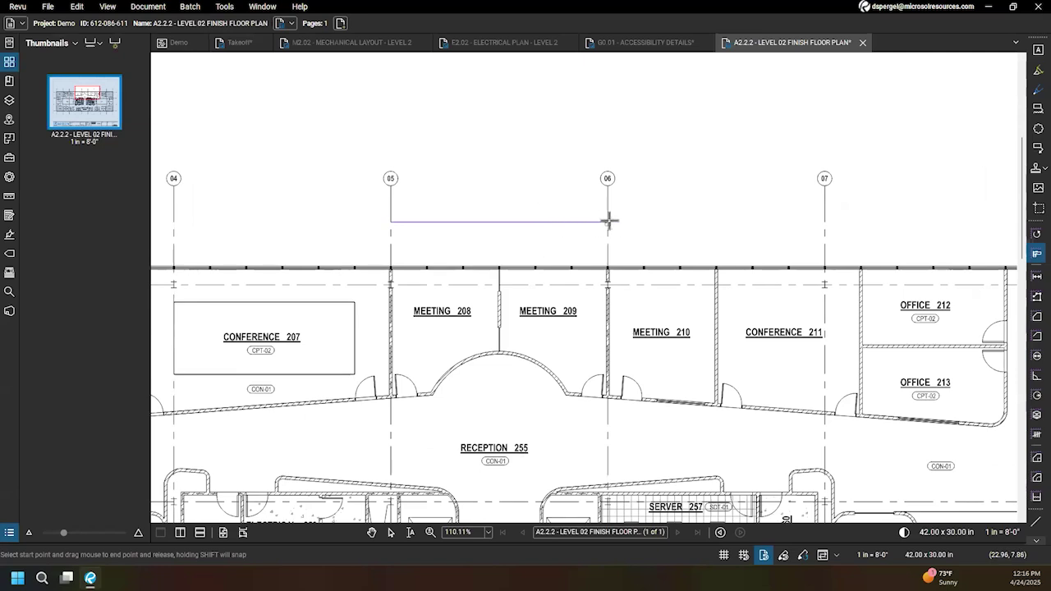
{"action": "left_click_drag", "start_coordinate": [610, 220], "coordinate": [609, 221]}
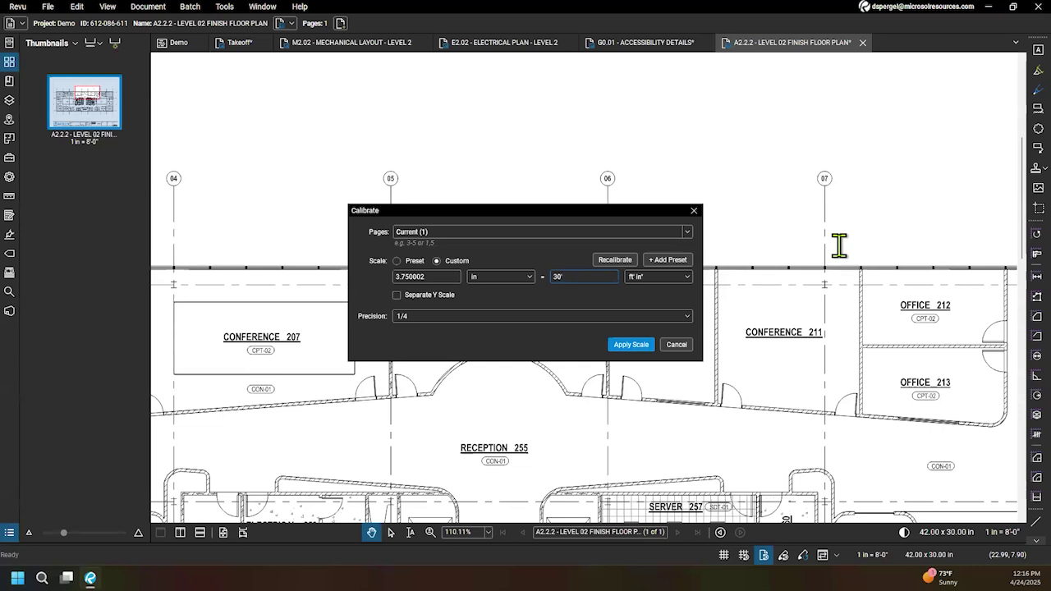
{"action": "left_click", "coordinate": [629, 344]}
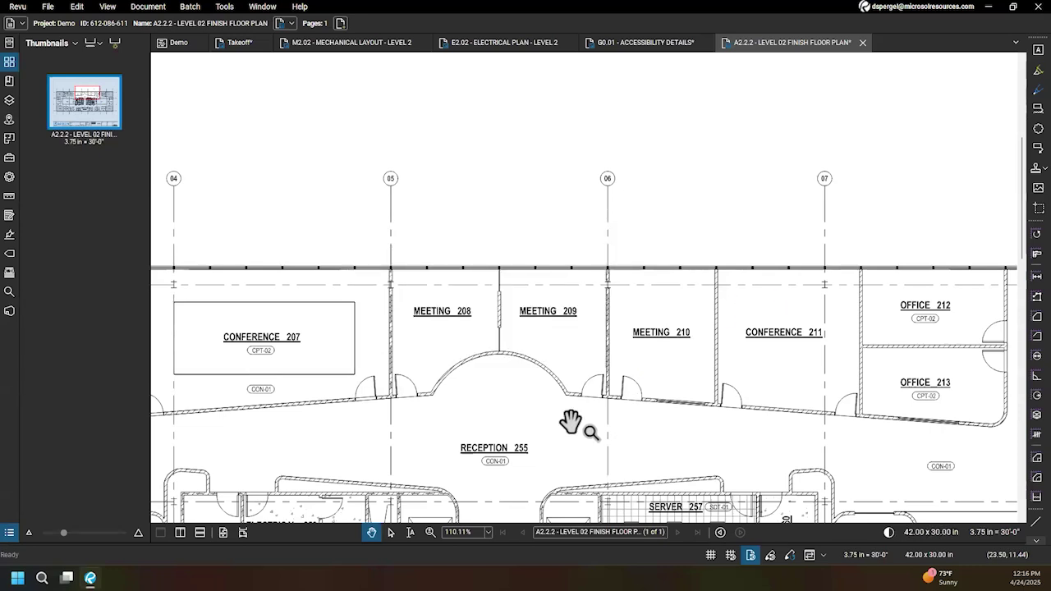
Step: Check the calibration by measuring the length between grid lines 08 and 09 just below Office 224
{"action": "scroll", "coordinate": [622, 352], "scroll_direction": "down", "scroll_amount": 3}
{"action": "scroll", "coordinate": [629, 298], "scroll_direction": "down", "scroll_amount": 5}
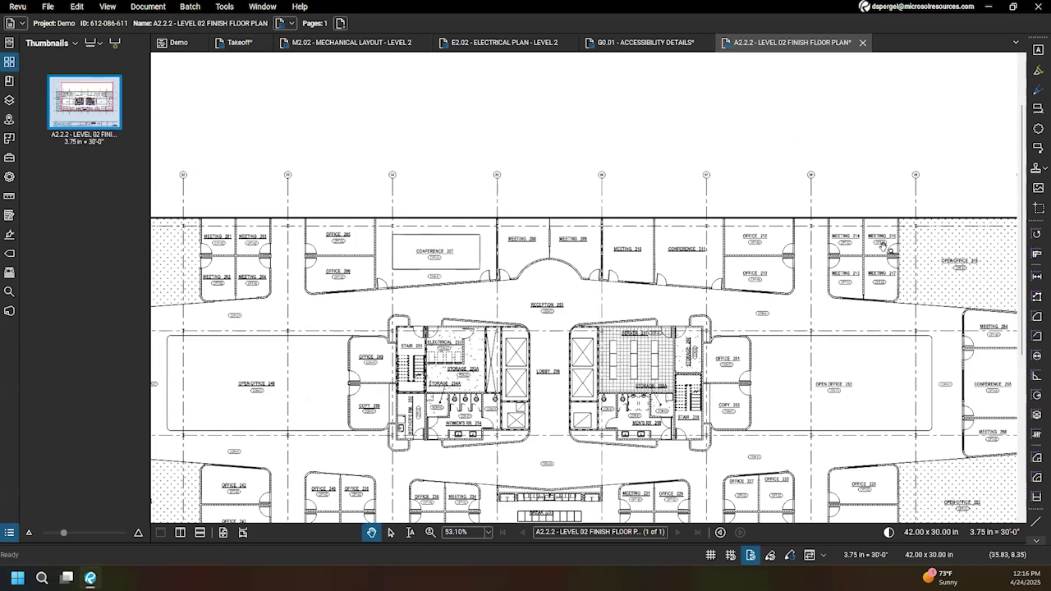
{"action": "scroll", "coordinate": [706, 349], "scroll_direction": "down", "scroll_amount": 4}
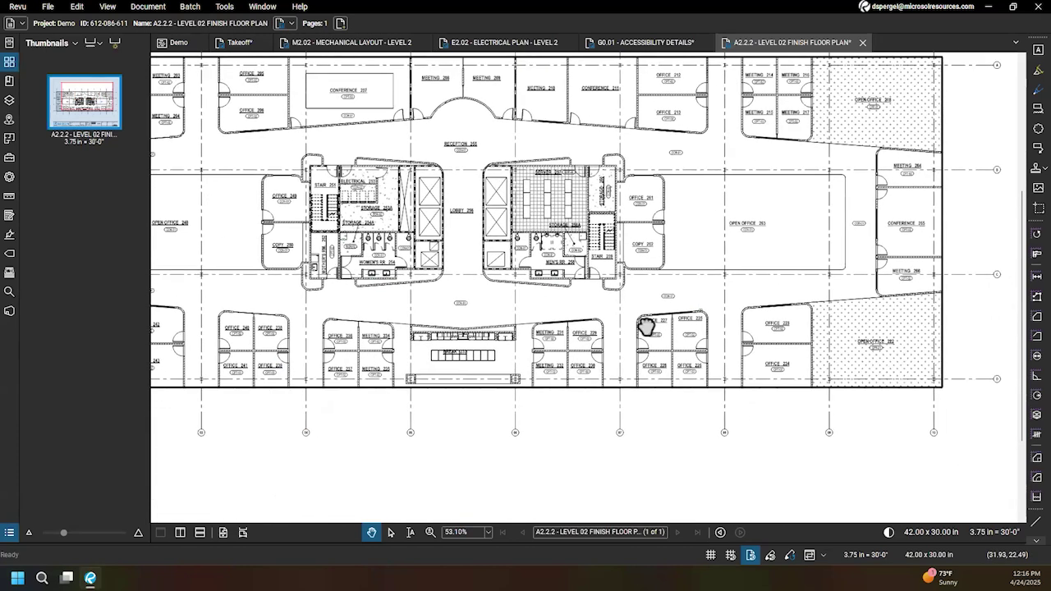
{"action": "scroll", "coordinate": [696, 374], "scroll_direction": "down", "scroll_amount": 4}
{"action": "scroll", "coordinate": [711, 399], "scroll_direction": "up", "scroll_amount": 3}
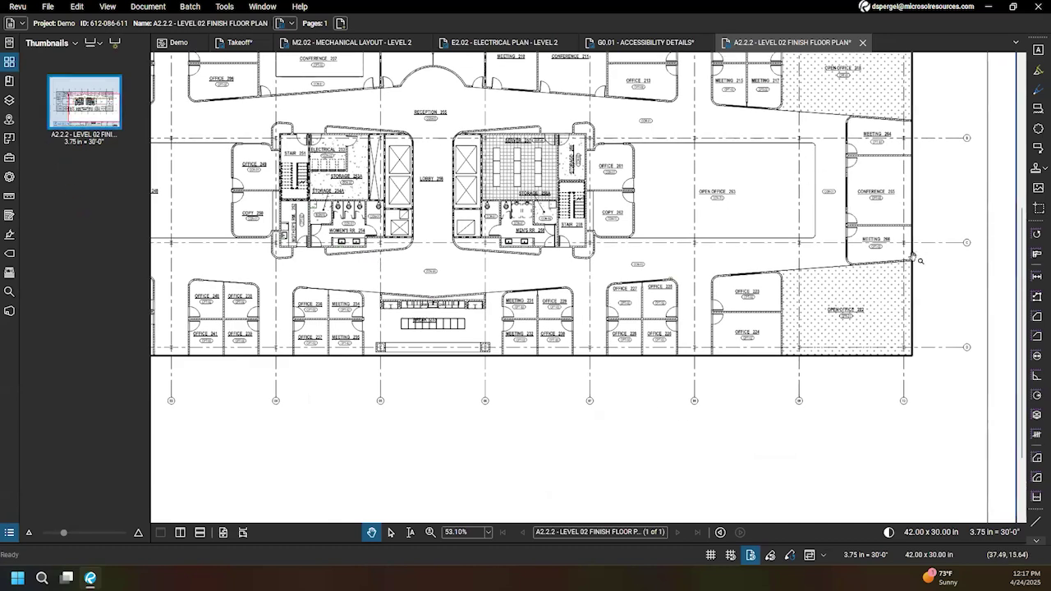
{"action": "left_click", "coordinate": [1008, 278]}
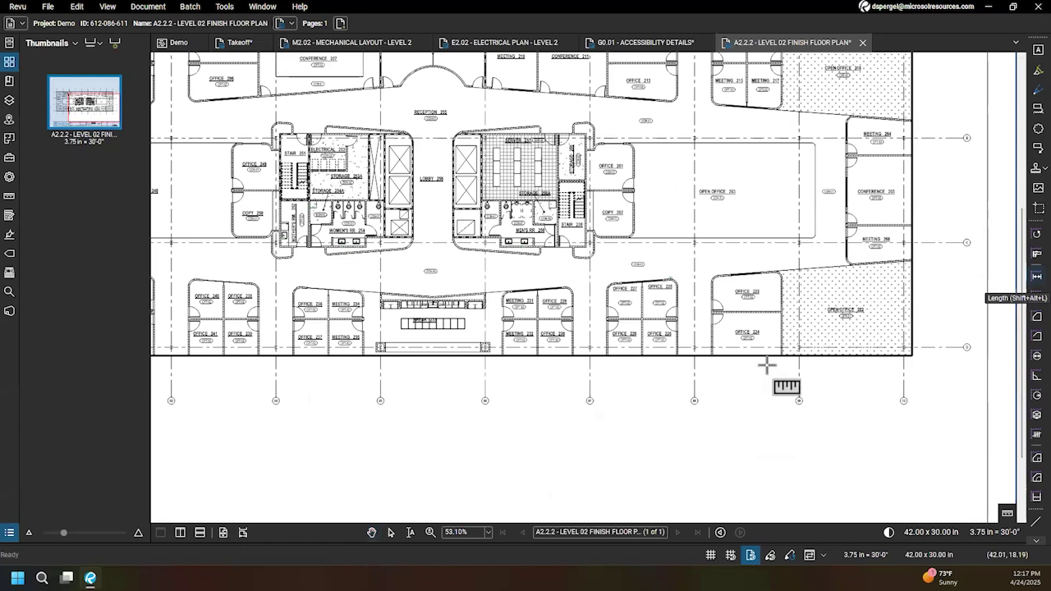
{"action": "left_click", "coordinate": [695, 369]}
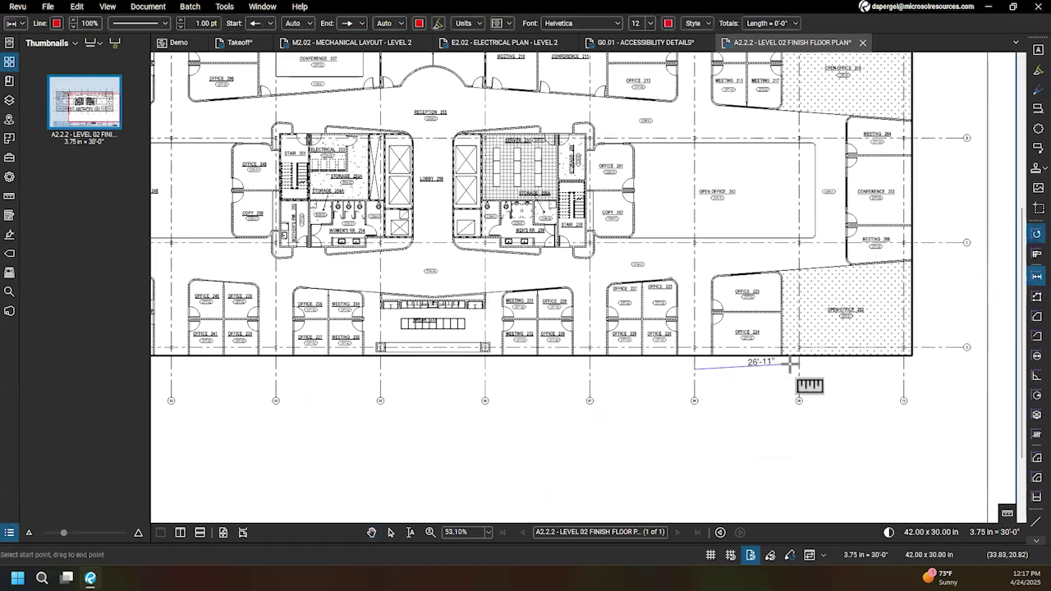
{"action": "left_click", "coordinate": [798, 369]}
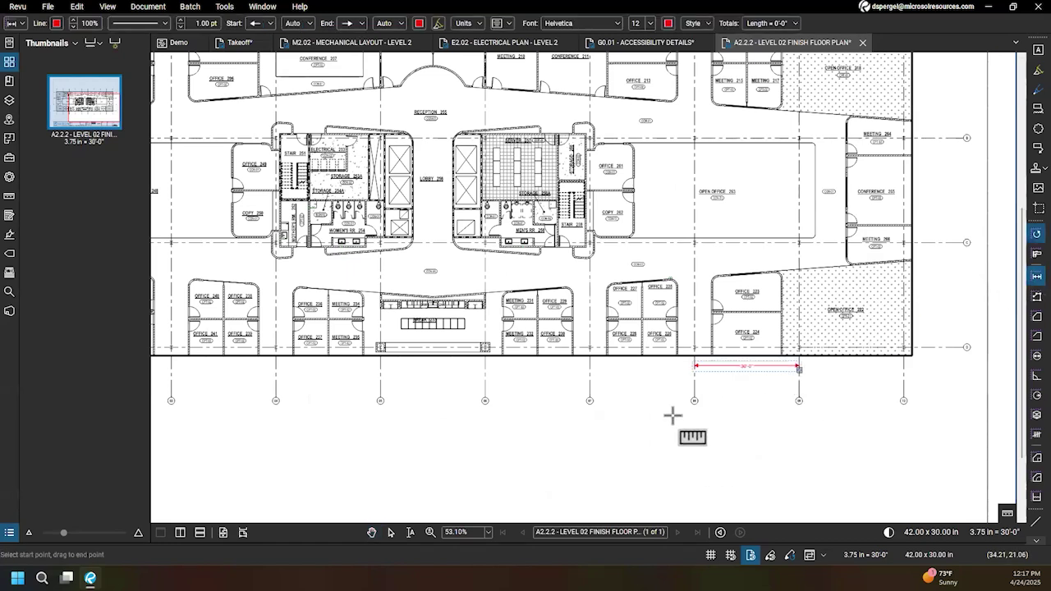
{"action": "scroll", "coordinate": [782, 376], "scroll_direction": "up", "scroll_amount": 4}
{"action": "key", "text": "Escape"}
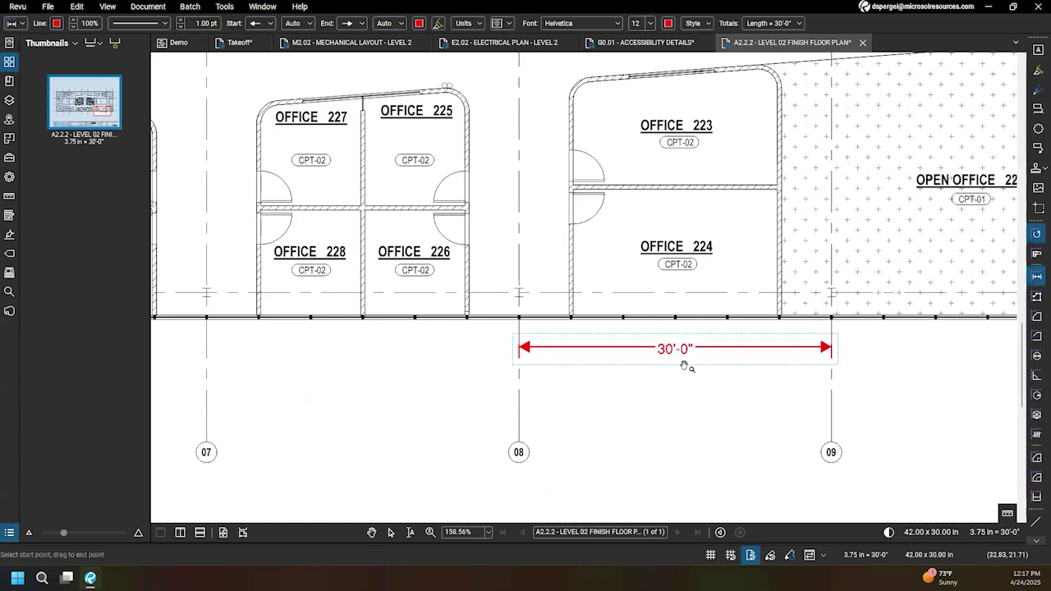
Step: Delete the length measurement between grid lines 08 and 09
{"action": "left_click", "coordinate": [682, 364]}
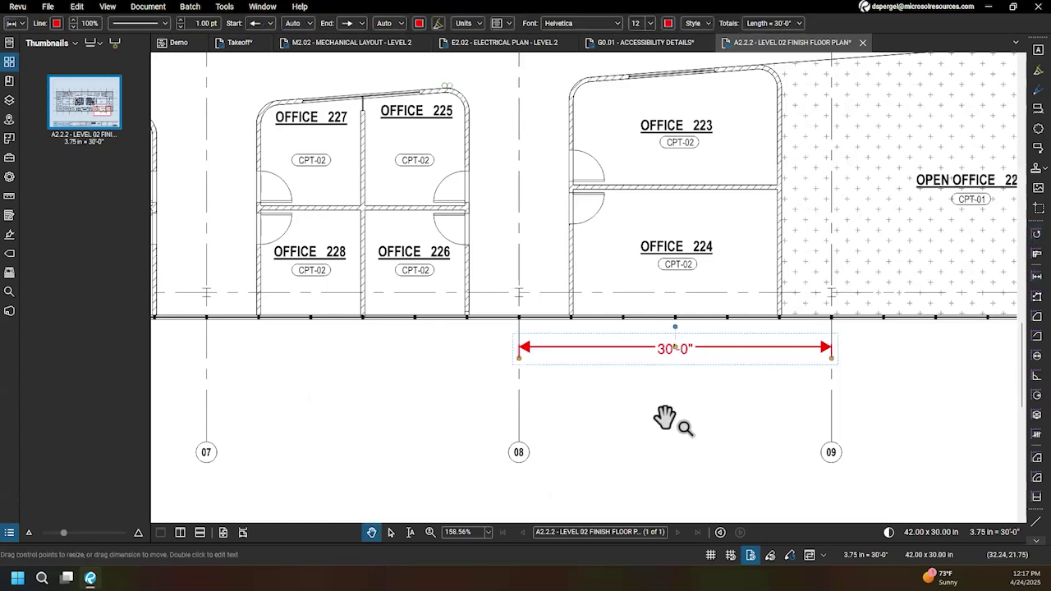
{"action": "key", "text": "Delete"}
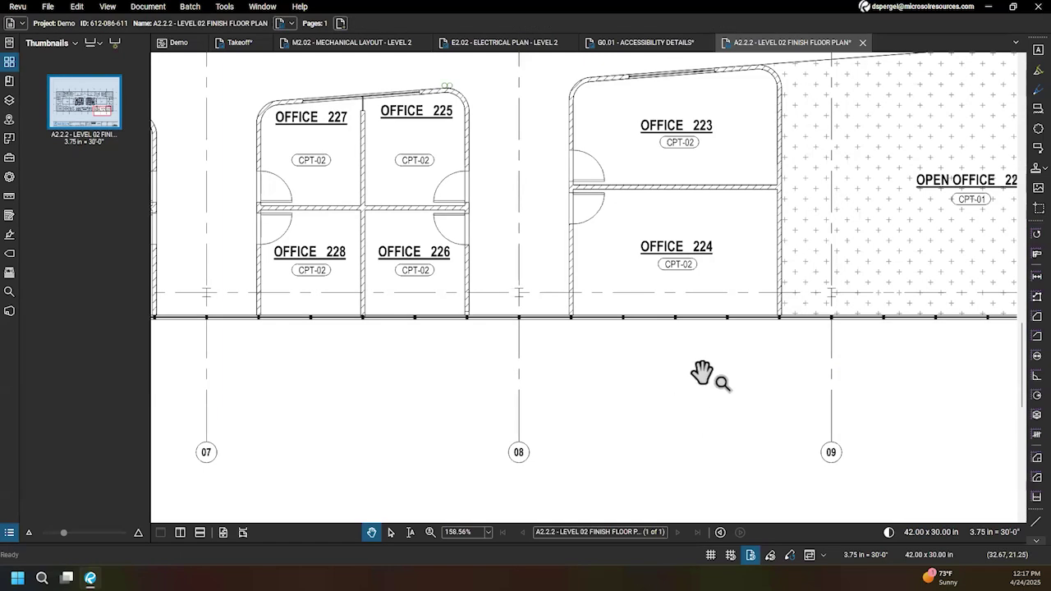
{"action": "scroll", "coordinate": [699, 356], "scroll_direction": "down", "scroll_amount": 3}
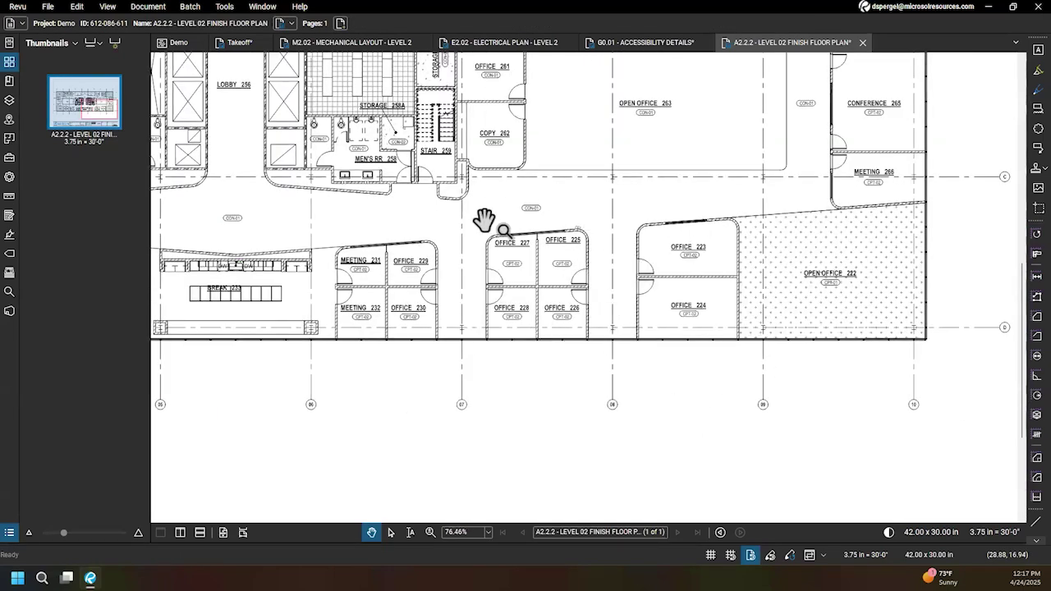
{"action": "left_click_drag", "start_coordinate": [488, 230], "coordinate": [610, 333]}
{"action": "scroll", "coordinate": [610, 334], "scroll_direction": "down", "scroll_amount": 2}
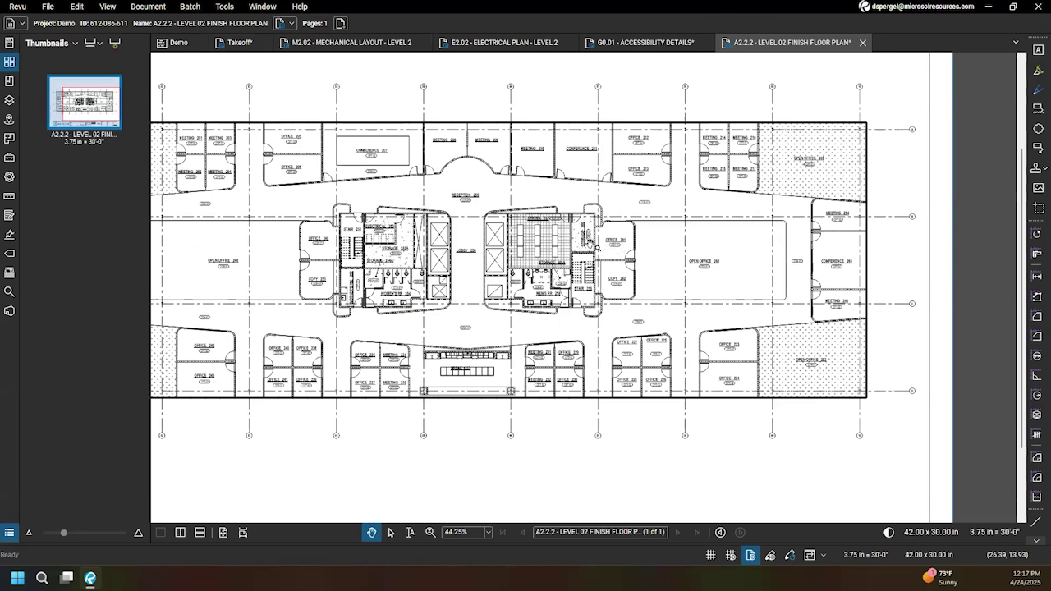
{"action": "left_click_drag", "start_coordinate": [616, 258], "coordinate": [665, 293]}
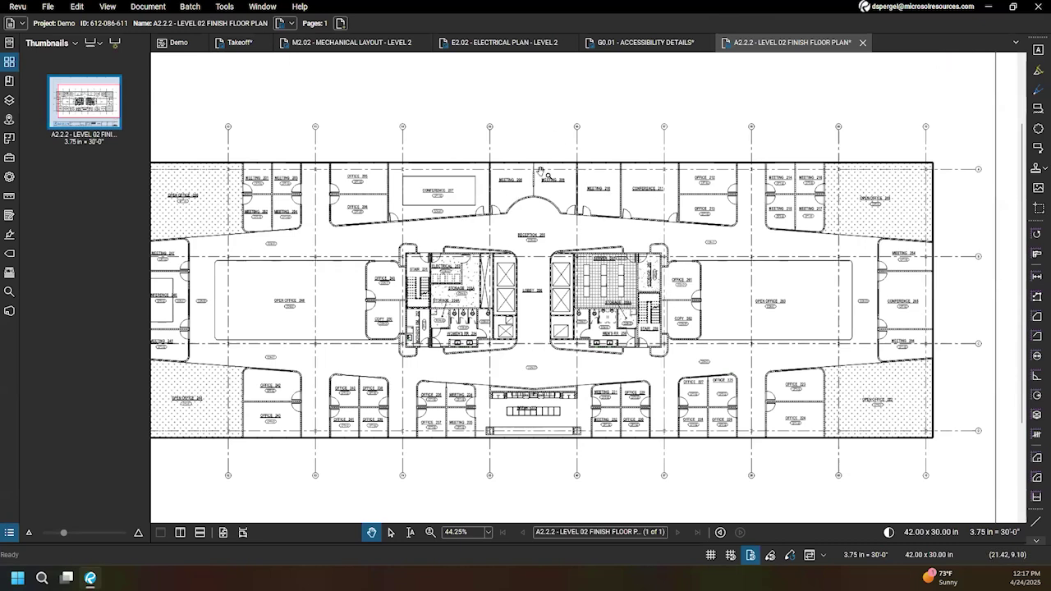
Step: Switch to the G0.01 Accessibility Details sheet and examine the scale notes under Multiple Accom. Toilet1 and Lavatory Clearance Detail1
{"action": "left_click", "coordinate": [641, 42]}
{"action": "scroll", "coordinate": [686, 198], "scroll_direction": "down", "scroll_amount": 3}
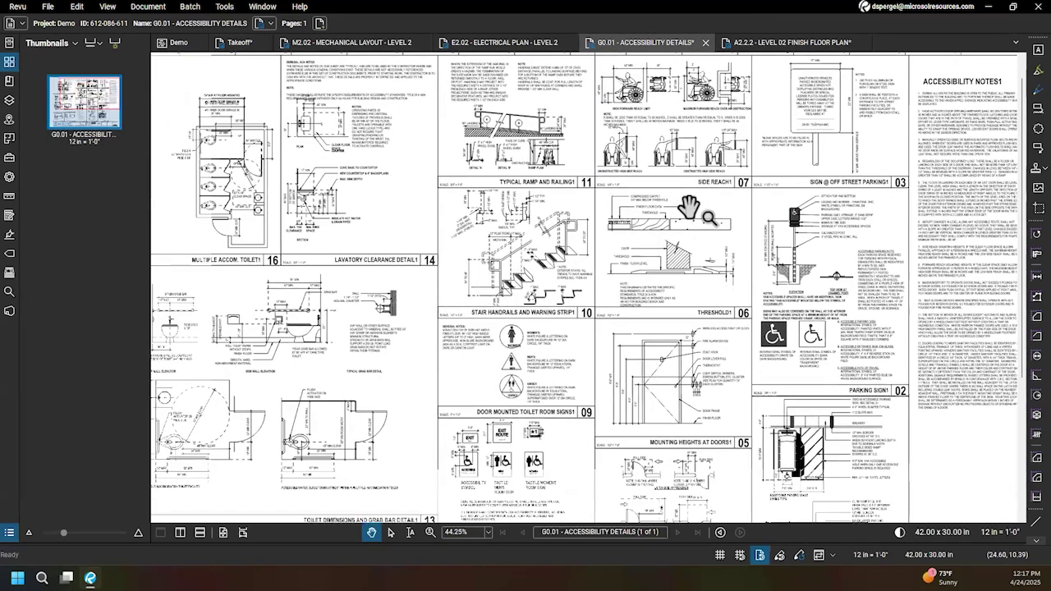
{"action": "left_click_drag", "start_coordinate": [651, 273], "coordinate": [688, 208]}
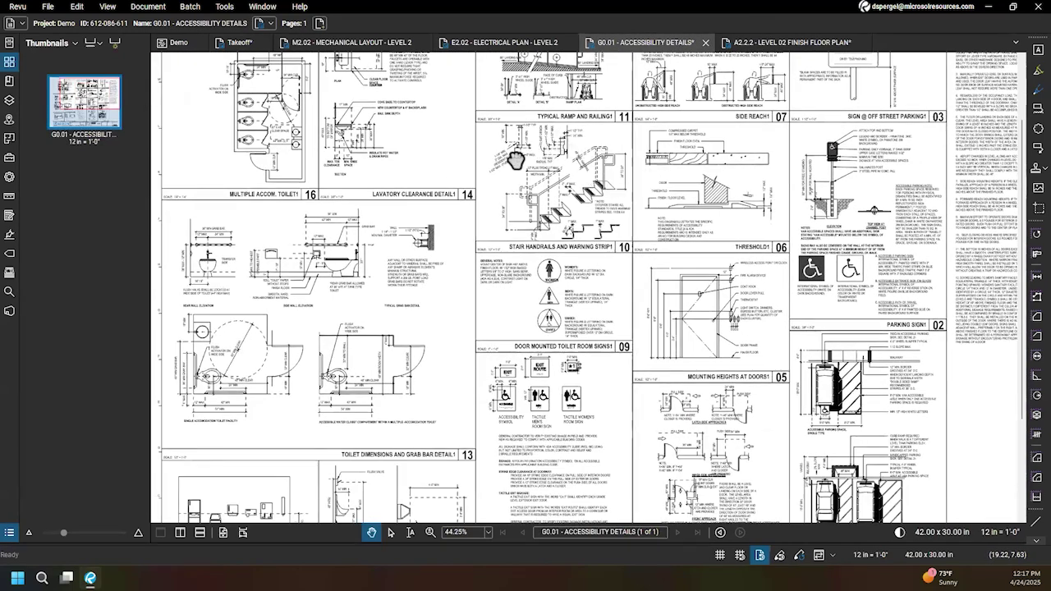
{"action": "left_click_drag", "start_coordinate": [516, 161], "coordinate": [636, 266]}
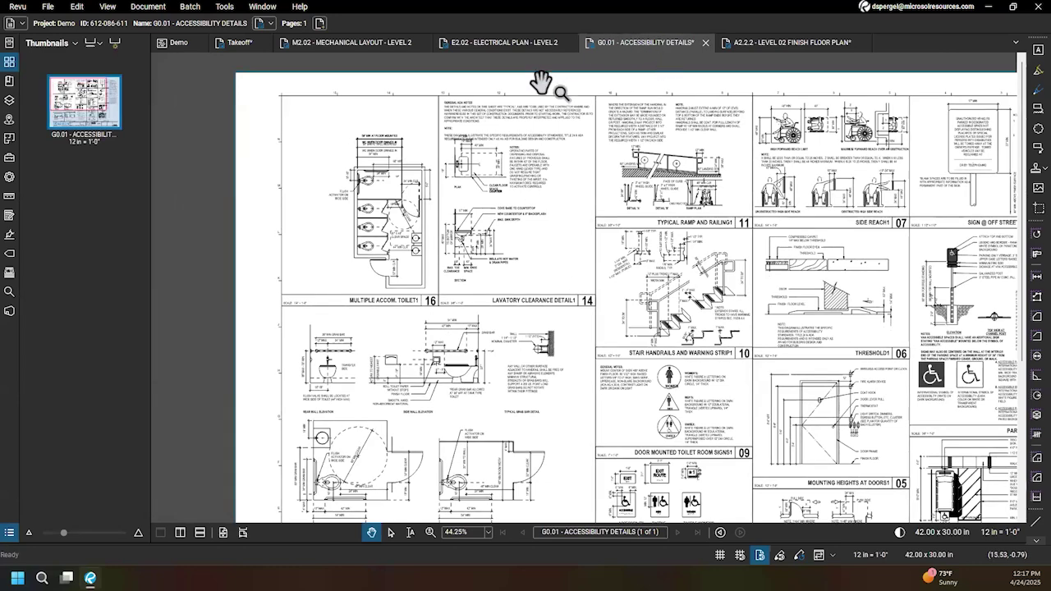
{"action": "scroll", "coordinate": [339, 234], "scroll_direction": "up", "scroll_amount": 6}
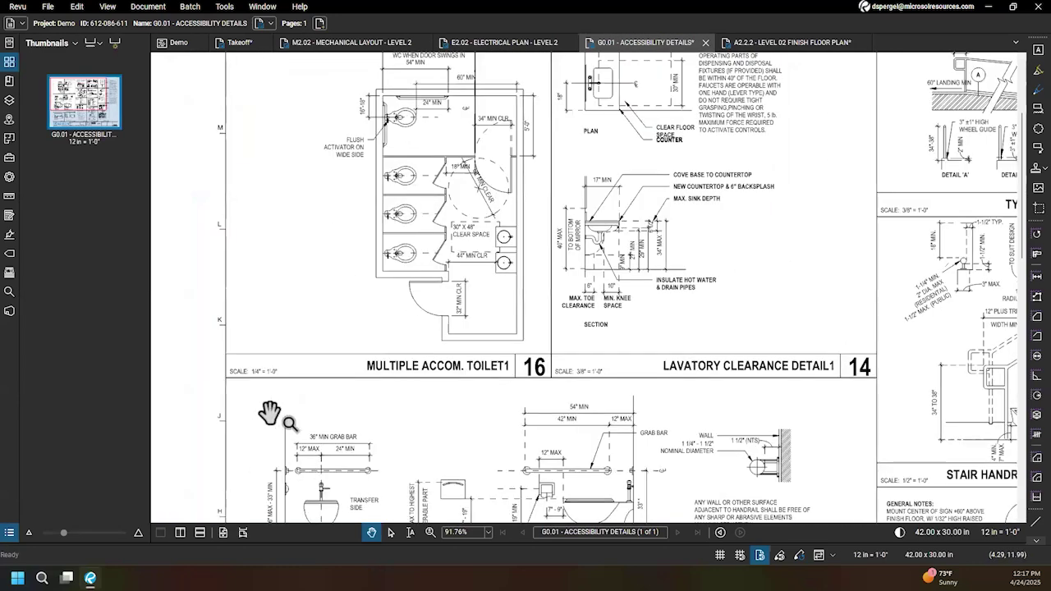
{"action": "mouse_move", "coordinate": [341, 213]}
{"action": "left_mouse_down"}
{"action": "mouse_move", "coordinate": [364, 435]}
{"action": "mouse_move", "coordinate": [400, 322]}
{"action": "left_mouse_up"}
{"action": "mouse_move", "coordinate": [786, 411]}
{"action": "left_mouse_down"}
{"action": "mouse_move", "coordinate": [697, 326]}
{"action": "mouse_move", "coordinate": [671, 231]}
{"action": "left_mouse_up"}
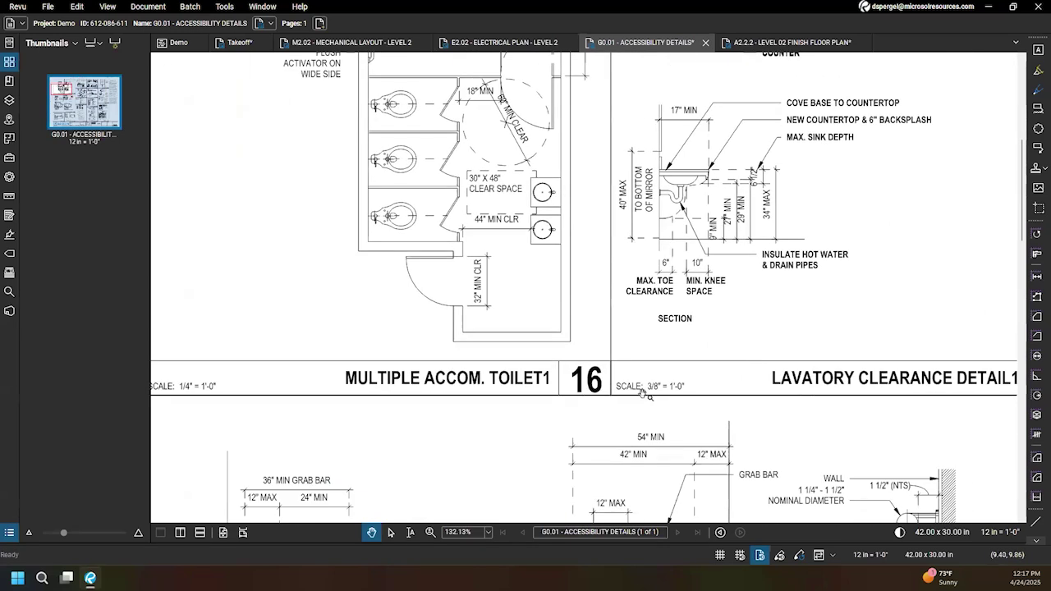
{"action": "scroll", "coordinate": [667, 356], "scroll_direction": "up", "scroll_amount": 3}
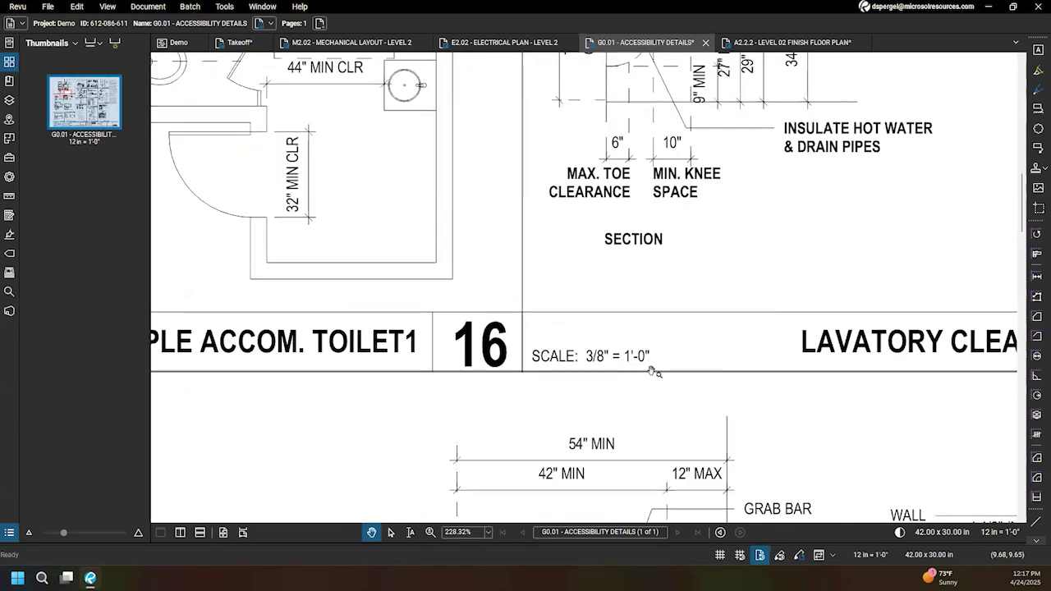
Step: Examine the dimensions in Lavatory Clearance Detail1 and compare the neighbouring details across the accessibility sheet
{"action": "left_click_drag", "start_coordinate": [675, 251], "coordinate": [619, 496]}
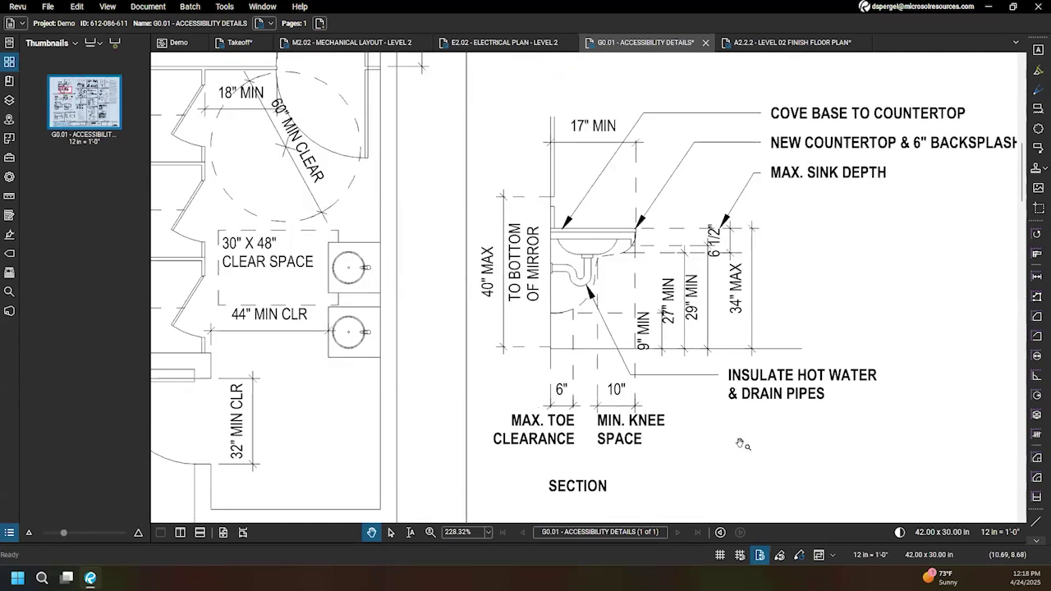
{"action": "left_click_drag", "start_coordinate": [836, 311], "coordinate": [624, 300]}
{"action": "scroll", "coordinate": [624, 300], "scroll_direction": "down", "scroll_amount": 3}
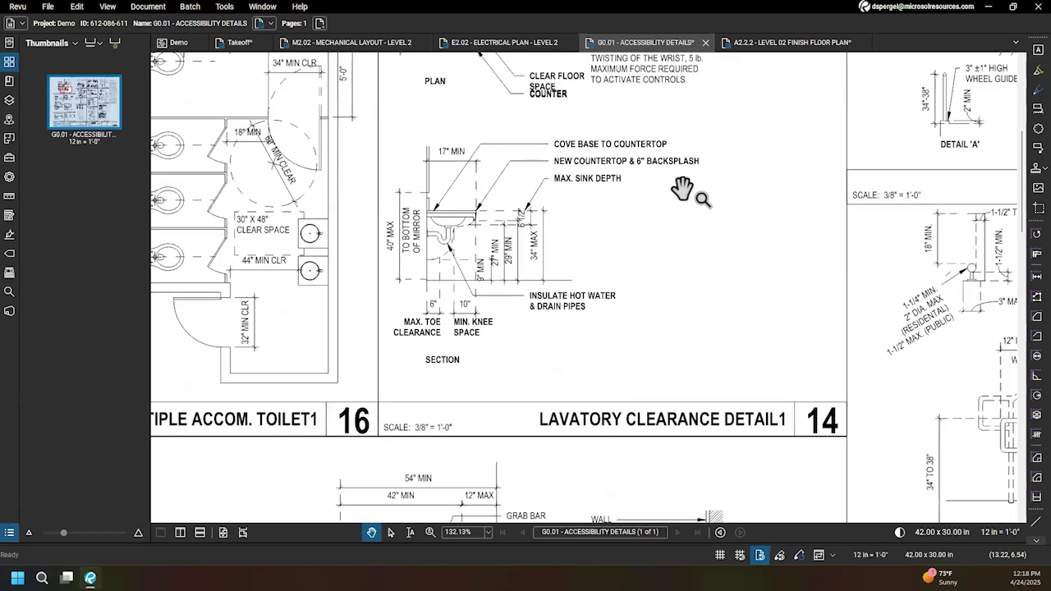
{"action": "scroll", "coordinate": [651, 318], "scroll_direction": "down", "scroll_amount": 4}
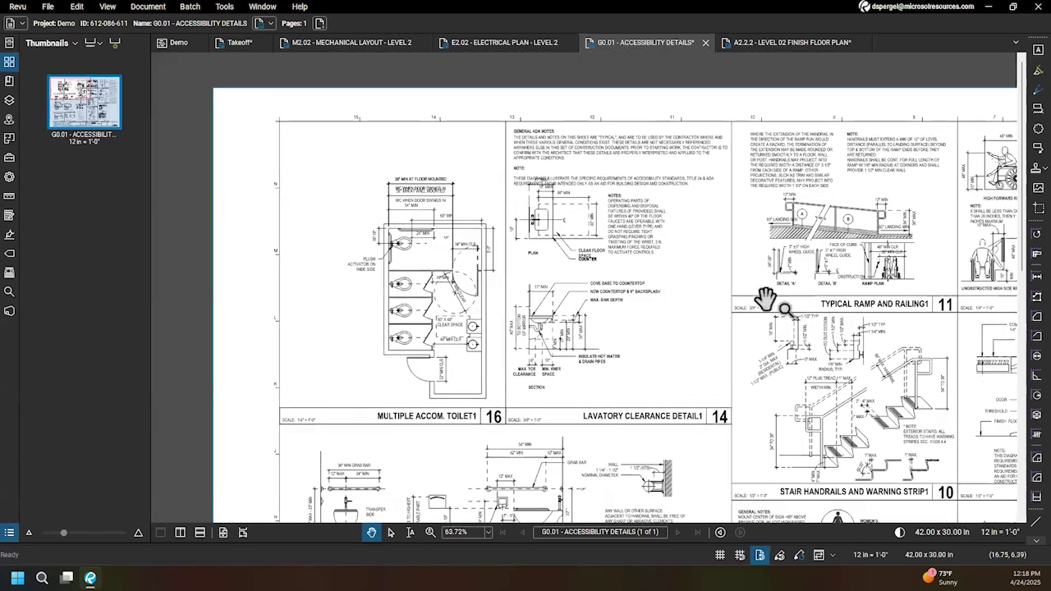
{"action": "scroll", "coordinate": [662, 220], "scroll_direction": "down", "scroll_amount": 2}
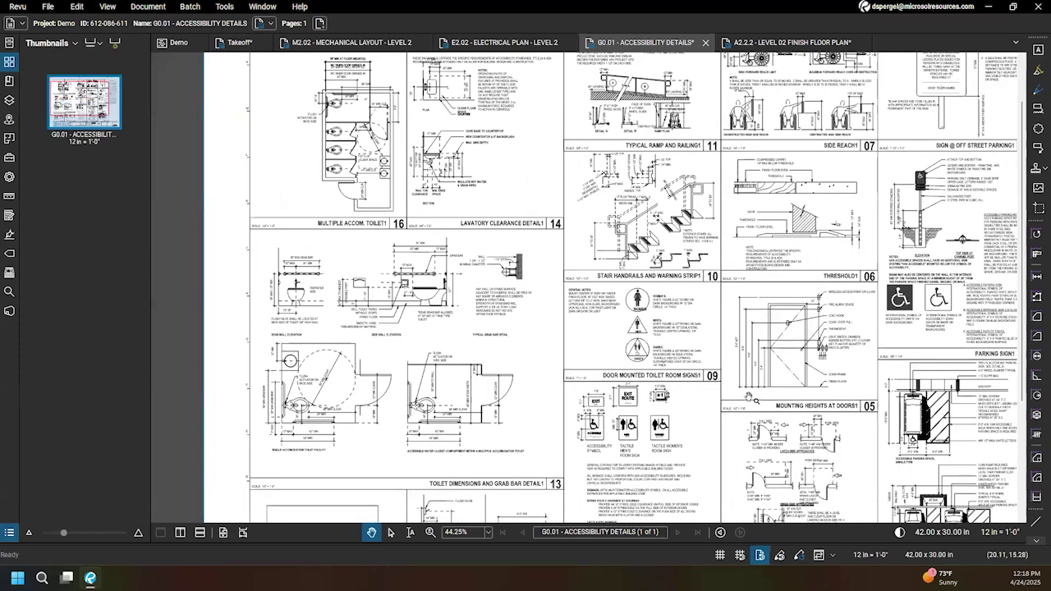
Step: Add a viewport on the accessibility sheet, outlining the region around the Multiple Accom. Toilet1 detail
{"action": "scroll", "coordinate": [703, 324], "scroll_direction": "down", "scroll_amount": 2}
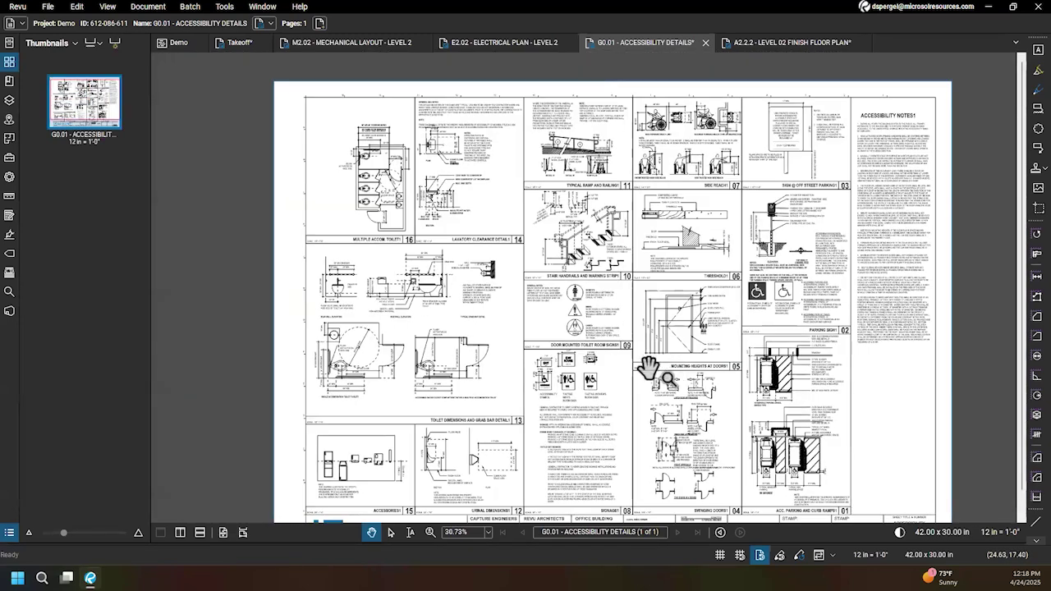
{"action": "left_click_drag", "start_coordinate": [669, 423], "coordinate": [656, 385]}
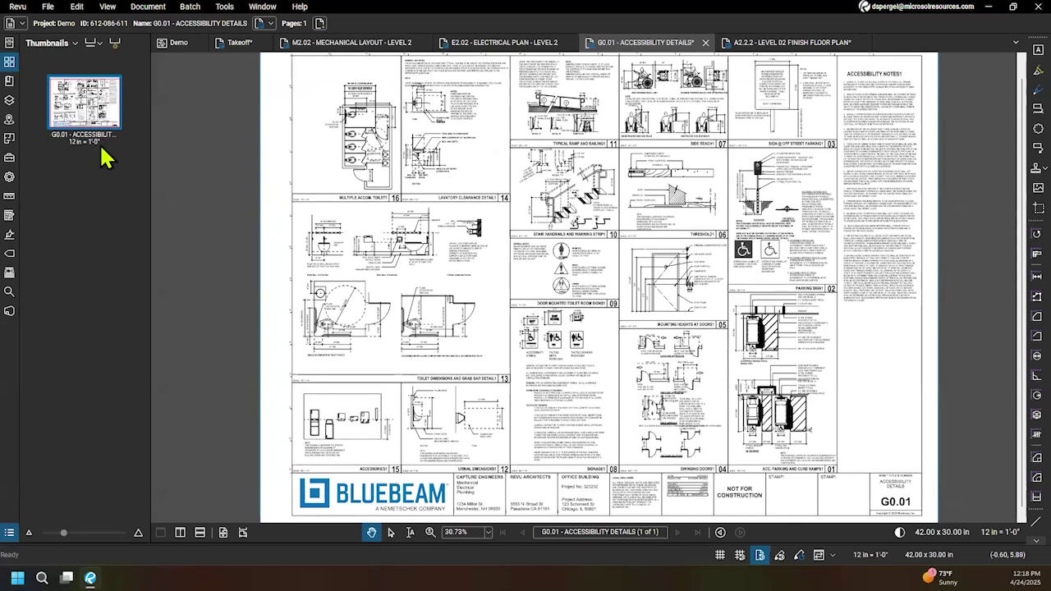
{"action": "left_click", "coordinate": [9, 200]}
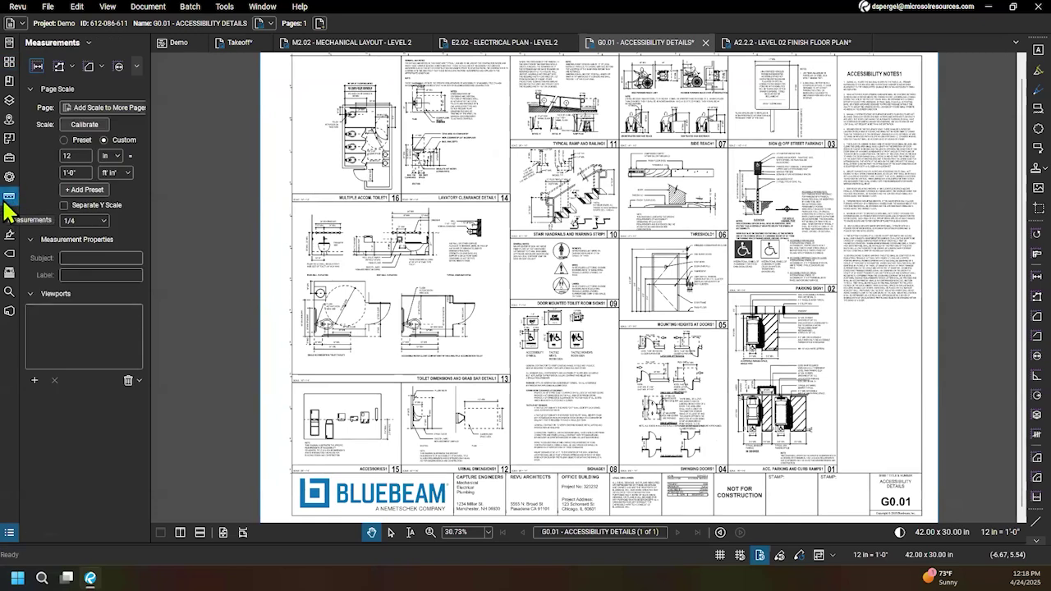
{"action": "left_click_drag", "start_coordinate": [150, 205], "coordinate": [206, 202]}
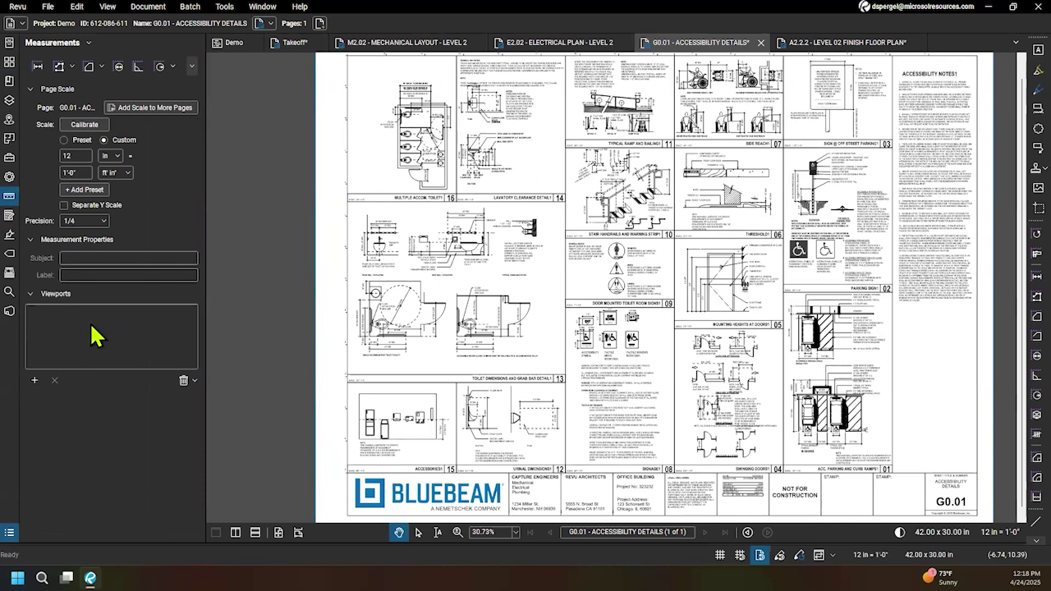
{"action": "left_click", "coordinate": [36, 381]}
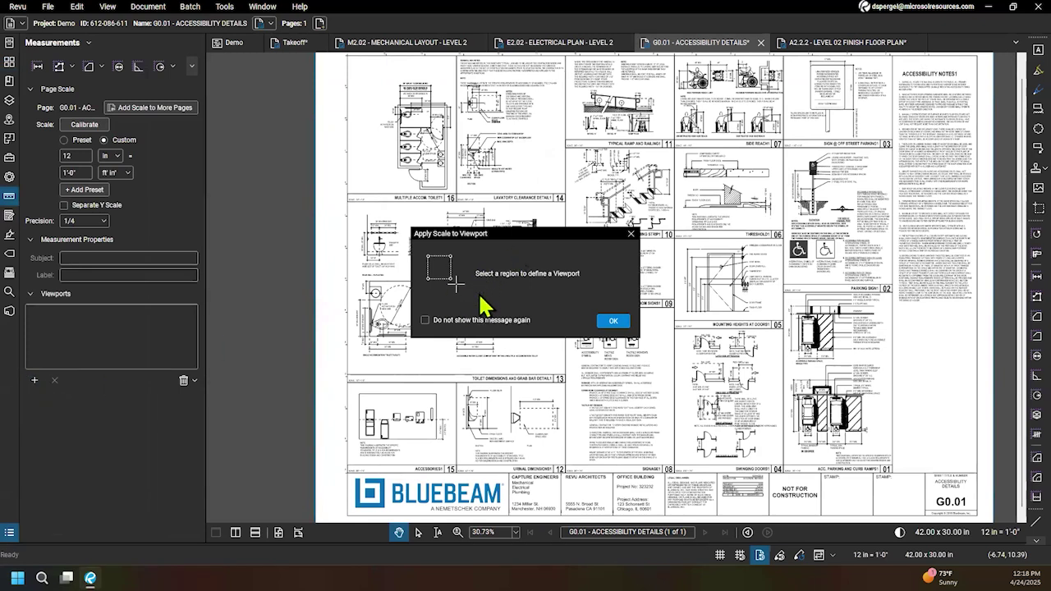
{"action": "left_click", "coordinate": [612, 322]}
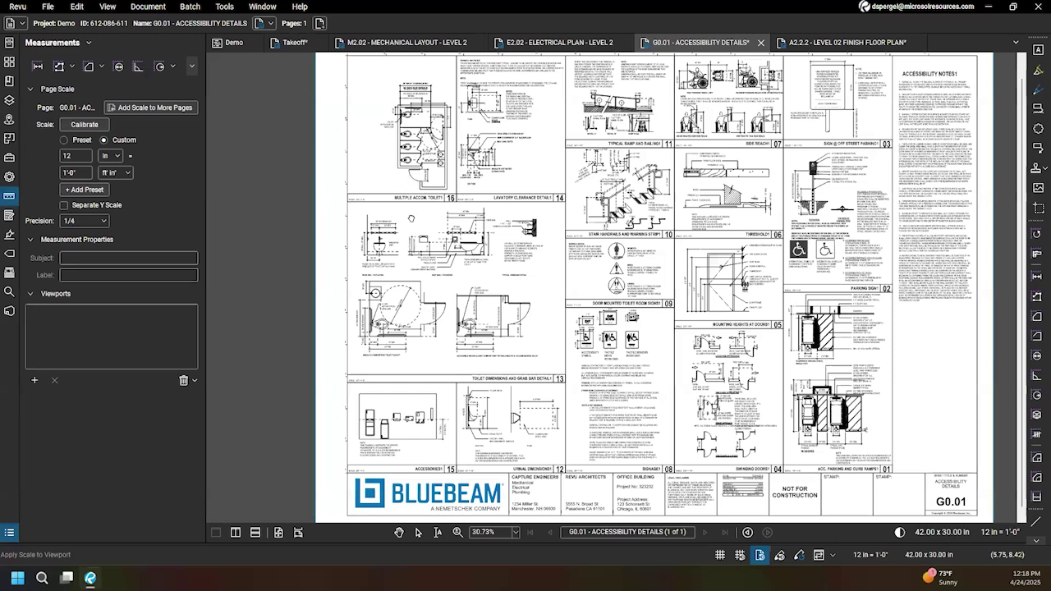
{"action": "scroll", "coordinate": [404, 196], "scroll_direction": "up", "scroll_amount": 4}
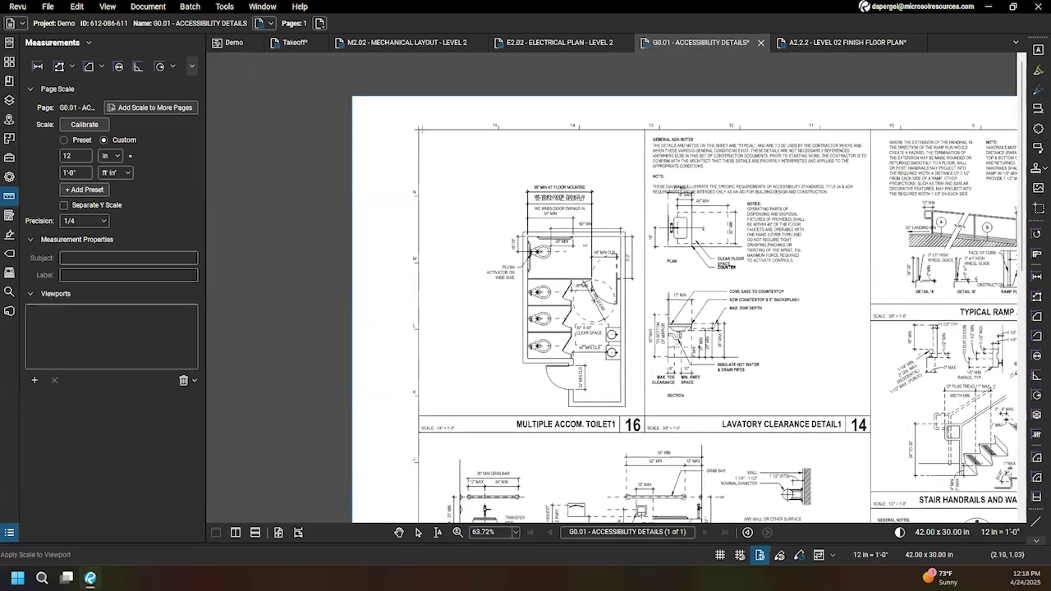
{"action": "left_click_drag", "start_coordinate": [419, 130], "coordinate": [648, 422]}
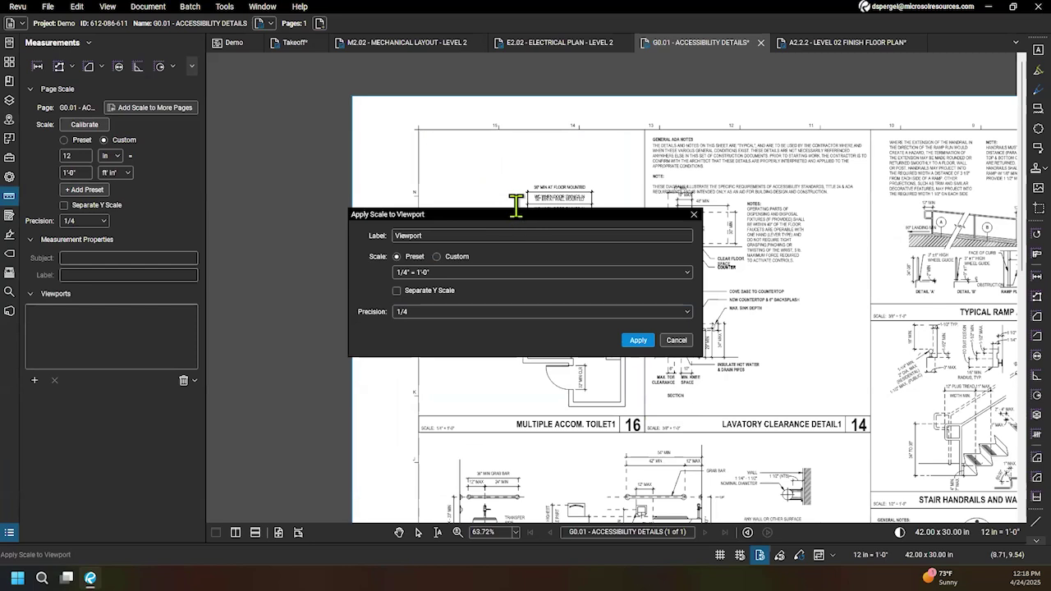
Step: Label the new viewport Multiple Accom. Toilet1 and apply the 1/4" = 1'-0" preset scale to it
{"action": "left_click_drag", "start_coordinate": [516, 207], "coordinate": [711, 135]}
{"action": "left_click_drag", "start_coordinate": [622, 162], "coordinate": [580, 164]}
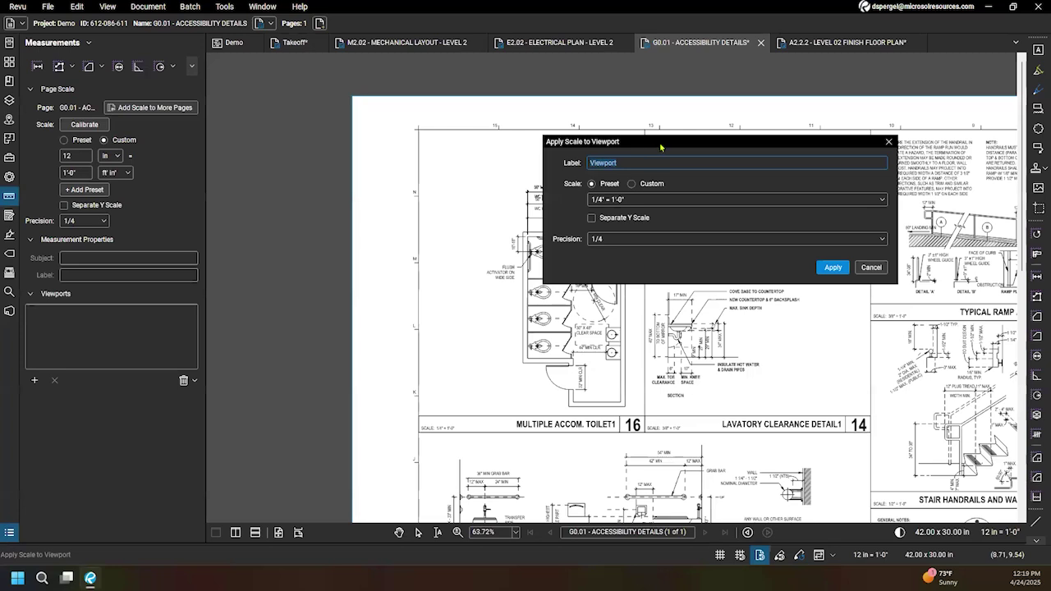
{"action": "left_click_drag", "start_coordinate": [661, 147], "coordinate": [689, 125]}
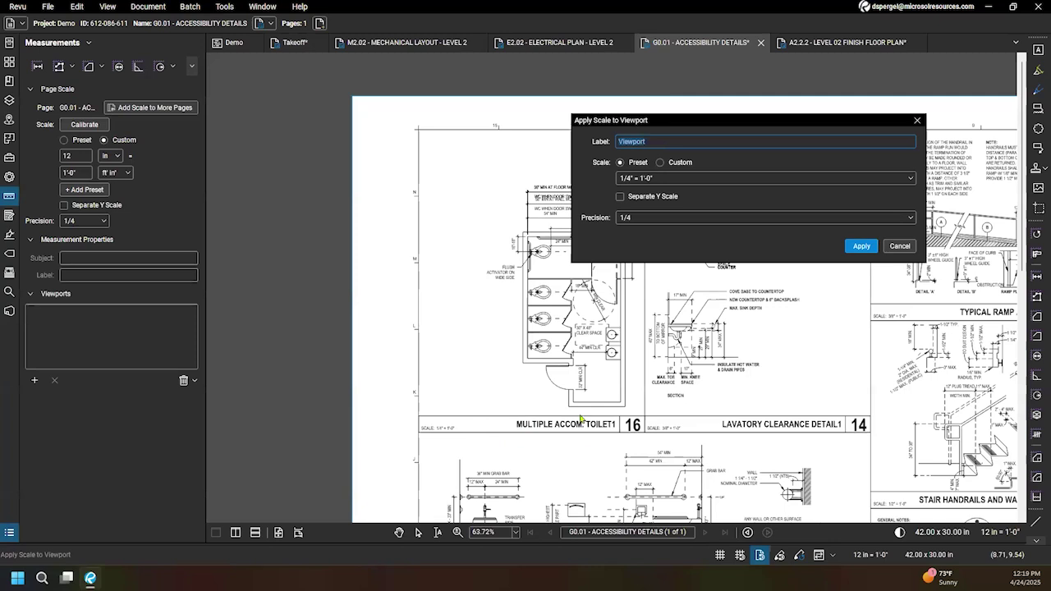
{"action": "type", "text": "Multiple Accom. Toilet1"}
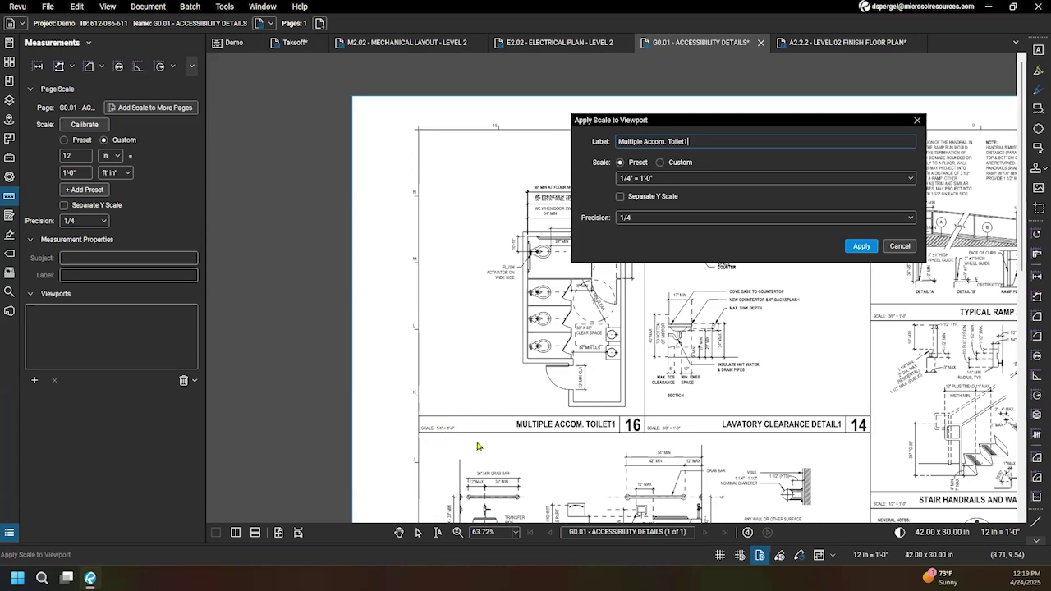
{"action": "left_click", "coordinate": [659, 179]}
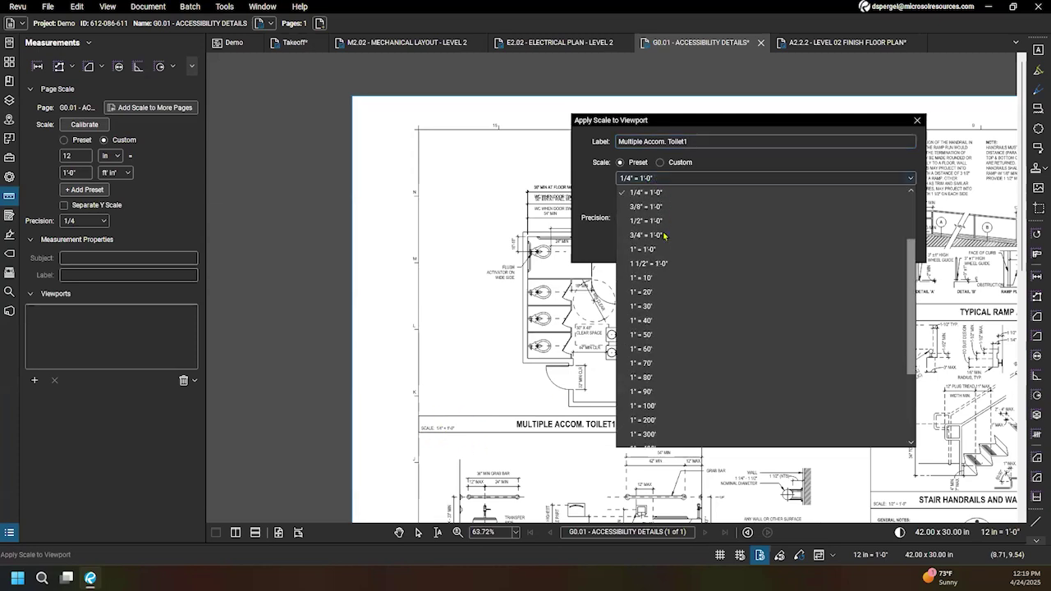
{"action": "left_click", "coordinate": [672, 194]}
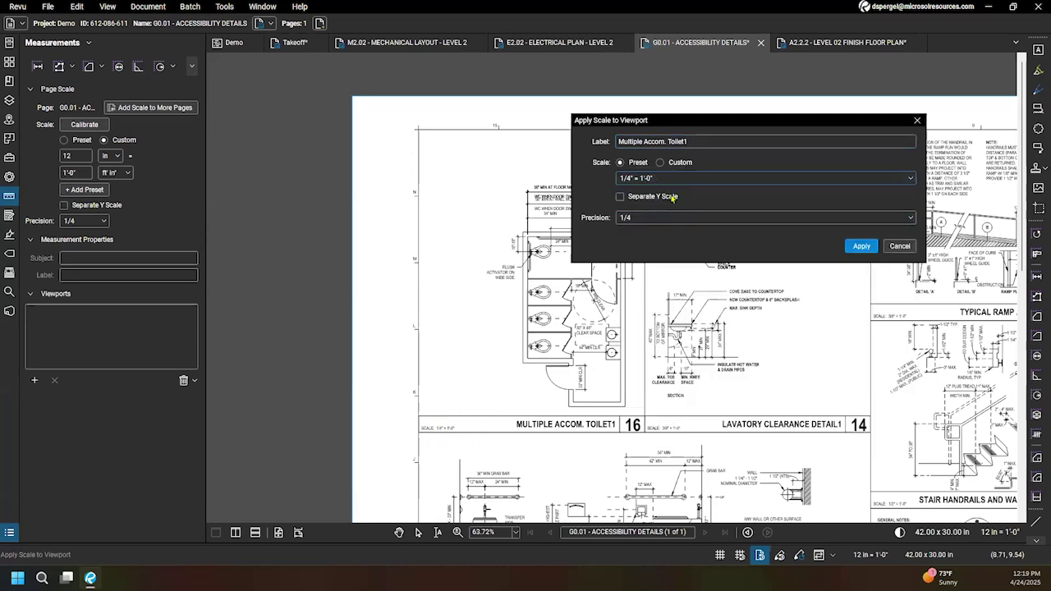
{"action": "left_click", "coordinate": [860, 247]}
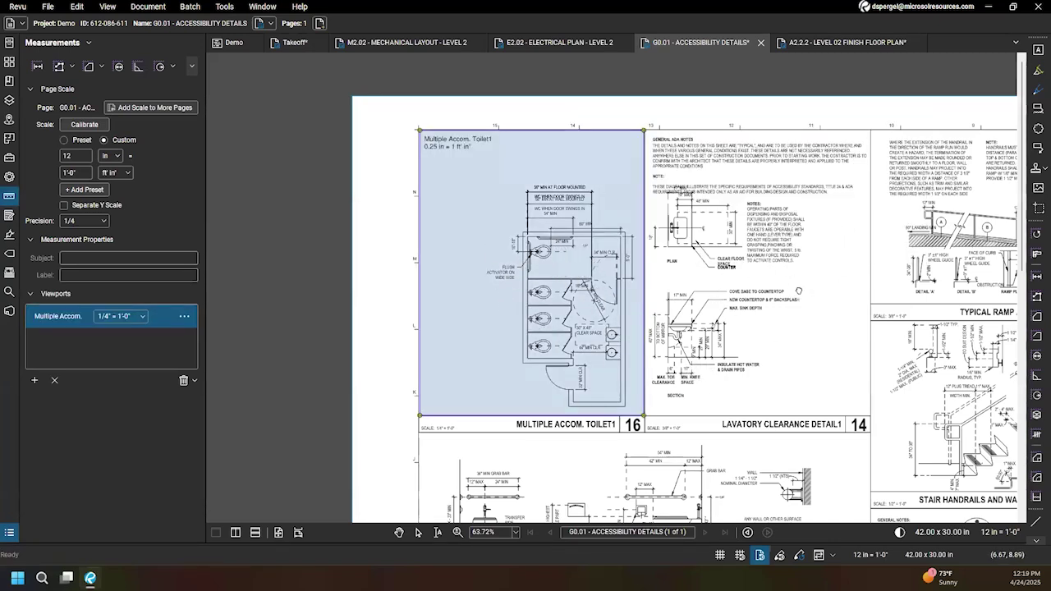
Step: Inspect the Multiple Accom. Toilet1 viewport and its available preset scales, leaving its scale as is
{"action": "key", "text": "Escape"}
{"action": "left_click", "coordinate": [57, 317]}
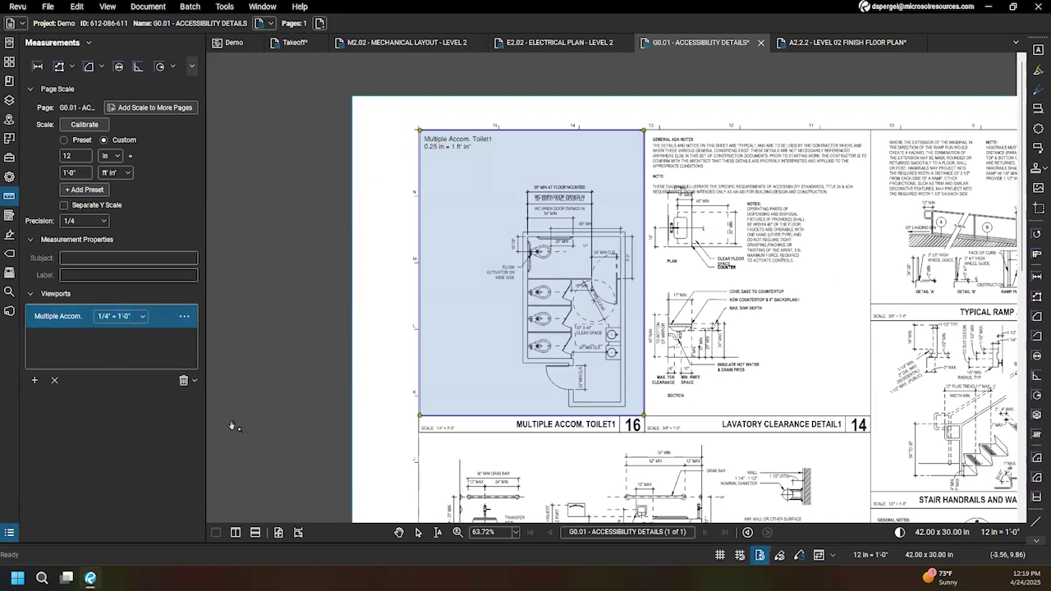
{"action": "left_click", "coordinate": [143, 317]}
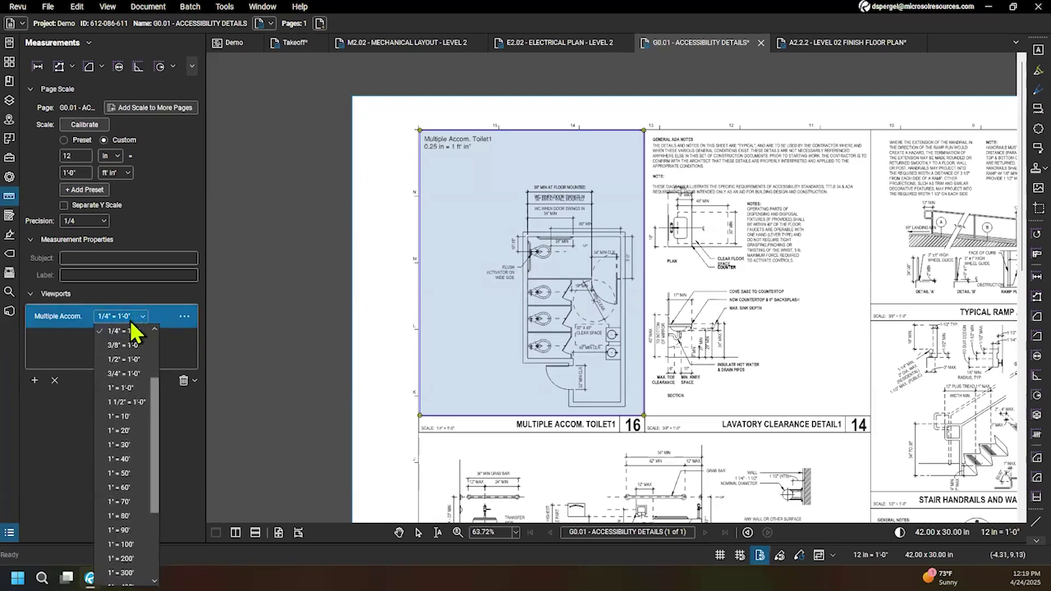
{"action": "left_click", "coordinate": [280, 347]}
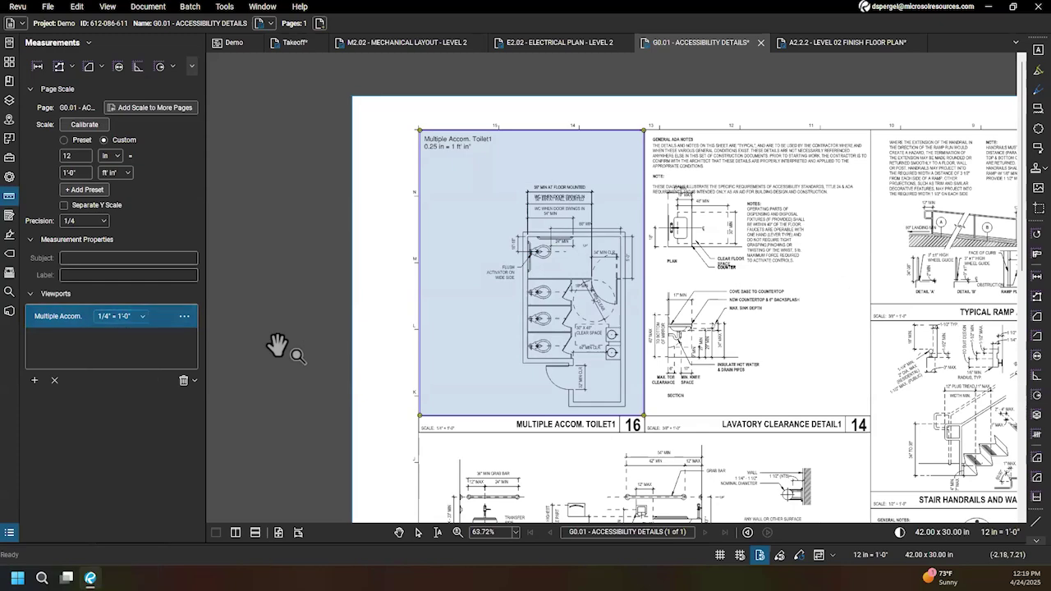
{"action": "left_click", "coordinate": [662, 411]}
Step: Add a second viewport, outlining the region around Lavatory Clearance Detail1
{"action": "left_click_drag", "start_coordinate": [662, 410], "coordinate": [542, 427]}
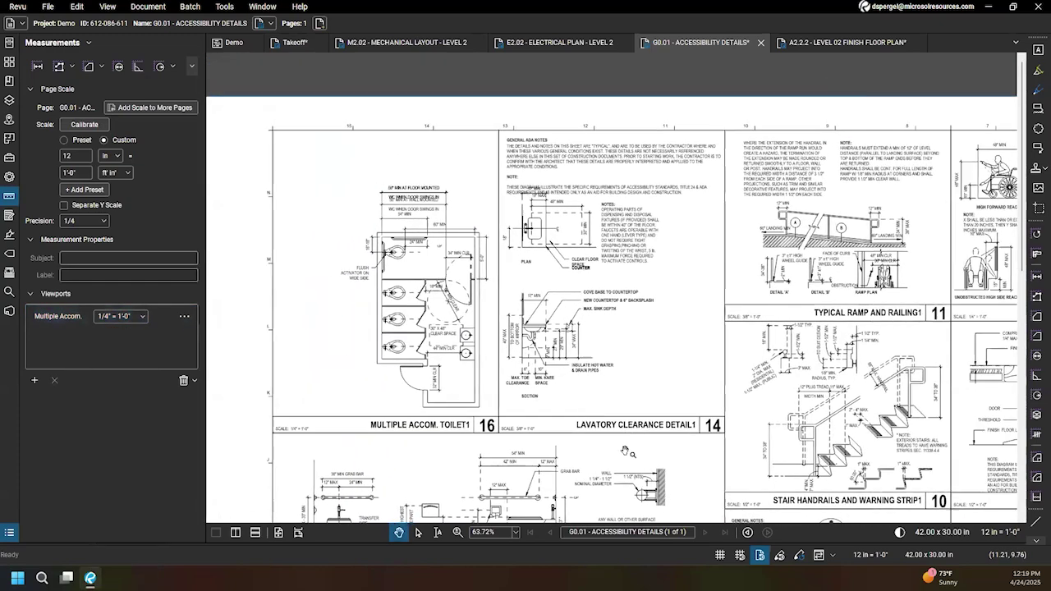
{"action": "scroll", "coordinate": [541, 427], "scroll_direction": "up", "scroll_amount": 3}
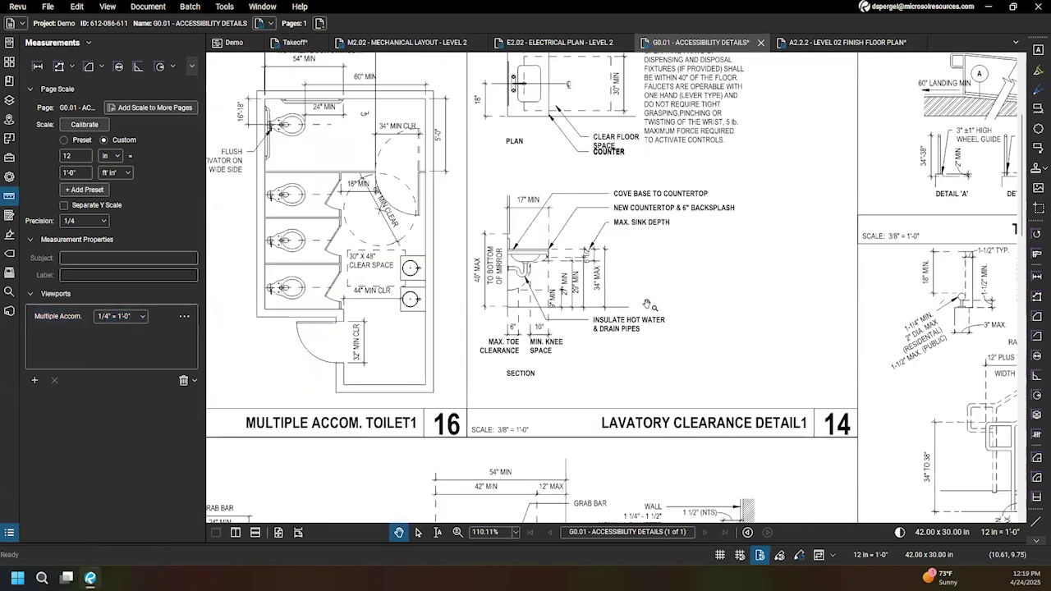
{"action": "scroll", "coordinate": [683, 275], "scroll_direction": "down", "scroll_amount": 1}
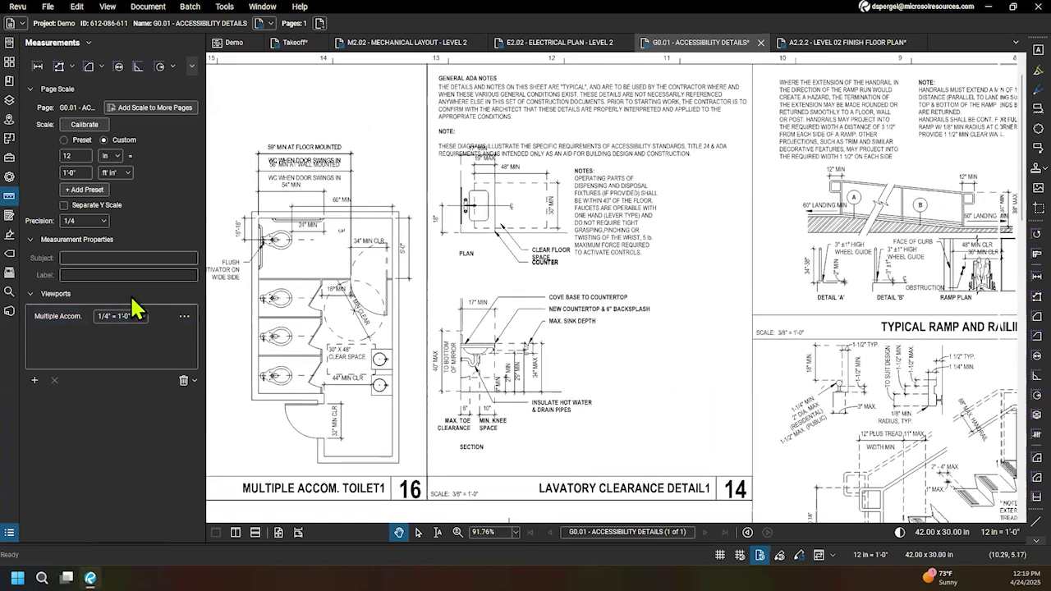
{"action": "left_click", "coordinate": [35, 380]}
{"action": "left_click", "coordinate": [613, 322]}
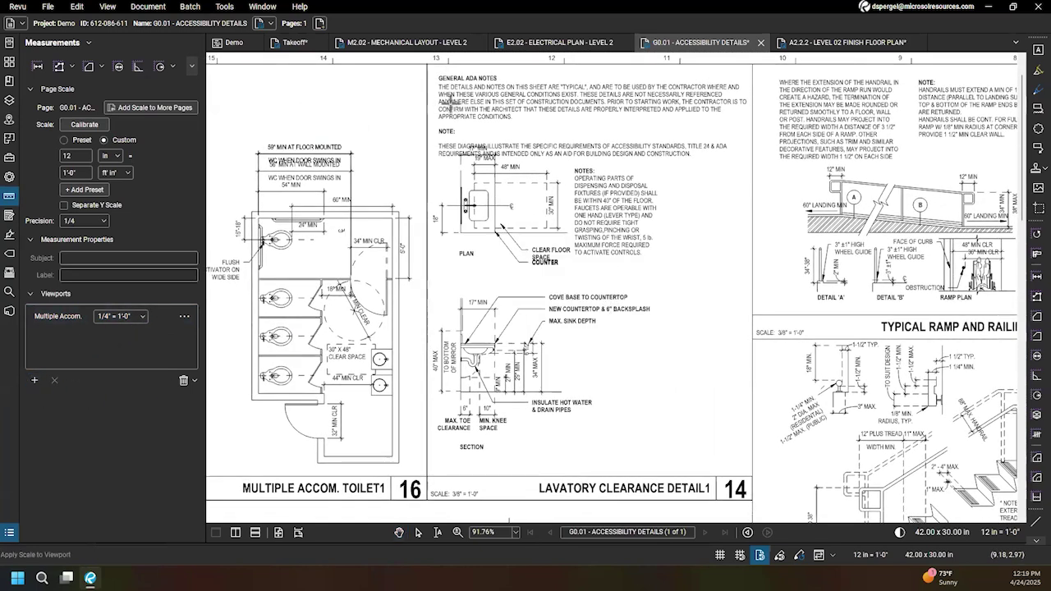
{"action": "left_click_drag", "start_coordinate": [461, 99], "coordinate": [750, 476]}
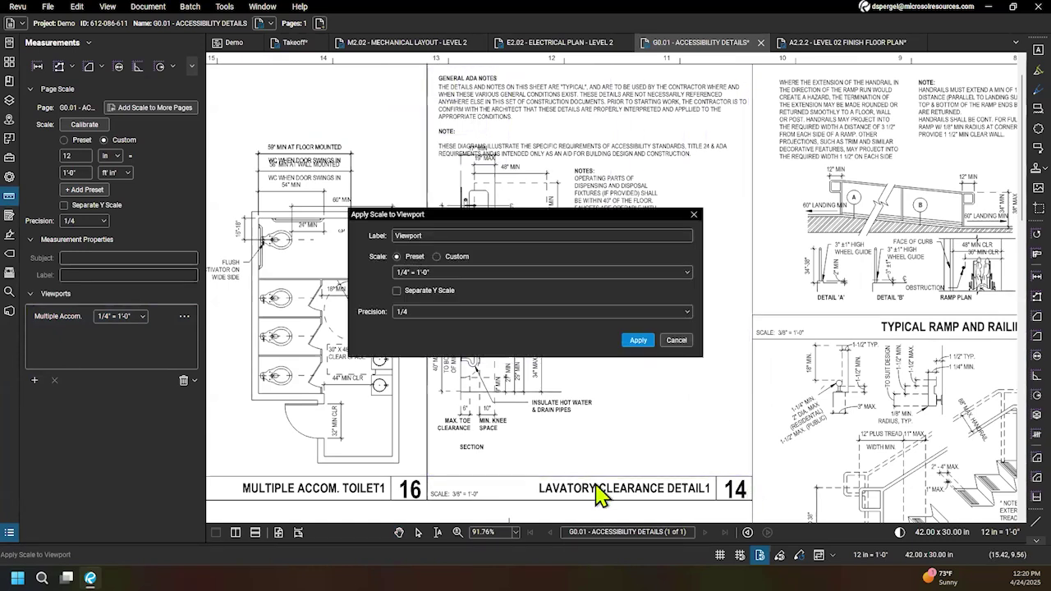
Step: Apply the 3/8" = 1'-0" preset scale to the second viewport and rename it Lavatory Clearance Detail1
{"action": "left_click", "coordinate": [526, 271]}
{"action": "left_click", "coordinate": [520, 295]}
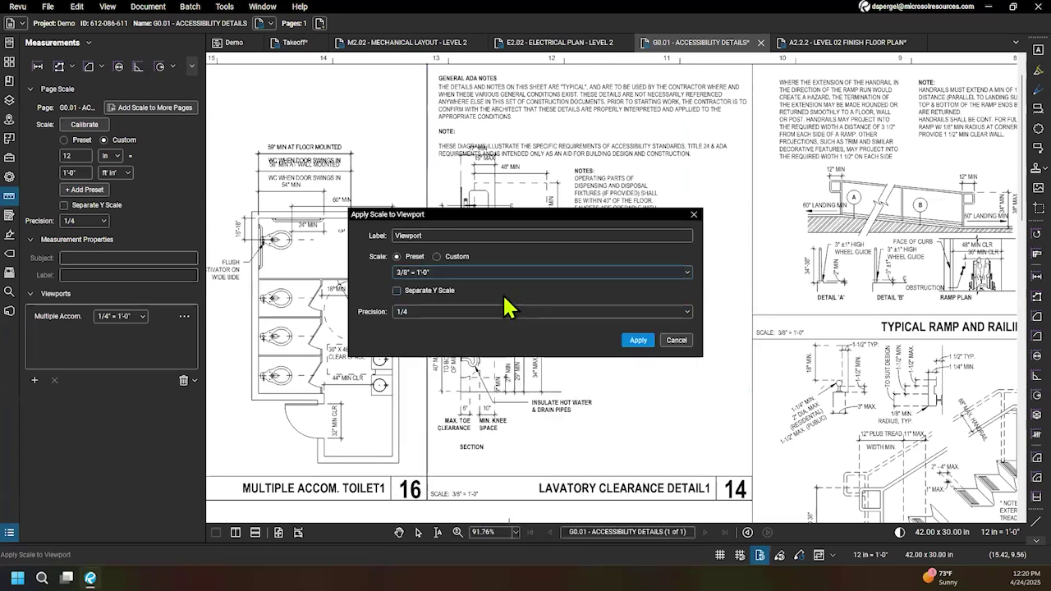
{"action": "left_click", "coordinate": [638, 340]}
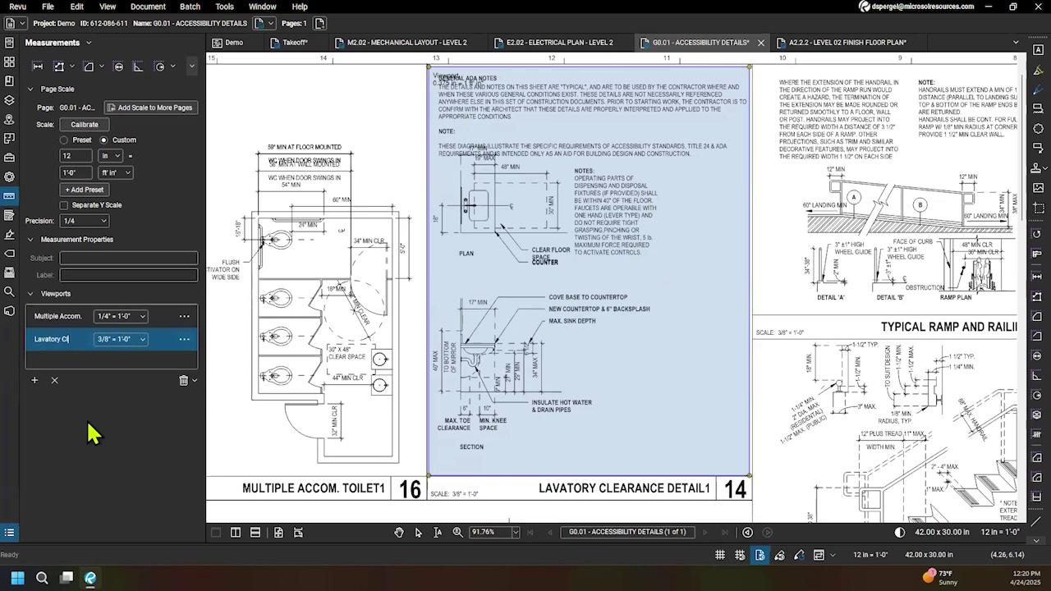
{"action": "type", "text": "nce Detail1"}
{"action": "key", "text": "Return"}
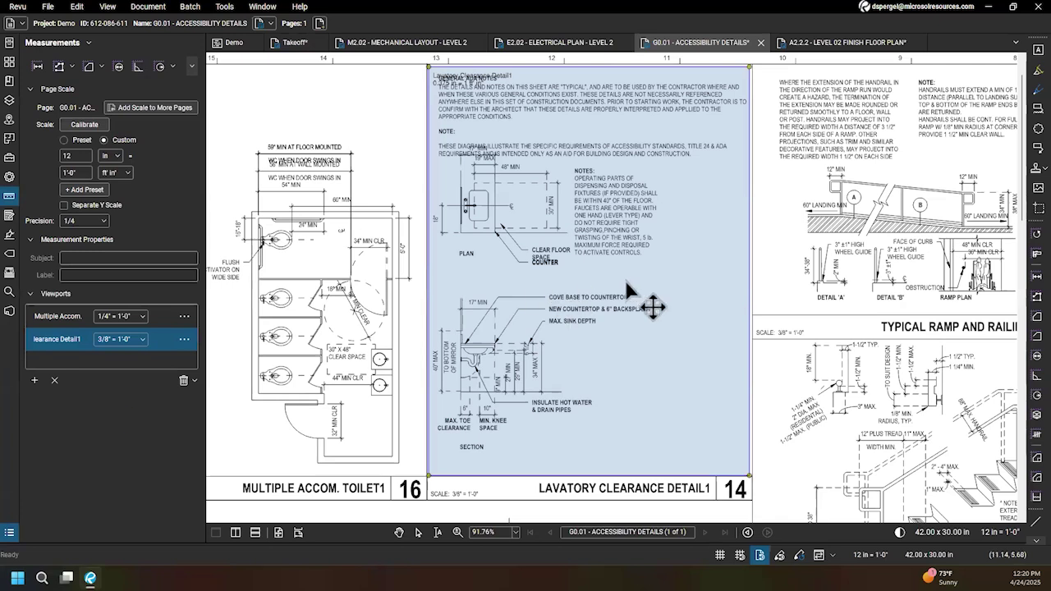
Step: Check the second viewport's scale by measuring the length of the 6" maximum toe clearance in the Lavatory Clearance Detail1 section
{"action": "scroll", "coordinate": [845, 321], "scroll_direction": "down", "scroll_amount": 4}
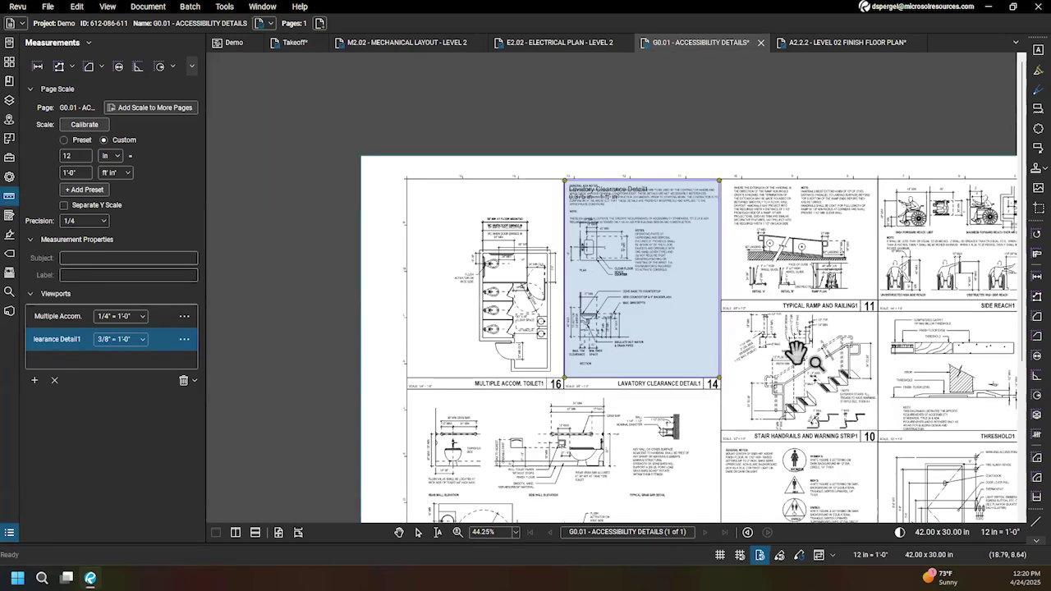
{"action": "left_click_drag", "start_coordinate": [870, 373], "coordinate": [835, 345]}
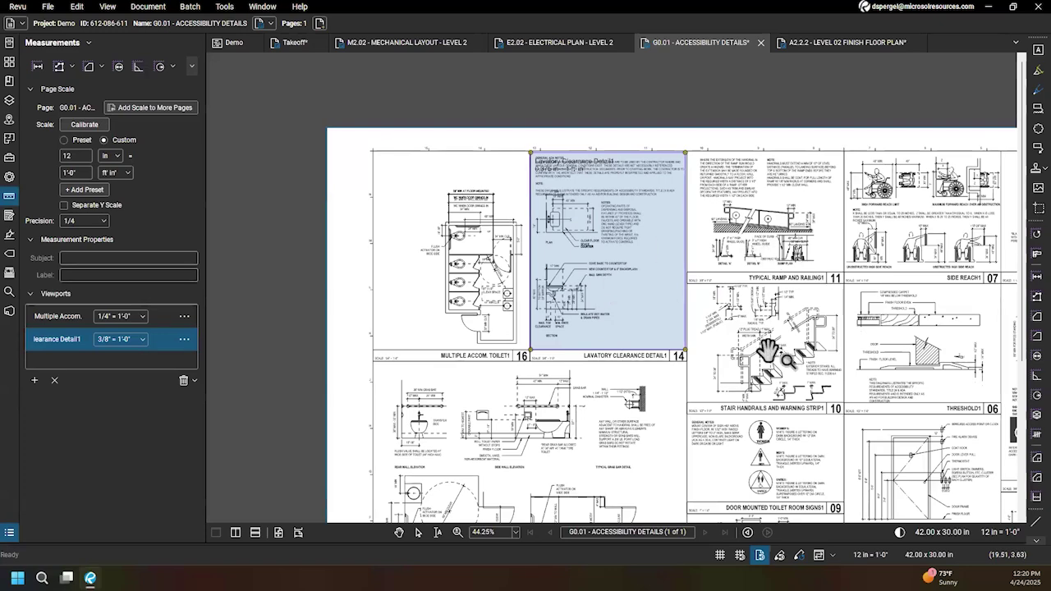
{"action": "left_click_drag", "start_coordinate": [682, 468], "coordinate": [546, 345]}
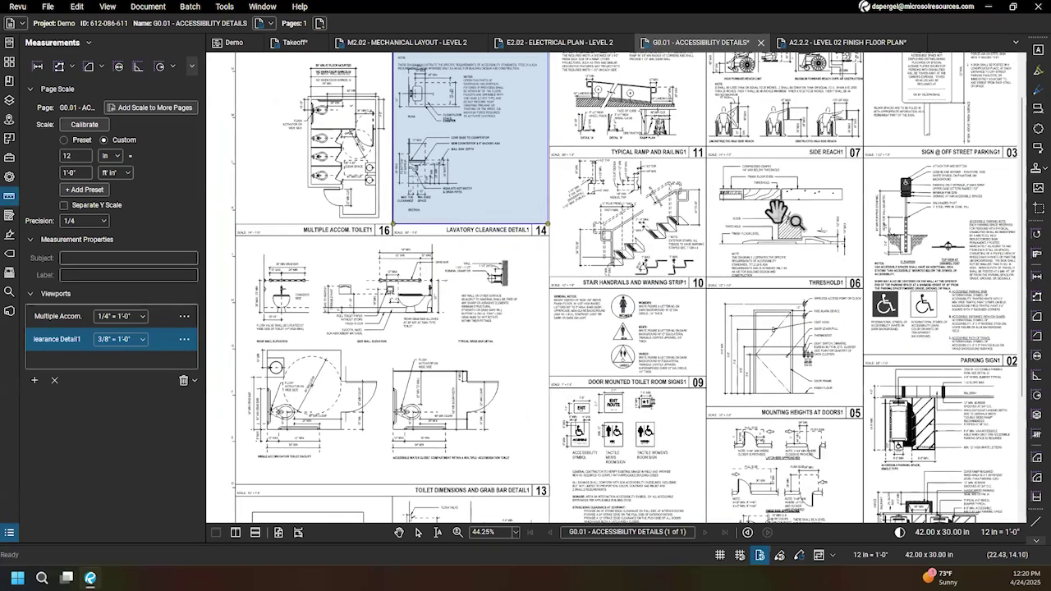
{"action": "key", "text": "Escape"}
{"action": "scroll", "coordinate": [724, 262], "scroll_direction": "up", "scroll_amount": 5}
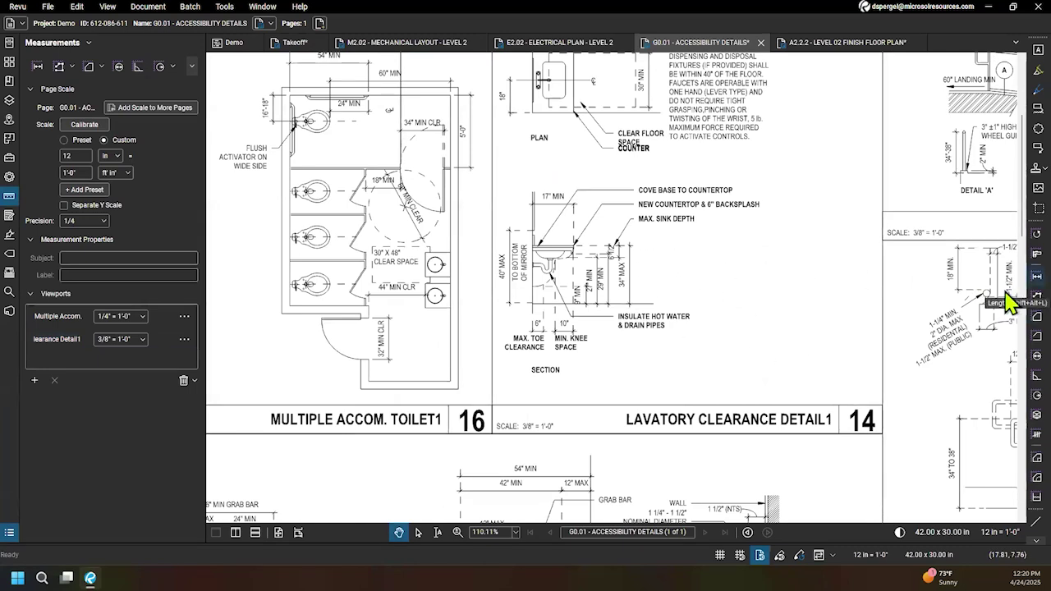
{"action": "left_click_drag", "start_coordinate": [731, 359], "coordinate": [854, 379]}
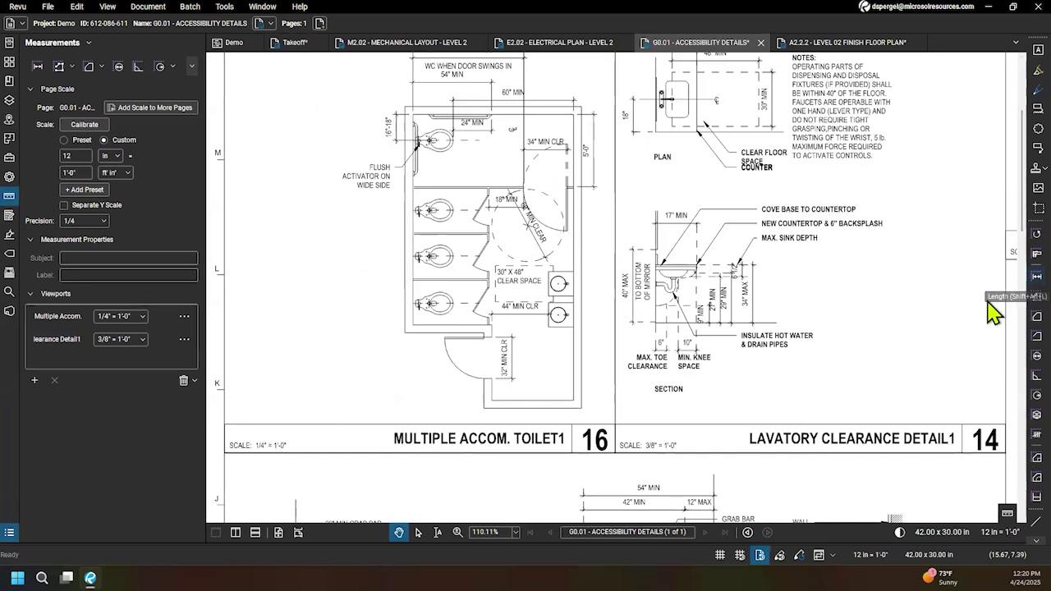
{"action": "left_click", "coordinate": [1036, 275]}
{"action": "scroll", "coordinate": [730, 368], "scroll_direction": "up", "scroll_amount": 5}
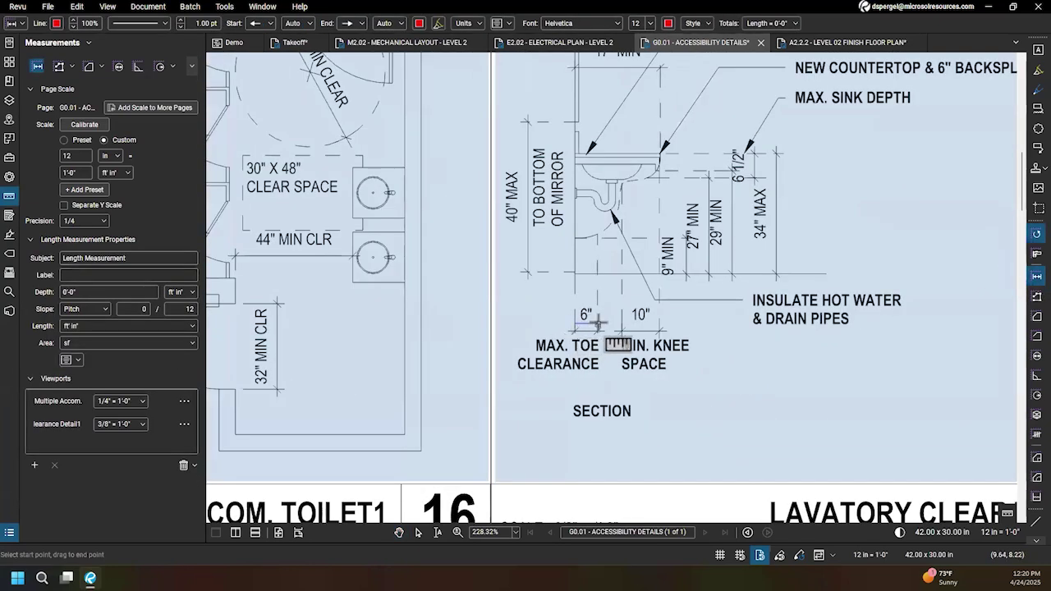
{"action": "left_click", "coordinate": [597, 324]}
Step: Check the first viewport's scale by measuring the length of the entrance door opening in Multiple Accom. Toilet1
{"action": "left_click_drag", "start_coordinate": [567, 373], "coordinate": [685, 361]}
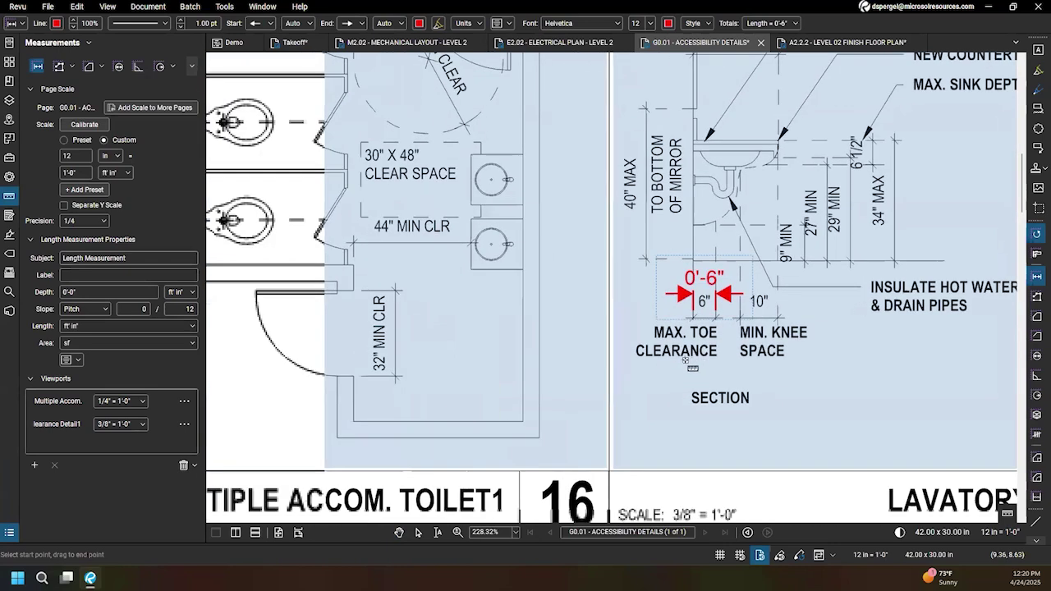
{"action": "left_click_drag", "start_coordinate": [414, 301], "coordinate": [786, 375]}
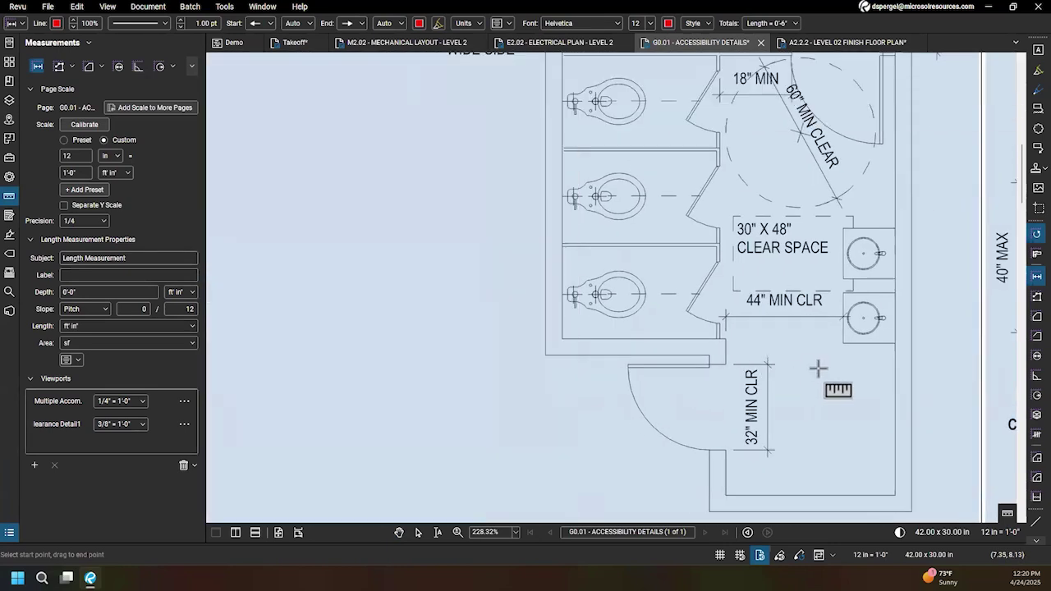
{"action": "scroll", "coordinate": [817, 371], "scroll_direction": "down", "scroll_amount": 2}
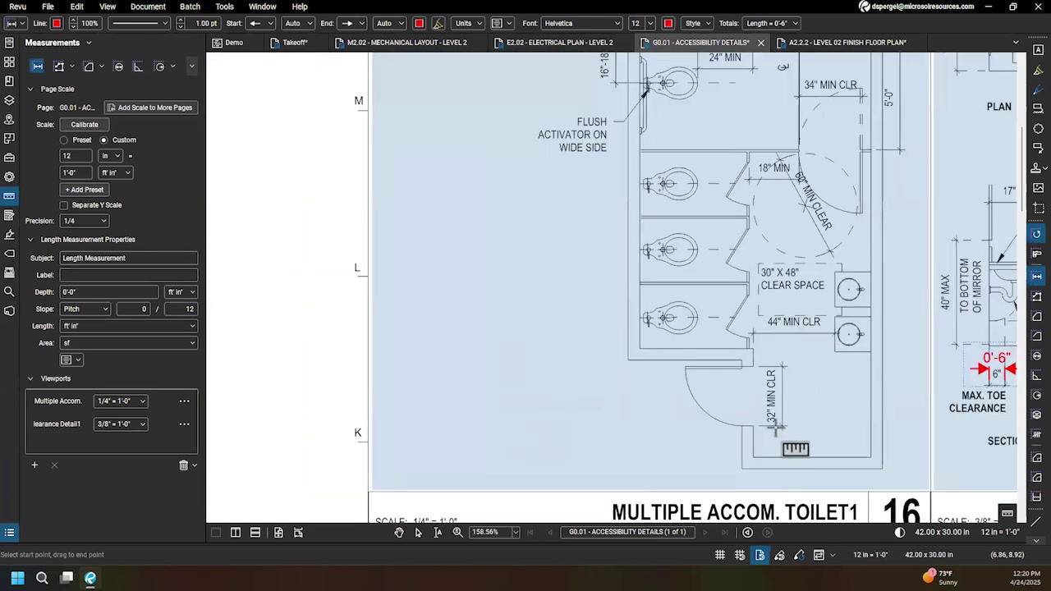
{"action": "left_click_drag", "start_coordinate": [756, 420], "coordinate": [759, 363]}
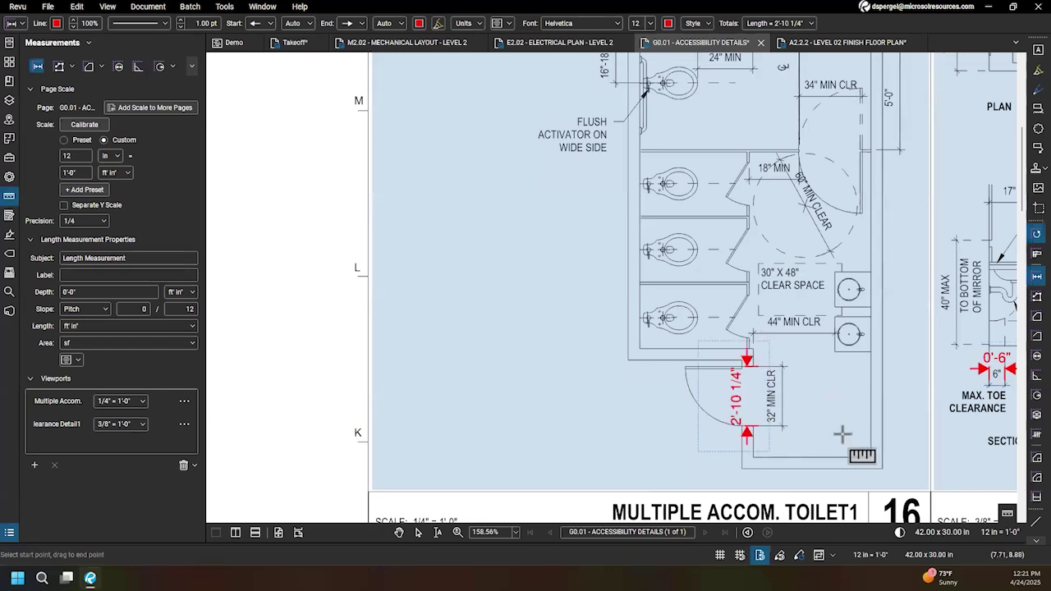
Step: Check the first viewport's scale by measuring the length of the 5'-0" dimension beside the upper stall in Multiple Accom. Toilet1
{"action": "scroll", "coordinate": [813, 427], "scroll_direction": "right", "scroll_amount": 2}
{"action": "scroll", "coordinate": [663, 165], "scroll_direction": "up", "scroll_amount": 3}
{"action": "scroll", "coordinate": [664, 165], "scroll_direction": "right", "scroll_amount": 1}
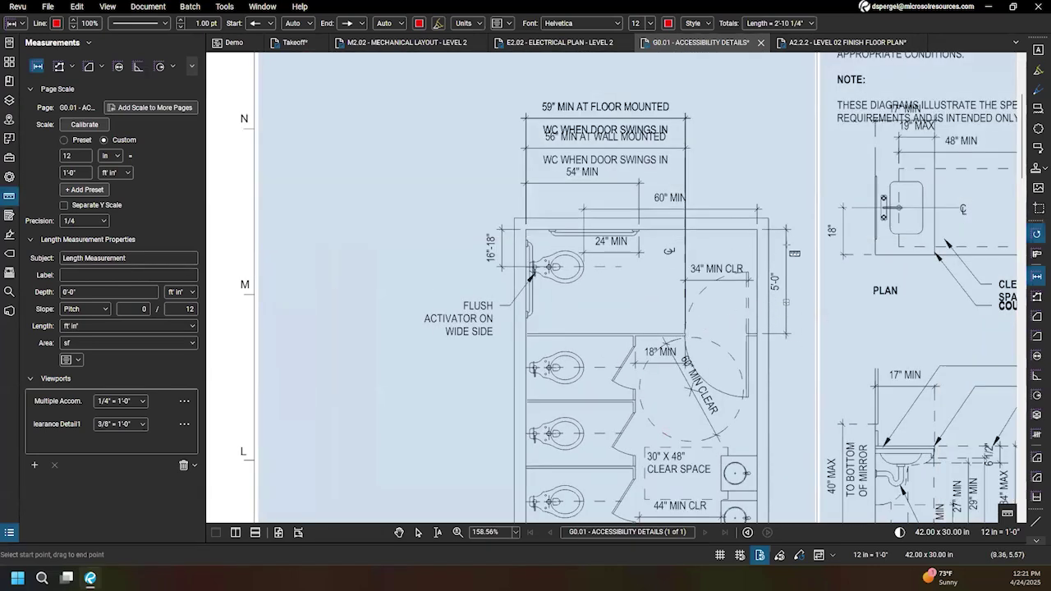
{"action": "left_click_drag", "start_coordinate": [773, 229], "coordinate": [774, 335]}
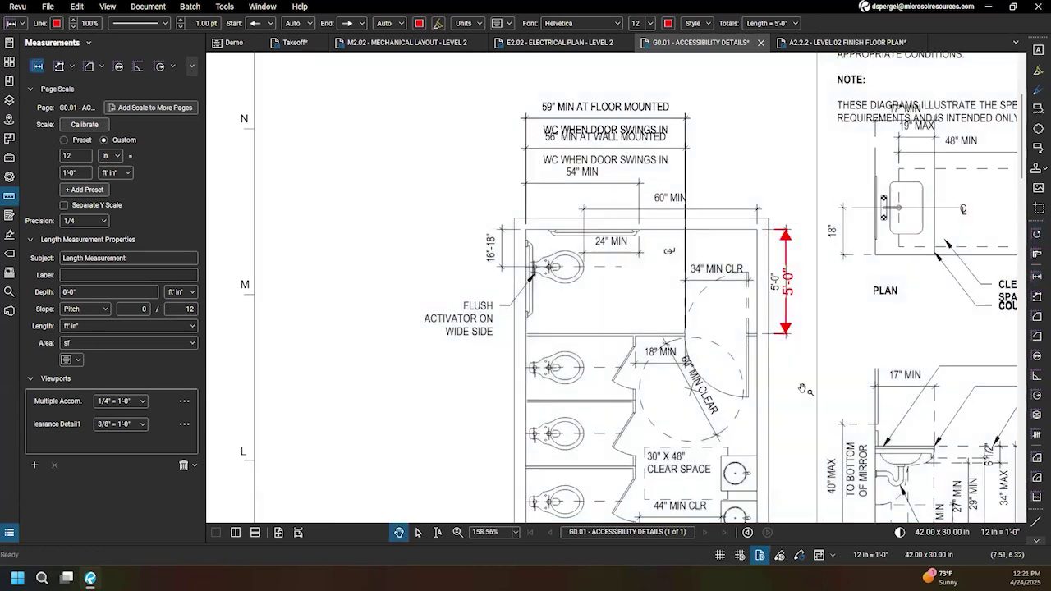
{"action": "scroll", "coordinate": [844, 401], "scroll_direction": "down", "scroll_amount": 5}
{"action": "mouse_move", "coordinate": [806, 396]}
{"action": "left_mouse_down"}
{"action": "mouse_move", "coordinate": [692, 288]}
{"action": "mouse_move", "coordinate": [649, 276]}
{"action": "left_mouse_up"}
{"action": "left_click_drag", "start_coordinate": [820, 352], "coordinate": [719, 311]}
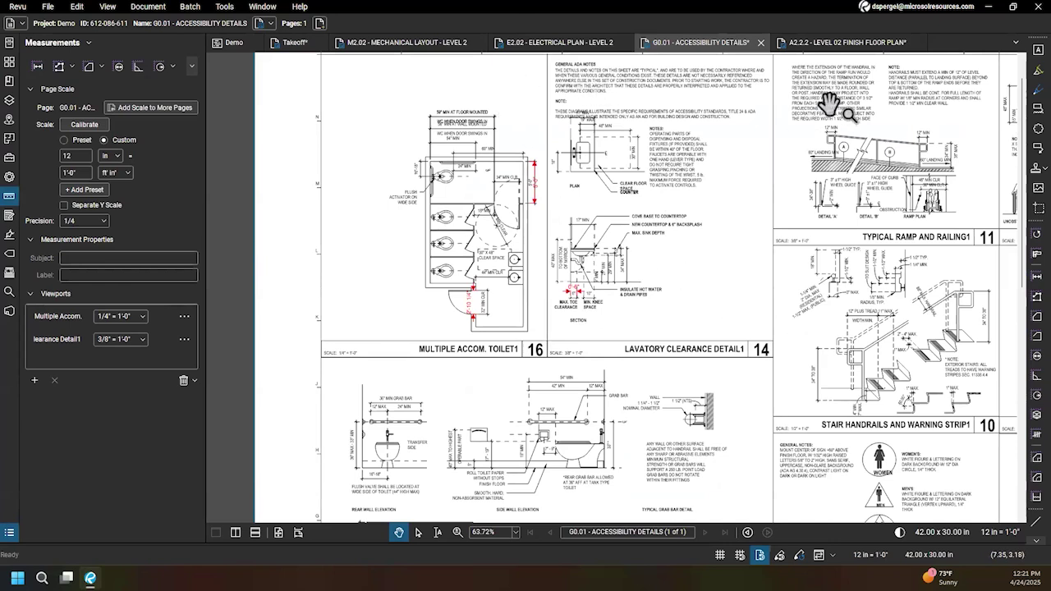
Step: Switch to the A2.2.2 Level 02 Finish Floor Plan, make the Markups List taller and hide the Measurements panel
{"action": "left_click", "coordinate": [843, 51]}
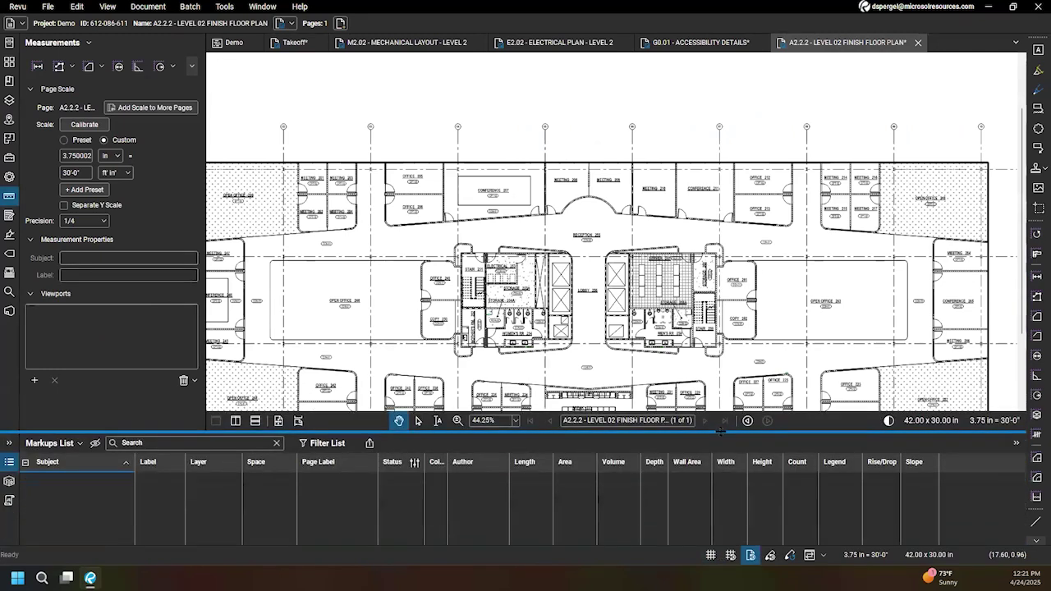
{"action": "left_click_drag", "start_coordinate": [720, 430], "coordinate": [723, 424]}
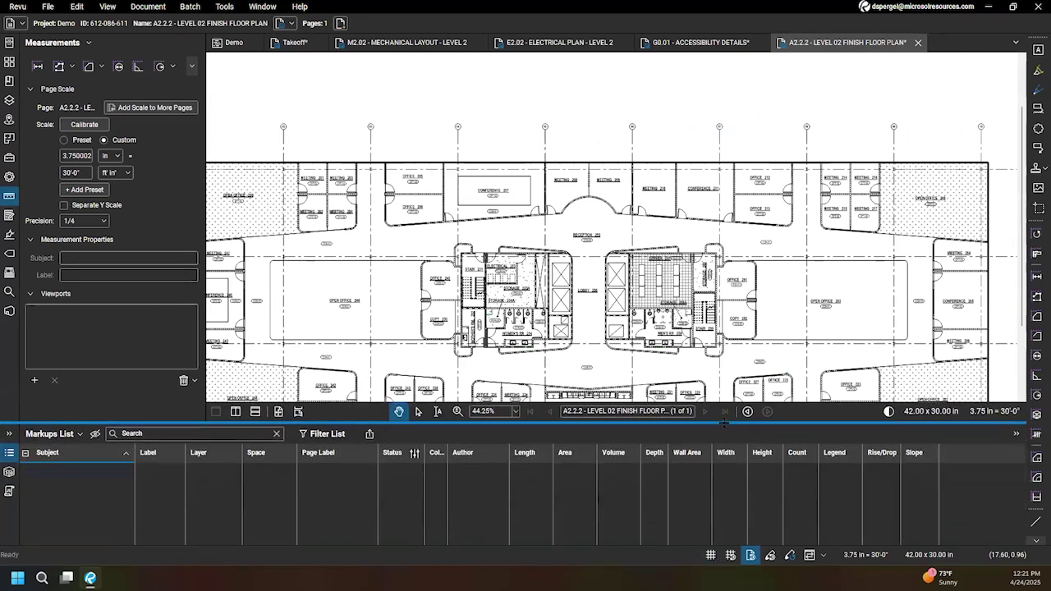
{"action": "left_click_drag", "start_coordinate": [723, 422], "coordinate": [722, 409]}
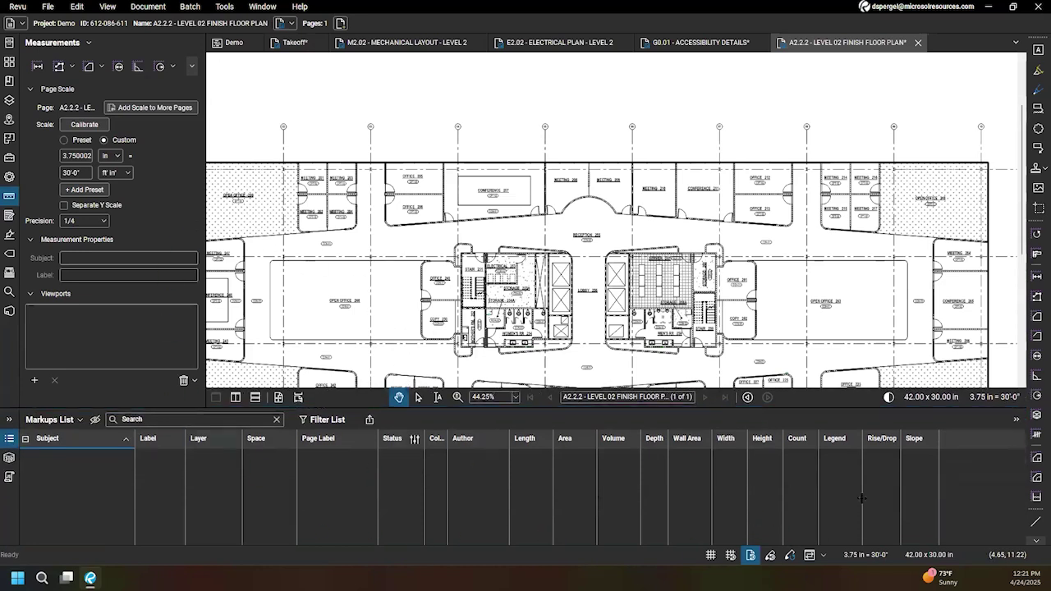
{"action": "left_click", "coordinate": [201, 263]}
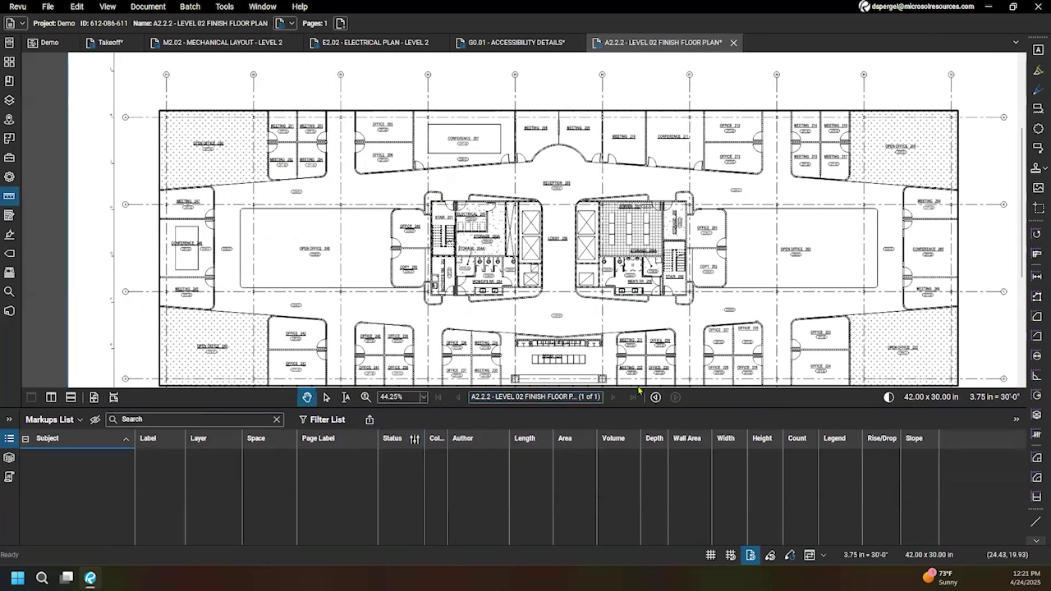
{"action": "scroll", "coordinate": [566, 179], "scroll_direction": "down", "scroll_amount": 2}
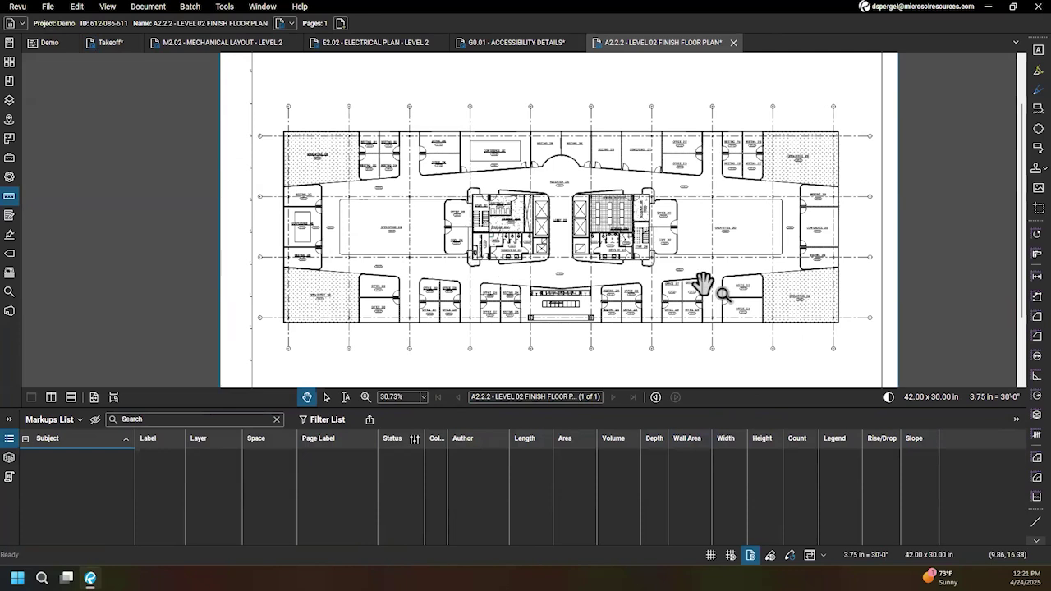
Step: Switch the workspace to the Takeoff profile
{"action": "left_click", "coordinate": [18, 6]}
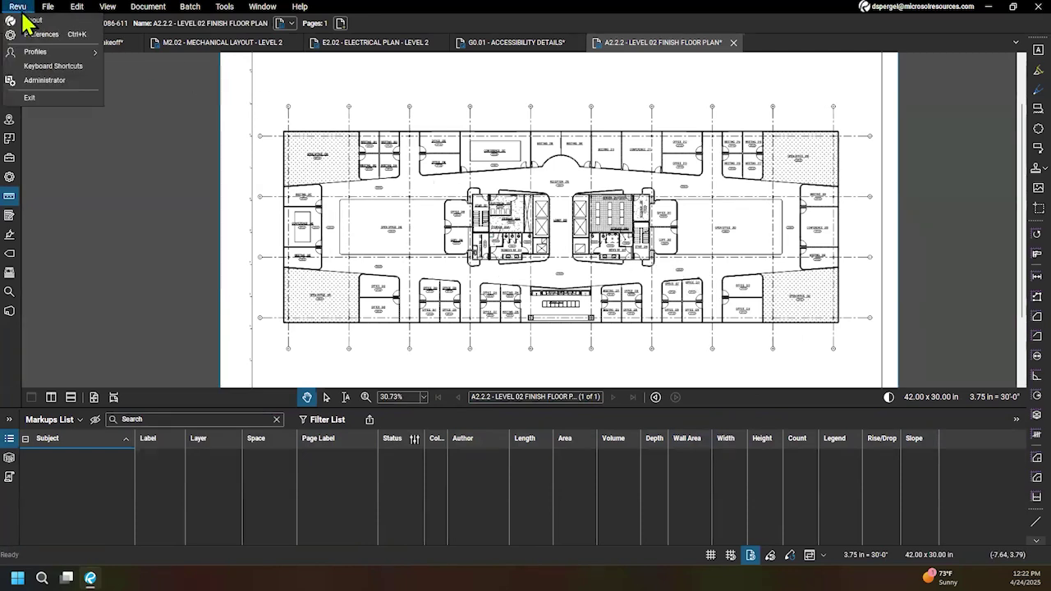
{"action": "mouse_move", "coordinate": [33, 51]}
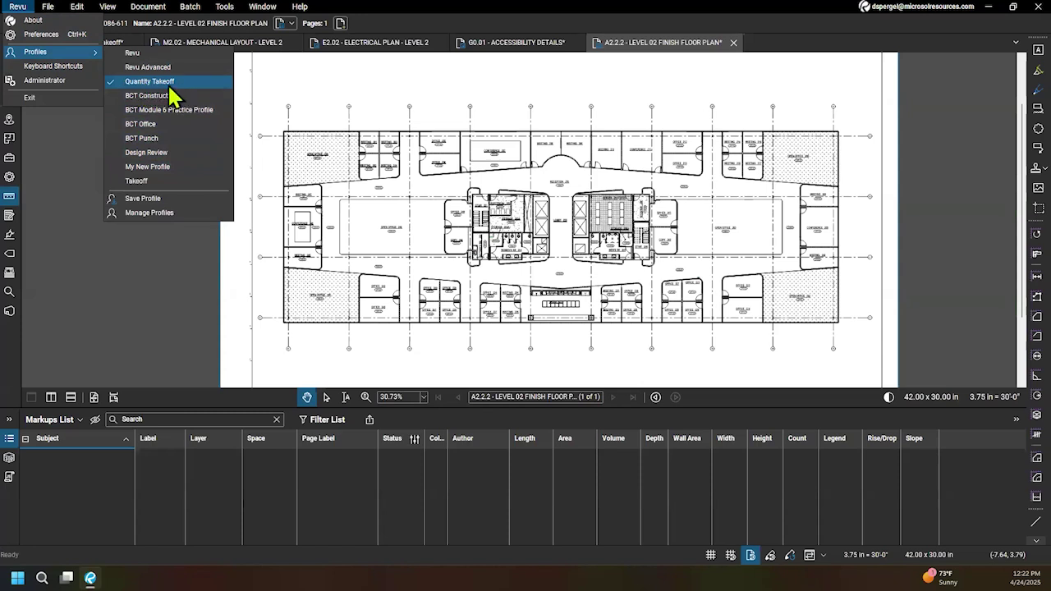
{"action": "left_click", "coordinate": [140, 184]}
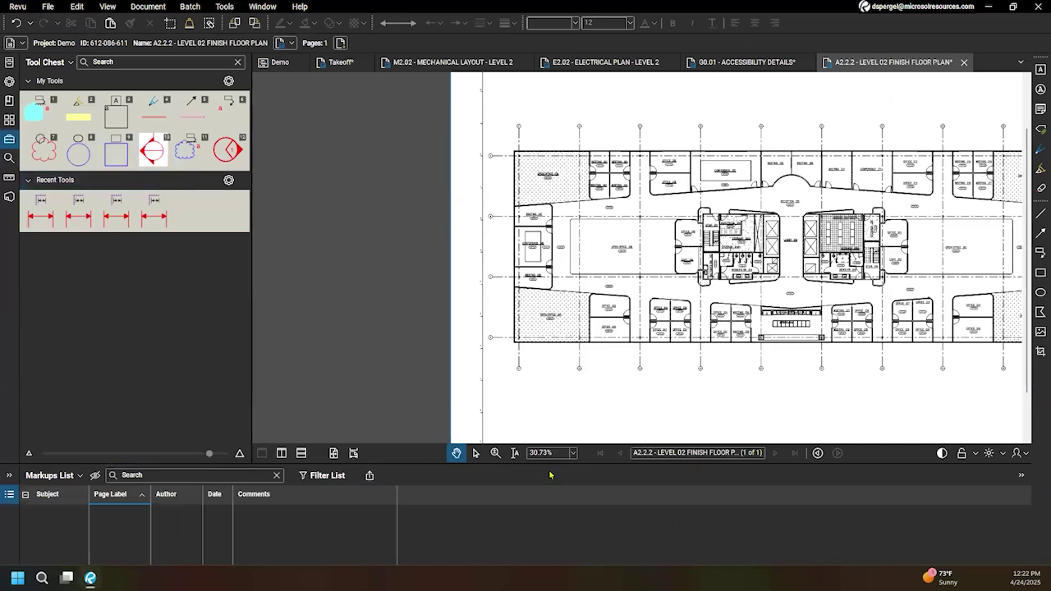
Step: Enlarge the Markups List area below the floor plan and narrow its Comments column
{"action": "mouse_move", "coordinate": [537, 462]}
{"action": "left_mouse_down"}
{"action": "mouse_move", "coordinate": [540, 370]}
{"action": "mouse_move", "coordinate": [538, 396]}
{"action": "left_mouse_up"}
{"action": "scroll", "coordinate": [872, 283], "scroll_direction": "down", "scroll_amount": 3}
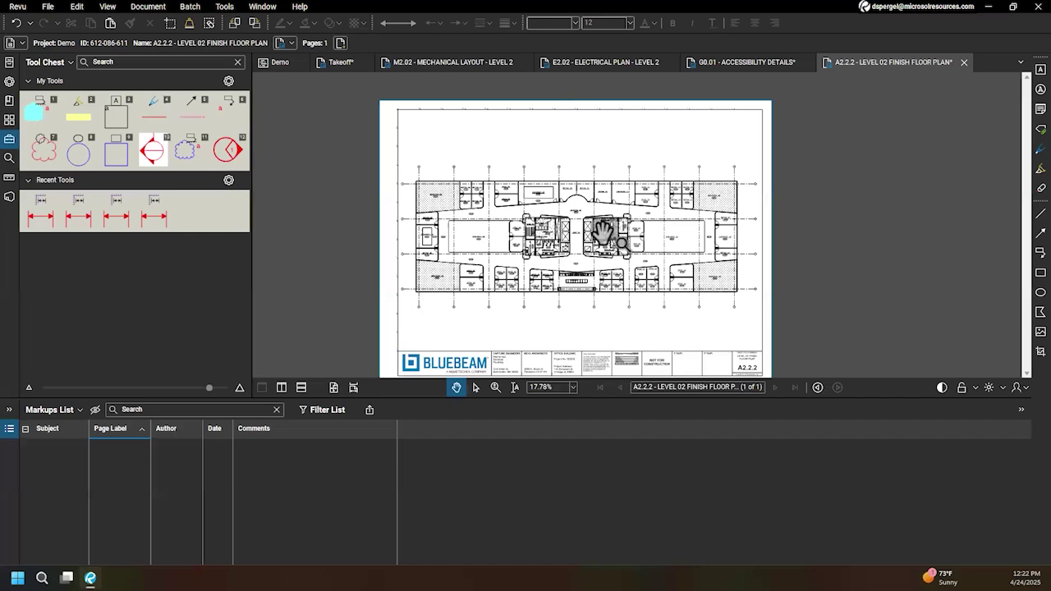
{"action": "scroll", "coordinate": [571, 317], "scroll_direction": "up", "scroll_amount": 1}
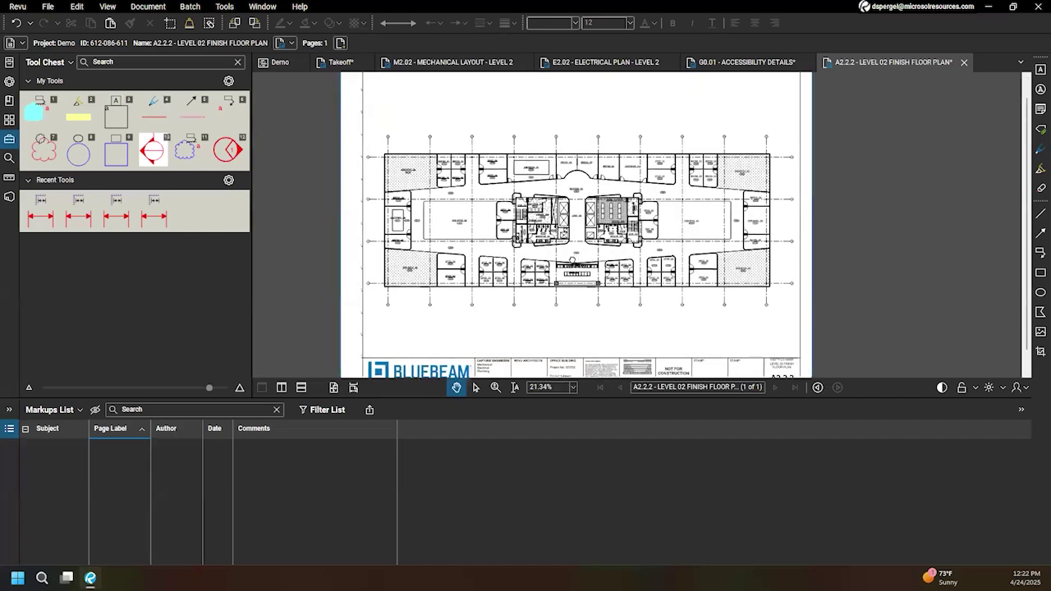
{"action": "left_click_drag", "start_coordinate": [397, 428], "coordinate": [353, 428]}
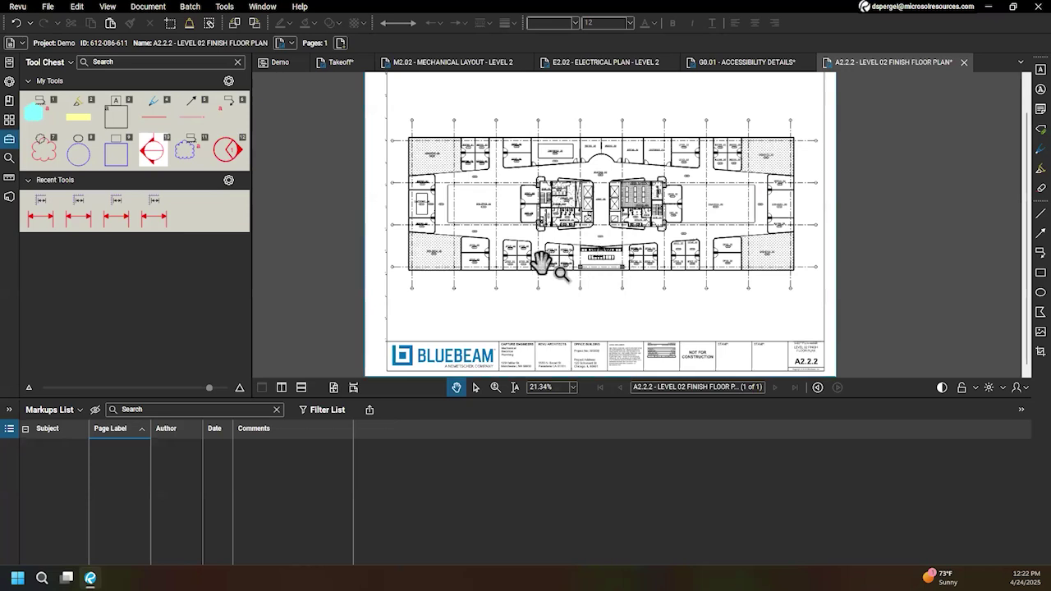
Step: Show the Length and Area columns in the Markups List
{"action": "left_click", "coordinate": [71, 418]}
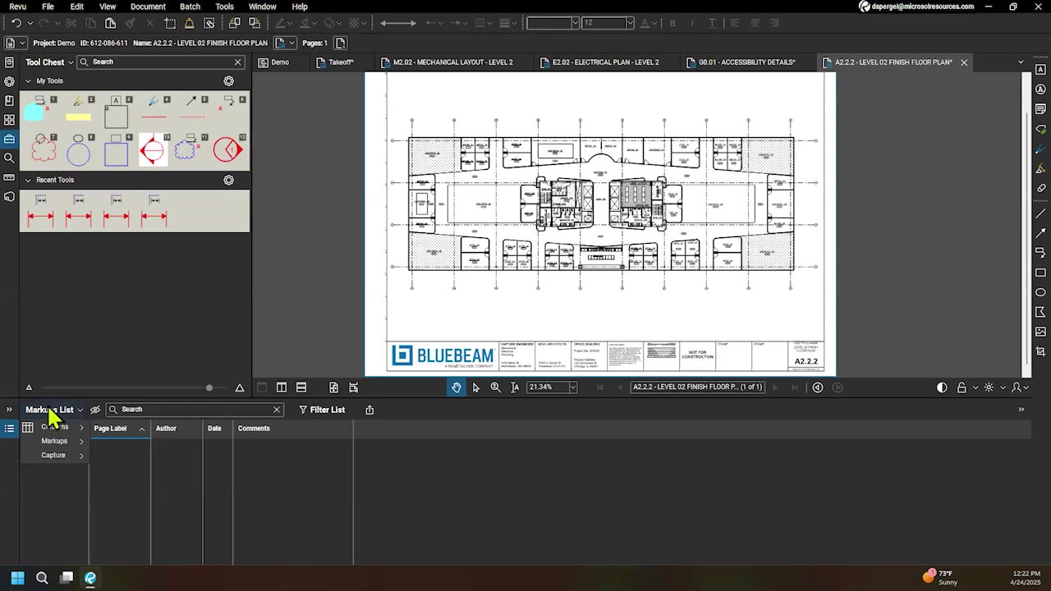
{"action": "mouse_move", "coordinate": [53, 430]}
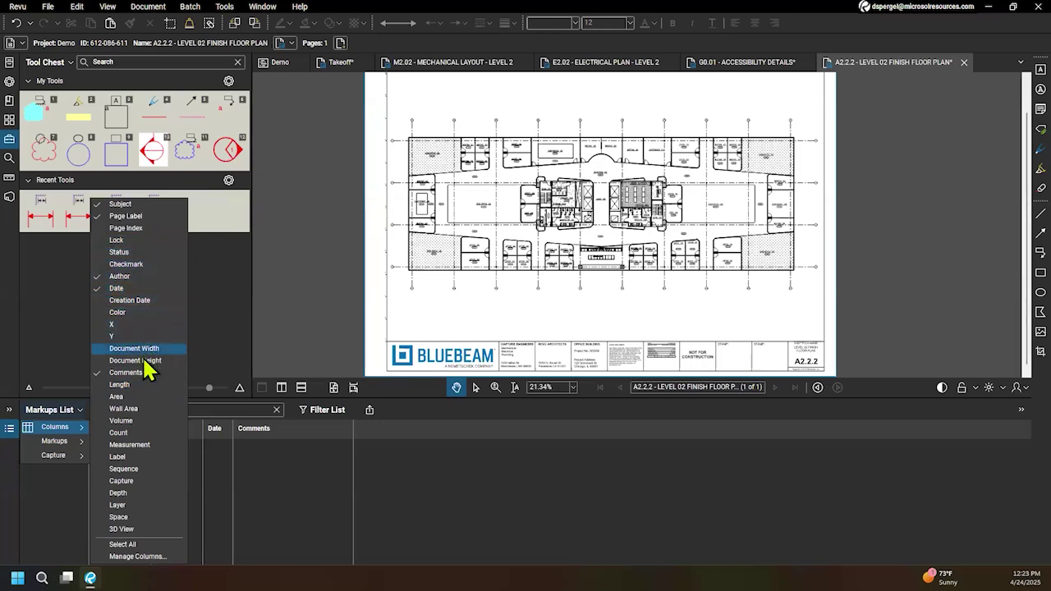
{"action": "left_click", "coordinate": [150, 385]}
{"action": "left_click", "coordinate": [153, 398]}
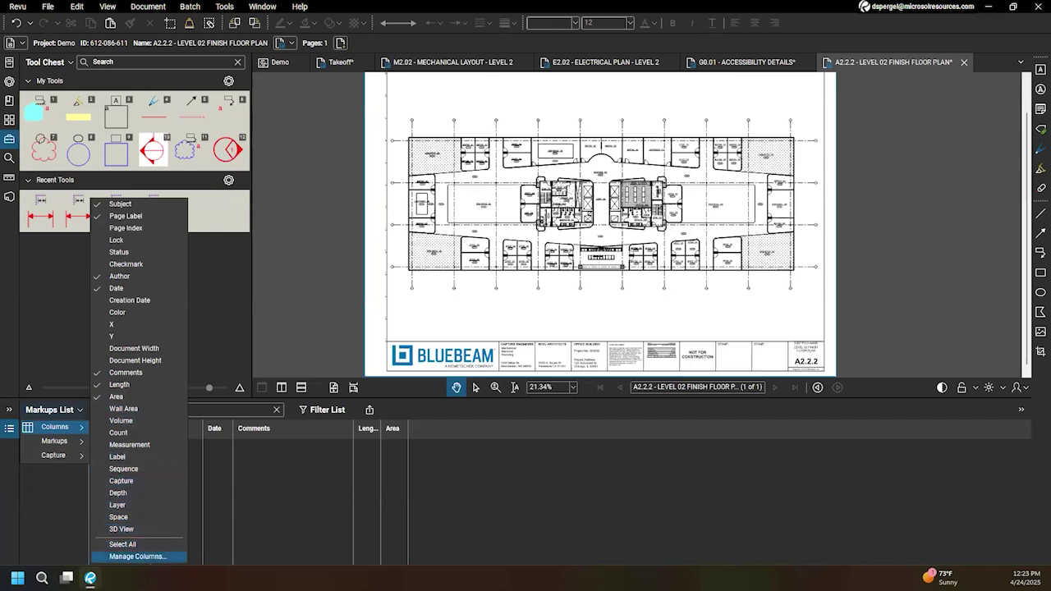
Step: Start a new custom column for the Markups List, named Unit Cost and of type Number
{"action": "left_click", "coordinate": [137, 555]}
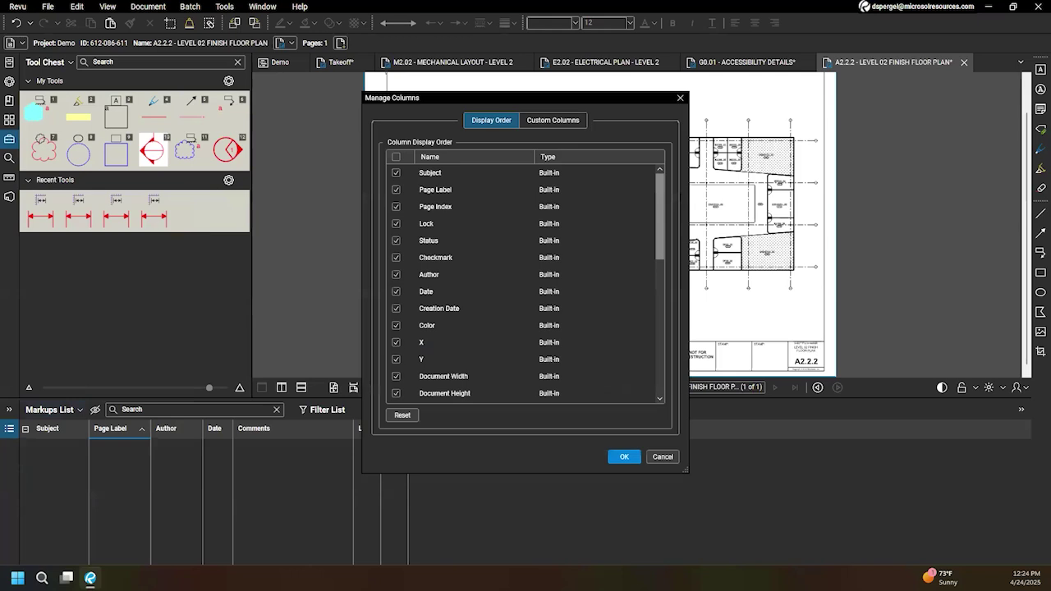
{"action": "left_click", "coordinate": [440, 257]}
{"action": "left_click_drag", "start_coordinate": [661, 216], "coordinate": [668, 184]}
{"action": "left_click", "coordinate": [556, 123]}
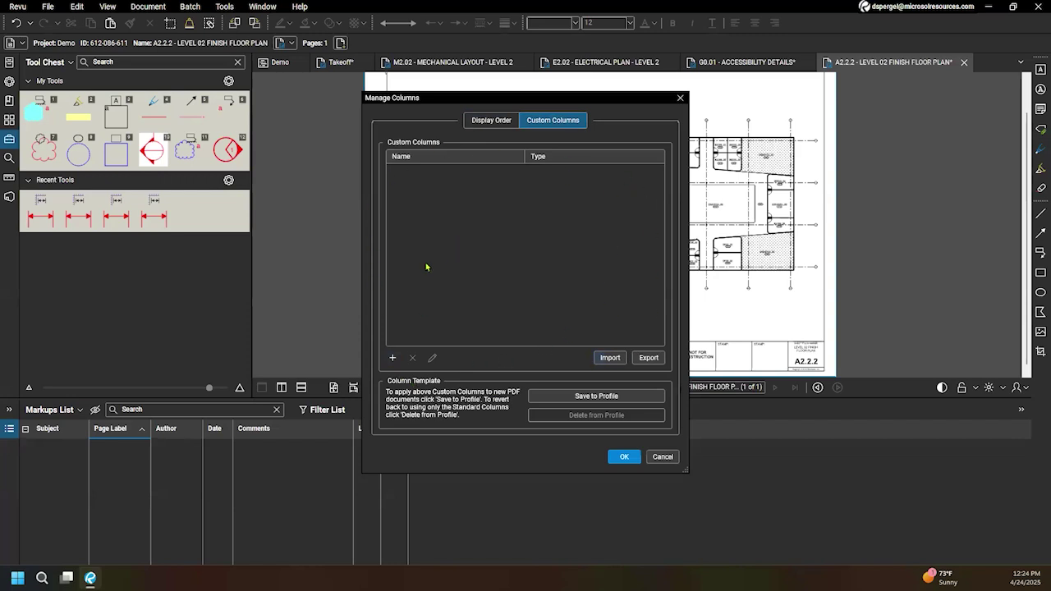
{"action": "left_click", "coordinate": [393, 360]}
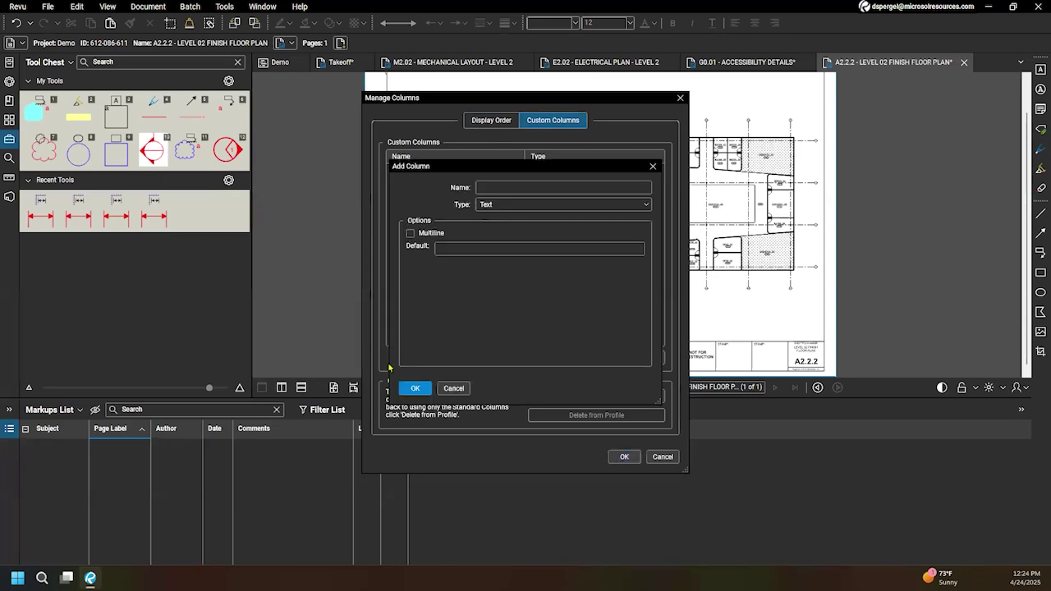
{"action": "left_click", "coordinate": [520, 187]}
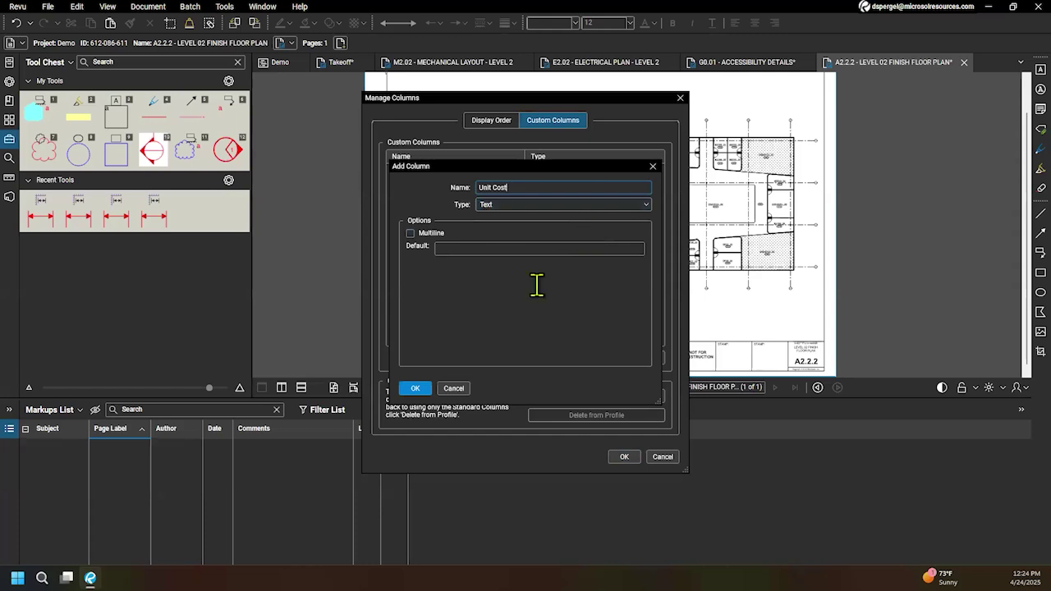
{"action": "left_click", "coordinate": [646, 206]}
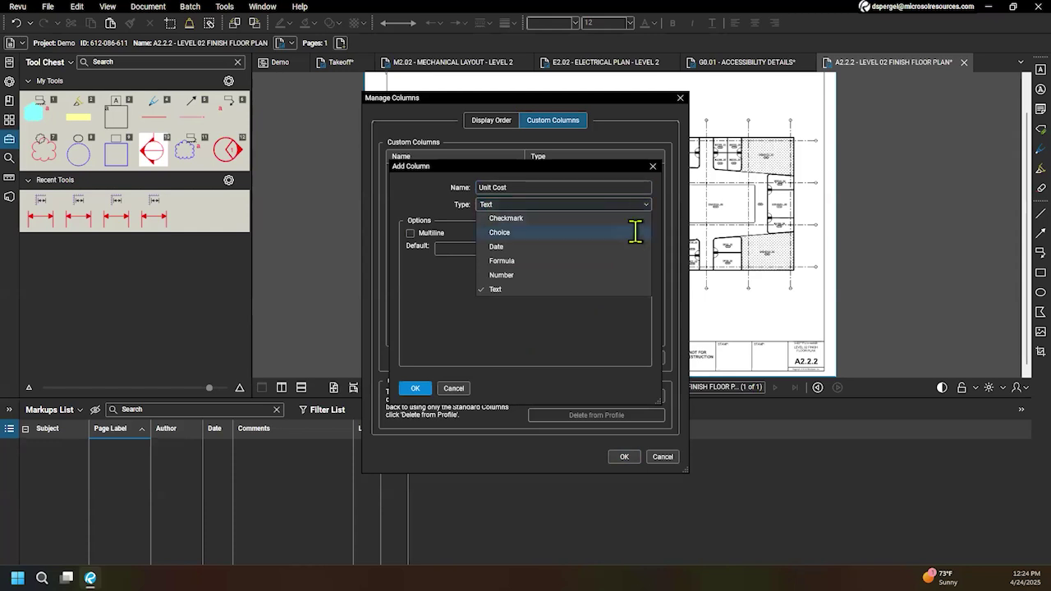
{"action": "left_click", "coordinate": [621, 275]}
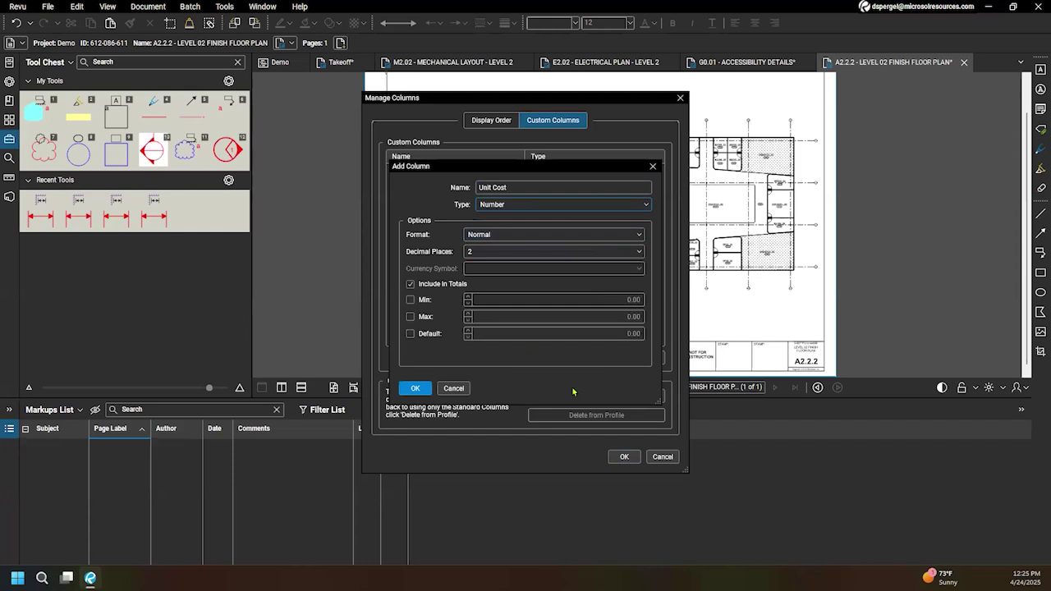
Step: Format the Unit Cost column as Currency with the Dollar ($) symbol and add it to the custom columns
{"action": "left_click", "coordinate": [621, 235]}
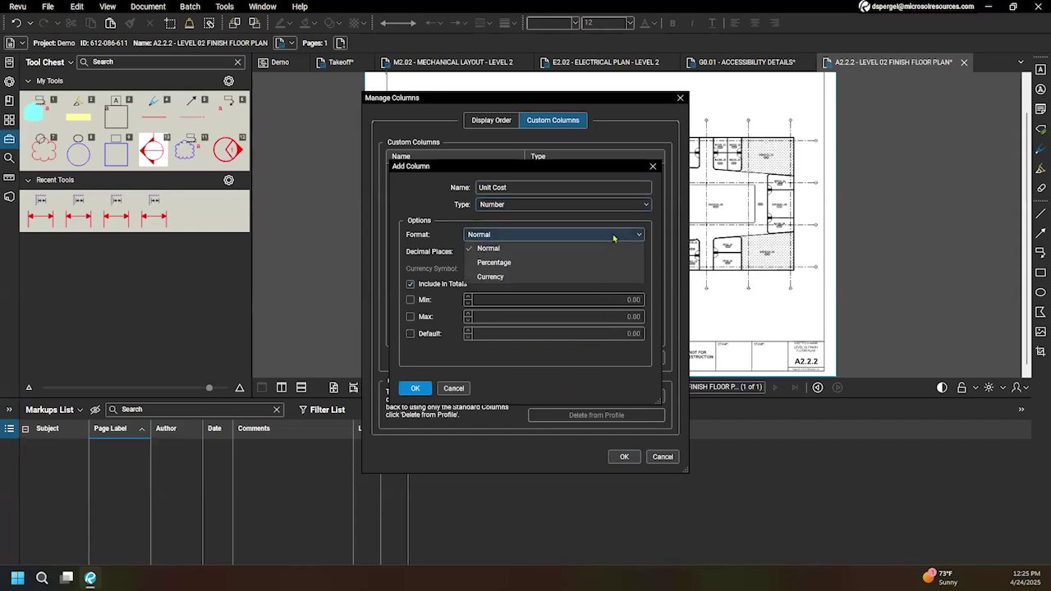
{"action": "left_click", "coordinate": [597, 276]}
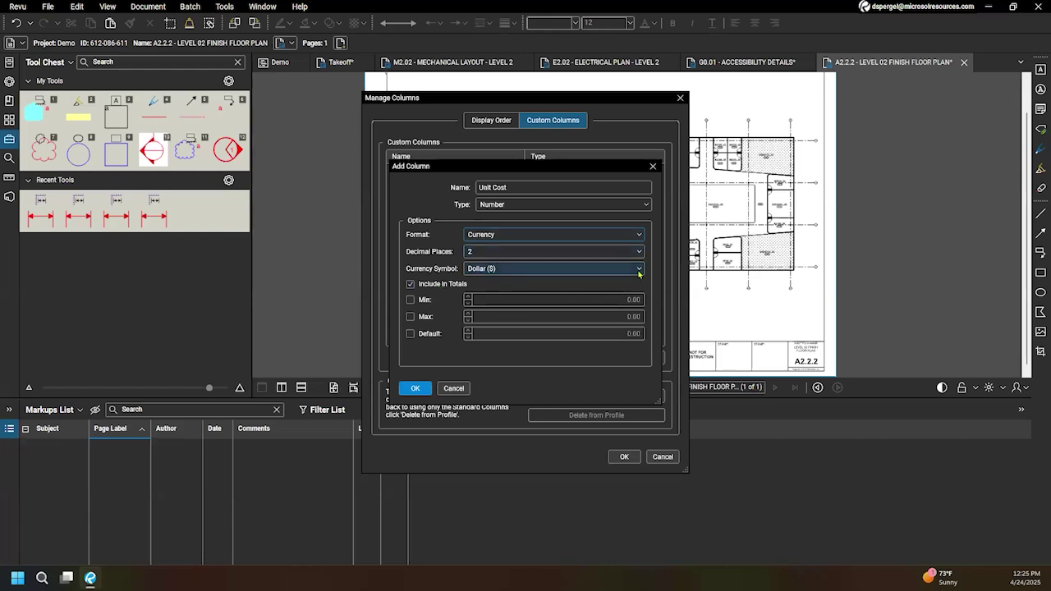
{"action": "left_click", "coordinate": [638, 268]}
{"action": "left_click", "coordinate": [493, 279]}
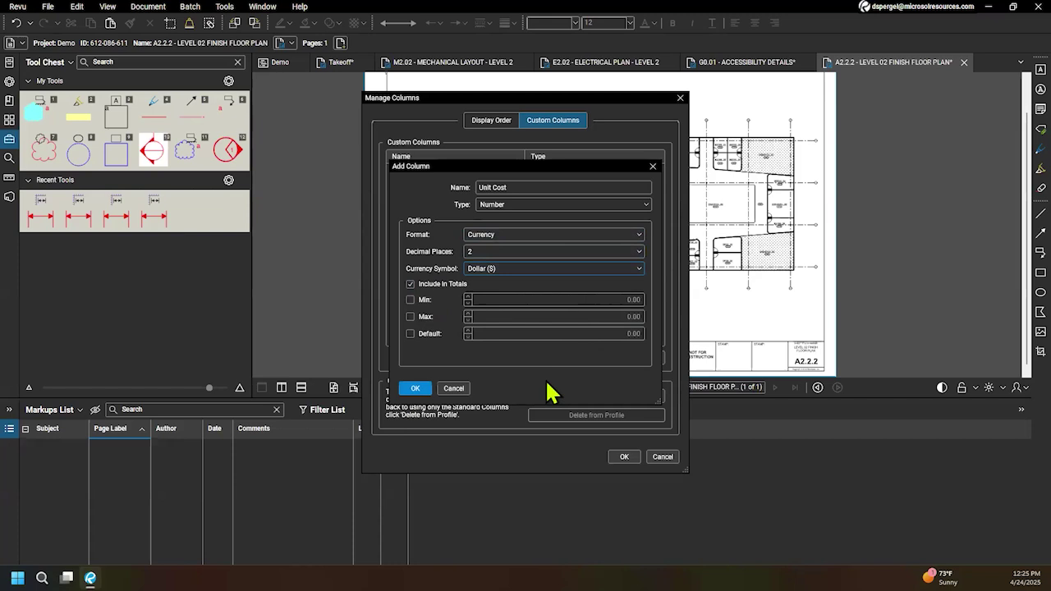
{"action": "left_click", "coordinate": [415, 391]}
{"action": "left_click", "coordinate": [410, 173]}
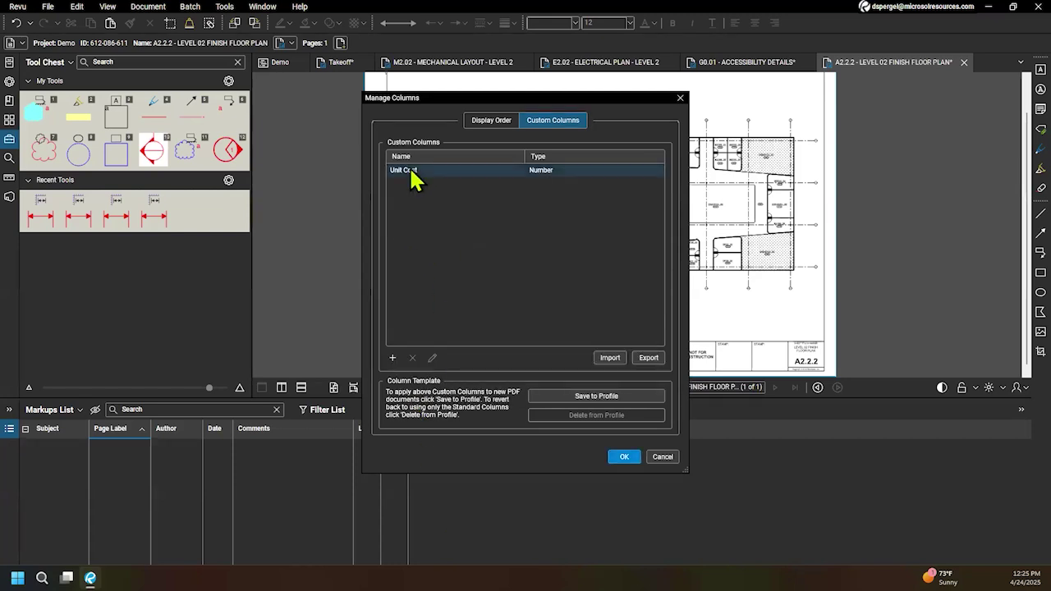
Step: Start a second custom column named Total Cost with the Formula type
{"action": "left_click", "coordinate": [540, 123]}
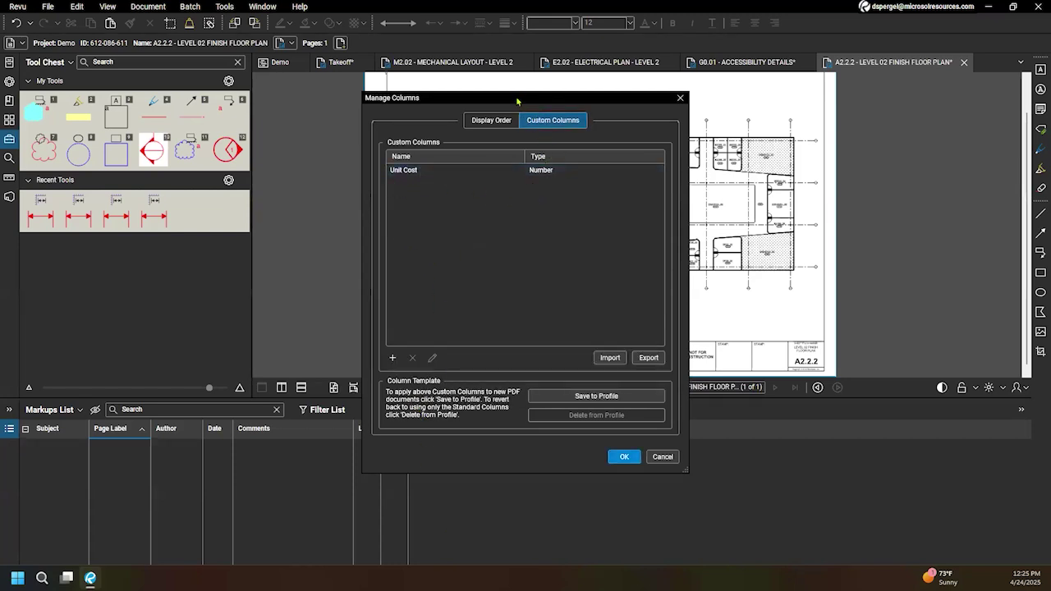
{"action": "left_click_drag", "start_coordinate": [518, 98], "coordinate": [588, 105]}
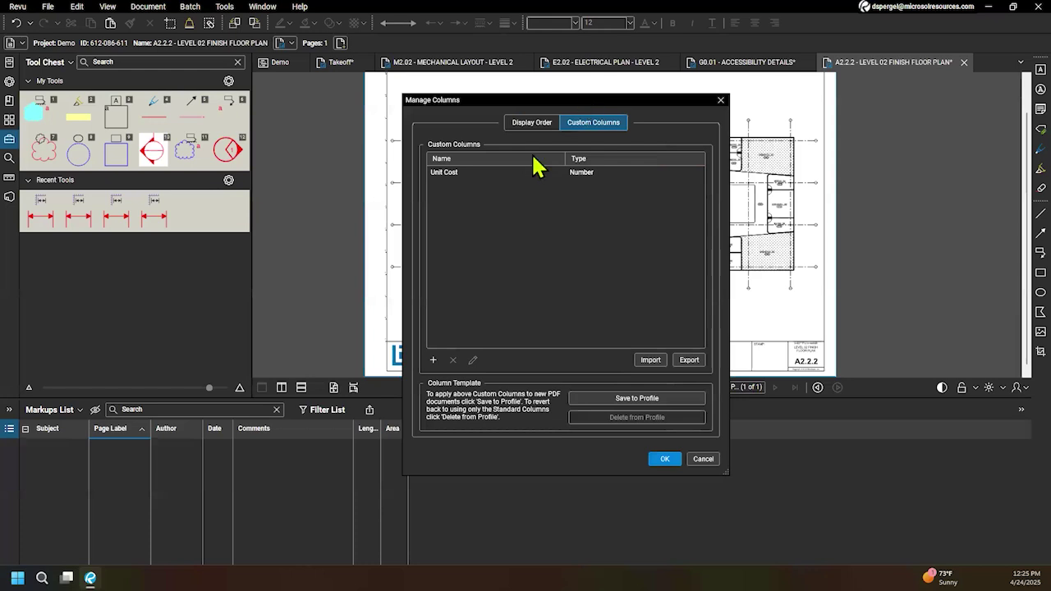
{"action": "left_click", "coordinate": [457, 354]}
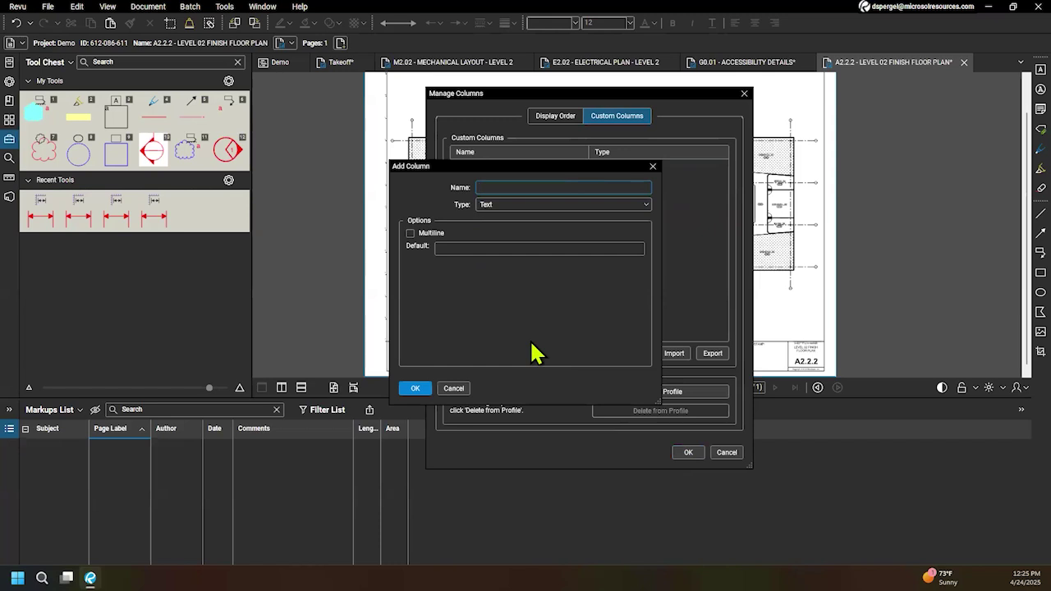
{"action": "type", "text": "Total Cost"}
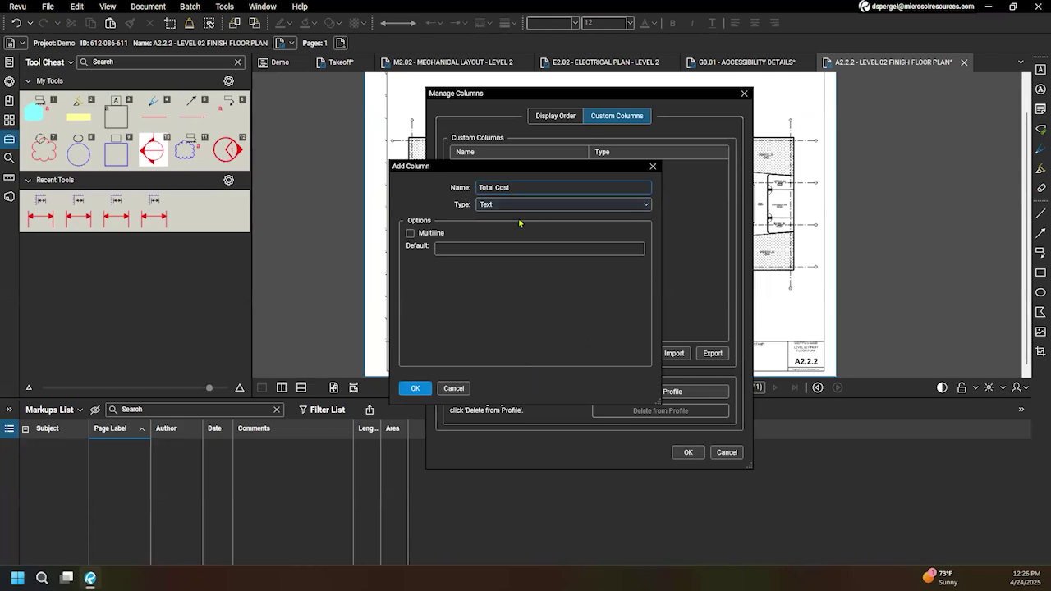
{"action": "left_click", "coordinate": [646, 209]}
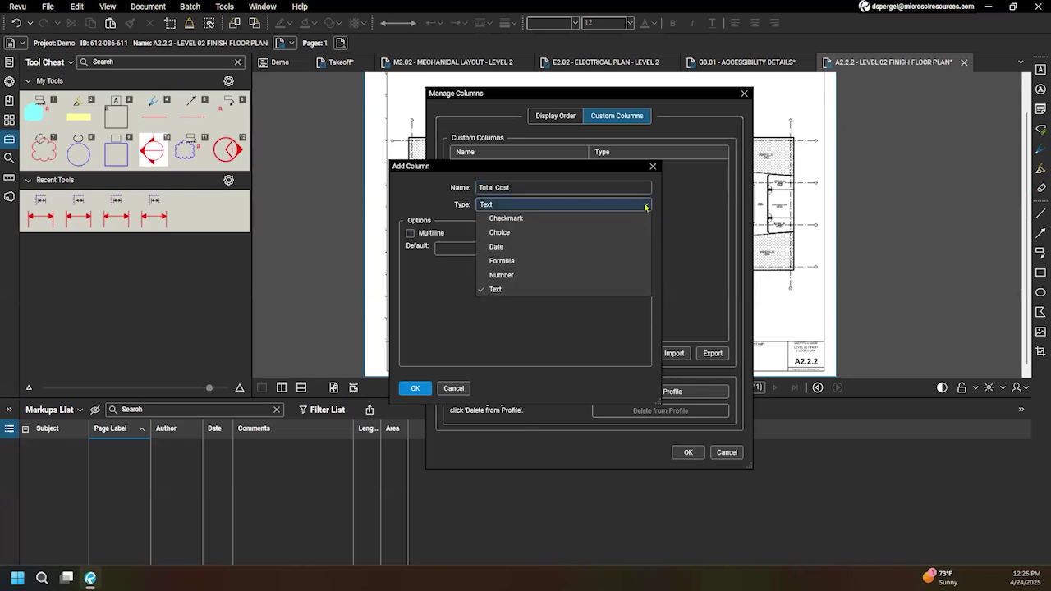
{"action": "left_click", "coordinate": [615, 261]}
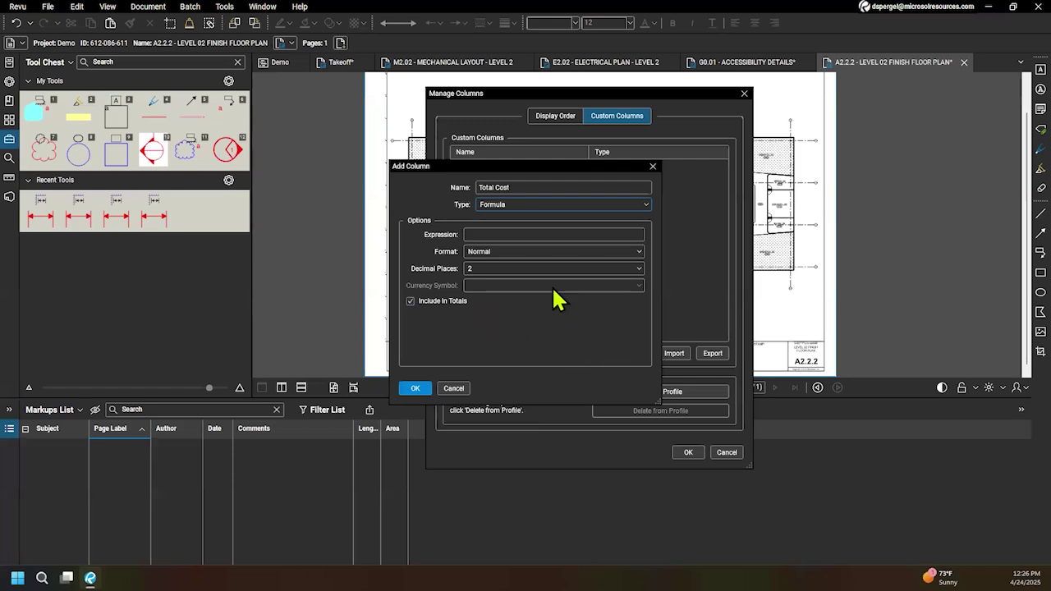
Step: Format the Total Cost column as Currency with the Dollar ($) symbol and begin its expression with the Unit Cost variable
{"action": "left_click", "coordinate": [638, 261]}
{"action": "left_click", "coordinate": [620, 294]}
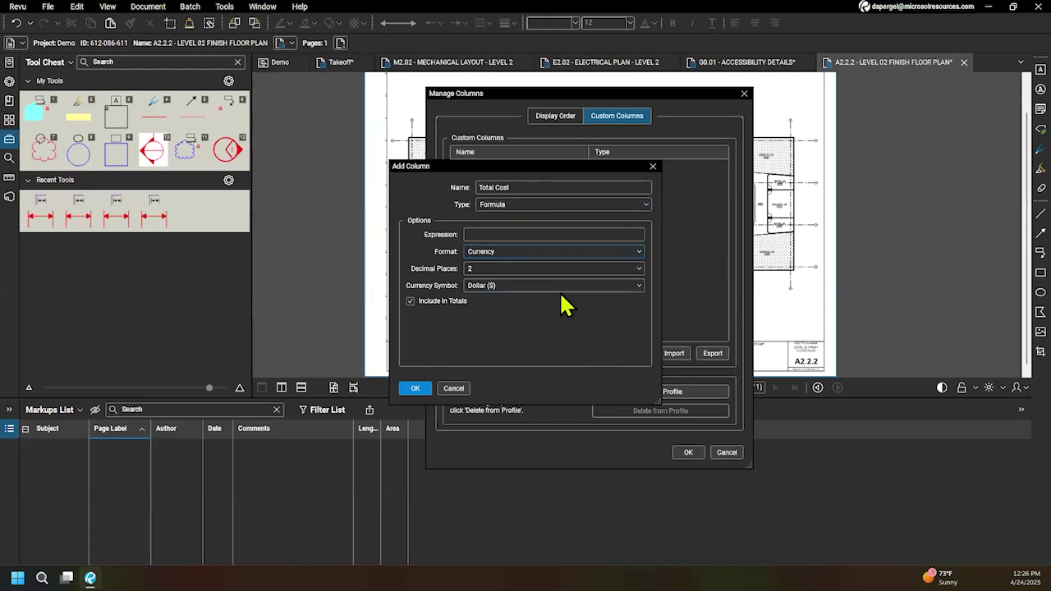
{"action": "left_click", "coordinate": [538, 234]}
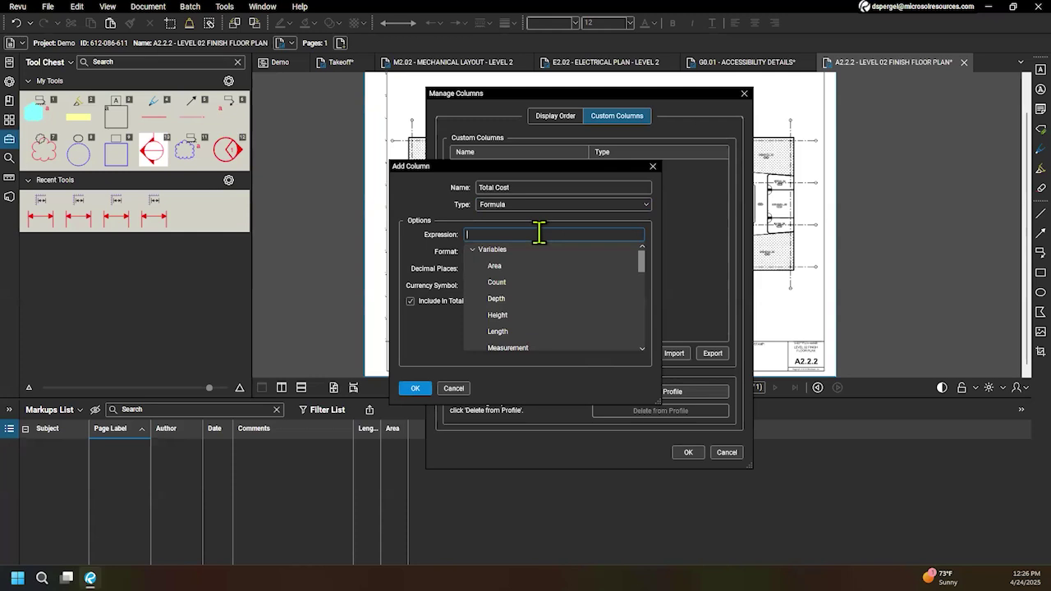
{"action": "scroll", "coordinate": [551, 289], "scroll_direction": "down", "scroll_amount": 4}
{"action": "scroll", "coordinate": [552, 293], "scroll_direction": "down", "scroll_amount": 10}
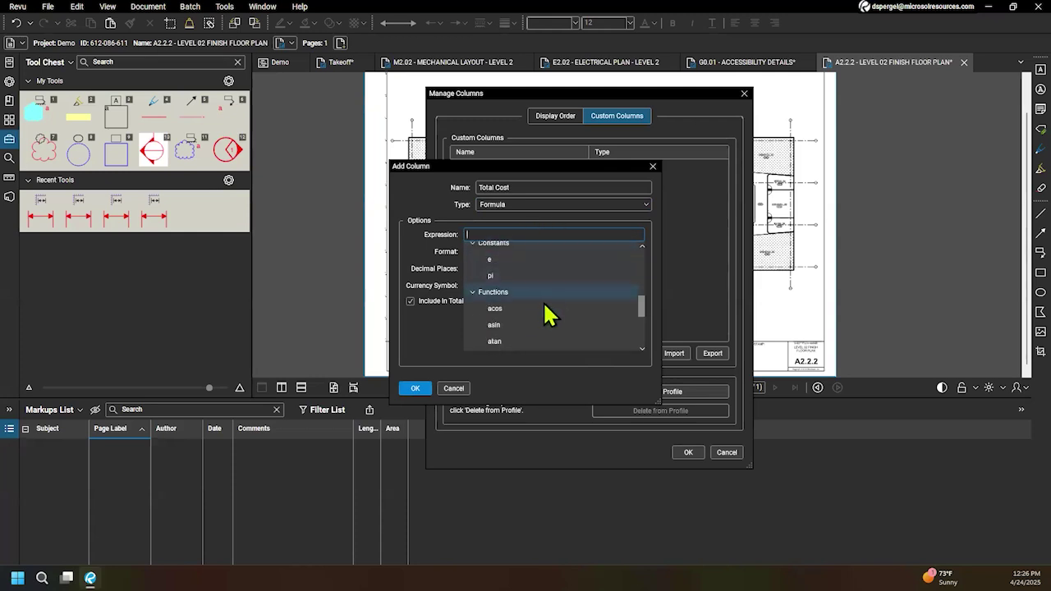
{"action": "scroll", "coordinate": [552, 323], "scroll_direction": "up", "scroll_amount": 3}
{"action": "scroll", "coordinate": [551, 314], "scroll_direction": "up", "scroll_amount": 6}
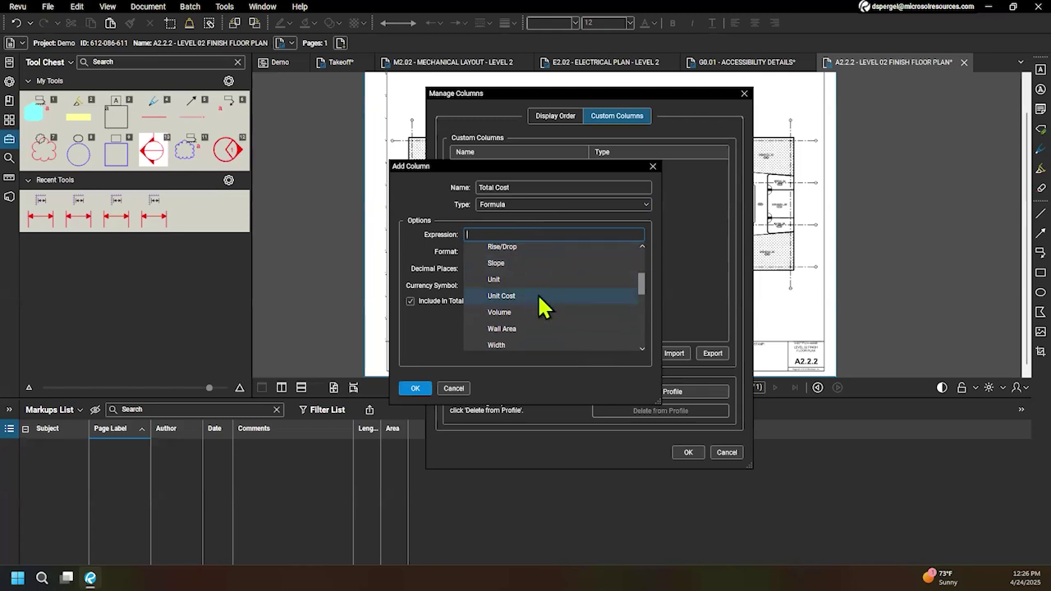
{"action": "left_click", "coordinate": [544, 308]}
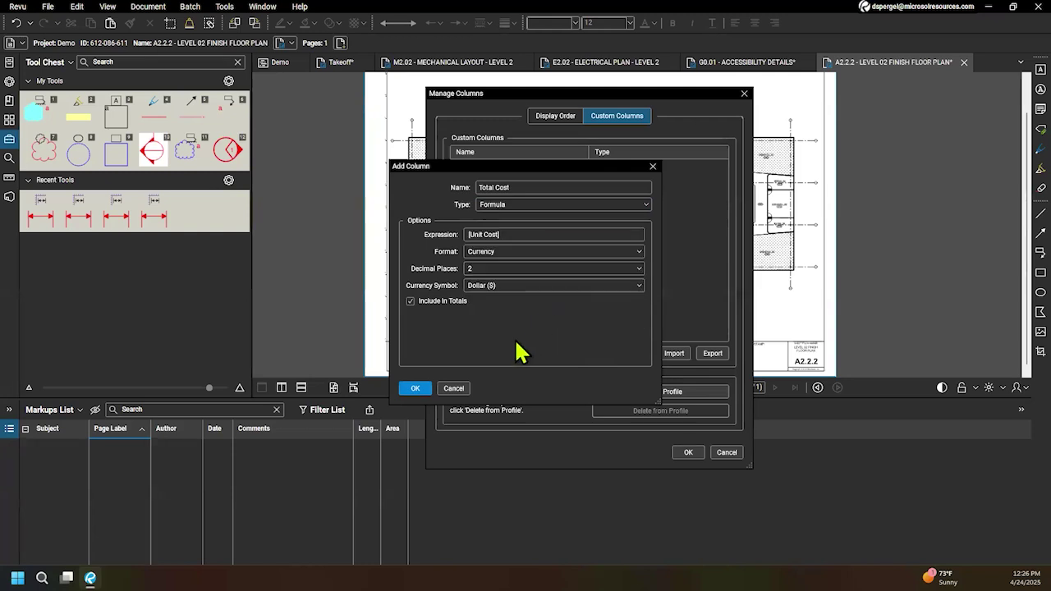
Step: Complete the Total Cost expression as [Unit Cost]* [Count] and add the column to the custom columns
{"action": "left_click", "coordinate": [545, 234]}
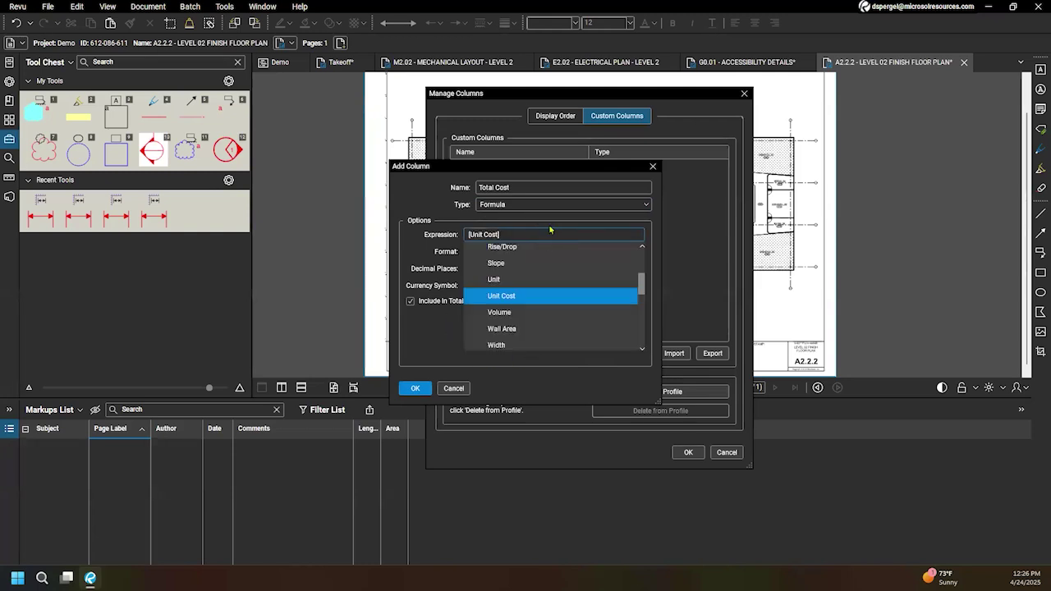
{"action": "type", "text": "*"}
{"action": "scroll", "coordinate": [539, 294], "scroll_direction": "up", "scroll_amount": 1}
{"action": "scroll", "coordinate": [538, 291], "scroll_direction": "up", "scroll_amount": 3}
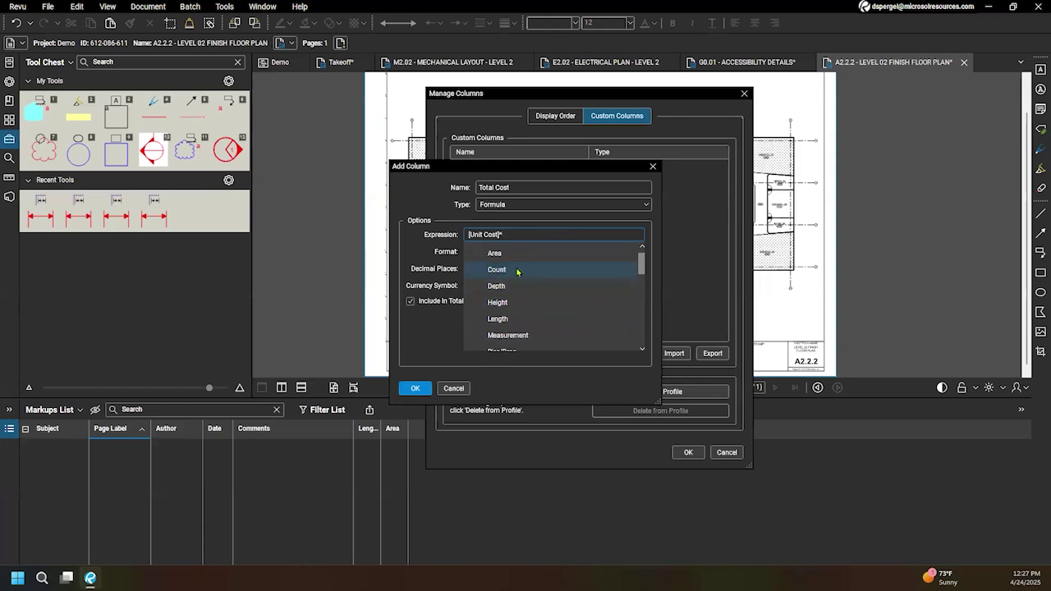
{"action": "left_click", "coordinate": [513, 270]}
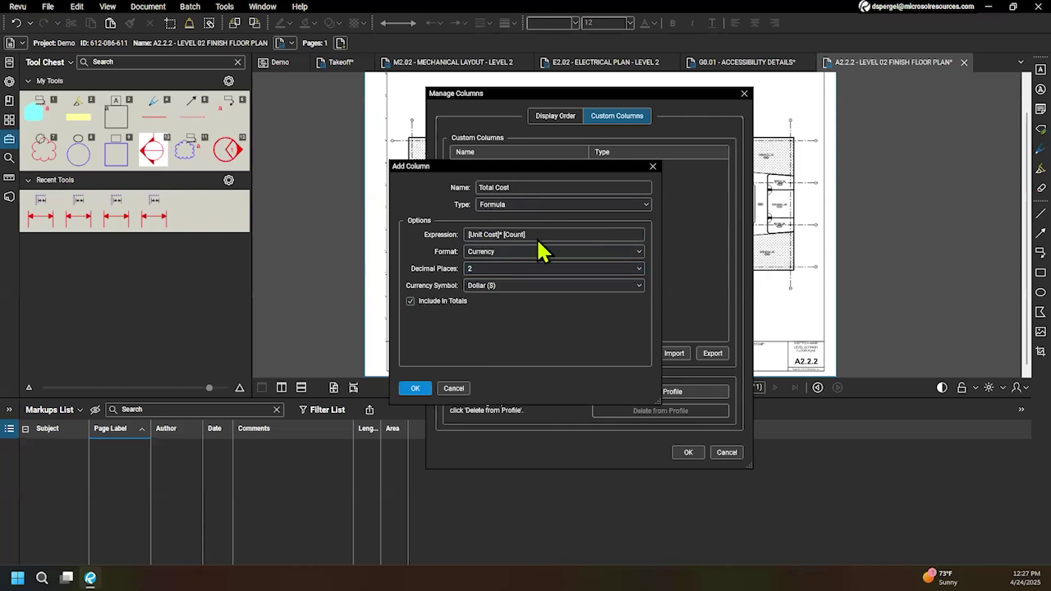
{"action": "left_click", "coordinate": [416, 388]}
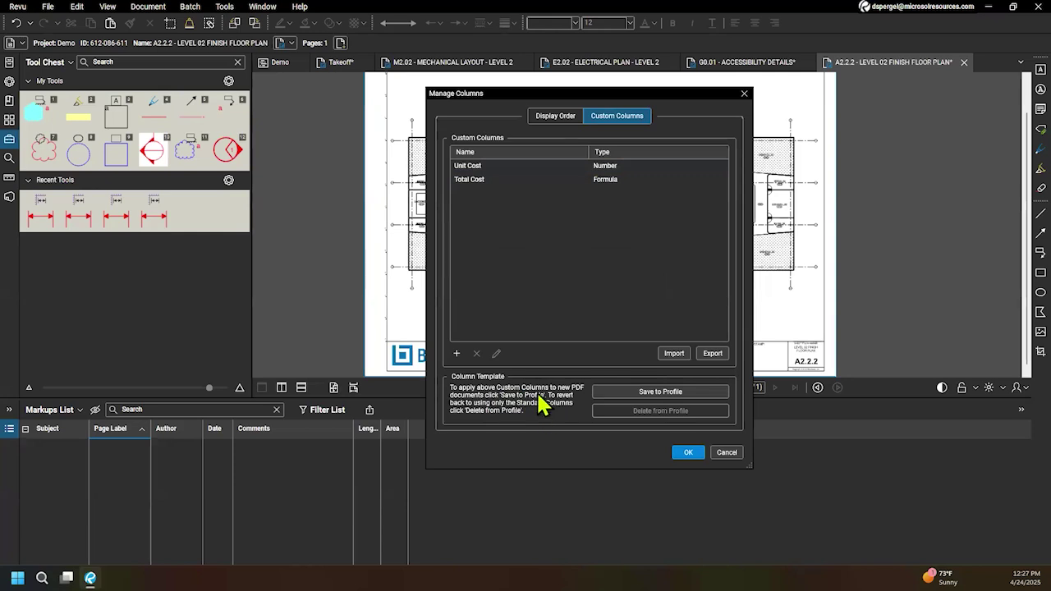
Step: Save the custom columns to the profile as the template for the current file and new PDFs, and apply the column setup
{"action": "left_click", "coordinate": [702, 401]}
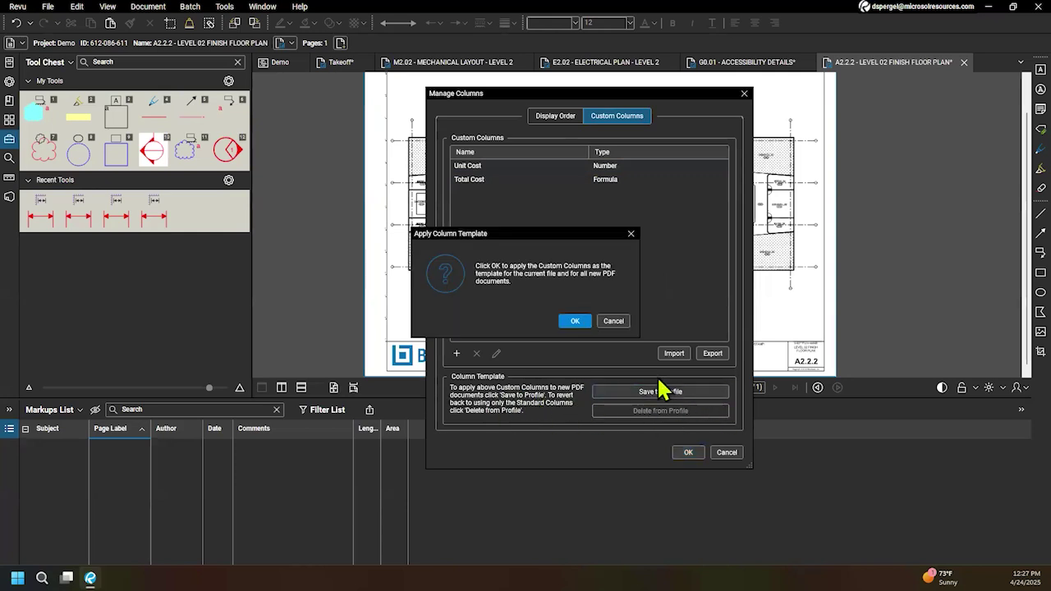
{"action": "left_click", "coordinate": [567, 323]}
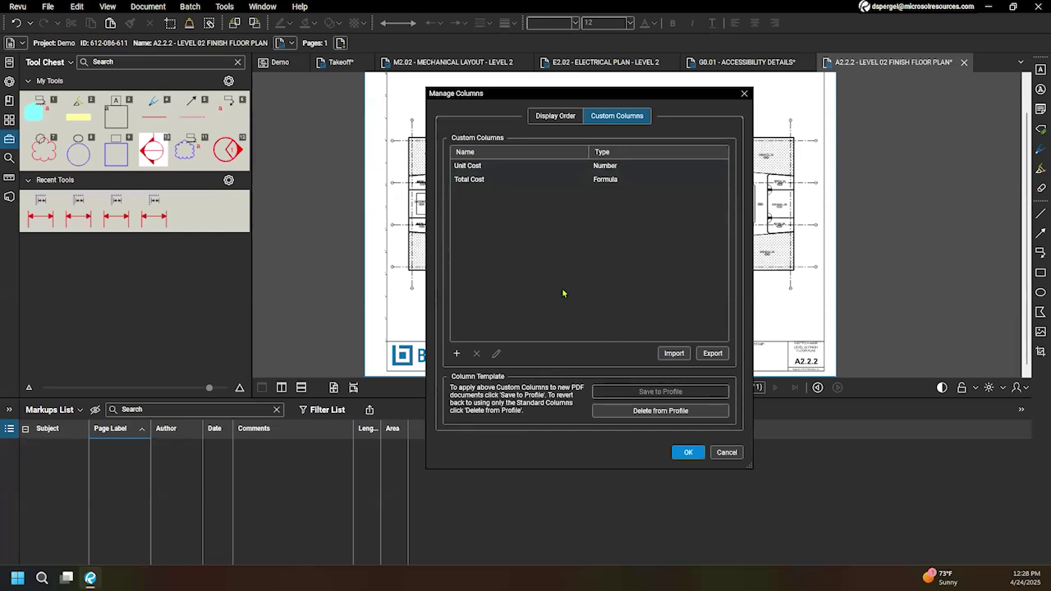
{"action": "left_click", "coordinate": [695, 457]}
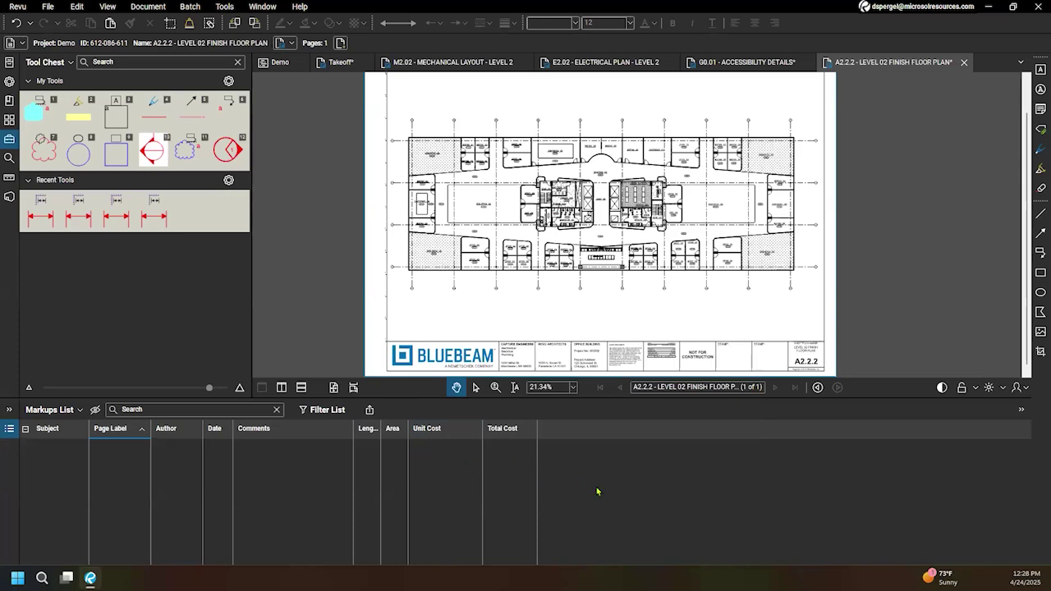
Step: Switch to the E2.02 - Electrical Plan - Level 2 document and shrink the Markups List to enlarge the drawing area
{"action": "left_click", "coordinate": [620, 64]}
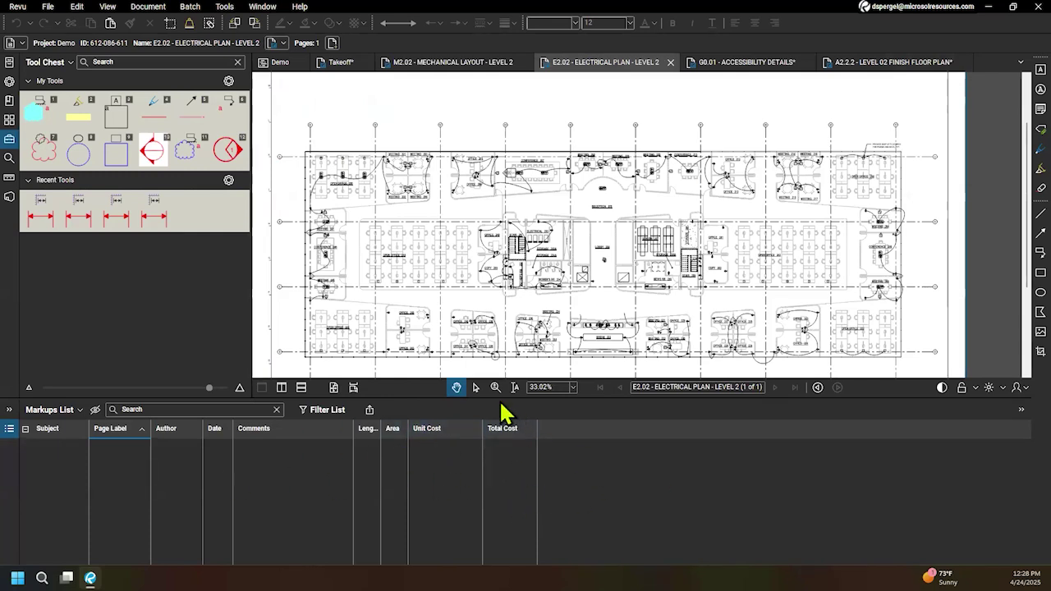
{"action": "scroll", "coordinate": [739, 230], "scroll_direction": "down", "scroll_amount": 2}
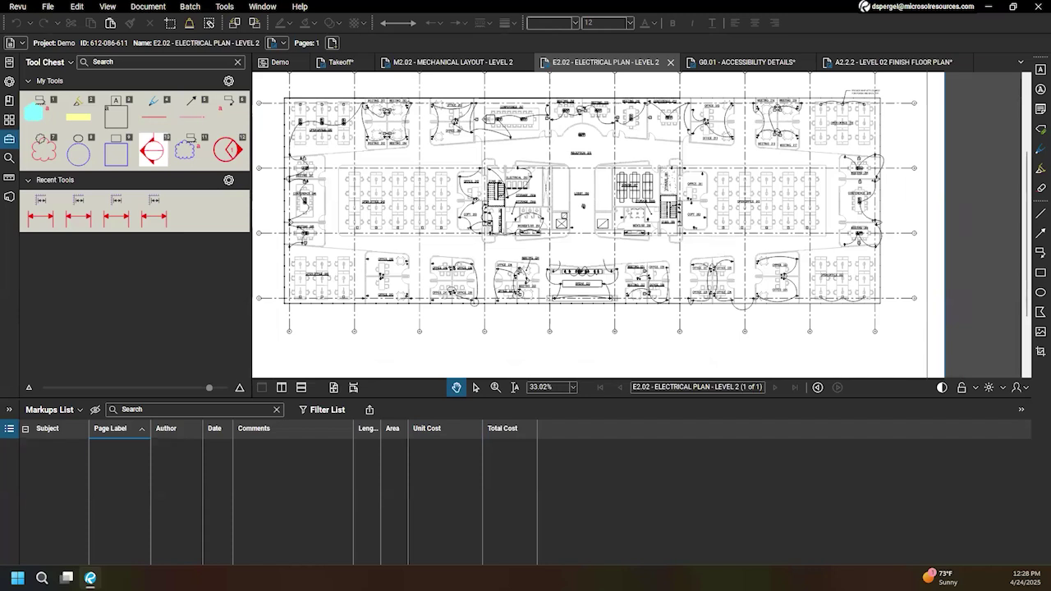
{"action": "left_click_drag", "start_coordinate": [698, 399], "coordinate": [698, 462]}
{"action": "left_click_drag", "start_coordinate": [537, 226], "coordinate": [532, 269]}
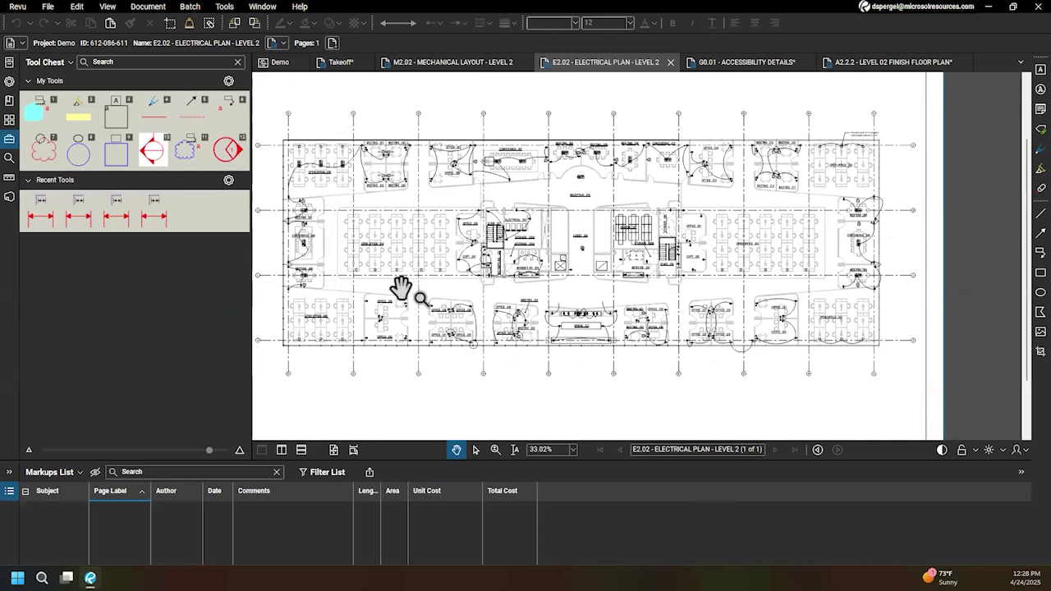
Step: Sort the Markups List by Subject
{"action": "scroll", "coordinate": [579, 303], "scroll_direction": "up", "scroll_amount": 3}
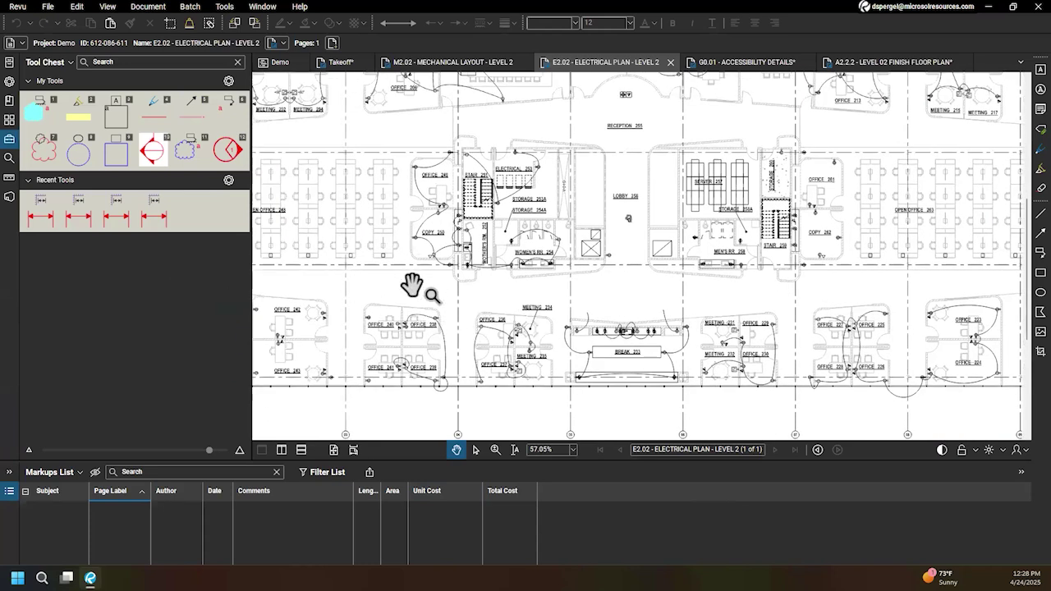
{"action": "left_click", "coordinate": [76, 207]}
{"action": "key", "text": "Escape"}
{"action": "left_click", "coordinate": [64, 491]}
Step: Examine the electrical symbols around the Men's RR, Copy 262 and the adjacent offices on the Level 2 electrical plan
{"action": "scroll", "coordinate": [622, 375], "scroll_direction": "up", "scroll_amount": 1}
{"action": "left_click_drag", "start_coordinate": [791, 337], "coordinate": [681, 276]}
{"action": "scroll", "coordinate": [739, 230], "scroll_direction": "up", "scroll_amount": 3}
{"action": "left_click_drag", "start_coordinate": [748, 140], "coordinate": [622, 212]}
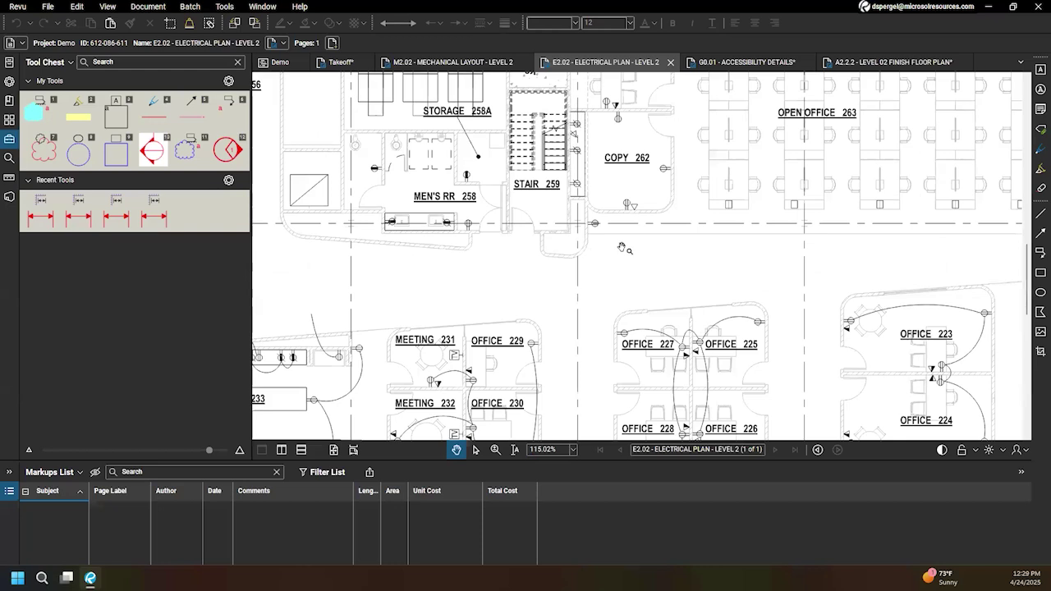
{"action": "scroll", "coordinate": [566, 213], "scroll_direction": "up", "scroll_amount": 2}
{"action": "left_click_drag", "start_coordinate": [439, 229], "coordinate": [439, 269]}
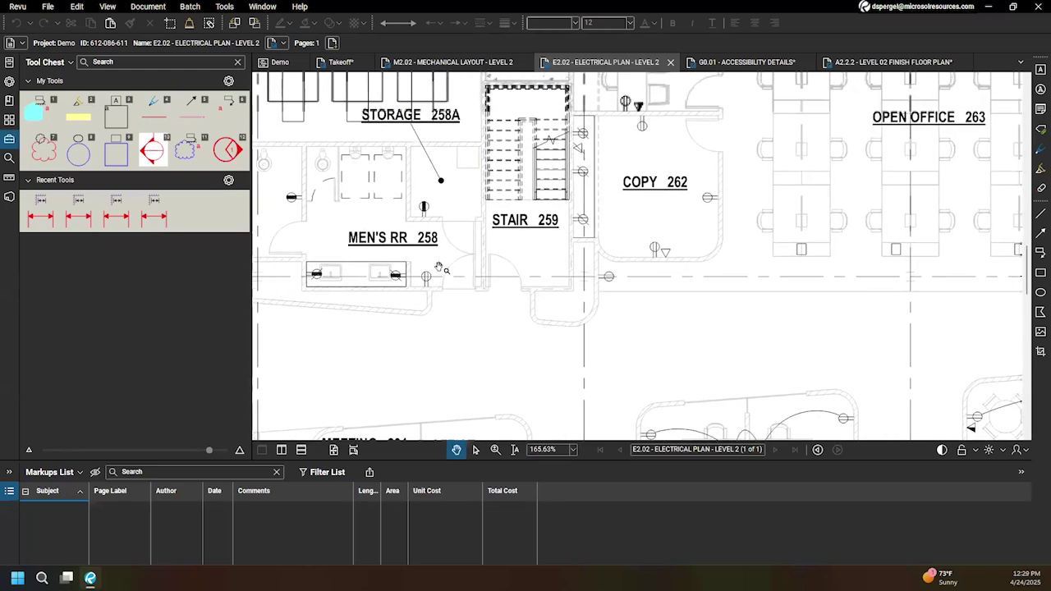
{"action": "scroll", "coordinate": [620, 315], "scroll_direction": "down", "scroll_amount": 2}
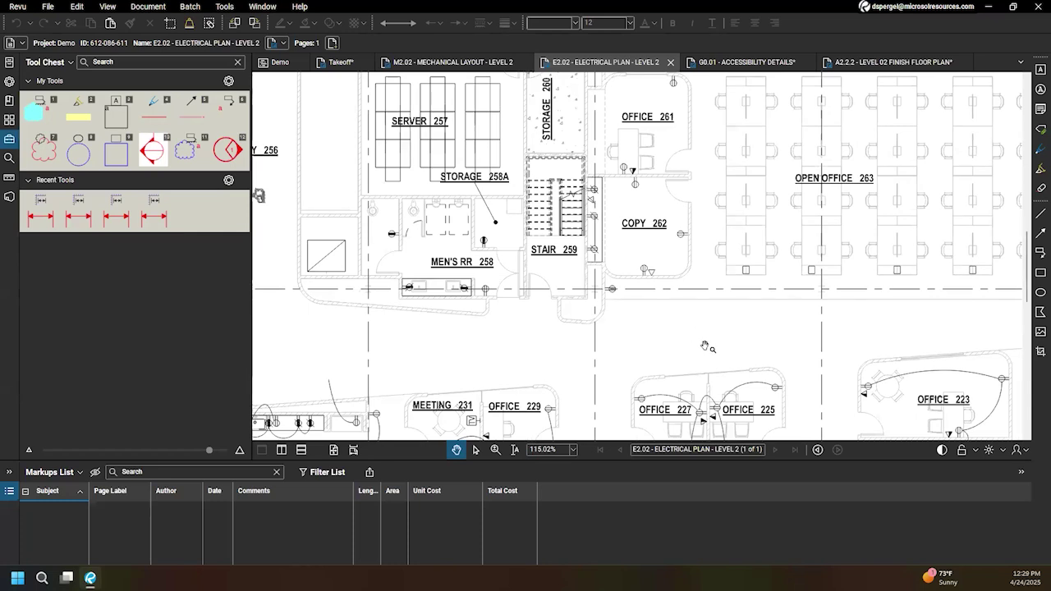
{"action": "left_click_drag", "start_coordinate": [703, 328], "coordinate": [621, 152]}
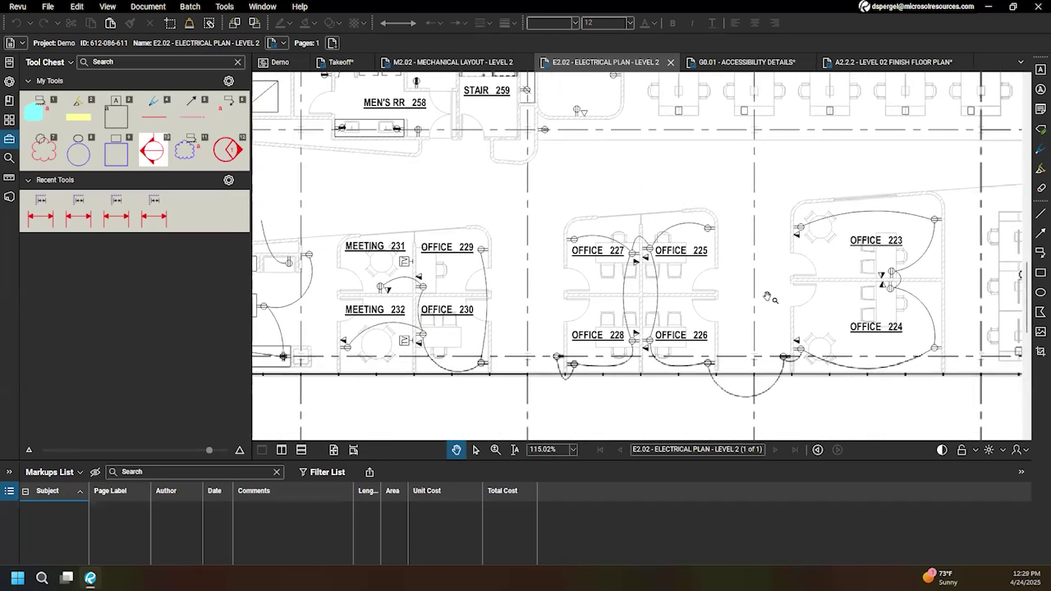
{"action": "left_click_drag", "start_coordinate": [722, 236], "coordinate": [600, 333]}
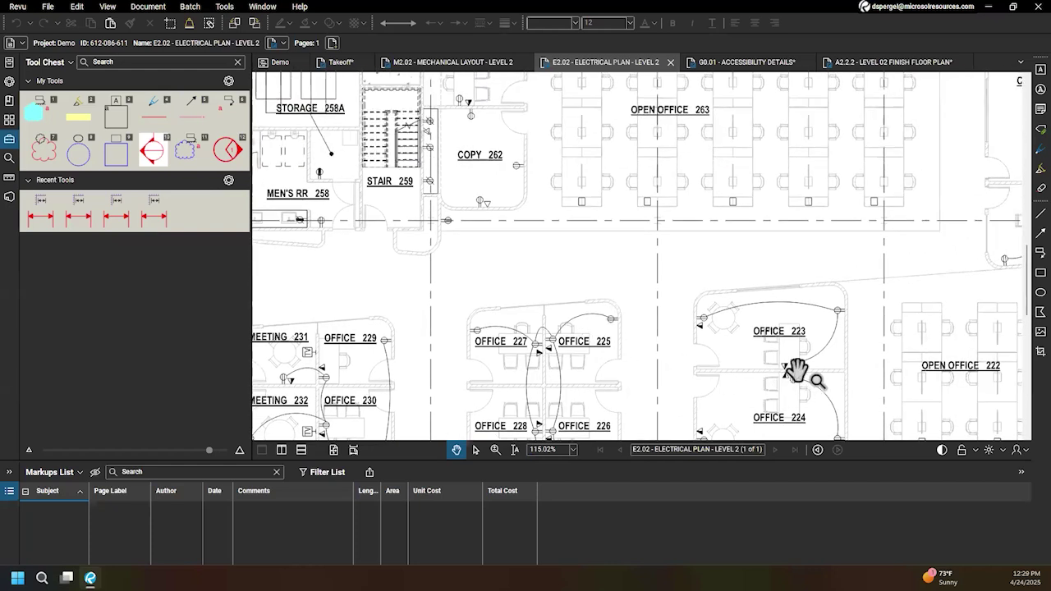
{"action": "left_click_drag", "start_coordinate": [595, 290], "coordinate": [477, 282]}
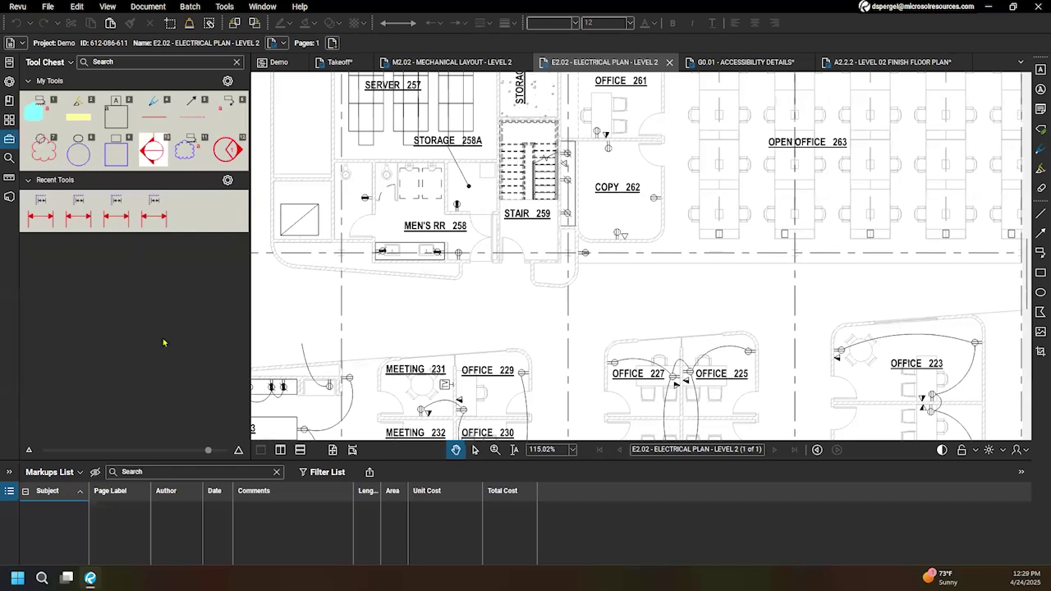
{"action": "scroll", "coordinate": [629, 357], "scroll_direction": "down", "scroll_amount": 5}
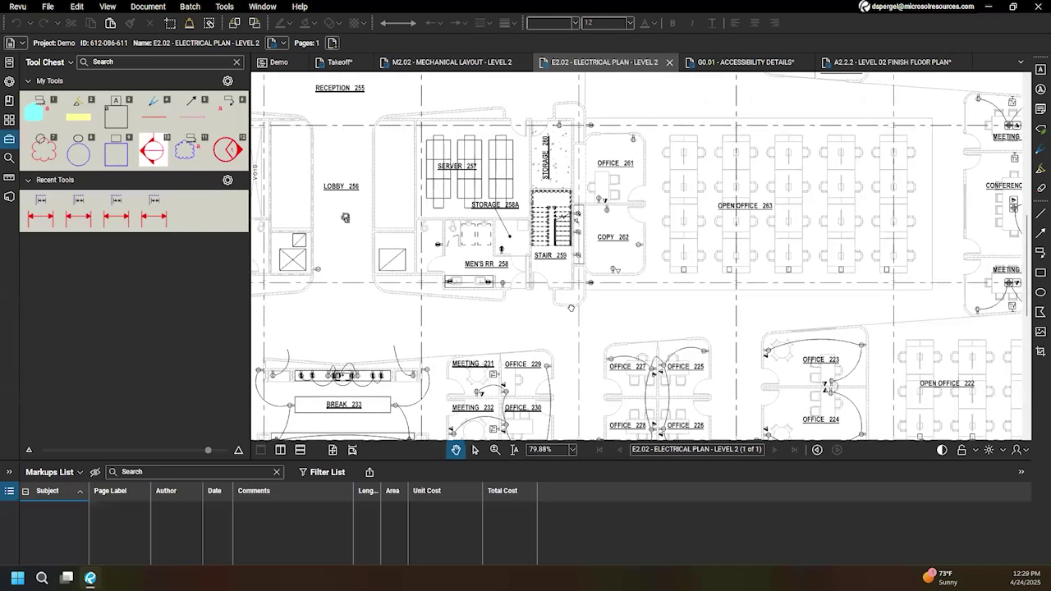
{"action": "scroll", "coordinate": [521, 281], "scroll_direction": "down", "scroll_amount": 3}
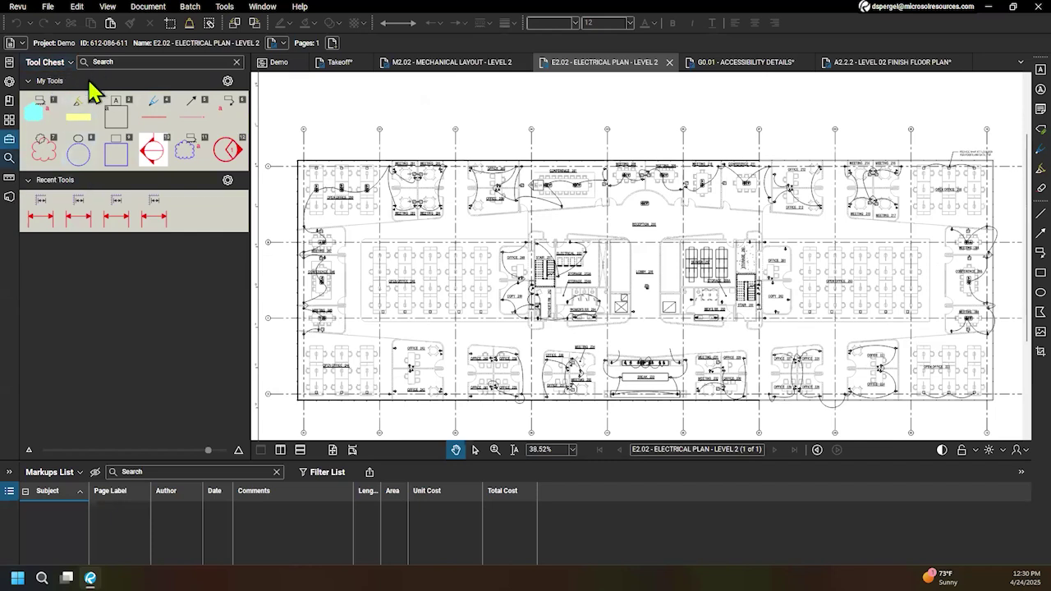
Step: Create a displayed Tool Chest tool set titled Electrical Switches & Receptacles and save it as a Bluebeam tool set file of the same name
{"action": "left_click", "coordinate": [58, 67]}
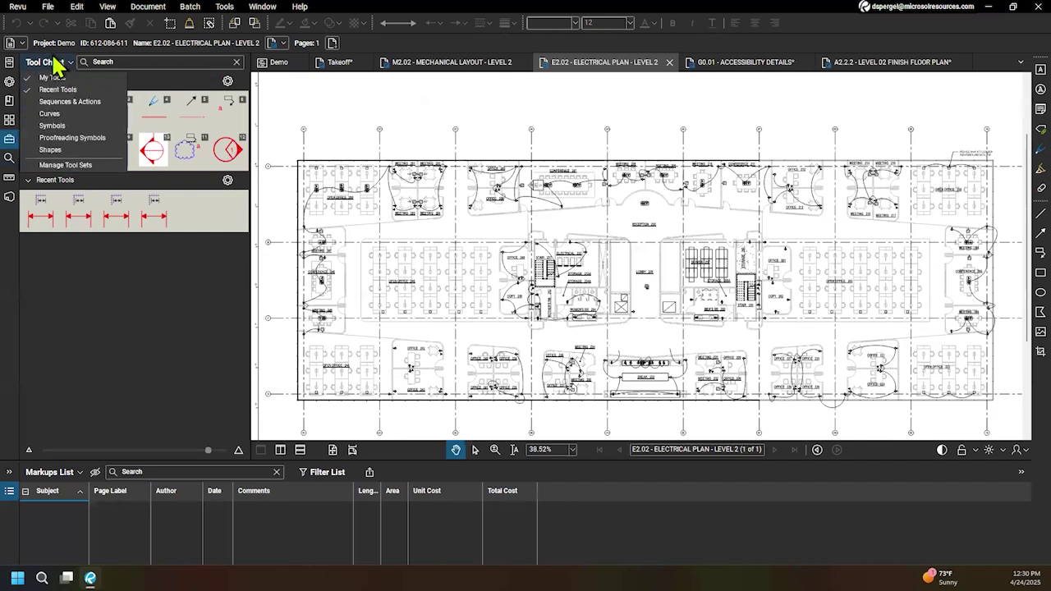
{"action": "left_click", "coordinate": [70, 166]}
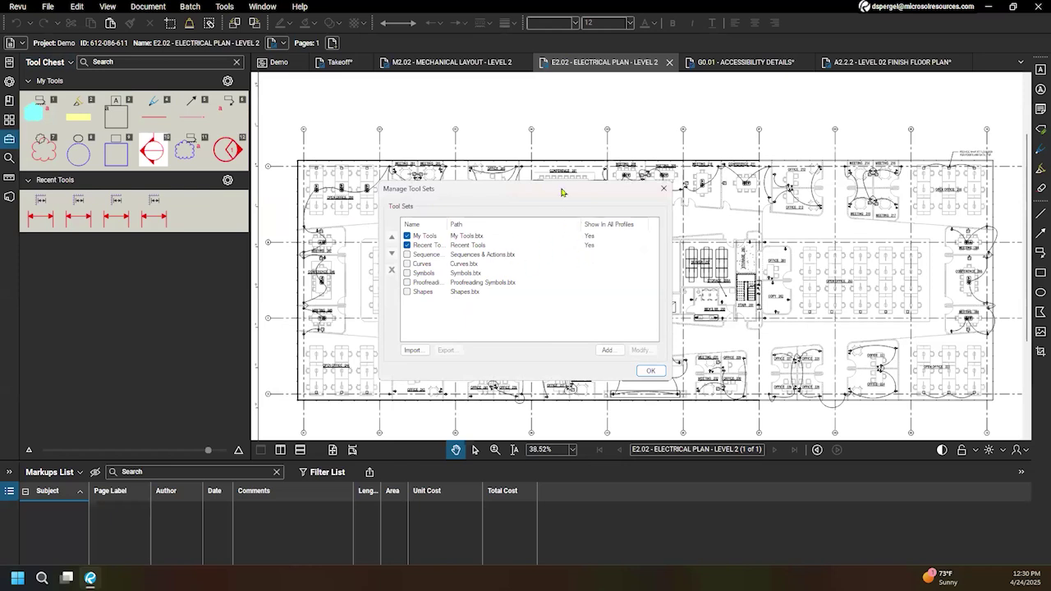
{"action": "left_click", "coordinate": [618, 321]}
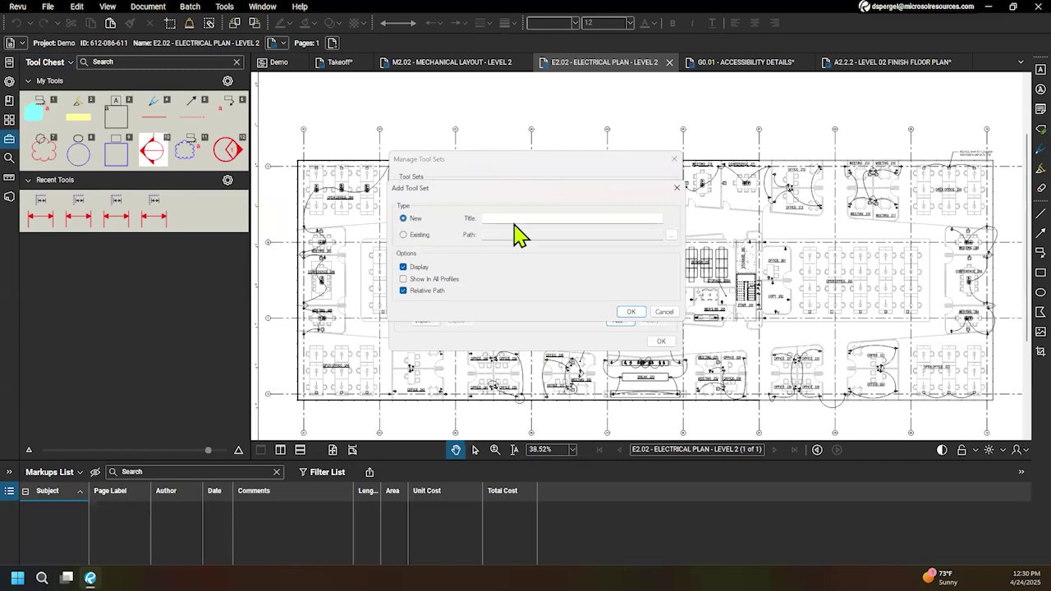
{"action": "left_click", "coordinate": [550, 219]}
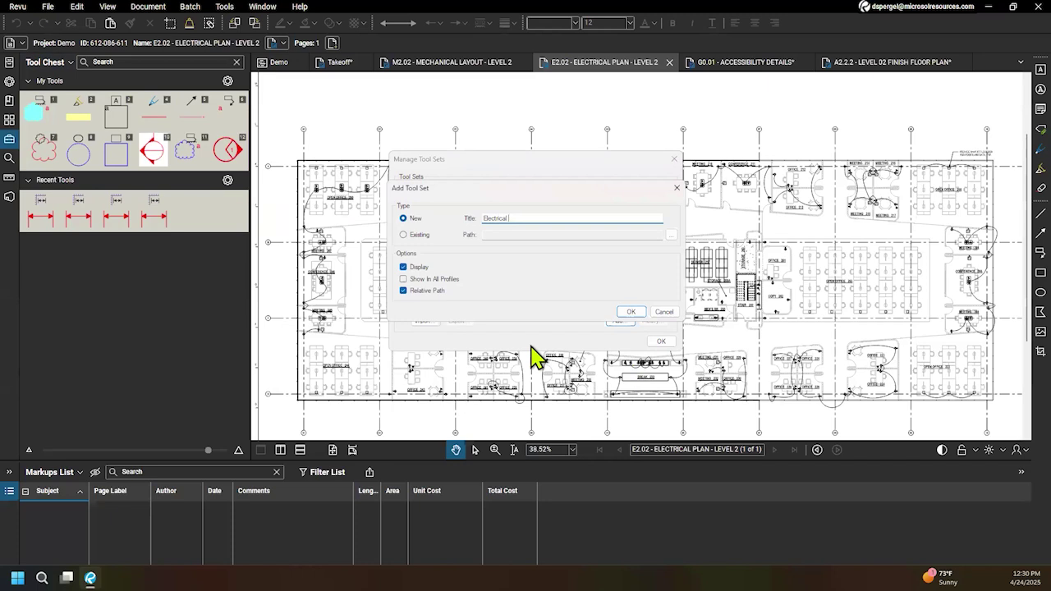
{"action": "type", "text": "s &"}
{"action": "key", "text": "BackSpace"}
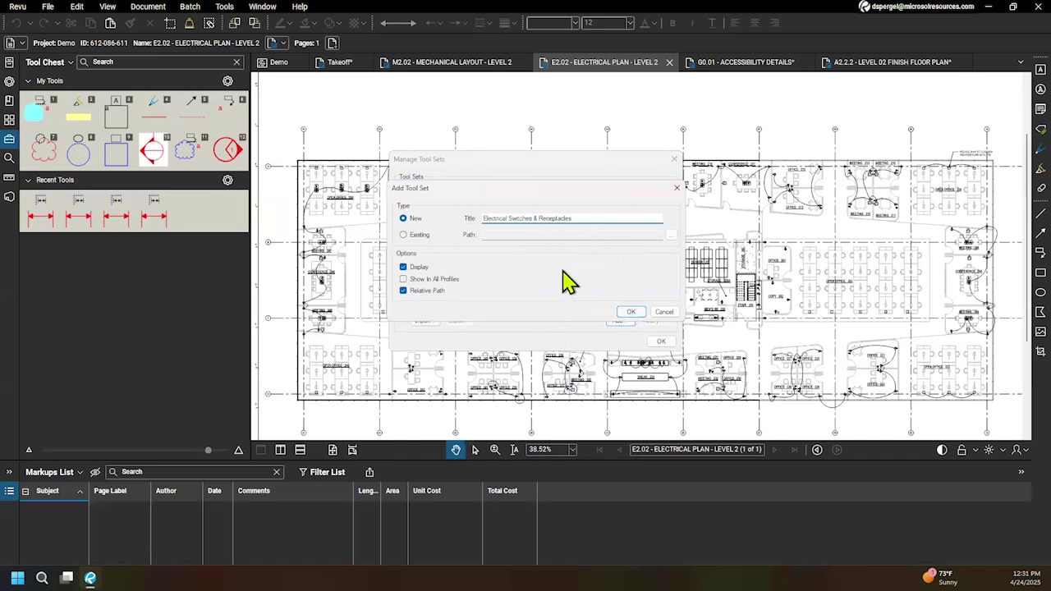
{"action": "left_click", "coordinate": [633, 312]}
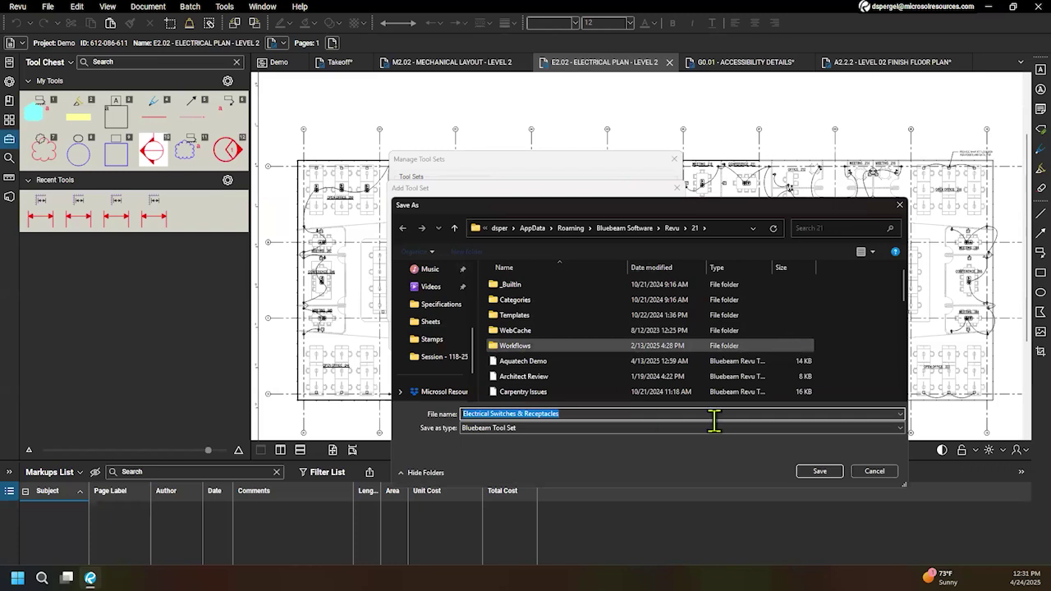
{"action": "left_click", "coordinate": [819, 471]}
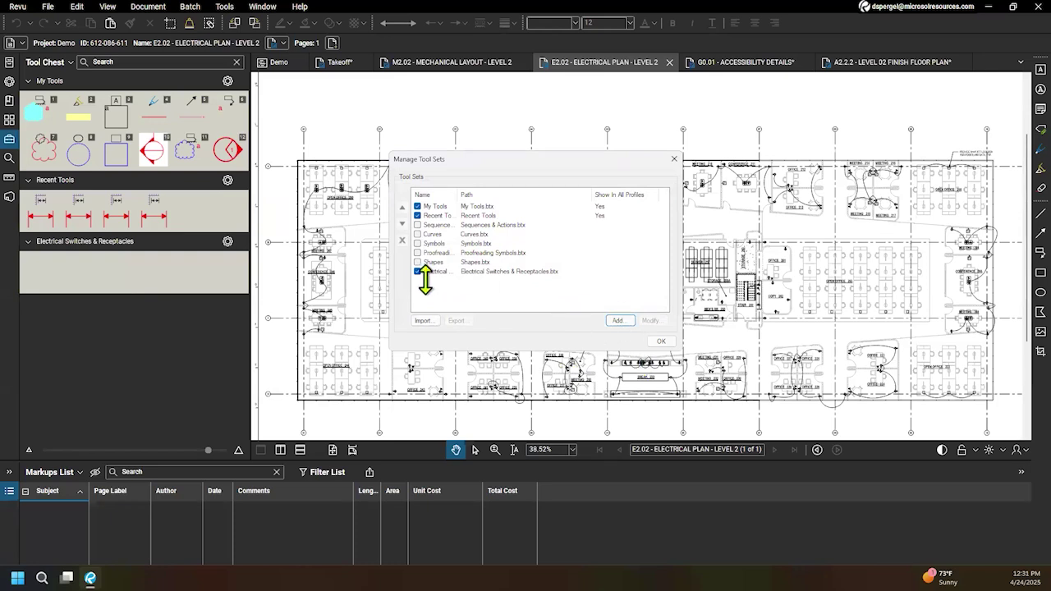
{"action": "left_click", "coordinate": [661, 342]}
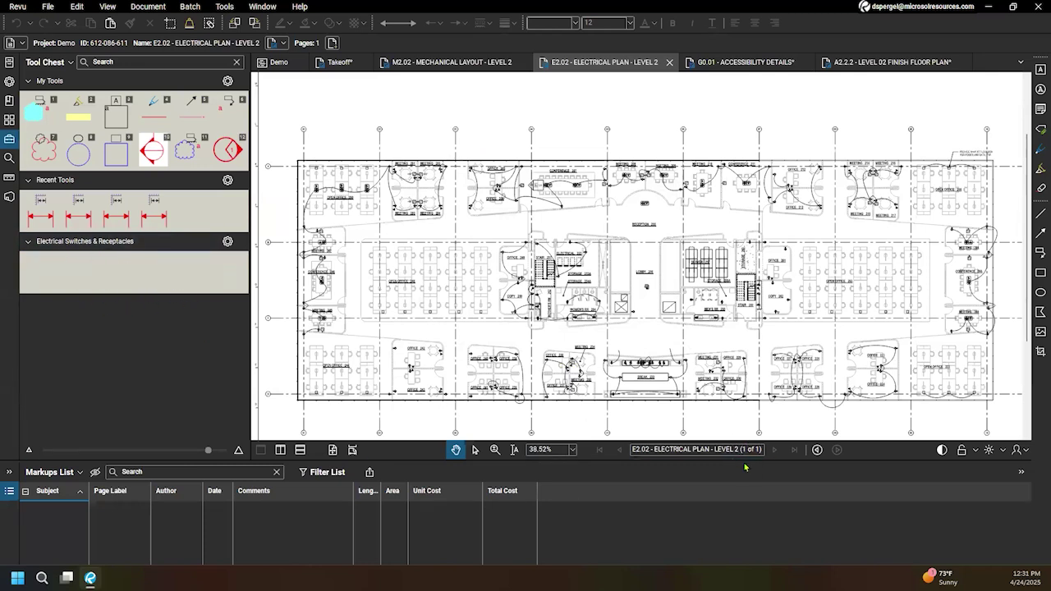
Step: Shrink the Markups List and start a Count measurement near the symbols between Men's RR 258 and Copy 262
{"action": "left_click_drag", "start_coordinate": [741, 474], "coordinate": [741, 489]}
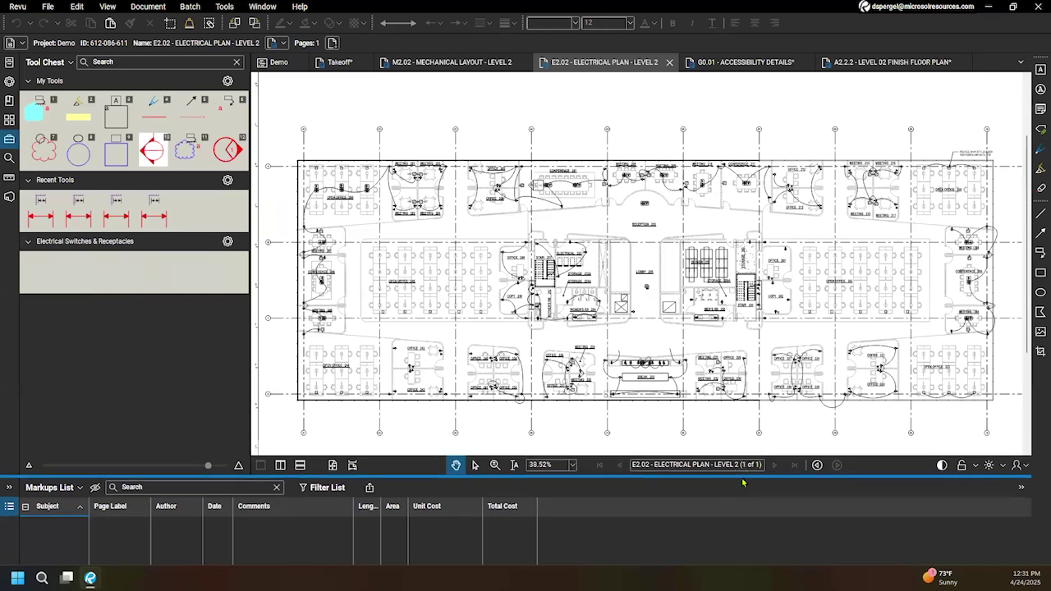
{"action": "left_click_drag", "start_coordinate": [784, 365], "coordinate": [738, 345]}
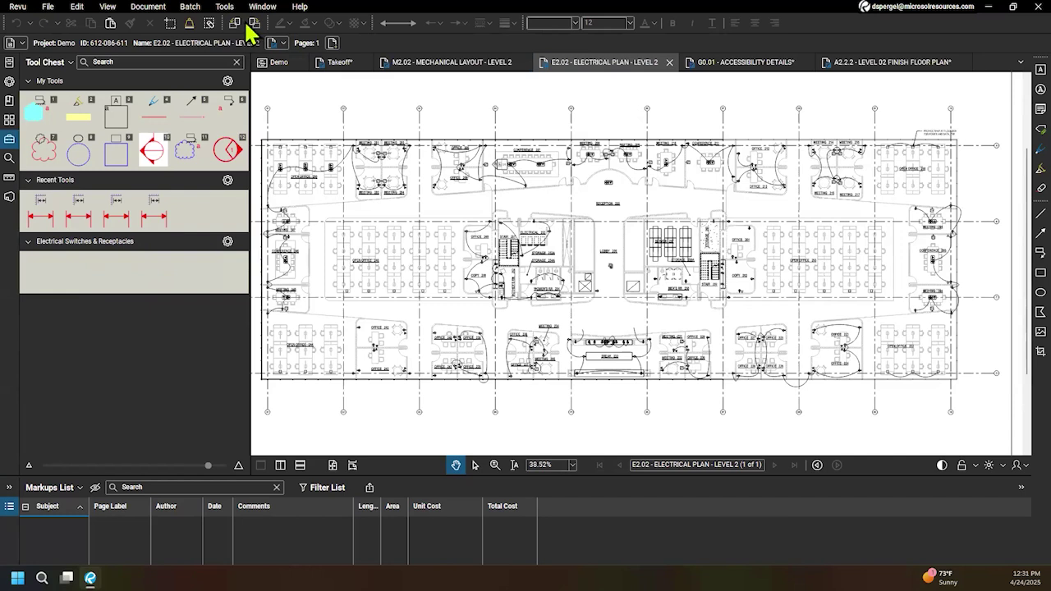
{"action": "left_click", "coordinate": [225, 8]}
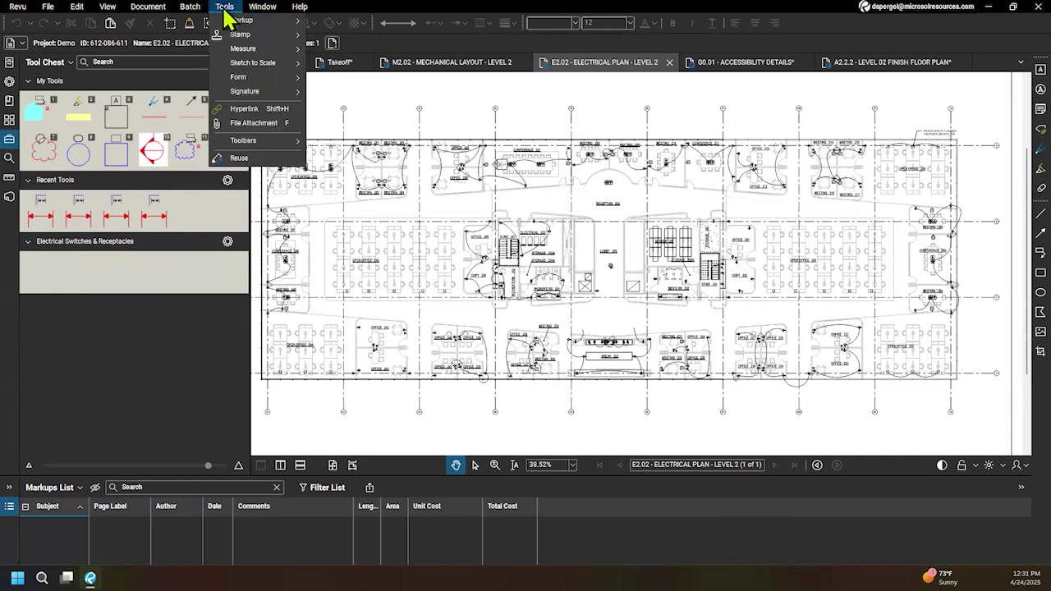
{"action": "mouse_move", "coordinate": [247, 50]}
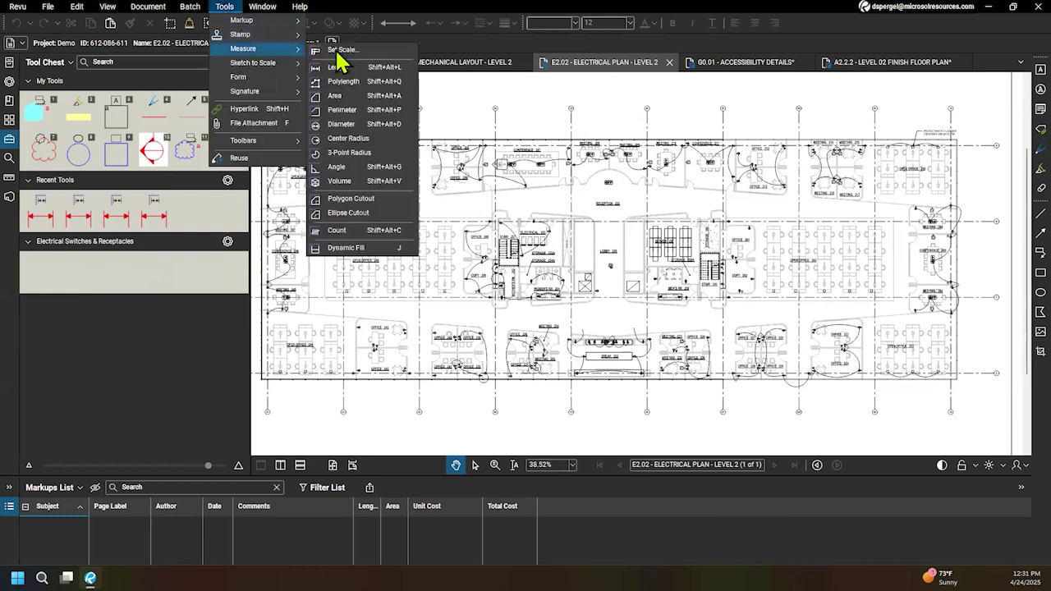
{"action": "left_click", "coordinate": [355, 232]}
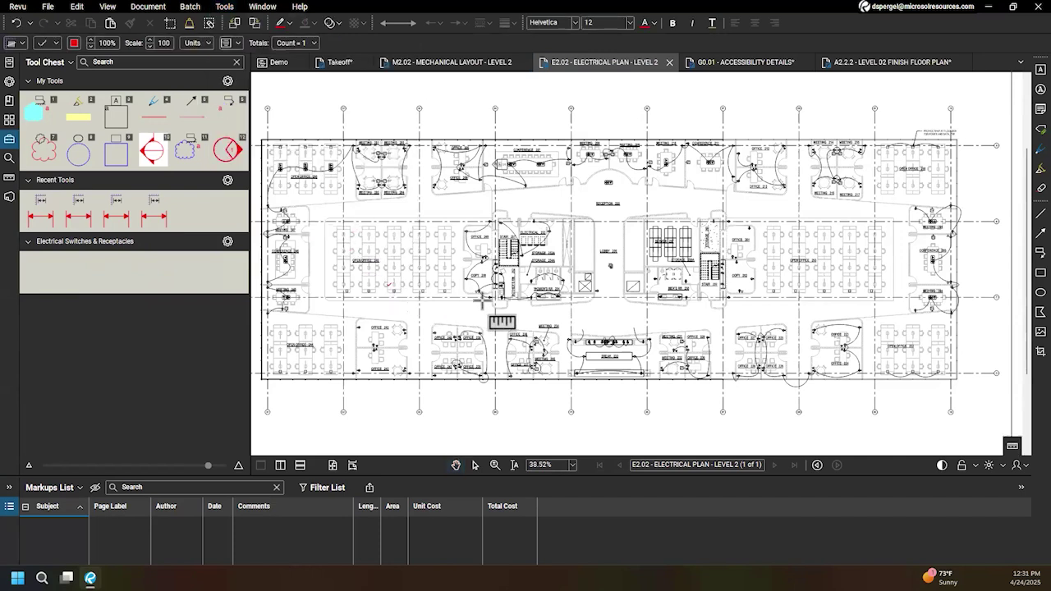
{"action": "left_click", "coordinate": [573, 293]}
{"action": "scroll", "coordinate": [579, 292], "scroll_direction": "up", "scroll_amount": 3}
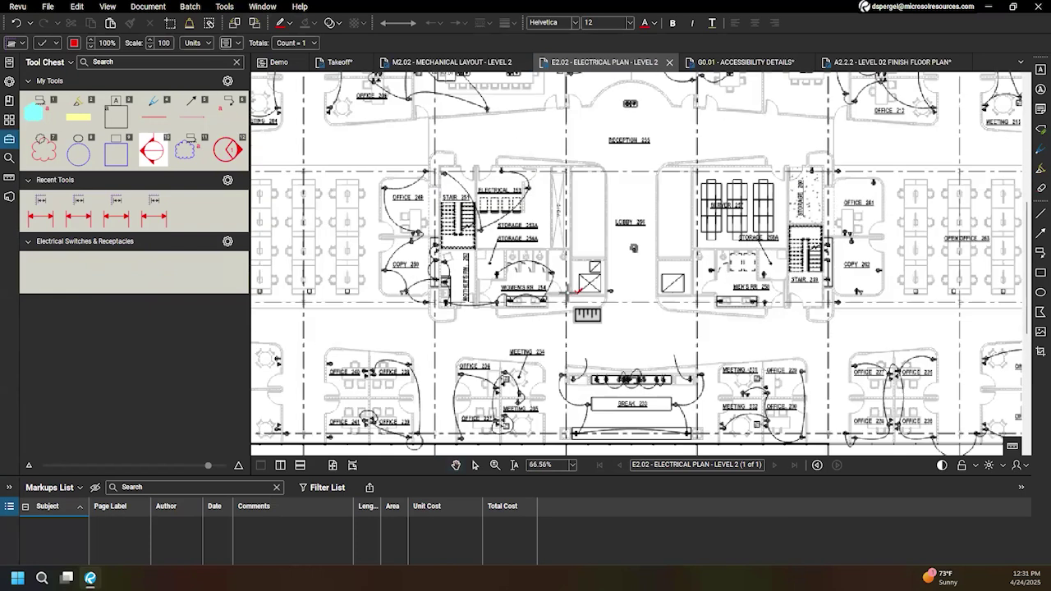
{"action": "scroll", "coordinate": [743, 333], "scroll_direction": "up", "scroll_amount": 1}
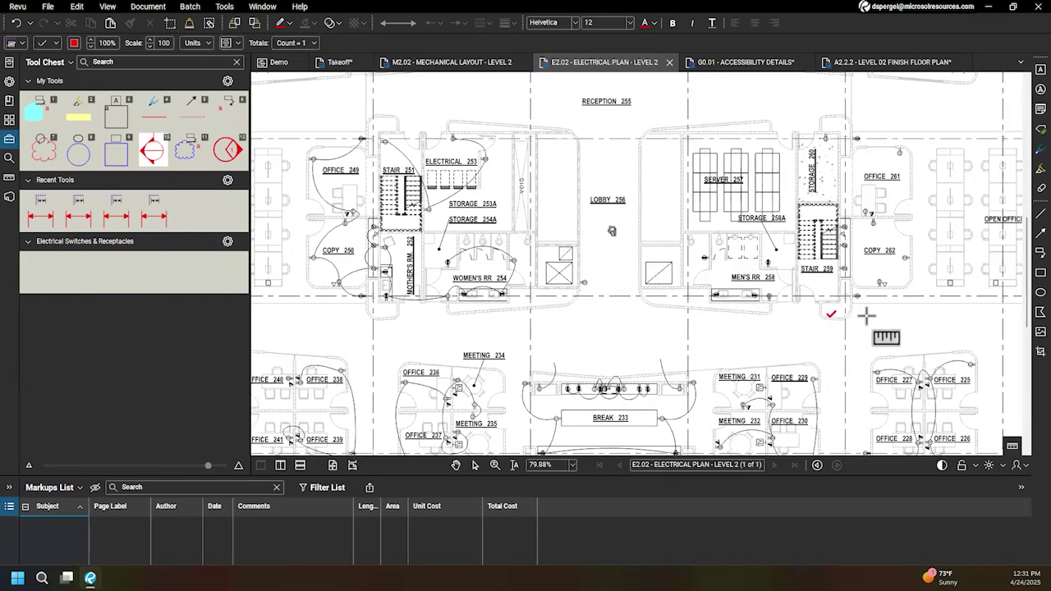
{"action": "scroll", "coordinate": [857, 314], "scroll_direction": "right", "scroll_amount": 3}
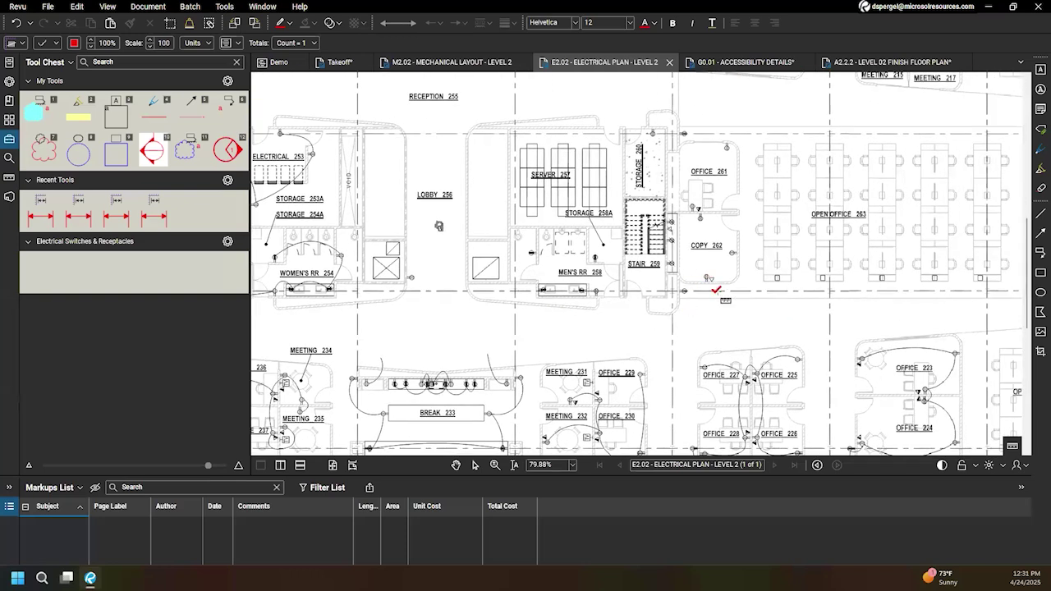
{"action": "scroll", "coordinate": [710, 289], "scroll_direction": "up", "scroll_amount": 2}
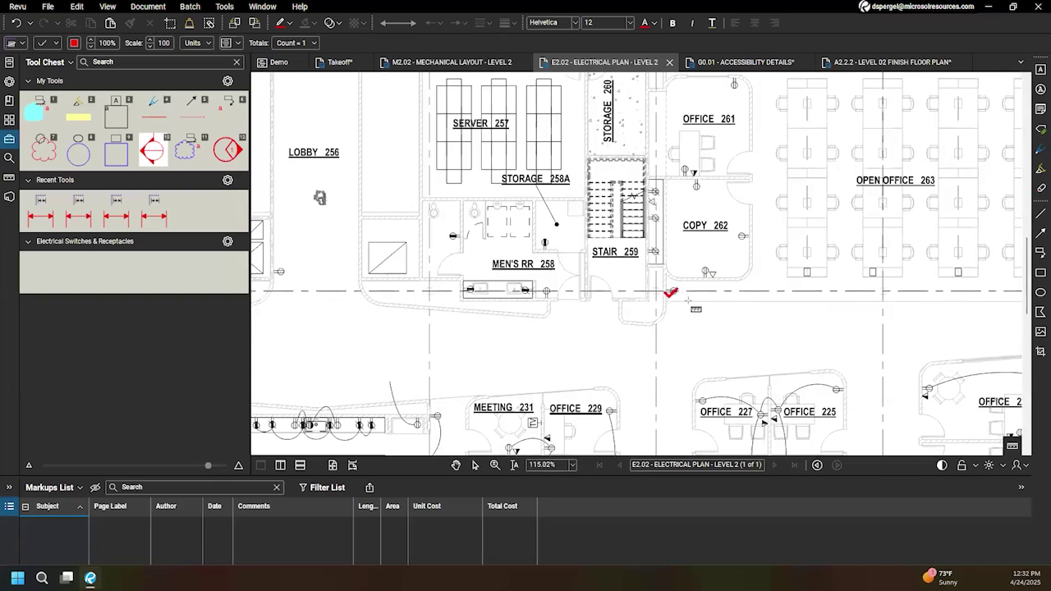
{"action": "scroll", "coordinate": [685, 294], "scroll_direction": "up", "scroll_amount": 1}
{"action": "scroll", "coordinate": [686, 296], "scroll_direction": "up", "scroll_amount": 1}
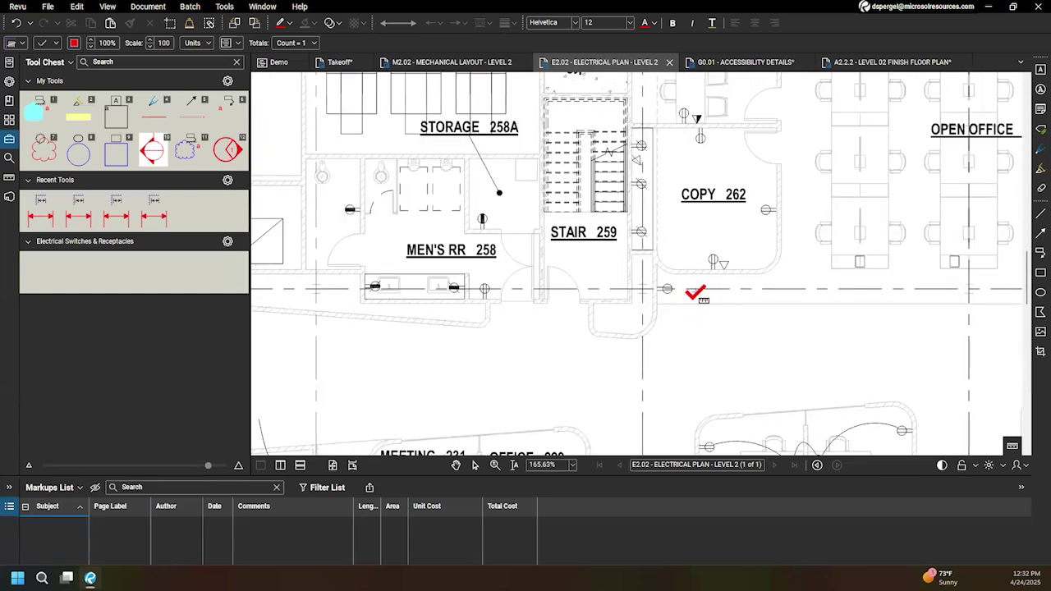
Step: Set the count symbol to a triangle and its color to cyan
{"action": "left_click", "coordinate": [56, 44]}
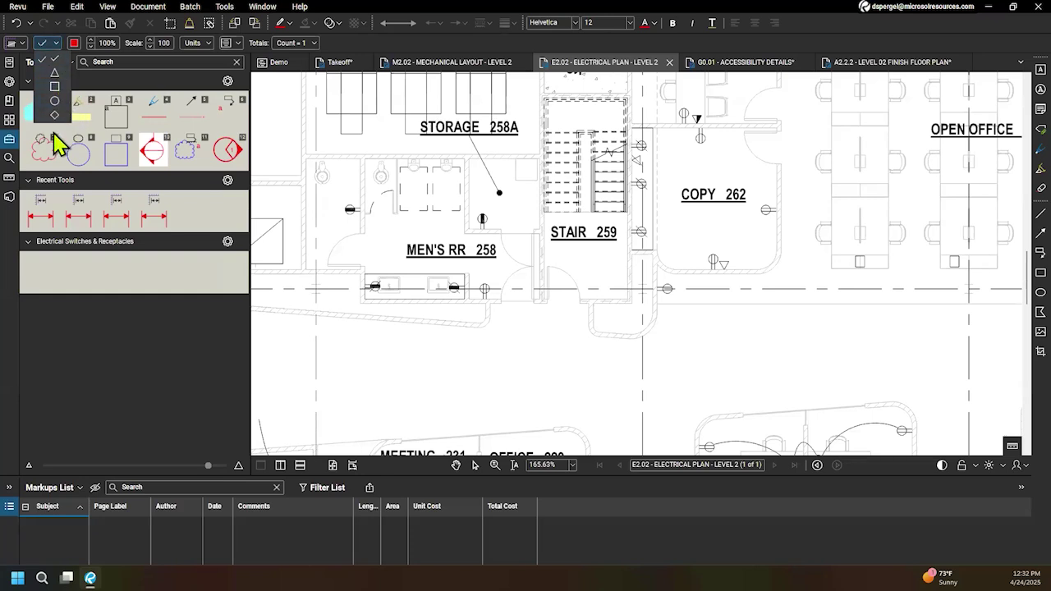
{"action": "left_click", "coordinate": [55, 73]}
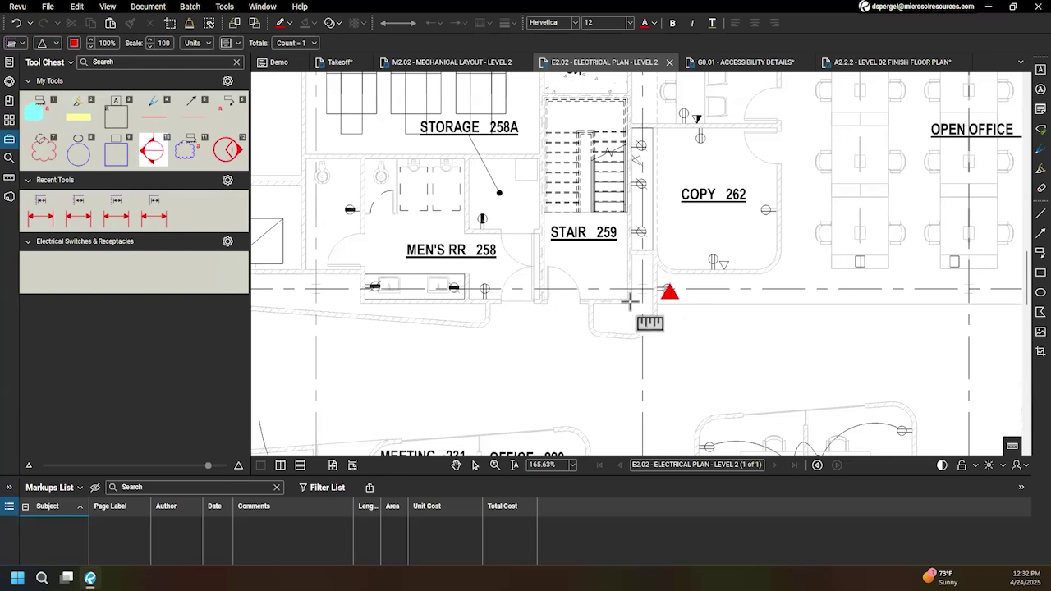
{"action": "left_click", "coordinate": [75, 44]}
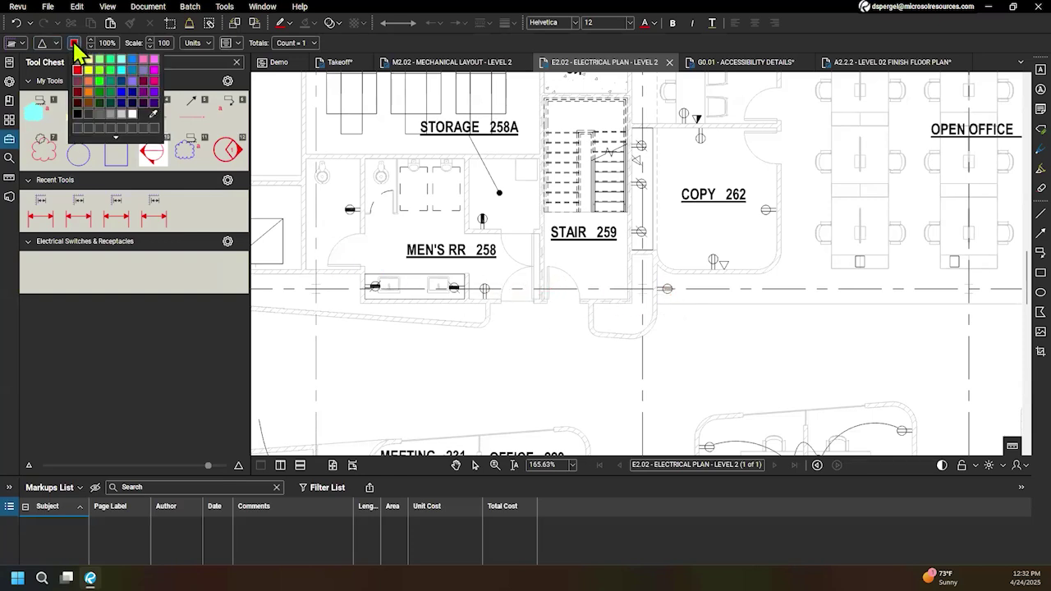
{"action": "left_click", "coordinate": [122, 72]}
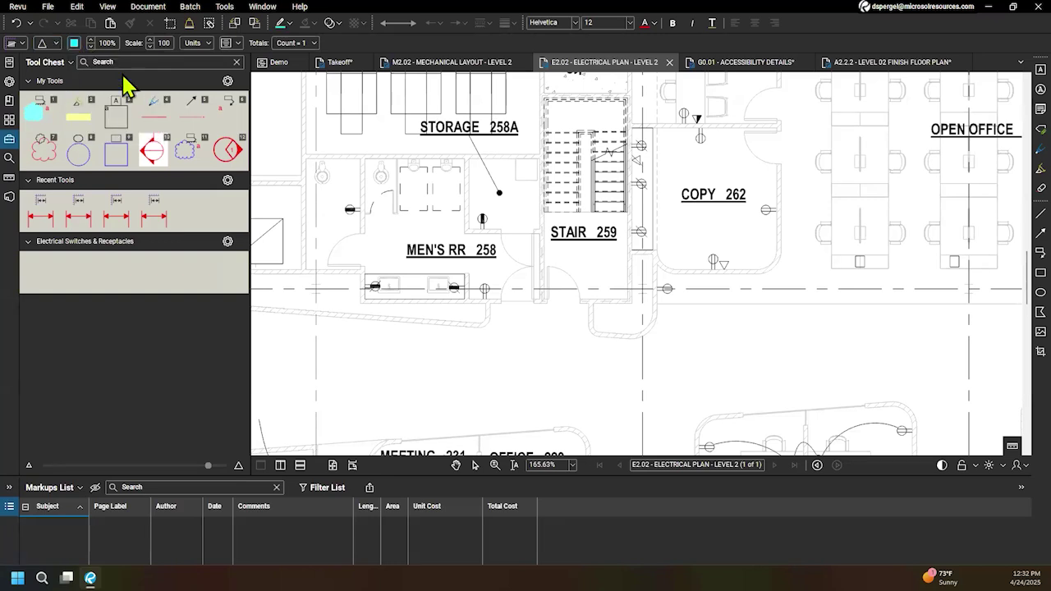
{"action": "left_click", "coordinate": [308, 244]}
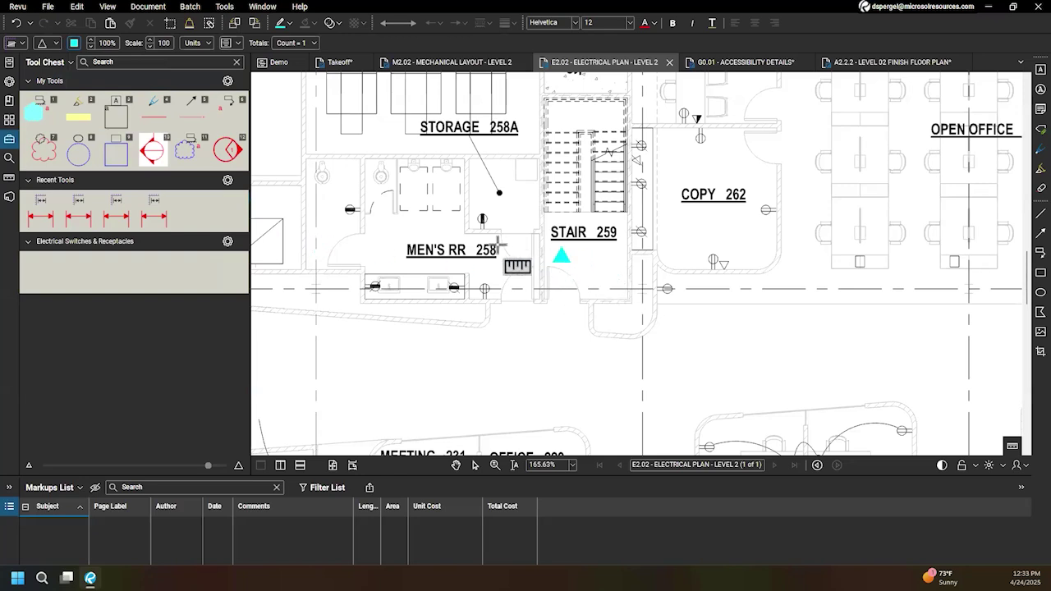
Step: Count the symbol beside the Men's RR 258 sinks and the one just below Copy 262, and finish the count
{"action": "scroll", "coordinate": [612, 304], "scroll_direction": "up", "scroll_amount": 3}
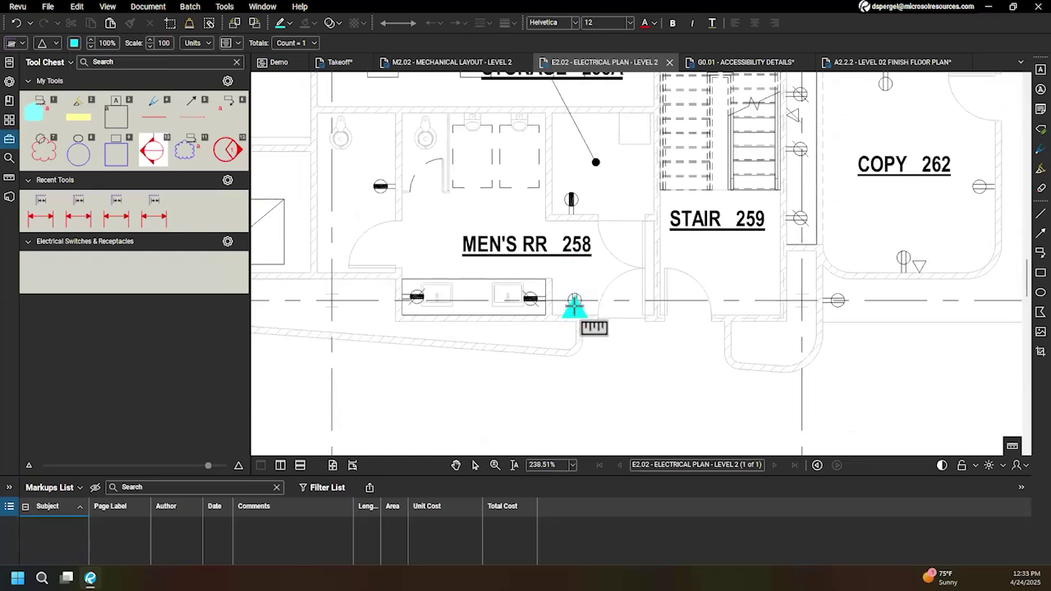
{"action": "left_click", "coordinate": [574, 307]}
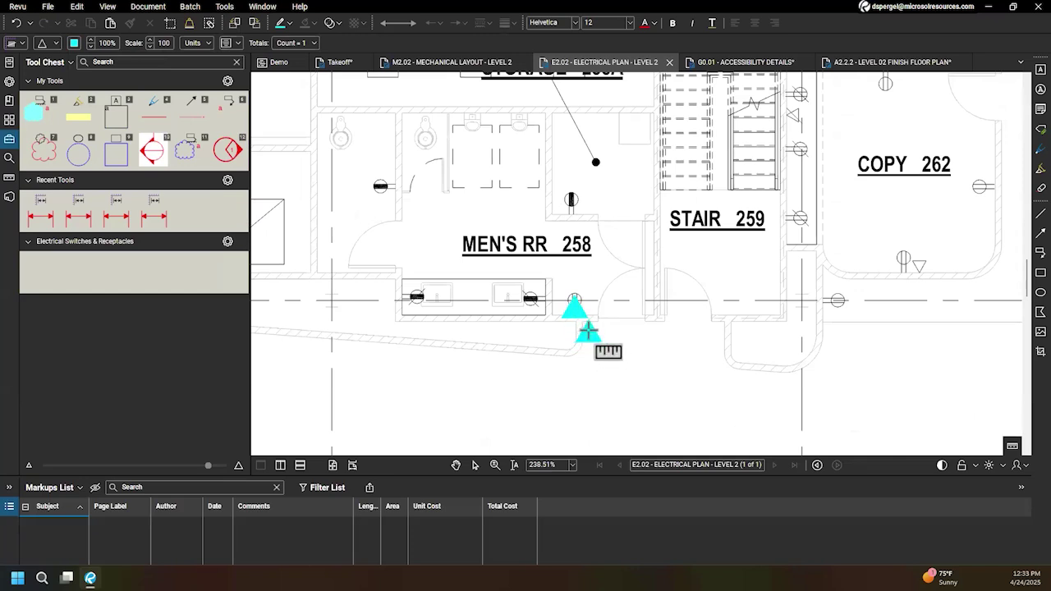
{"action": "left_click", "coordinate": [836, 301]}
{"action": "key", "text": "Return"}
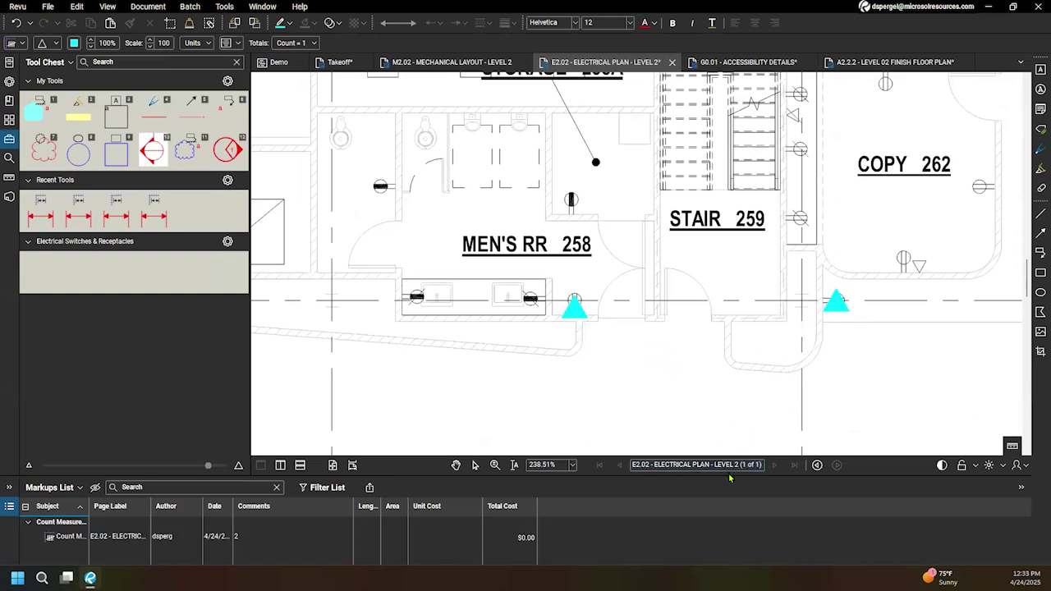
Step: Enlarge the Markups List, widen its Subject column and rename the count measurement's subject to Switch Type 1
{"action": "left_click_drag", "start_coordinate": [732, 474], "coordinate": [731, 423]}
{"action": "left_click_drag", "start_coordinate": [89, 458], "coordinate": [136, 457]}
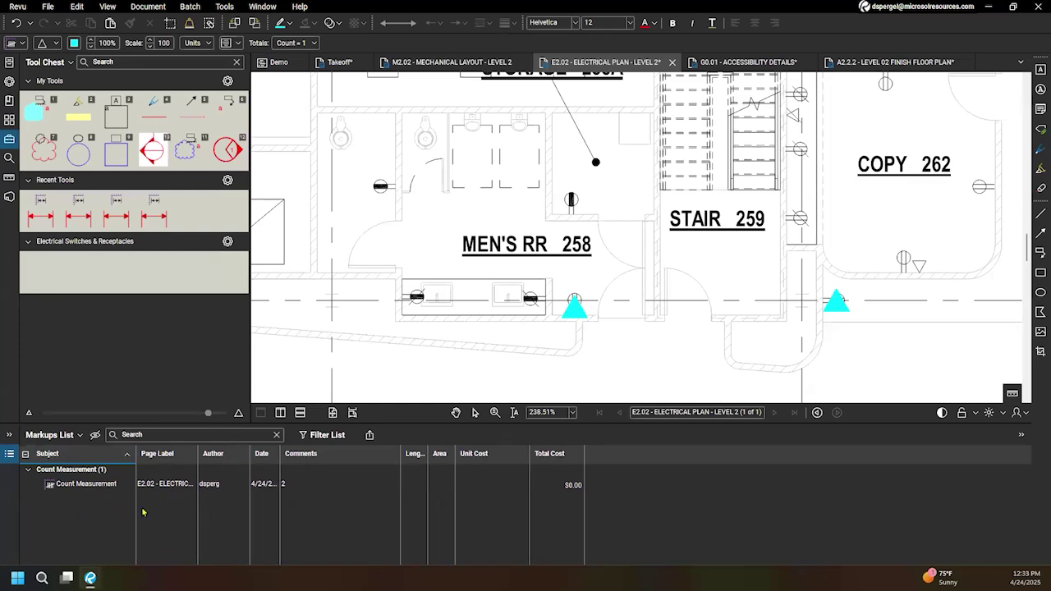
{"action": "left_click", "coordinate": [82, 486]}
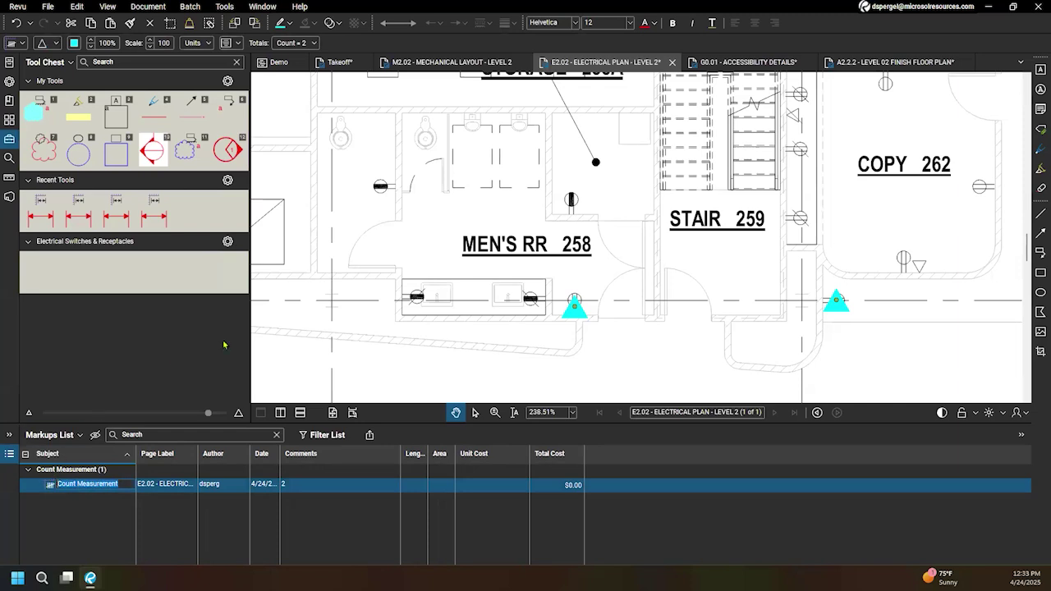
{"action": "type", "text": "Switc"}
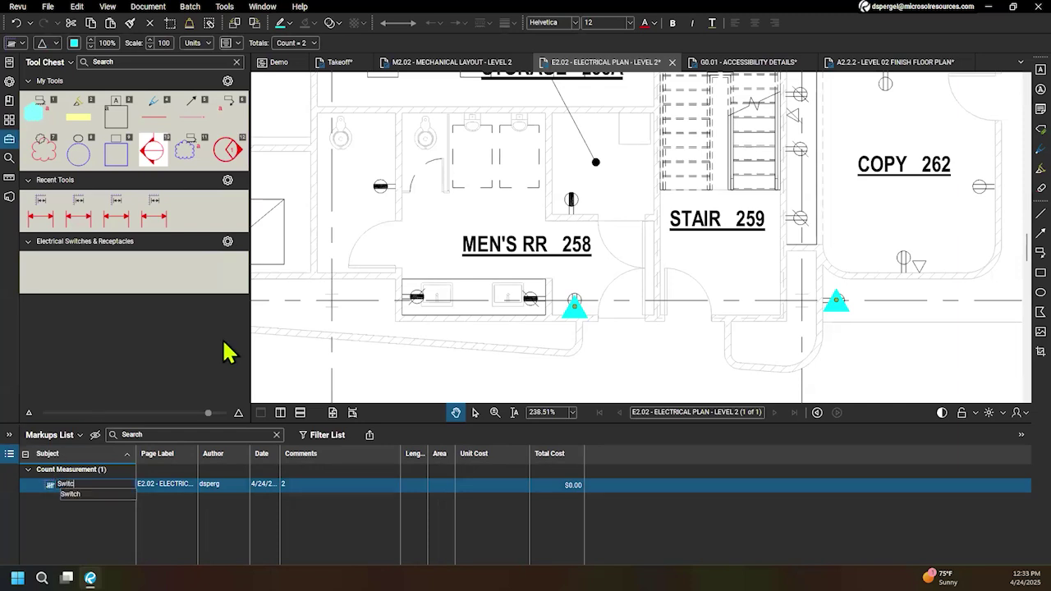
{"action": "type", "text": "h 1"}
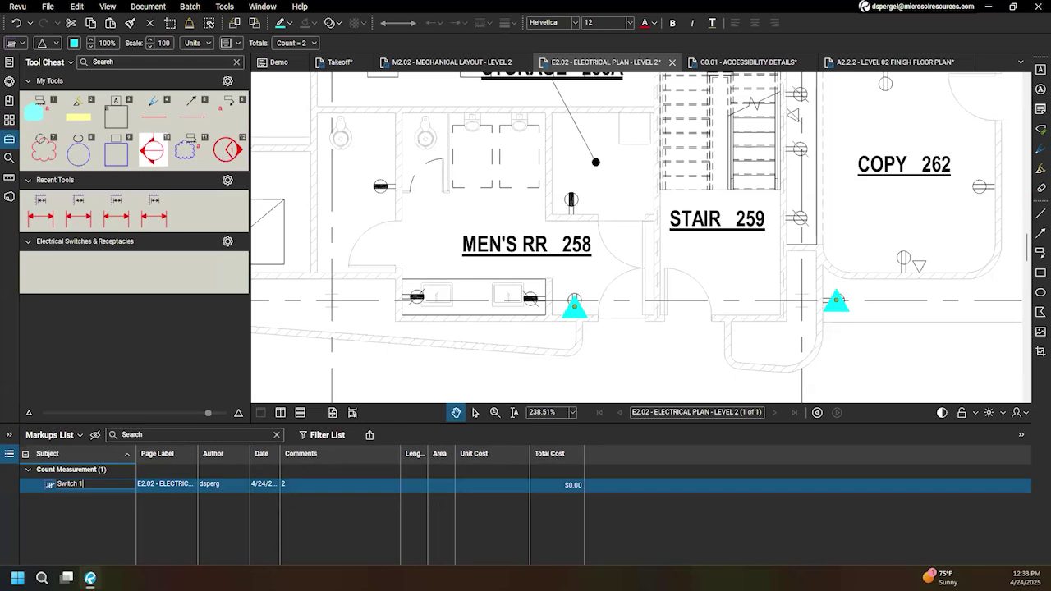
{"action": "key", "text": "BackSpace"}
{"action": "type", "text": "Type 1"}
{"action": "key", "text": "Return"}
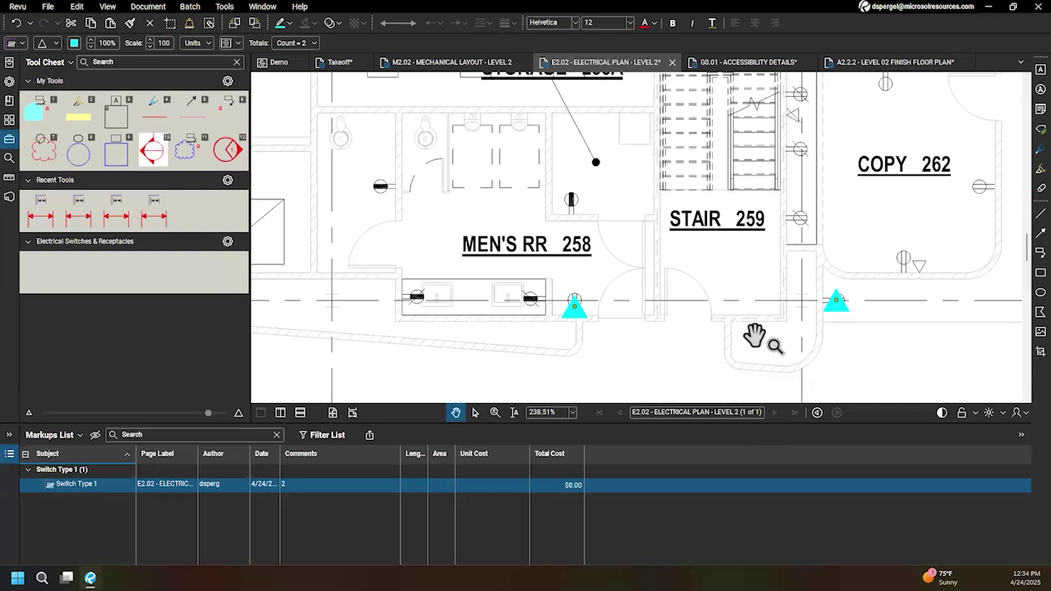
Step: Copy the Switch Type 1 count, paste it near Copy 262 and move it onto the symbol at that room's lower wall
{"action": "left_click_drag", "start_coordinate": [854, 349], "coordinate": [677, 336]}
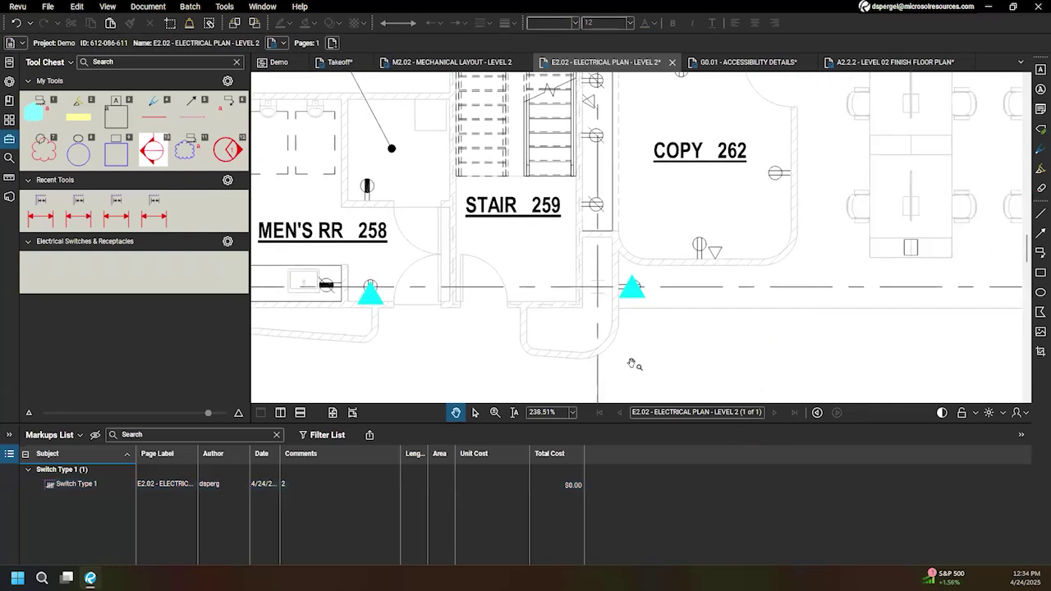
{"action": "left_click", "coordinate": [635, 292]}
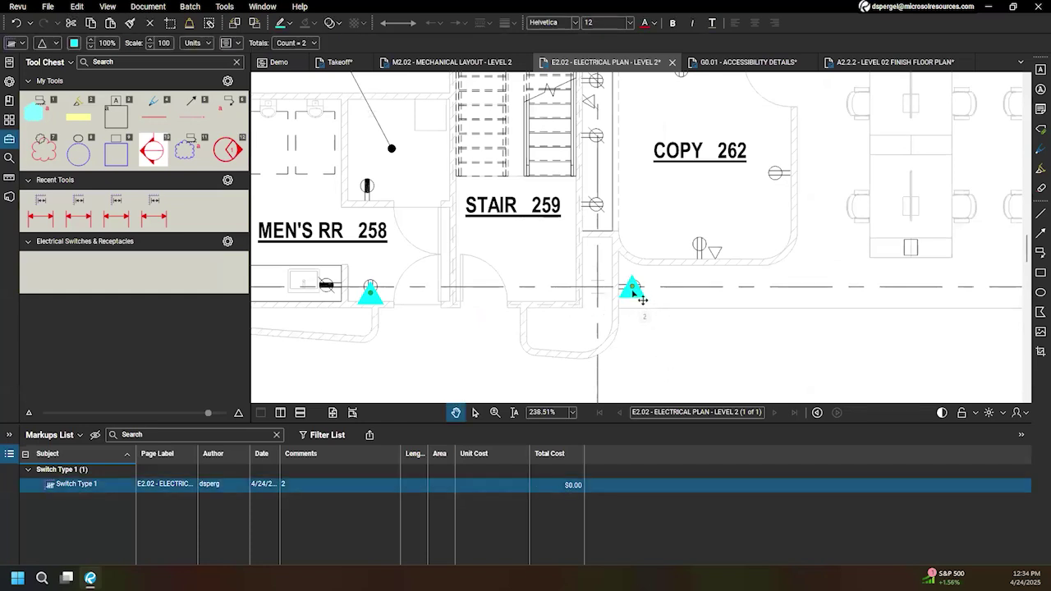
{"action": "right_click", "coordinate": [635, 296]}
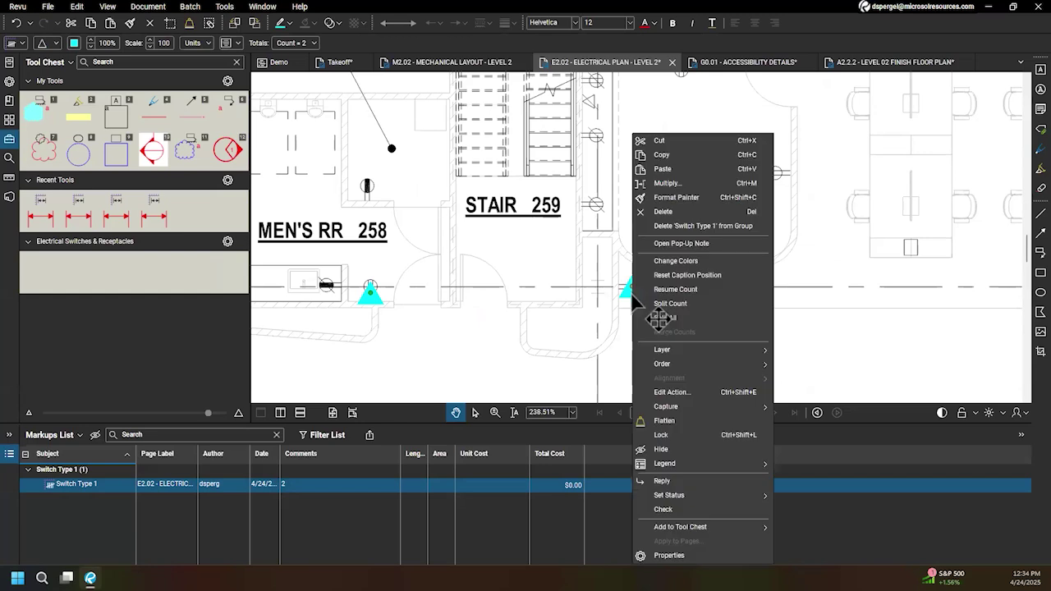
{"action": "left_click", "coordinate": [709, 160]}
{"action": "left_click", "coordinate": [800, 259]}
{"action": "left_click_drag", "start_coordinate": [799, 258], "coordinate": [777, 272]}
{"action": "right_click", "coordinate": [777, 274]}
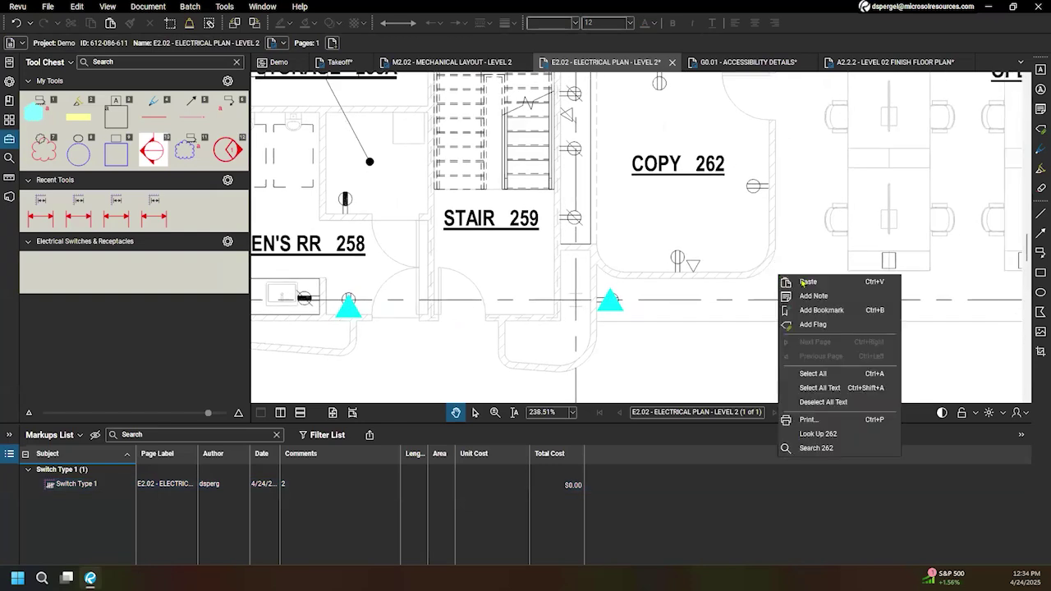
{"action": "left_click", "coordinate": [826, 279]}
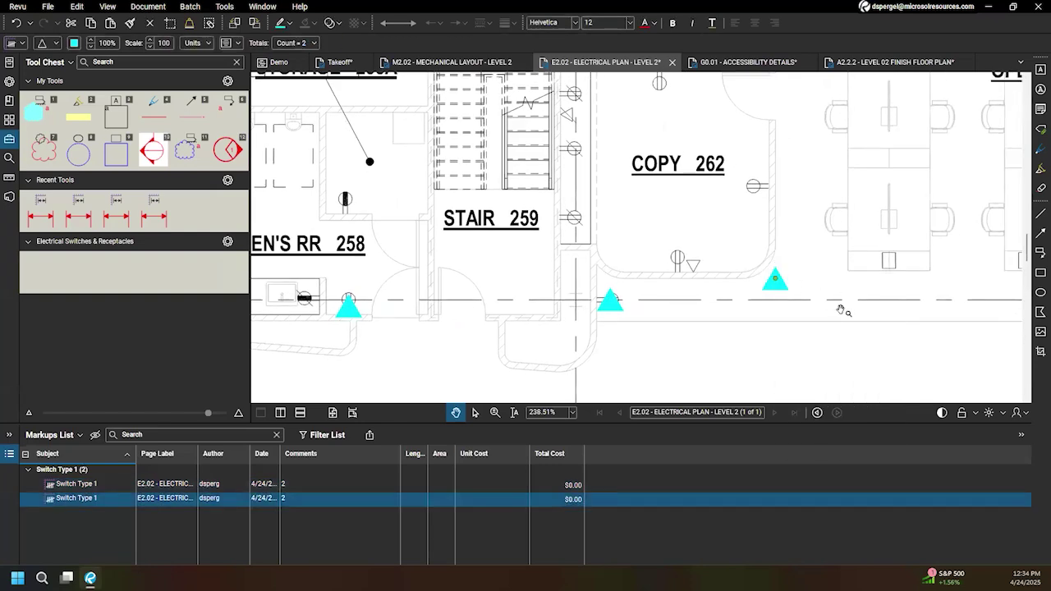
{"action": "left_click_drag", "start_coordinate": [776, 280], "coordinate": [677, 265]}
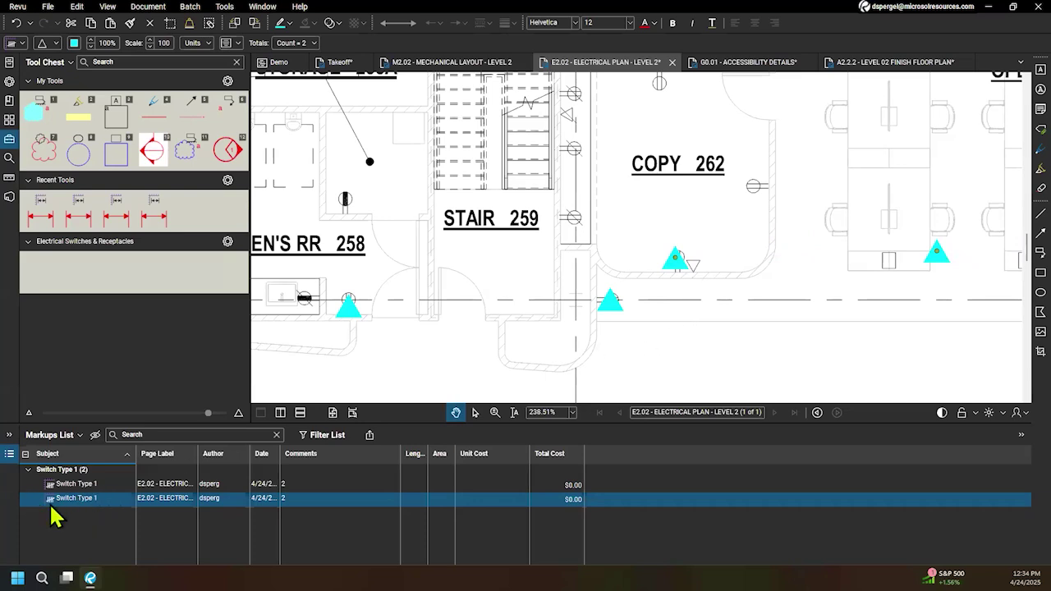
Step: Rename the pasted count's subject to Switch Type 2
{"action": "left_click", "coordinate": [101, 500]}
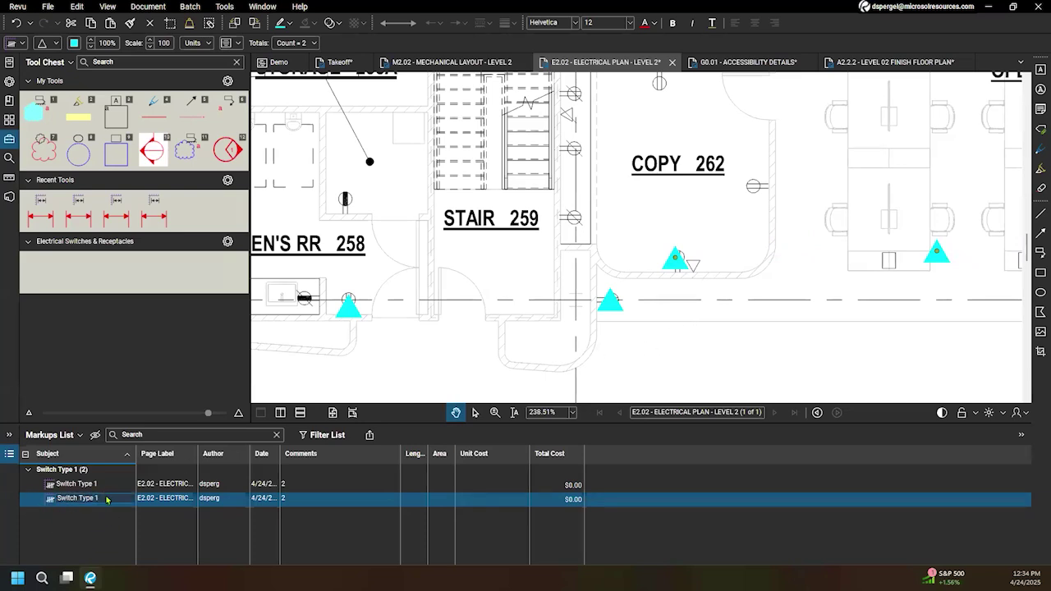
{"action": "key", "text": "BackSpace"}
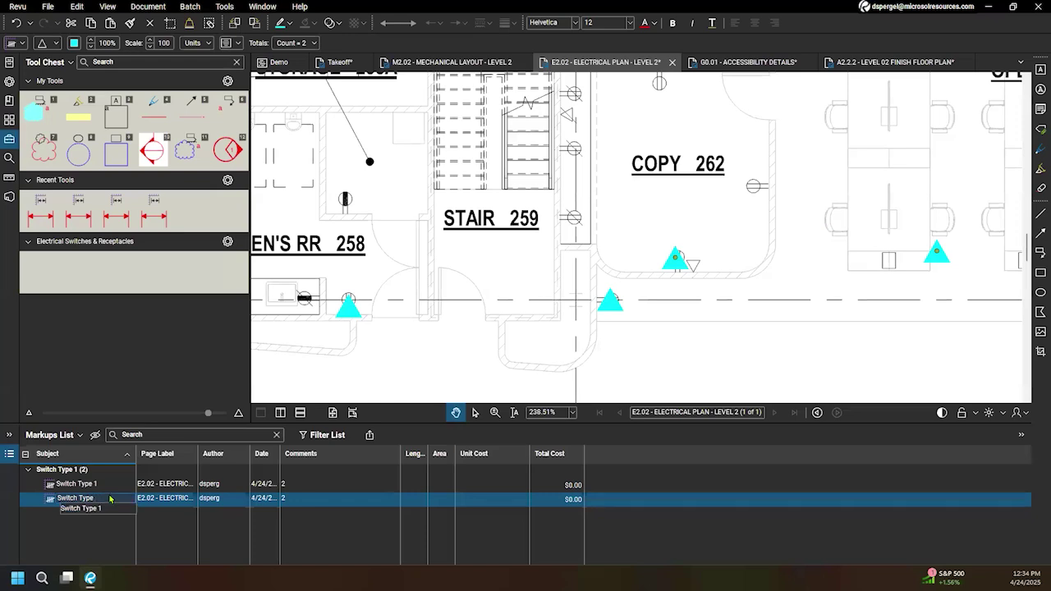
{"action": "type", "text": "2"}
{"action": "key", "text": "Return"}
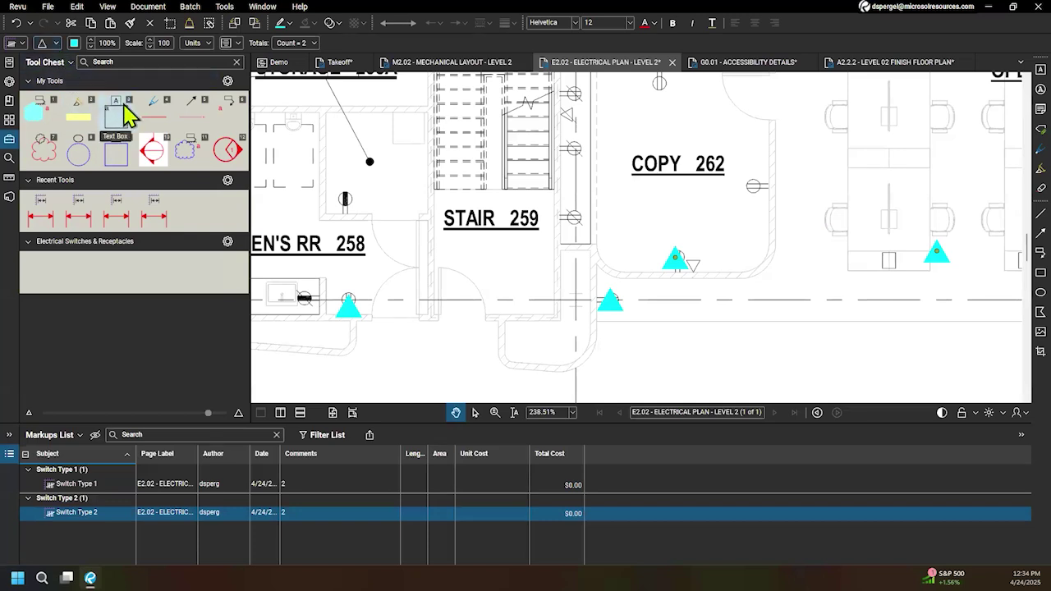
Step: Change the color of the Switch Type 2 count triangles to dark blue
{"action": "left_click", "coordinate": [75, 45]}
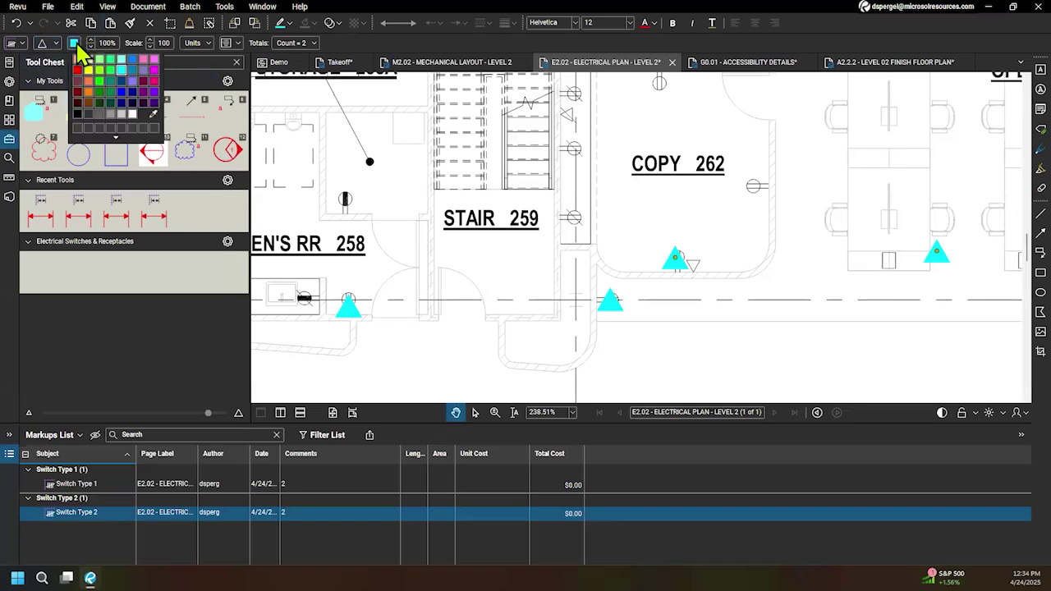
{"action": "left_click", "coordinate": [122, 85]}
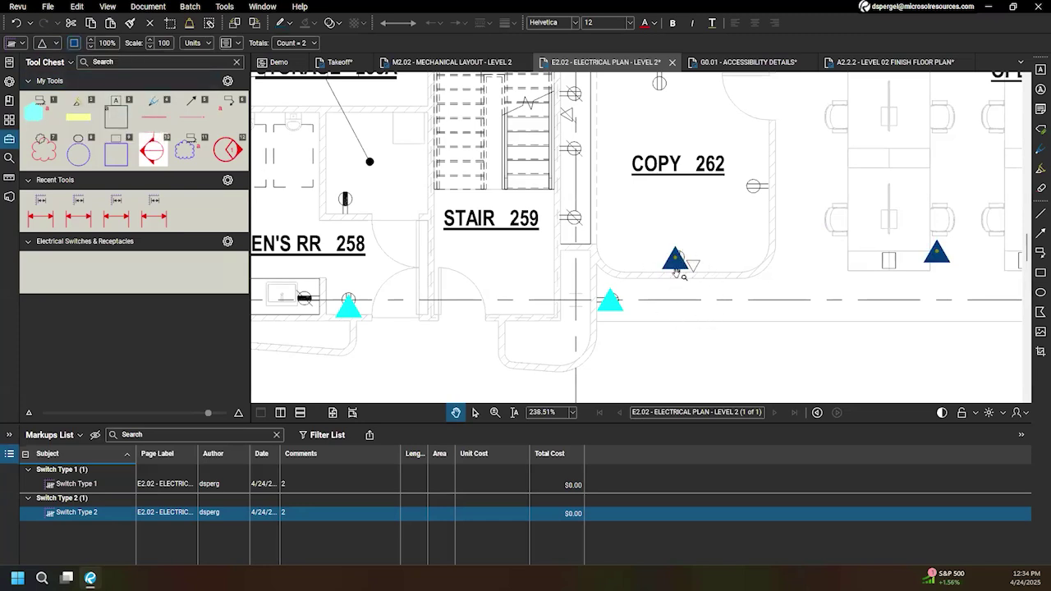
{"action": "scroll", "coordinate": [717, 282], "scroll_direction": "down", "scroll_amount": 3}
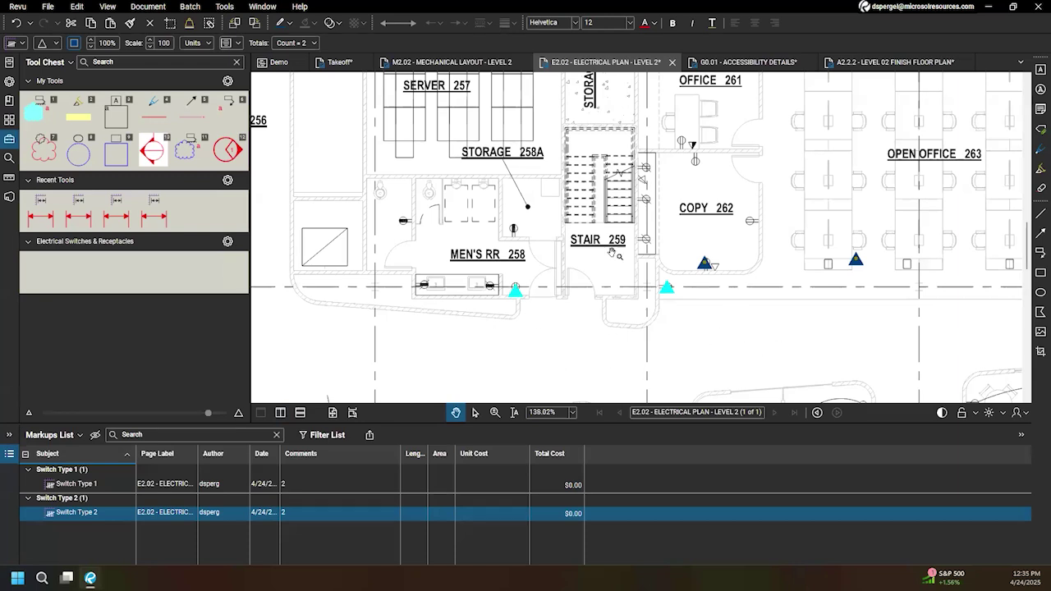
Step: Paste another Switch Type 1 count and move it so its triangles sit near Men's RR 258 and Storage 258A
{"action": "left_click_drag", "start_coordinate": [591, 169], "coordinate": [615, 222]}
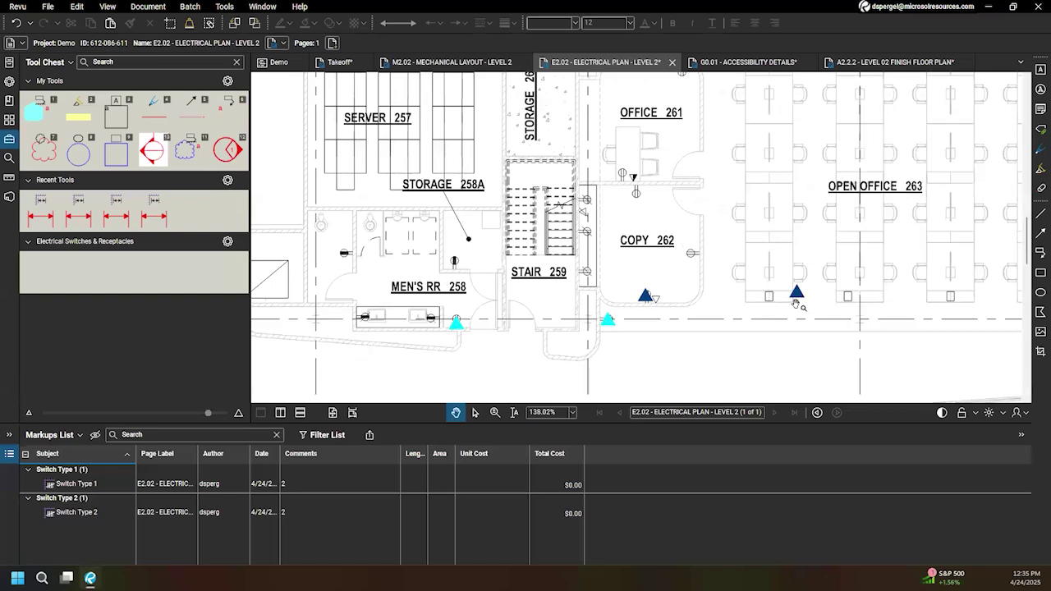
{"action": "key", "text": "ctrl+v"}
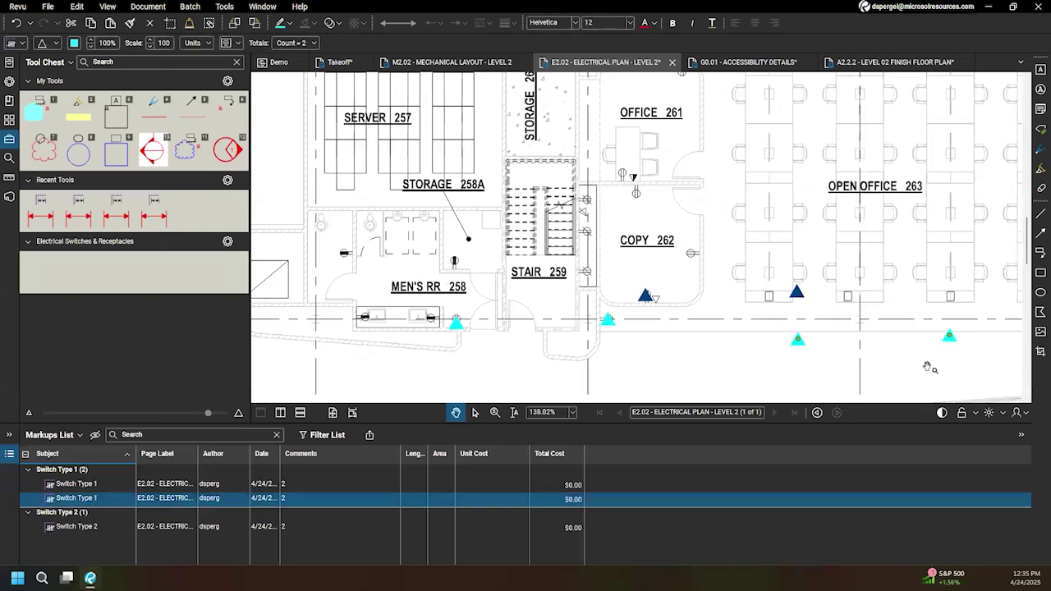
{"action": "key", "text": "ctrl+v"}
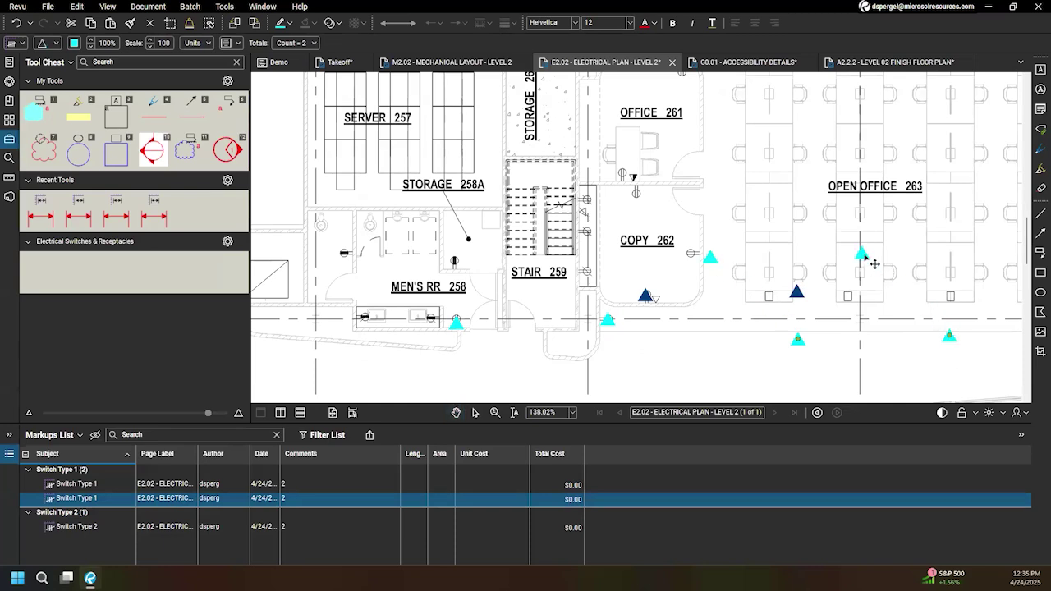
{"action": "mouse_move", "coordinate": [872, 261]}
{"action": "left_mouse_down"}
{"action": "mouse_move", "coordinate": [862, 243]}
{"action": "mouse_move", "coordinate": [662, 232]}
{"action": "mouse_move", "coordinate": [461, 262]}
{"action": "mouse_move", "coordinate": [465, 274]}
{"action": "mouse_move", "coordinate": [455, 248]}
{"action": "mouse_move", "coordinate": [586, 282]}
{"action": "left_mouse_up"}
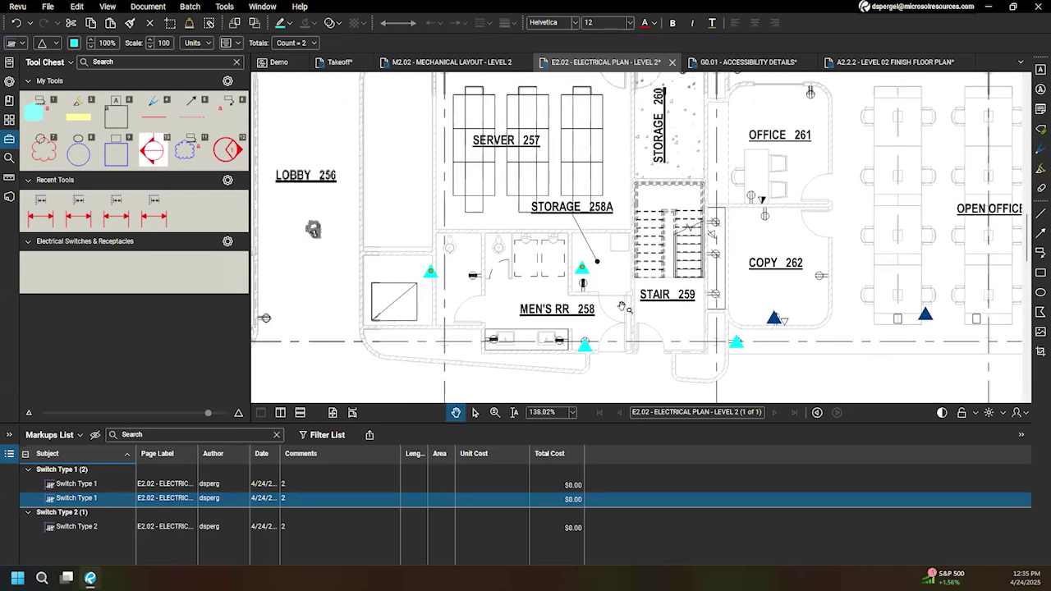
Step: Rename the newly pasted count's subject to Receptacle Type 1
{"action": "left_click", "coordinate": [92, 500]}
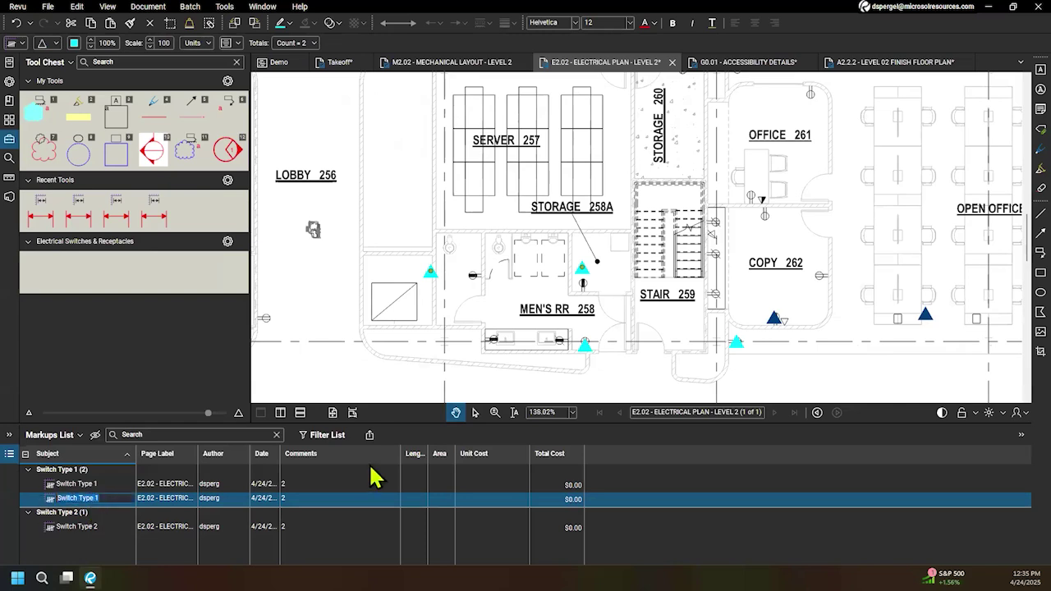
{"action": "type", "text": "Receptacle Type 1"}
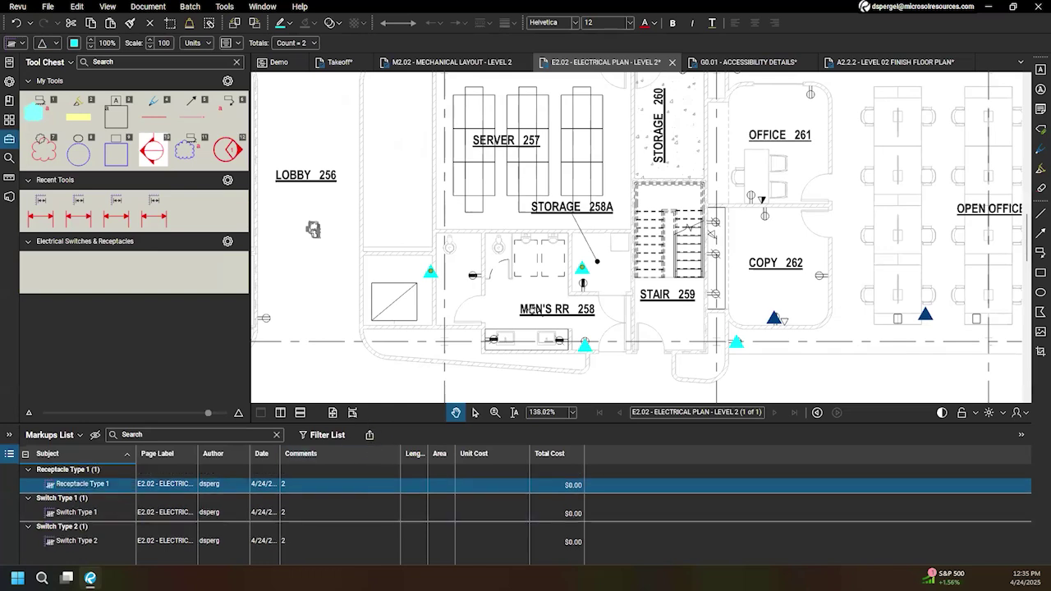
Step: Change the Receptacle Type 1 count symbol to a circle and shift the count down onto the receptacle below Storage 258A
{"action": "left_click", "coordinate": [56, 43]}
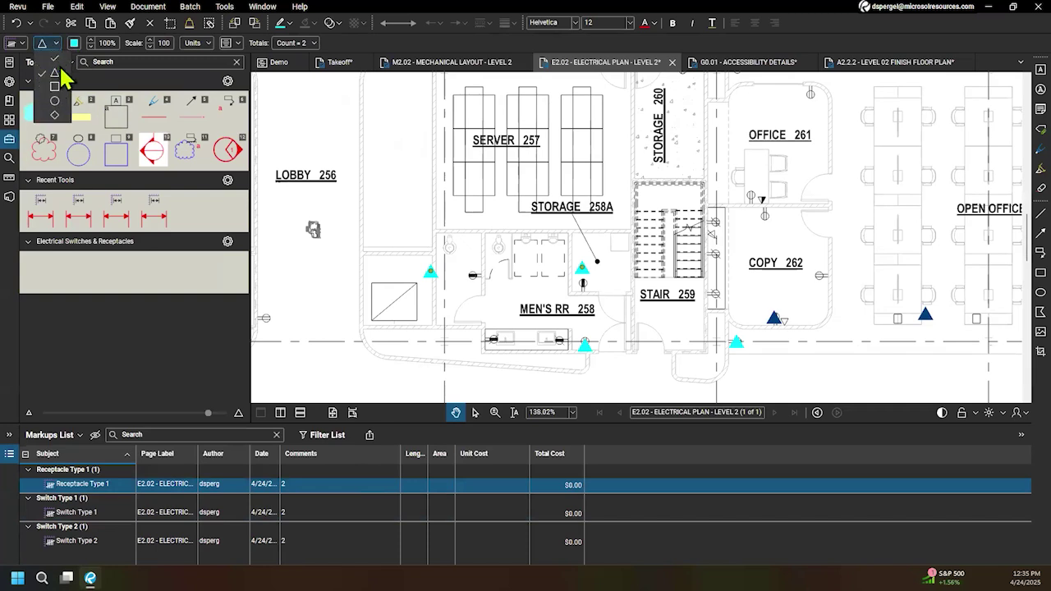
{"action": "left_click", "coordinate": [54, 100]}
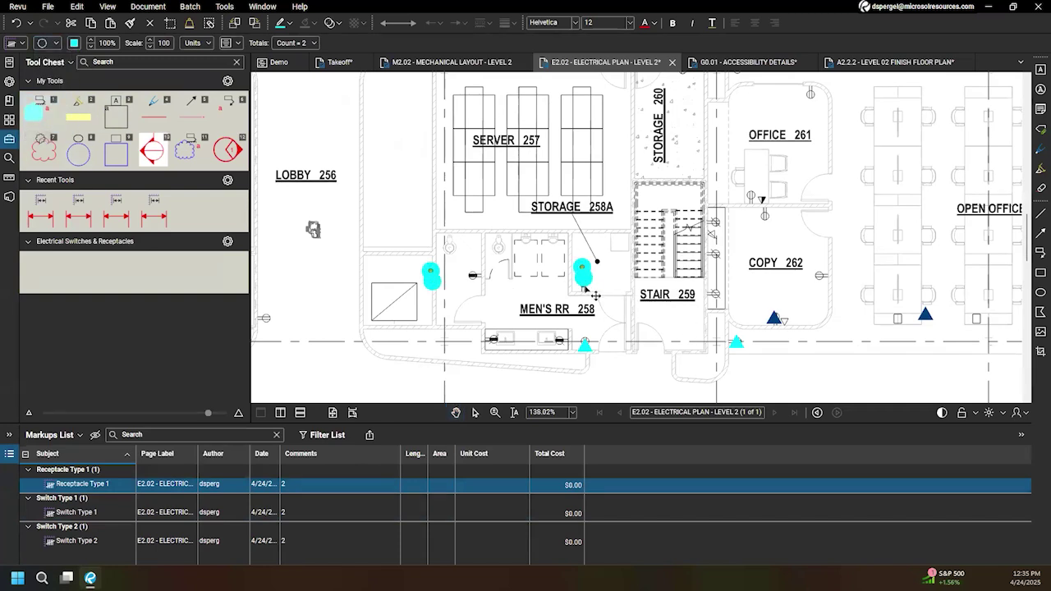
{"action": "key", "text": "Escape"}
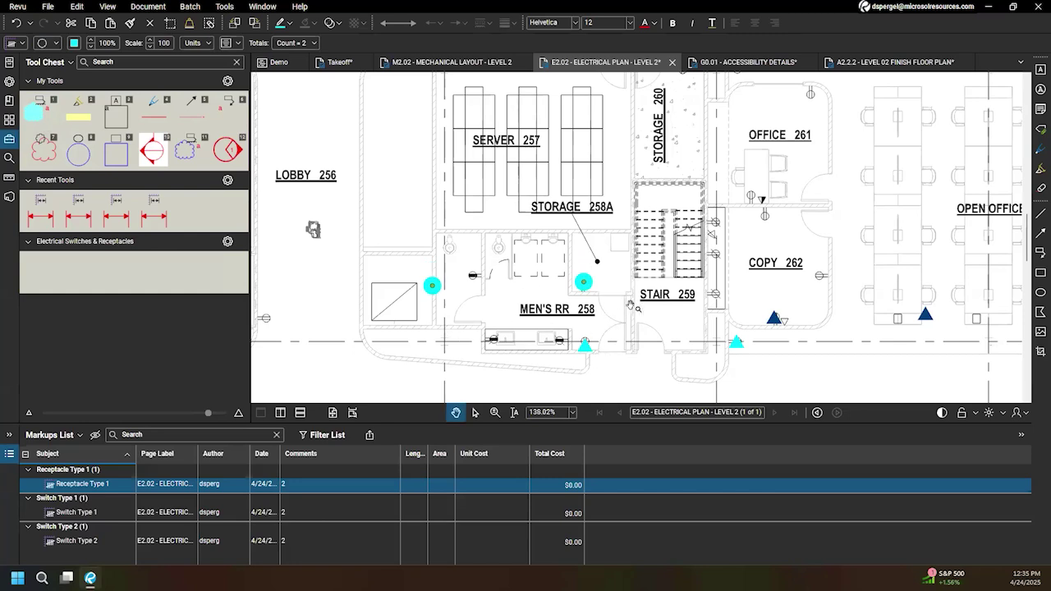
Step: Copy the Receptacle Type 1 count and paste it between Storage 258A and Copy 262
{"action": "right_click", "coordinate": [584, 283]}
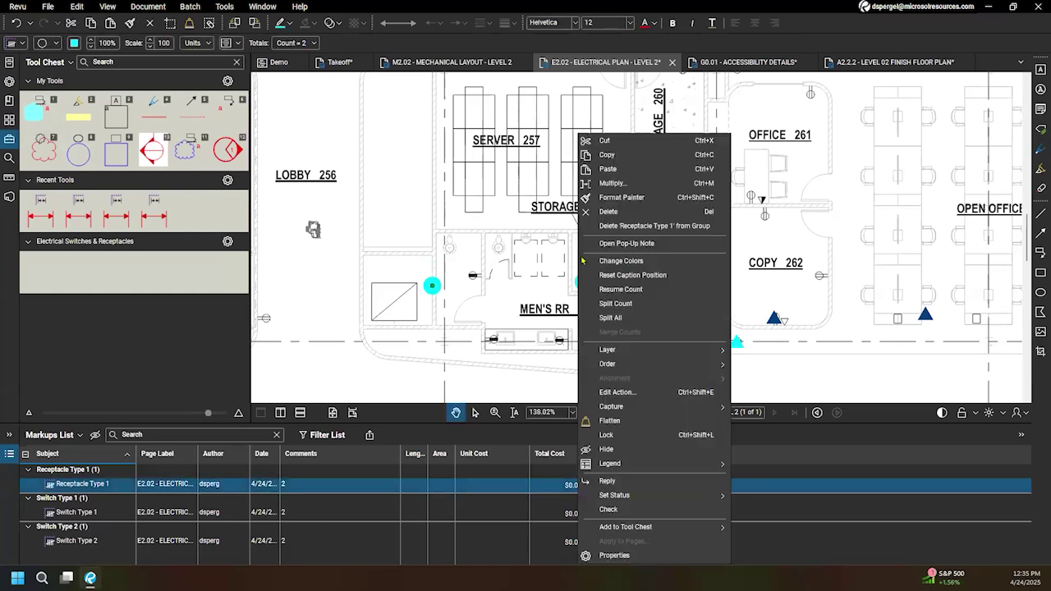
{"action": "left_click", "coordinate": [611, 155]}
{"action": "left_click", "coordinate": [626, 232]}
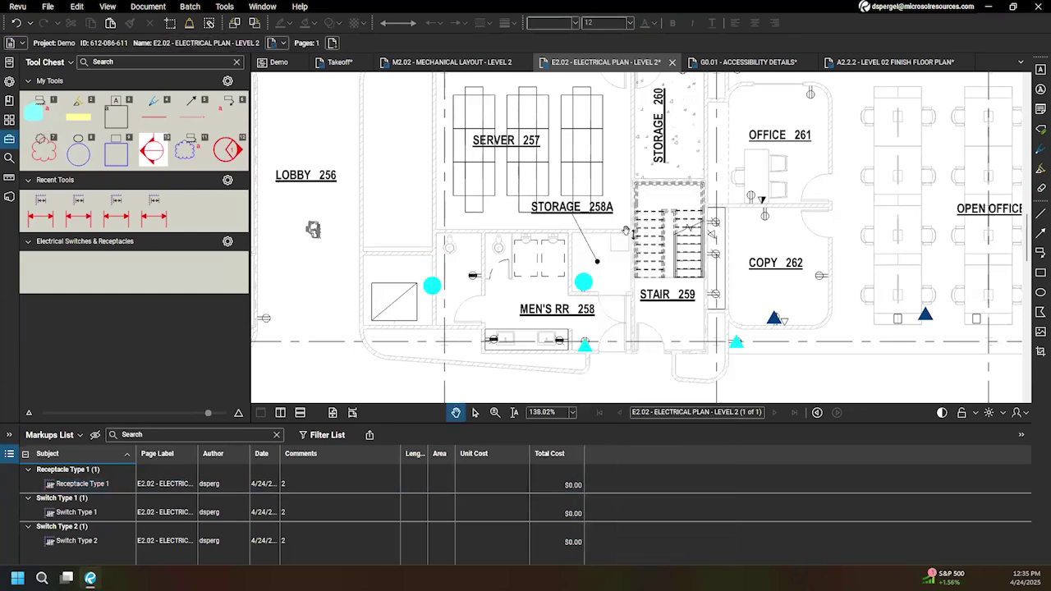
{"action": "key", "text": "ctrl+v"}
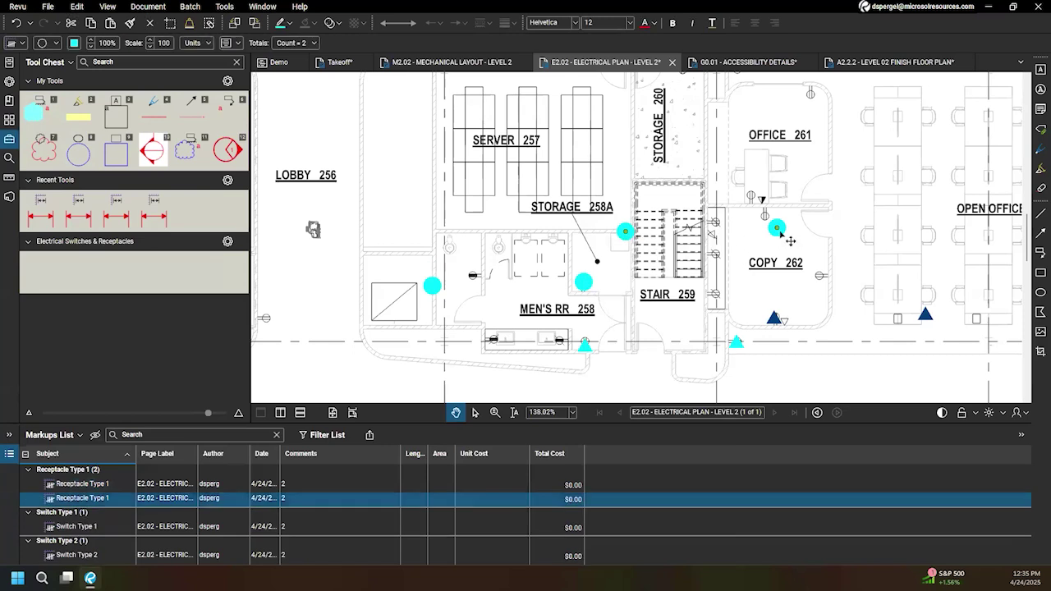
Step: Rename the pasted receptacle count's subject to Receptacle Type 2
{"action": "left_click", "coordinate": [119, 497]}
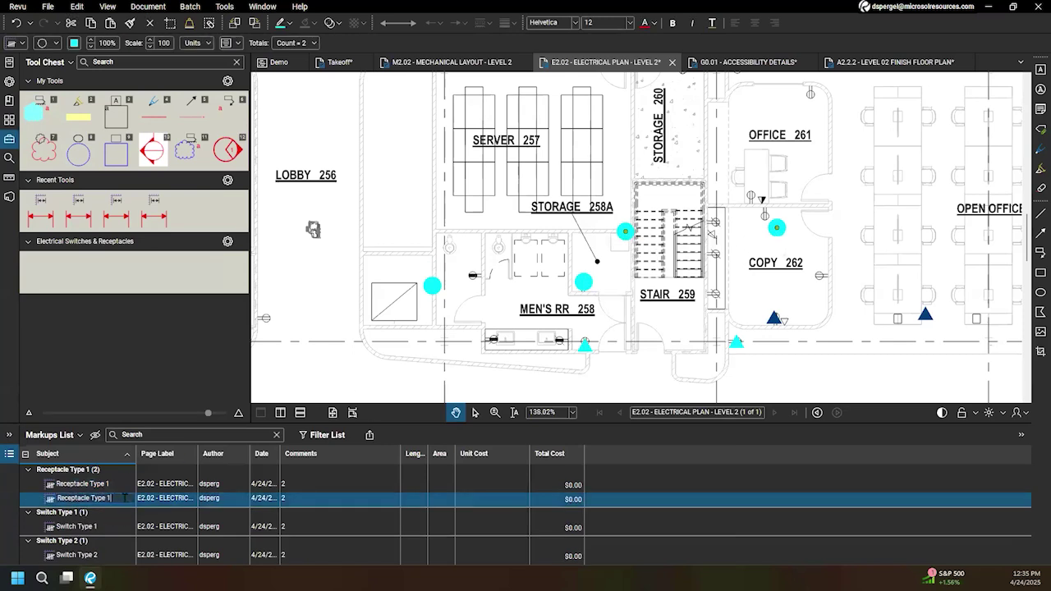
{"action": "key", "text": "BackSpace"}
{"action": "type", "text": "2"}
{"action": "key", "text": "Return"}
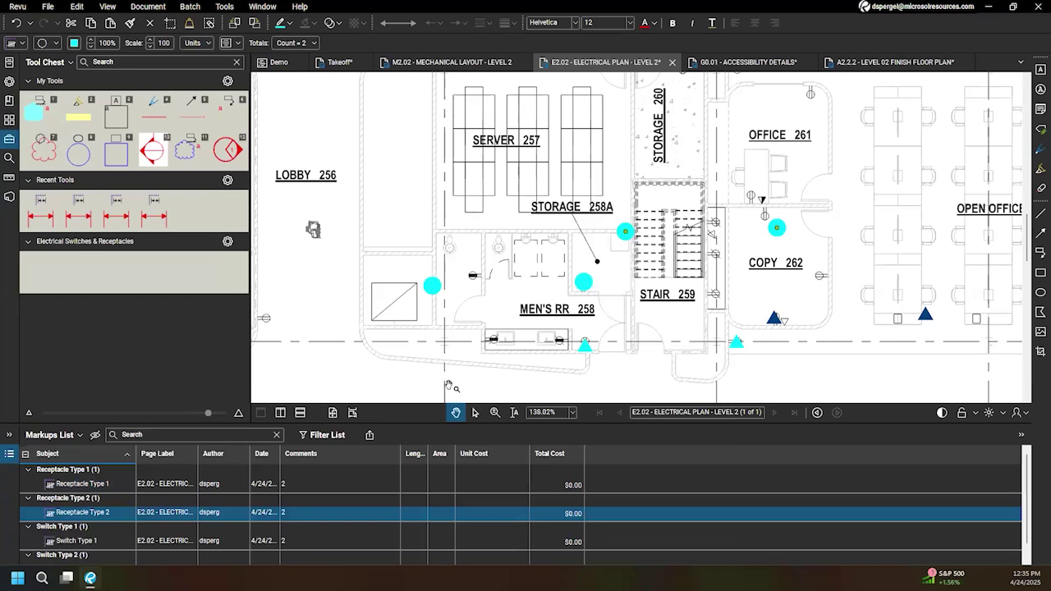
Step: Change the Receptacle Type 2 circles to dark blue and move the count to the area above Men's RR 258, beside Lobby 256
{"action": "left_click", "coordinate": [75, 44]}
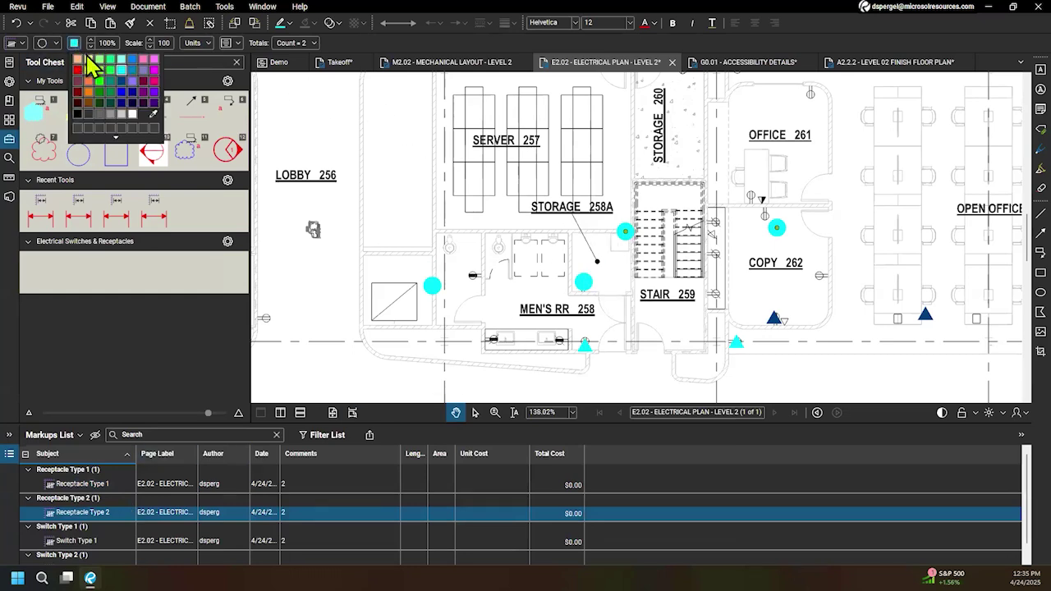
{"action": "left_click", "coordinate": [128, 92]}
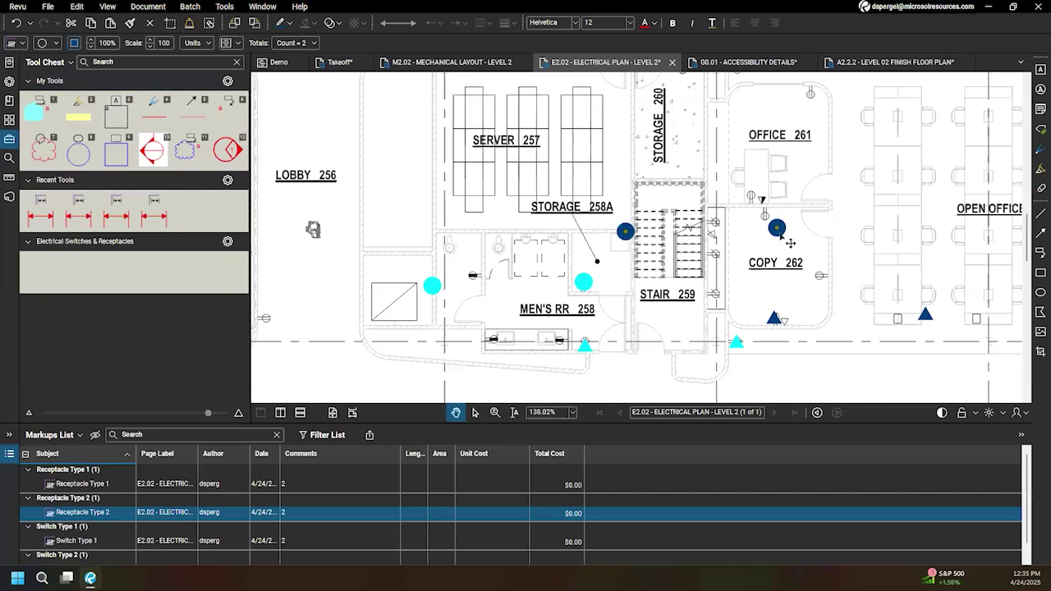
{"action": "left_click_drag", "start_coordinate": [786, 242], "coordinate": [551, 236]}
{"action": "left_click_drag", "start_coordinate": [521, 275], "coordinate": [680, 234]}
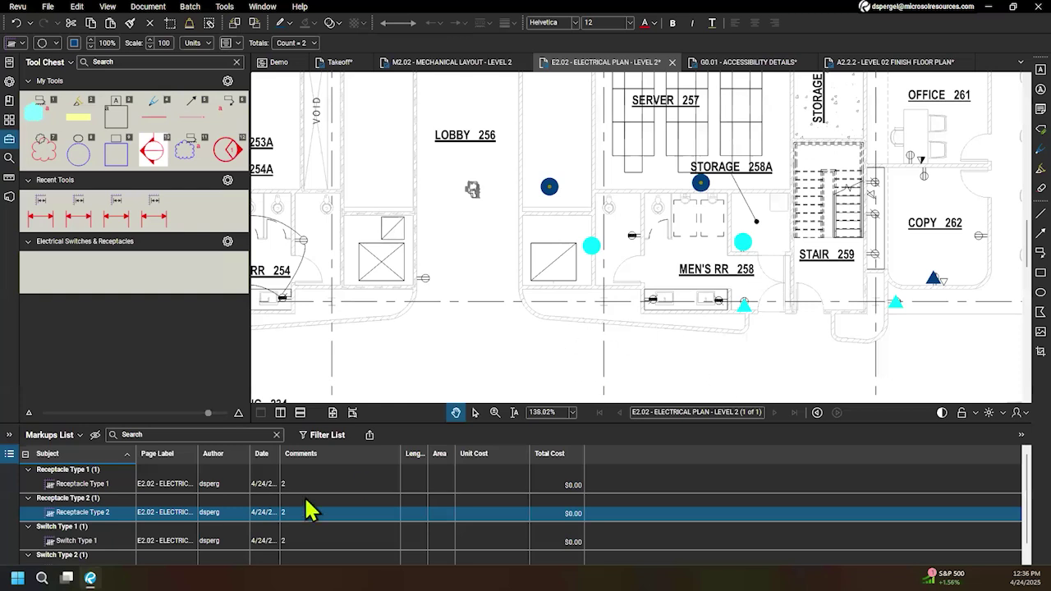
Step: Enlarge the Markups List so all four switch and receptacle counts fit, and deselect the Receptacle Type 2 count
{"action": "left_click_drag", "start_coordinate": [436, 424], "coordinate": [436, 391]}
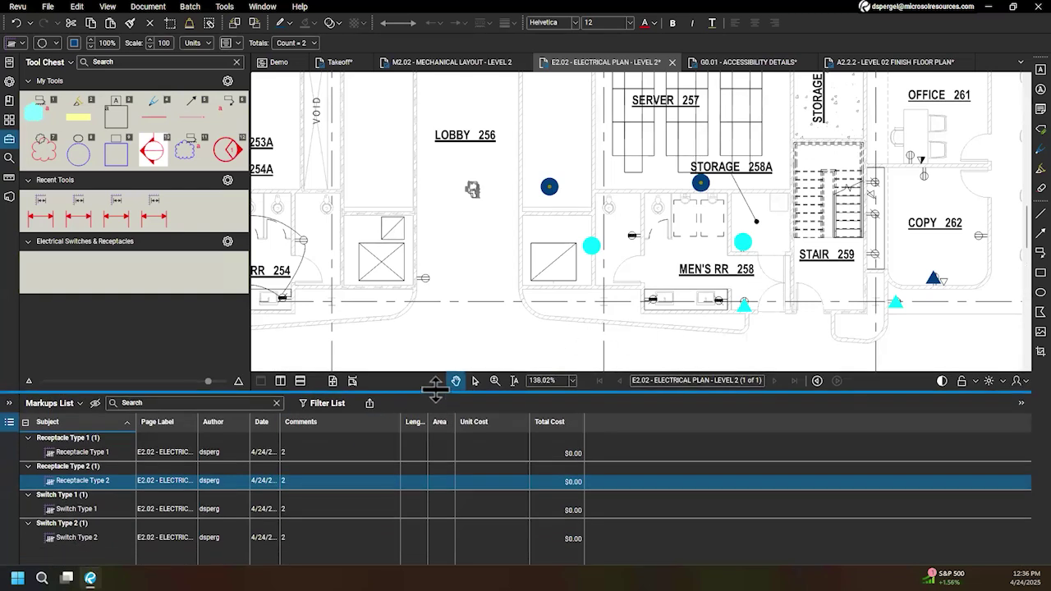
{"action": "left_click_drag", "start_coordinate": [908, 332], "coordinate": [878, 305]}
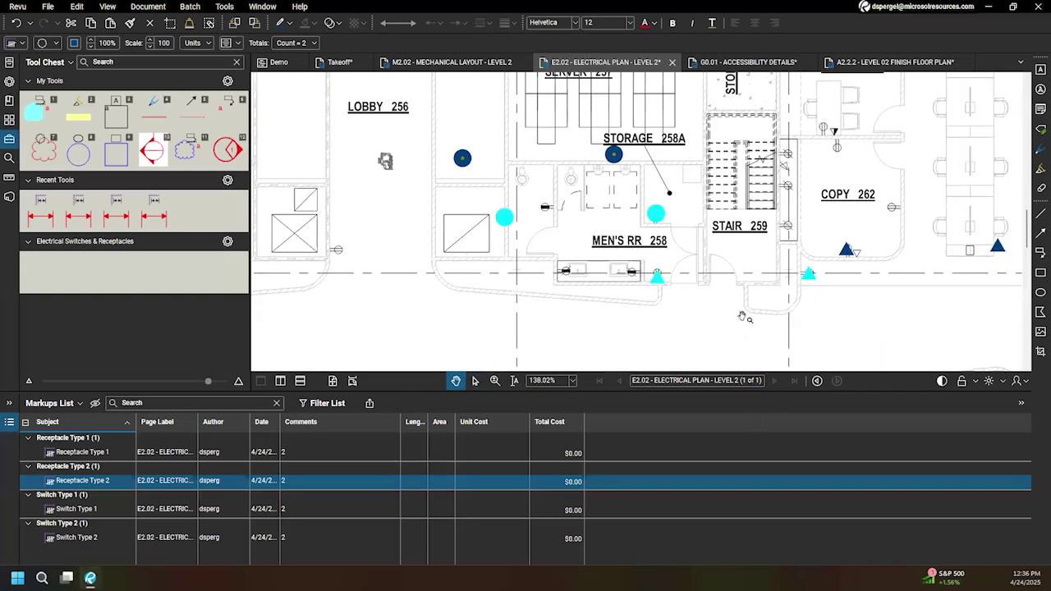
{"action": "scroll", "coordinate": [729, 323], "scroll_direction": "down", "scroll_amount": 3}
{"action": "left_click", "coordinate": [818, 317]}
{"action": "scroll", "coordinate": [818, 317], "scroll_direction": "up", "scroll_amount": 2}
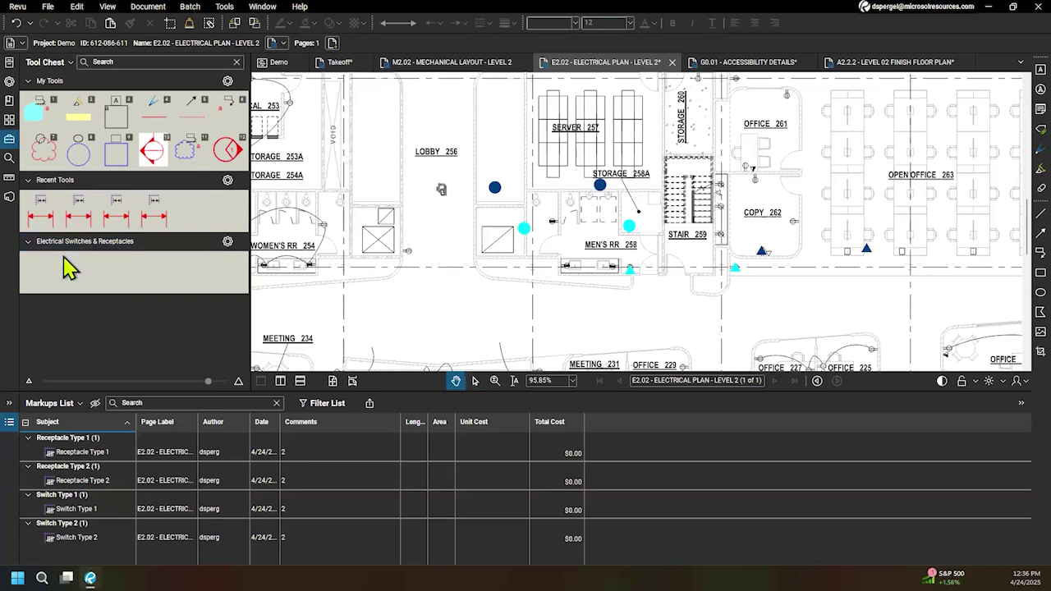
{"action": "left_click", "coordinate": [125, 257]}
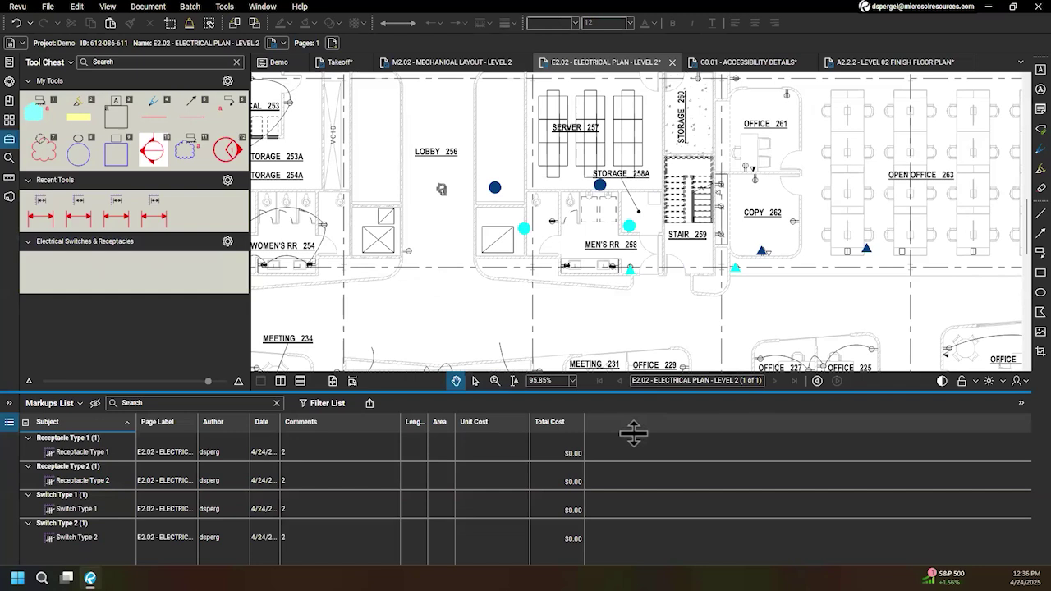
{"action": "left_click_drag", "start_coordinate": [633, 430], "coordinate": [633, 431]}
{"action": "left_click_drag", "start_coordinate": [732, 325], "coordinate": [705, 355]}
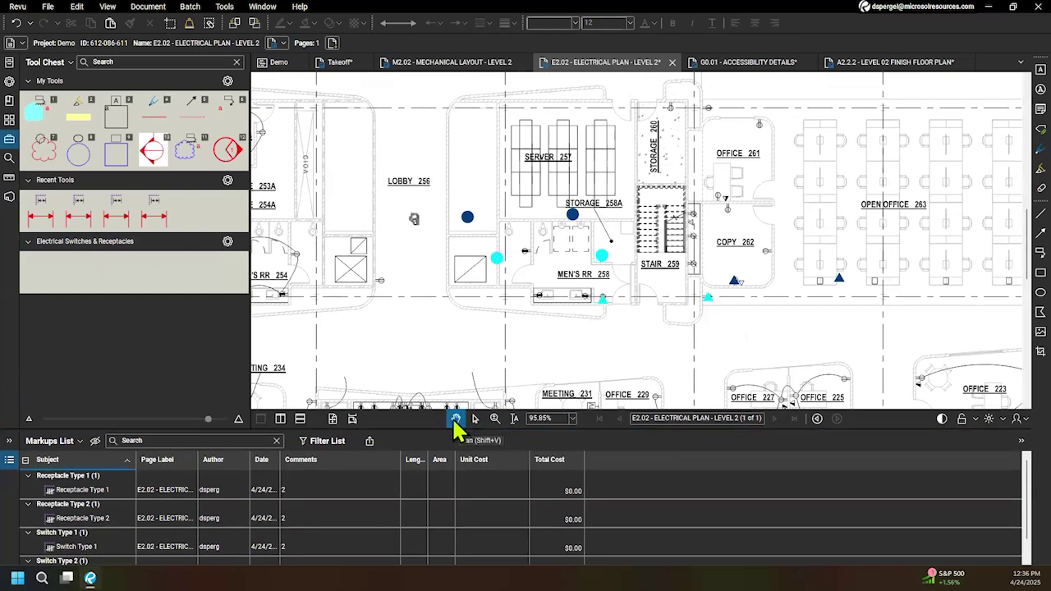
{"action": "left_click_drag", "start_coordinate": [525, 331], "coordinate": [520, 259]}
{"action": "left_click_drag", "start_coordinate": [427, 311], "coordinate": [446, 347]}
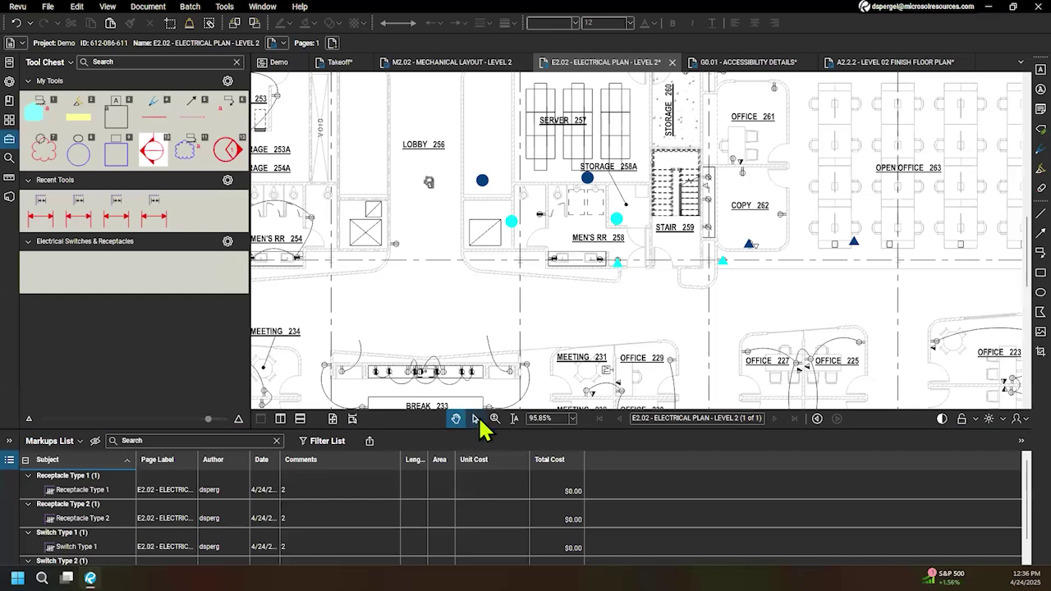
Step: Activate the Select tool and shrink the Markups List to give the electrical plan more room
{"action": "left_click", "coordinate": [475, 418]}
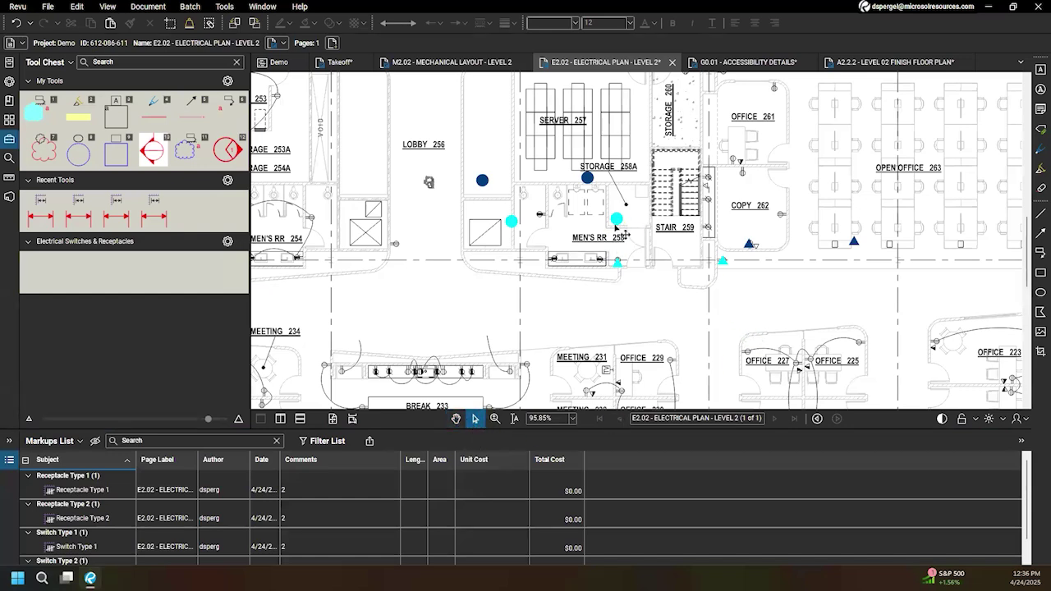
{"action": "scroll", "coordinate": [735, 323], "scroll_direction": "down", "scroll_amount": 1}
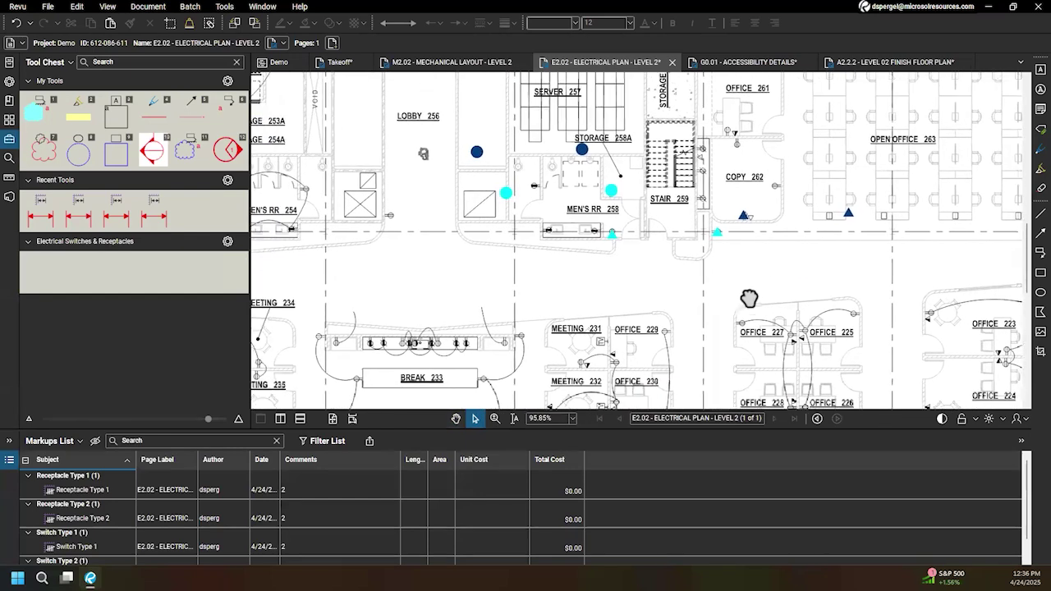
{"action": "scroll", "coordinate": [739, 312], "scroll_direction": "up", "scroll_amount": 1}
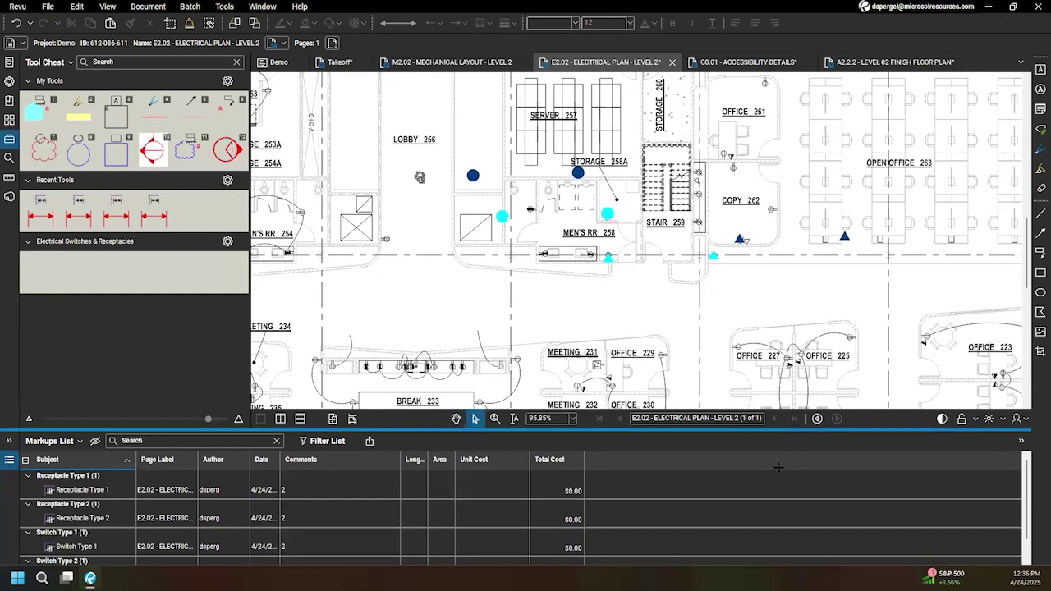
{"action": "left_click_drag", "start_coordinate": [776, 431], "coordinate": [776, 472]}
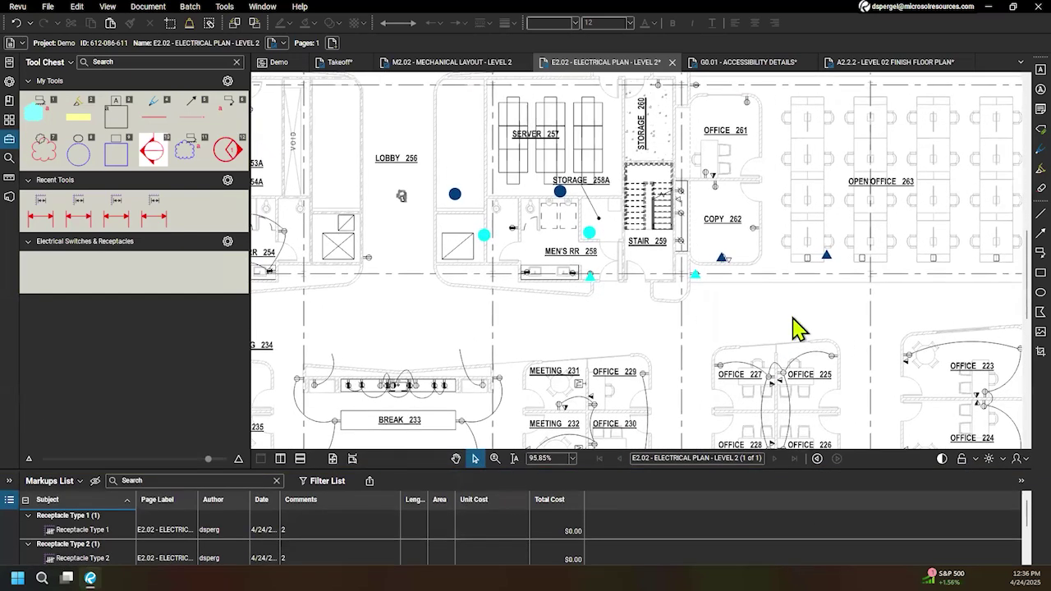
{"action": "left_click_drag", "start_coordinate": [706, 340], "coordinate": [730, 359]}
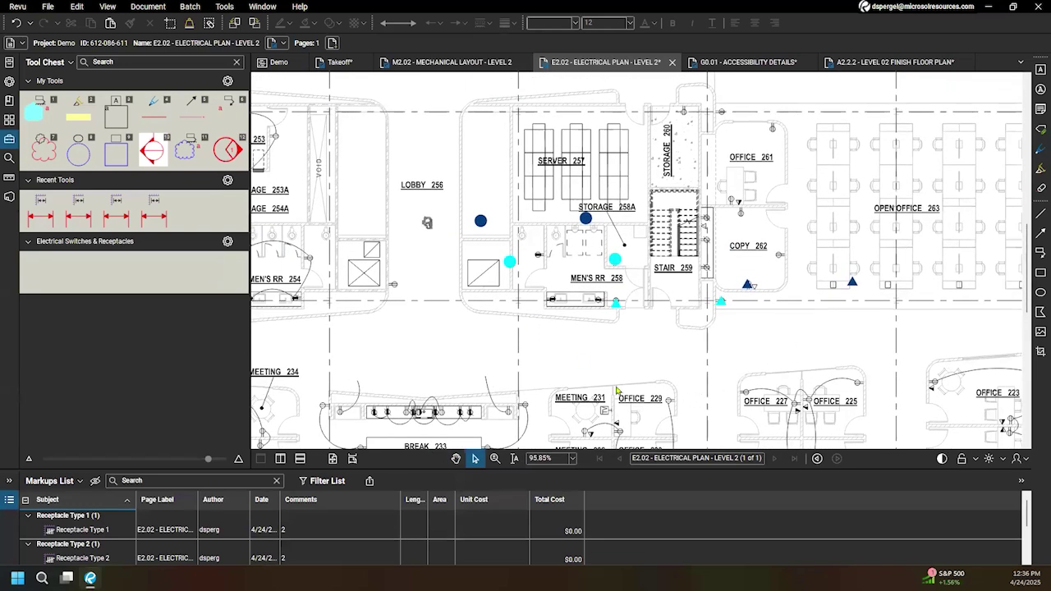
{"action": "left_click_drag", "start_coordinate": [461, 186], "coordinate": [565, 315]}
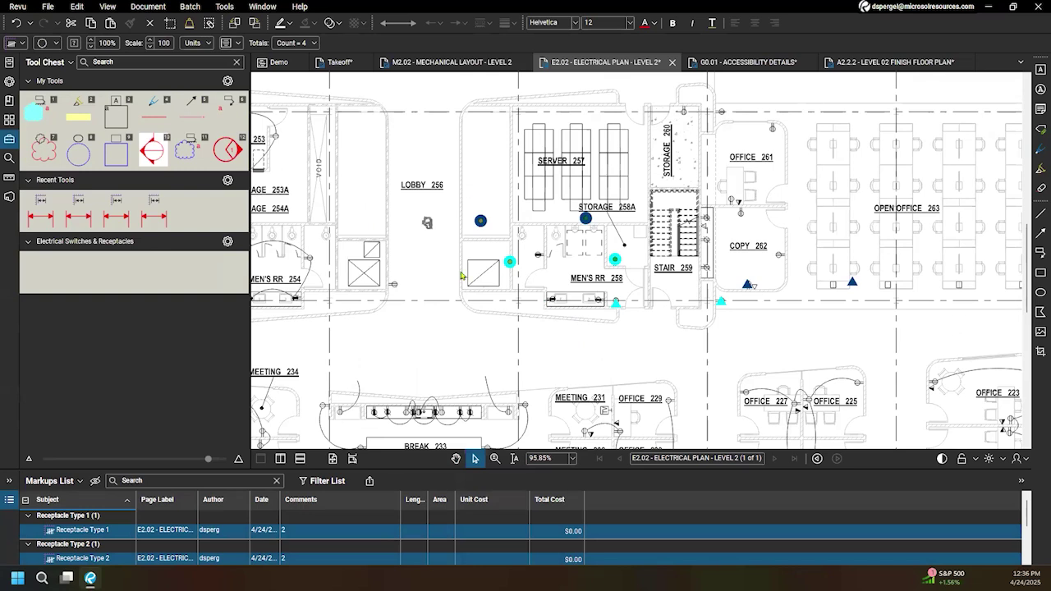
{"action": "left_click", "coordinate": [789, 336]}
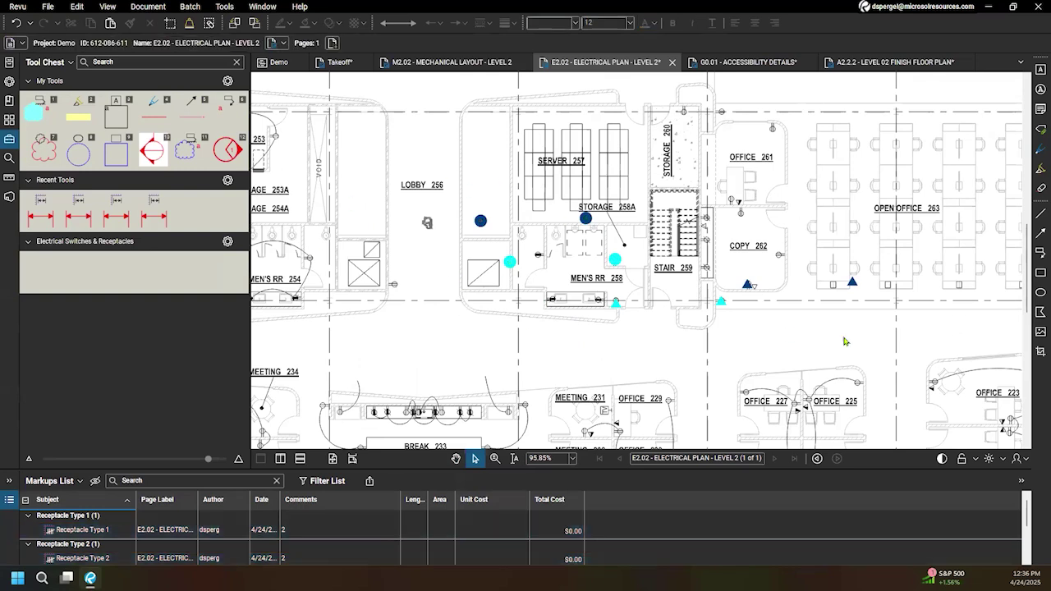
{"action": "left_click_drag", "start_coordinate": [901, 366], "coordinate": [611, 233]}
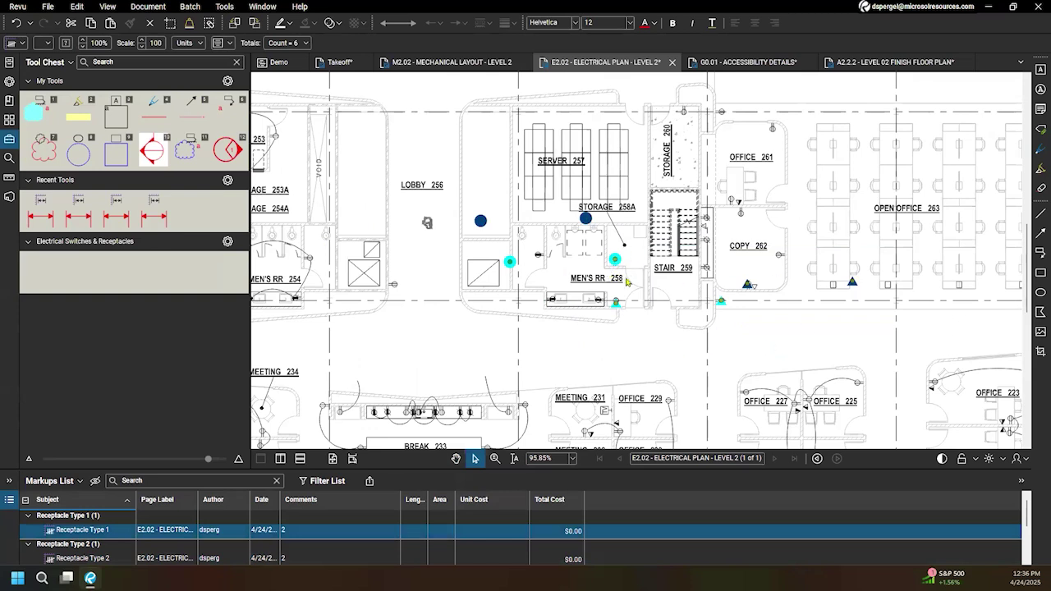
{"action": "left_click_drag", "start_coordinate": [742, 470], "coordinate": [741, 413]}
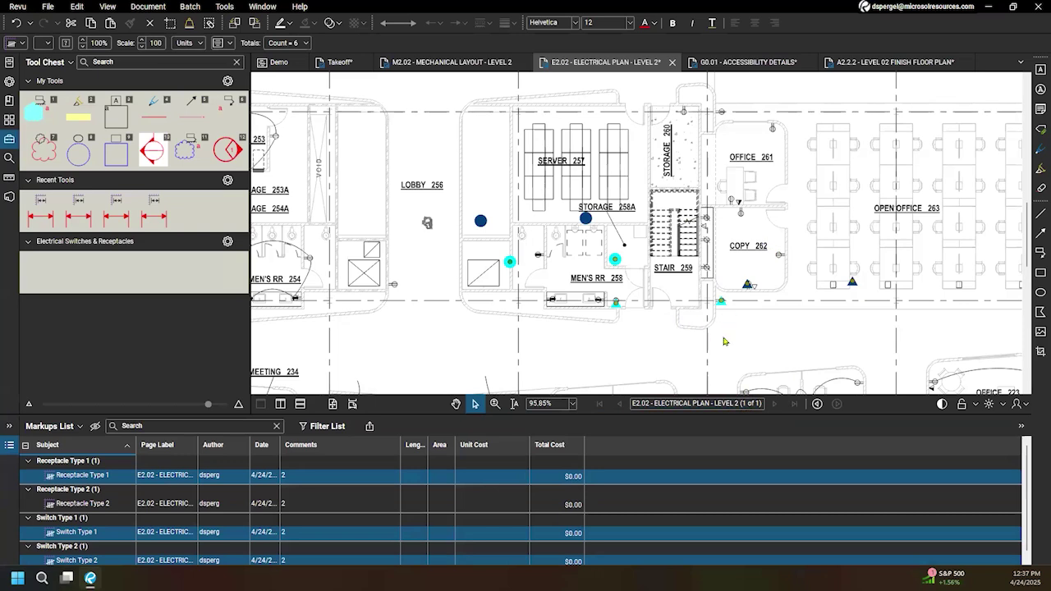
{"action": "left_click", "coordinate": [902, 356]}
{"action": "left_click_drag", "start_coordinate": [902, 360], "coordinate": [467, 174]}
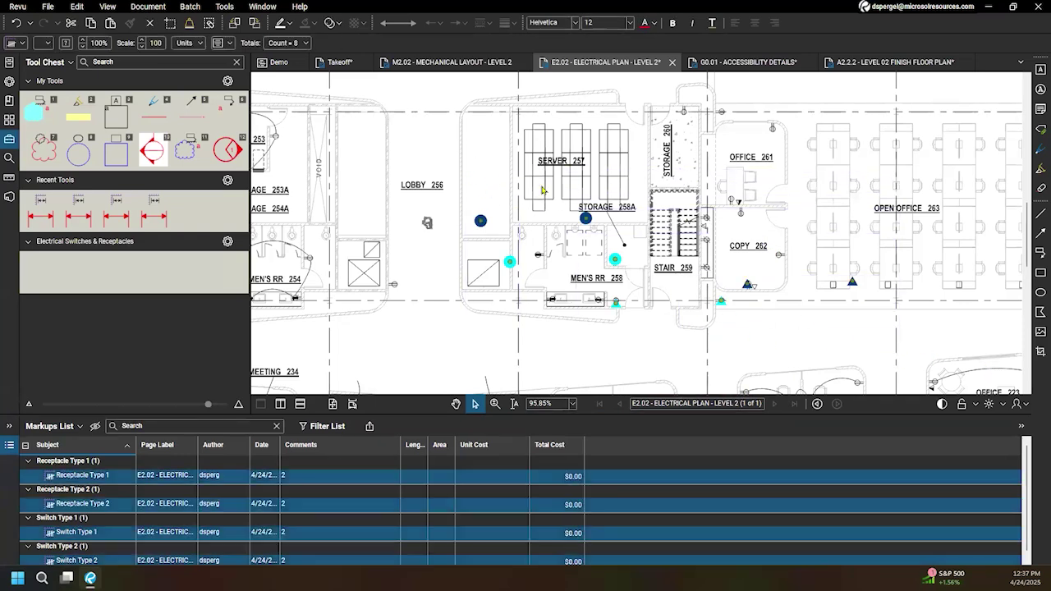
{"action": "scroll", "coordinate": [708, 514], "scroll_direction": "down", "scroll_amount": 3}
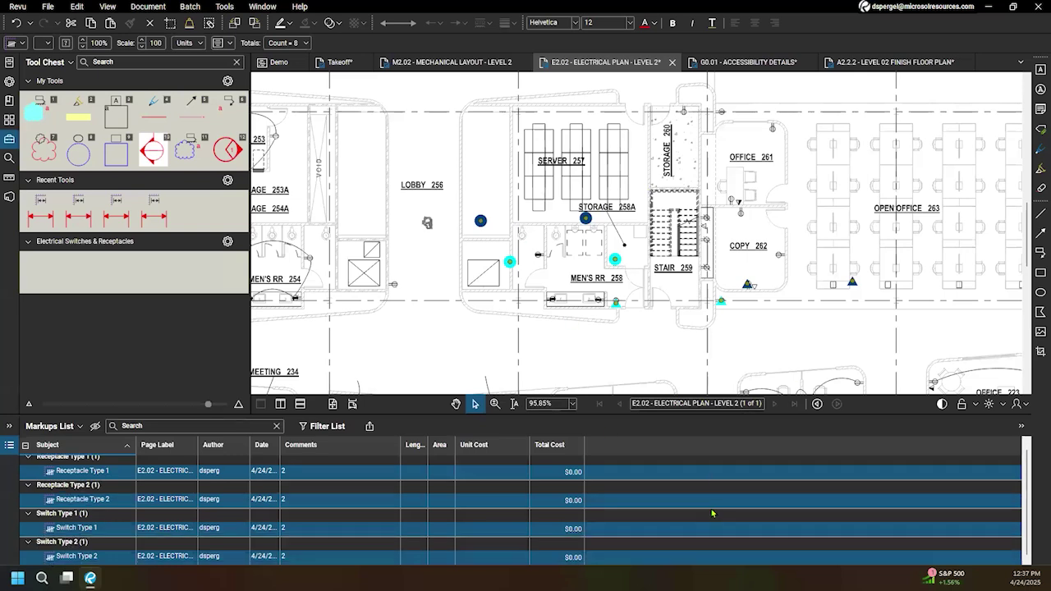
{"action": "right_click", "coordinate": [615, 260]}
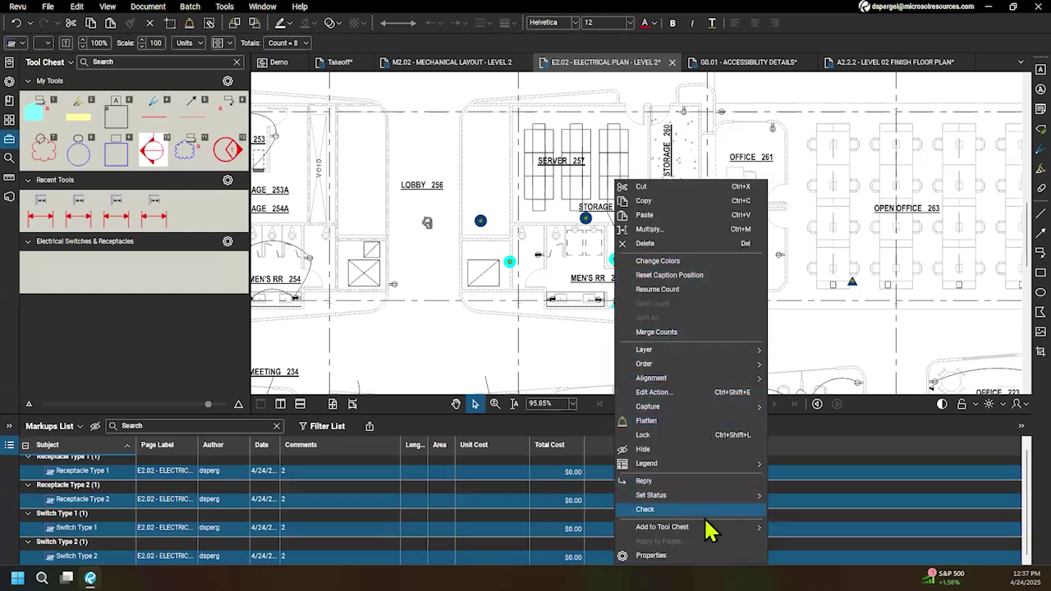
{"action": "mouse_move", "coordinate": [708, 534]}
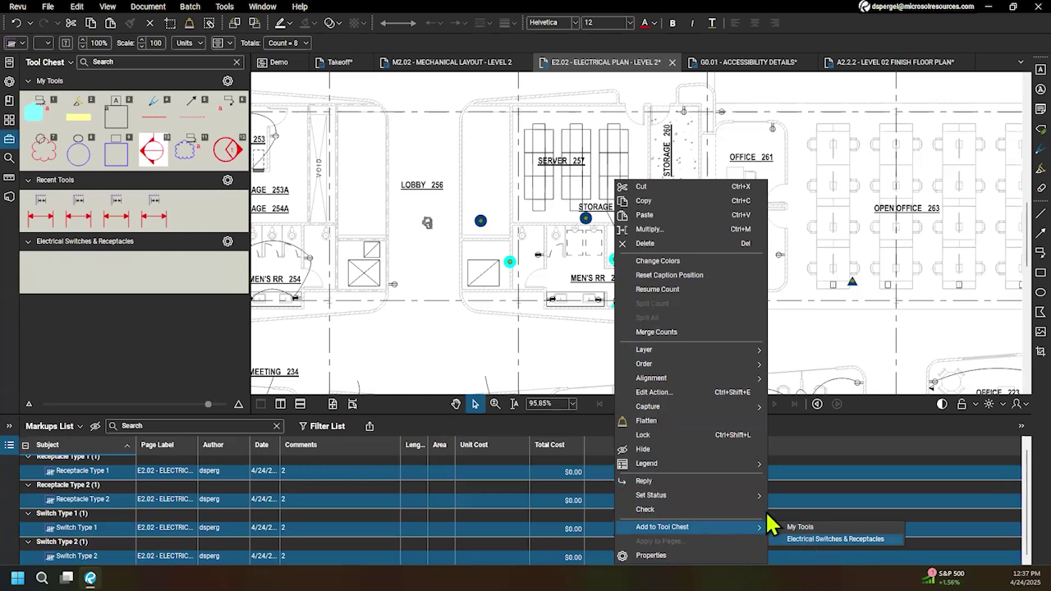
{"action": "left_click", "coordinate": [542, 345]}
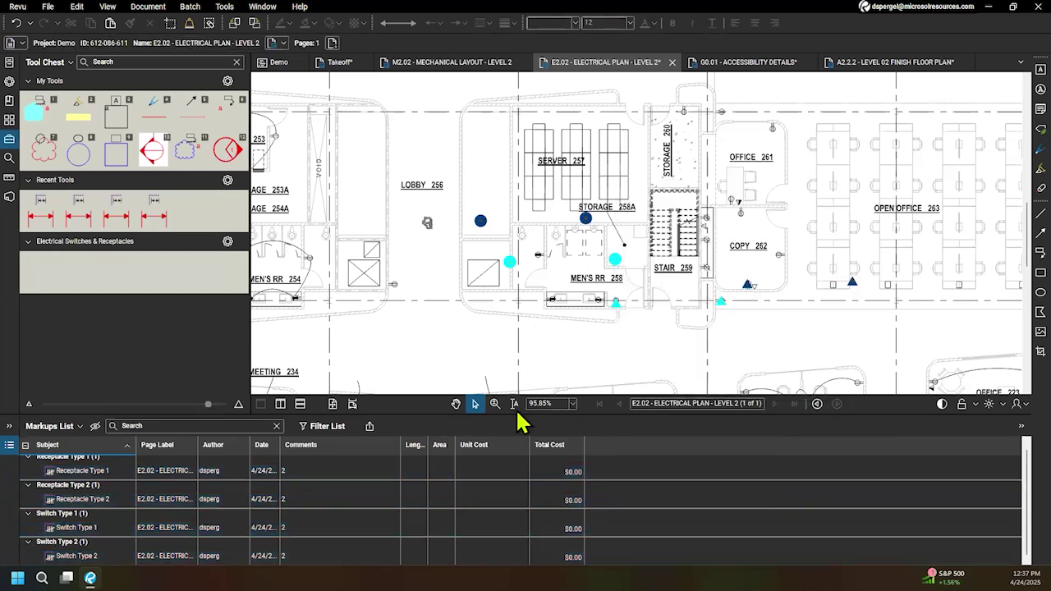
Step: Set the unit cost of Receptacle Type 1 to $2.19 and of Receptacle Type 2 to $3.25
{"action": "left_click_drag", "start_coordinate": [525, 414], "coordinate": [539, 382]}
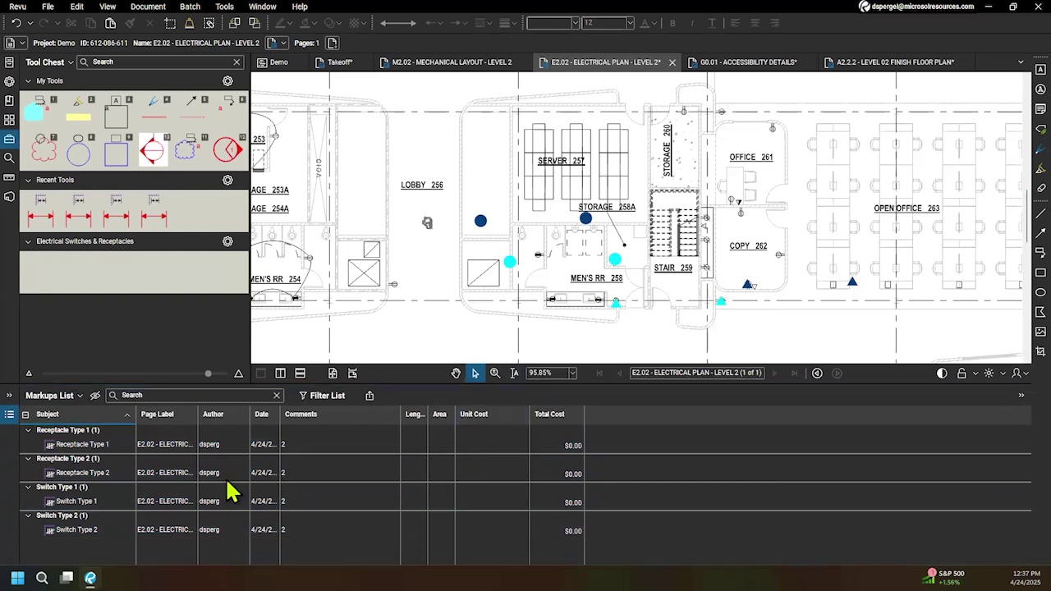
{"action": "left_click", "coordinate": [495, 446]}
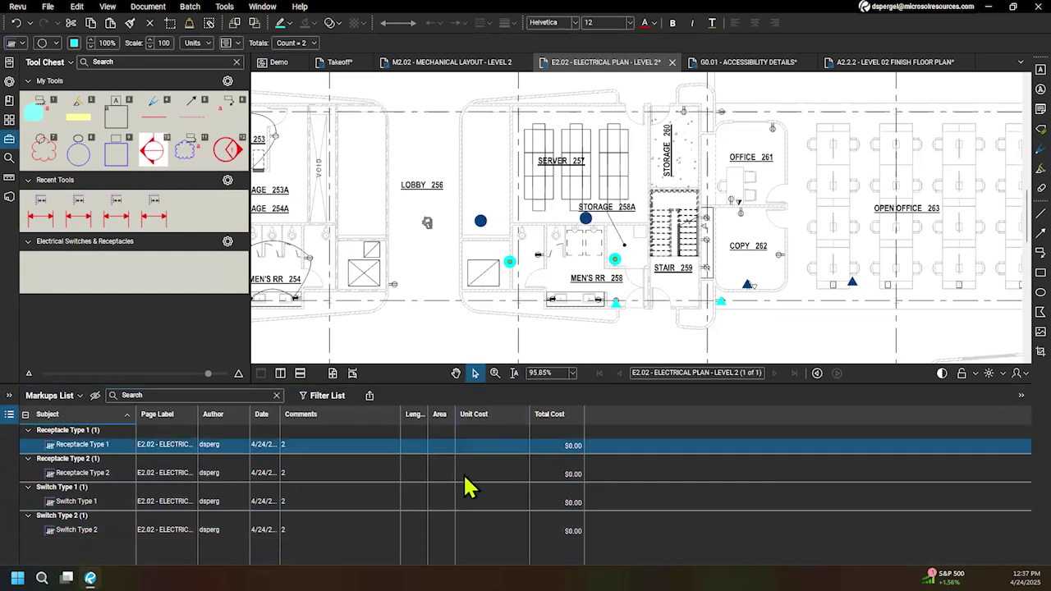
{"action": "left_click", "coordinate": [502, 450]}
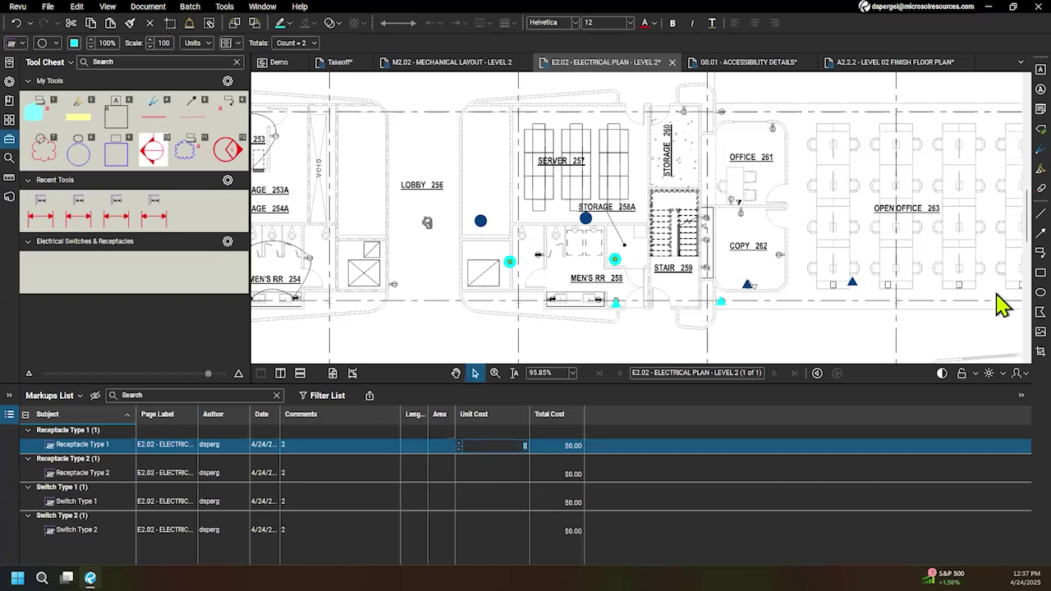
{"action": "type", "text": "2.19"}
{"action": "key", "text": "Return"}
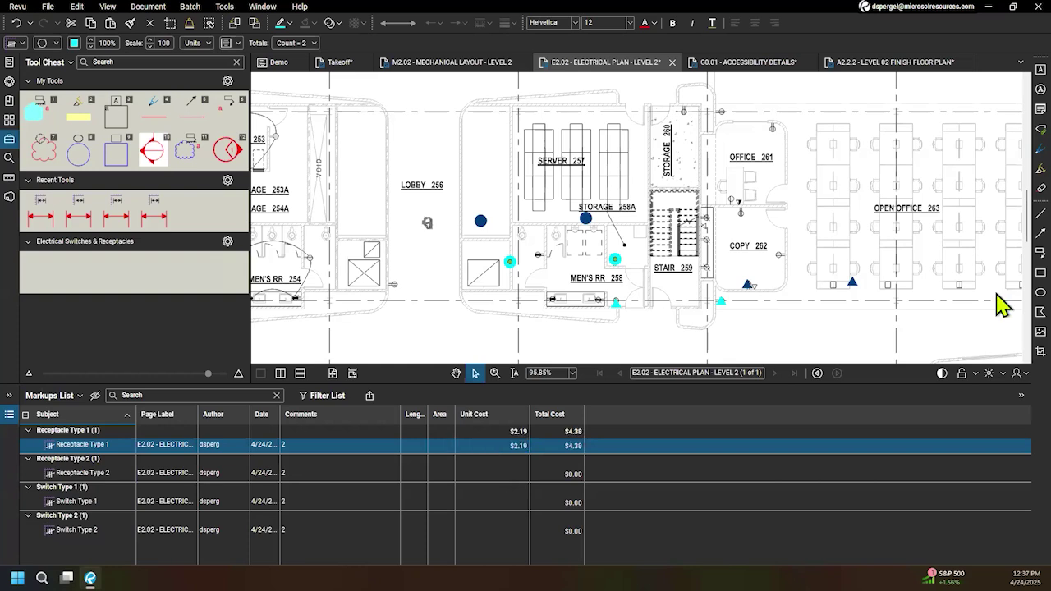
{"action": "left_click", "coordinate": [517, 474]}
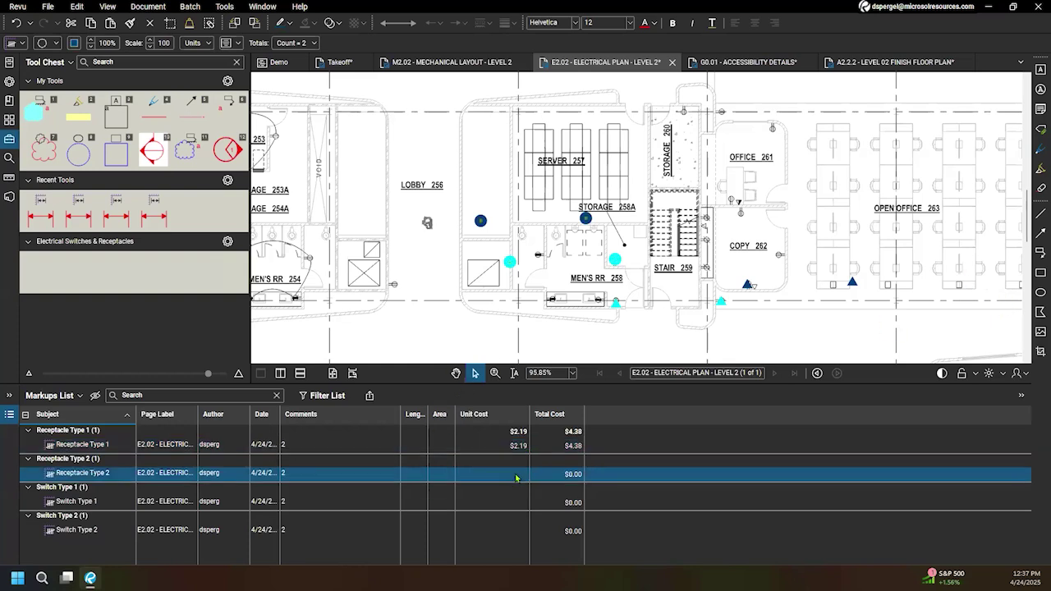
{"action": "left_click", "coordinate": [514, 475]}
{"action": "type", "text": "3.25"}
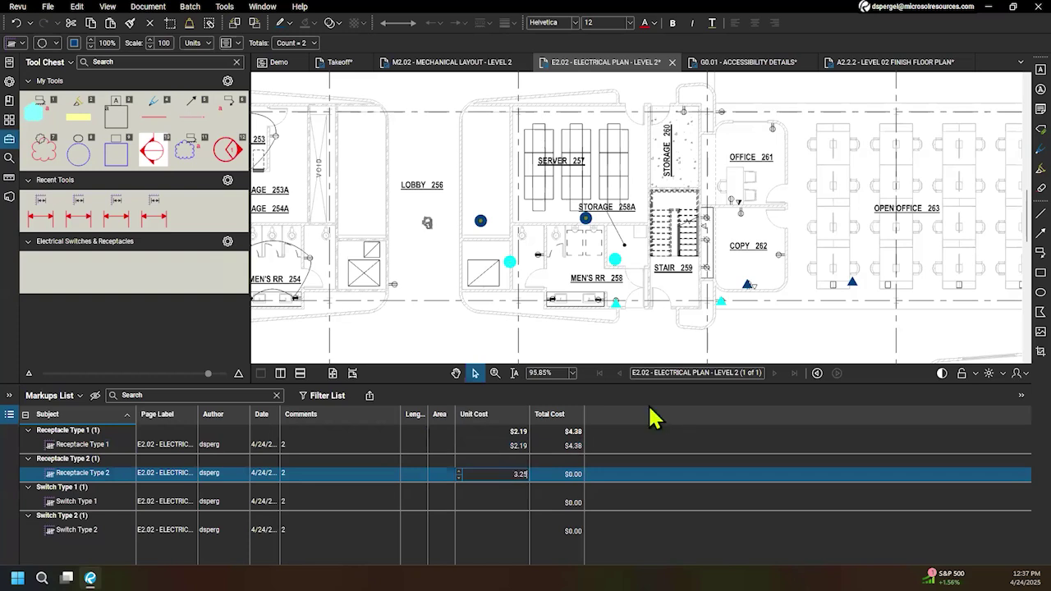
{"action": "key", "text": "Return"}
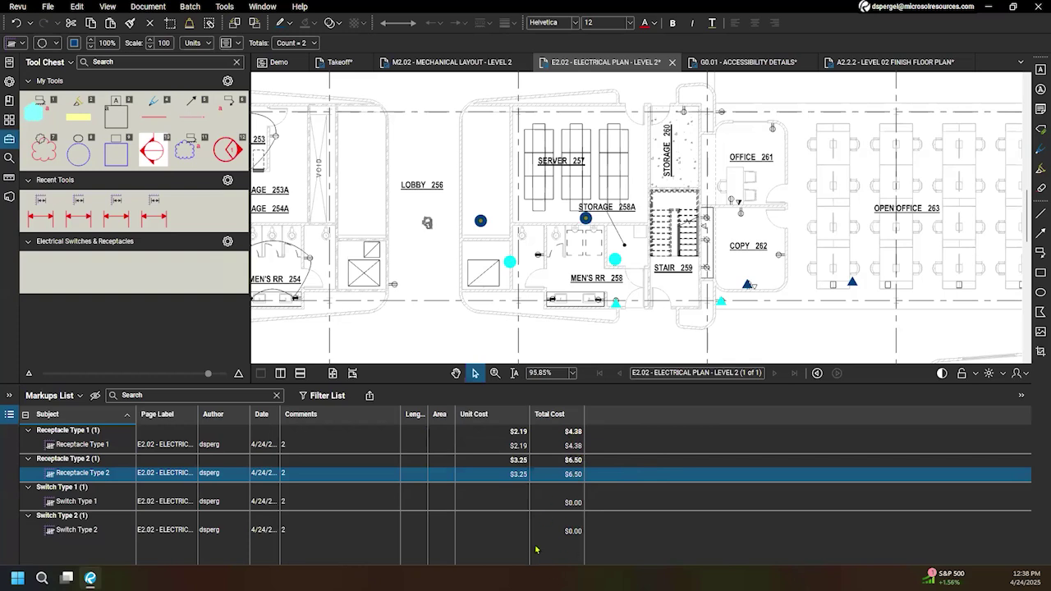
Step: Set the unit cost of Switch Type 1 to $1.75 and of Switch Type 2 to $2.25
{"action": "double_click", "coordinate": [509, 502]}
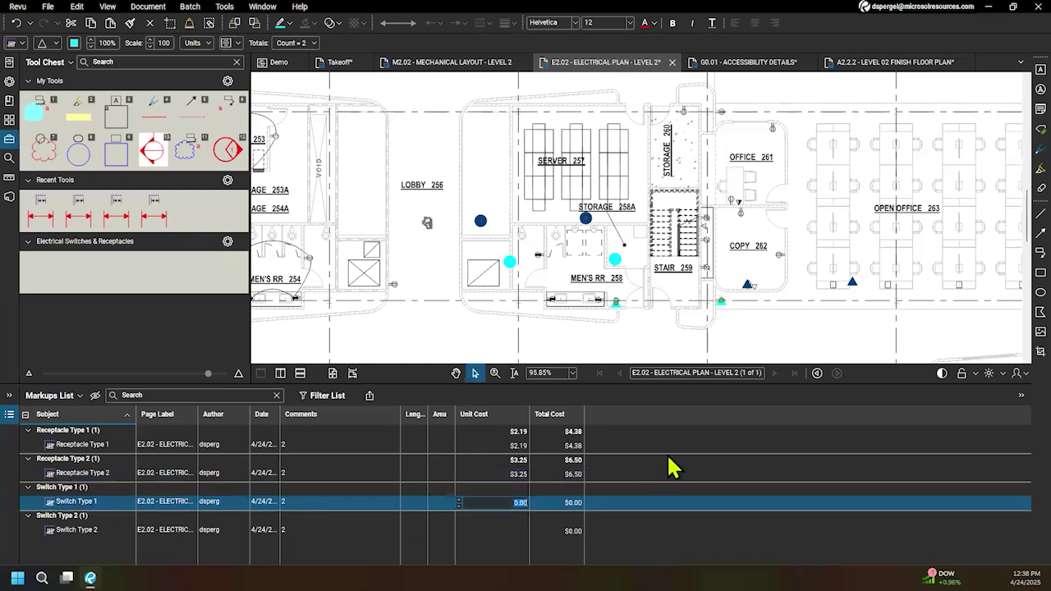
{"action": "type", "text": "1.75"}
{"action": "key", "text": "Return"}
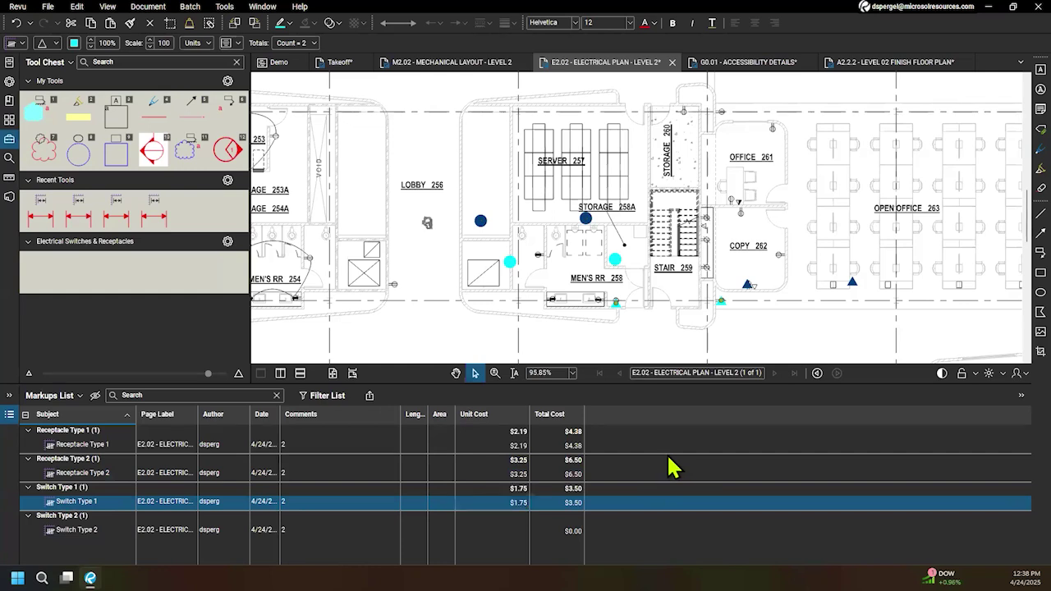
{"action": "double_click", "coordinate": [513, 531]}
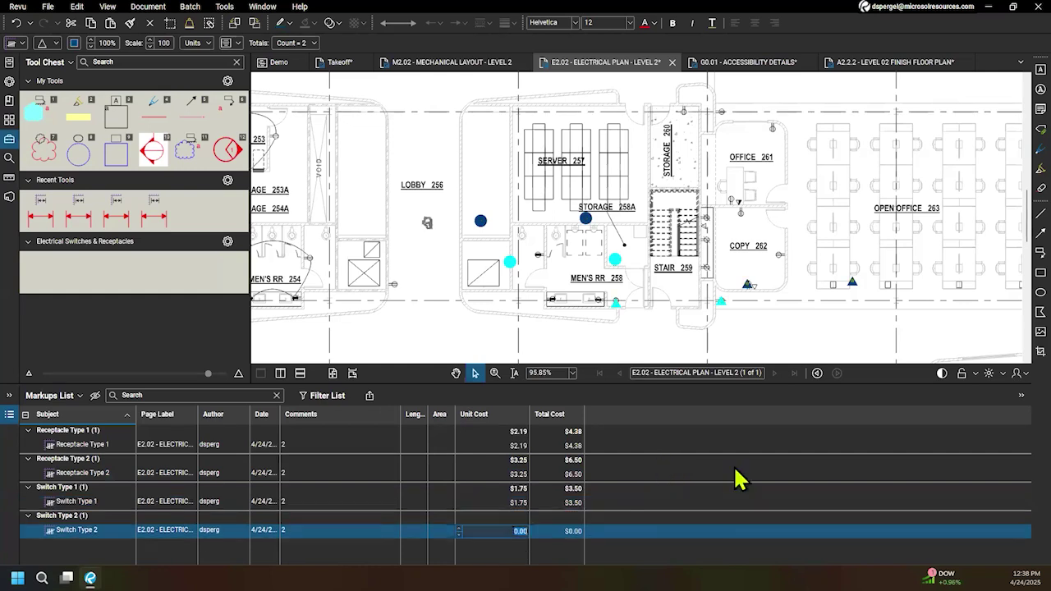
{"action": "type", "text": "2.25"}
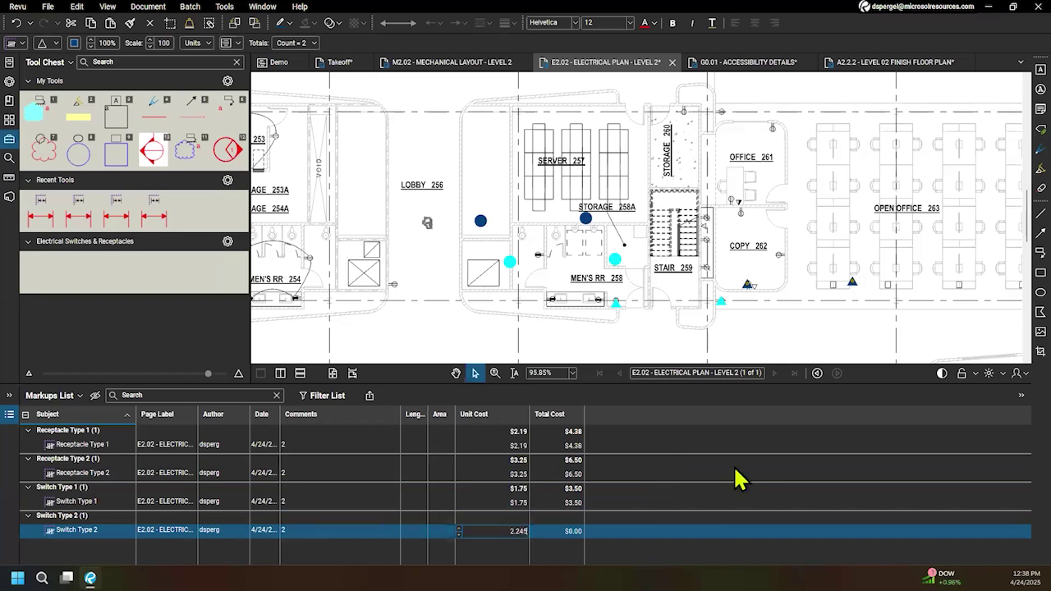
{"action": "key", "text": "Return"}
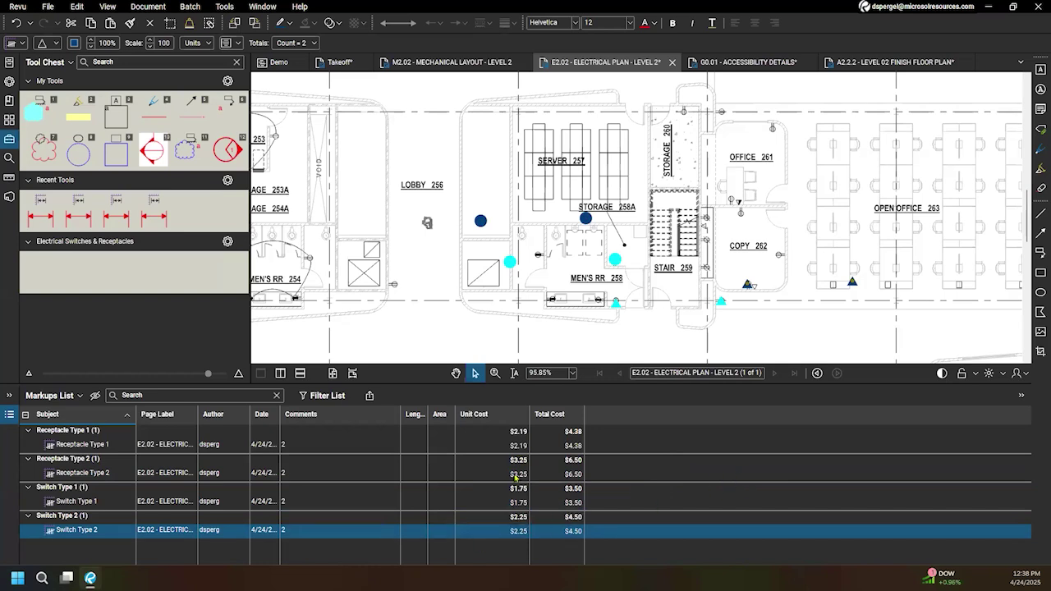
{"action": "left_click", "coordinate": [770, 316]}
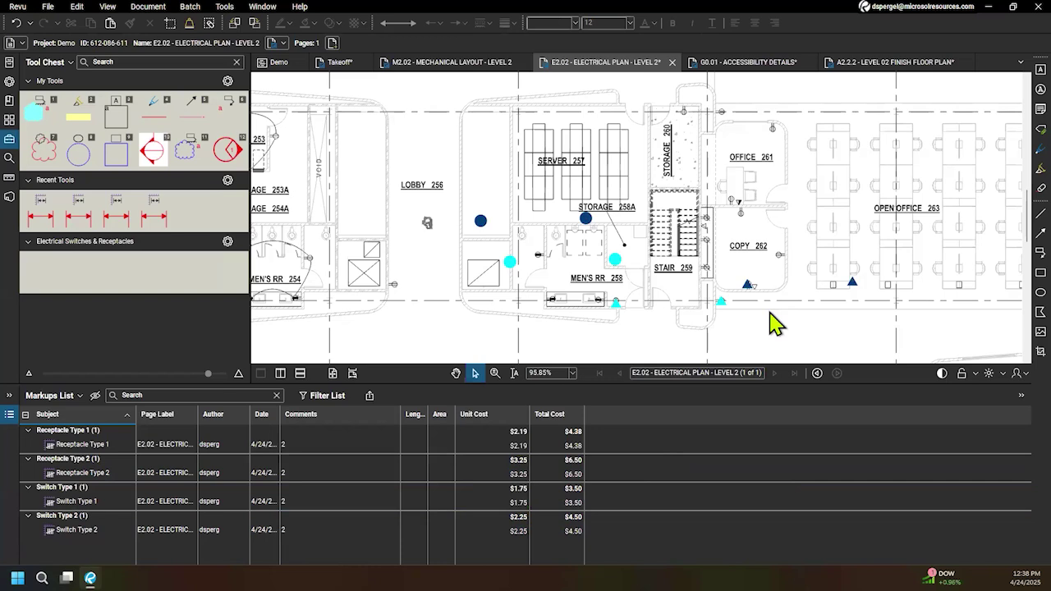
Step: Add all the receptacle and switch count markups on the plan to the Electrical Switches & Receptacles tool set
{"action": "left_click_drag", "start_coordinate": [692, 377], "coordinate": [689, 395]}
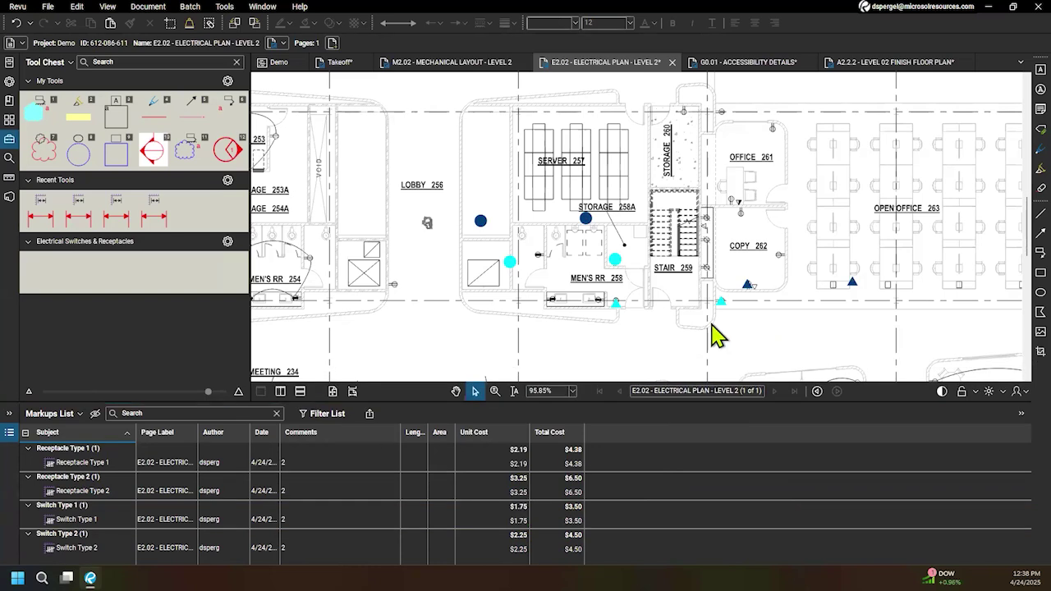
{"action": "left_click_drag", "start_coordinate": [811, 332], "coordinate": [470, 189]}
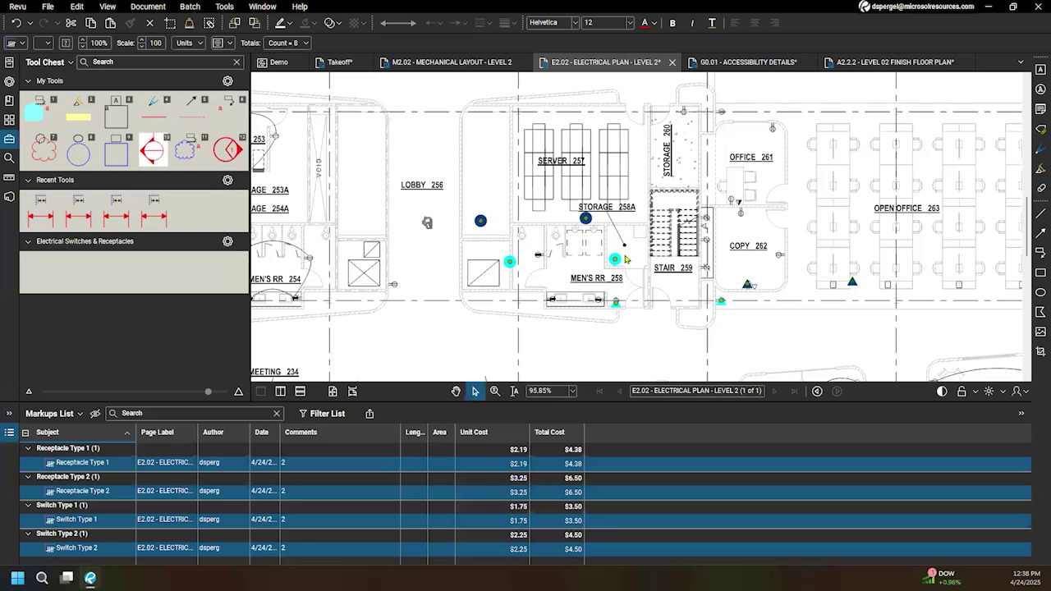
{"action": "right_click", "coordinate": [598, 226]}
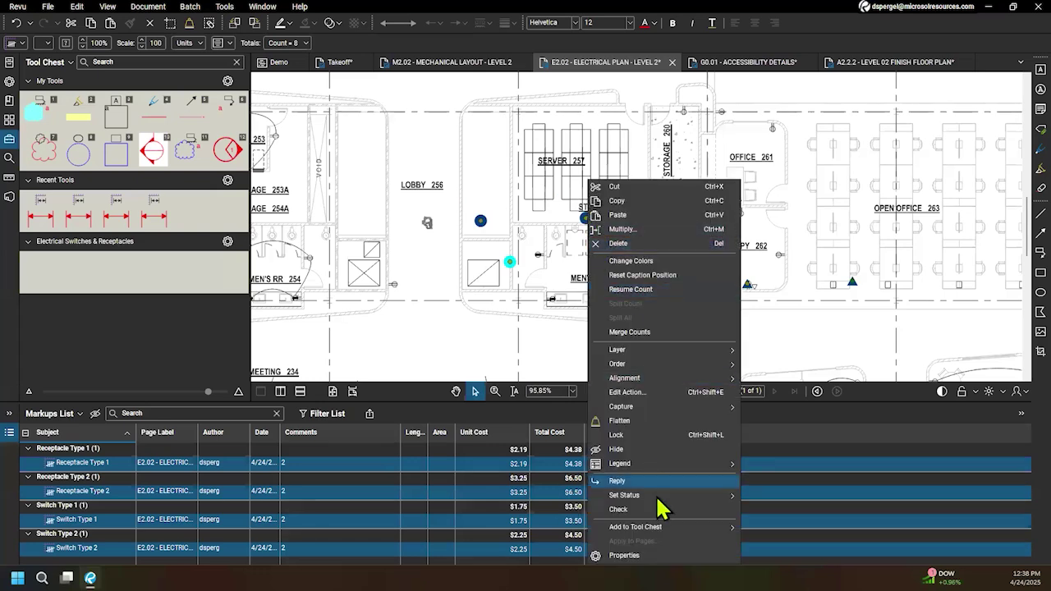
{"action": "mouse_move", "coordinate": [657, 538]}
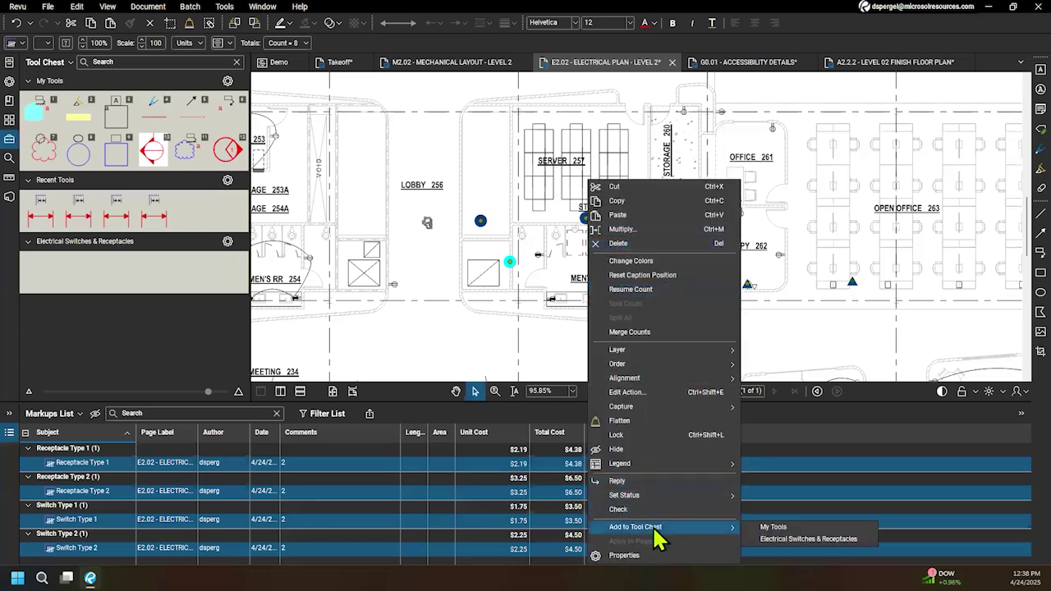
{"action": "left_click", "coordinate": [786, 540]}
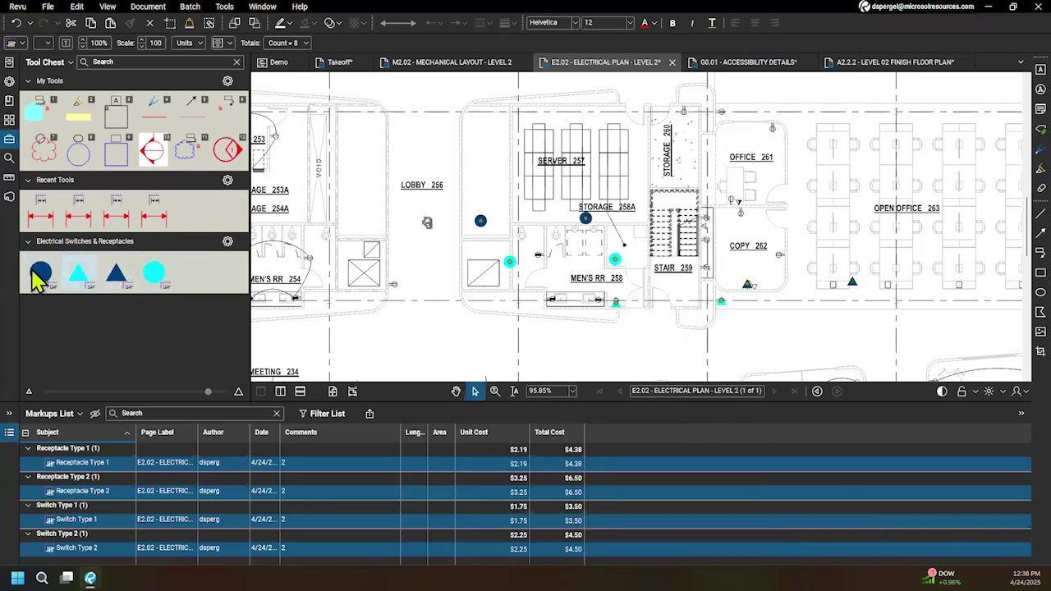
Step: Collapse the Markups List and display the Electrical Switches & Receptacles tool set in Detail view
{"action": "left_click", "coordinate": [630, 402]}
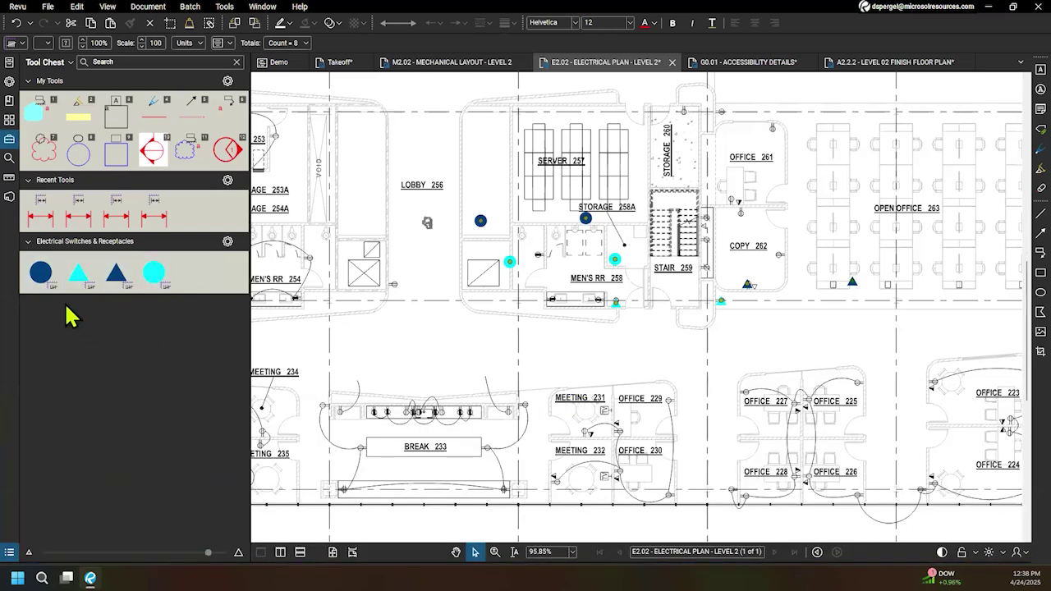
{"action": "left_click", "coordinate": [78, 273]}
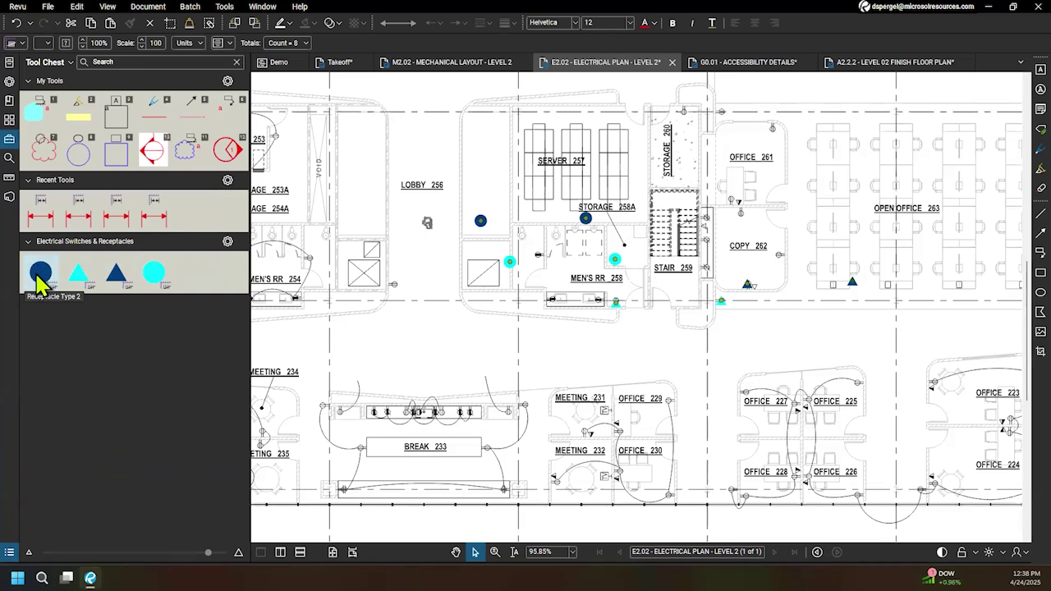
{"action": "left_click", "coordinate": [227, 243]}
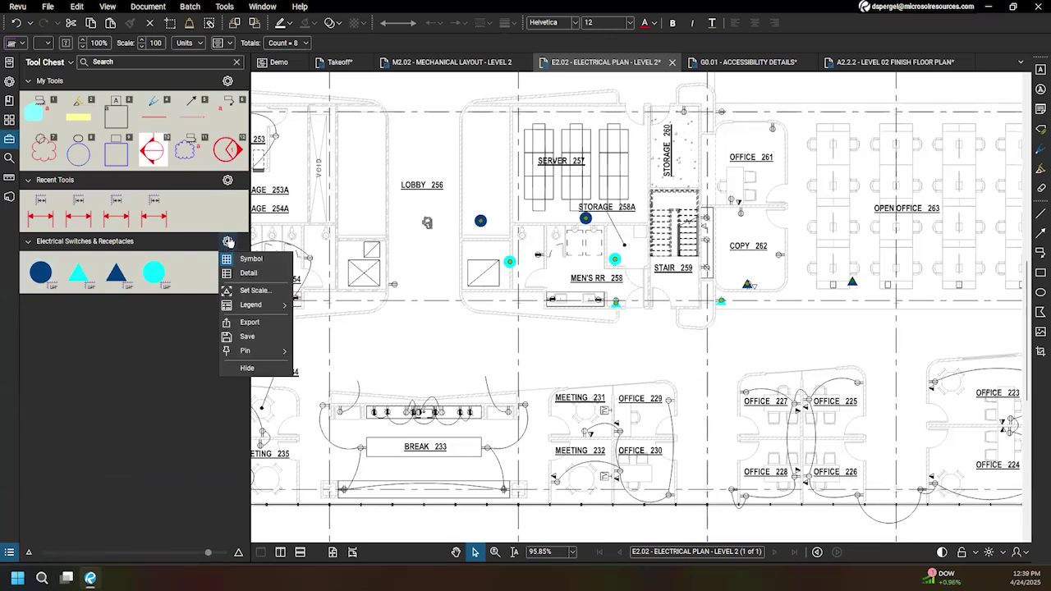
{"action": "left_click", "coordinate": [251, 274]}
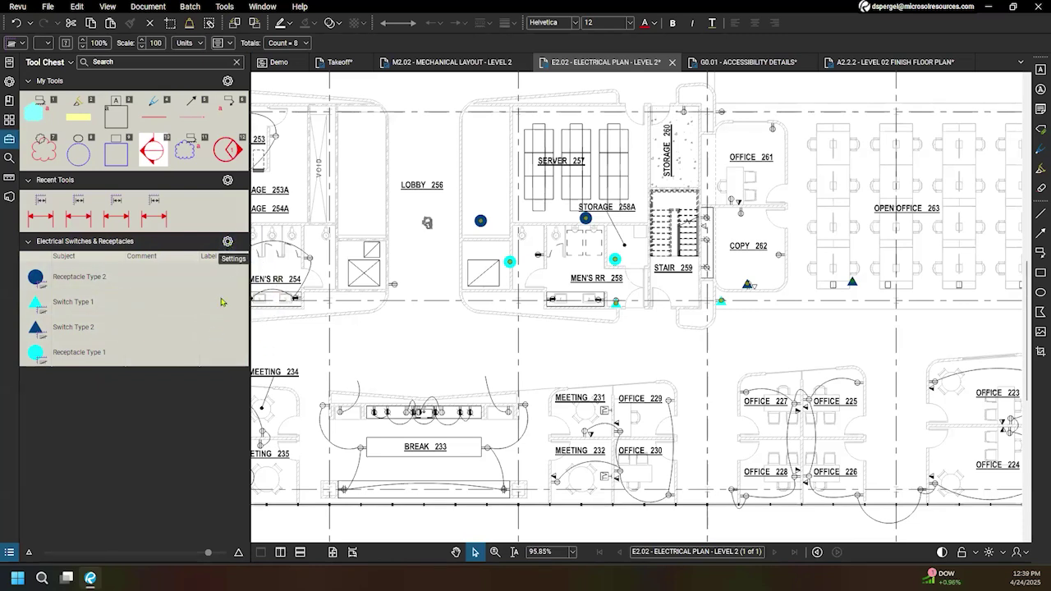
Step: Save the Electrical Switches & Receptacles tool set and clear the markup selection on the plan
{"action": "left_click", "coordinate": [227, 241]}
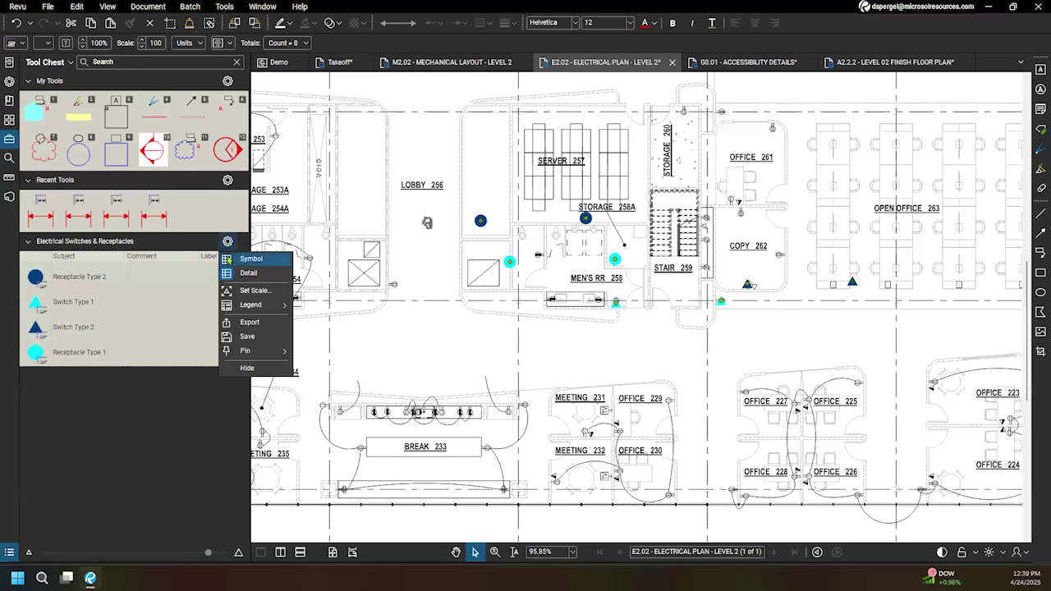
{"action": "left_click", "coordinate": [260, 339]}
{"action": "left_click", "coordinate": [228, 241]}
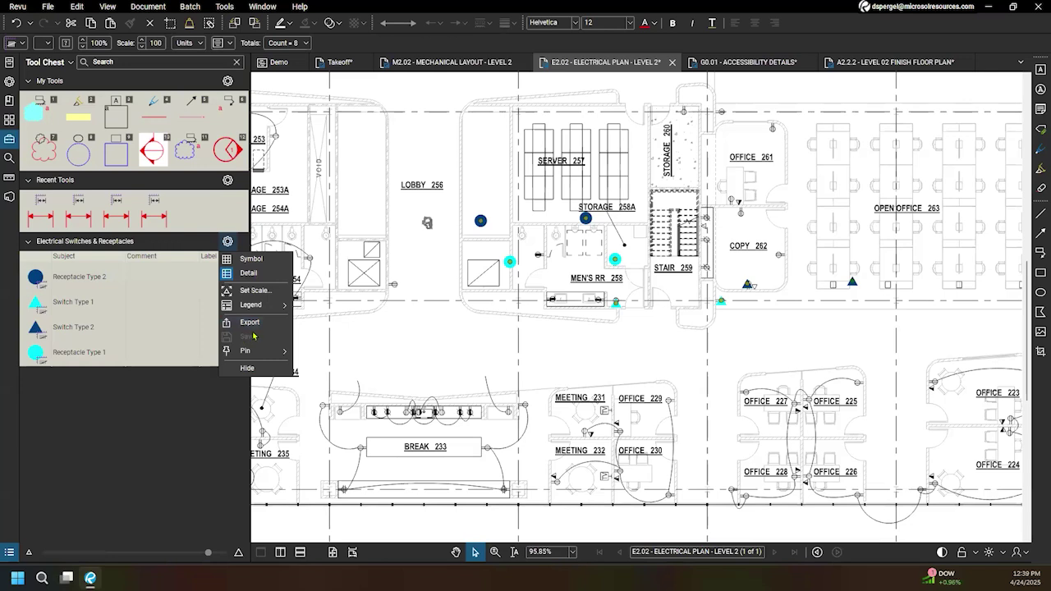
{"action": "left_click", "coordinate": [247, 323]}
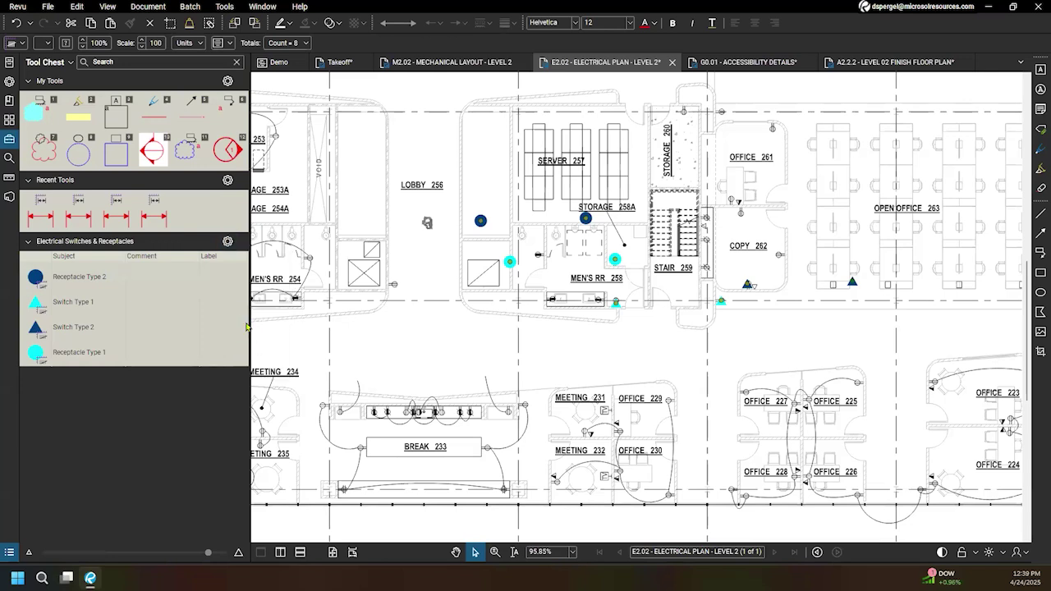
{"action": "left_click", "coordinate": [486, 275]}
{"action": "left_click", "coordinate": [450, 361]}
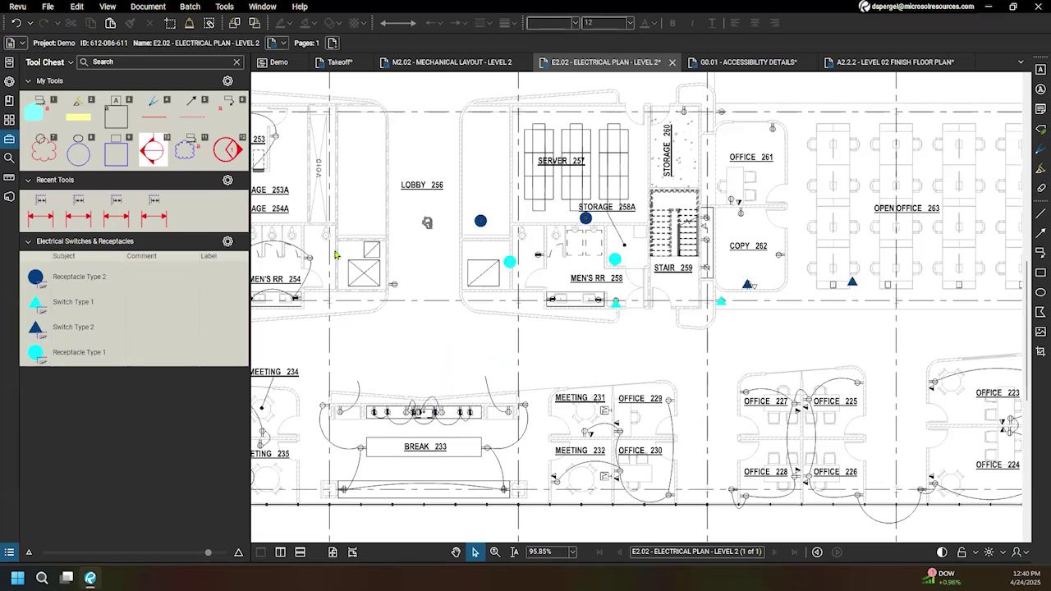
Step: Review the export option with dependencies for My New Profile in the profile manager, then close it without applying changes
{"action": "left_click", "coordinate": [20, 9]}
{"action": "mouse_move", "coordinate": [33, 52]}
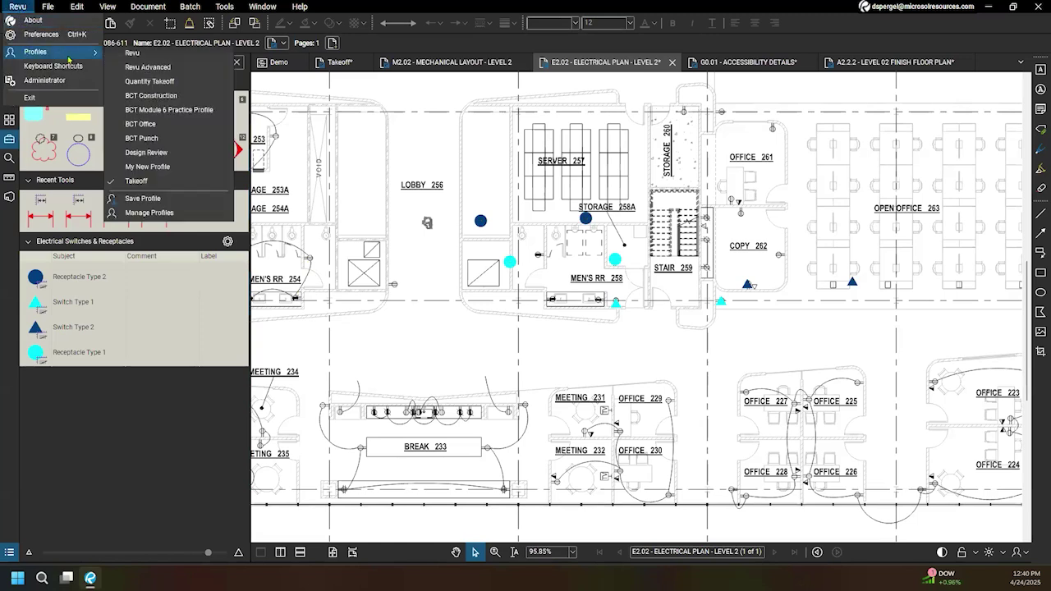
{"action": "left_click", "coordinate": [149, 212]}
{"action": "scroll", "coordinate": [483, 275], "scroll_direction": "down", "scroll_amount": 1}
{"action": "left_click", "coordinate": [426, 302]}
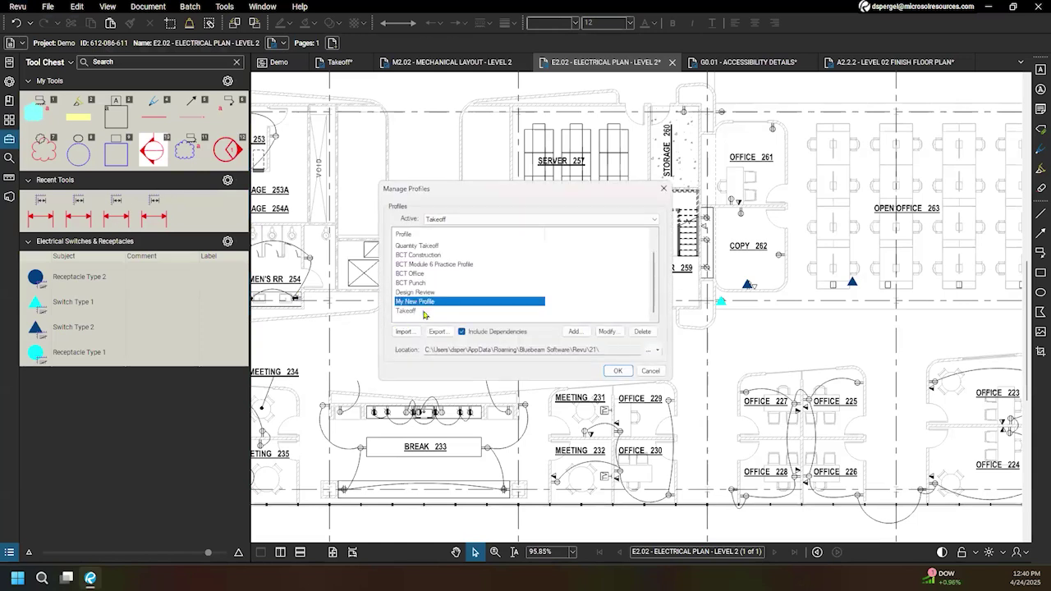
{"action": "left_click", "coordinate": [442, 332]}
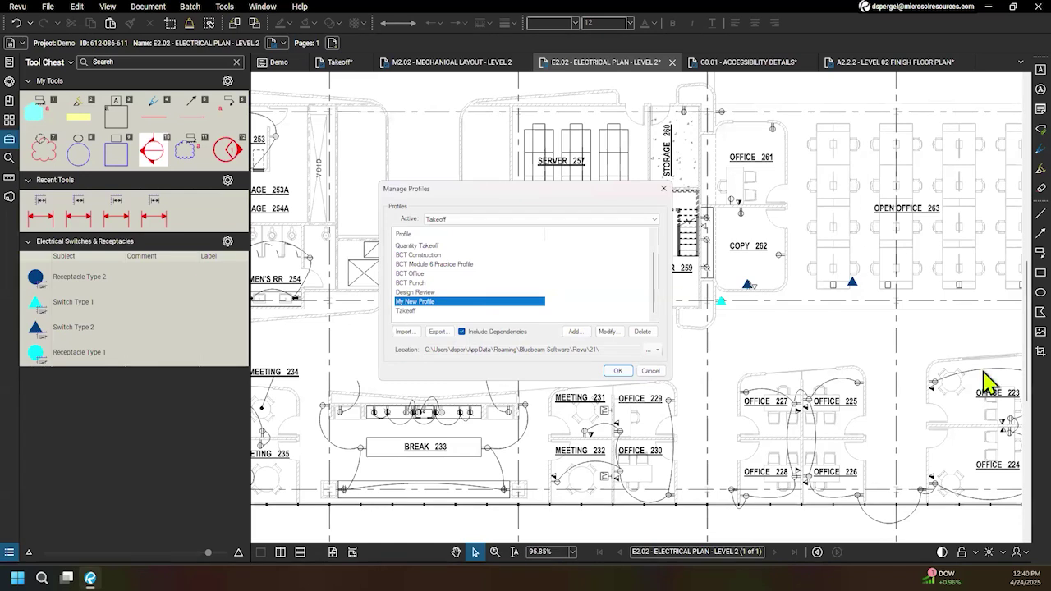
{"action": "left_click", "coordinate": [650, 372]}
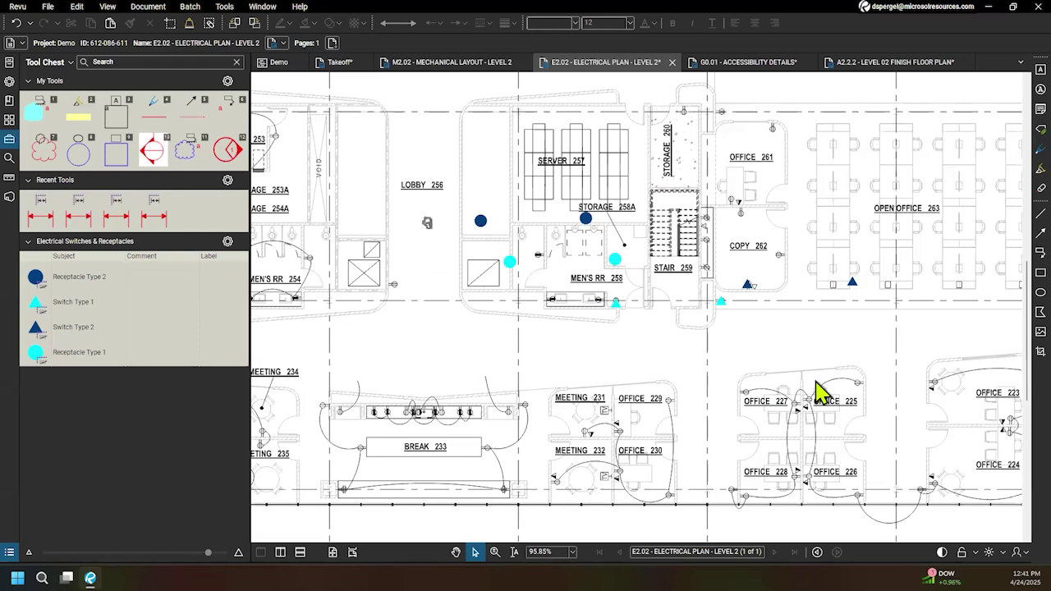
Step: Select the Receptacle Type 1 count markup near Men's RR 258 and reveal its entry in the Markups List
{"action": "left_click", "coordinate": [628, 263]}
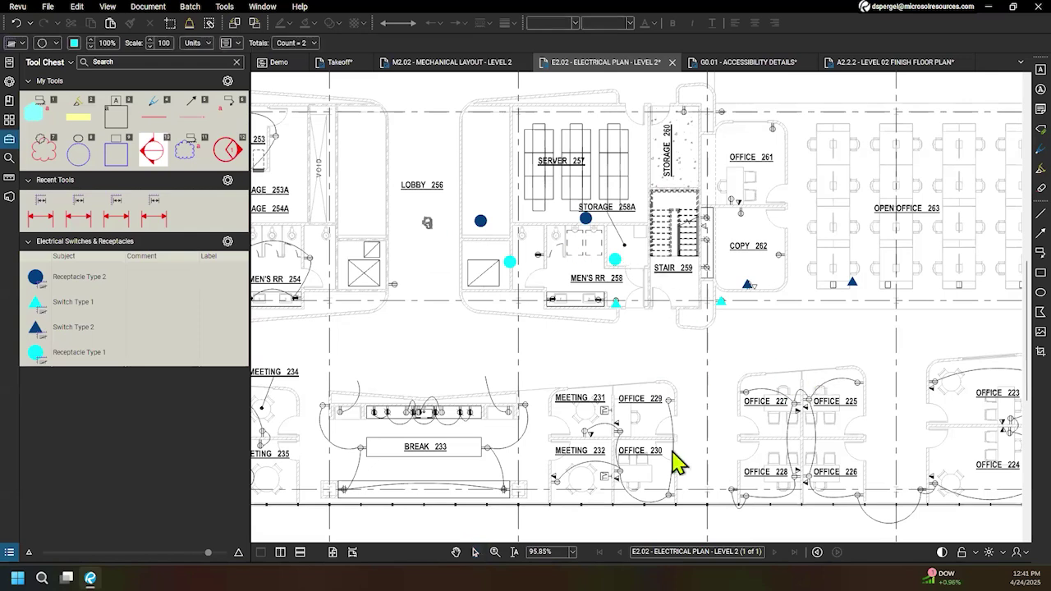
{"action": "left_click_drag", "start_coordinate": [631, 499], "coordinate": [629, 457]}
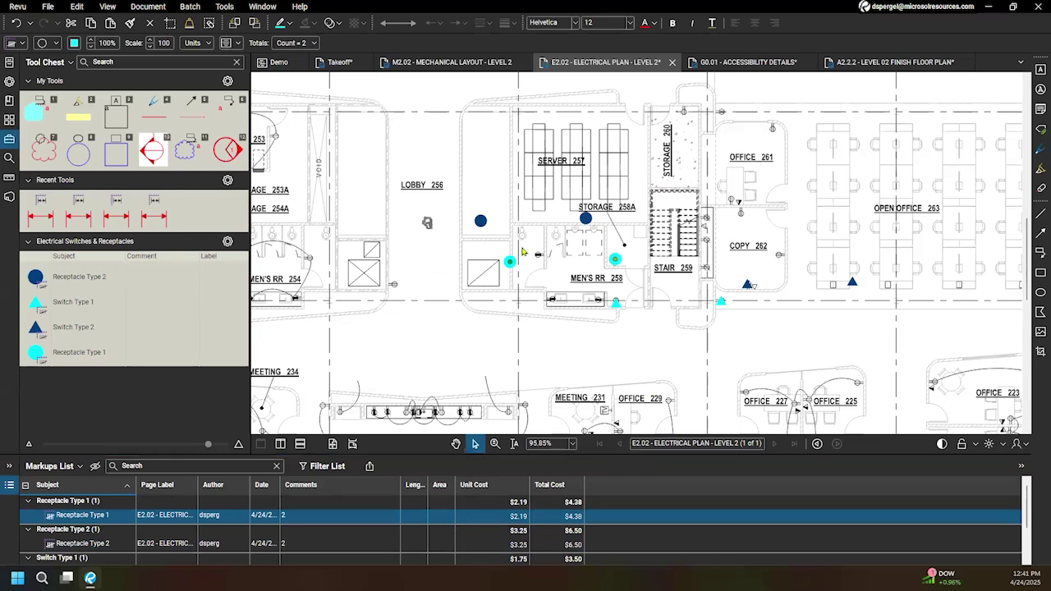
Step: Switch to the A2.2.2 Level 02 Finish Floor Plan and collapse both the Electrical Switches & Receptacles tool set and the Markups List
{"action": "left_click", "coordinate": [898, 65]}
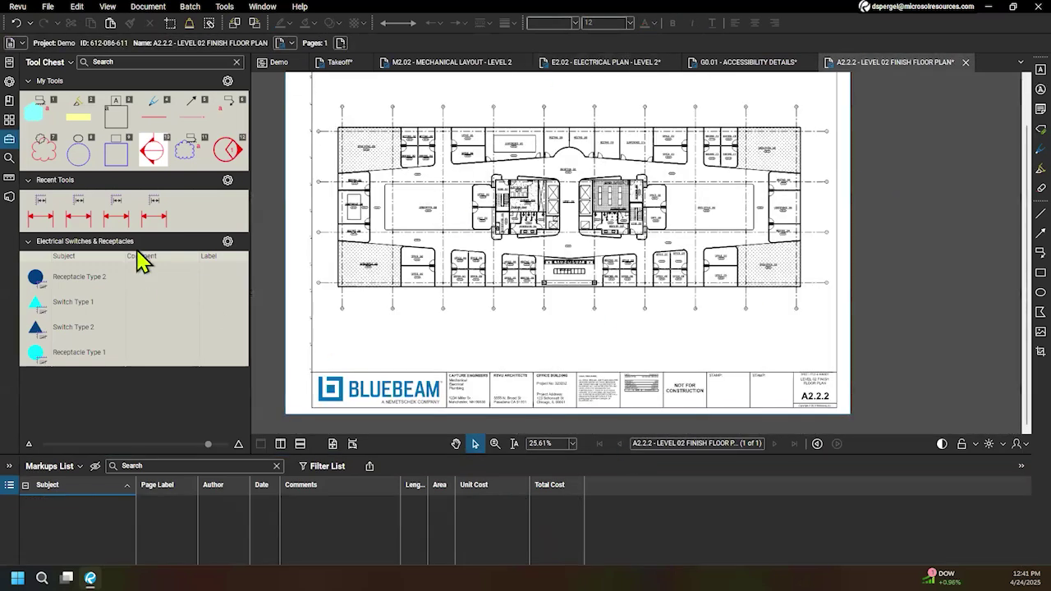
{"action": "left_click", "coordinate": [201, 241]}
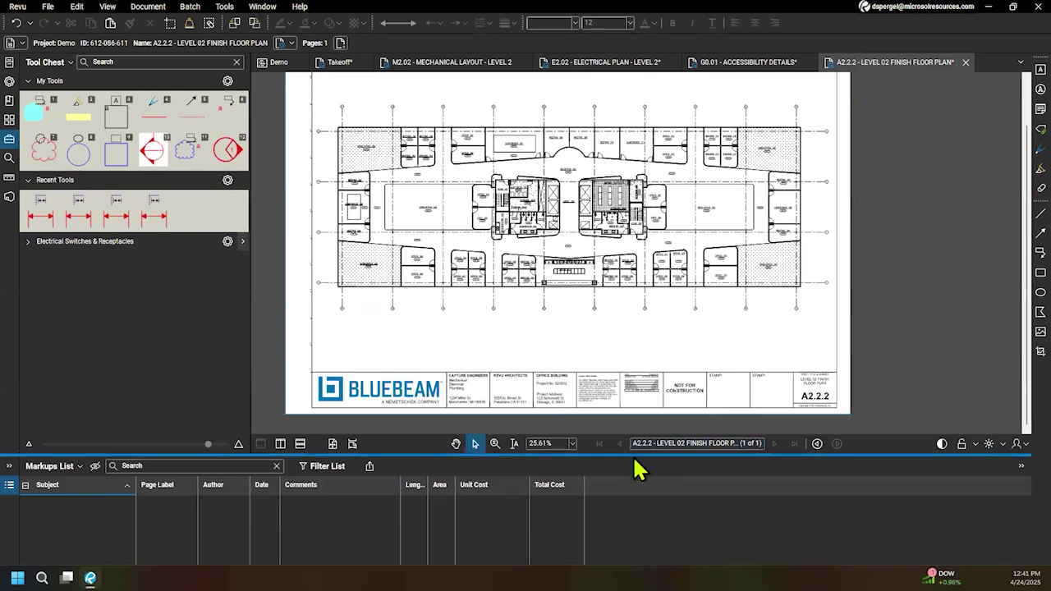
{"action": "double_click", "coordinate": [634, 456]}
{"action": "left_click_drag", "start_coordinate": [562, 241], "coordinate": [603, 326]}
{"action": "scroll", "coordinate": [606, 323], "scroll_direction": "up", "scroll_amount": 6}
{"action": "scroll", "coordinate": [564, 288], "scroll_direction": "down", "scroll_amount": 1}
{"action": "left_click_drag", "start_coordinate": [564, 287], "coordinate": [697, 390]}
{"action": "scroll", "coordinate": [605, 304], "scroll_direction": "down", "scroll_amount": 1}
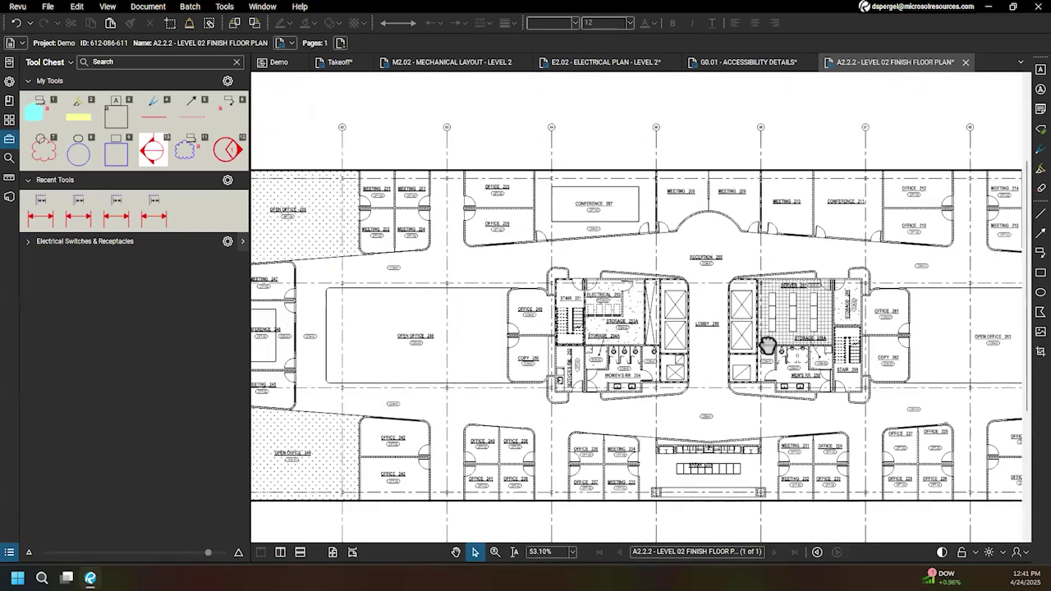
{"action": "scroll", "coordinate": [767, 345], "scroll_direction": "down", "scroll_amount": 2}
{"action": "scroll", "coordinate": [678, 296], "scroll_direction": "up", "scroll_amount": 1}
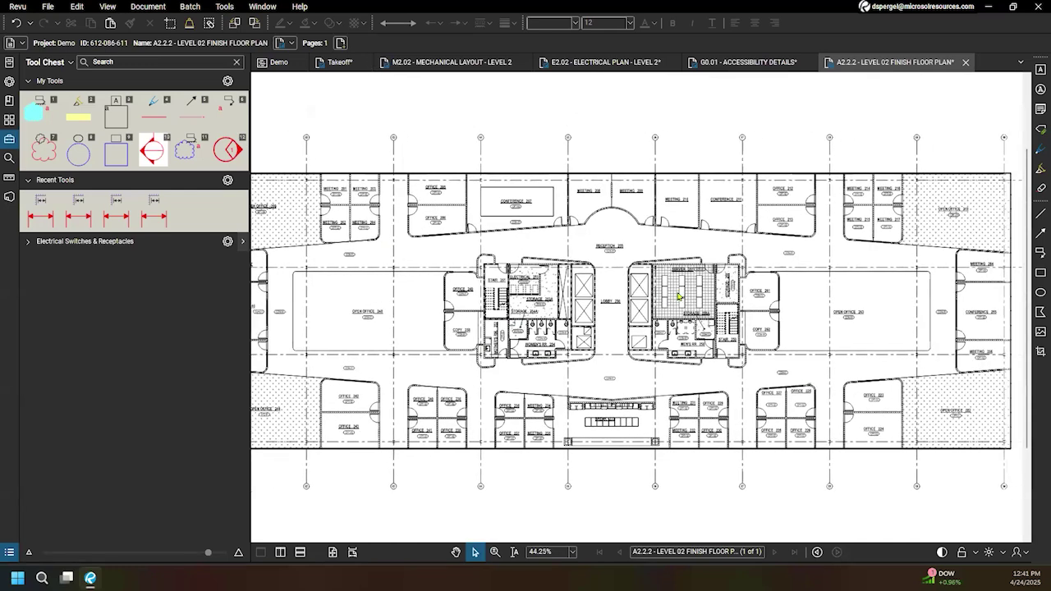
{"action": "left_click", "coordinate": [227, 8]}
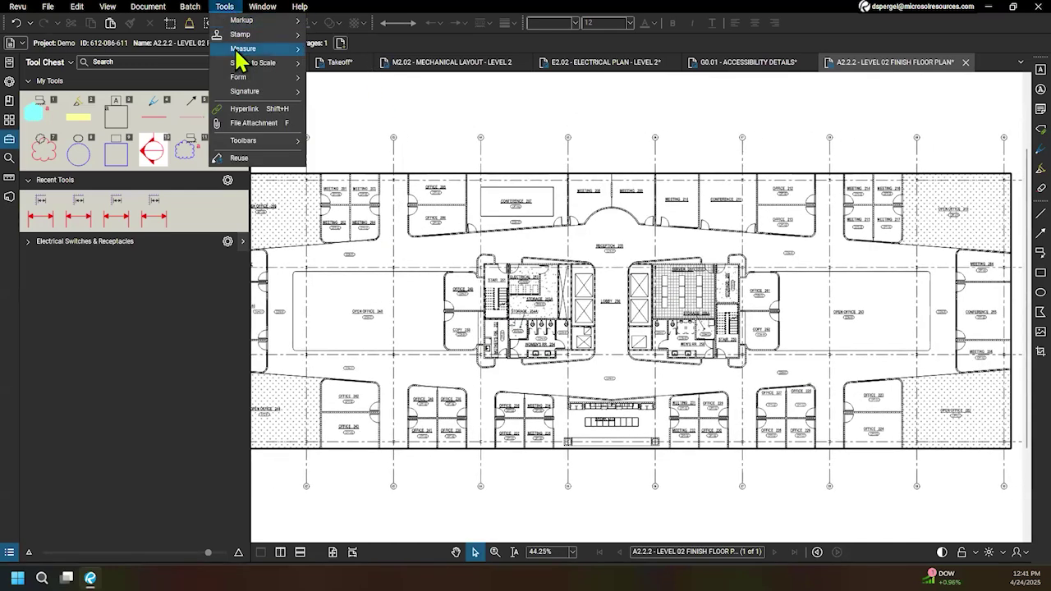
{"action": "mouse_move", "coordinate": [238, 51]}
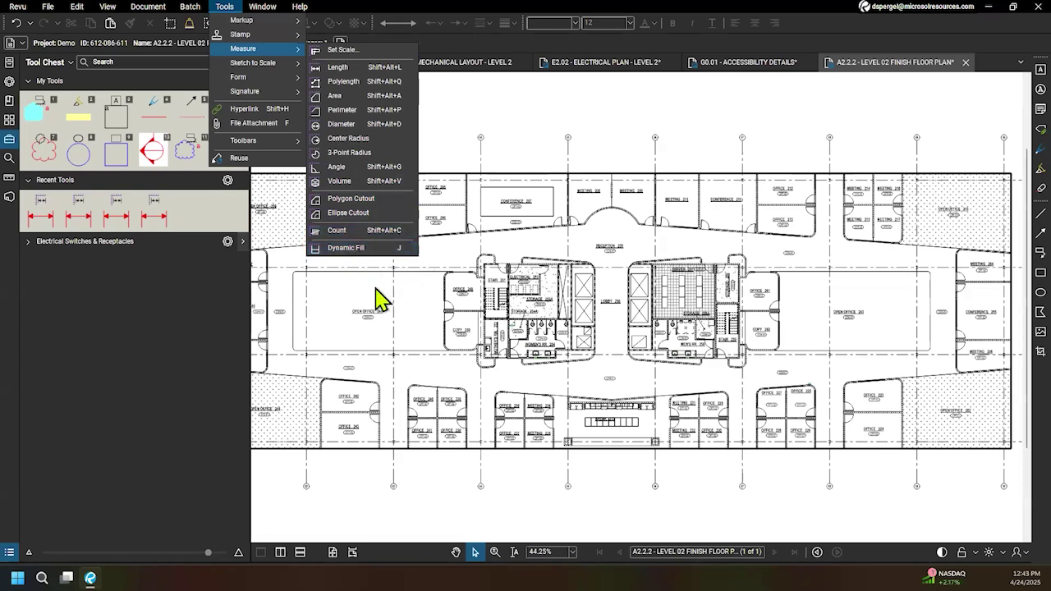
{"action": "left_click", "coordinate": [447, 341]}
Step: Examine the floor finish tags and hatching of Open Office 200, the neighbouring meeting rooms, the corridor and Open Office 248
{"action": "left_click_drag", "start_coordinate": [393, 344], "coordinate": [485, 326]}
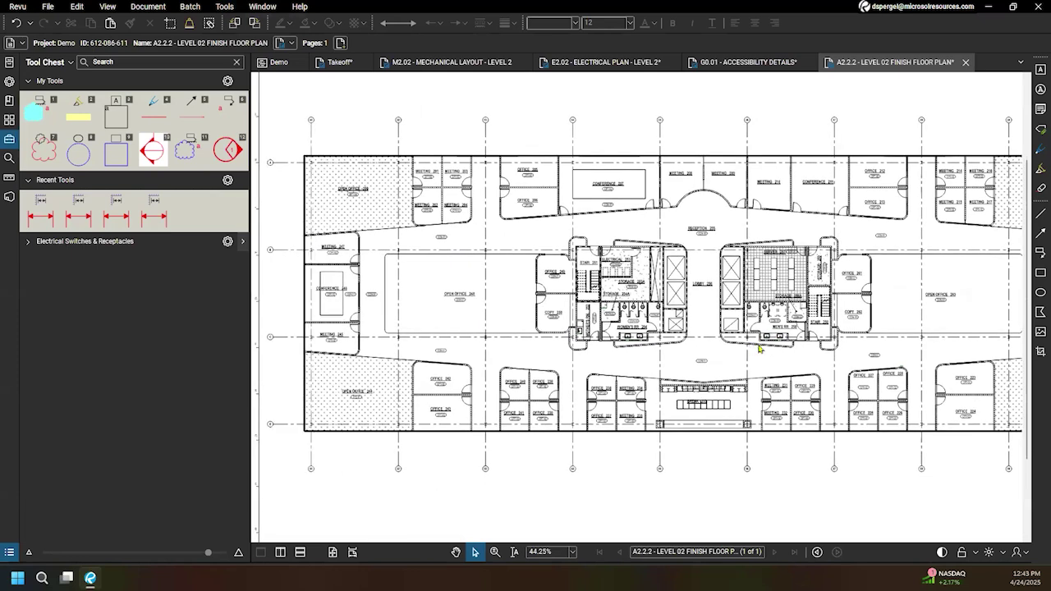
{"action": "scroll", "coordinate": [736, 335], "scroll_direction": "up", "scroll_amount": 2}
{"action": "scroll", "coordinate": [631, 320], "scroll_direction": "down", "scroll_amount": 2}
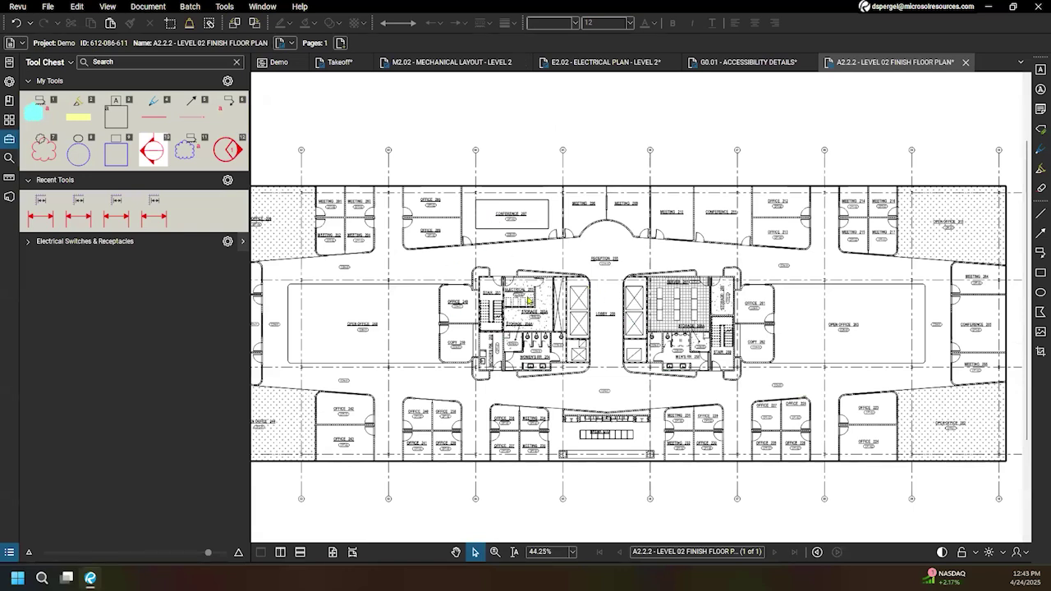
{"action": "mouse_move", "coordinate": [542, 290]}
{"action": "left_mouse_down"}
{"action": "mouse_move", "coordinate": [552, 268]}
{"action": "mouse_move", "coordinate": [623, 277]}
{"action": "left_mouse_up"}
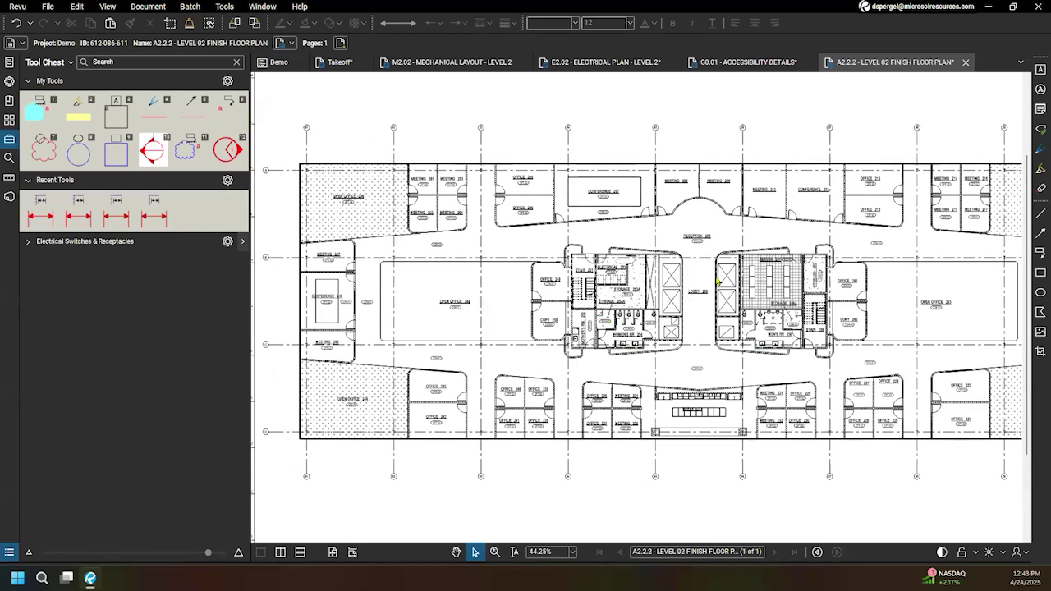
{"action": "scroll", "coordinate": [542, 369], "scroll_direction": "up", "scroll_amount": 2}
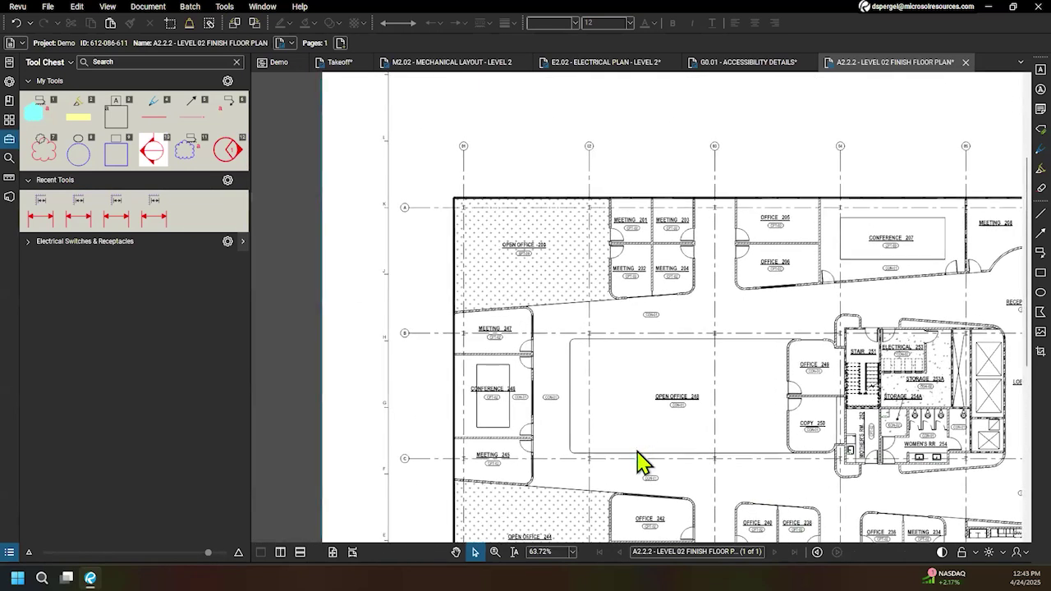
{"action": "scroll", "coordinate": [599, 337], "scroll_direction": "up", "scroll_amount": 3}
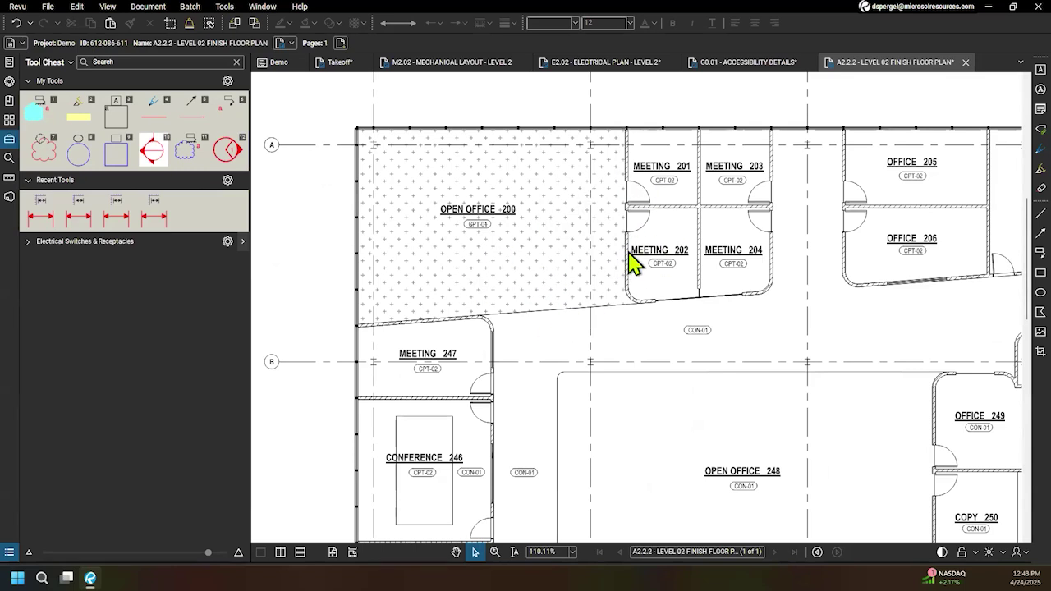
{"action": "left_click_drag", "start_coordinate": [893, 244], "coordinate": [645, 320]}
{"action": "scroll", "coordinate": [422, 324], "scroll_direction": "left", "scroll_amount": 5}
{"action": "scroll", "coordinate": [387, 263], "scroll_direction": "up", "scroll_amount": 5}
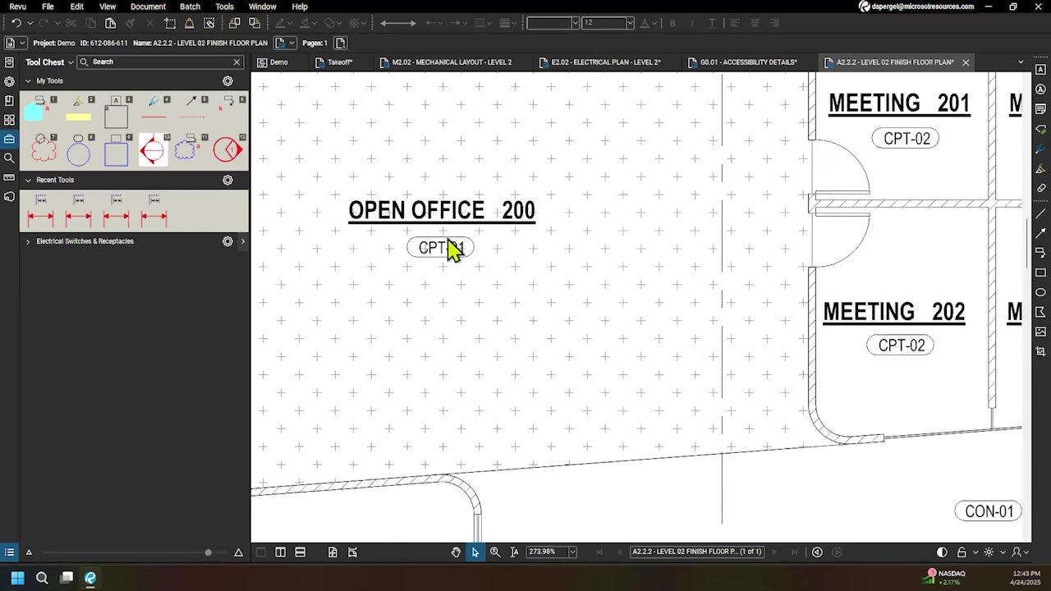
{"action": "scroll", "coordinate": [633, 335], "scroll_direction": "down", "scroll_amount": 2}
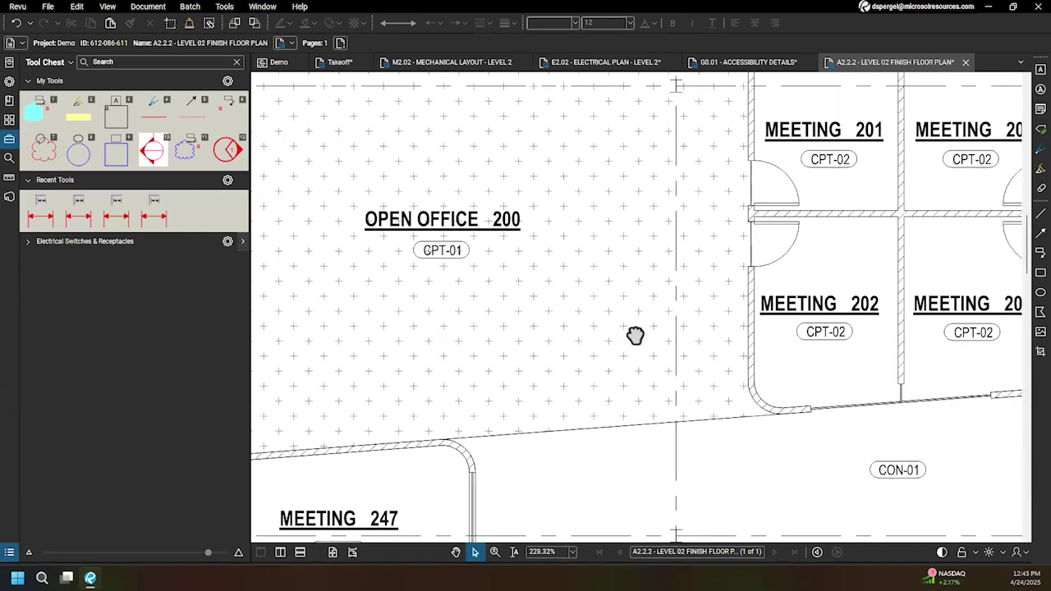
{"action": "scroll", "coordinate": [619, 322], "scroll_direction": "right", "scroll_amount": 5}
{"action": "left_click_drag", "start_coordinate": [586, 246], "coordinate": [617, 333]}
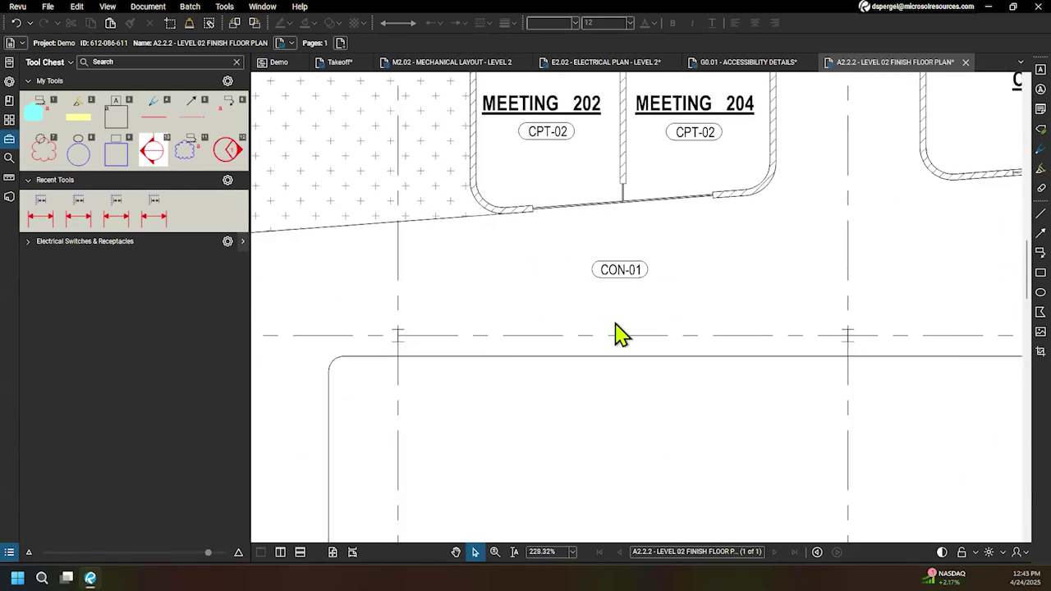
{"action": "scroll", "coordinate": [617, 339], "scroll_direction": "down", "scroll_amount": 2}
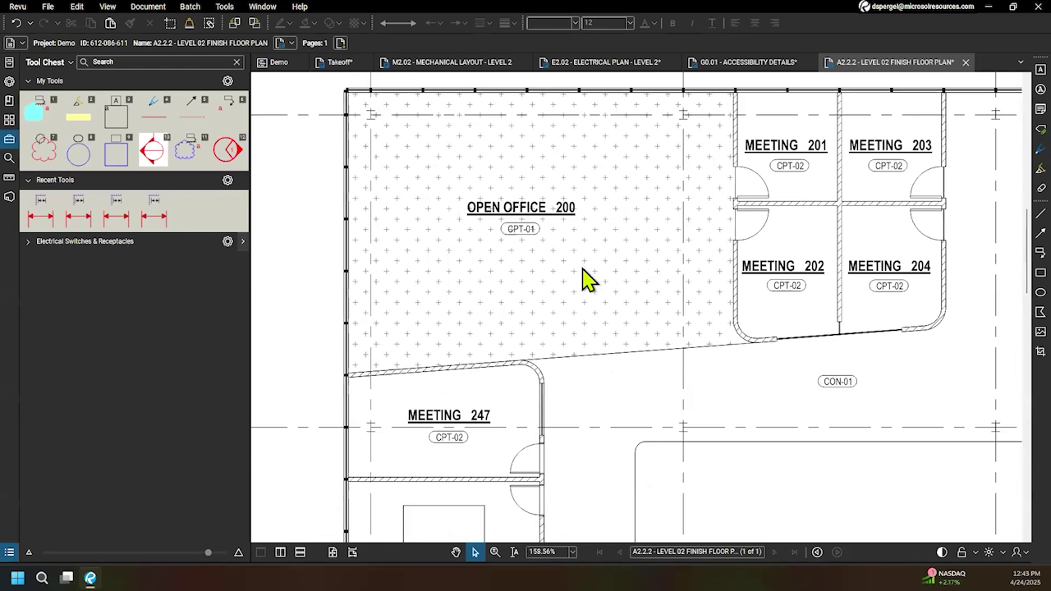
{"action": "scroll", "coordinate": [649, 292], "scroll_direction": "down", "scroll_amount": 1}
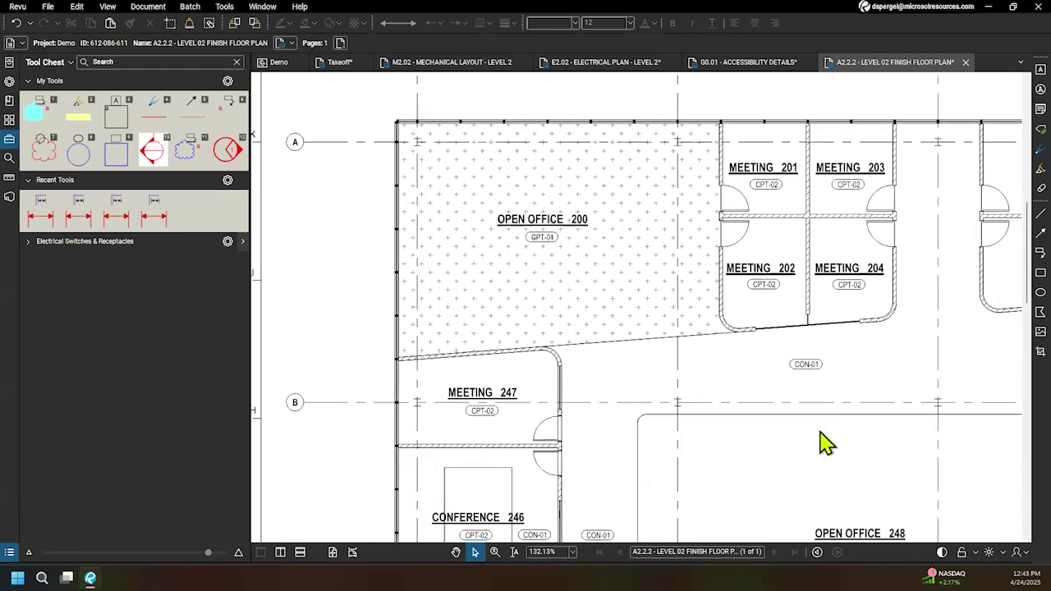
{"action": "scroll", "coordinate": [688, 305], "scroll_direction": "down", "scroll_amount": 3}
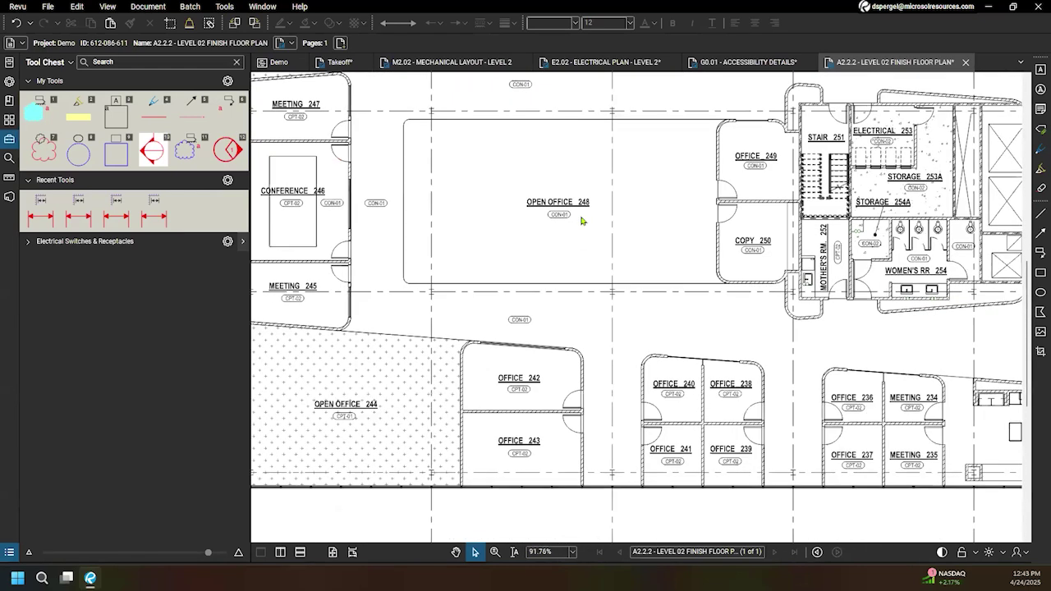
{"action": "left_click_drag", "start_coordinate": [541, 193], "coordinate": [673, 392]}
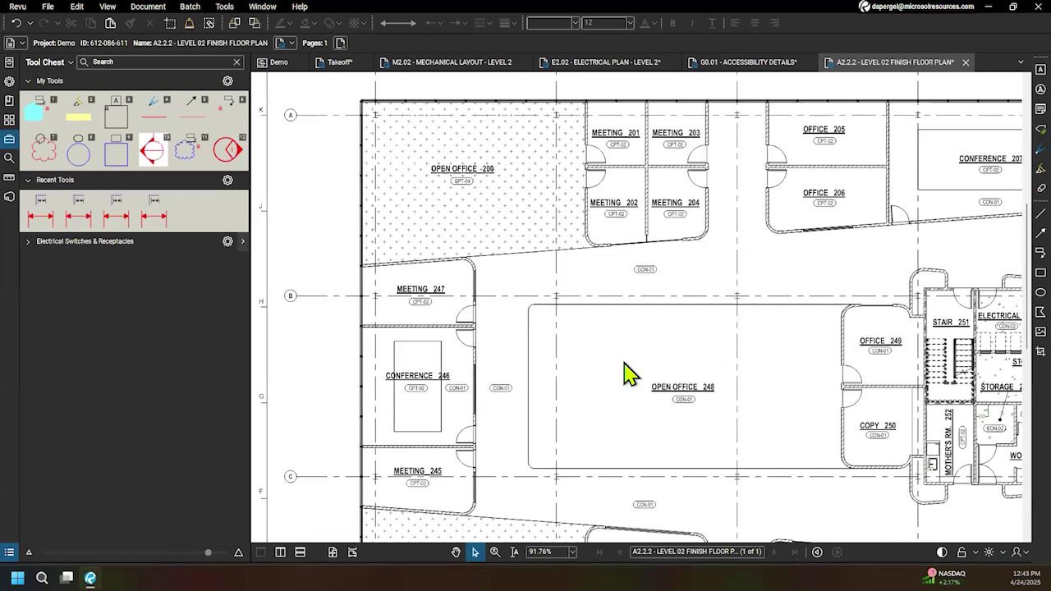
{"action": "left_click_drag", "start_coordinate": [591, 345], "coordinate": [530, 392]}
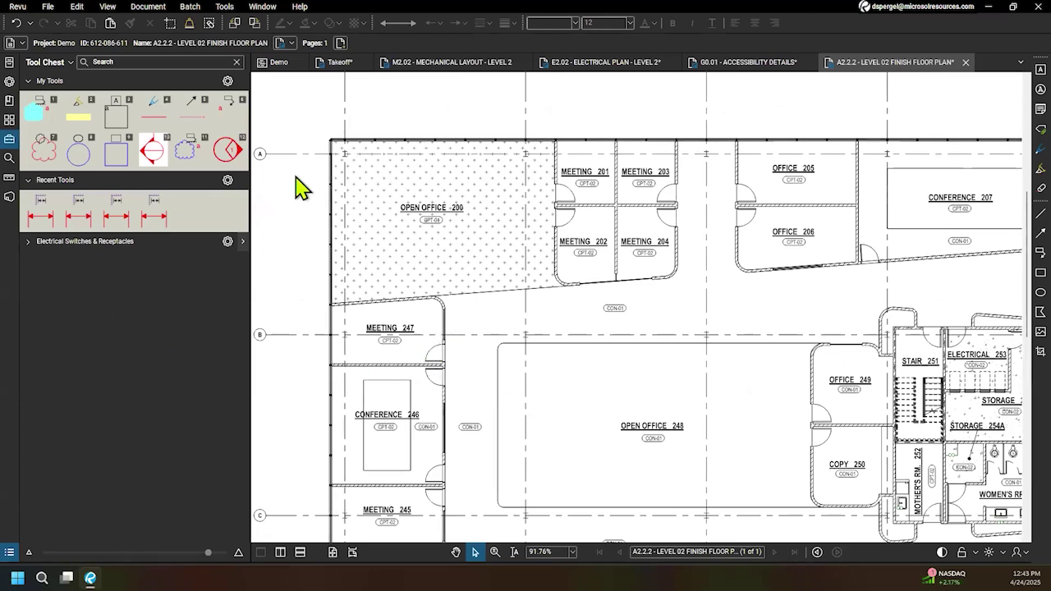
Step: Start an area measurement on the finish floor plan and set its subject to Carpet 1
{"action": "left_click", "coordinate": [10, 179]}
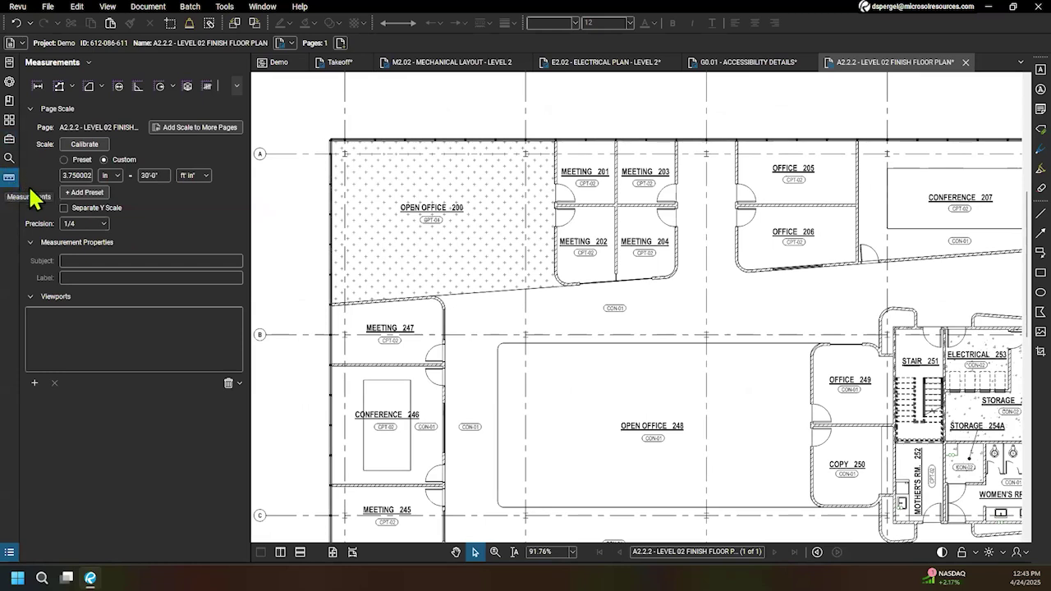
{"action": "left_click", "coordinate": [88, 84]}
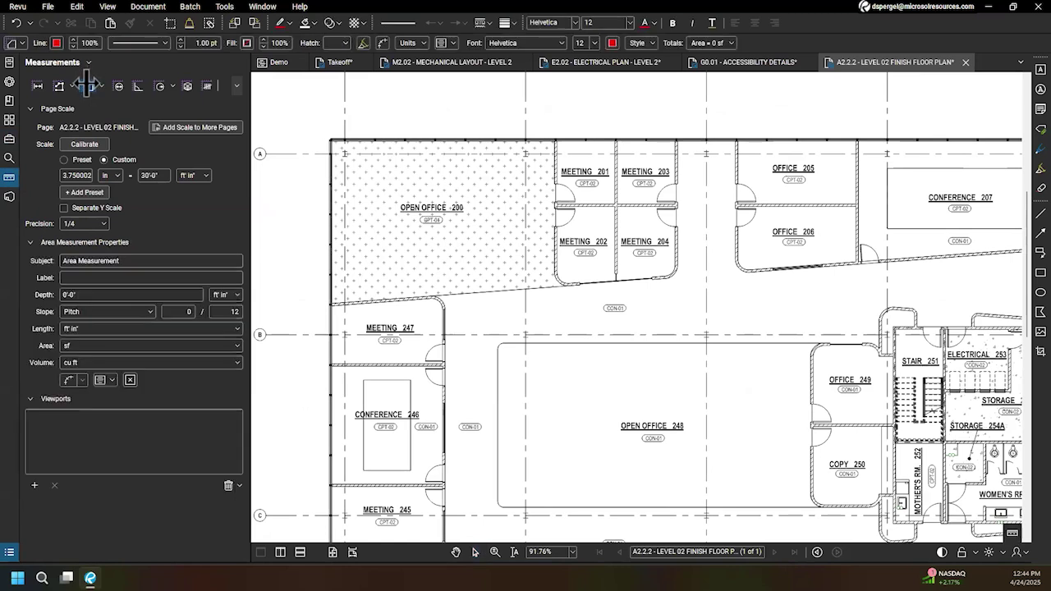
{"action": "triple_click", "coordinate": [141, 261]}
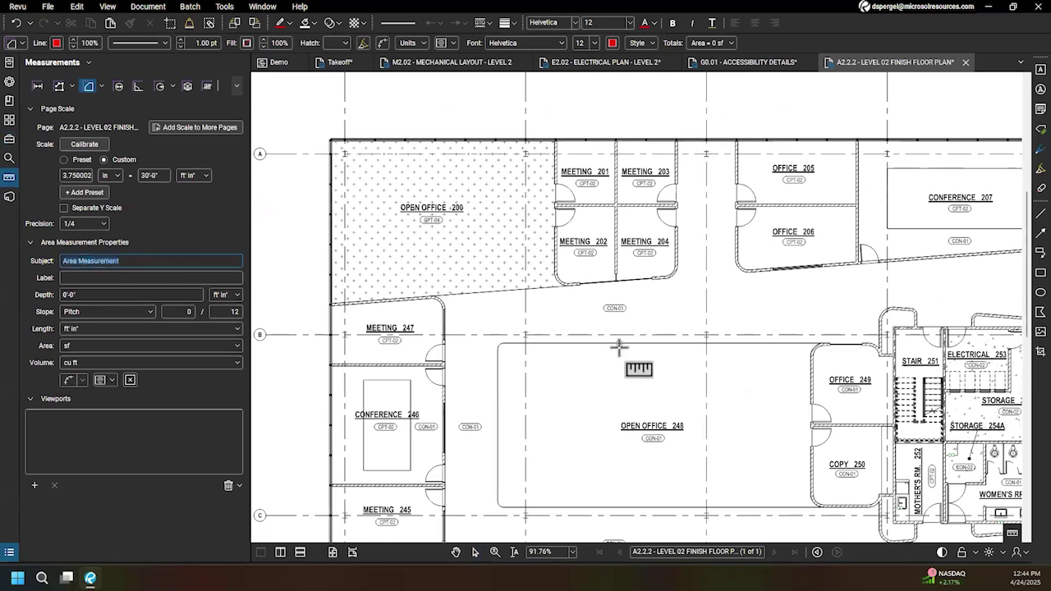
{"action": "type", "text": "C"}
{"action": "type", "text": "rpet"}
{"action": "key", "text": "Tab"}
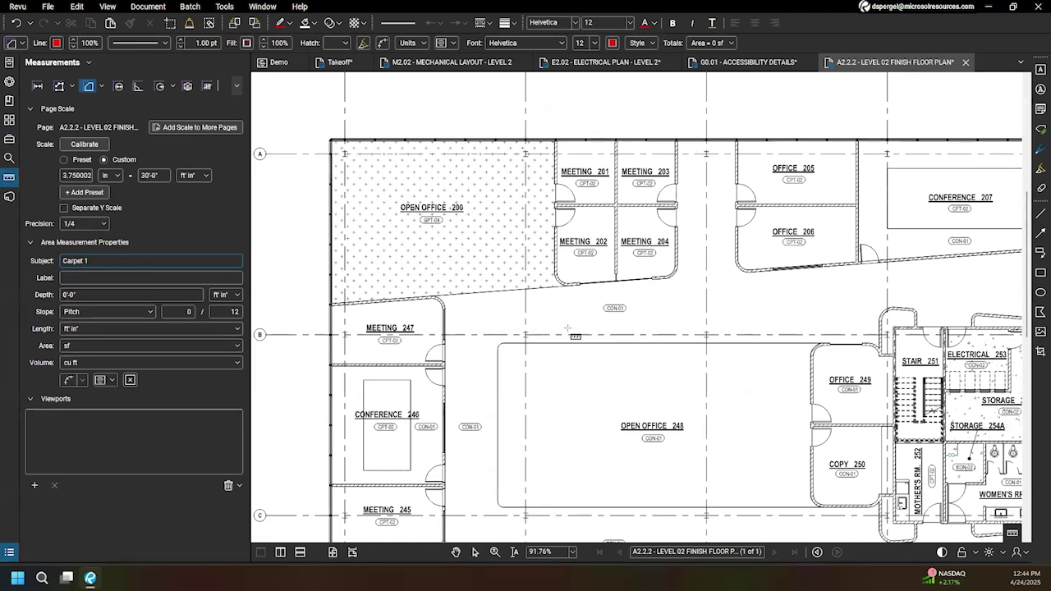
Step: Examine the CPT-01 boundary of Open Office 200 along its slanted edge and at the rounded wall corner beside Meeting 202
{"action": "scroll", "coordinate": [566, 327], "scroll_direction": "up", "scroll_amount": 3}
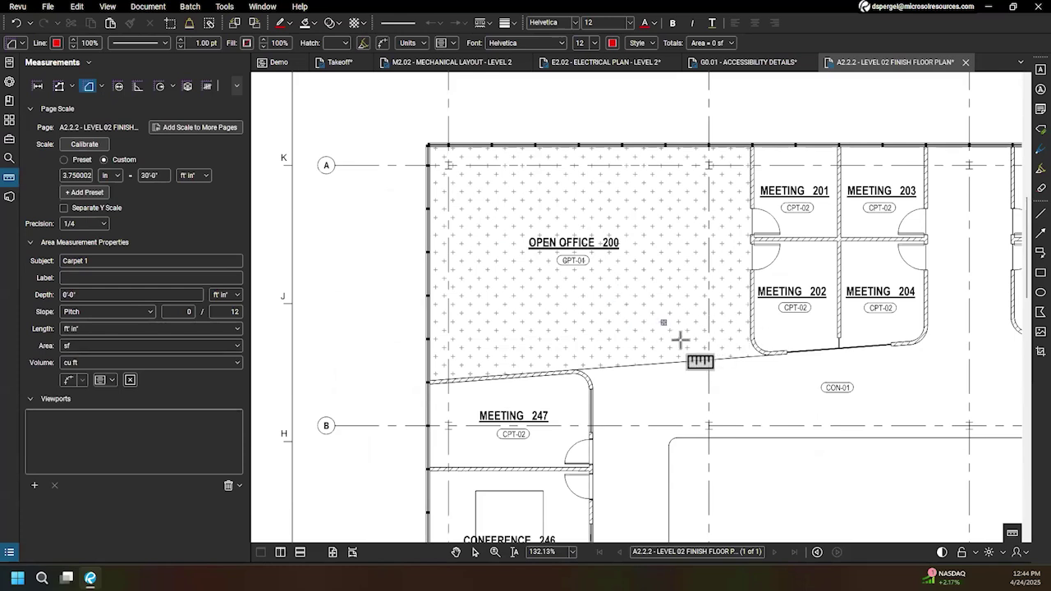
{"action": "left_click", "coordinate": [748, 358]}
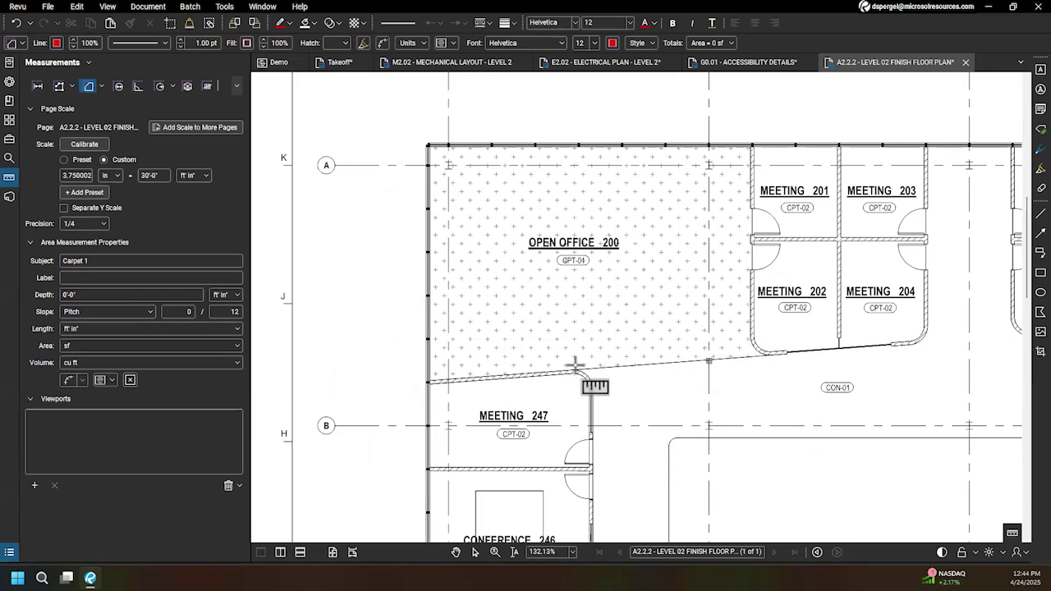
{"action": "scroll", "coordinate": [702, 351], "scroll_direction": "up", "scroll_amount": 3}
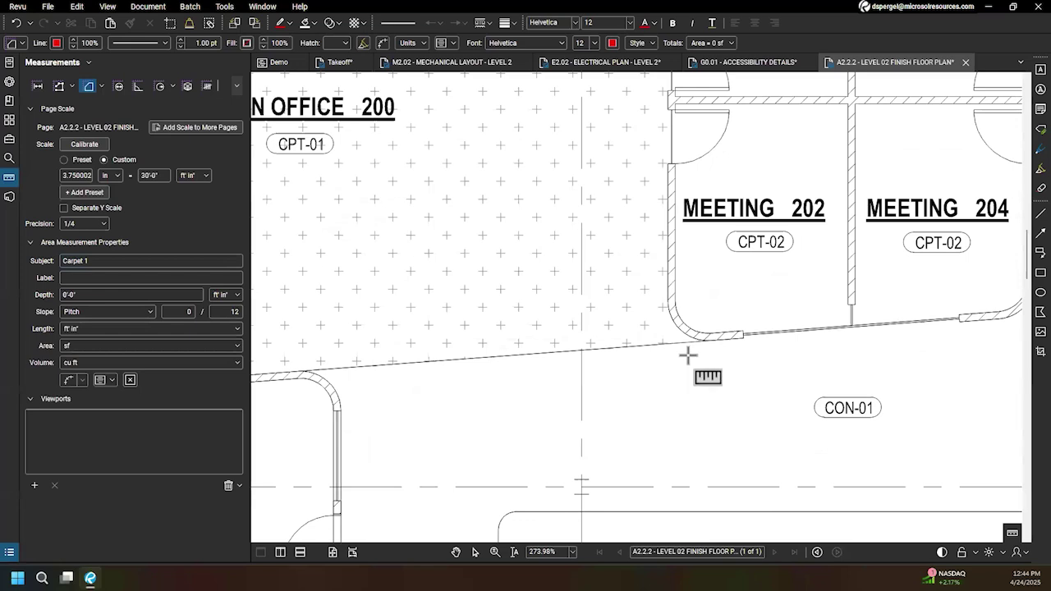
{"action": "scroll", "coordinate": [703, 351], "scroll_direction": "down", "scroll_amount": 1}
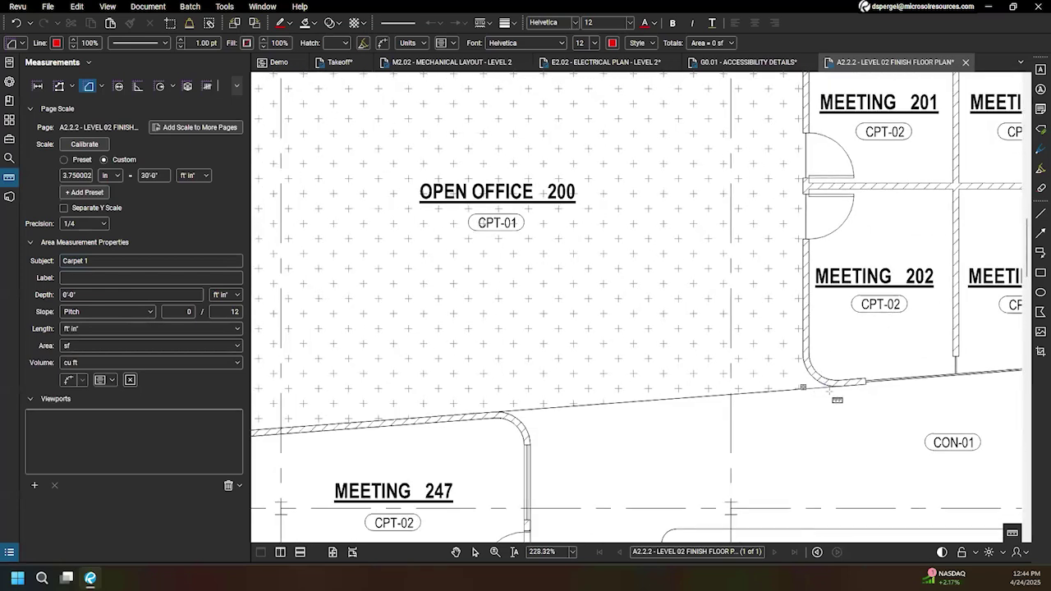
{"action": "scroll", "coordinate": [821, 386], "scroll_direction": "up", "scroll_amount": 1}
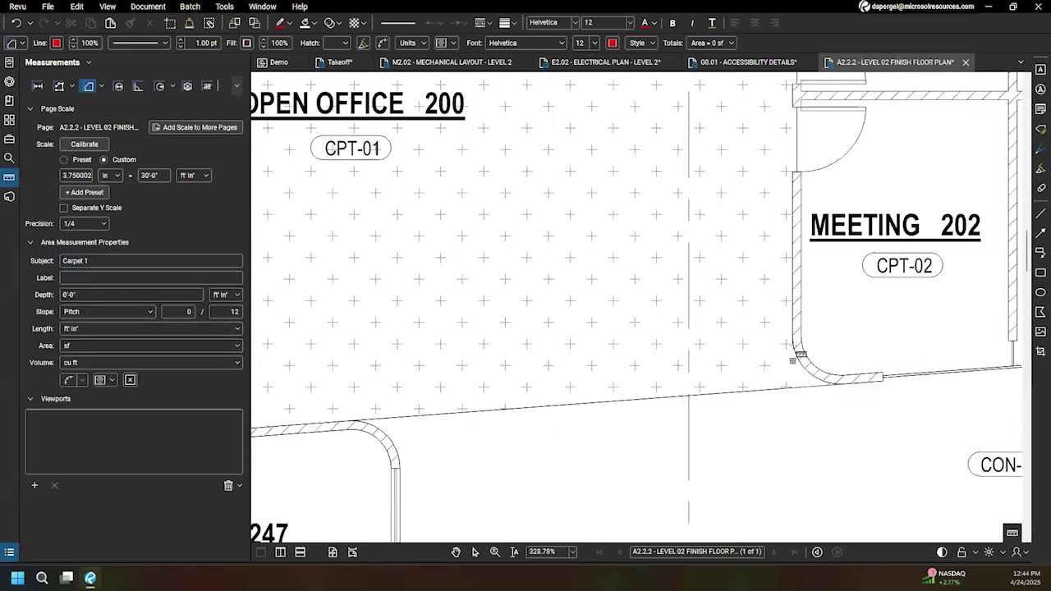
{"action": "scroll", "coordinate": [788, 392], "scroll_direction": "up", "scroll_amount": 3}
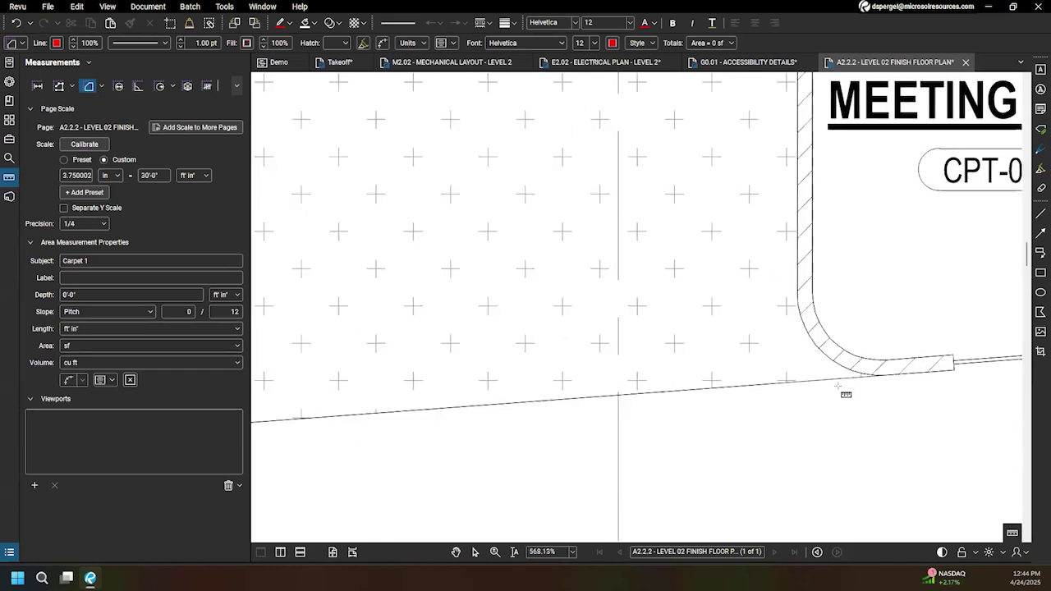
{"action": "left_click", "coordinate": [817, 381]}
{"action": "scroll", "coordinate": [818, 377], "scroll_direction": "down", "scroll_amount": 3}
{"action": "left_click_drag", "start_coordinate": [669, 307], "coordinate": [805, 379]}
{"action": "scroll", "coordinate": [805, 379], "scroll_direction": "down", "scroll_amount": 2}
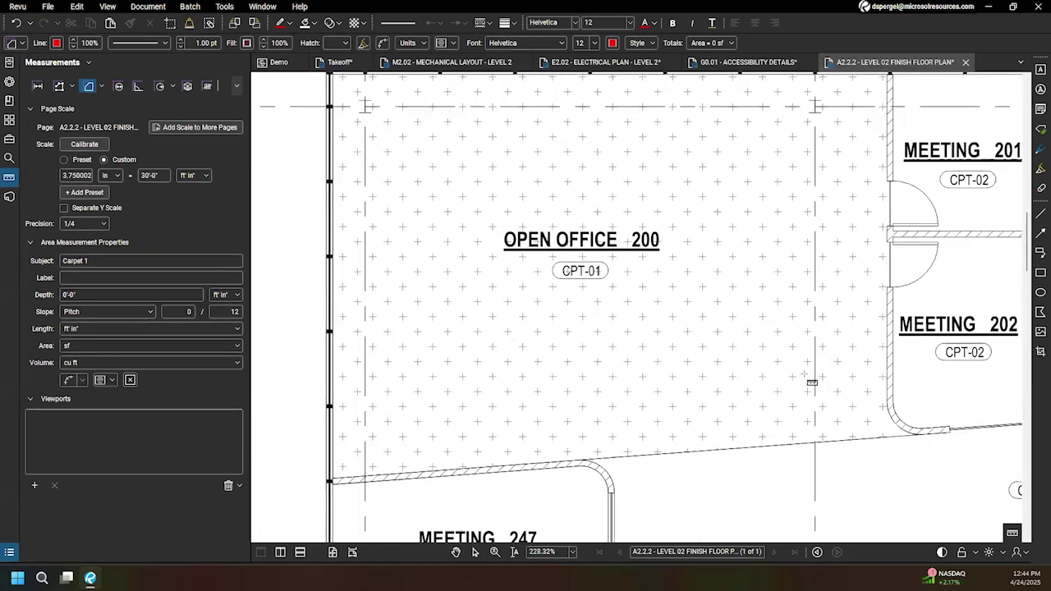
{"action": "scroll", "coordinate": [802, 361], "scroll_direction": "down", "scroll_amount": 1}
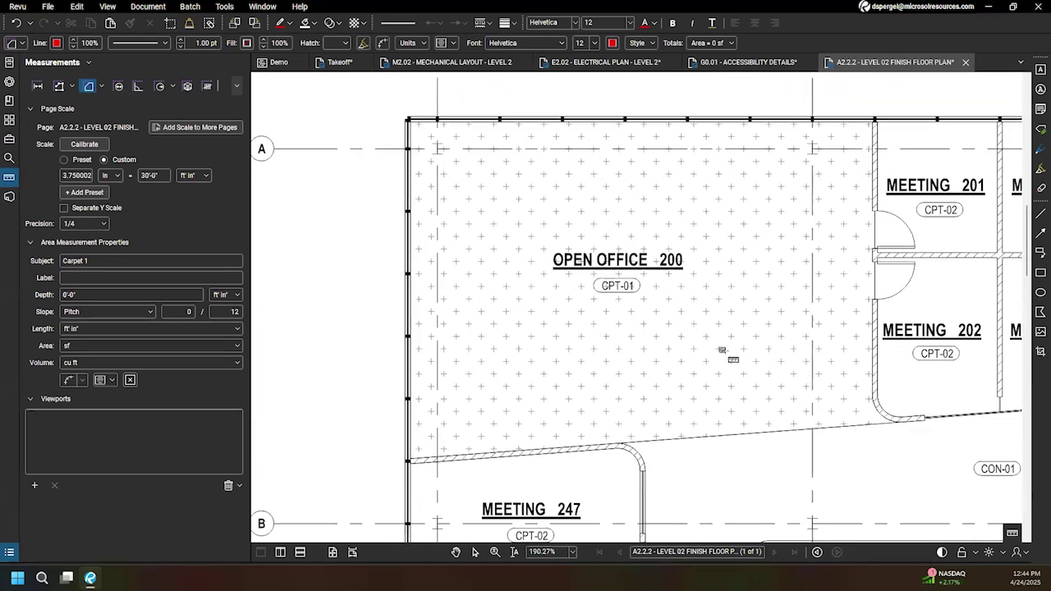
Step: Outline Open Office 200 from its outer corner near grid A, along the exterior wall and down to the start of Meeting 202's rounded corner
{"action": "scroll", "coordinate": [439, 137], "scroll_direction": "up", "scroll_amount": 5}
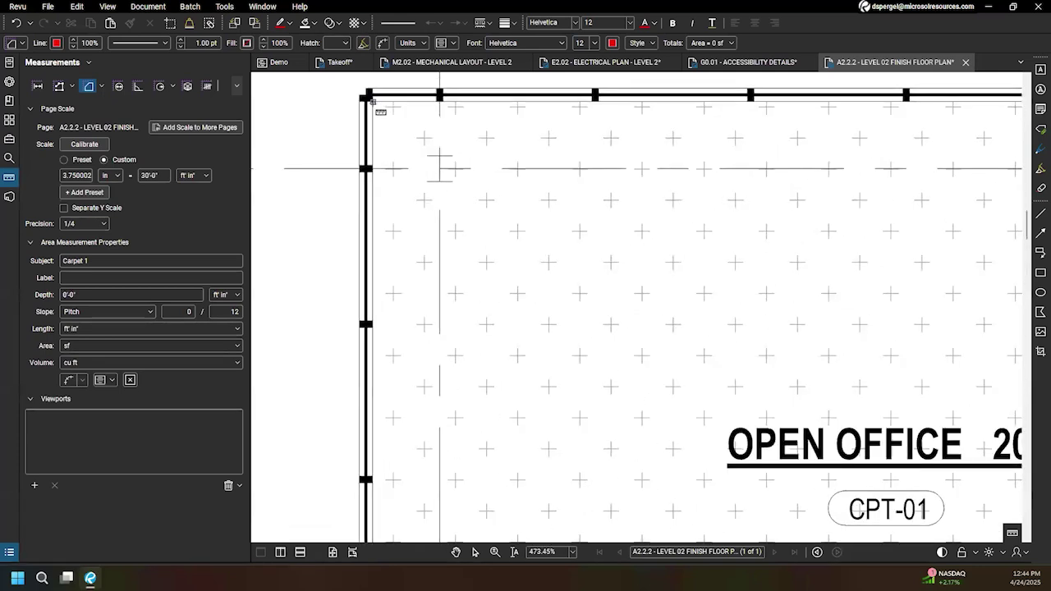
{"action": "left_click", "coordinate": [370, 100]}
{"action": "scroll", "coordinate": [760, 182], "scroll_direction": "down", "scroll_amount": 3}
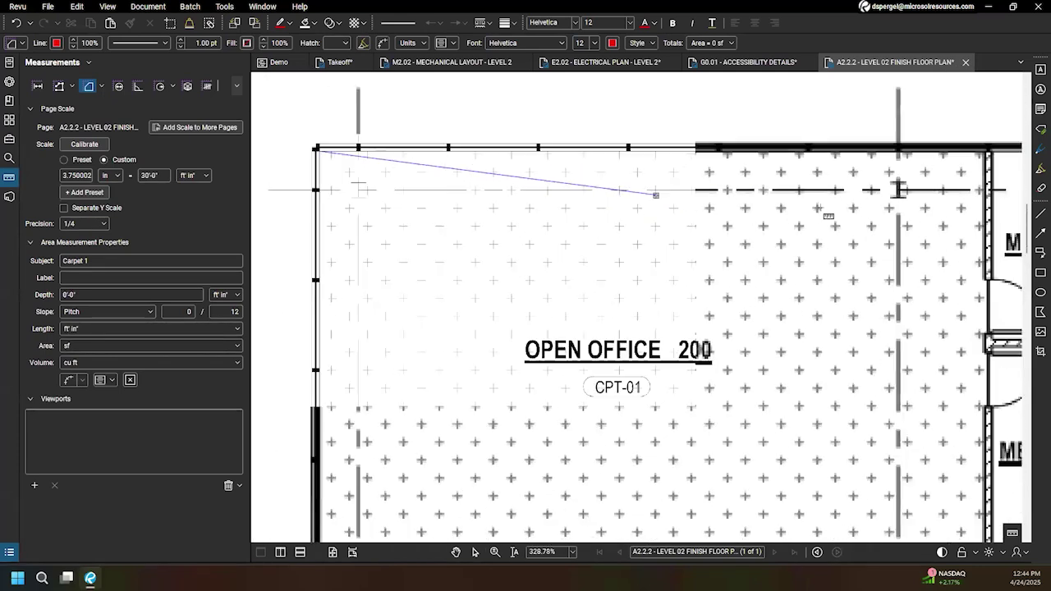
{"action": "scroll", "coordinate": [817, 208], "scroll_direction": "right", "scroll_amount": 3}
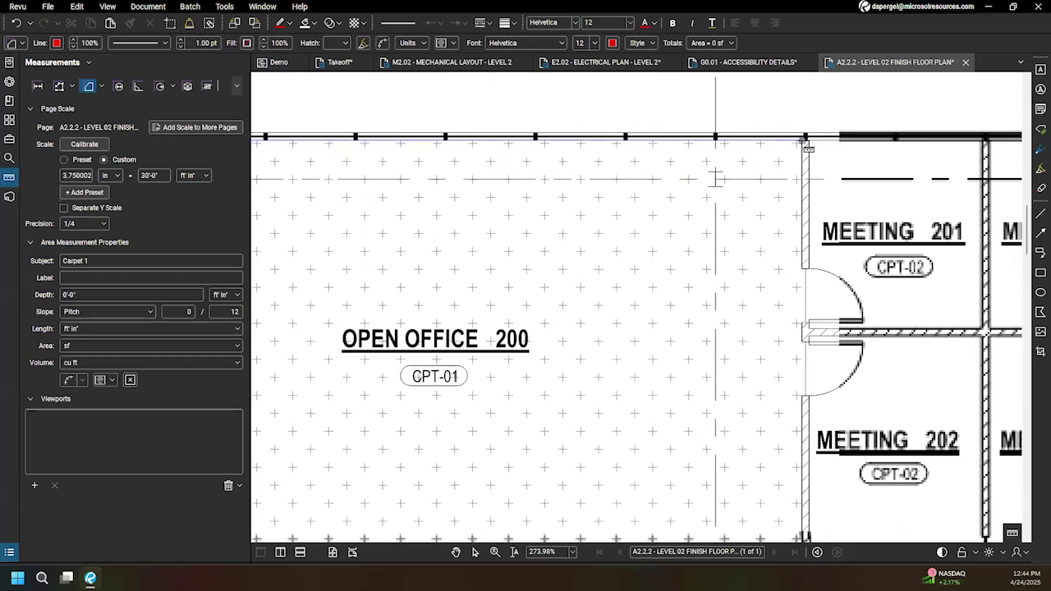
{"action": "scroll", "coordinate": [713, 227], "scroll_direction": "down", "scroll_amount": 4}
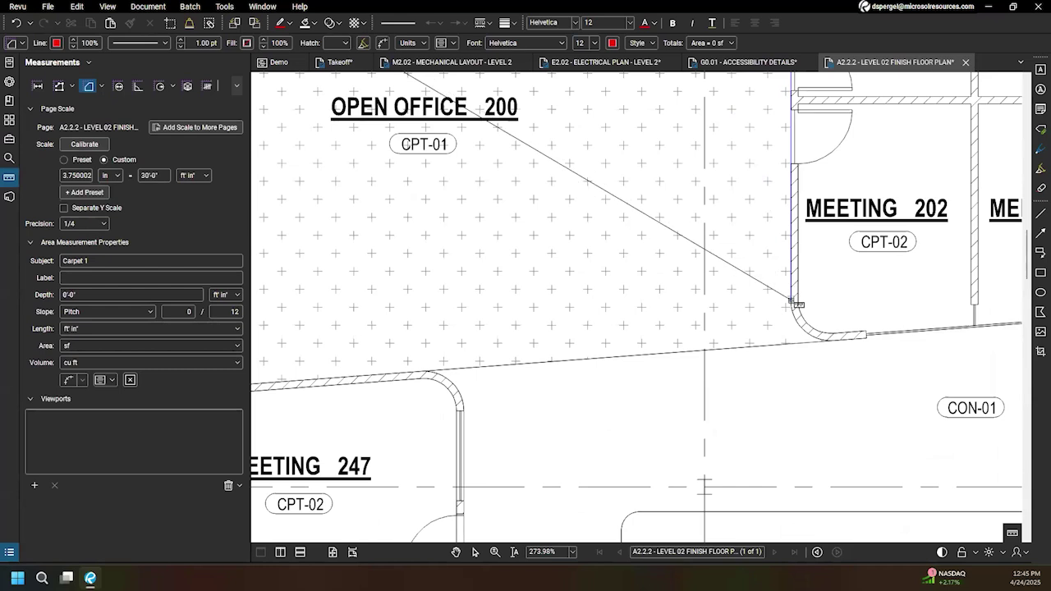
{"action": "scroll", "coordinate": [792, 300], "scroll_direction": "up", "scroll_amount": 3}
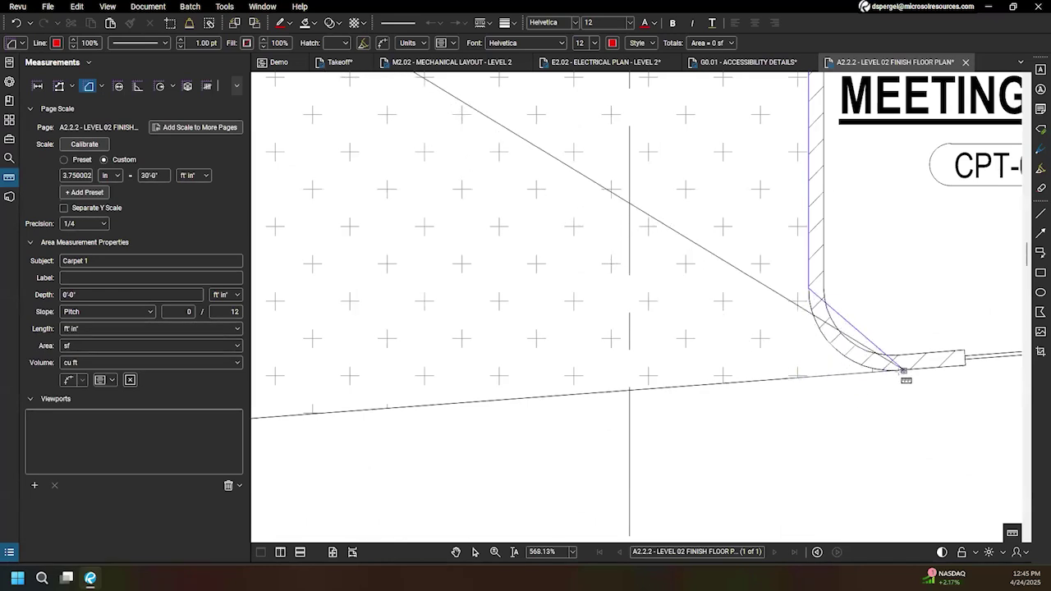
Step: Extend the area outline straight across the rounded corner and along the slanted Meeting 247 wall to the exterior wall
{"action": "scroll", "coordinate": [903, 377], "scroll_direction": "up", "scroll_amount": 8}
{"action": "scroll", "coordinate": [886, 361], "scroll_direction": "down", "scroll_amount": 4}
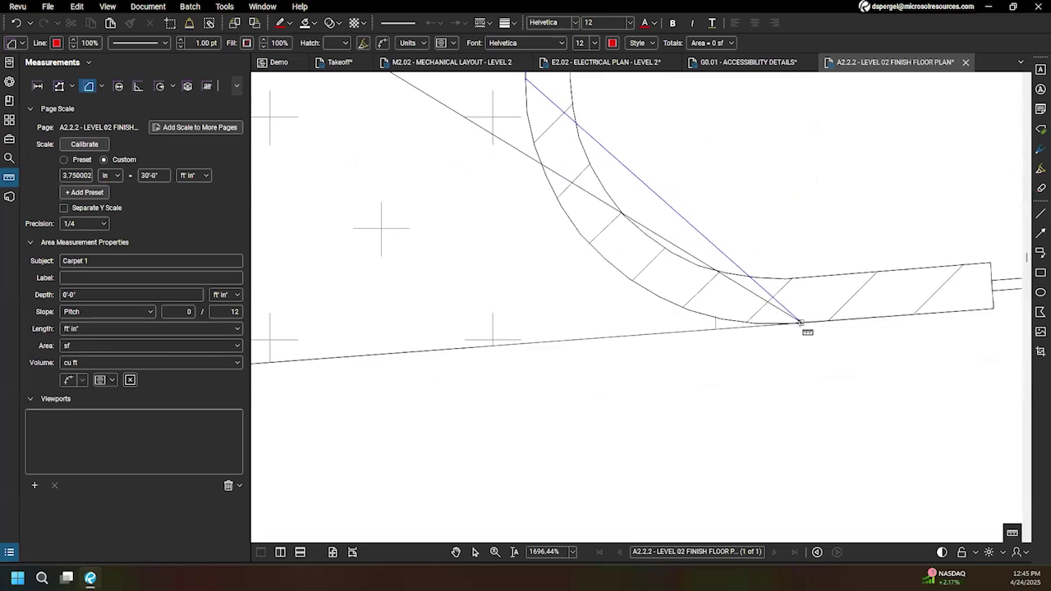
{"action": "left_click", "coordinate": [800, 322]}
{"action": "scroll", "coordinate": [833, 353], "scroll_direction": "down", "scroll_amount": 3}
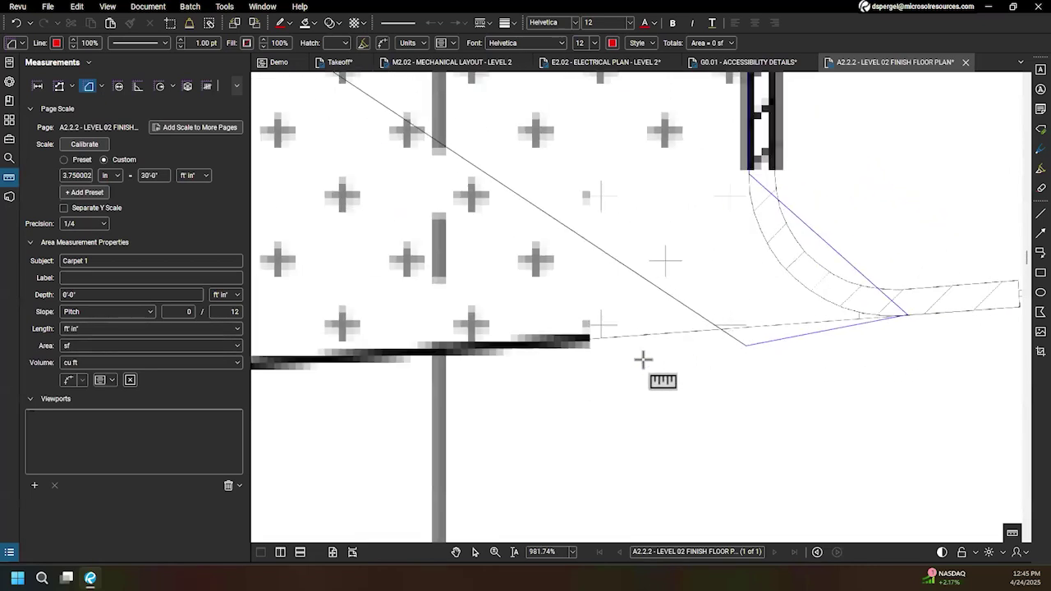
{"action": "scroll", "coordinate": [627, 359], "scroll_direction": "down", "scroll_amount": 3}
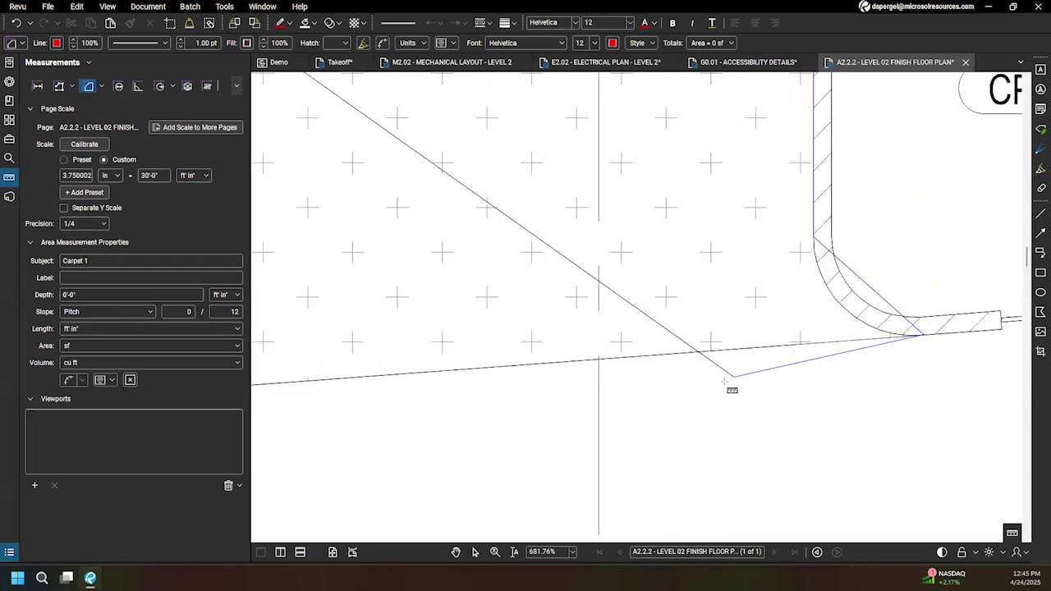
{"action": "scroll", "coordinate": [643, 396], "scroll_direction": "down", "scroll_amount": 3}
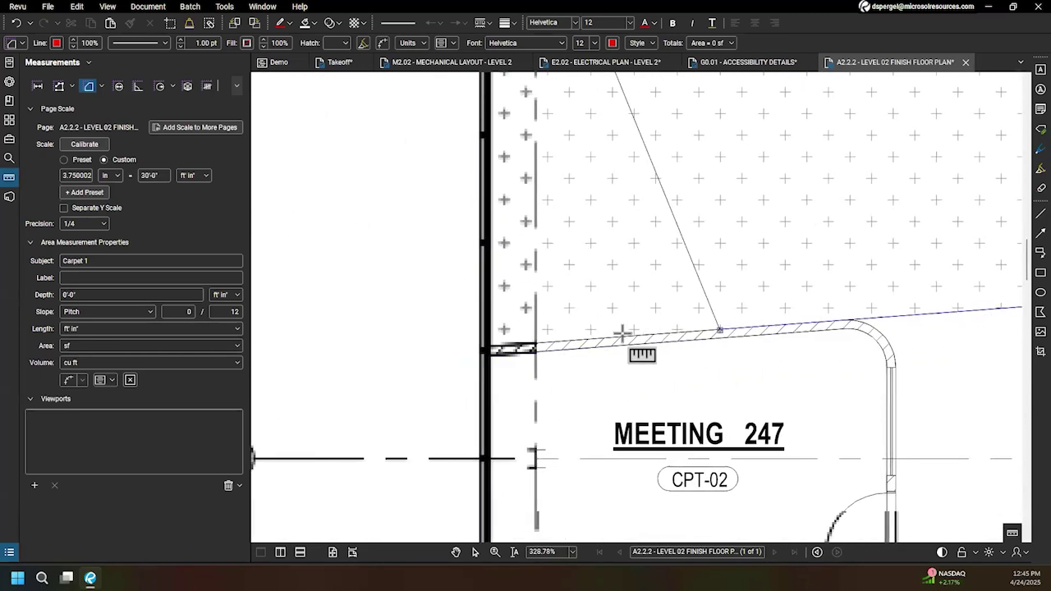
{"action": "scroll", "coordinate": [493, 343], "scroll_direction": "up", "scroll_amount": 4}
{"action": "left_click", "coordinate": [486, 347]}
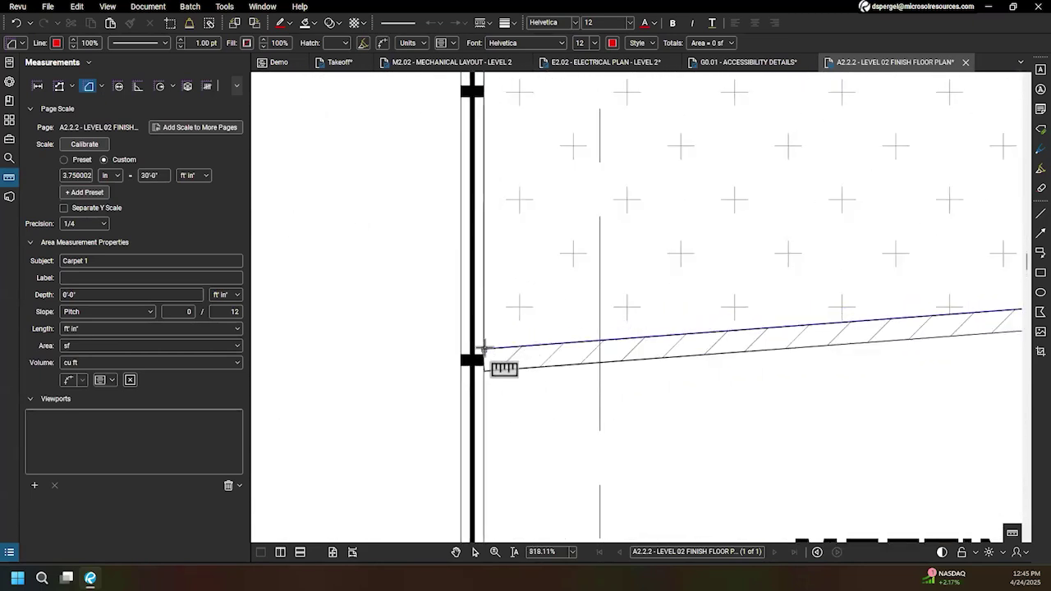
Step: Close the Open Office 200 outline at its starting corner and leave the area measurement tool
{"action": "scroll", "coordinate": [558, 192], "scroll_direction": "down", "scroll_amount": 6}
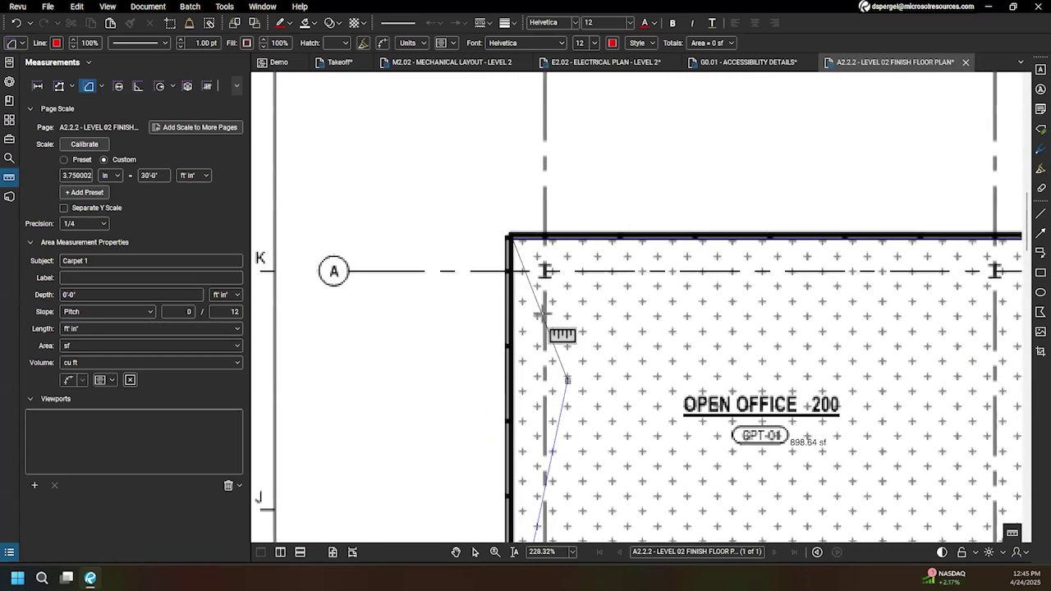
{"action": "scroll", "coordinate": [544, 271], "scroll_direction": "up", "scroll_amount": 2}
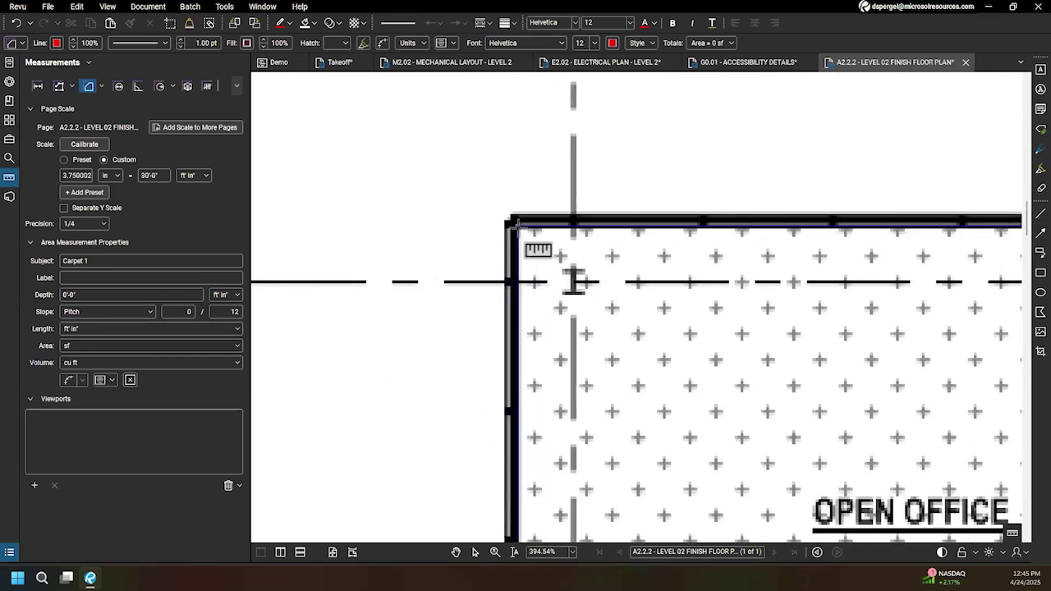
{"action": "left_click", "coordinate": [514, 224]}
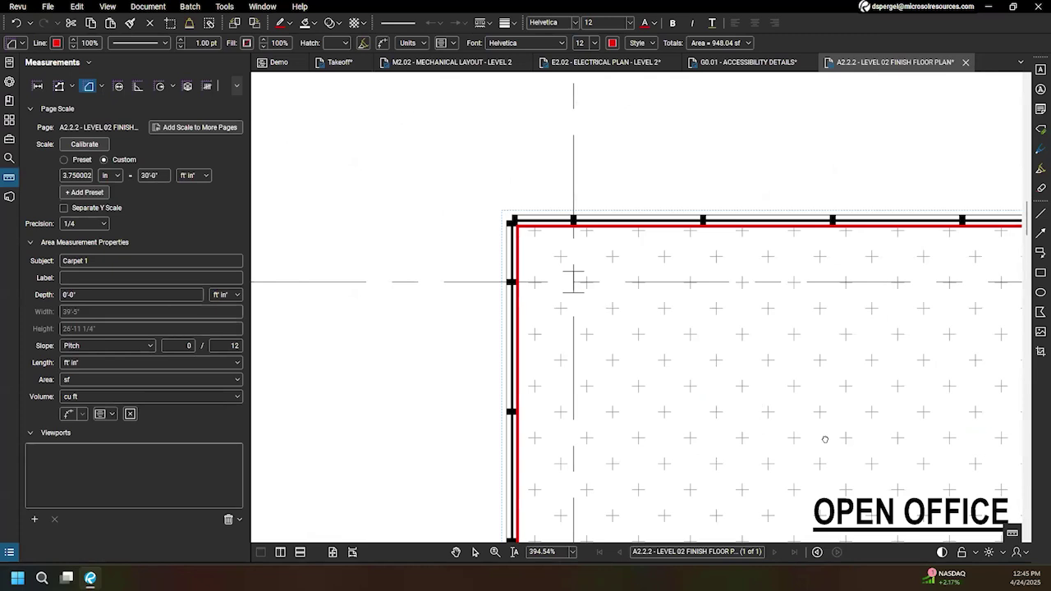
{"action": "scroll", "coordinate": [836, 414], "scroll_direction": "down", "scroll_amount": 3}
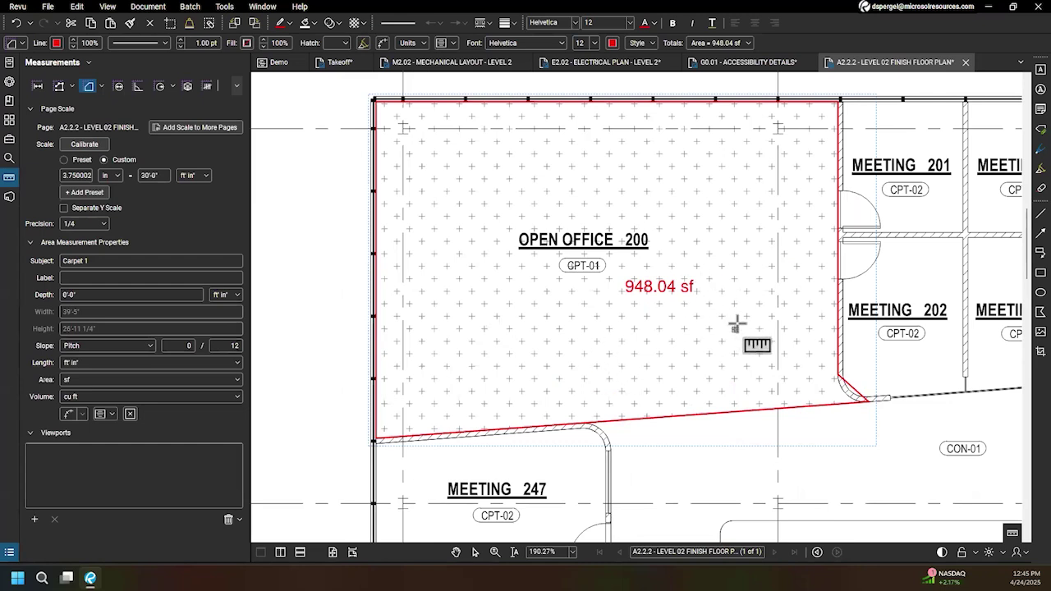
{"action": "key", "text": "Escape"}
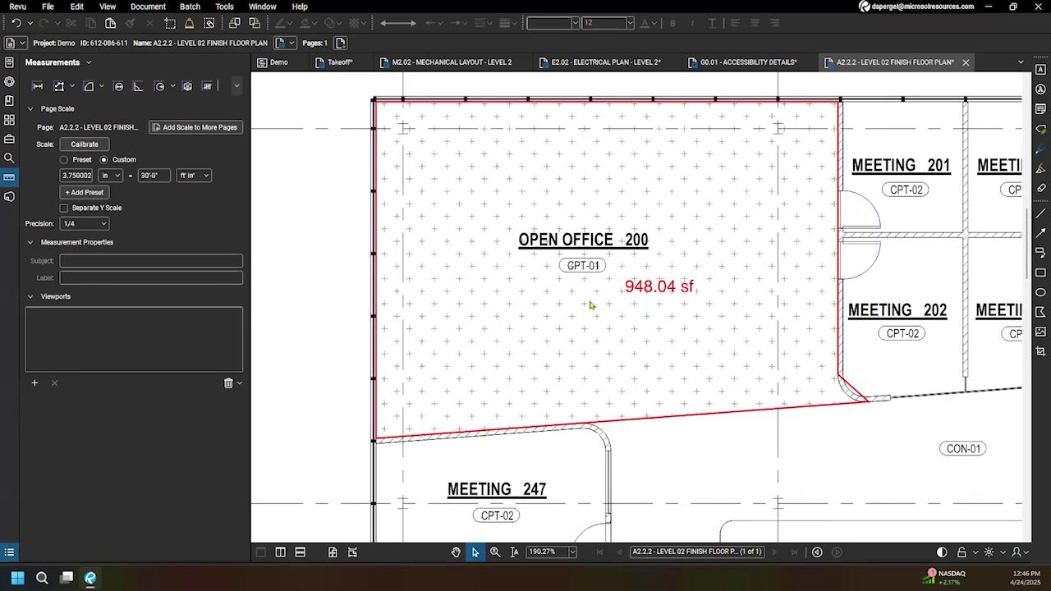
Step: Convert the diagonal segment of the Carpet 1 area at Meeting 202's rounded corner to an arc
{"action": "scroll", "coordinate": [801, 421], "scroll_direction": "up", "scroll_amount": 3}
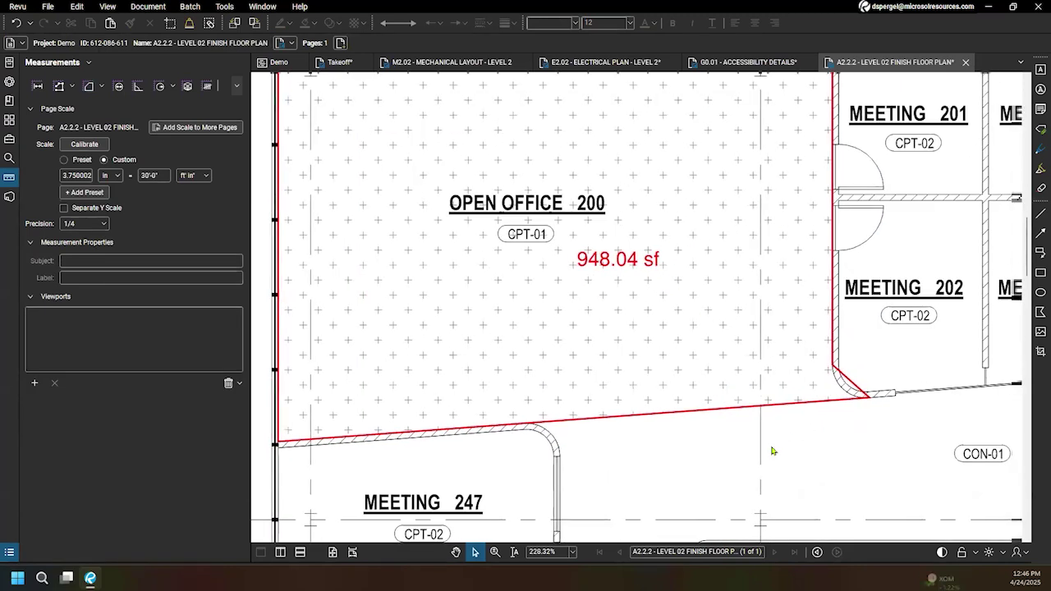
{"action": "scroll", "coordinate": [788, 417], "scroll_direction": "up", "scroll_amount": 4}
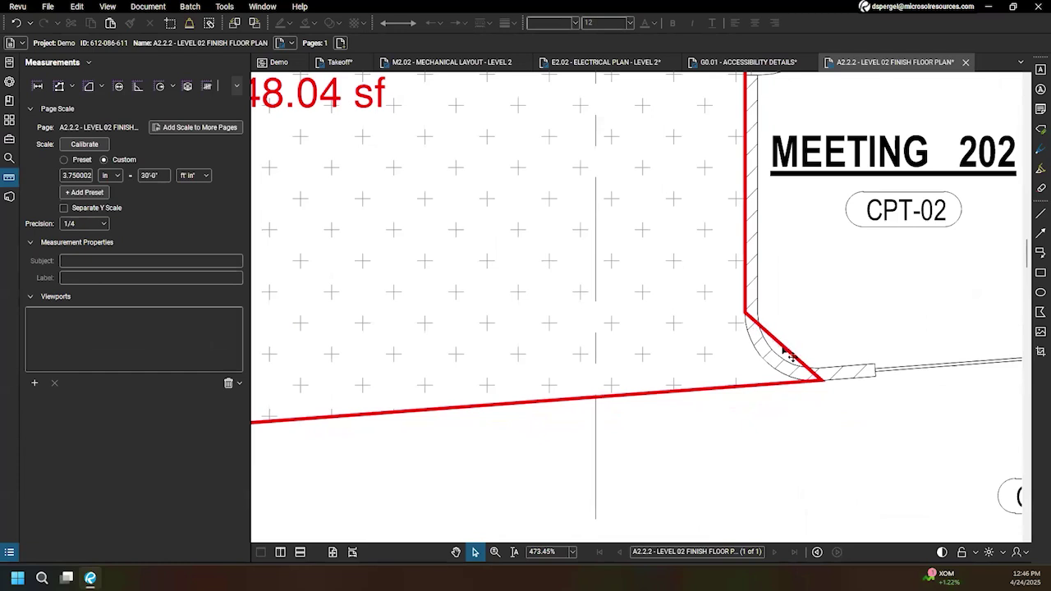
{"action": "right_click", "coordinate": [786, 360]}
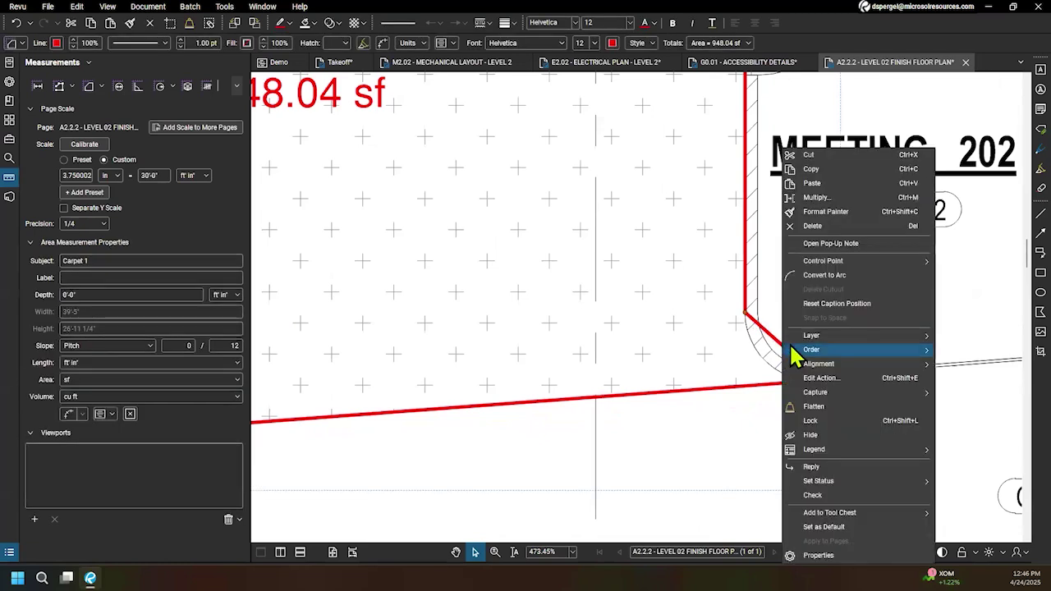
{"action": "left_click", "coordinate": [846, 283]}
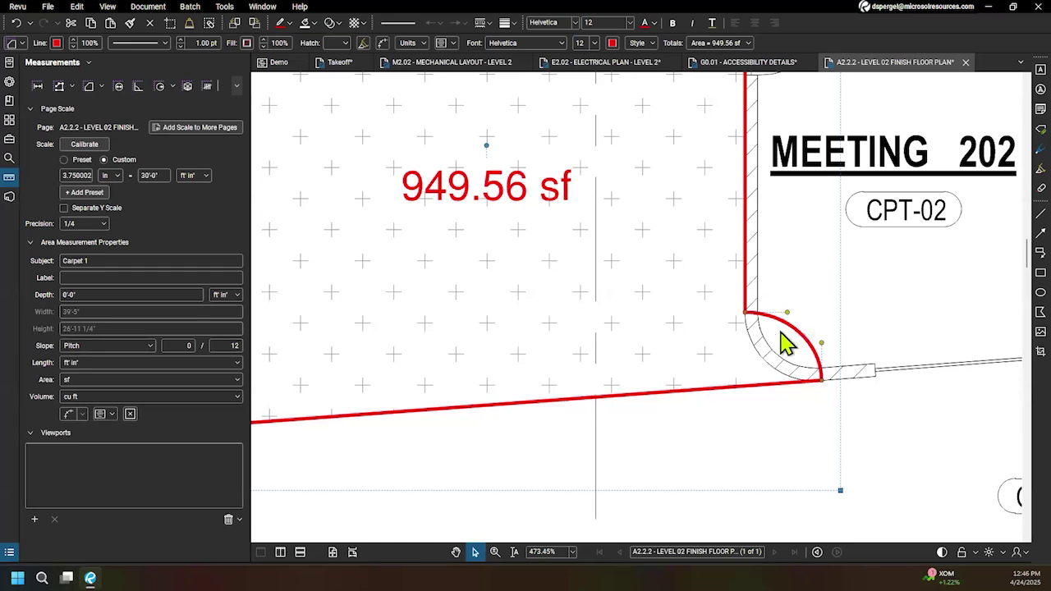
Step: Reshape the arc with both of its control points so it follows the outer face of the rounded Meeting 202 wall
{"action": "scroll", "coordinate": [776, 368], "scroll_direction": "up", "scroll_amount": 2}
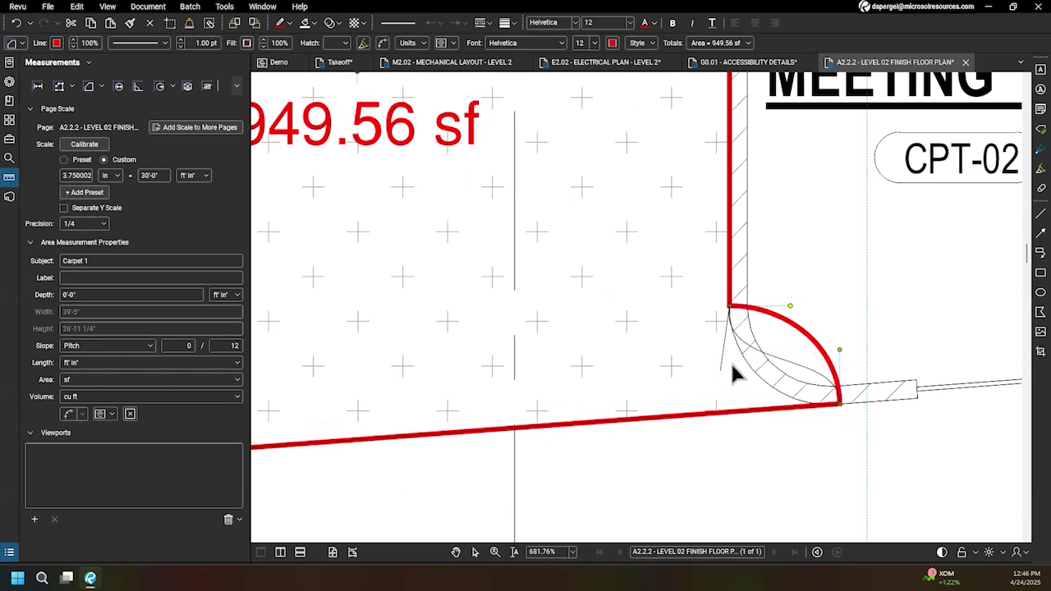
{"action": "left_click", "coordinate": [823, 371]}
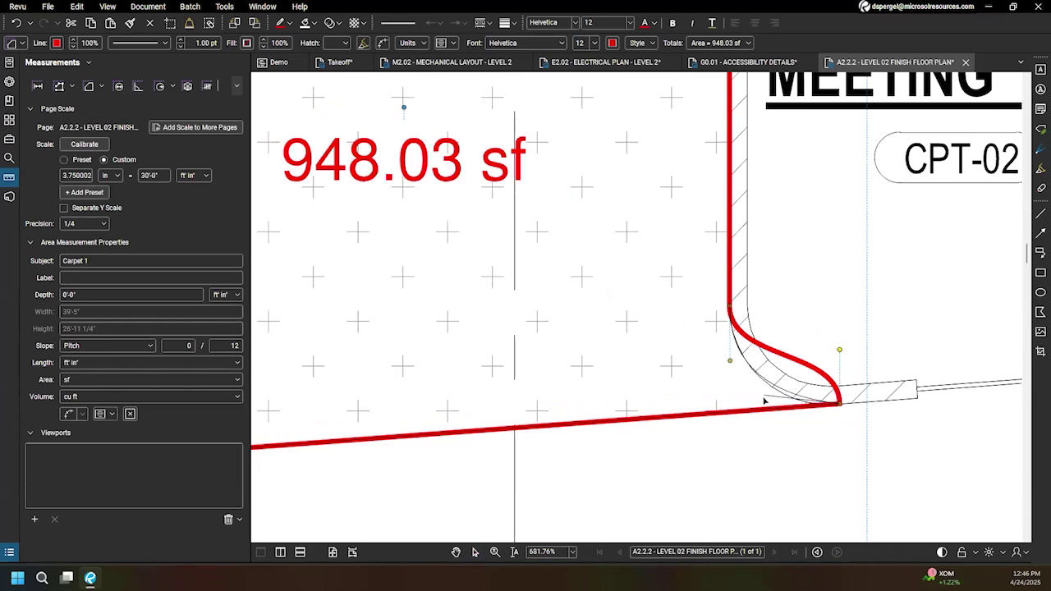
{"action": "scroll", "coordinate": [767, 400], "scroll_direction": "up", "scroll_amount": 6}
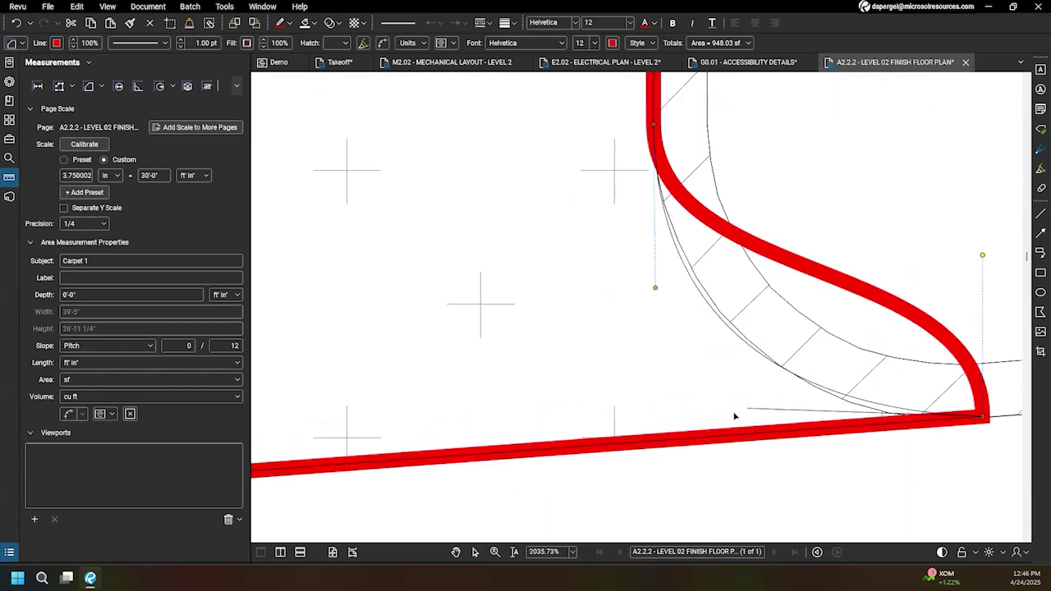
{"action": "left_click", "coordinate": [663, 298]}
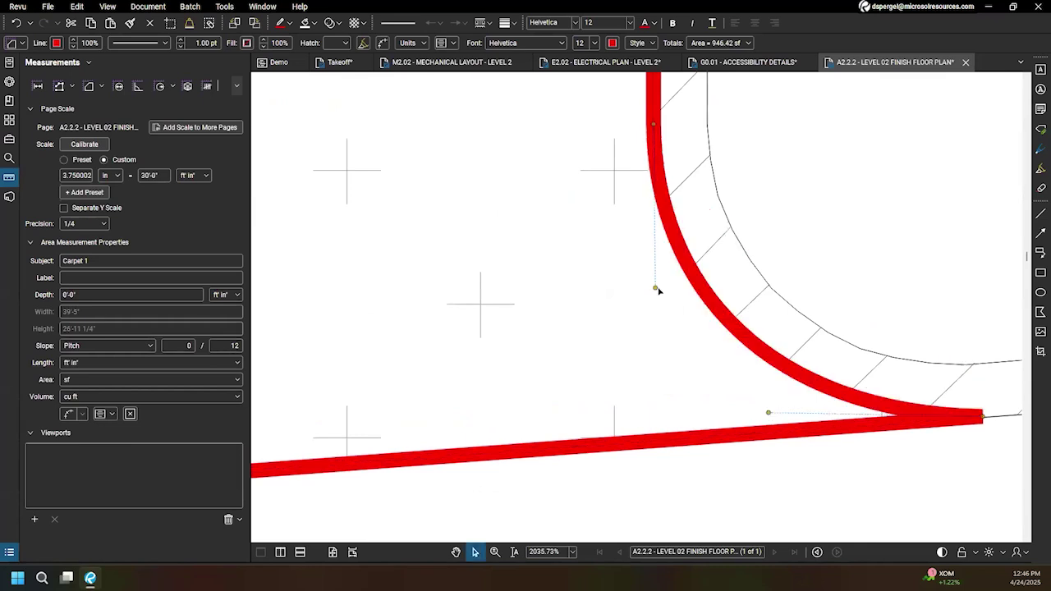
Step: Fine-tune the two control points of the Carpet 1 arc to match Meeting 202's rounded wall, and deselect the area
{"action": "left_click_drag", "start_coordinate": [655, 289], "coordinate": [665, 287]}
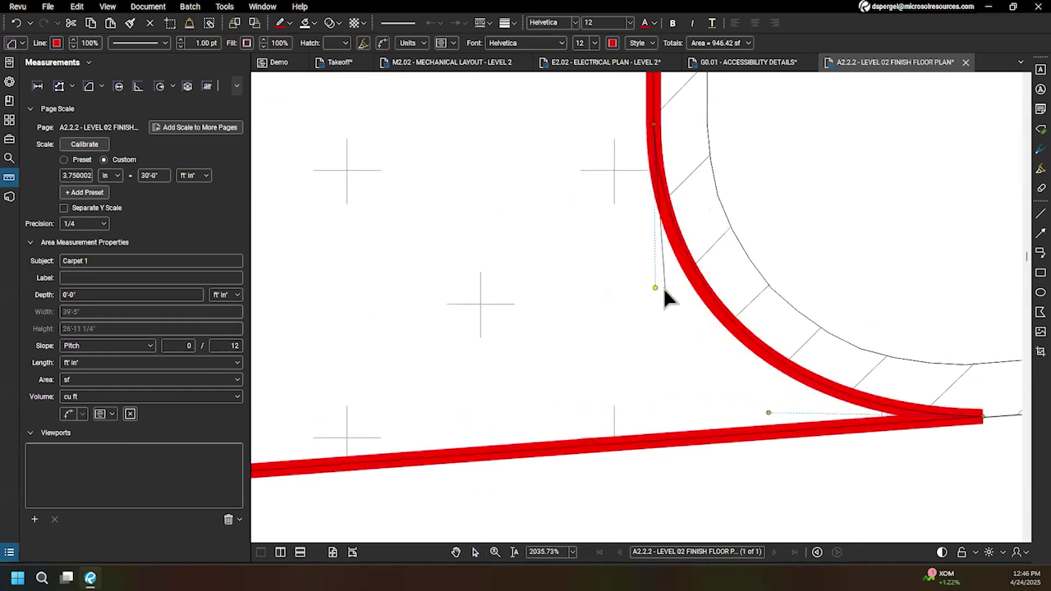
{"action": "left_click_drag", "start_coordinate": [783, 410], "coordinate": [782, 409]}
{"action": "left_click", "coordinate": [782, 422]}
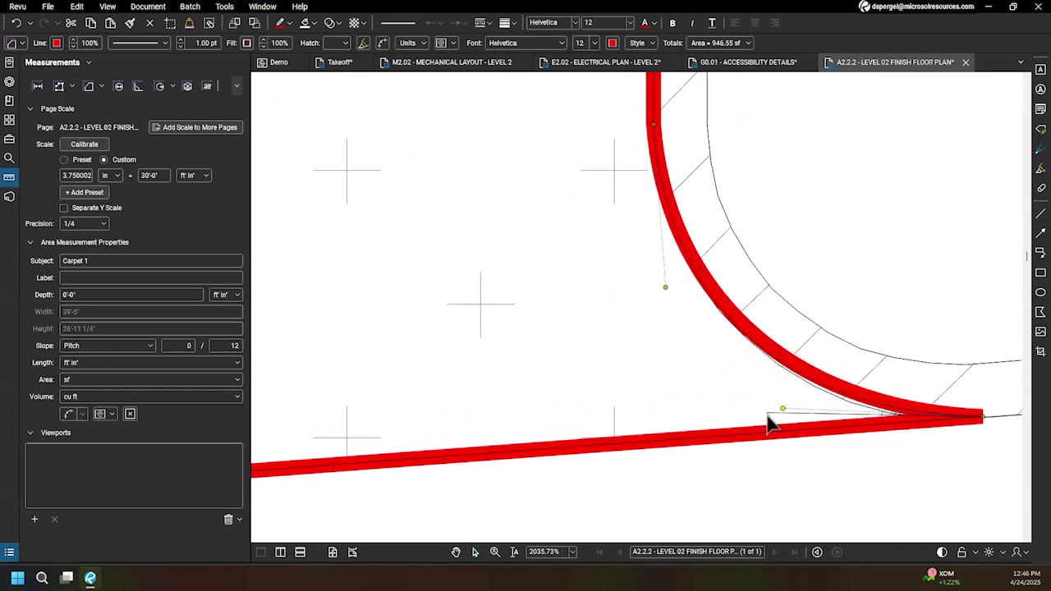
{"action": "left_click_drag", "start_coordinate": [769, 415], "coordinate": [752, 420]}
{"action": "left_click_drag", "start_coordinate": [665, 288], "coordinate": [671, 286]}
{"action": "left_click", "coordinate": [597, 364]}
Step: Move the Carpet 1 area caption directly below the CPT-01 tag in Open Office 200
{"action": "scroll", "coordinate": [587, 328], "scroll_direction": "down", "scroll_amount": 5}
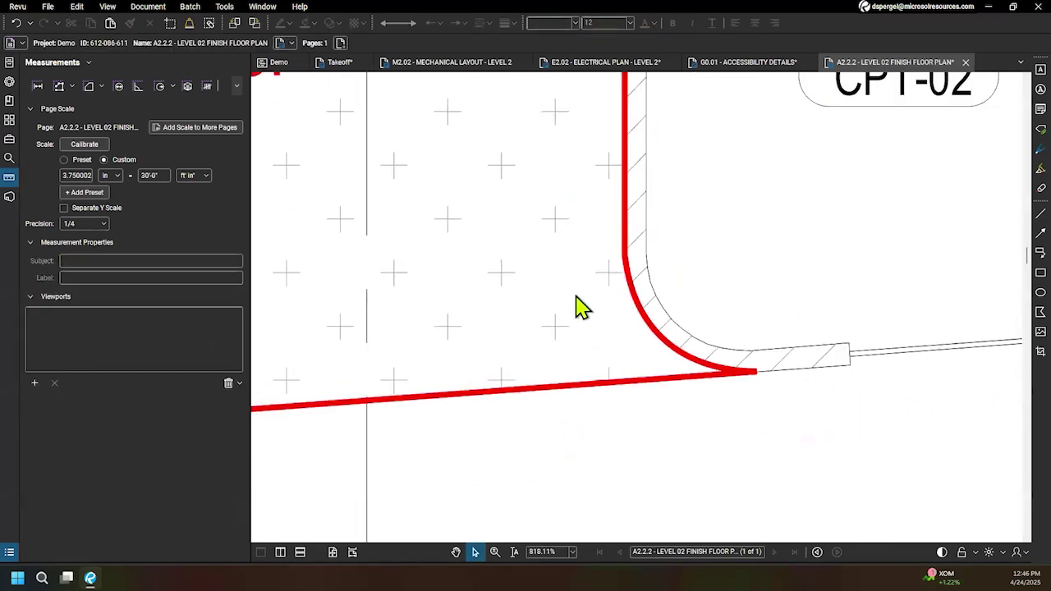
{"action": "scroll", "coordinate": [696, 365], "scroll_direction": "down", "scroll_amount": 4}
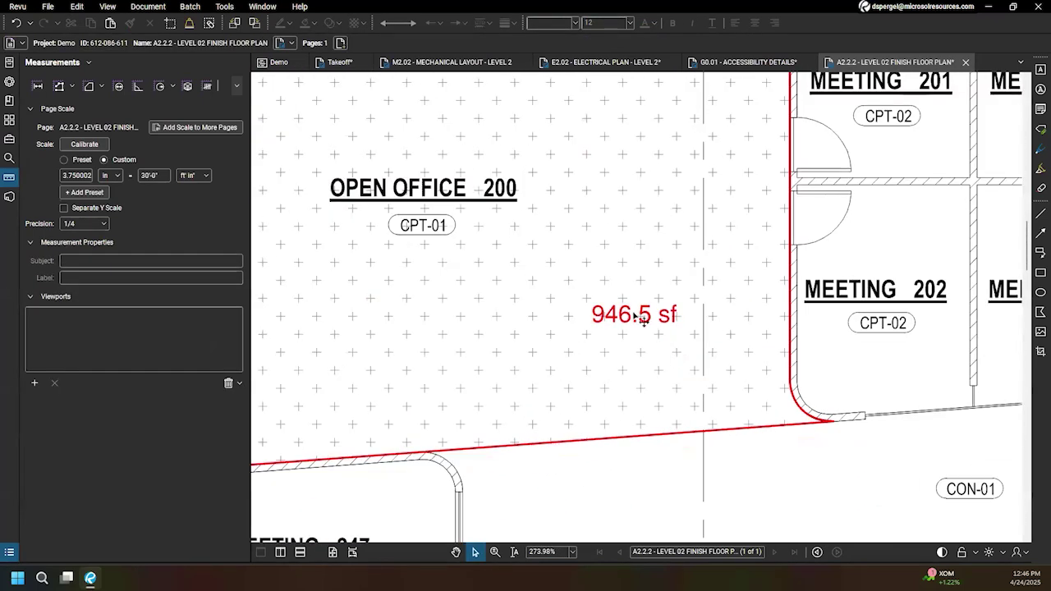
{"action": "scroll", "coordinate": [643, 320], "scroll_direction": "down", "scroll_amount": 4}
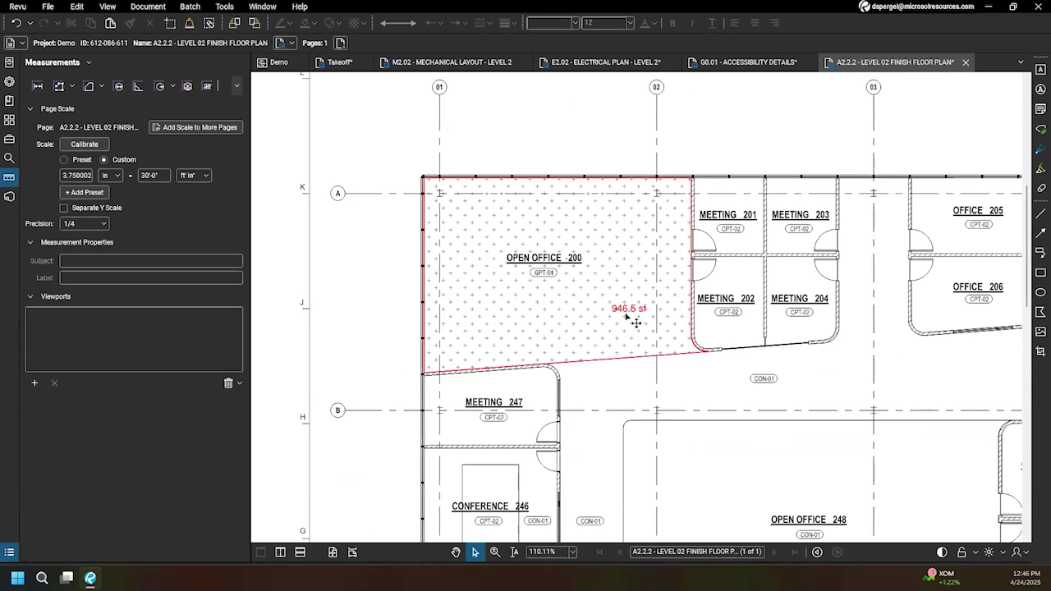
{"action": "left_click_drag", "start_coordinate": [730, 451], "coordinate": [637, 417]}
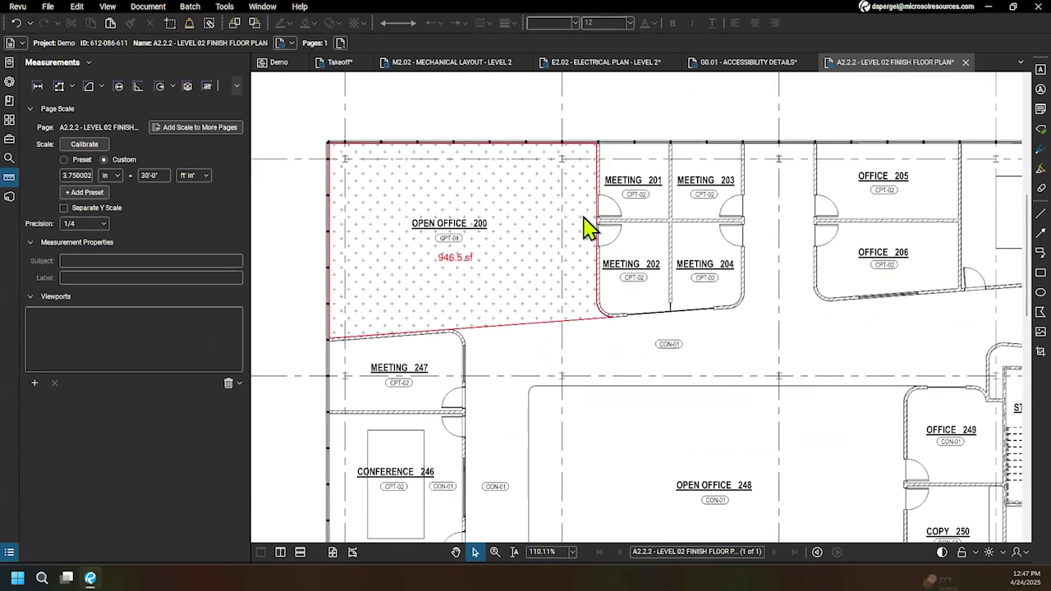
{"action": "scroll", "coordinate": [657, 316], "scroll_direction": "up", "scroll_amount": 5}
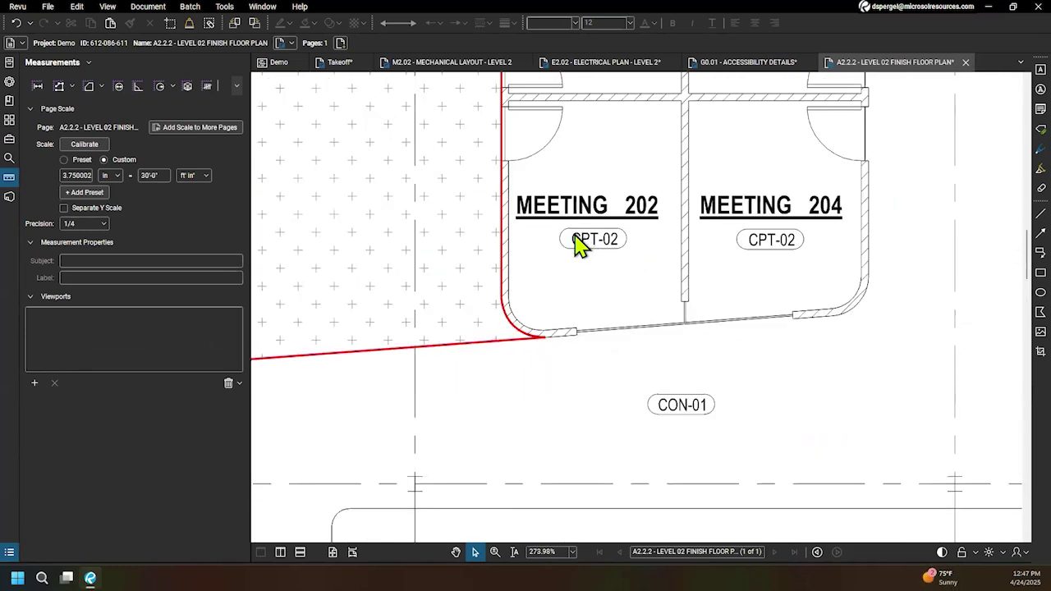
{"action": "left_click_drag", "start_coordinate": [611, 332], "coordinate": [226, 382]}
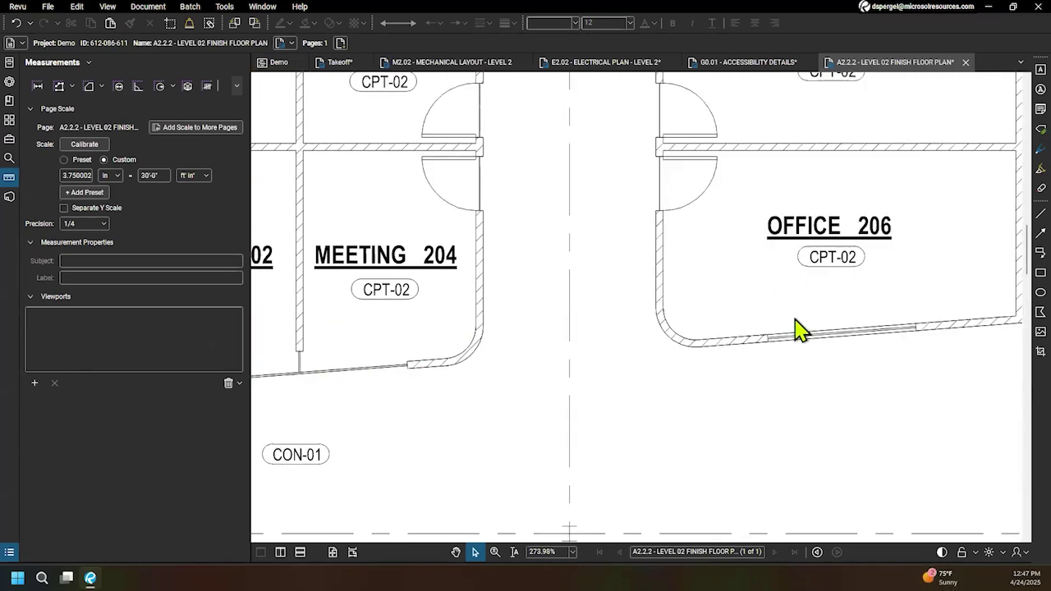
{"action": "scroll", "coordinate": [612, 335], "scroll_direction": "down", "scroll_amount": 2}
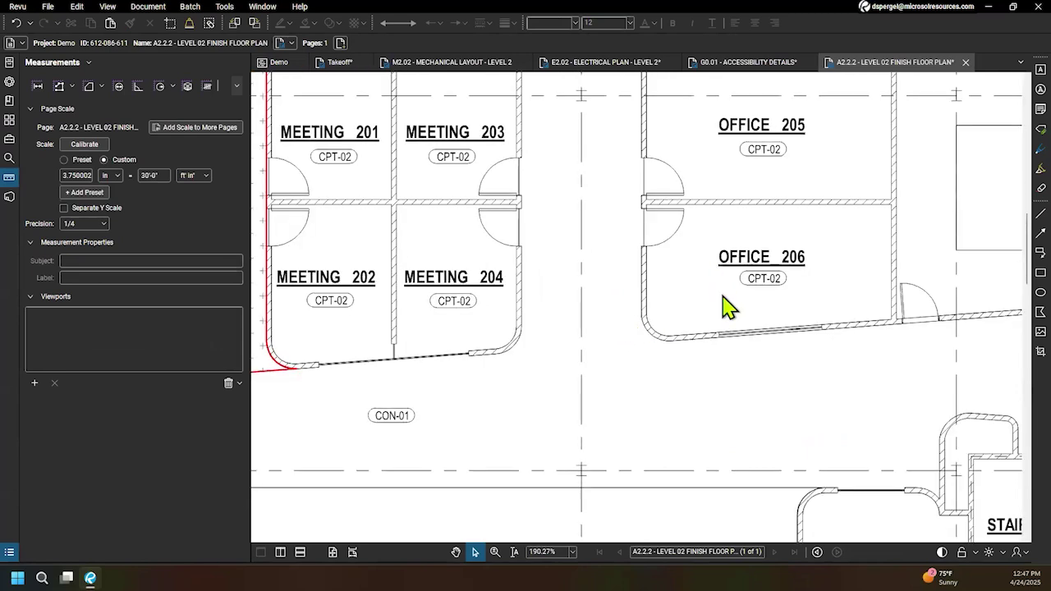
{"action": "scroll", "coordinate": [725, 304], "scroll_direction": "down", "scroll_amount": 4}
{"action": "scroll", "coordinate": [682, 361], "scroll_direction": "down", "scroll_amount": 2}
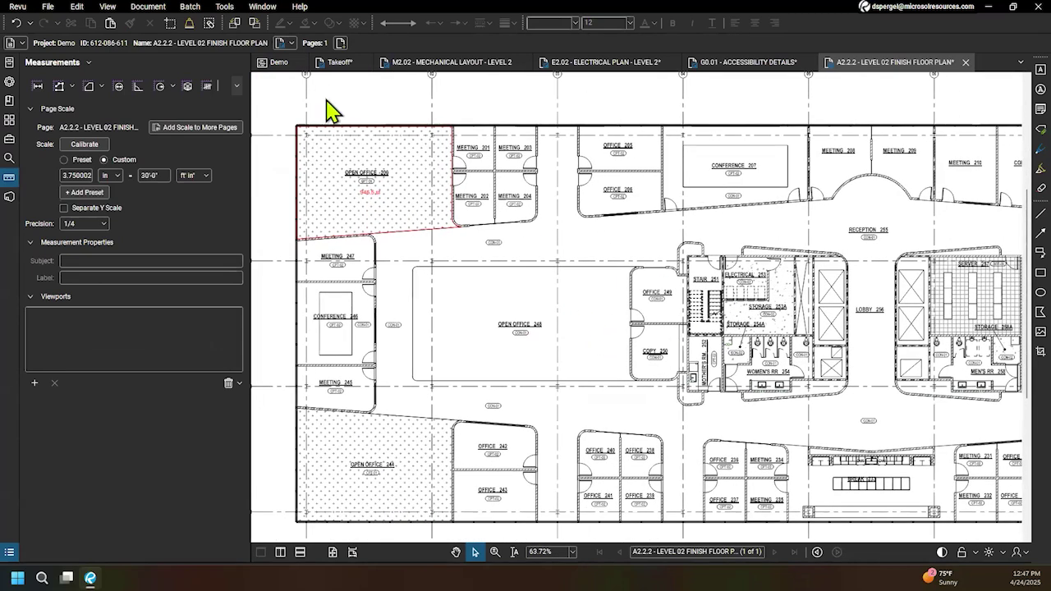
Step: Switch to the Takeoff document's first page, Finish Floor Plan, and give the drawing area more width
{"action": "left_click", "coordinate": [340, 71]}
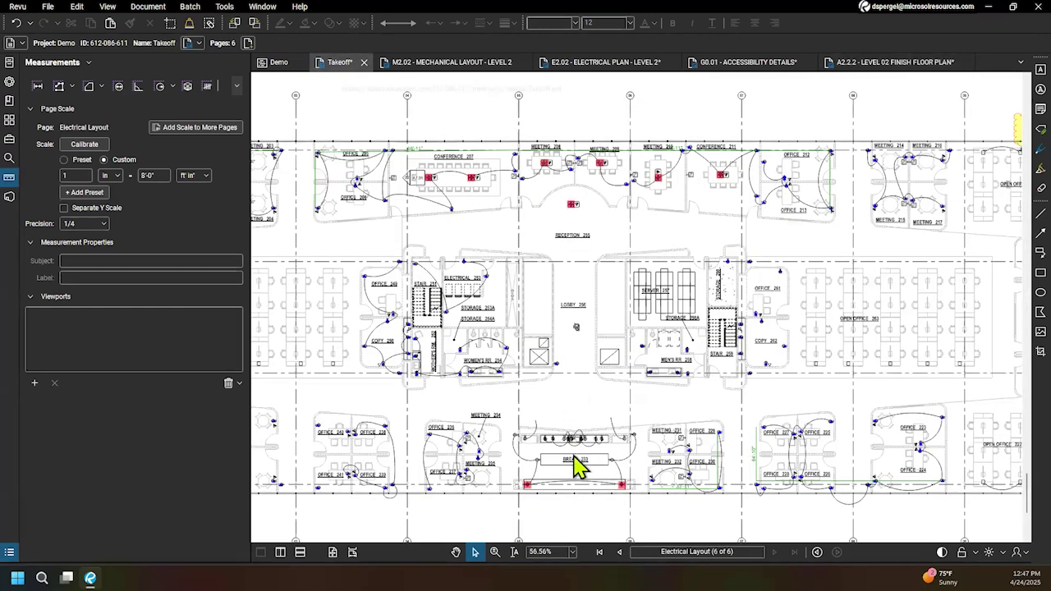
{"action": "left_click", "coordinate": [599, 552]}
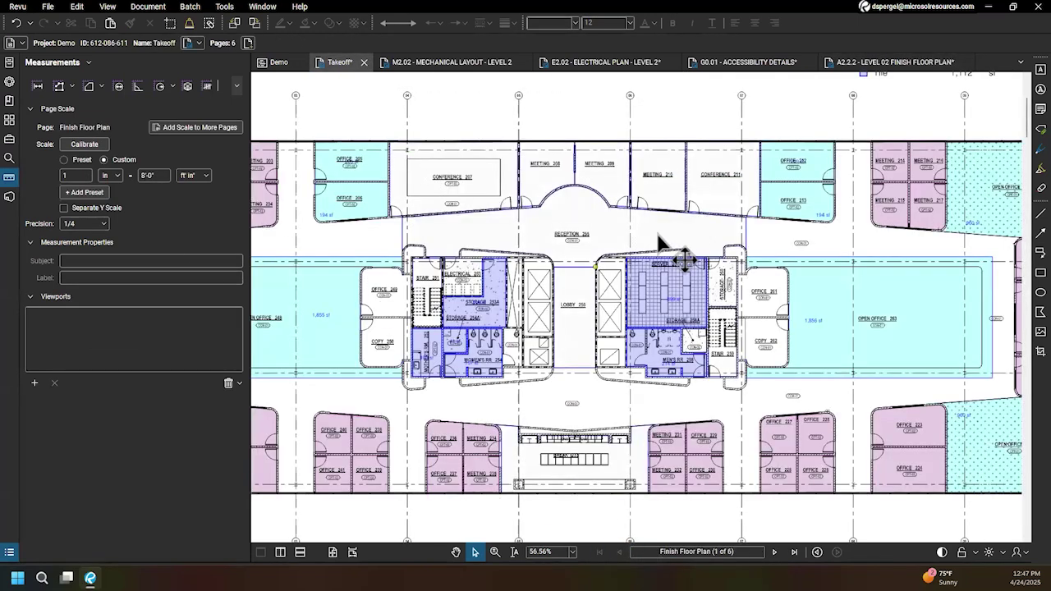
{"action": "left_click_drag", "start_coordinate": [654, 401], "coordinate": [743, 354]}
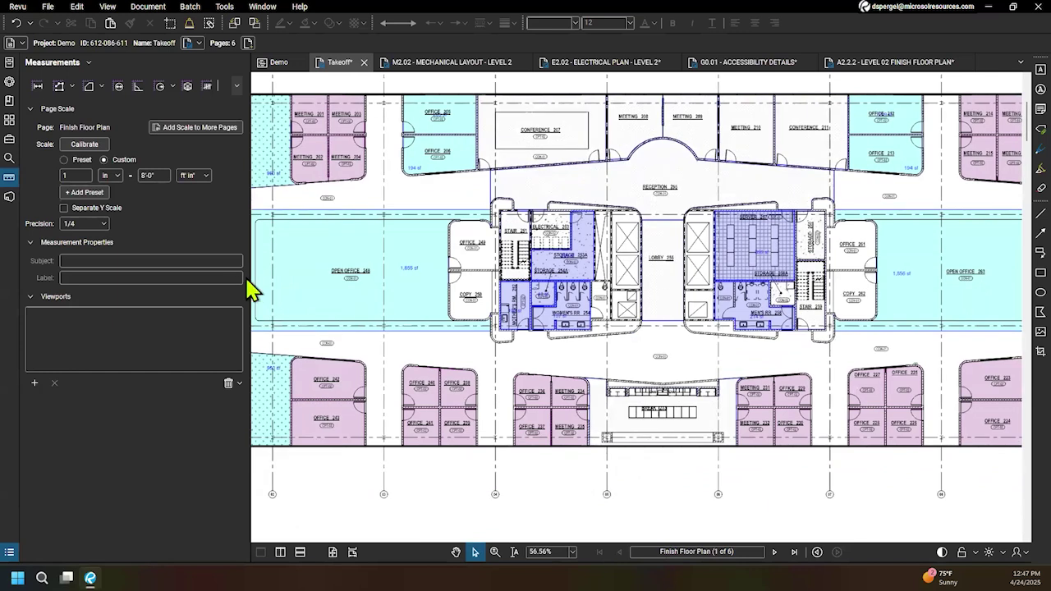
{"action": "left_click_drag", "start_coordinate": [219, 283], "coordinate": [168, 294]}
{"action": "left_click_drag", "start_coordinate": [313, 362], "coordinate": [462, 408]}
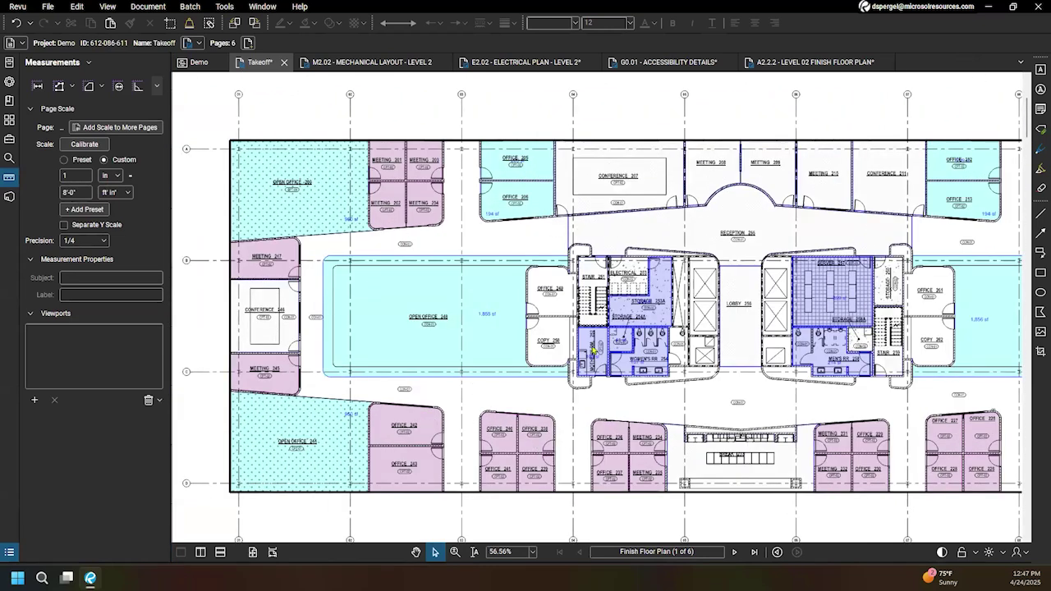
Step: Examine the coloured floor finish areas across the Finish Floor Plan and the quantities in its legend
{"action": "scroll", "coordinate": [828, 403], "scroll_direction": "up", "scroll_amount": 4}
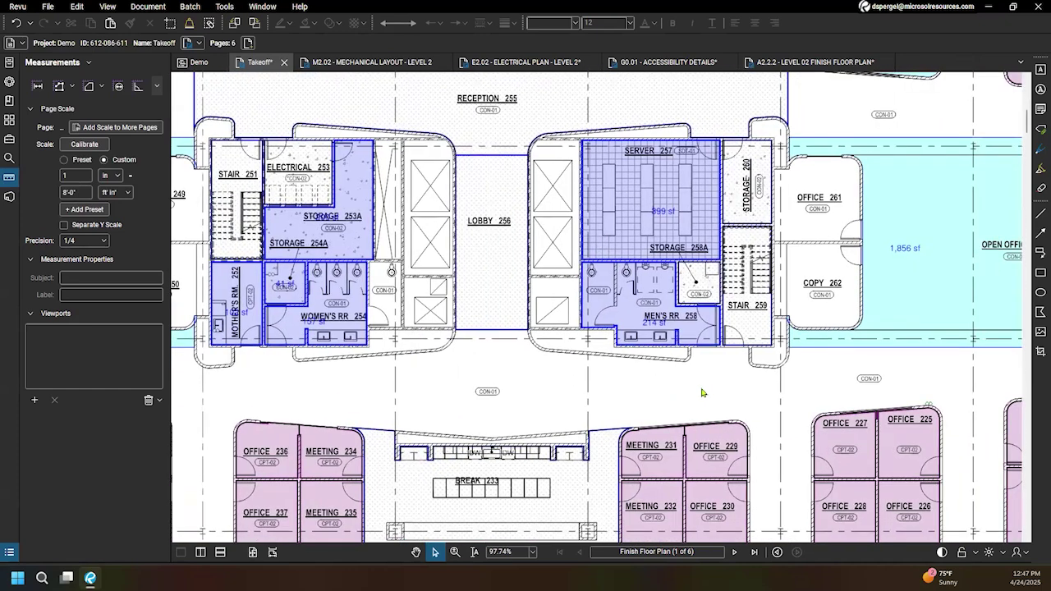
{"action": "scroll", "coordinate": [782, 384], "scroll_direction": "down", "scroll_amount": 1}
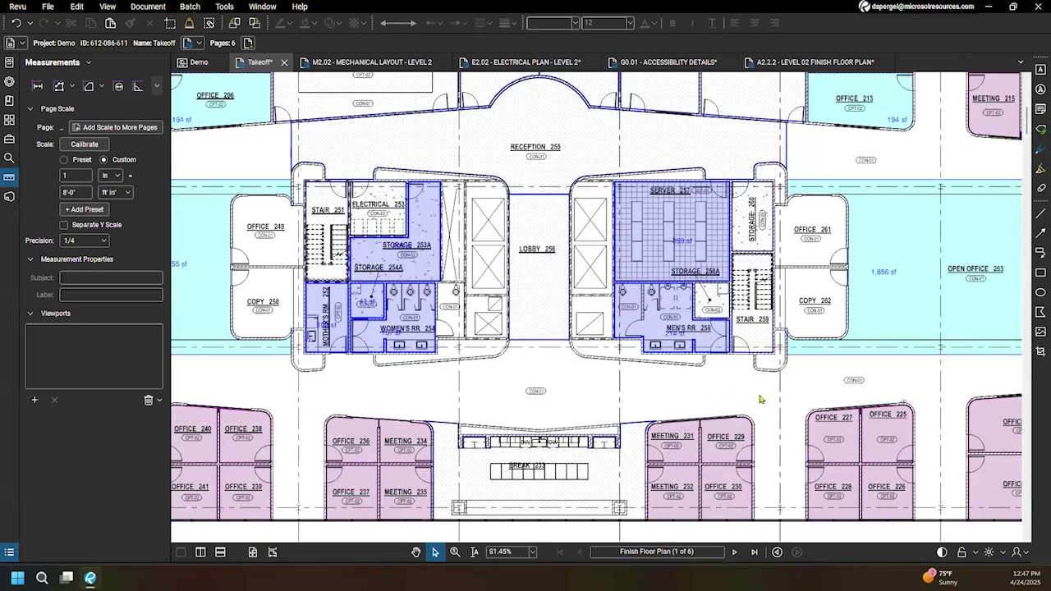
{"action": "scroll", "coordinate": [620, 384], "scroll_direction": "down", "scroll_amount": 5}
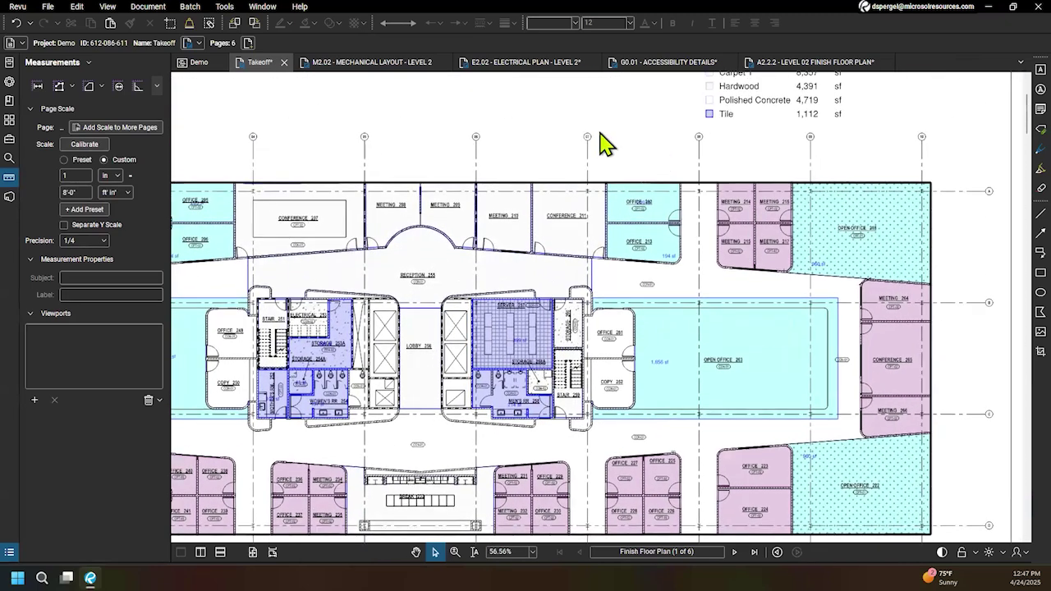
{"action": "left_click_drag", "start_coordinate": [507, 262], "coordinate": [408, 396]}
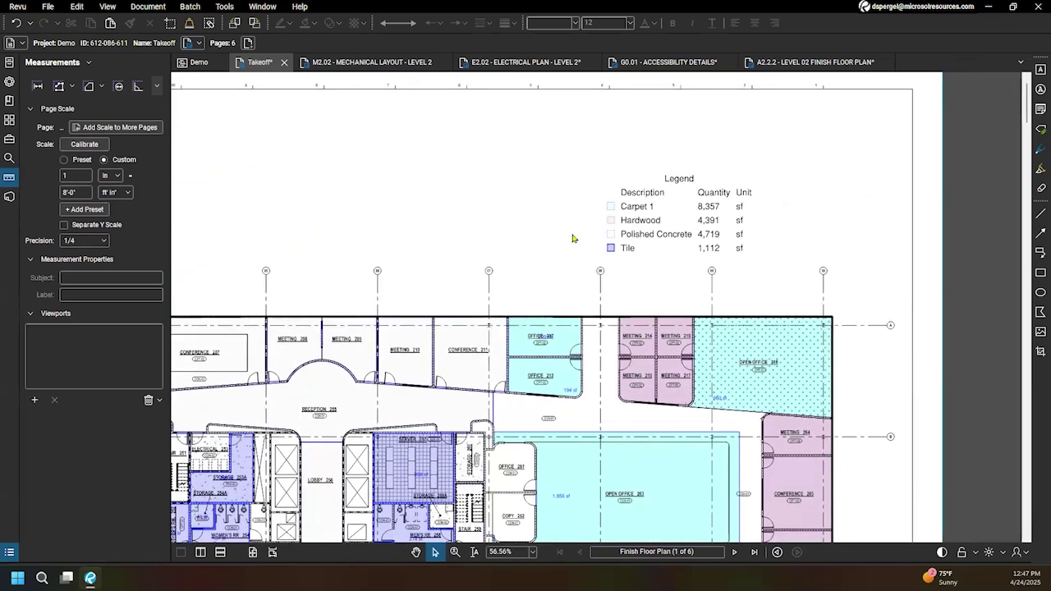
{"action": "left_click_drag", "start_coordinate": [483, 197], "coordinate": [609, 117]}
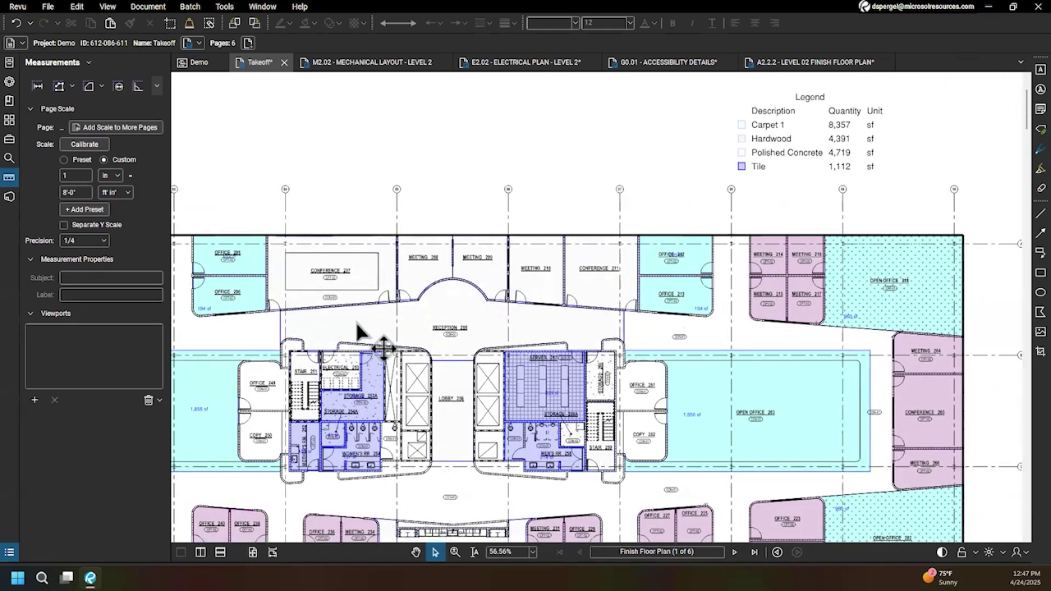
{"action": "left_click_drag", "start_coordinate": [645, 172], "coordinate": [544, 223]}
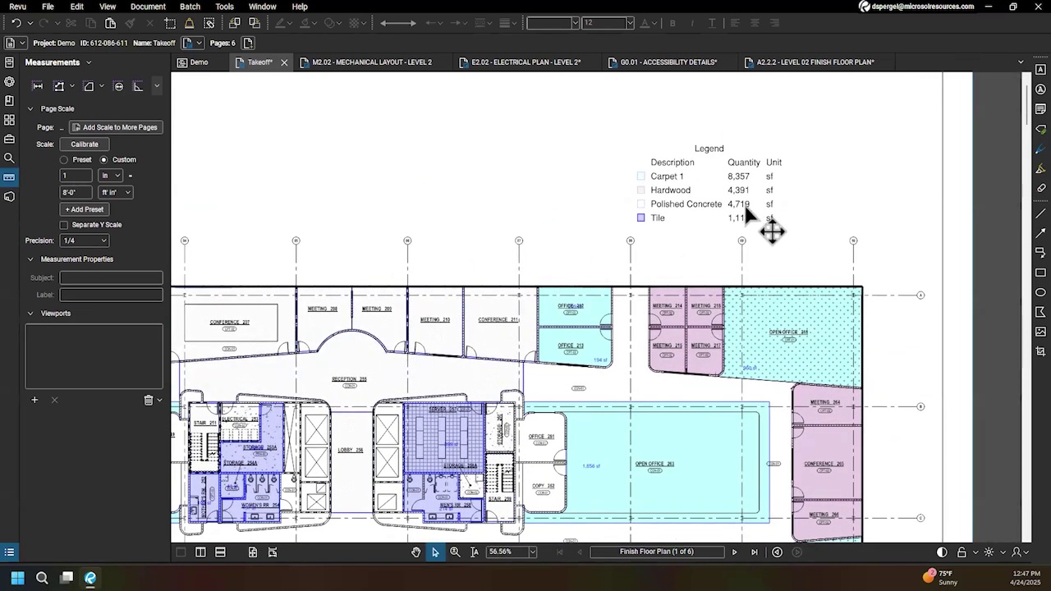
{"action": "left_click_drag", "start_coordinate": [384, 235], "coordinate": [504, 172]}
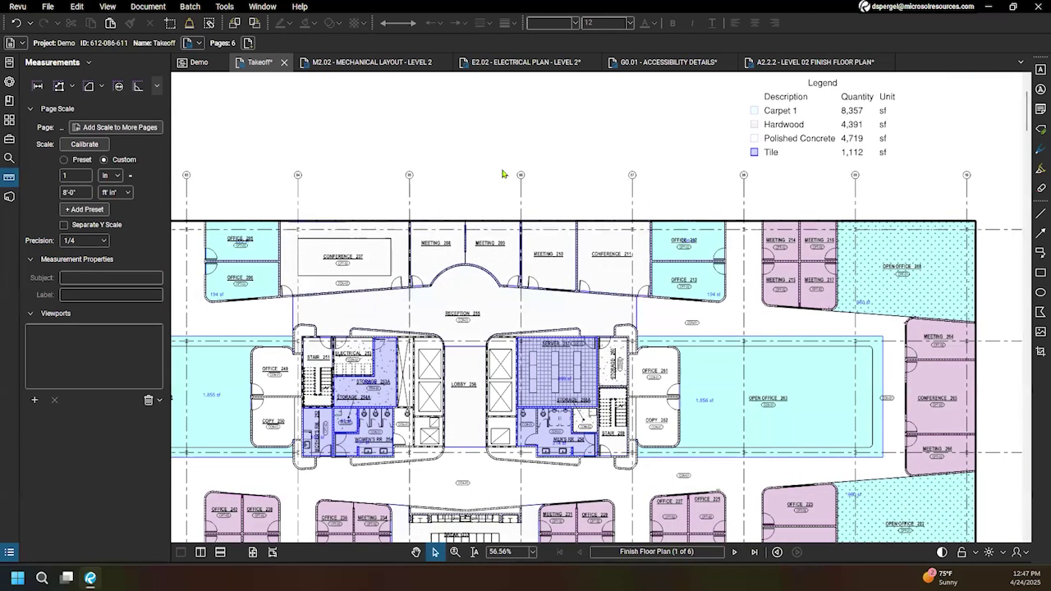
{"action": "scroll", "coordinate": [575, 329], "scroll_direction": "down", "scroll_amount": 1}
{"action": "left_click_drag", "start_coordinate": [633, 435], "coordinate": [667, 320]}
{"action": "scroll", "coordinate": [668, 320], "scroll_direction": "down", "scroll_amount": 2}
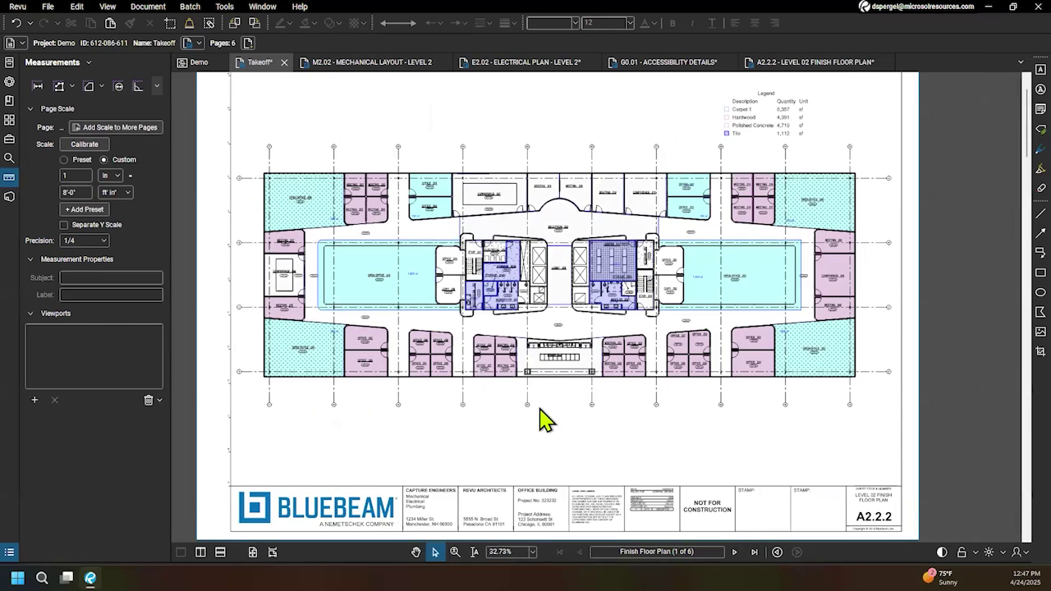
Step: Select all area measurements on the Finish Floor Plan and create a new legend from them in the blank space above Open Office 200
{"action": "left_click_drag", "start_coordinate": [534, 427], "coordinate": [582, 431]}
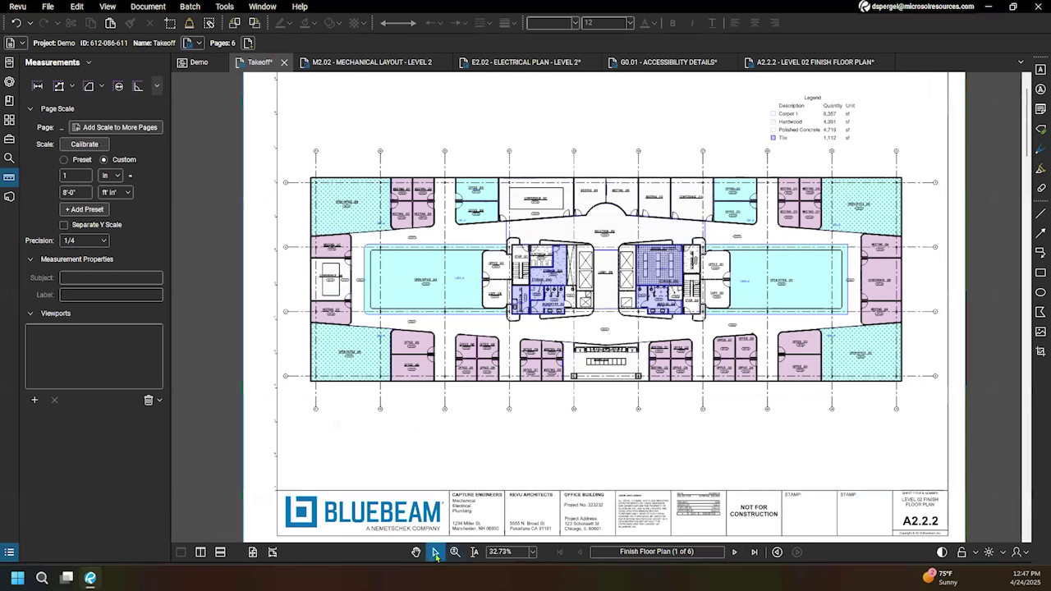
{"action": "left_click_drag", "start_coordinate": [948, 444], "coordinate": [280, 160]}
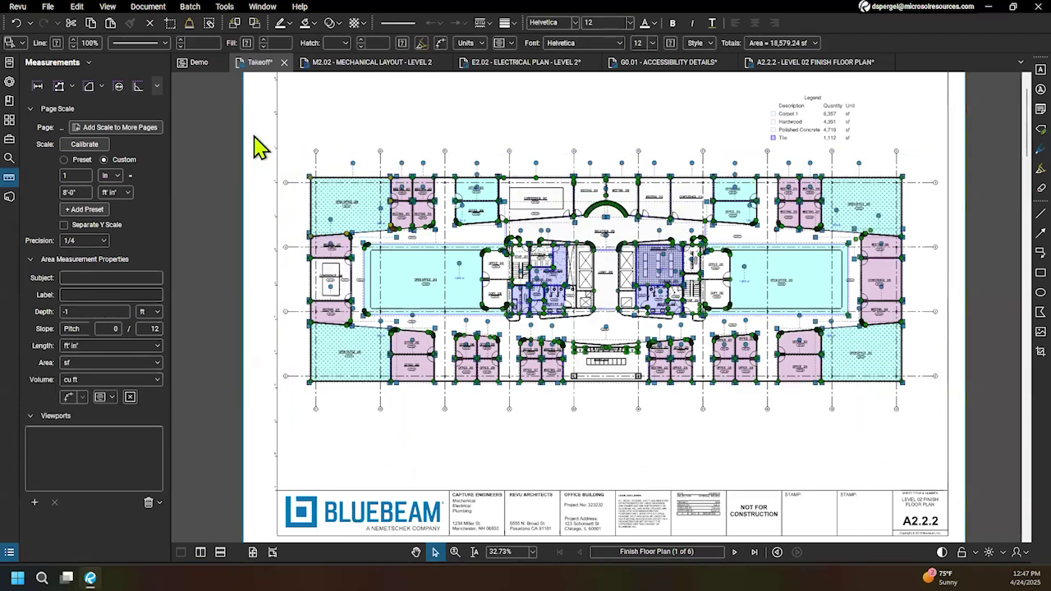
{"action": "right_click", "coordinate": [367, 223]}
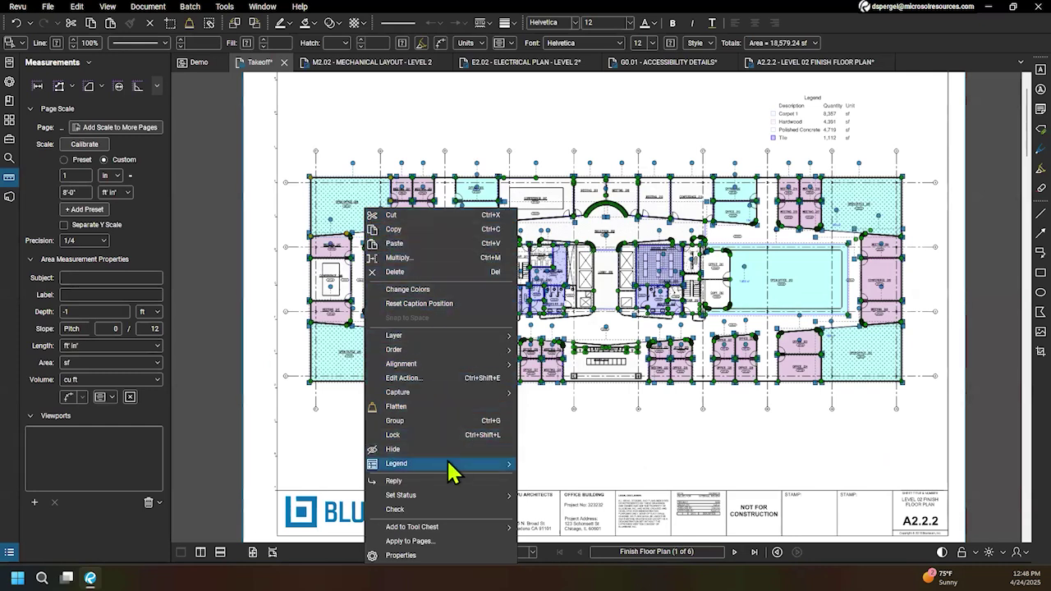
{"action": "mouse_move", "coordinate": [451, 469]}
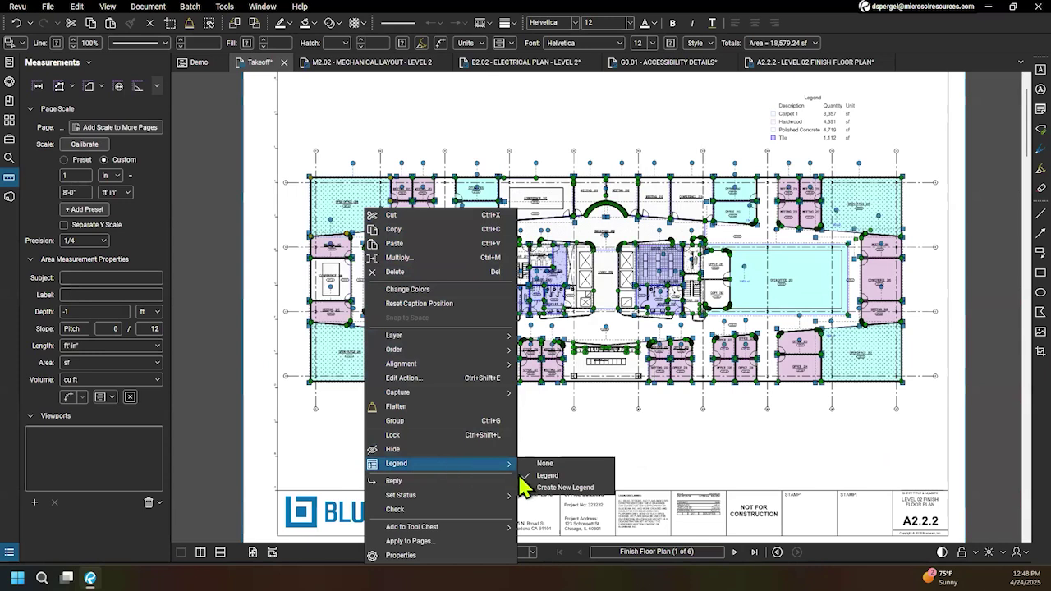
{"action": "left_click", "coordinate": [575, 490]}
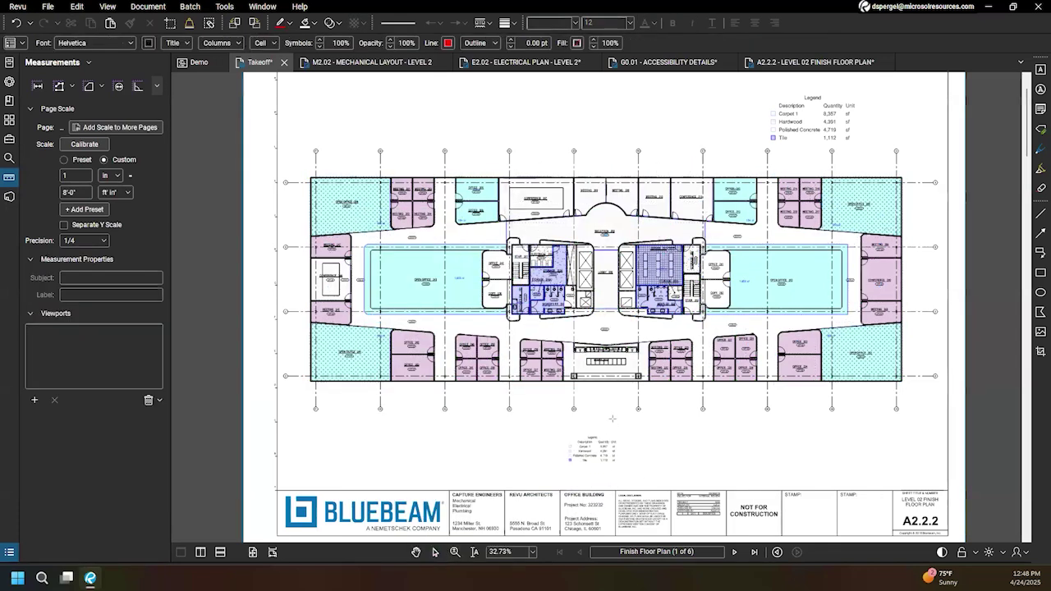
{"action": "scroll", "coordinate": [412, 291], "scroll_direction": "up", "scroll_amount": 3}
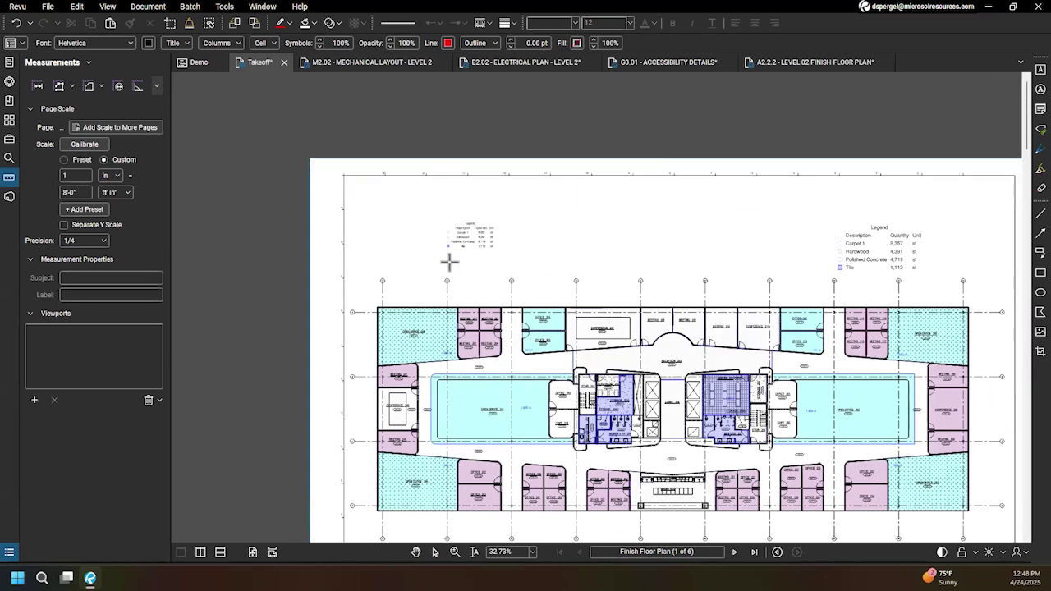
{"action": "left_click", "coordinate": [406, 224]}
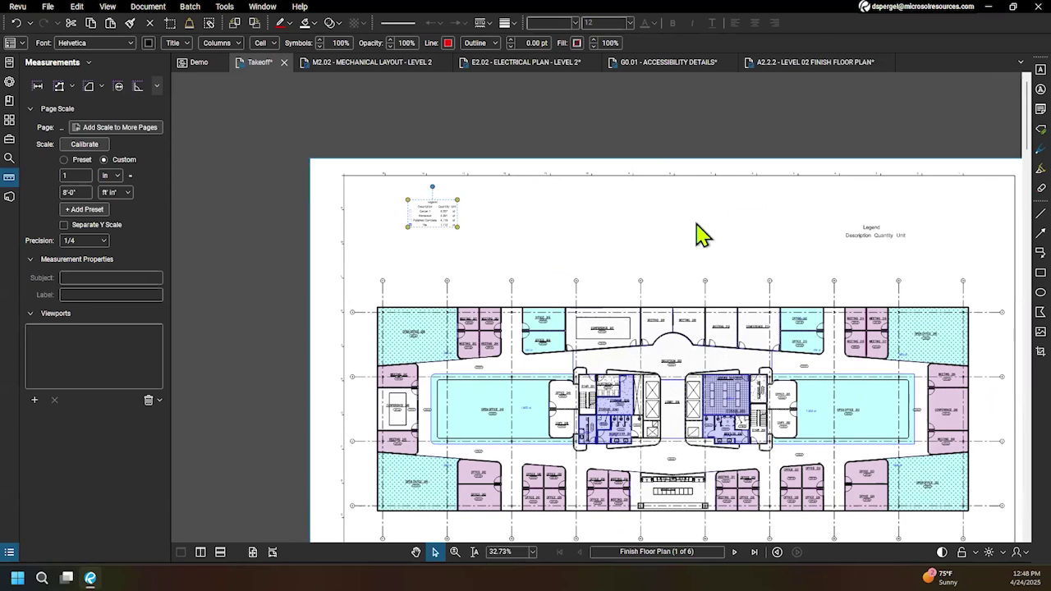
Step: Delete the original legend above the right half of the plan and enlarge the new legend above Open Office 200
{"action": "left_click", "coordinate": [883, 236]}
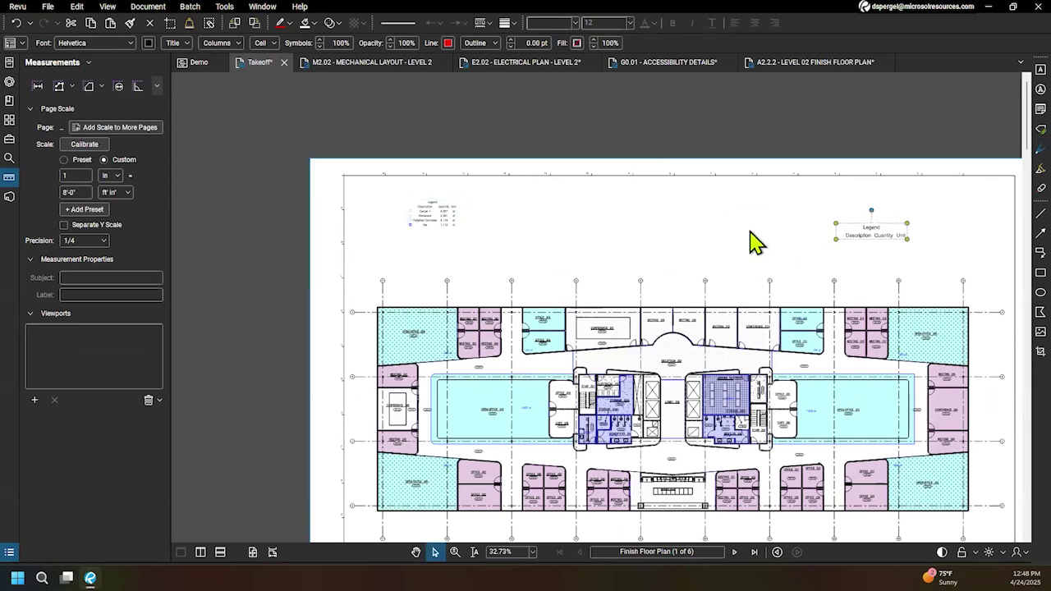
{"action": "key", "text": "Delete"}
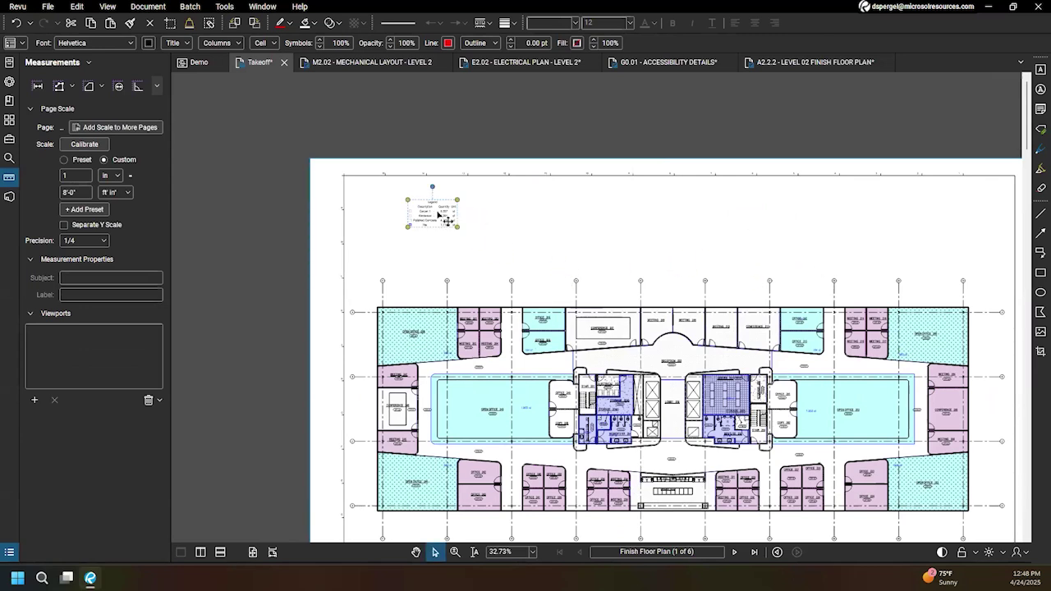
{"action": "scroll", "coordinate": [414, 257], "scroll_direction": "up", "scroll_amount": 5}
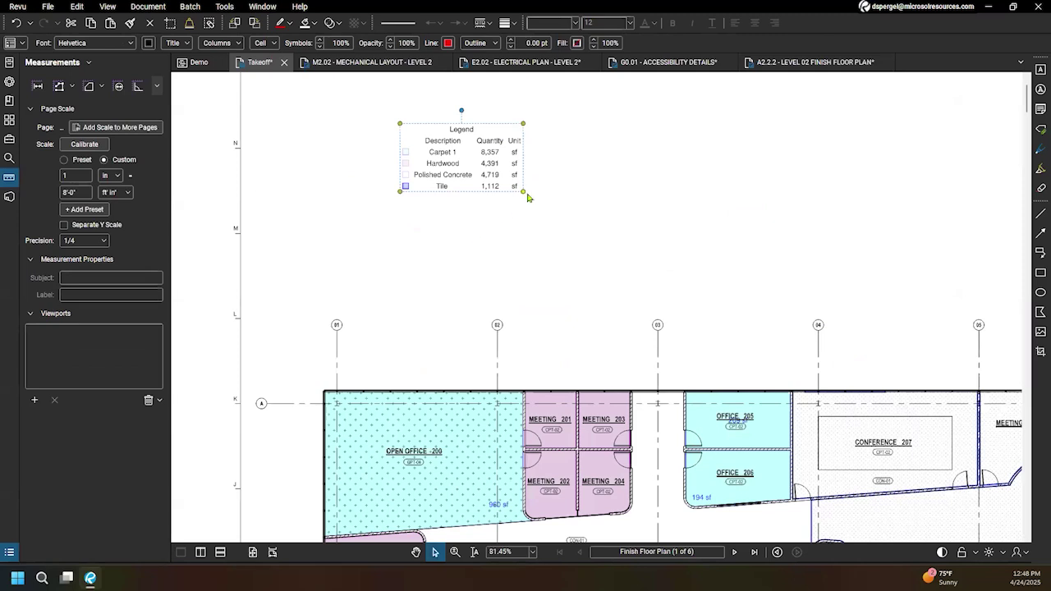
{"action": "left_click_drag", "start_coordinate": [525, 193], "coordinate": [618, 252]}
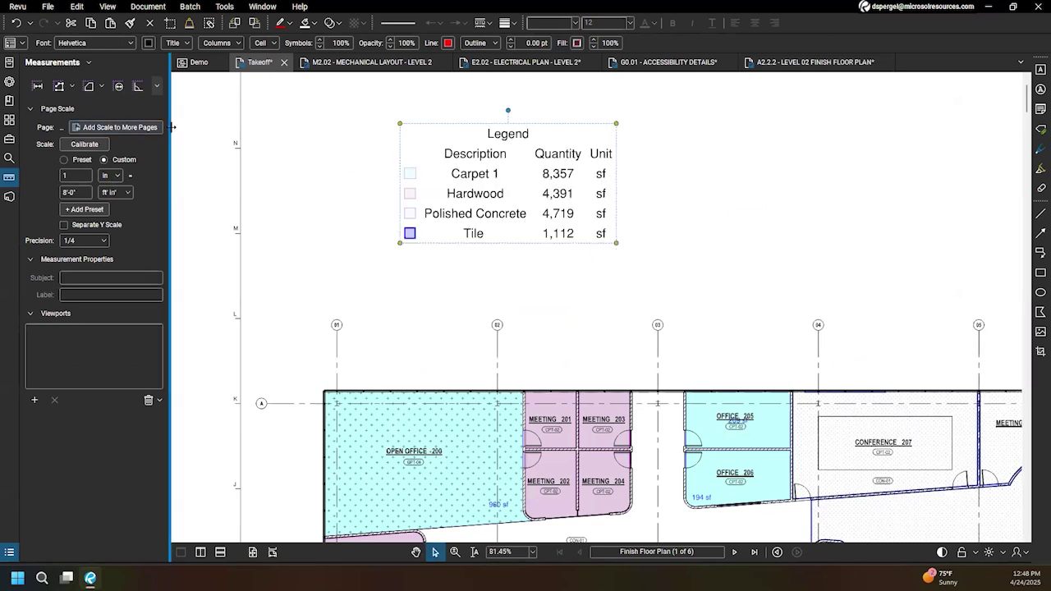
Step: Open the new legend's properties with more room to read them and title the legend Floor Types
{"action": "left_click_drag", "start_coordinate": [201, 137], "coordinate": [228, 140]}
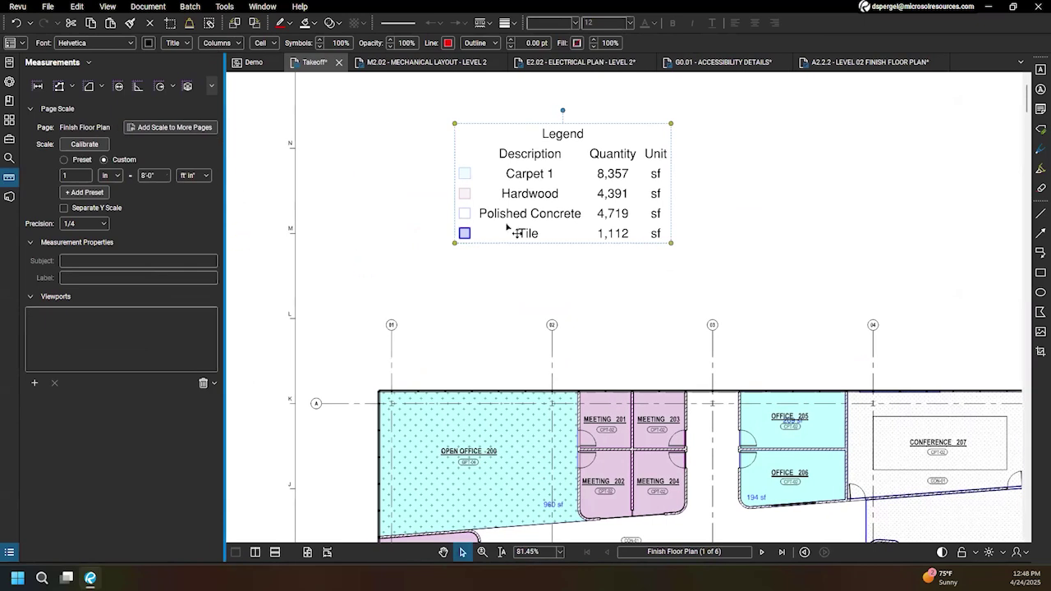
{"action": "left_click", "coordinate": [10, 84]}
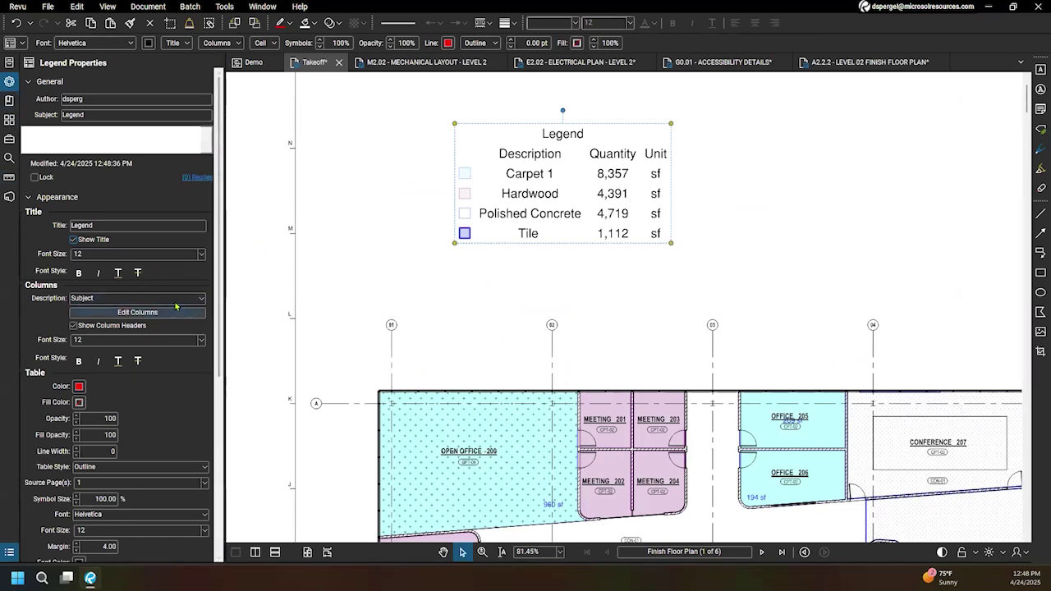
{"action": "left_click", "coordinate": [116, 227]}
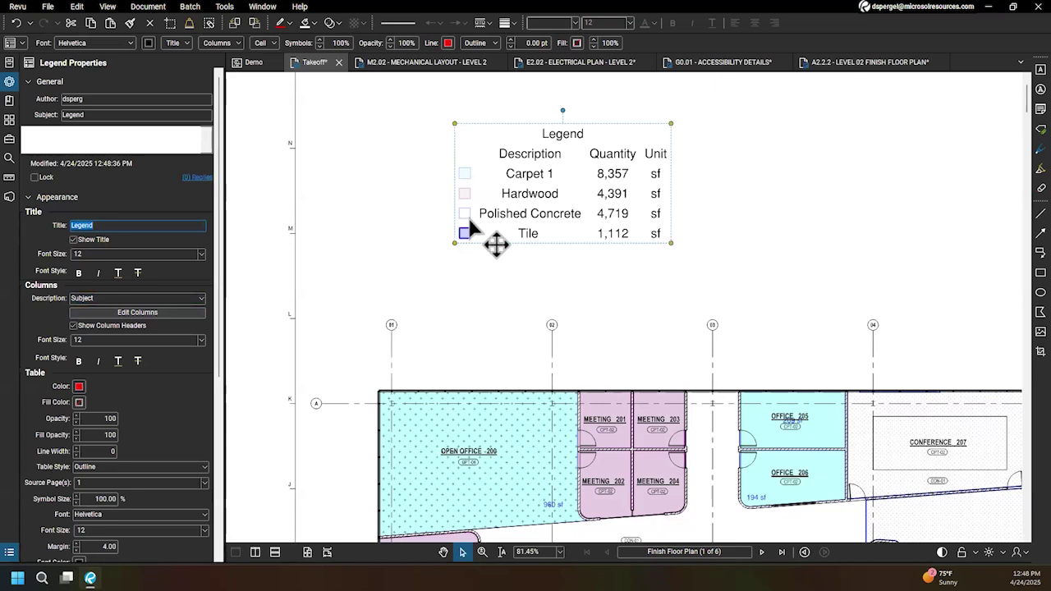
{"action": "type", "text": "Floor Types"}
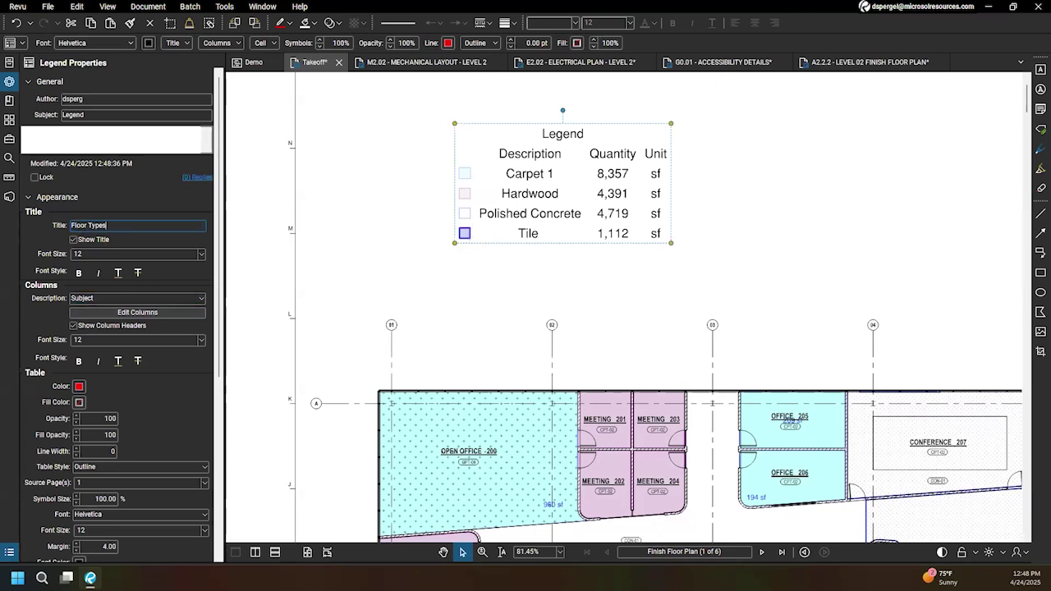
{"action": "key", "text": "Return"}
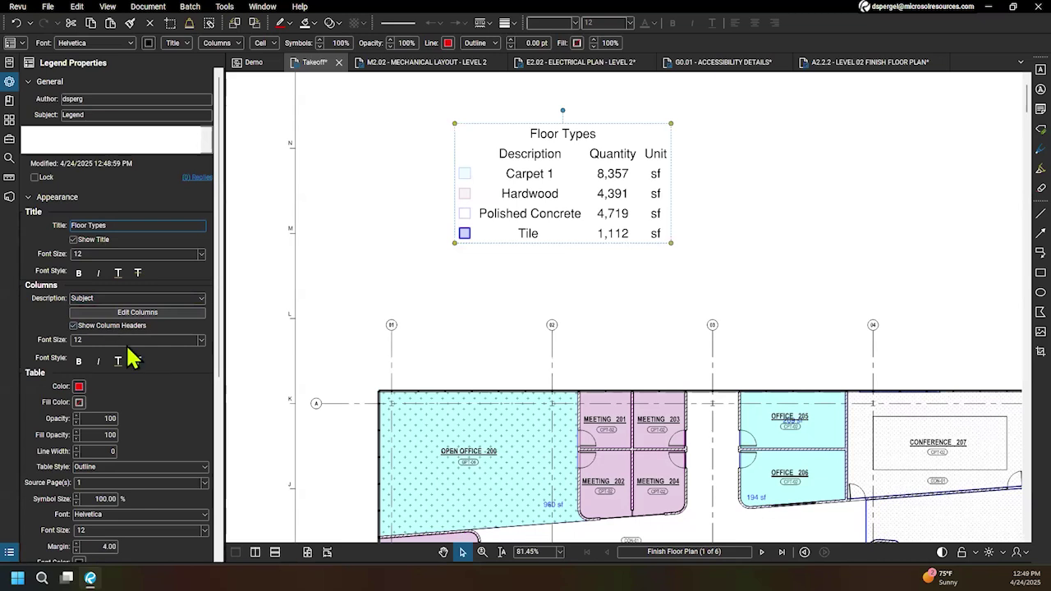
Step: Look through the columns available for the Floor Types legend and add the Author column to it
{"action": "left_click", "coordinate": [174, 316]}
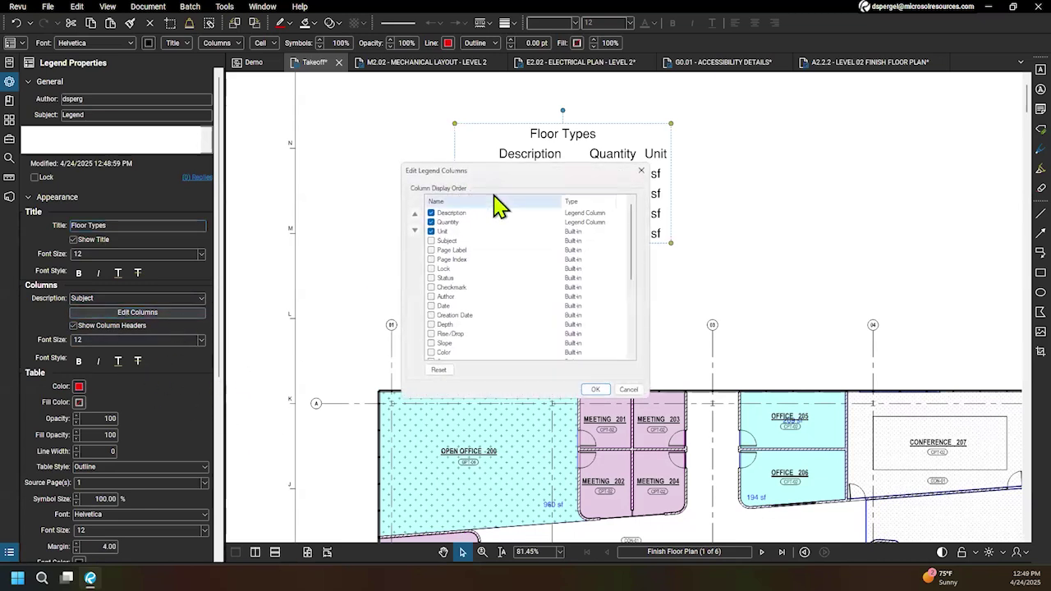
{"action": "scroll", "coordinate": [529, 289], "scroll_direction": "down", "scroll_amount": 2}
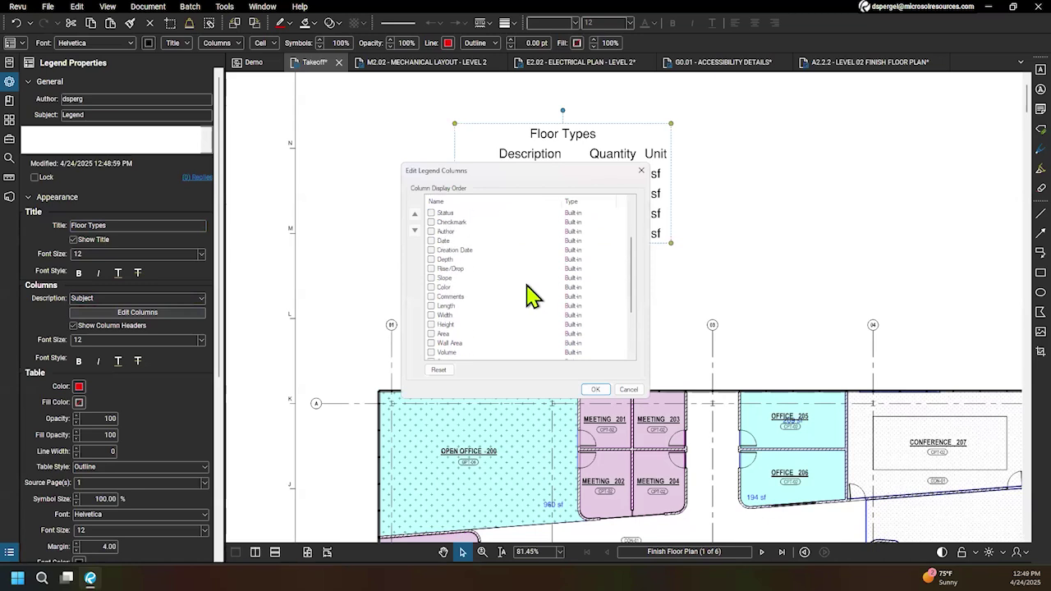
{"action": "scroll", "coordinate": [530, 295], "scroll_direction": "up", "scroll_amount": 2}
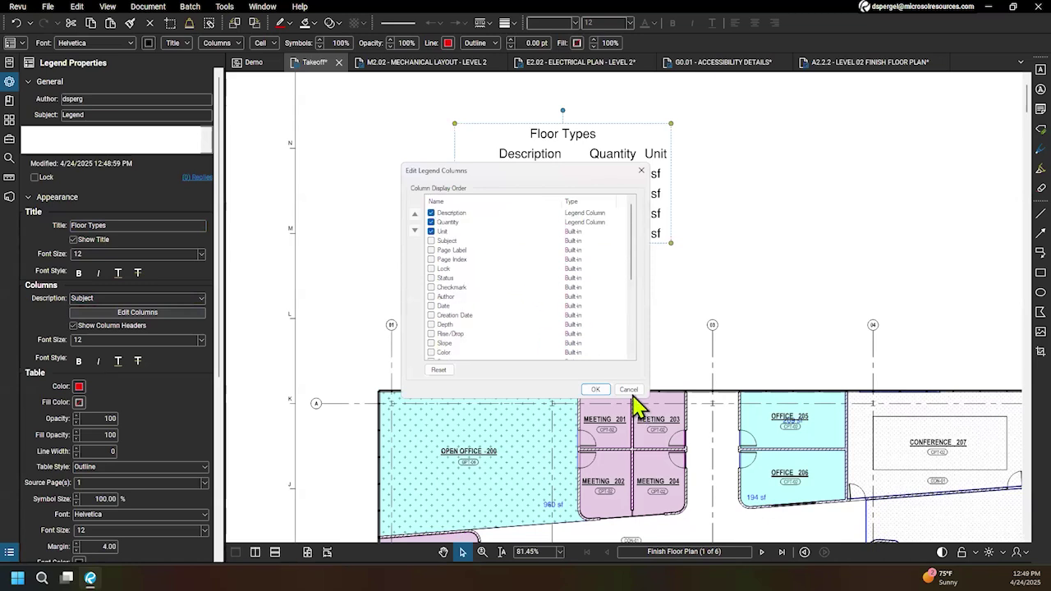
{"action": "scroll", "coordinate": [511, 306], "scroll_direction": "down", "scroll_amount": 5}
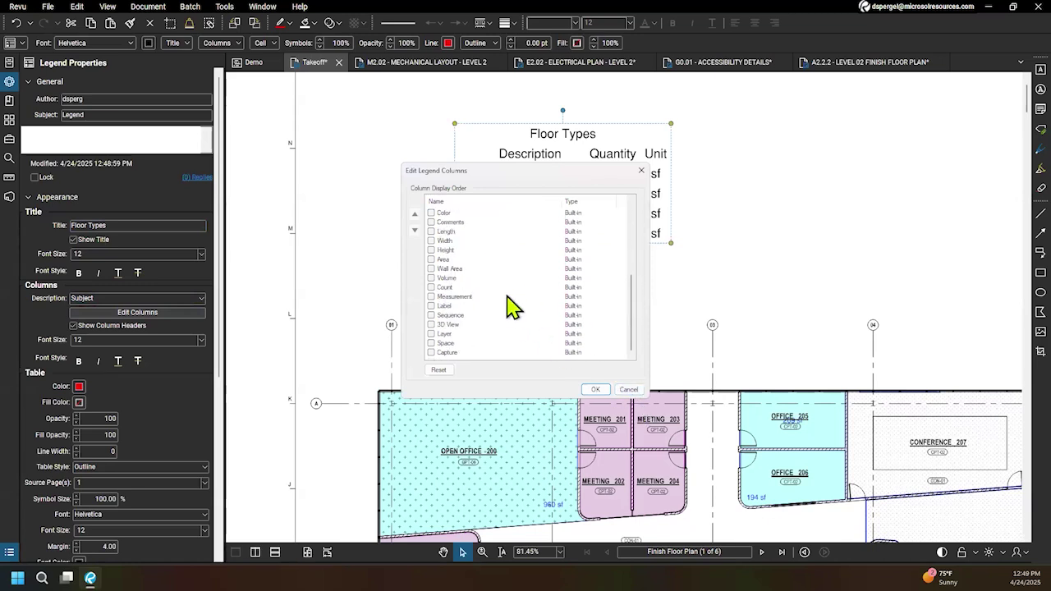
{"action": "scroll", "coordinate": [522, 320], "scroll_direction": "up", "scroll_amount": 3}
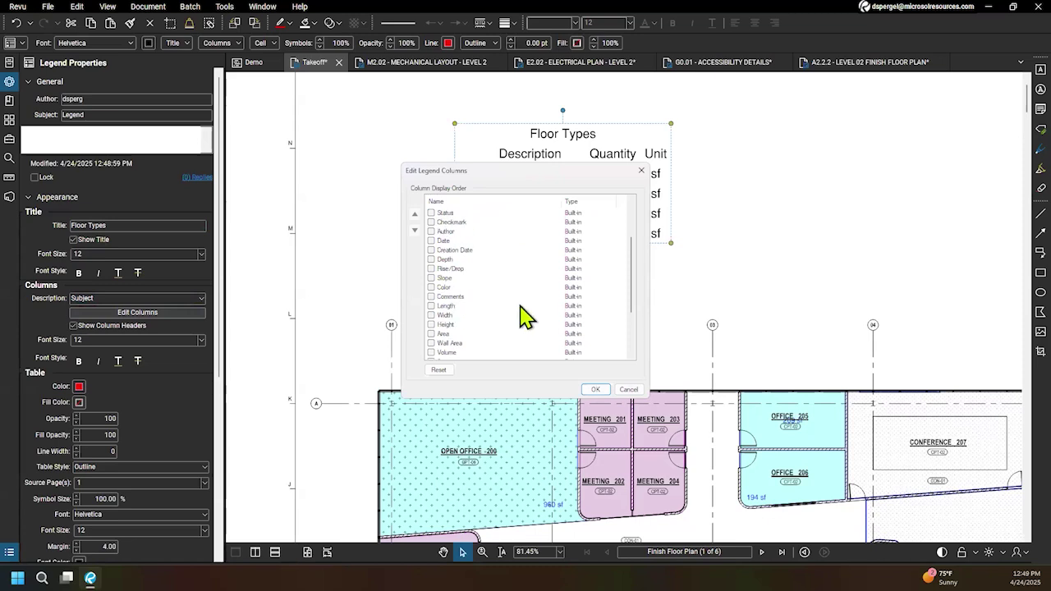
{"action": "scroll", "coordinate": [509, 291], "scroll_direction": "up", "scroll_amount": 3}
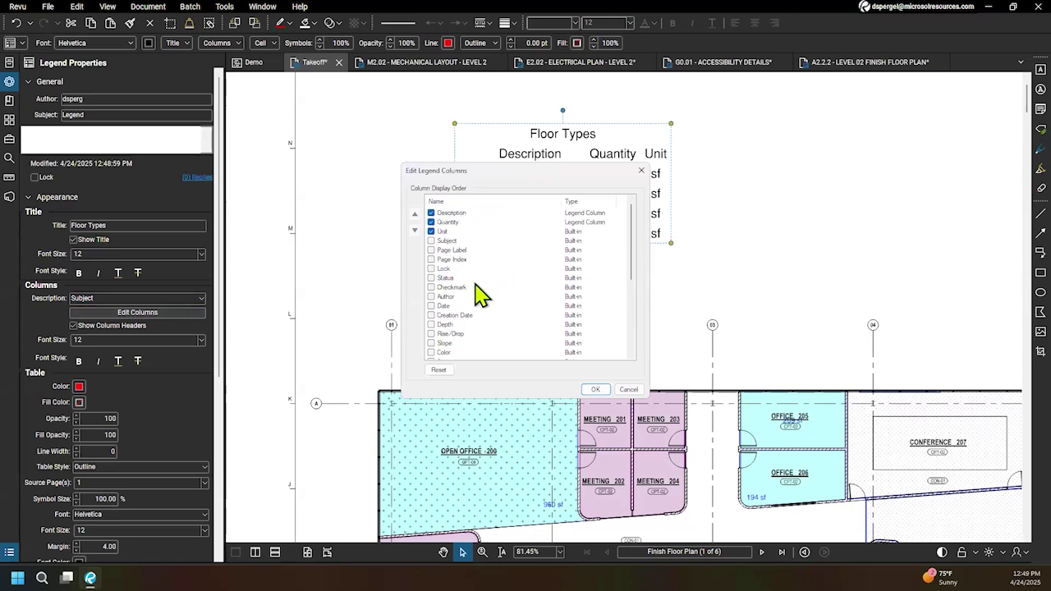
{"action": "left_click", "coordinate": [431, 296]}
{"action": "left_click", "coordinate": [598, 390]}
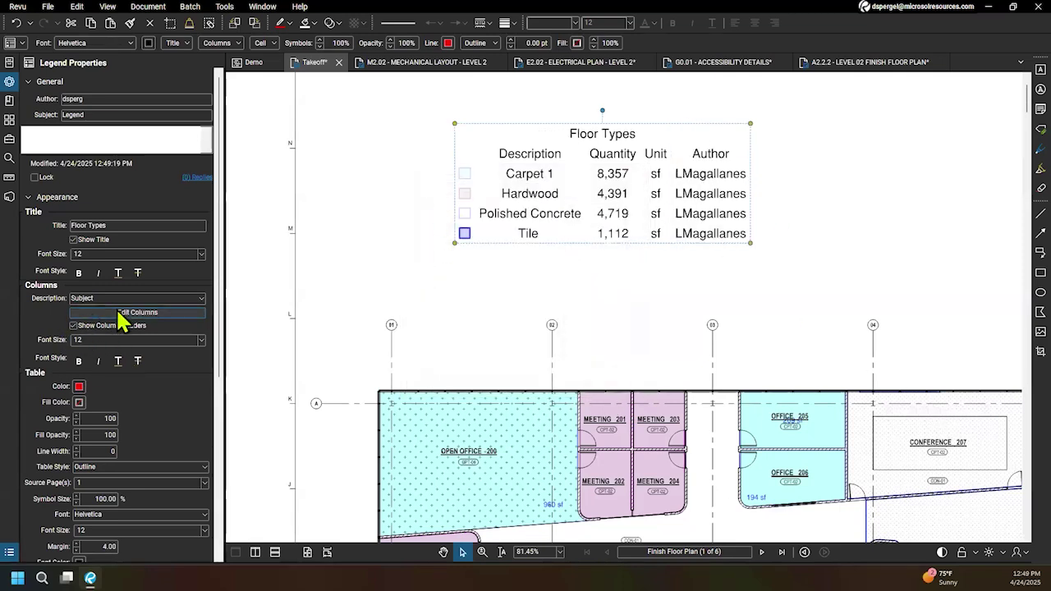
Step: Remove the Author column from the Floor Types legend
{"action": "left_click", "coordinate": [123, 313]}
{"action": "left_click", "coordinate": [431, 241]}
{"action": "left_click", "coordinate": [598, 390]}
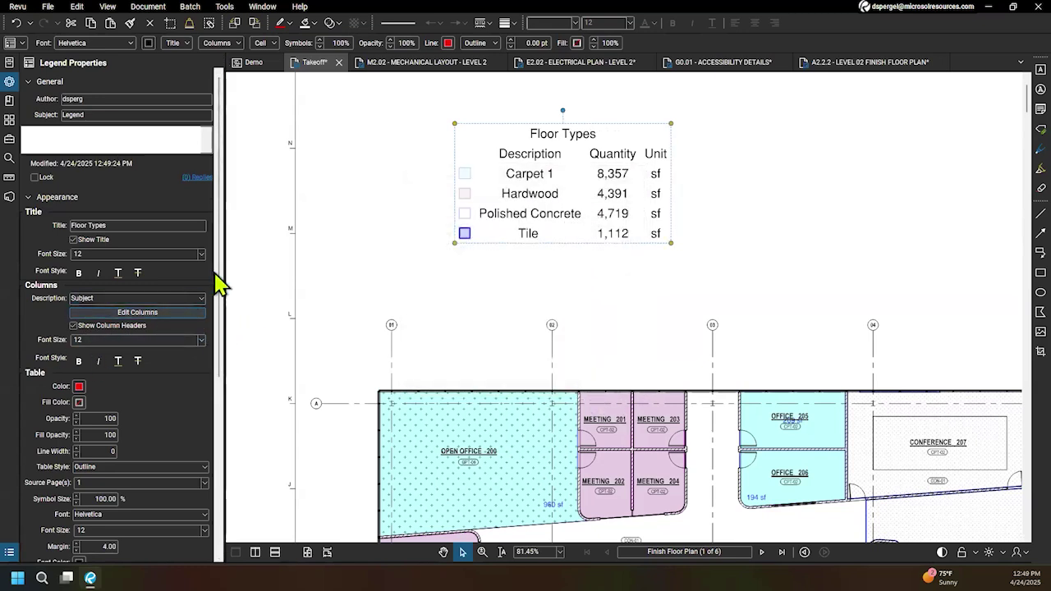
Step: Set the Floor Types legend's table style to Gridlines with a line width of 0.75
{"action": "left_click_drag", "start_coordinate": [223, 307], "coordinate": [224, 386]}
{"action": "left_click", "coordinate": [204, 328]}
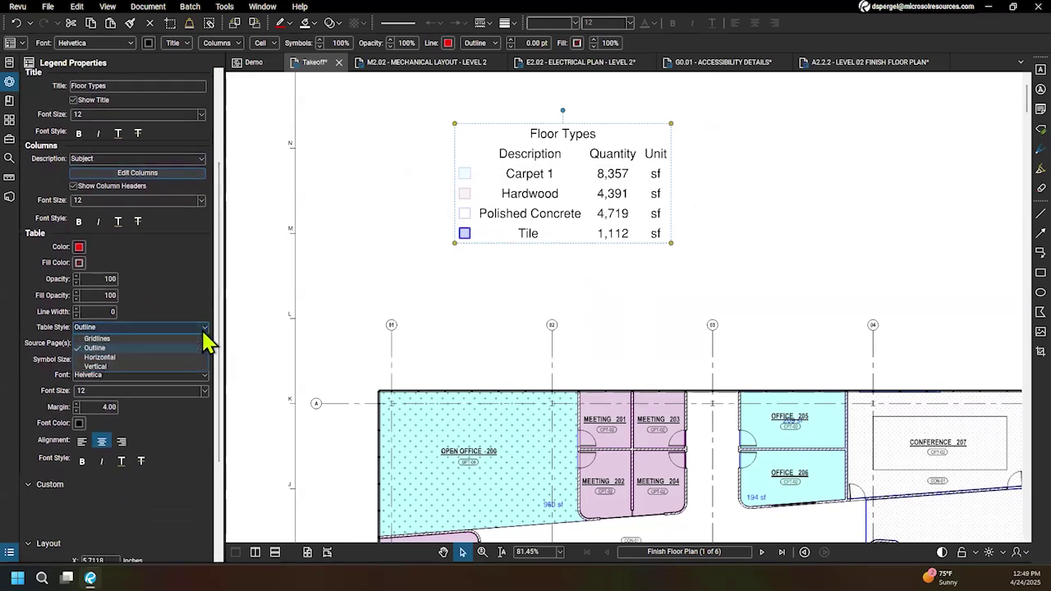
{"action": "key", "text": "Up"}
{"action": "key", "text": "Return"}
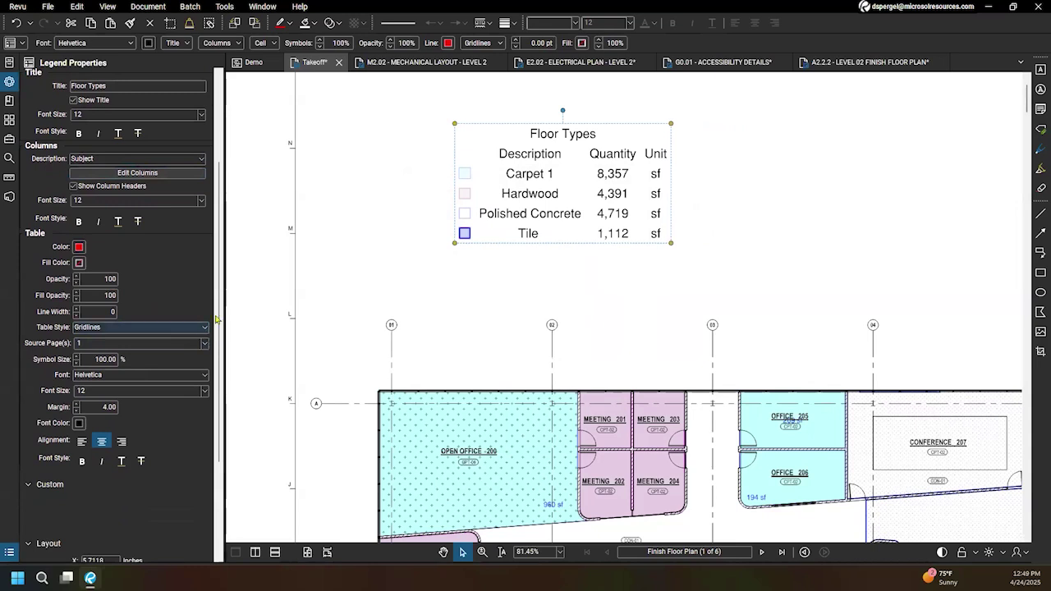
{"action": "left_click", "coordinate": [75, 309]}
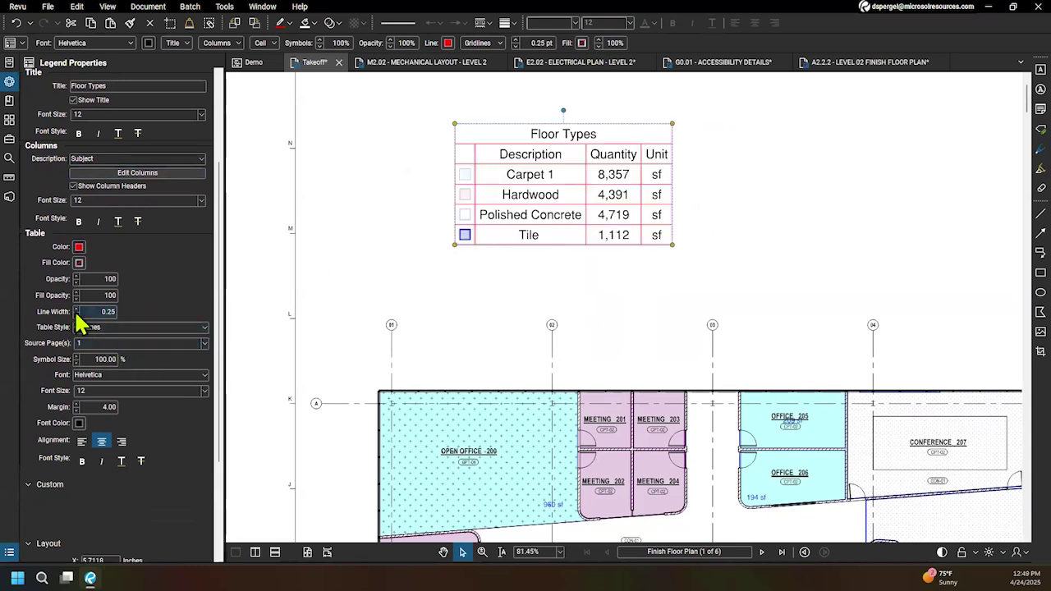
{"action": "left_click", "coordinate": [76, 309]}
{"action": "left_click", "coordinate": [76, 309]}
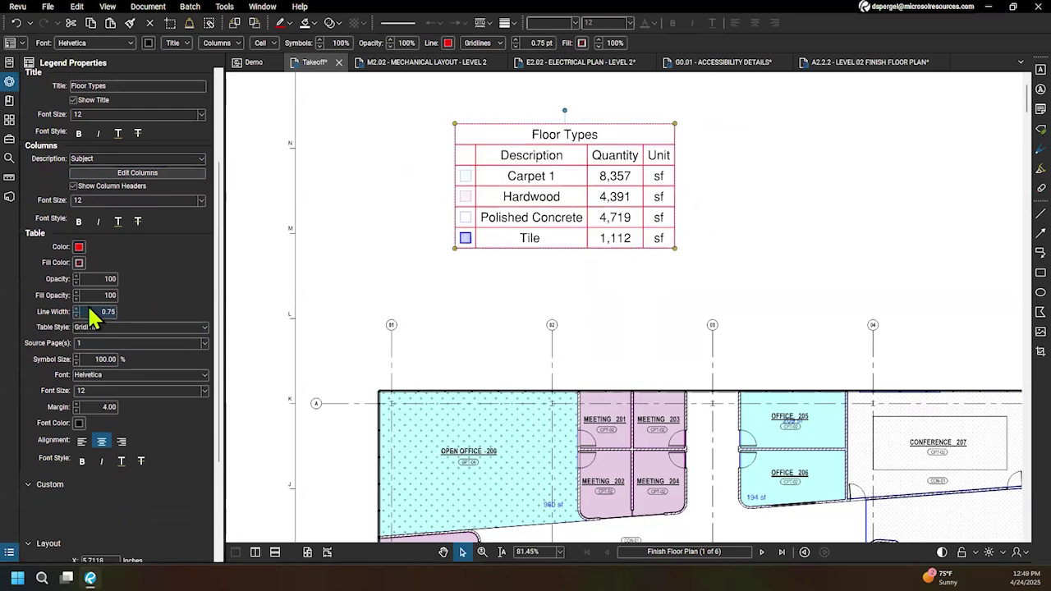
Step: Move the Floor Types legend directly above Open Office 200 and look over its remaining appearance and layout properties
{"action": "left_click_drag", "start_coordinate": [665, 230], "coordinate": [566, 245]}
{"action": "scroll", "coordinate": [173, 474], "scroll_direction": "down", "scroll_amount": 3}
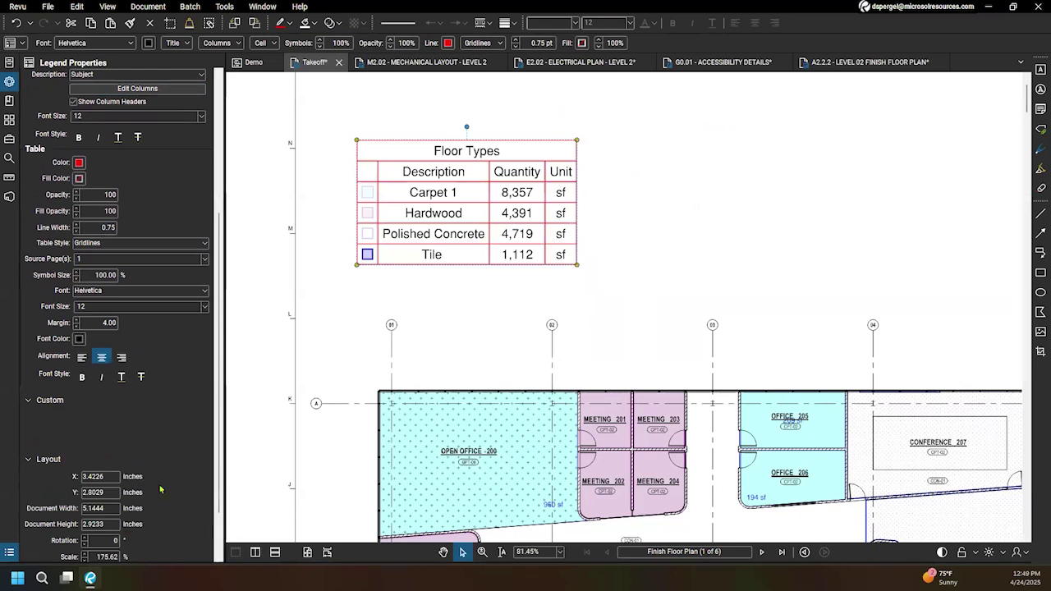
{"action": "scroll", "coordinate": [161, 490], "scroll_direction": "up", "scroll_amount": 3}
{"action": "scroll", "coordinate": [605, 202], "scroll_direction": "down", "scroll_amount": 3}
{"action": "scroll", "coordinate": [798, 386], "scroll_direction": "down", "scroll_amount": 4}
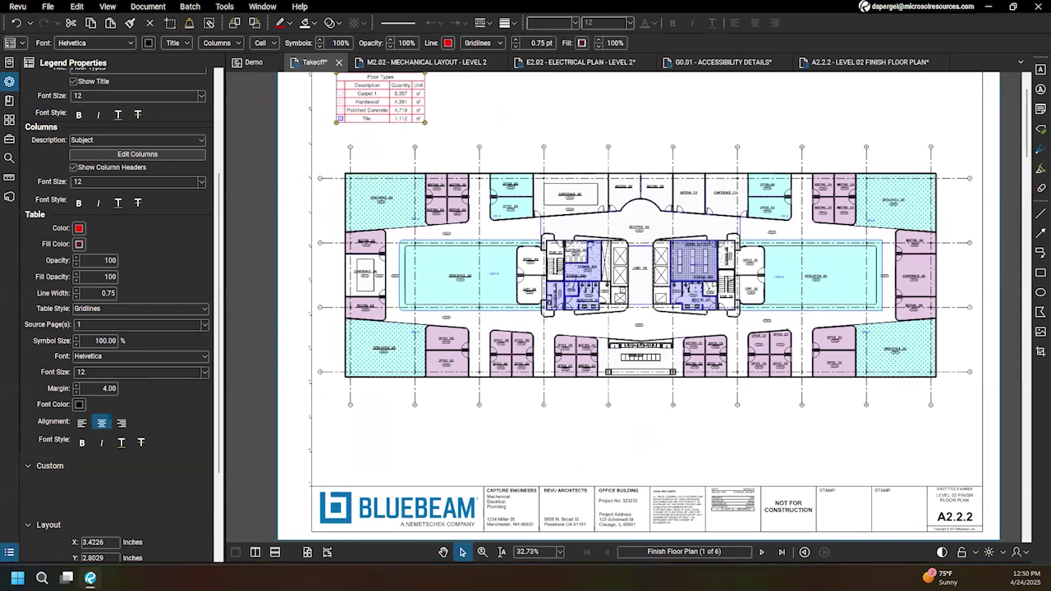
Step: Show the Markups List below the plan with more height and widen its Length and Area columns to show full values
{"action": "left_click", "coordinate": [649, 564]}
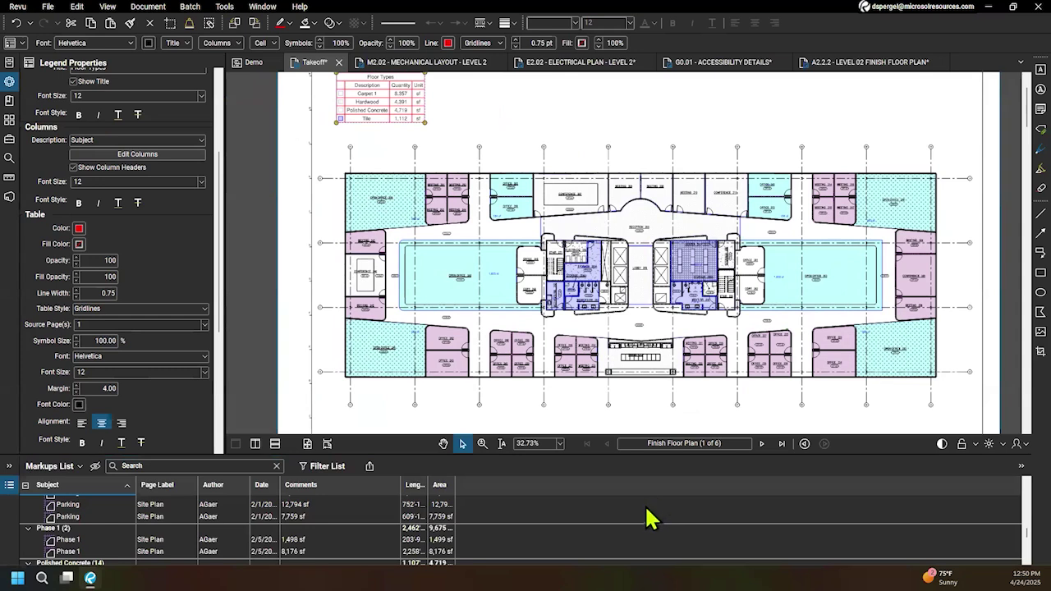
{"action": "left_click_drag", "start_coordinate": [680, 454], "coordinate": [673, 320]}
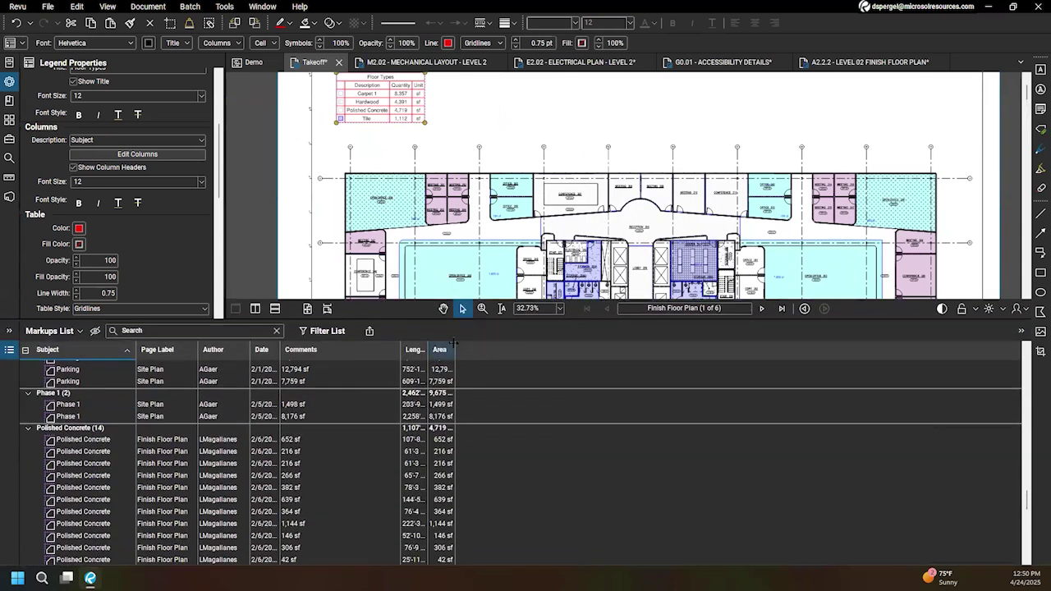
{"action": "left_click_drag", "start_coordinate": [482, 346], "coordinate": [492, 349]}
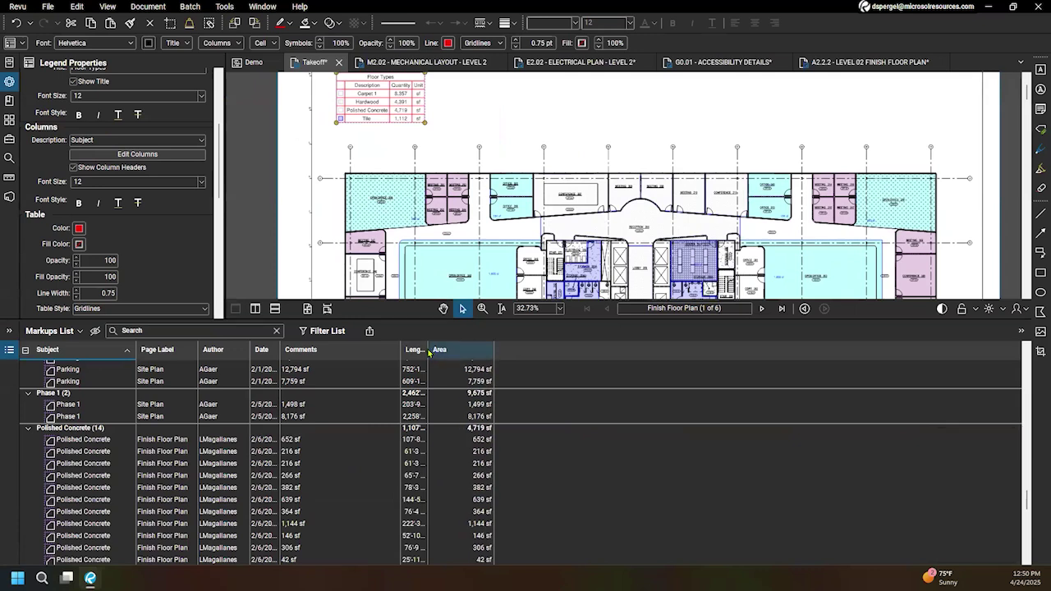
{"action": "left_click_drag", "start_coordinate": [427, 349], "coordinate": [464, 352]}
{"action": "left_click_drag", "start_coordinate": [614, 320], "coordinate": [616, 352]}
{"action": "scroll", "coordinate": [296, 418], "scroll_direction": "up", "scroll_amount": 2}
{"action": "scroll", "coordinate": [296, 487], "scroll_direction": "up", "scroll_amount": 15}
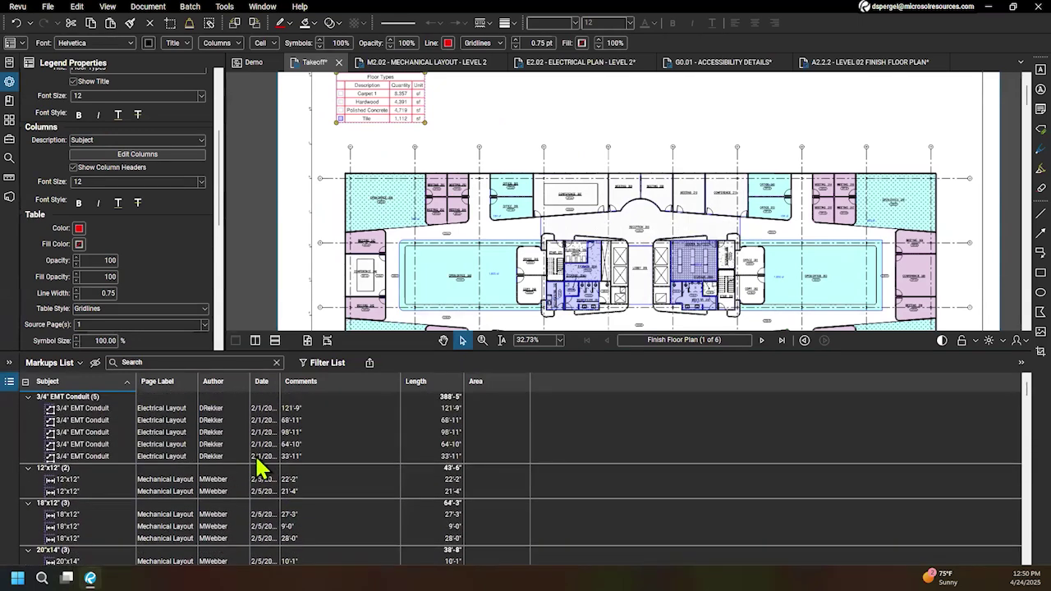
Step: Start a CSV summary of the Takeoff markups and review the columns available for the export
{"action": "left_click", "coordinate": [368, 364]}
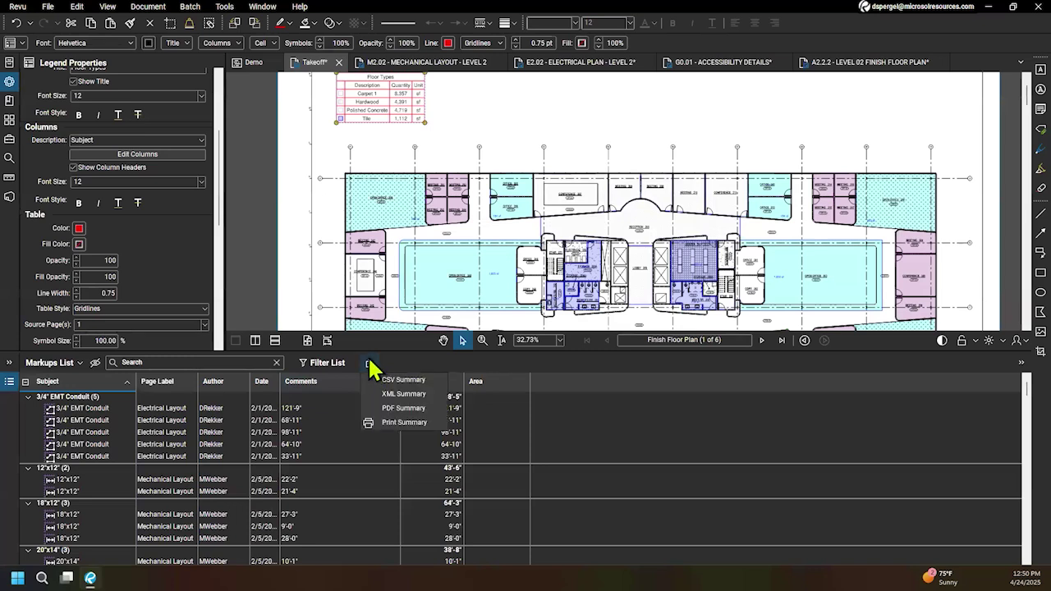
{"action": "left_click", "coordinate": [406, 386]}
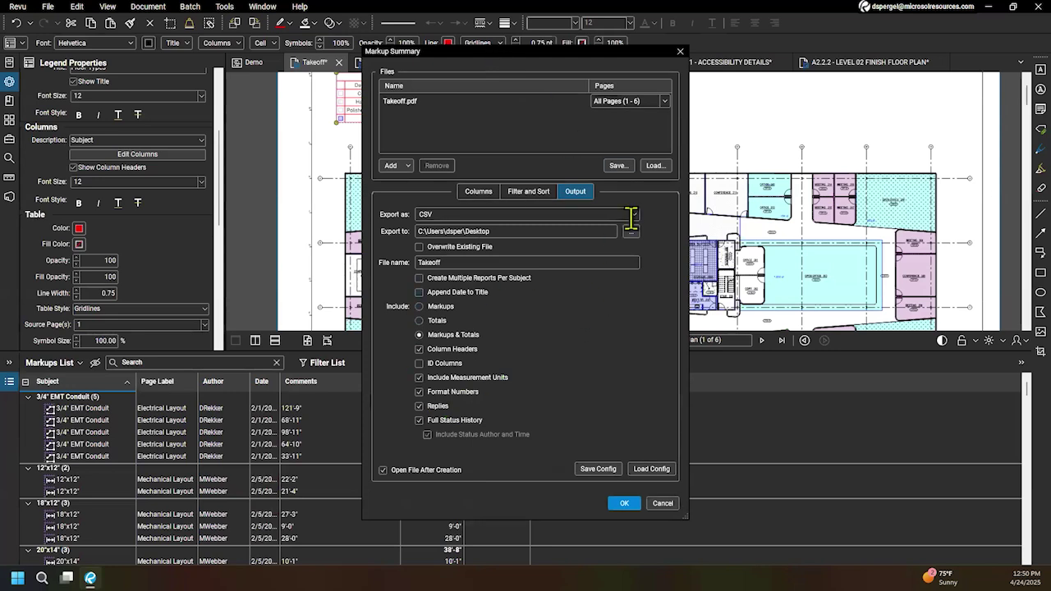
{"action": "left_click", "coordinate": [478, 194]}
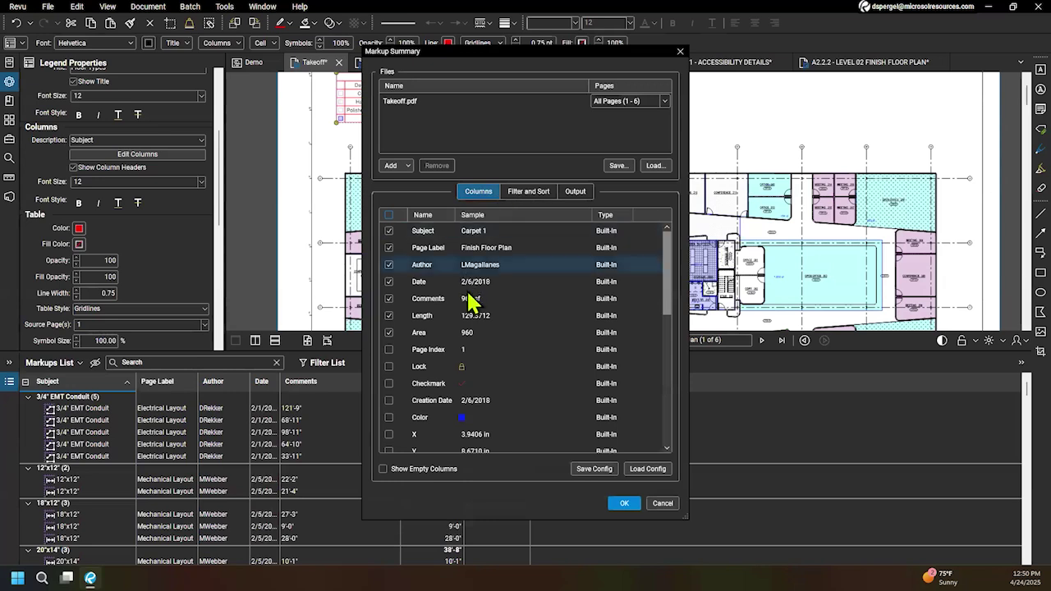
{"action": "scroll", "coordinate": [496, 283], "scroll_direction": "down", "scroll_amount": 4}
{"action": "scroll", "coordinate": [499, 291], "scroll_direction": "down", "scroll_amount": 2}
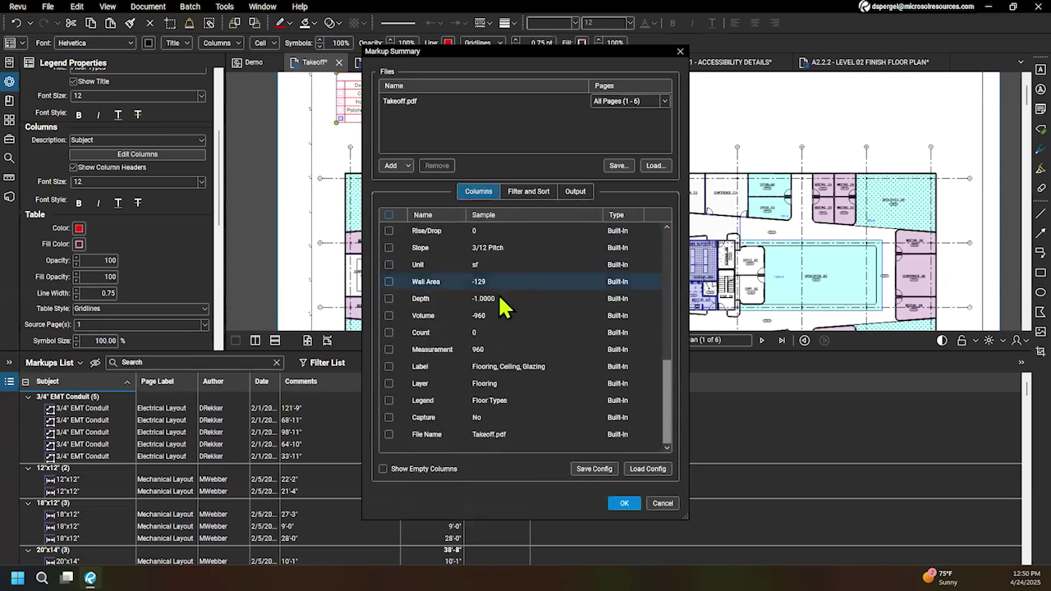
{"action": "scroll", "coordinate": [556, 320], "scroll_direction": "up", "scroll_amount": 6}
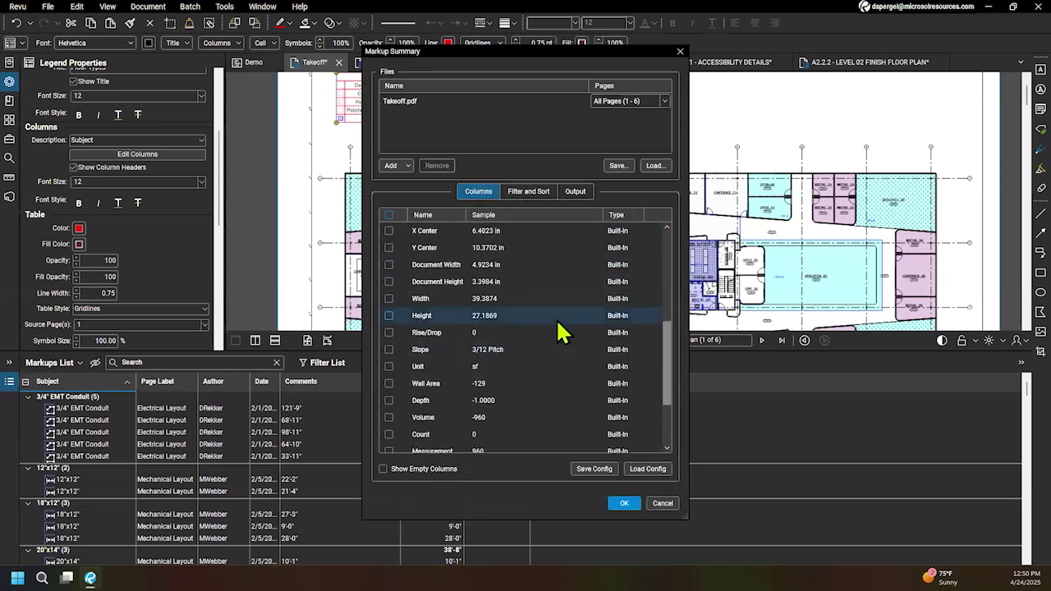
Step: Sort the markup summary by Page Label and then by Subject, and export it as the CSV file Takeoff to the Desktop
{"action": "left_click", "coordinate": [529, 191]}
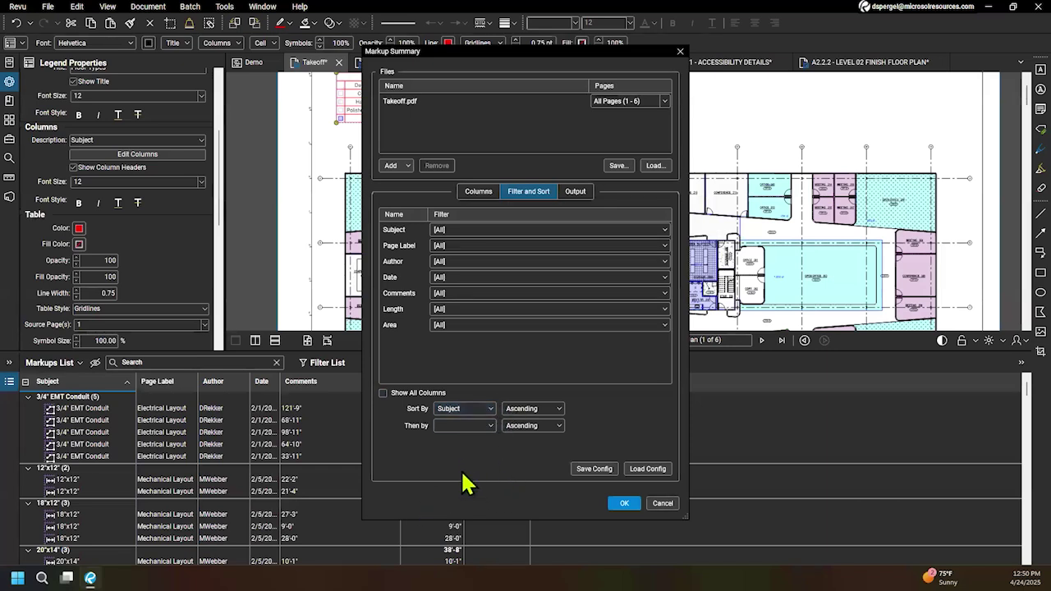
{"action": "left_click", "coordinate": [491, 416]}
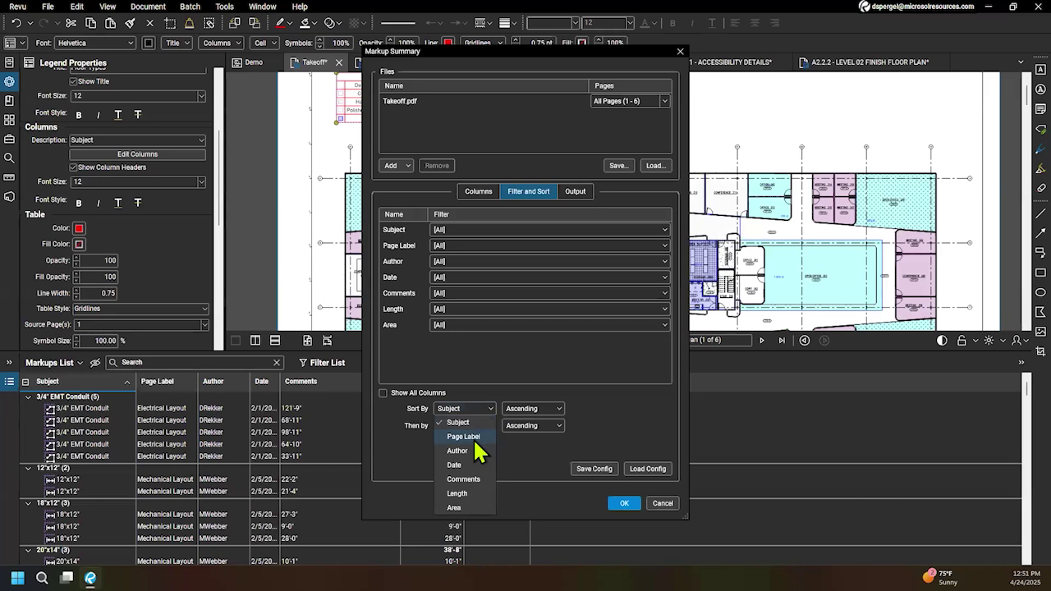
{"action": "left_click", "coordinate": [480, 437]}
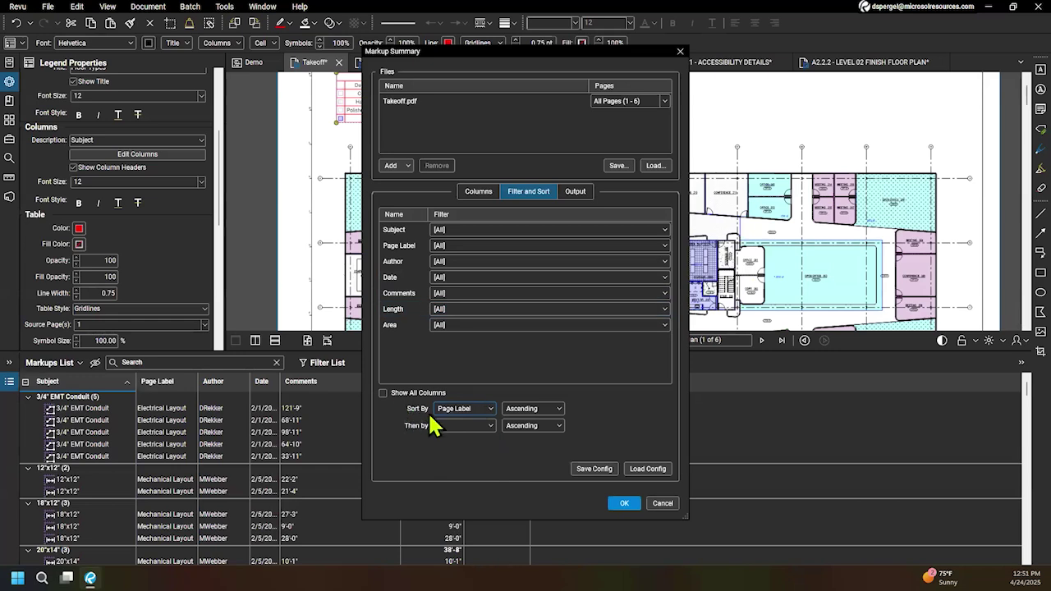
{"action": "left_click", "coordinate": [490, 427]}
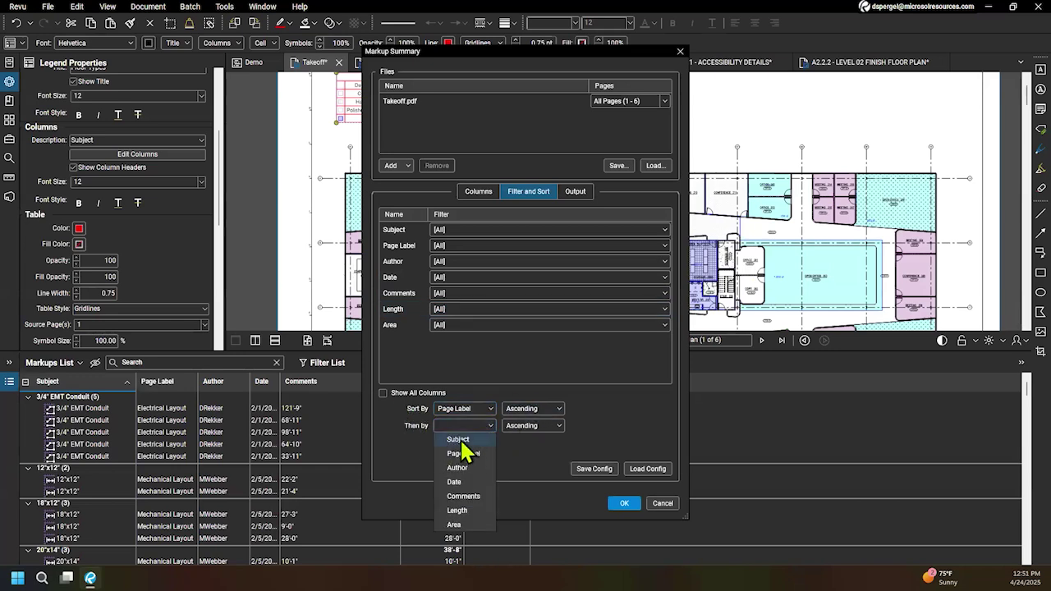
{"action": "left_click", "coordinate": [459, 440]}
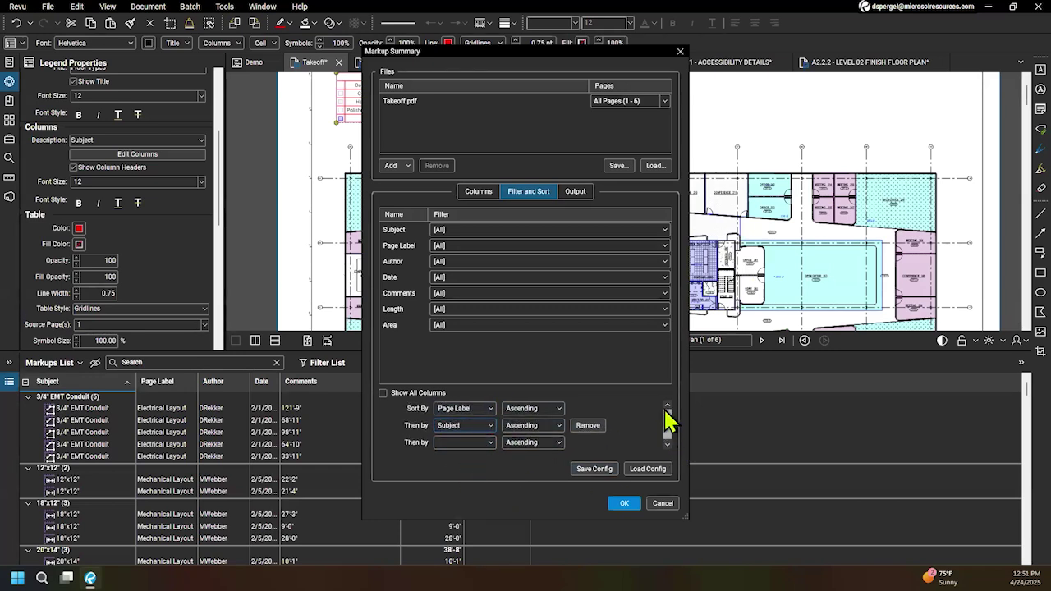
{"action": "left_click", "coordinate": [583, 194]}
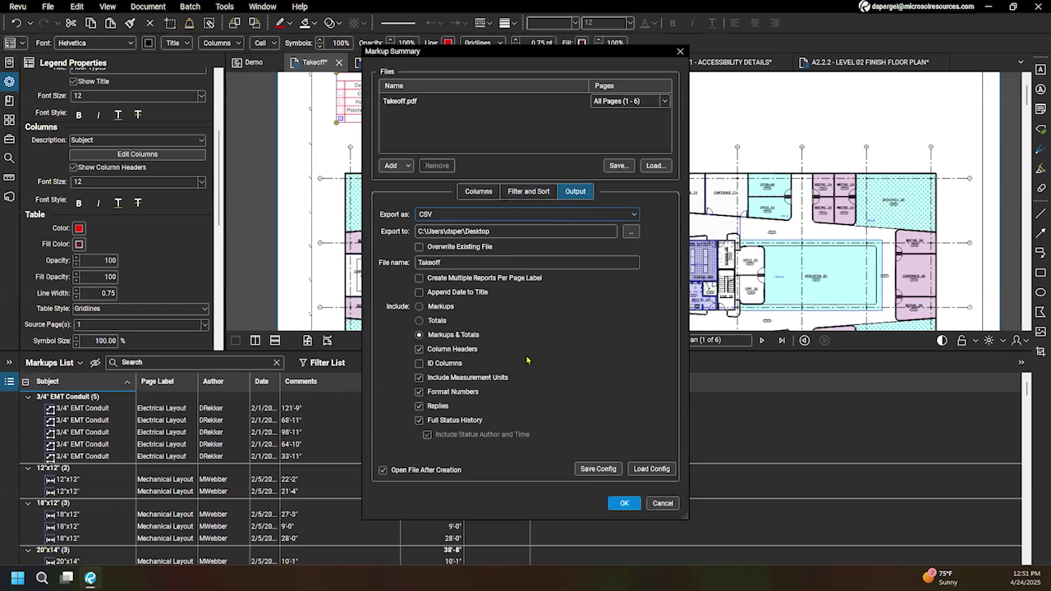
{"action": "left_click", "coordinate": [625, 504]}
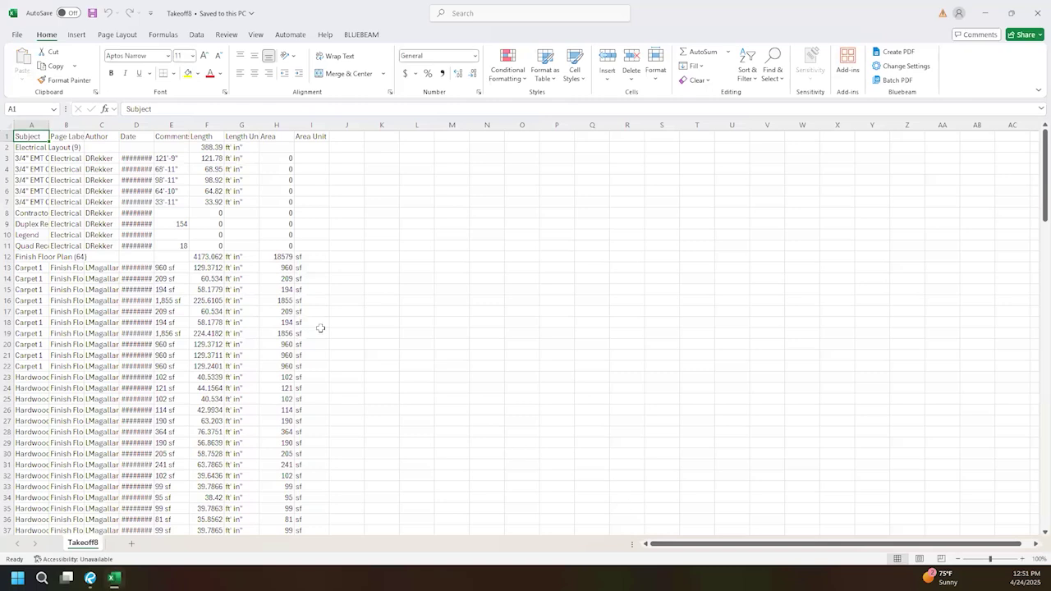
Step: Fit the Subject, Page Label, Date and Comments columns of the exported spreadsheet to their contents and look through the markup rows
{"action": "double_click", "coordinate": [49, 124]}
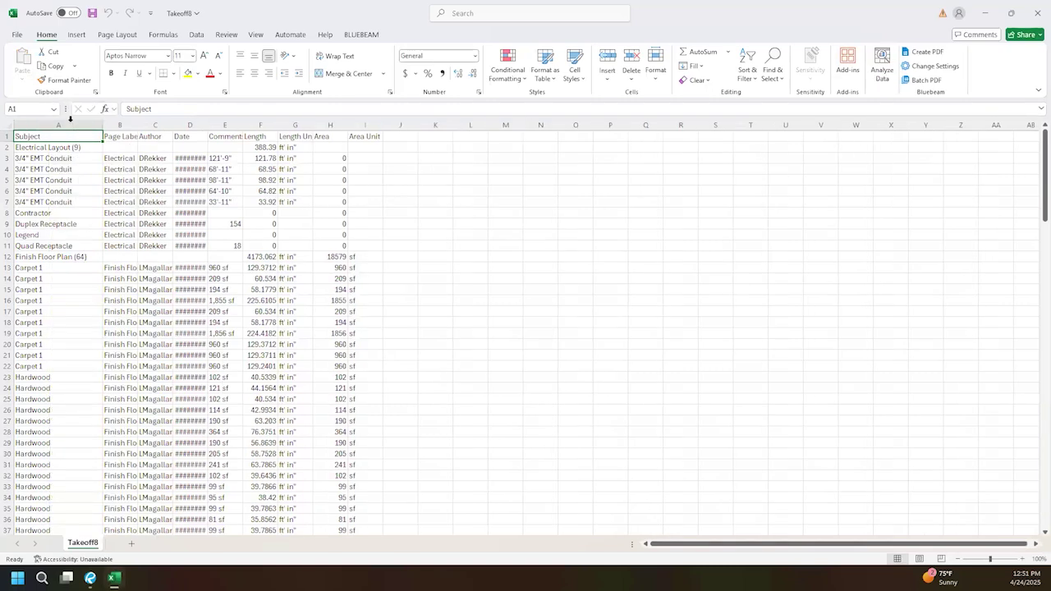
{"action": "double_click", "coordinate": [139, 126]}
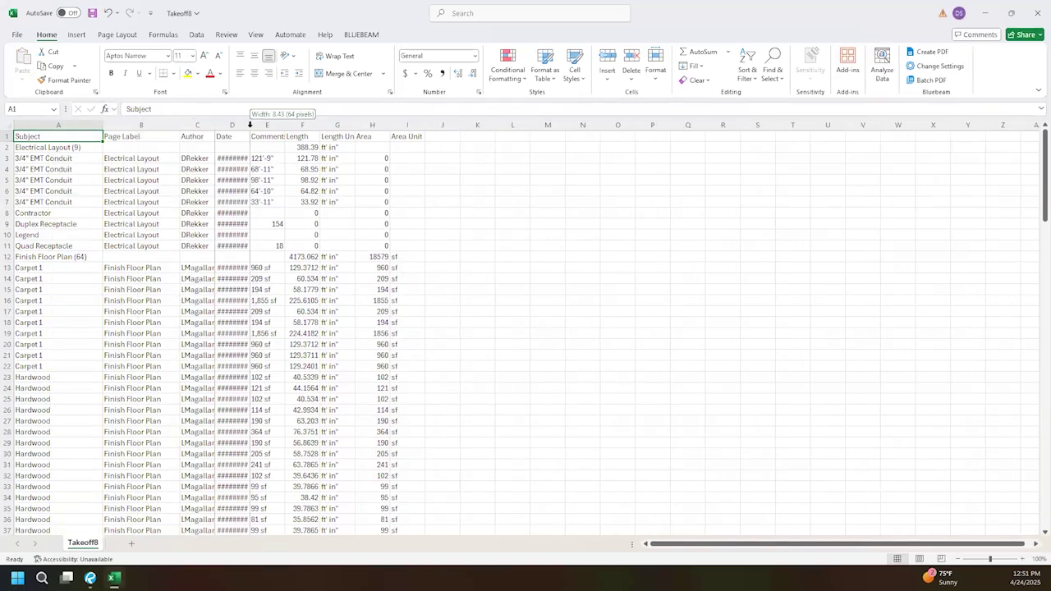
{"action": "double_click", "coordinate": [250, 126]}
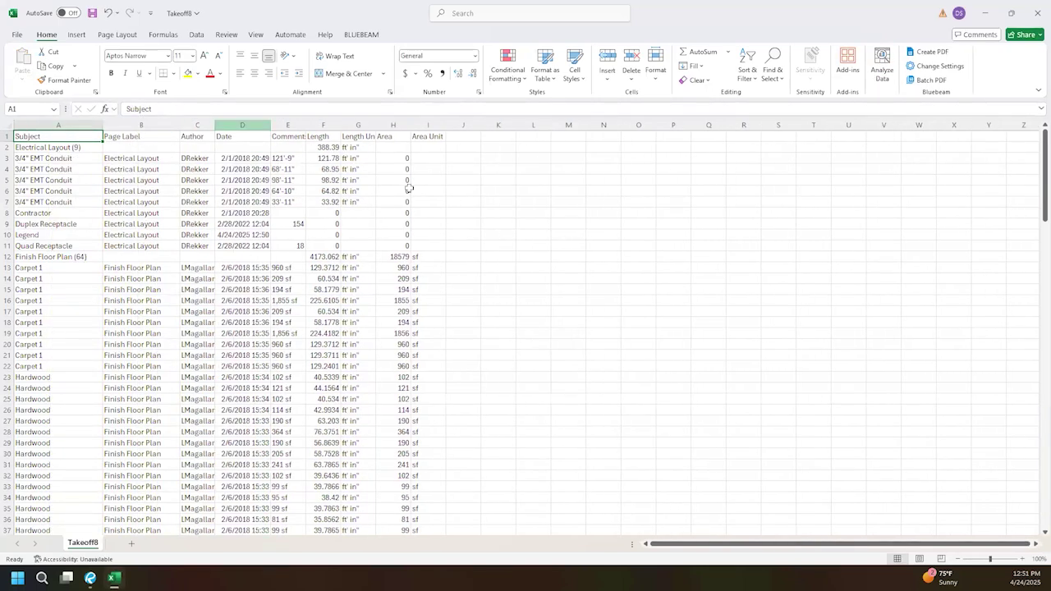
{"action": "double_click", "coordinate": [306, 125]}
{"action": "scroll", "coordinate": [398, 351], "scroll_direction": "down", "scroll_amount": 14}
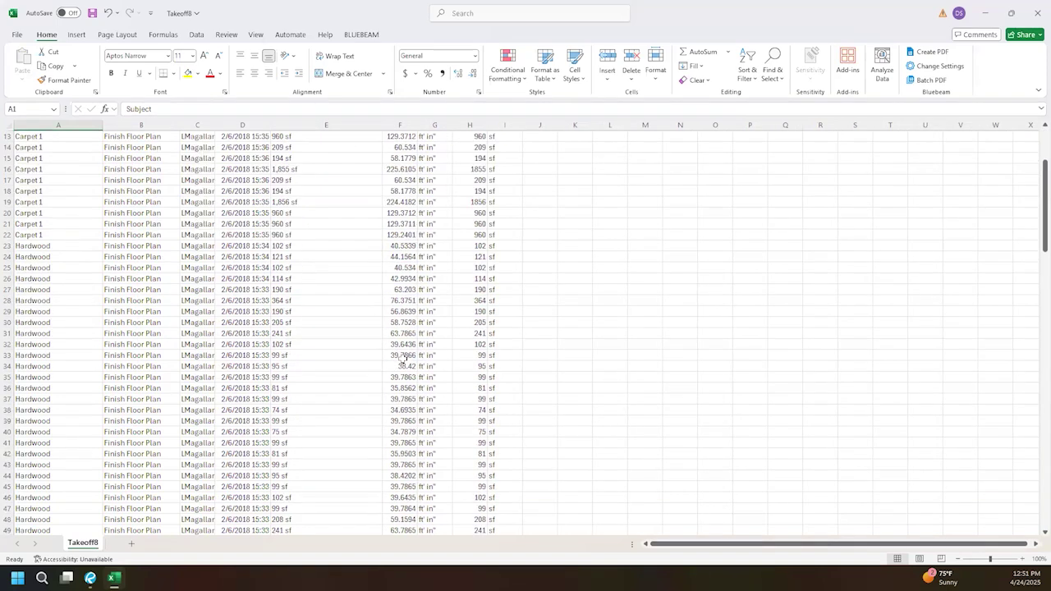
{"action": "scroll", "coordinate": [369, 372], "scroll_direction": "down", "scroll_amount": 5}
{"action": "scroll", "coordinate": [402, 438], "scroll_direction": "up", "scroll_amount": 20}
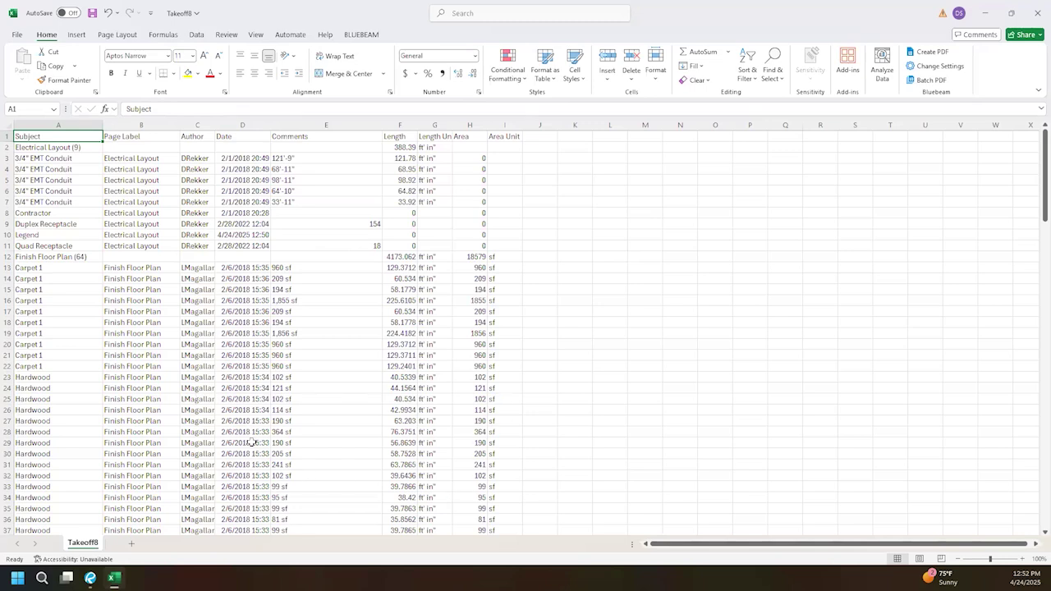
Step: Minimise the spreadsheet to return to the Takeoff floor plan in Bluebeam Revu and hide the Markups List
{"action": "left_click", "coordinate": [484, 431]}
{"action": "left_click", "coordinate": [337, 366]}
{"action": "left_click", "coordinate": [339, 353]}
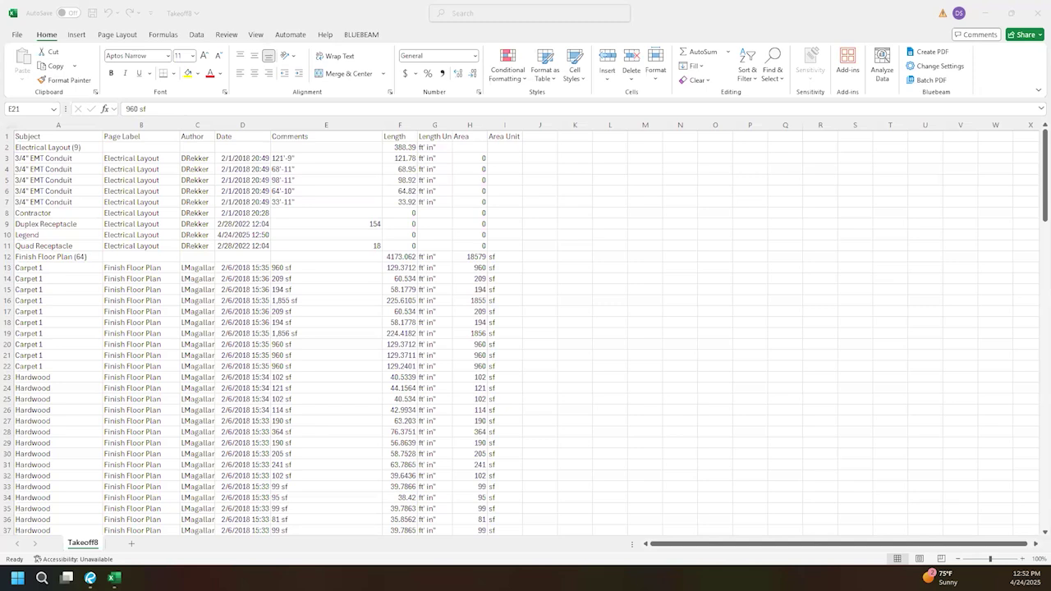
{"action": "left_click", "coordinate": [985, 14]}
{"action": "left_click_drag", "start_coordinate": [763, 358], "coordinate": [744, 472]}
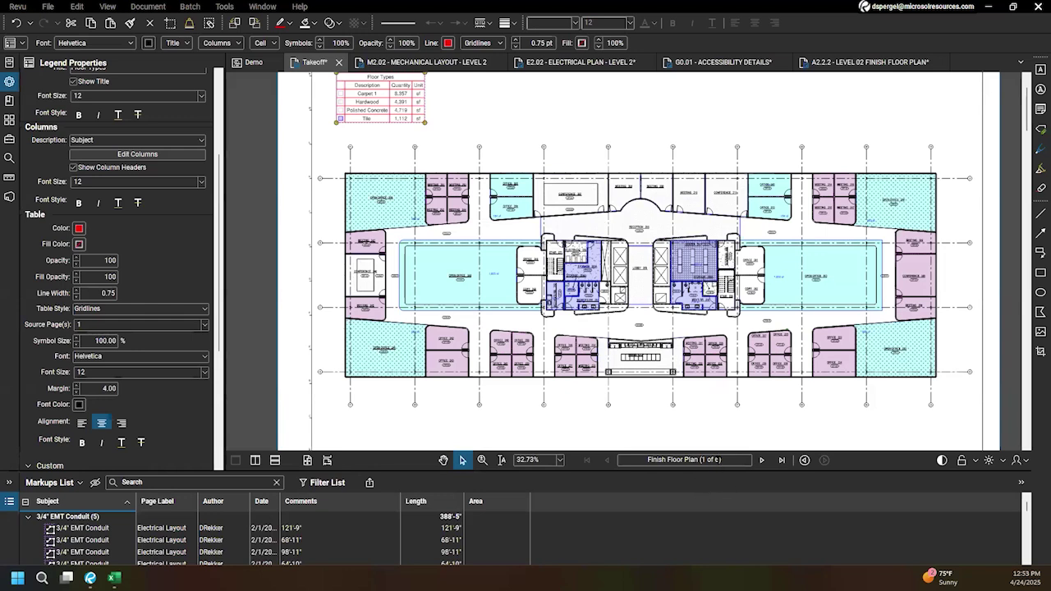
{"action": "left_click", "coordinate": [662, 470]}
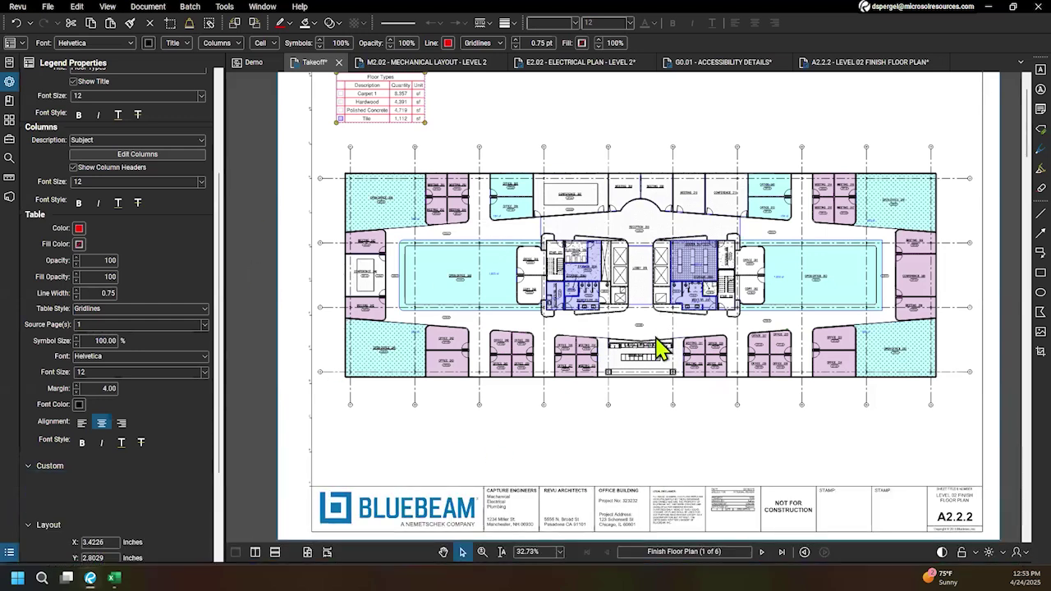
{"action": "left_click_drag", "start_coordinate": [656, 335], "coordinate": [592, 352]}
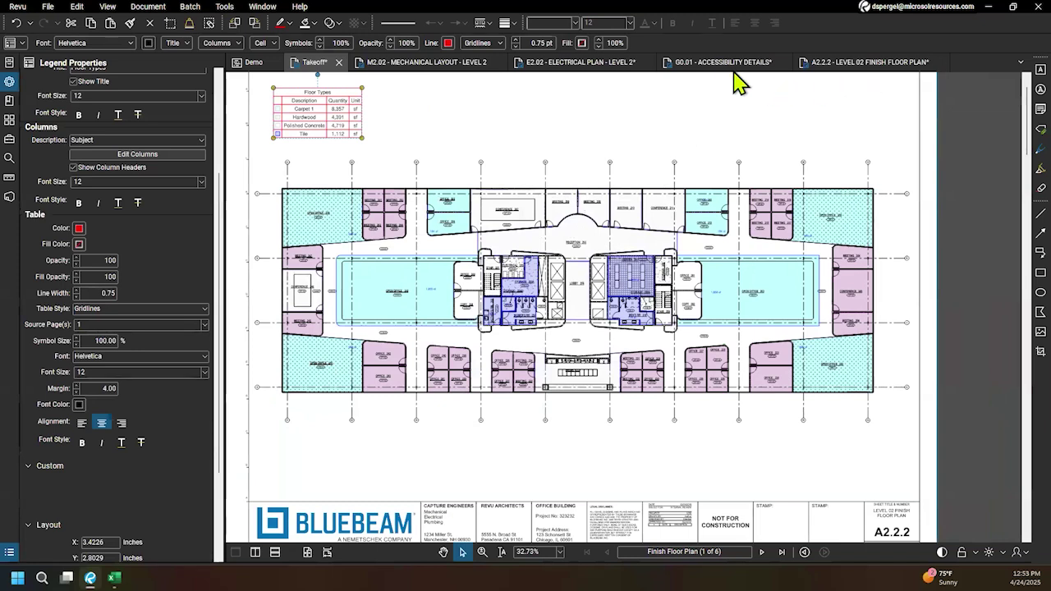
Step: Switch to the E2.02 electrical plan and examine the receptacle symbols around Offices 205, 206 and 261
{"action": "left_click", "coordinate": [558, 63]}
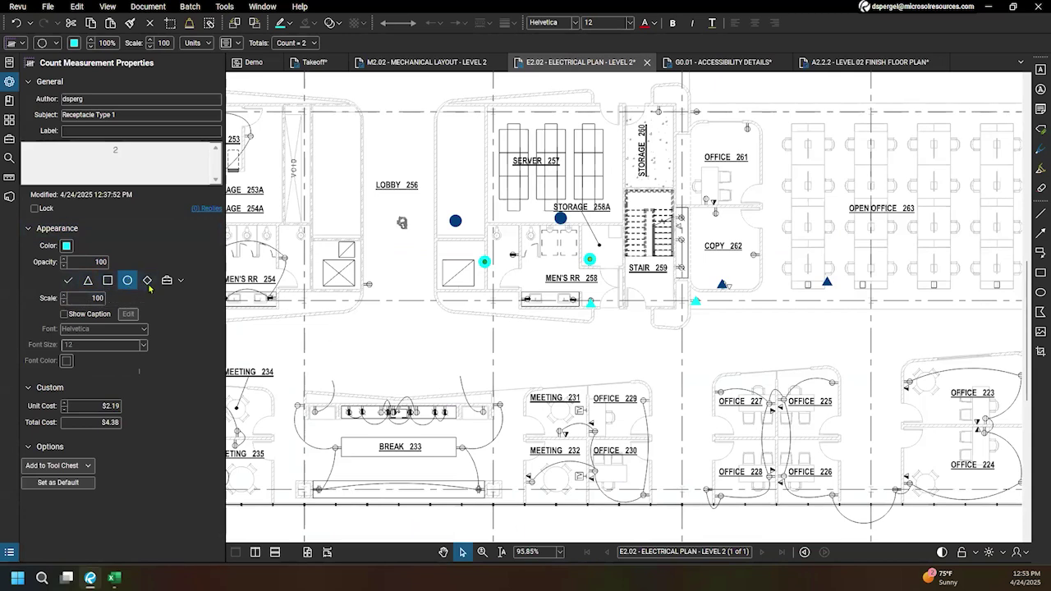
{"action": "left_click", "coordinate": [364, 330]}
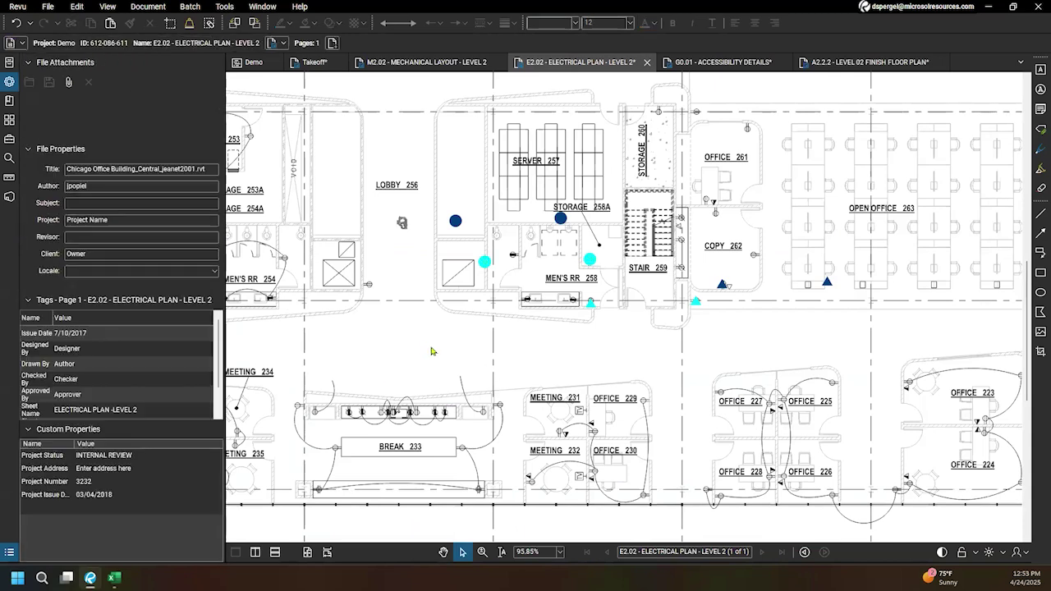
{"action": "scroll", "coordinate": [493, 358], "scroll_direction": "up", "scroll_amount": 2}
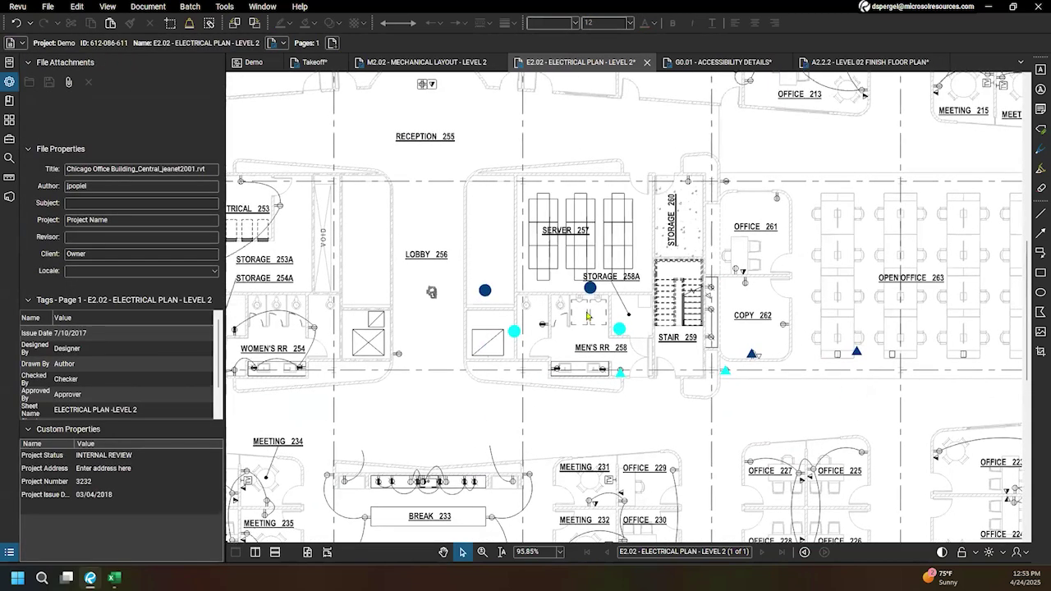
{"action": "scroll", "coordinate": [511, 188], "scroll_direction": "up", "scroll_amount": 2}
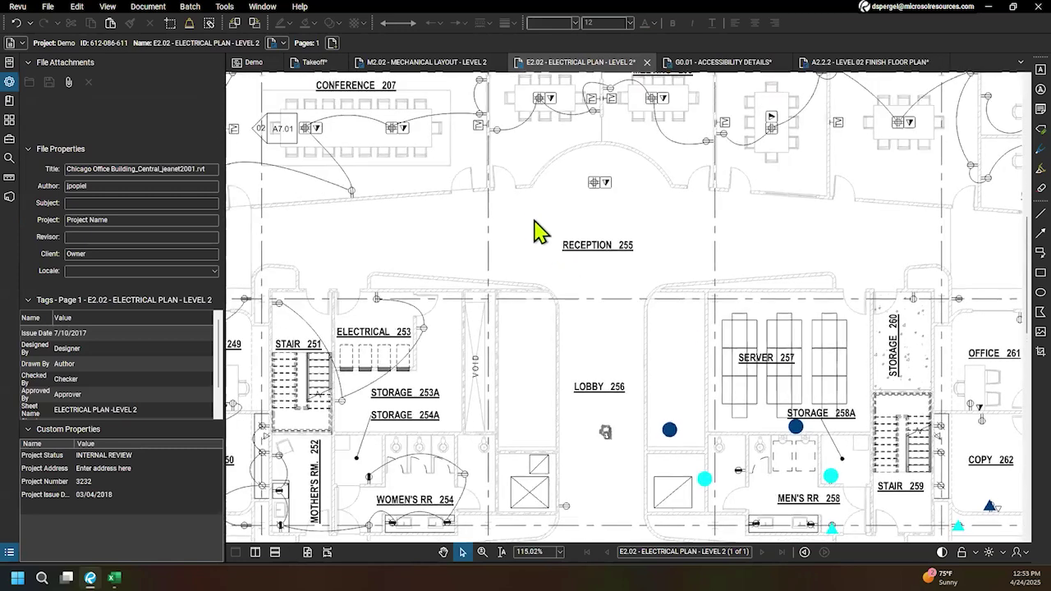
{"action": "scroll", "coordinate": [597, 344], "scroll_direction": "up", "scroll_amount": 2}
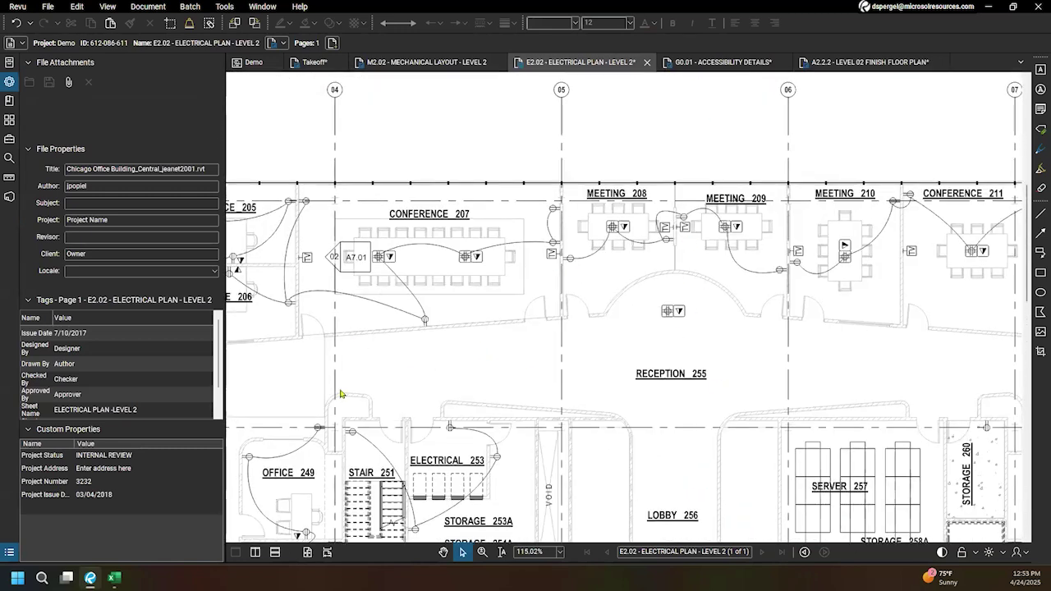
{"action": "scroll", "coordinate": [427, 380], "scroll_direction": "left", "scroll_amount": 5}
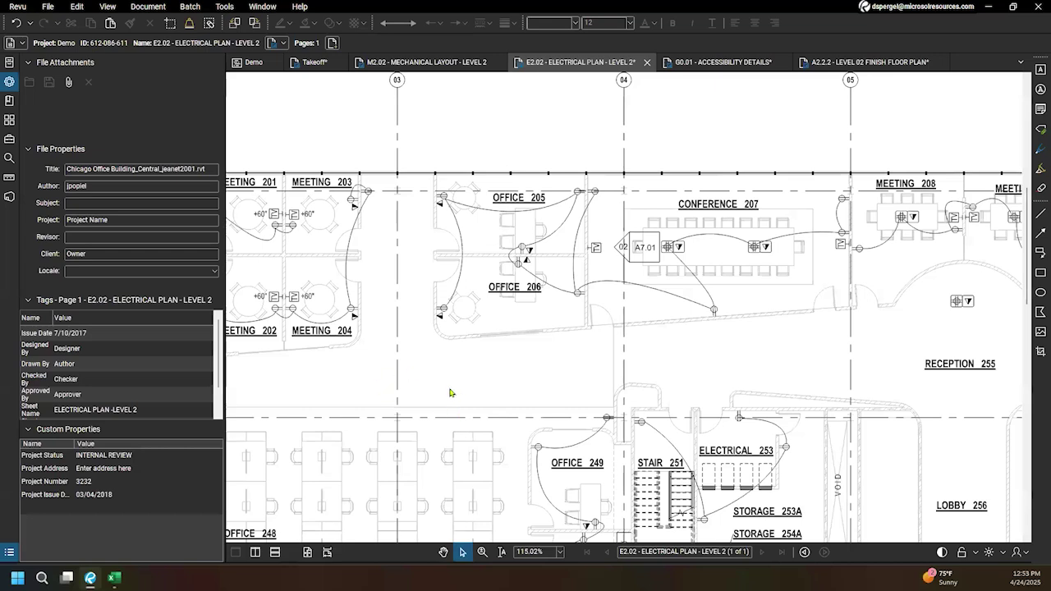
{"action": "scroll", "coordinate": [448, 392], "scroll_direction": "up", "scroll_amount": 4}
{"action": "scroll", "coordinate": [438, 257], "scroll_direction": "up", "scroll_amount": 2}
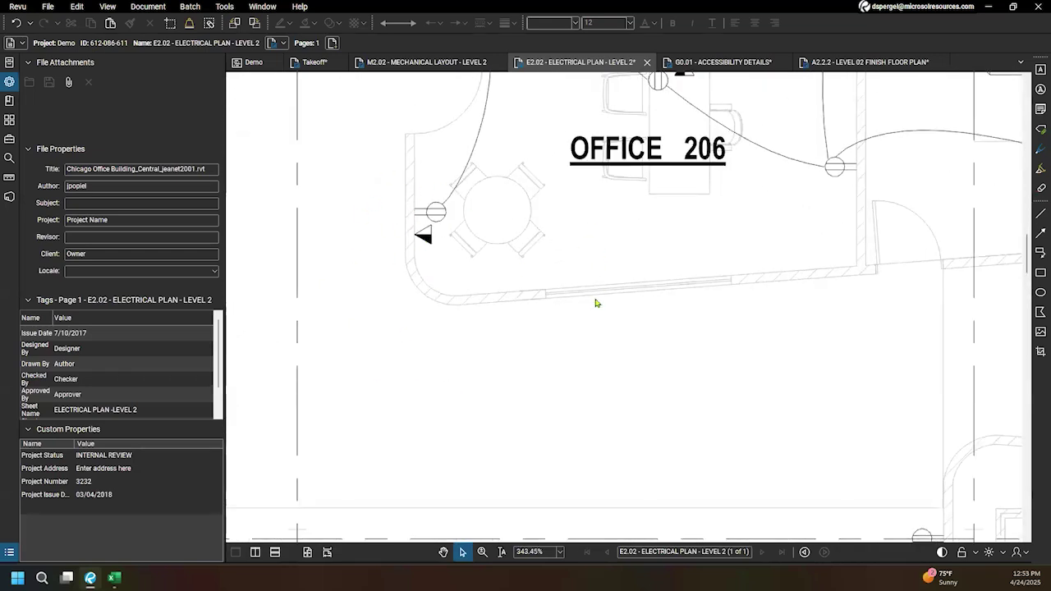
{"action": "scroll", "coordinate": [595, 301], "scroll_direction": "down", "scroll_amount": 5}
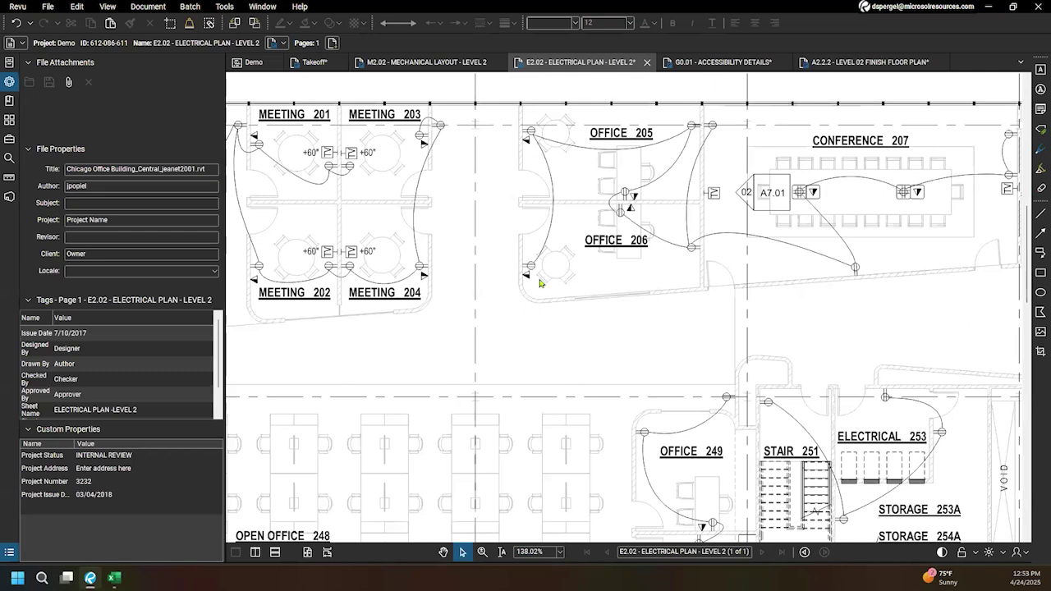
{"action": "left_click_drag", "start_coordinate": [562, 254], "coordinate": [419, 351]}
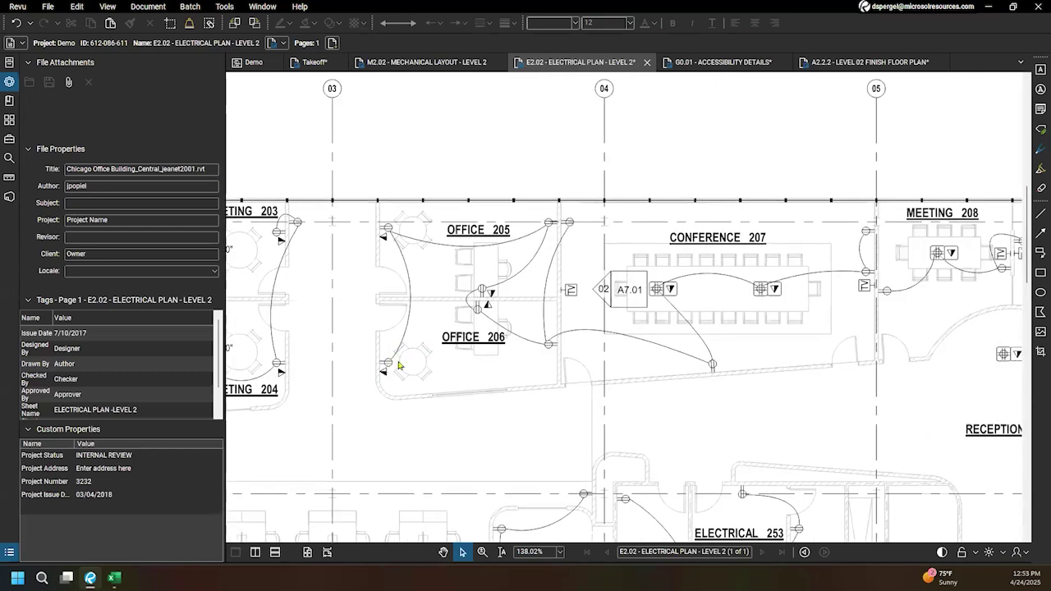
{"action": "left_click_drag", "start_coordinate": [510, 312], "coordinate": [694, 311]}
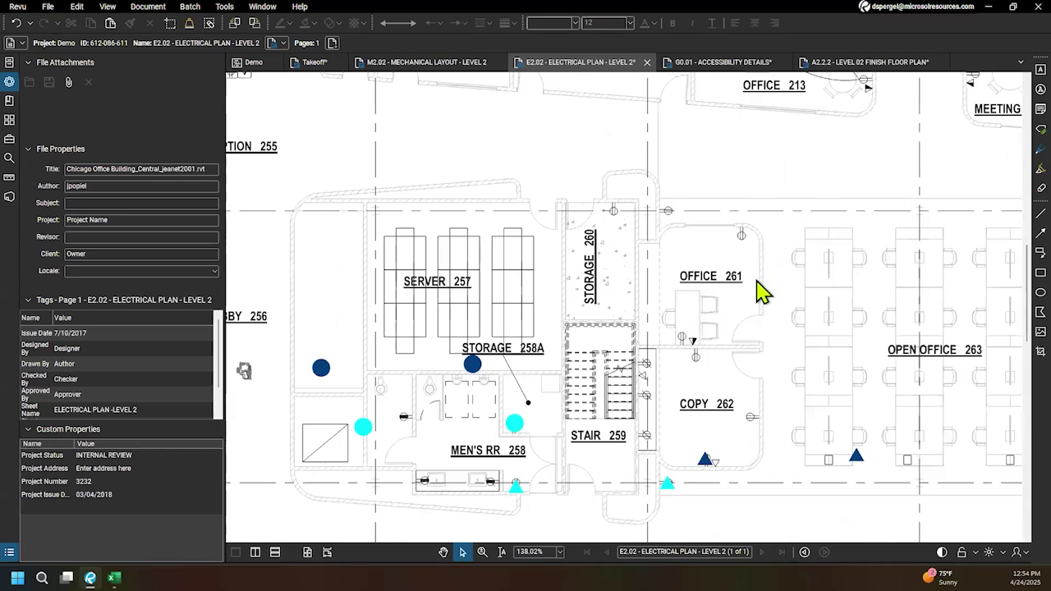
Step: Take a snapshot of the receptacle symbol on the wall between Office 261 and Copy 262
{"action": "scroll", "coordinate": [704, 375], "scroll_direction": "up", "scroll_amount": 5}
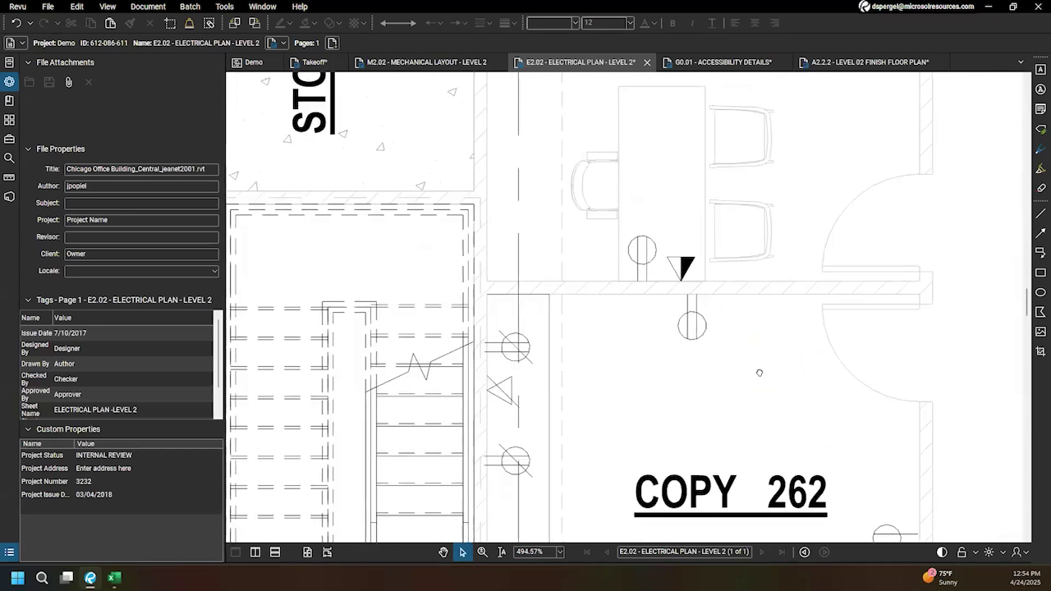
{"action": "left_click_drag", "start_coordinate": [788, 366], "coordinate": [786, 417]}
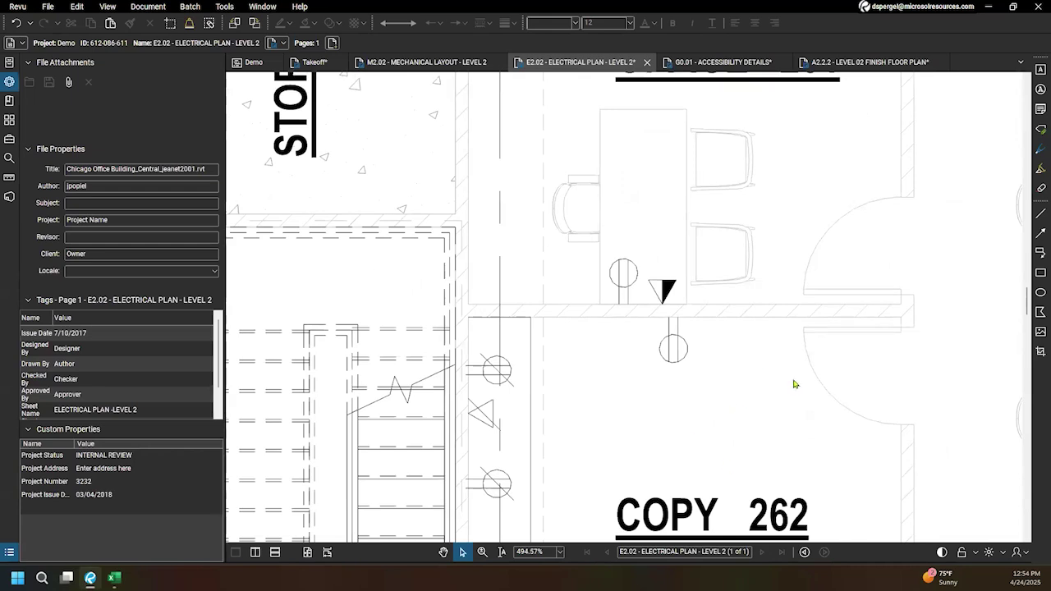
{"action": "left_click", "coordinate": [75, 9]}
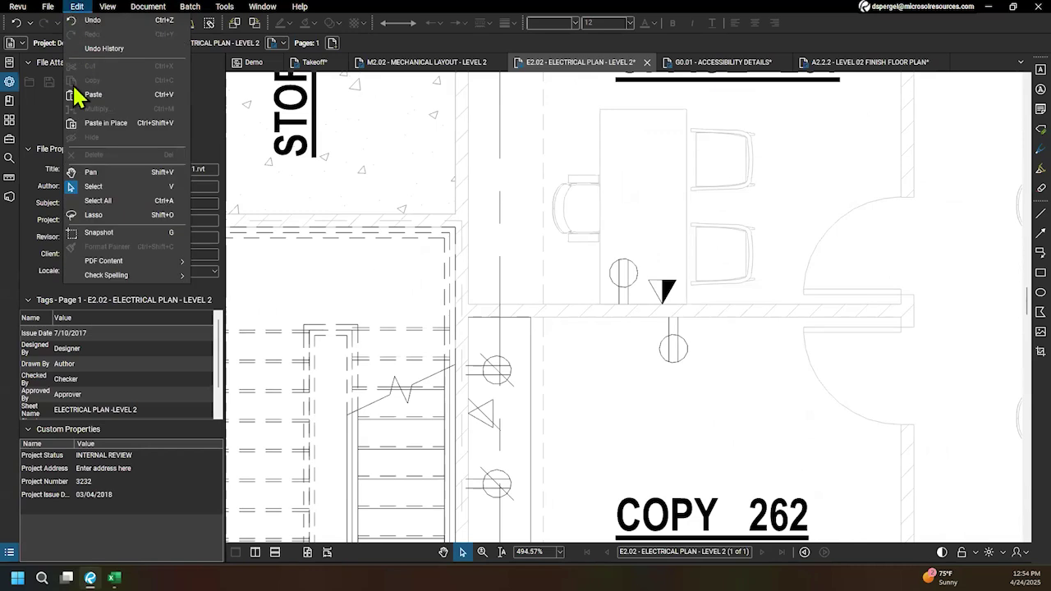
{"action": "left_click", "coordinate": [111, 232]}
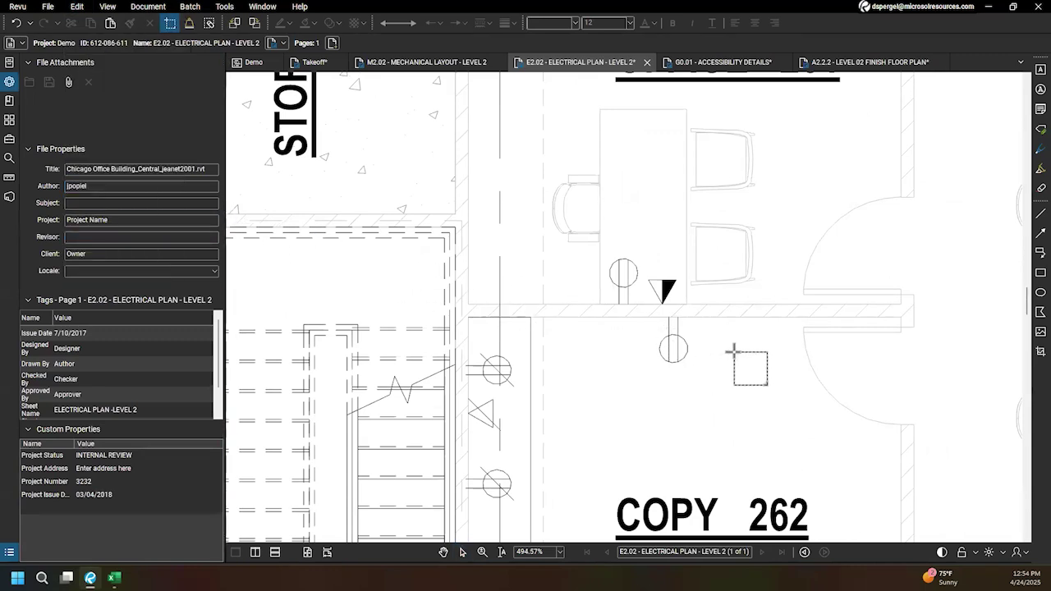
{"action": "scroll", "coordinate": [733, 349], "scroll_direction": "up", "scroll_amount": 2}
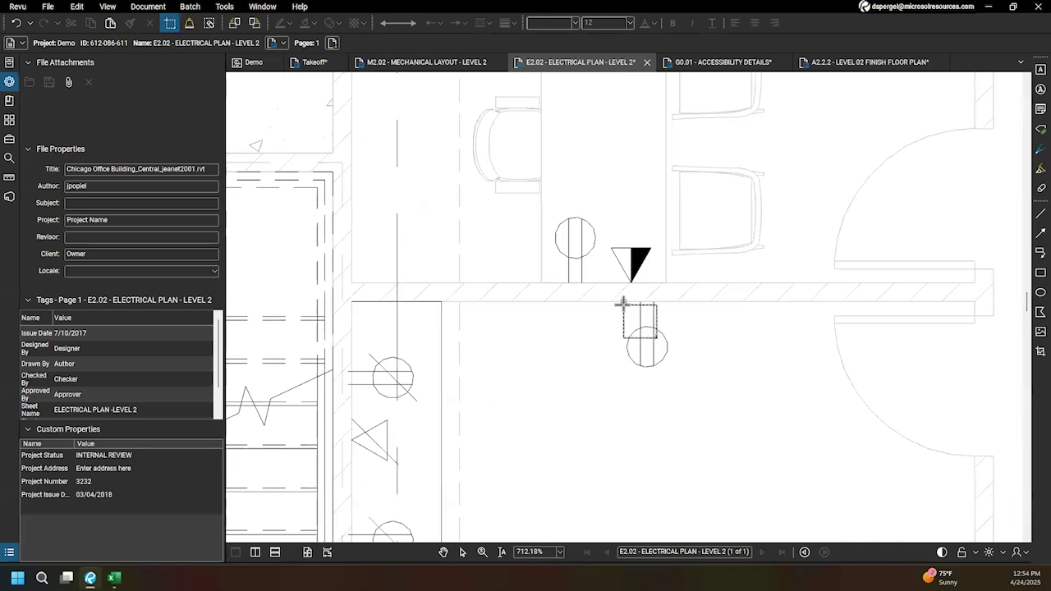
{"action": "left_click_drag", "start_coordinate": [621, 302], "coordinate": [670, 370]}
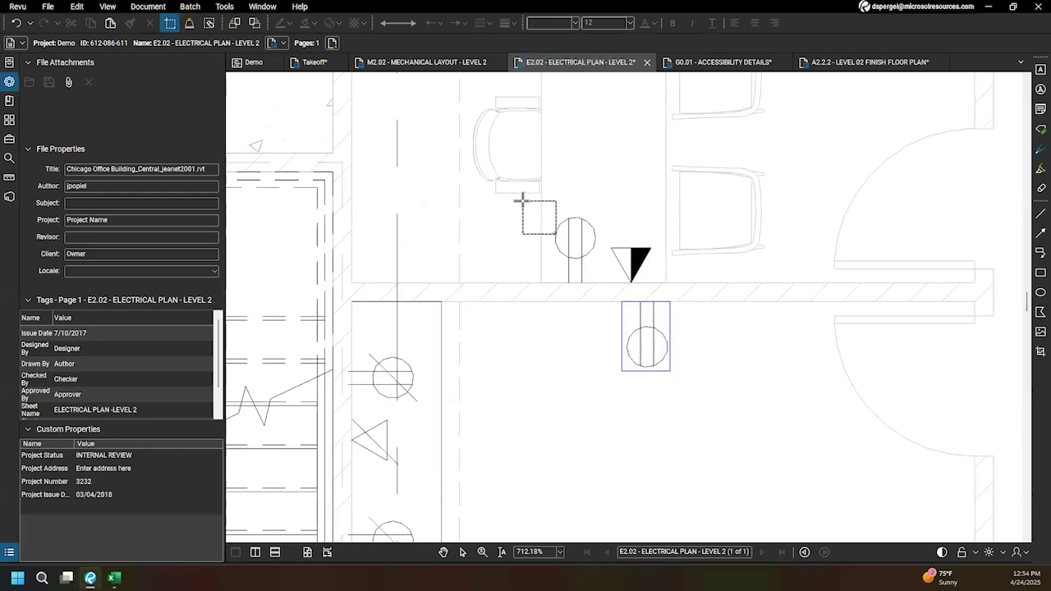
{"action": "scroll", "coordinate": [509, 179], "scroll_direction": "down", "scroll_amount": 1}
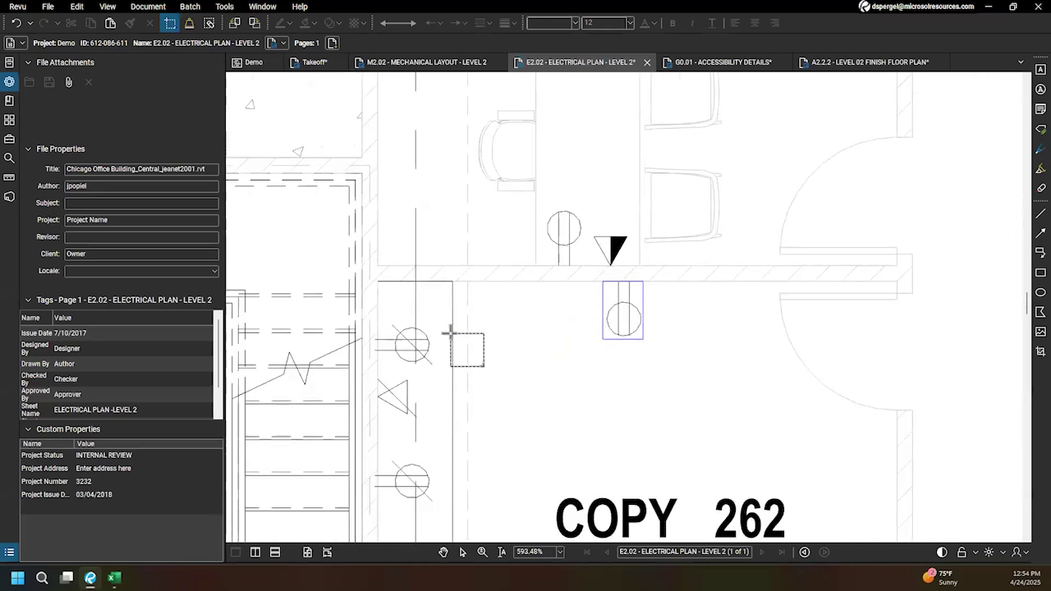
{"action": "key", "text": "Escape"}
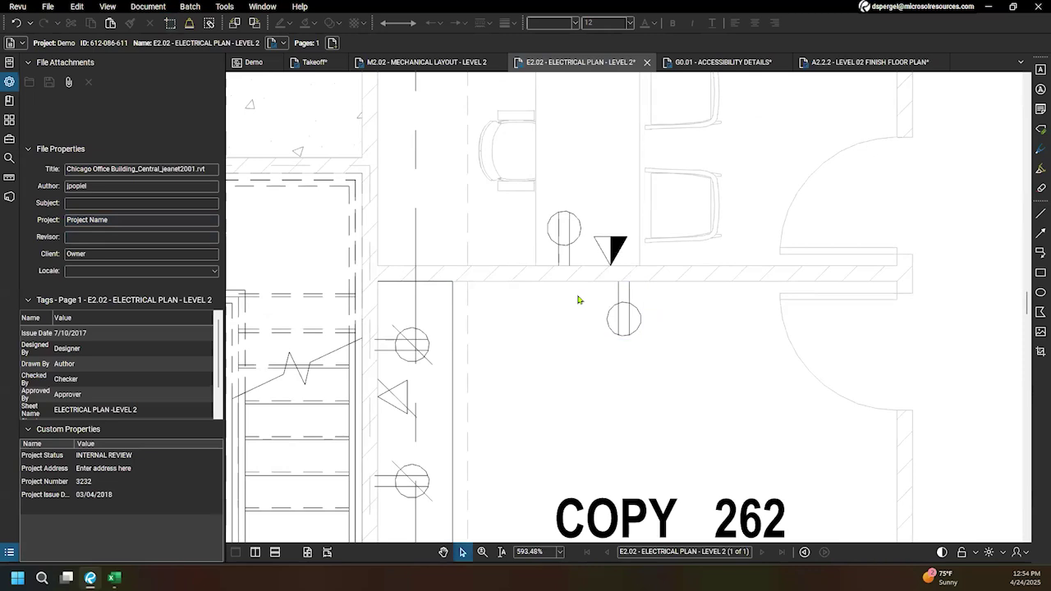
Step: Paste the receptacle snapshot onto the plan and place it inside Copy 262, beside the original symbol near the door
{"action": "left_click_drag", "start_coordinate": [789, 366], "coordinate": [556, 335]}
{"action": "scroll", "coordinate": [587, 331], "scroll_direction": "down", "scroll_amount": 2}
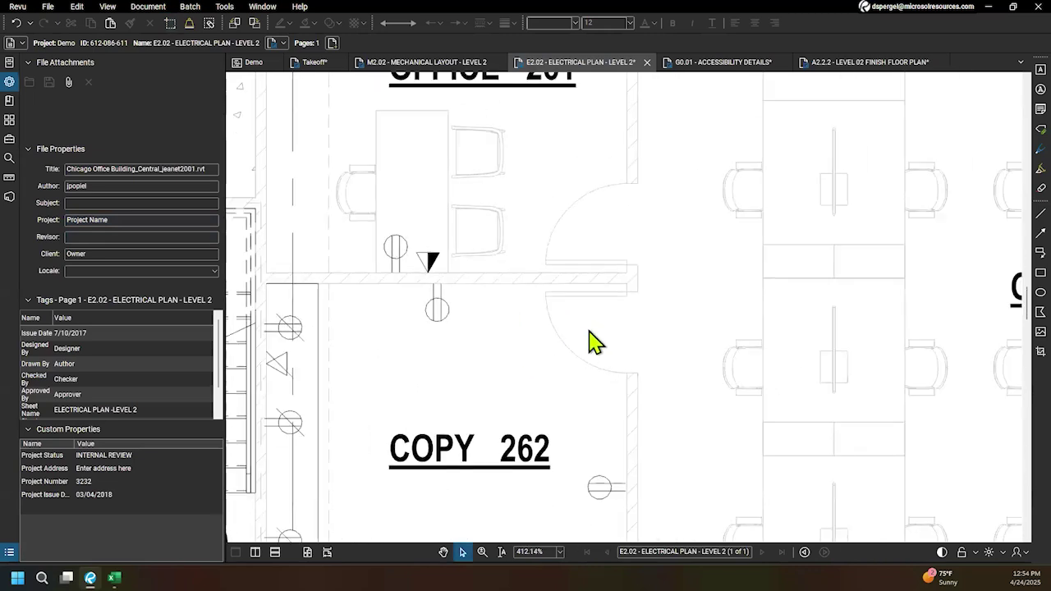
{"action": "scroll", "coordinate": [589, 336], "scroll_direction": "down", "scroll_amount": 2}
{"action": "left_click_drag", "start_coordinate": [570, 331], "coordinate": [616, 326]}
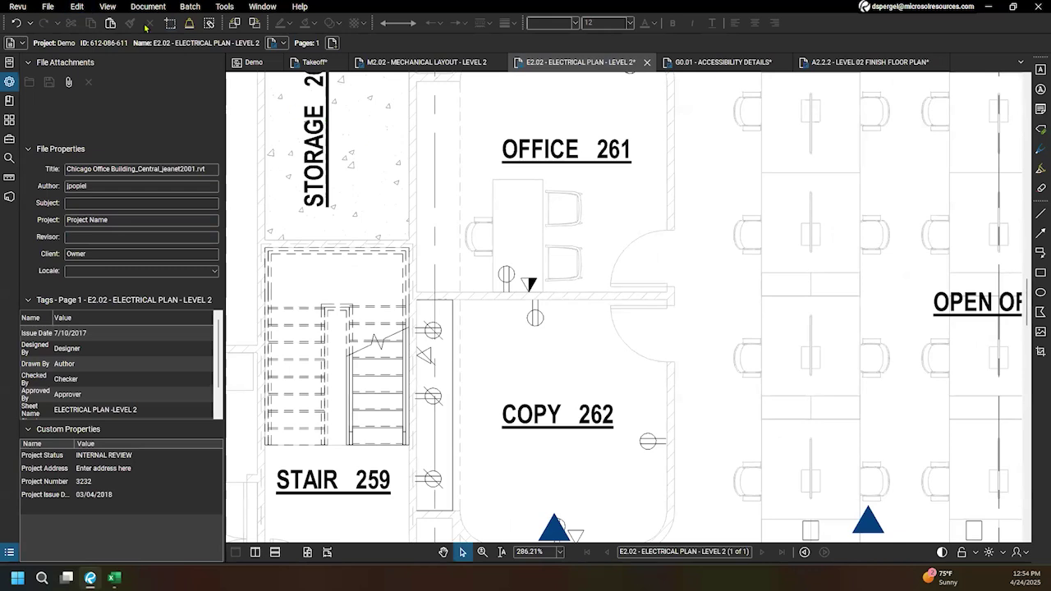
{"action": "left_click", "coordinate": [76, 7]}
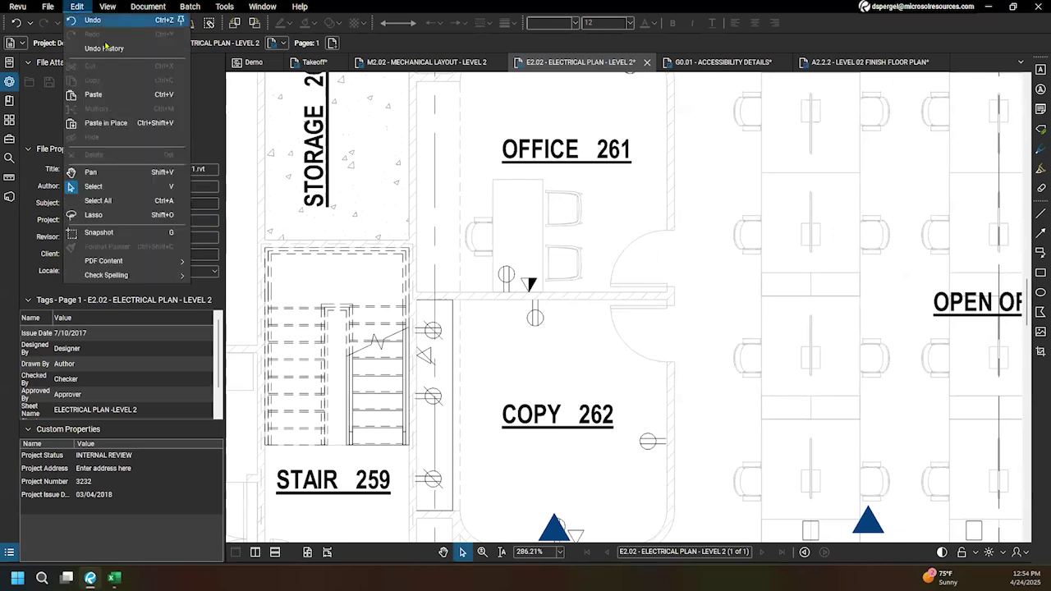
{"action": "left_click", "coordinate": [94, 97]}
{"action": "left_click_drag", "start_coordinate": [451, 183], "coordinate": [600, 333]}
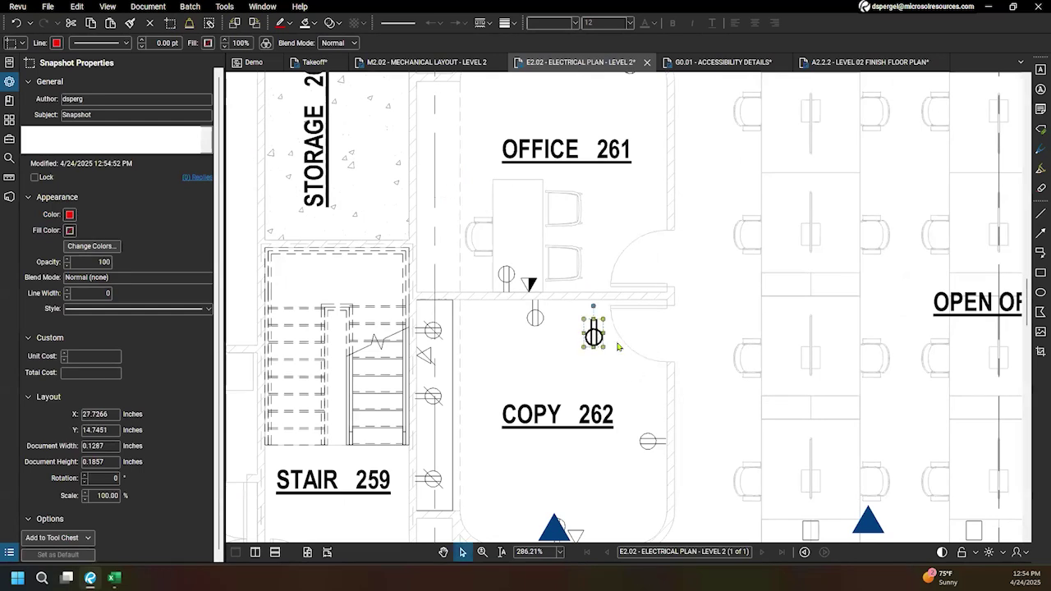
Step: Set the pasted snapshot's subject to Receptacle Type 3
{"action": "double_click", "coordinate": [114, 99]}
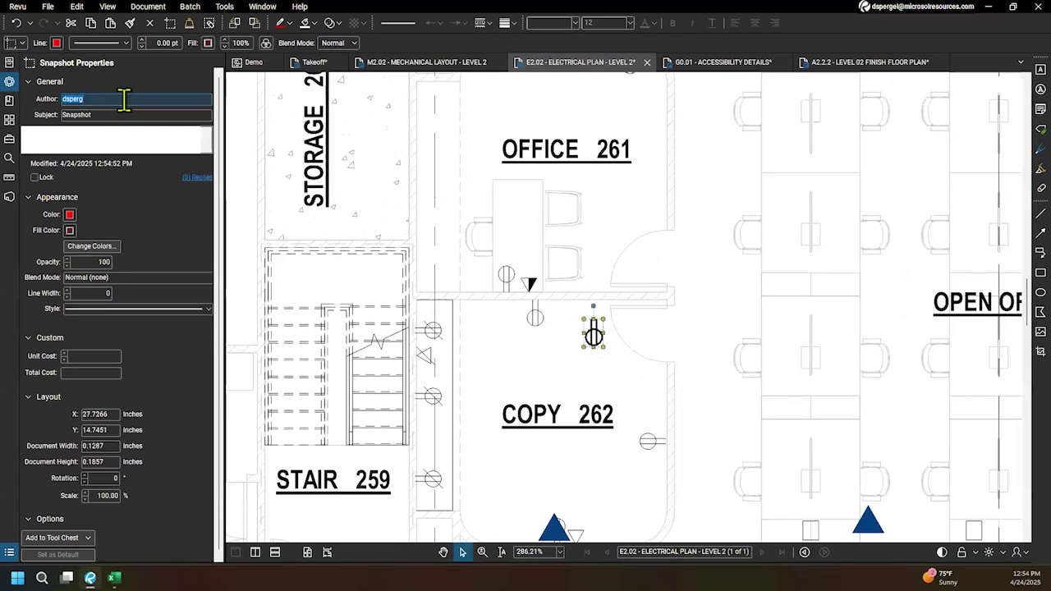
{"action": "key", "text": "Tab"}
{"action": "type", "text": "REc"}
{"action": "key", "text": "BackSpace"}
{"action": "key", "text": "BackSpace"}
{"action": "type", "text": "ec"}
{"action": "key", "text": "Down"}
{"action": "key", "text": "Down"}
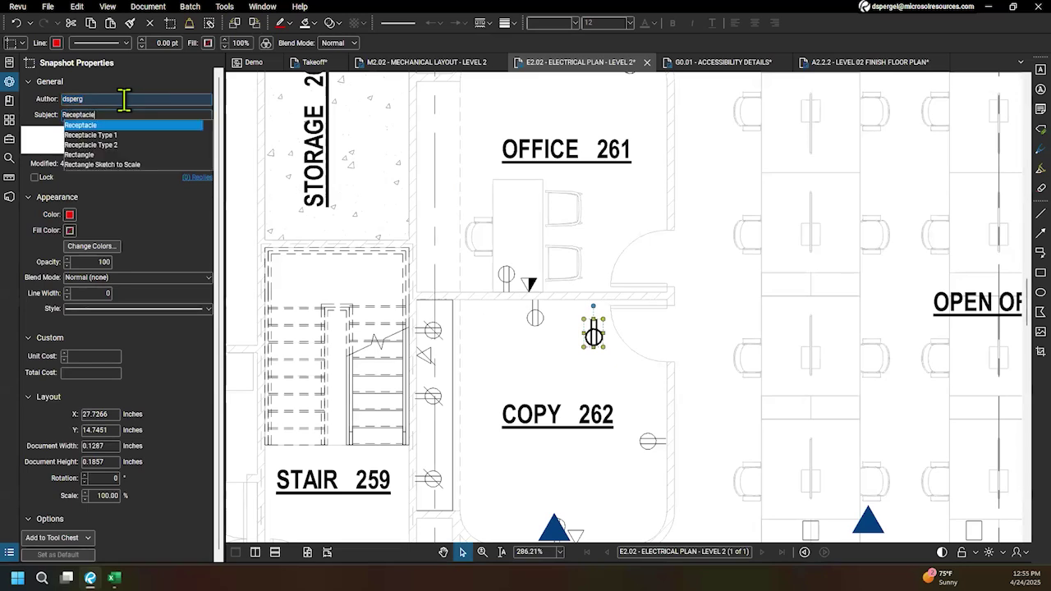
{"action": "key", "text": "Return"}
{"action": "left_click", "coordinate": [142, 113]}
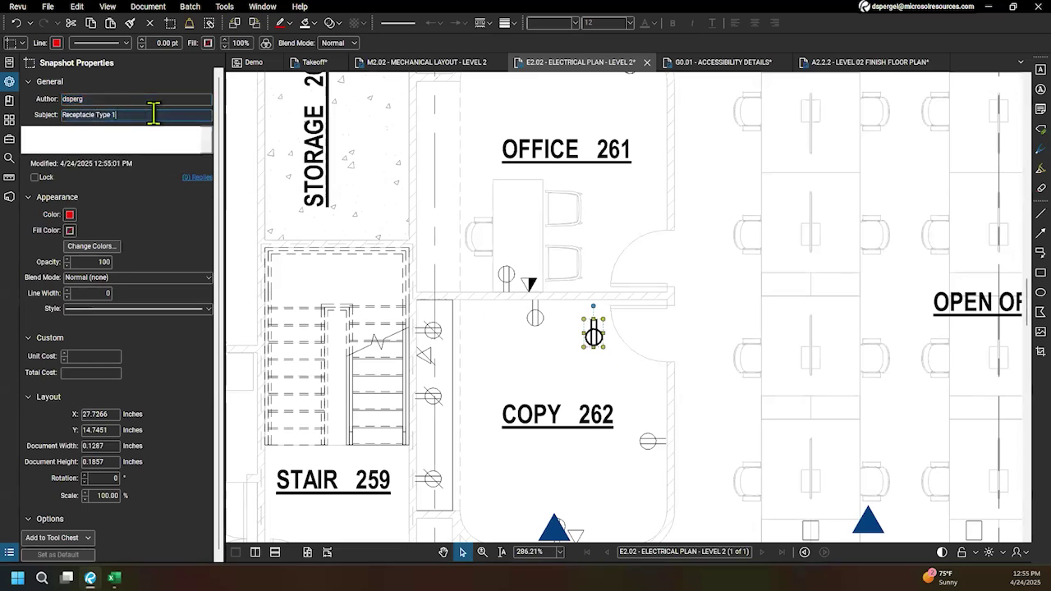
{"action": "key", "text": "BackSpace"}
{"action": "type", "text": "3"}
Step: Add the recently used Receptacle Type 3 snapshot to the Electrical Switches & Receptacles tool set
{"action": "left_click", "coordinate": [10, 141]}
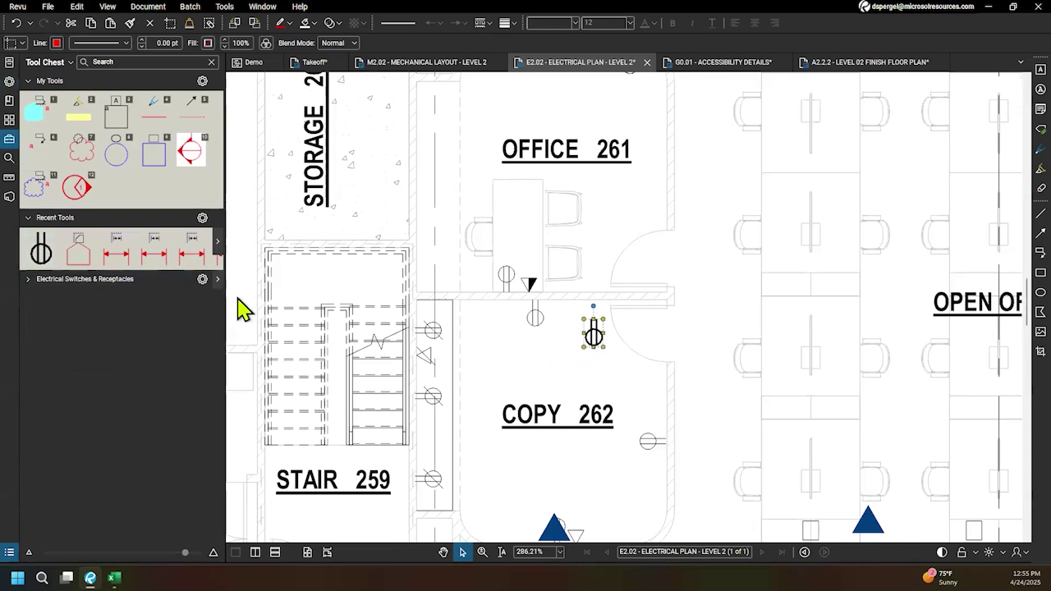
{"action": "left_click_drag", "start_coordinate": [226, 294], "coordinate": [246, 296]}
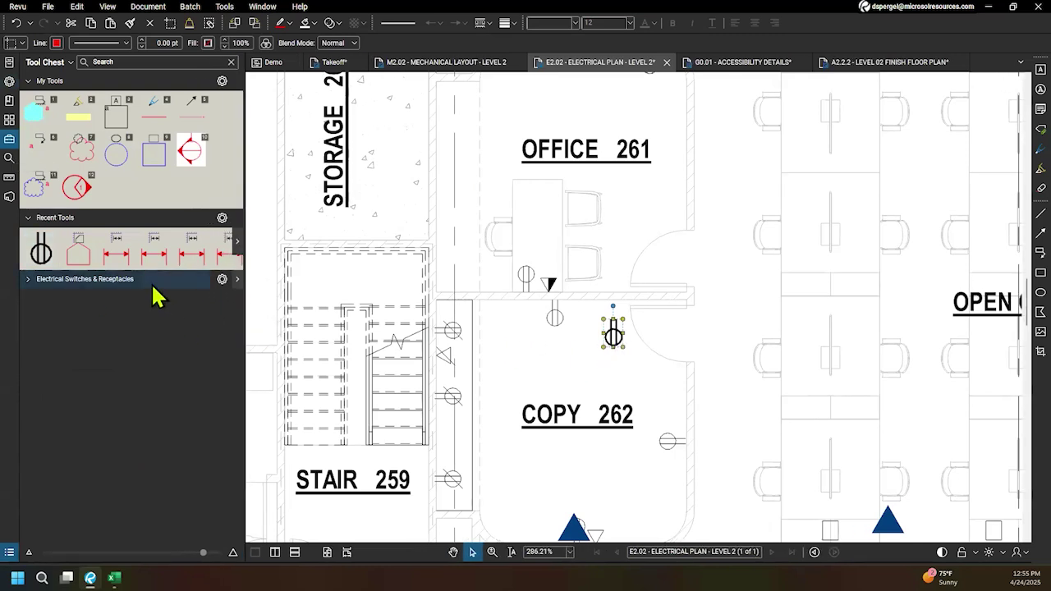
{"action": "left_click", "coordinate": [150, 282]}
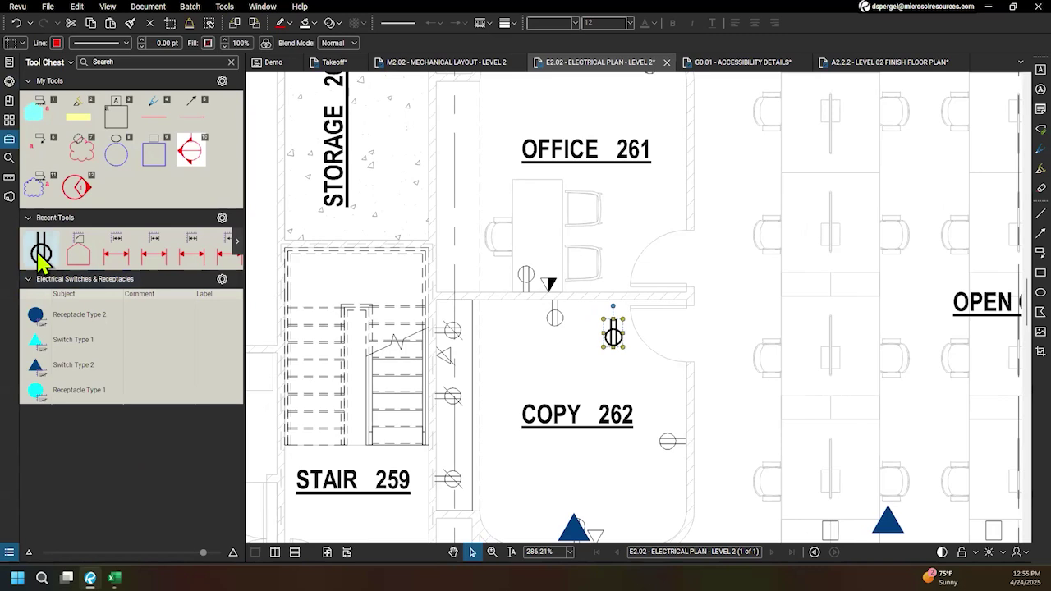
{"action": "left_click_drag", "start_coordinate": [41, 258], "coordinate": [118, 391]}
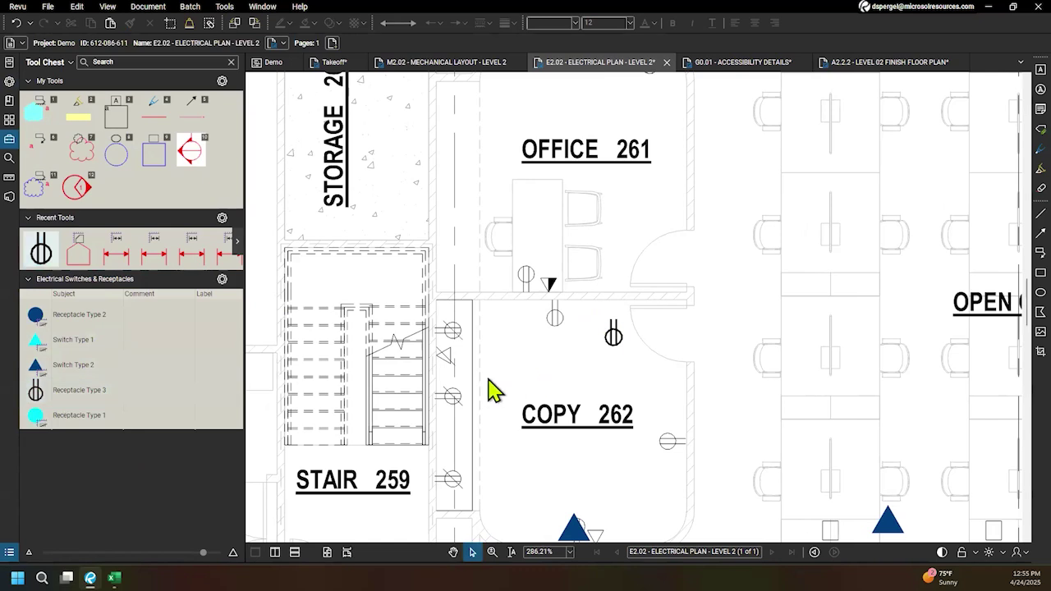
Step: Create a count tool from the Receptacle Type 3 symbol in the Electrical Switches & Receptacles set
{"action": "right_click", "coordinate": [39, 397]}
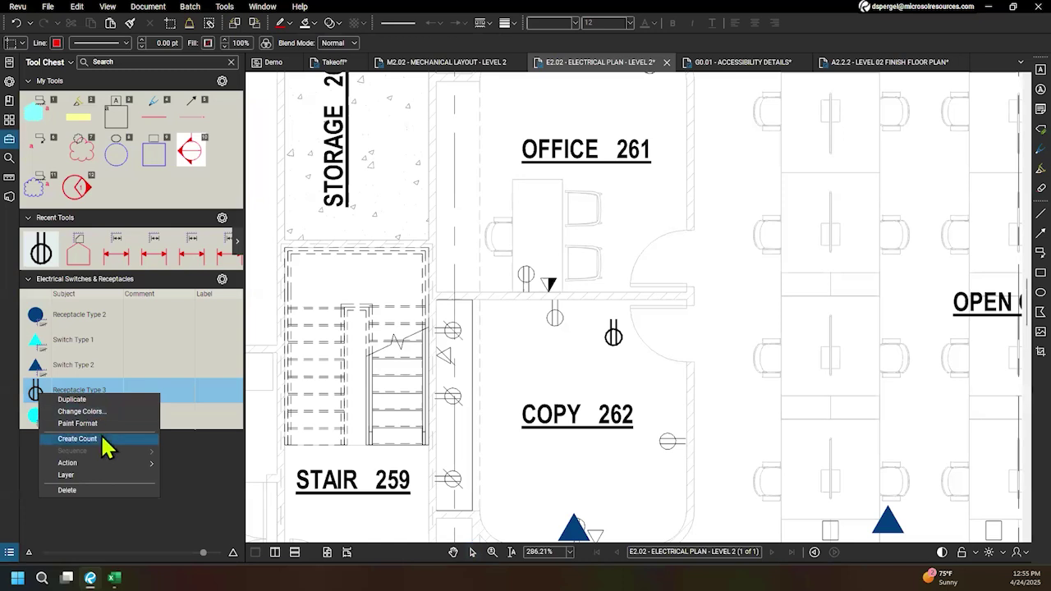
{"action": "left_click", "coordinate": [175, 476]}
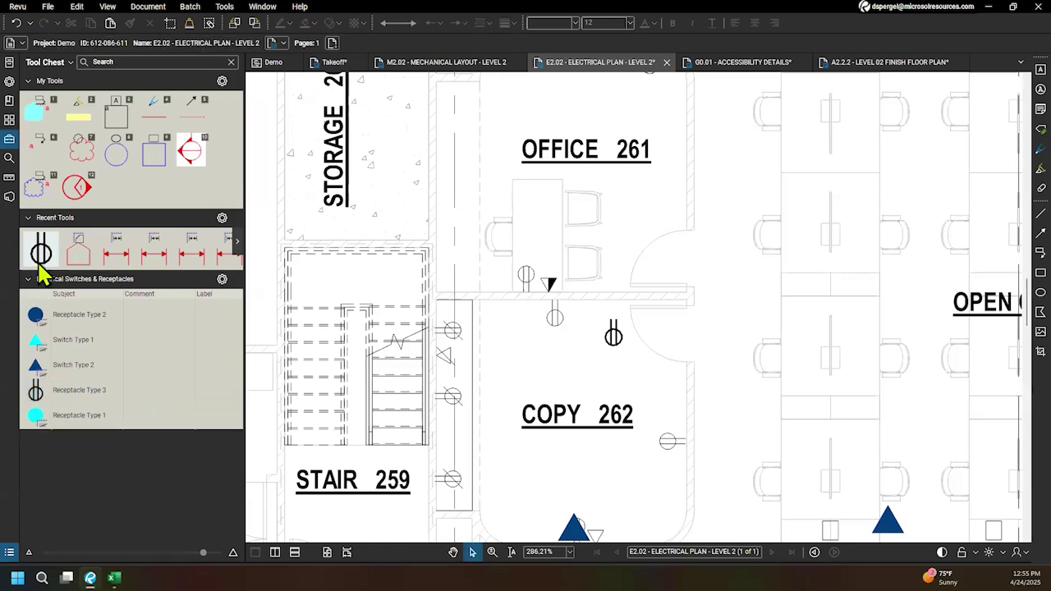
{"action": "right_click", "coordinate": [41, 261]}
{"action": "left_click", "coordinate": [89, 499]}
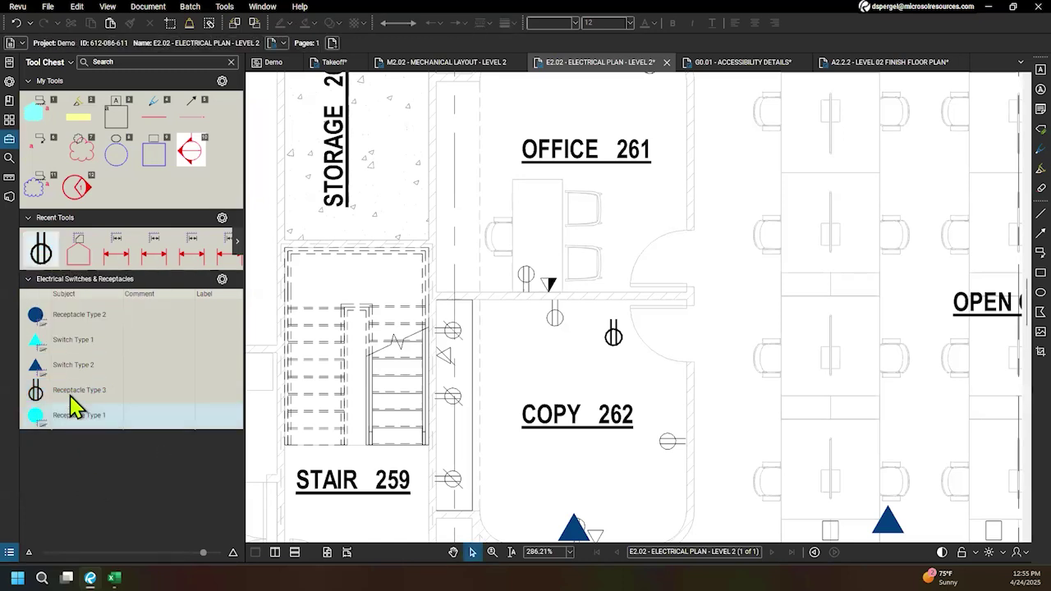
{"action": "right_click", "coordinate": [73, 403]}
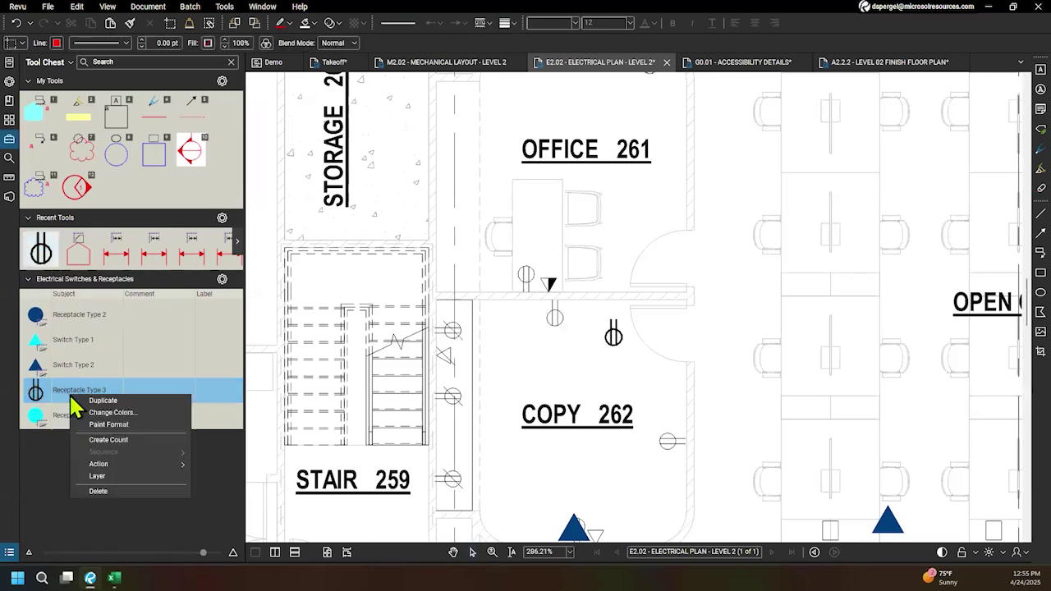
{"action": "left_click", "coordinate": [140, 440]}
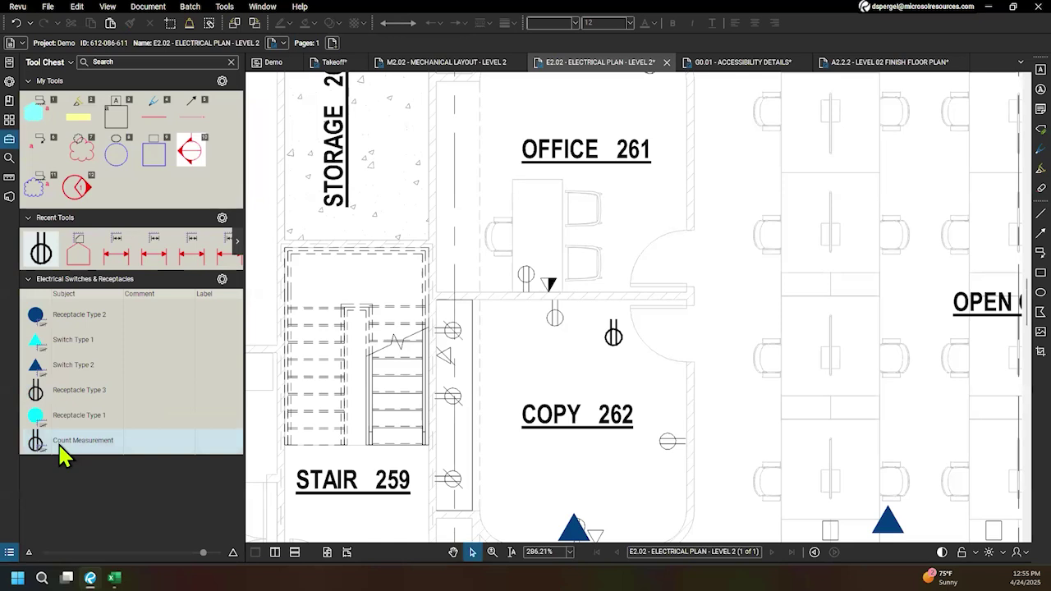
Step: Delete the pasted receptacle snapshot from Copy 262 and the non-count Receptacle Type 3 entry from the tool set
{"action": "left_click", "coordinate": [627, 351]}
{"action": "key", "text": "Delete"}
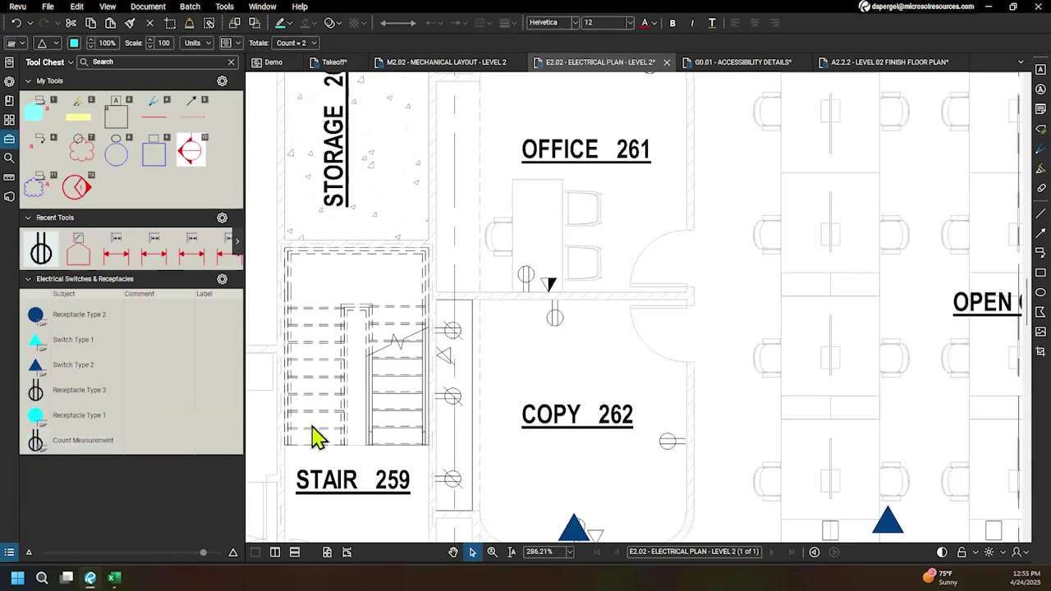
{"action": "left_click", "coordinate": [119, 402]}
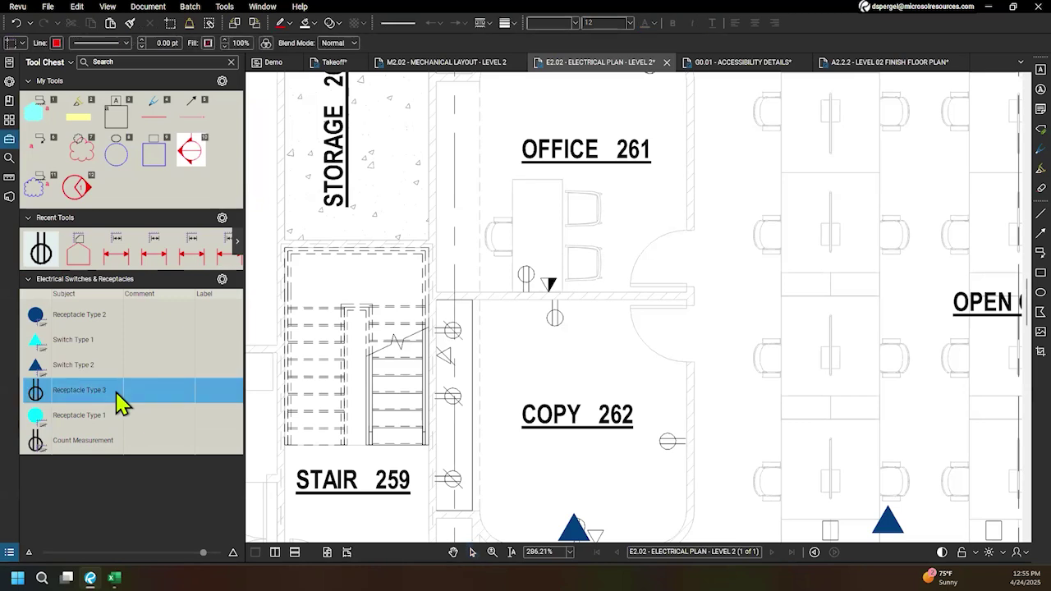
{"action": "key", "text": "Delete"}
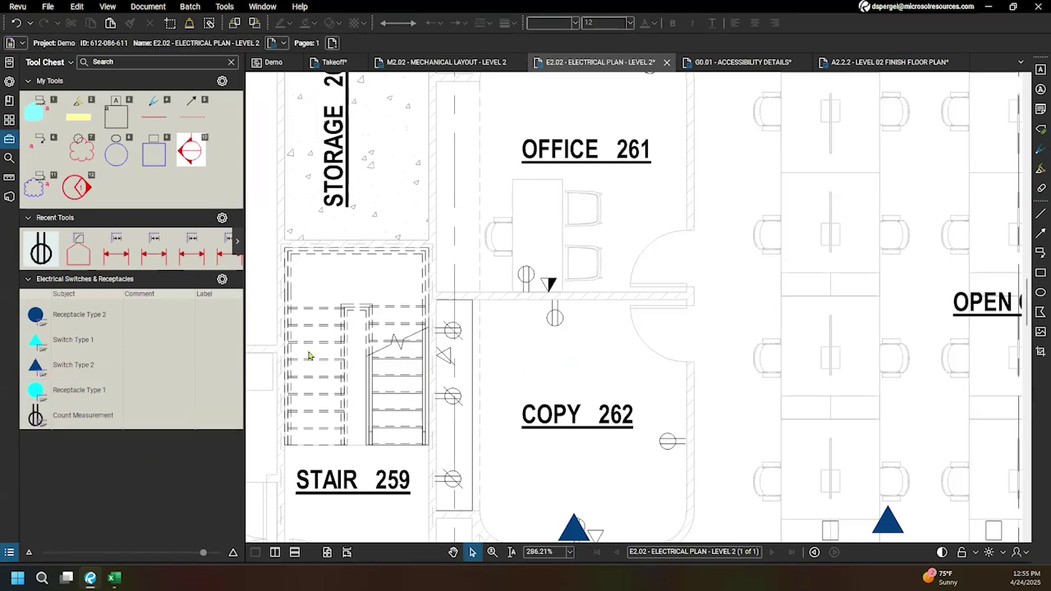
Step: Place trial counts with the Count Measurement receptacle tool across Office 261, Copy 262 and Open Office 263
{"action": "left_click", "coordinate": [41, 416]}
{"action": "left_click", "coordinate": [557, 316]}
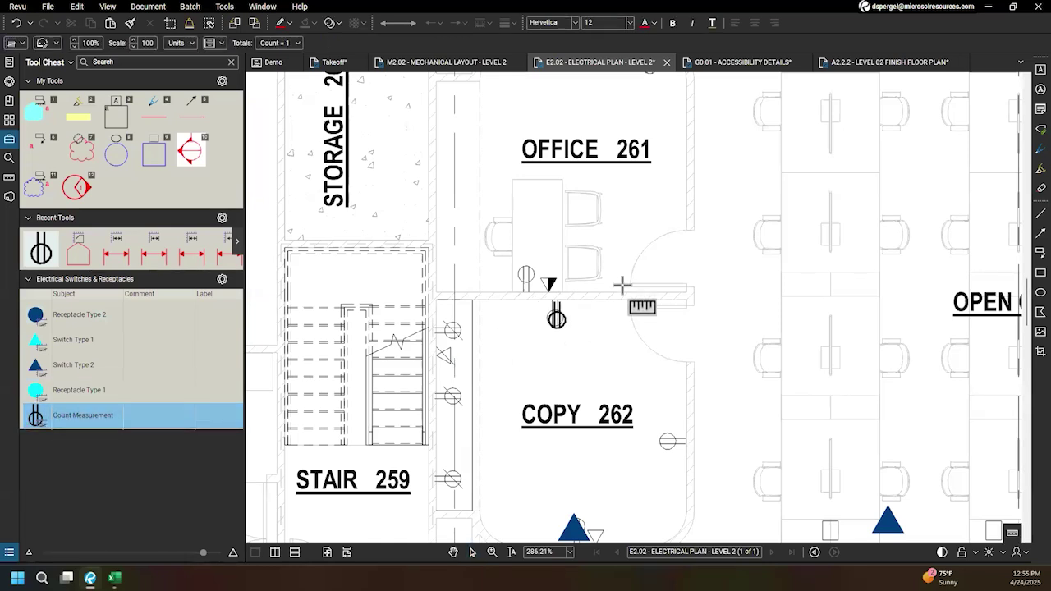
{"action": "scroll", "coordinate": [627, 276], "scroll_direction": "down", "scroll_amount": 2}
{"action": "left_click", "coordinate": [579, 315]}
{"action": "left_click", "coordinate": [631, 291]}
{"action": "left_click", "coordinate": [737, 231]}
{"action": "left_click", "coordinate": [791, 299]}
{"action": "left_click", "coordinate": [738, 444]}
{"action": "left_click", "coordinate": [712, 367]}
{"action": "left_click", "coordinate": [639, 215]}
{"action": "left_click", "coordinate": [692, 331]}
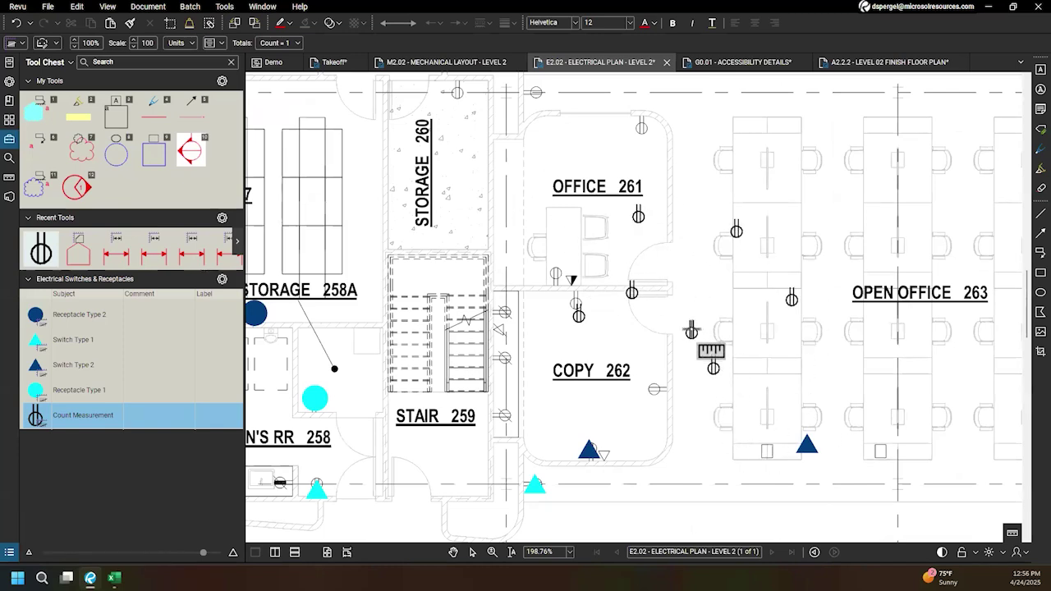
{"action": "key", "text": "Escape"}
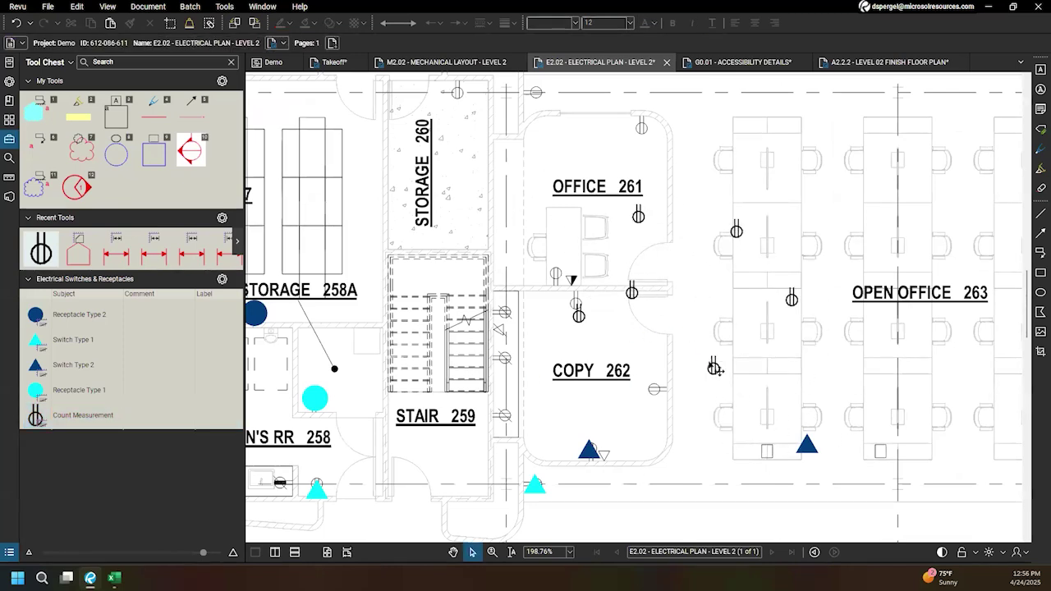
{"action": "left_click", "coordinate": [713, 368]}
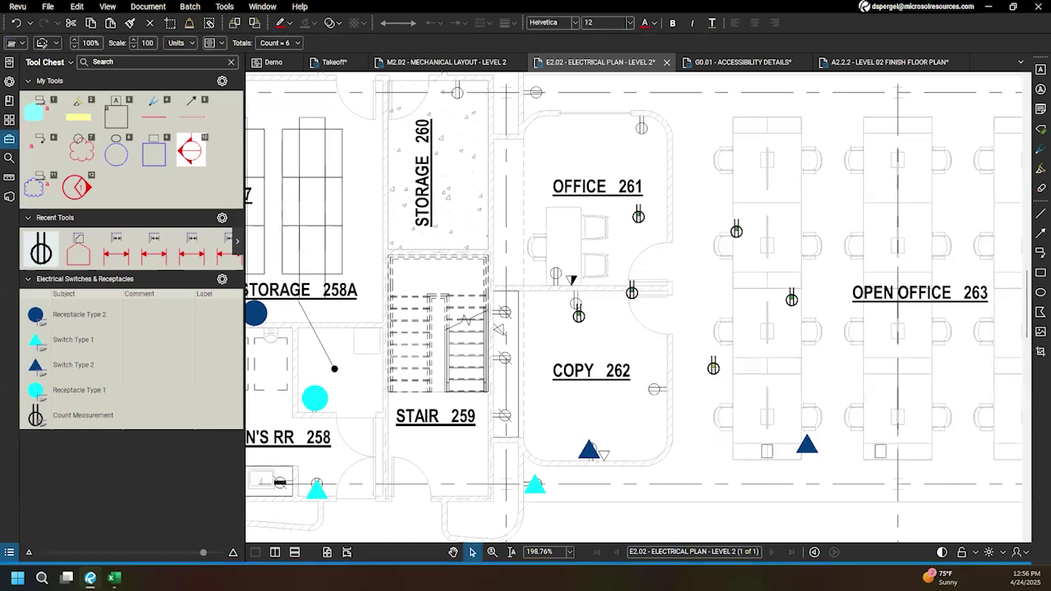
Step: Rename the Count Measurement tool in the tool set as Receptacle Type 3
{"action": "left_click", "coordinate": [90, 417]}
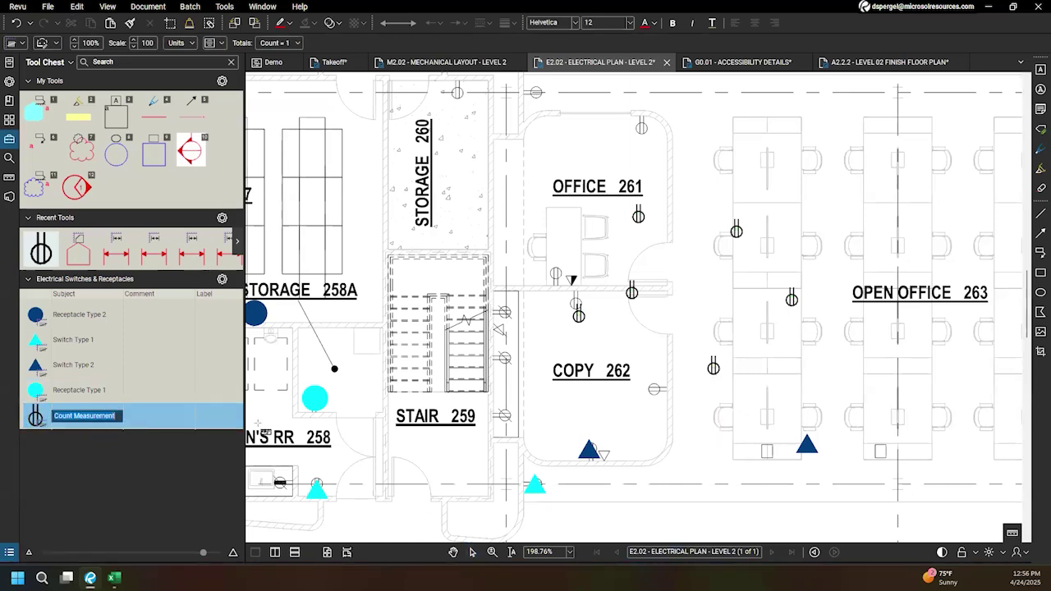
{"action": "type", "text": "Receptacle Typ"}
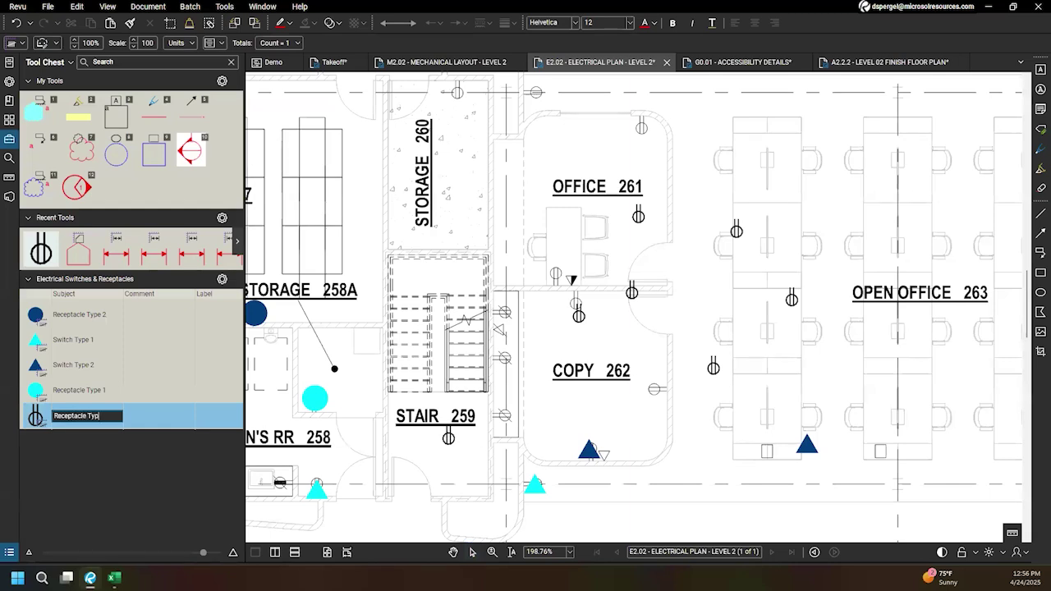
{"action": "type", "text": "e 3"}
{"action": "key", "text": "Return"}
Step: Try a single receptacle count over the symbol on the Copy 262 side wall and clear the trial counts from the plan
{"action": "left_click", "coordinate": [713, 407]}
{"action": "left_click_drag", "start_coordinate": [716, 405], "coordinate": [656, 389]}
{"action": "left_click", "coordinate": [674, 438]}
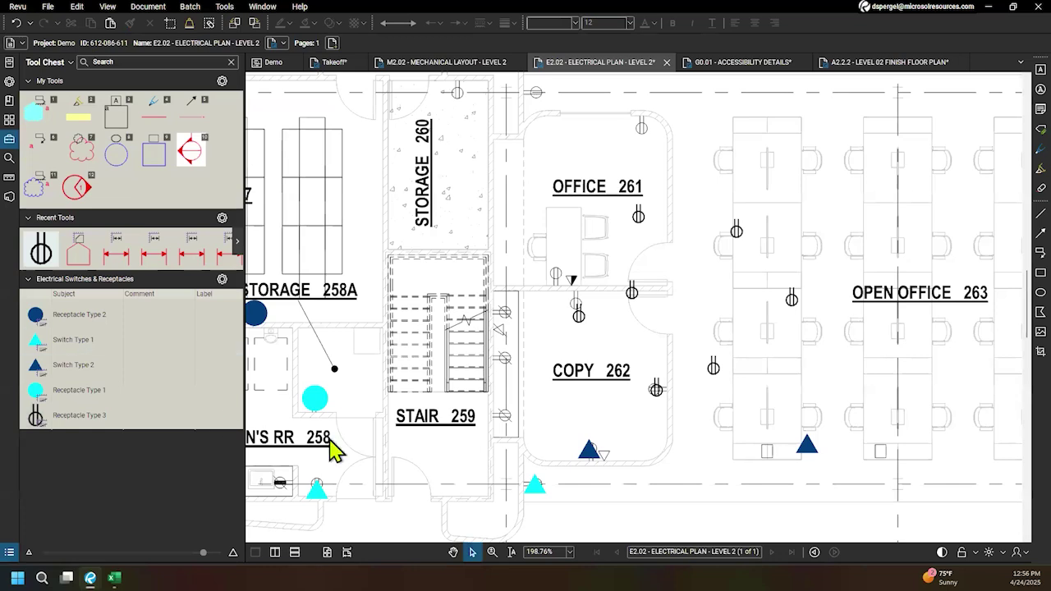
{"action": "left_click", "coordinate": [663, 402]}
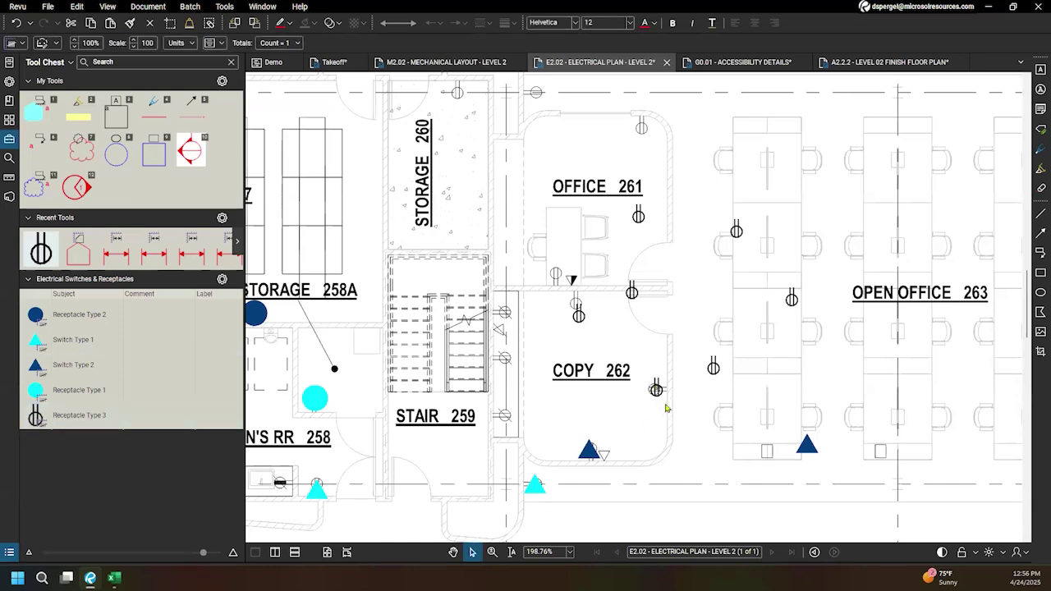
{"action": "mouse_move", "coordinate": [716, 382]}
{"action": "left_mouse_down"}
{"action": "mouse_move", "coordinate": [744, 394]}
{"action": "mouse_move", "coordinate": [668, 399]}
{"action": "mouse_move", "coordinate": [683, 367]}
{"action": "left_mouse_up"}
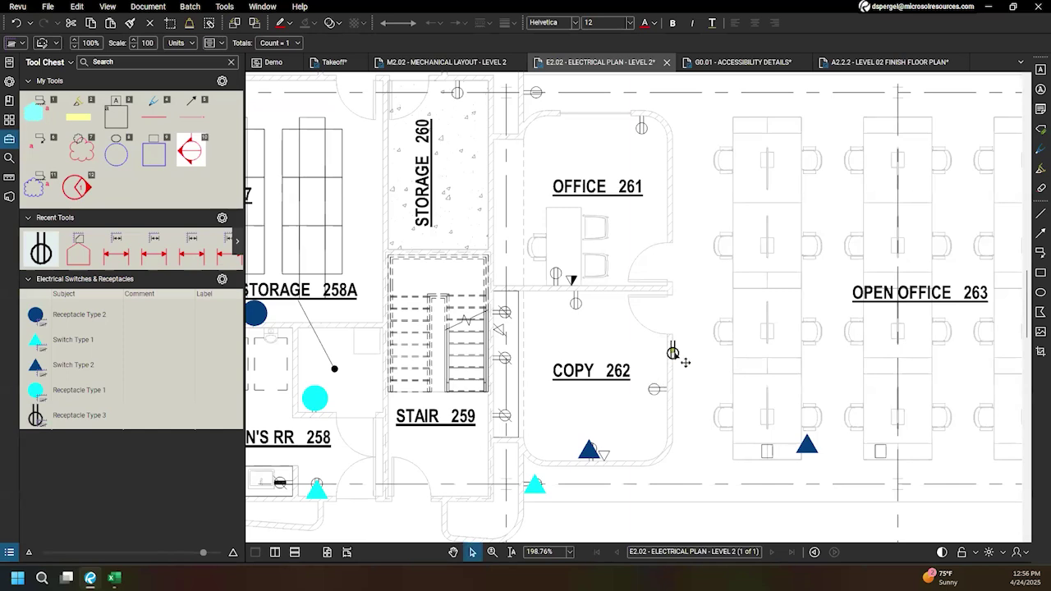
Step: Place five Receptacle Type 3 counts around the doors of Office 261 and Copy 262 and into Open Office 263
{"action": "left_click", "coordinate": [107, 417]}
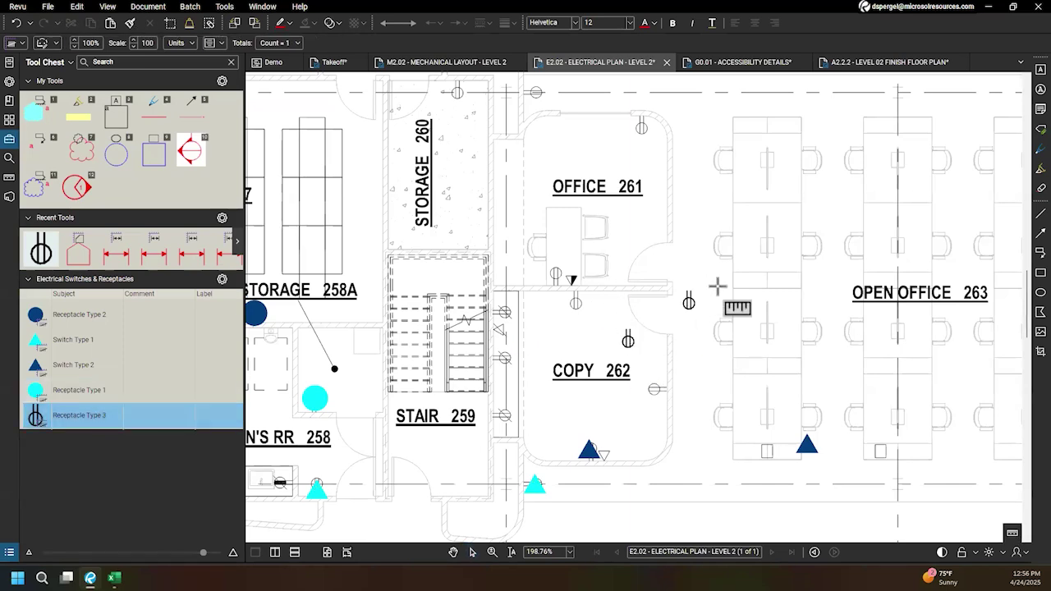
{"action": "left_click", "coordinate": [651, 274]}
{"action": "key", "text": "Escape"}
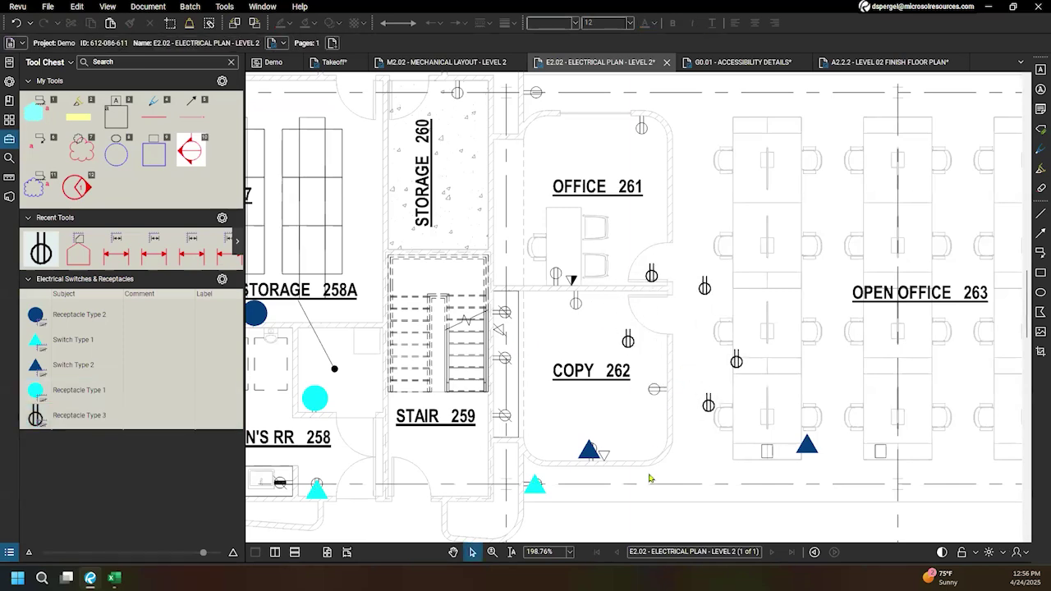
Step: Show the Markups List and enlarge it to review the count of Receptacle Type 3 beside the other electrical items
{"action": "left_click", "coordinate": [9, 552]}
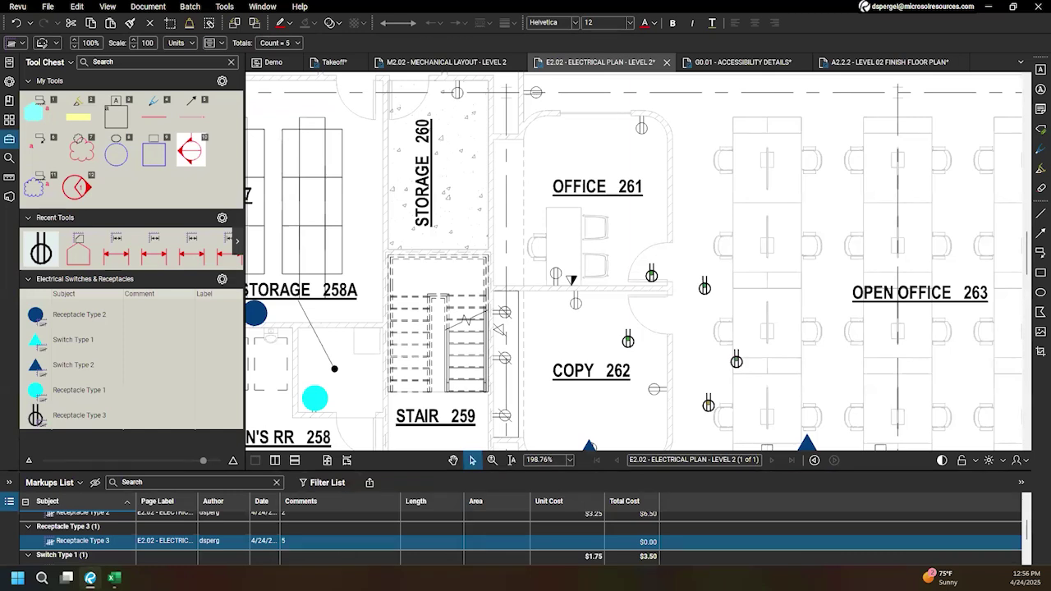
{"action": "left_click_drag", "start_coordinate": [950, 474], "coordinate": [959, 507]}
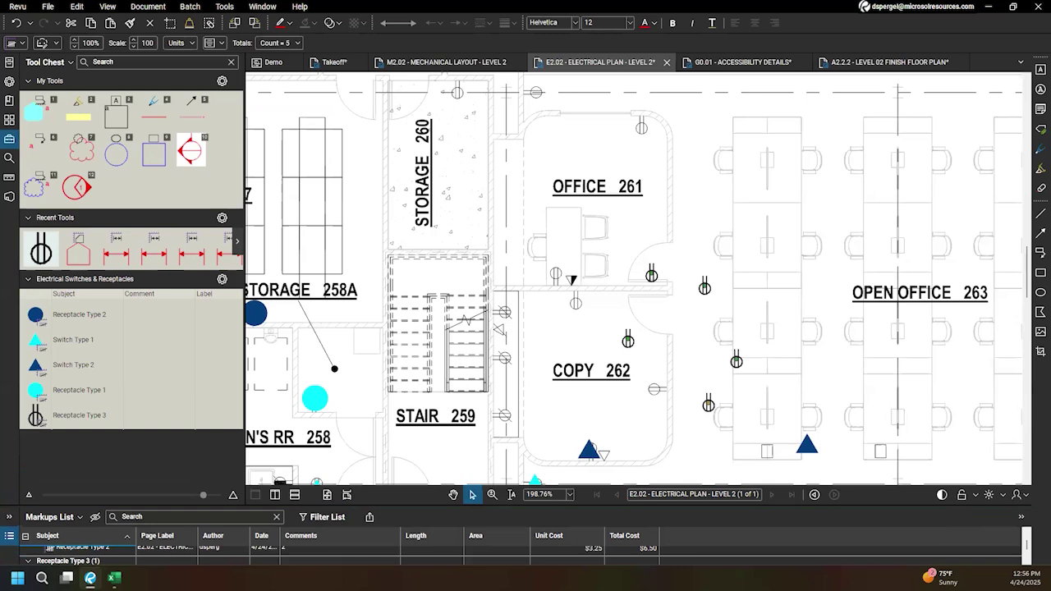
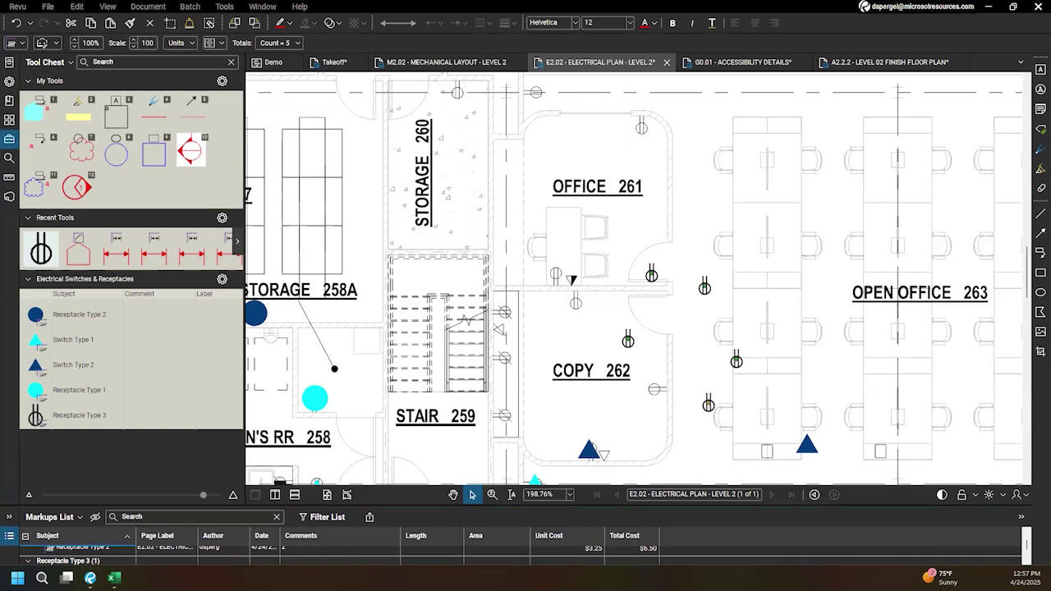
{"action": "left_click_drag", "start_coordinate": [900, 505], "coordinate": [903, 382]}
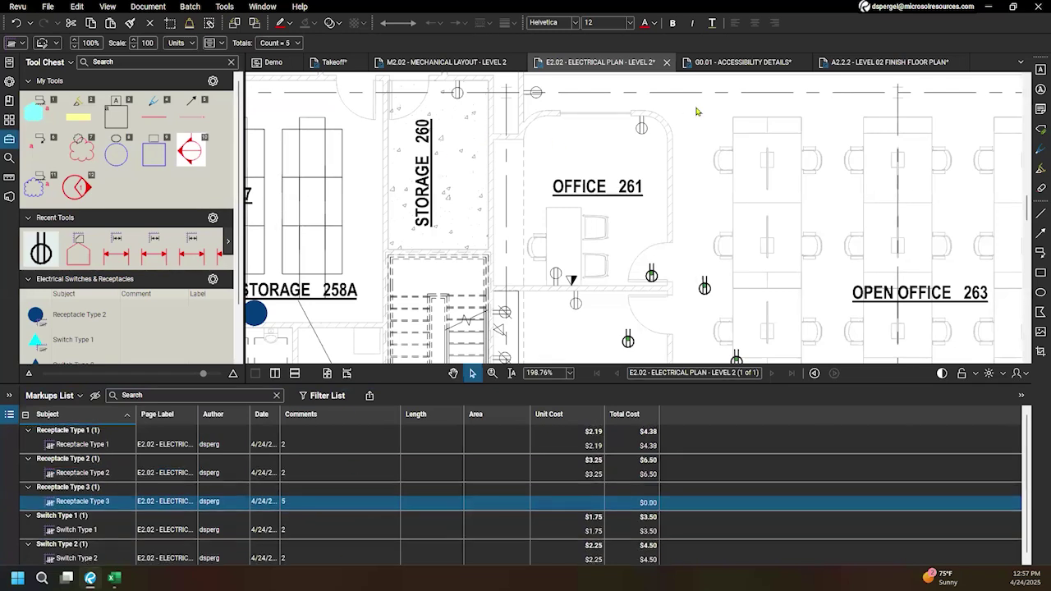
Step: Switch to the Quantity Takeoff profile and enlarge its Markups List to show all receptacle and switch counts
{"action": "left_click", "coordinate": [18, 8]}
{"action": "mouse_move", "coordinate": [37, 52]}
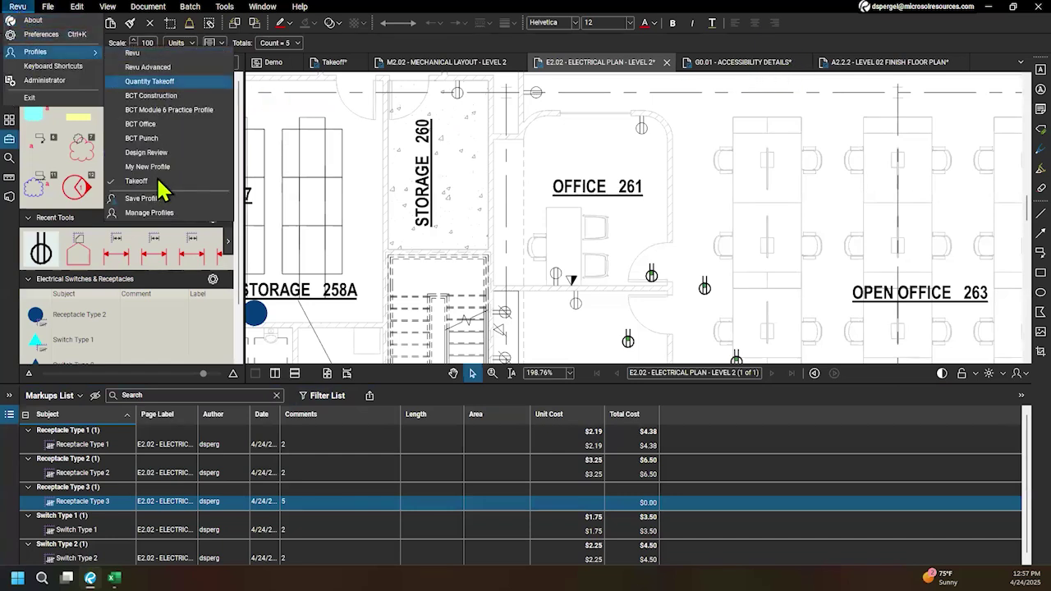
{"action": "left_click", "coordinate": [184, 96]}
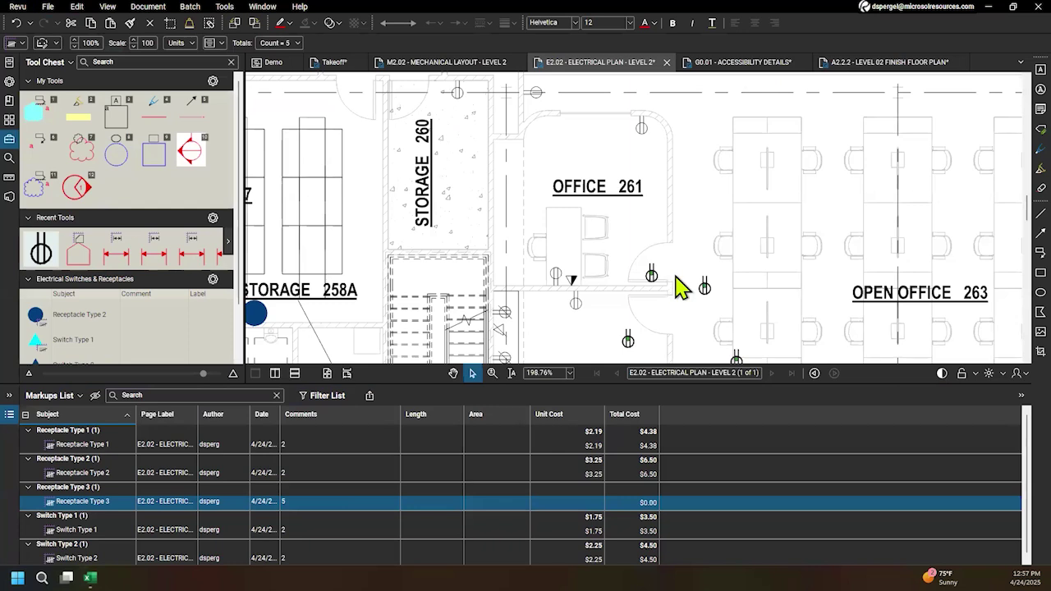
{"action": "scroll", "coordinate": [542, 480], "scroll_direction": "down", "scroll_amount": 2}
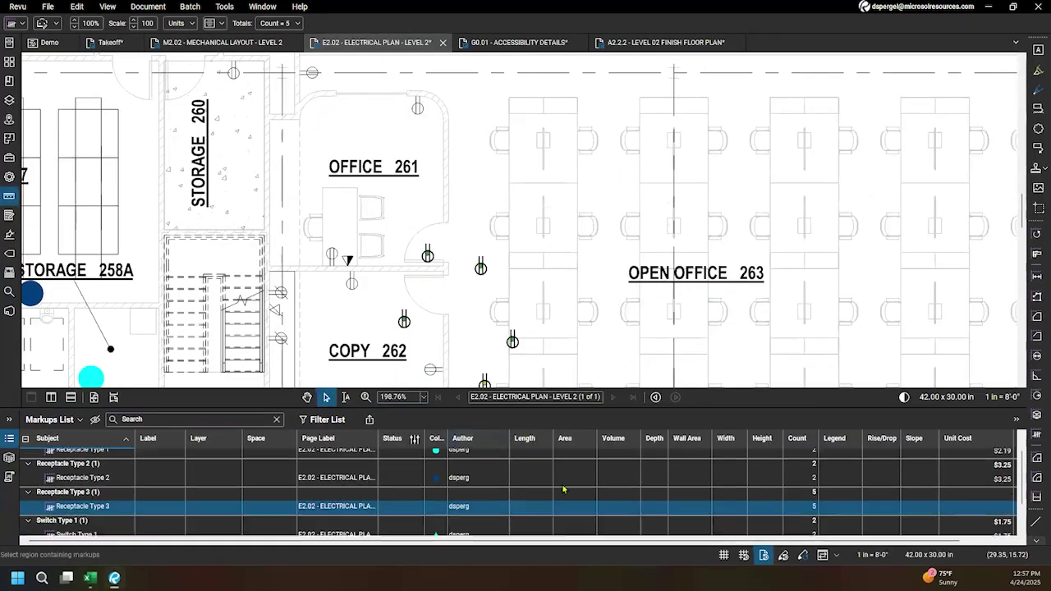
{"action": "left_click_drag", "start_coordinate": [609, 408], "coordinate": [607, 258]}
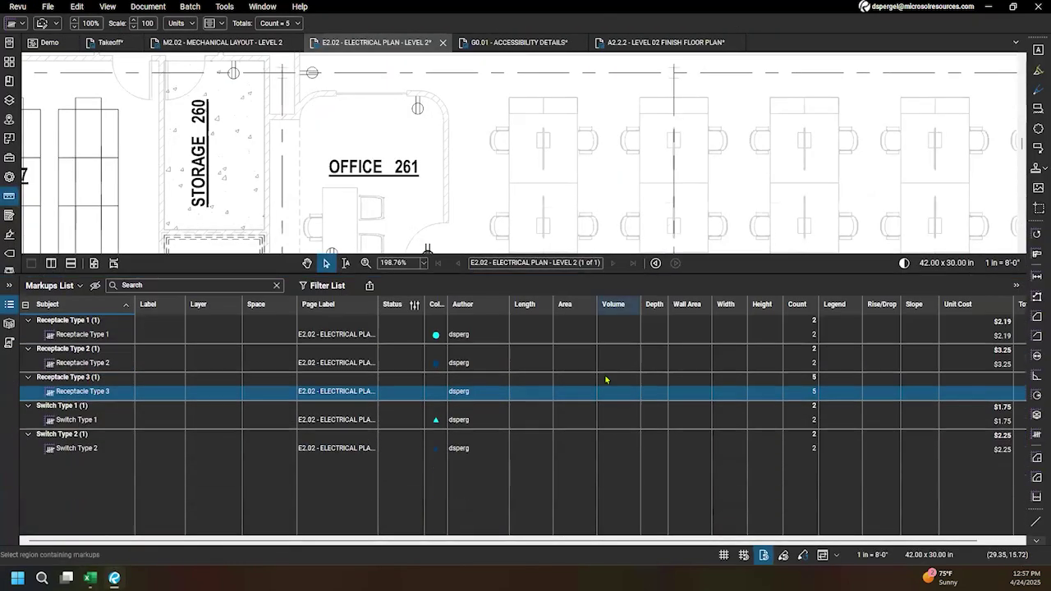
Step: Switch to the Takeoff document and widen the Length column of its Markups List, narrowing the Author column
{"action": "left_click", "coordinate": [110, 45]}
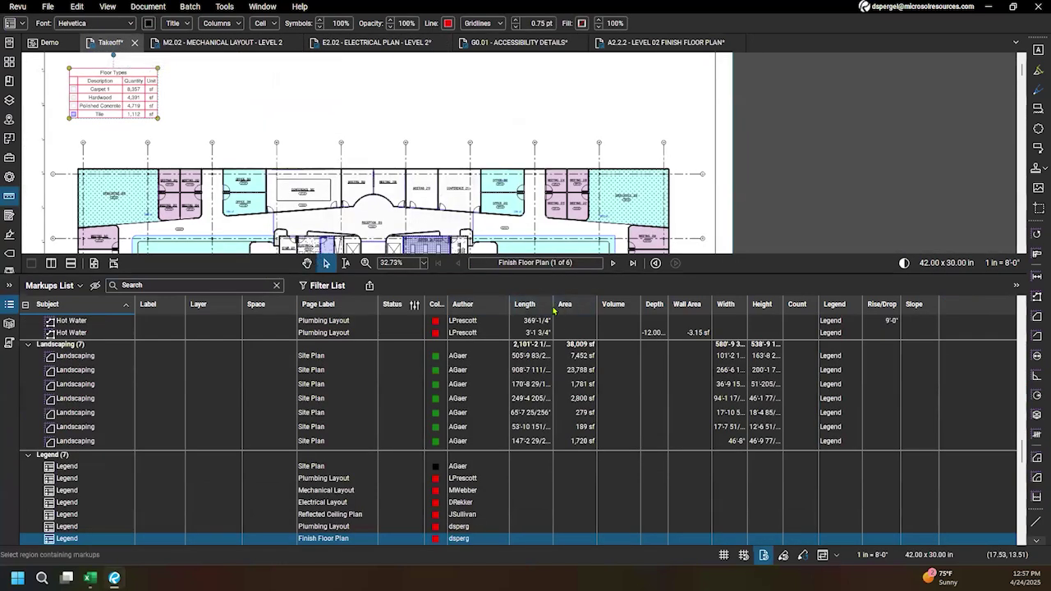
{"action": "left_click_drag", "start_coordinate": [553, 304], "coordinate": [586, 303]}
{"action": "left_click_drag", "start_coordinate": [510, 303], "coordinate": [492, 304]}
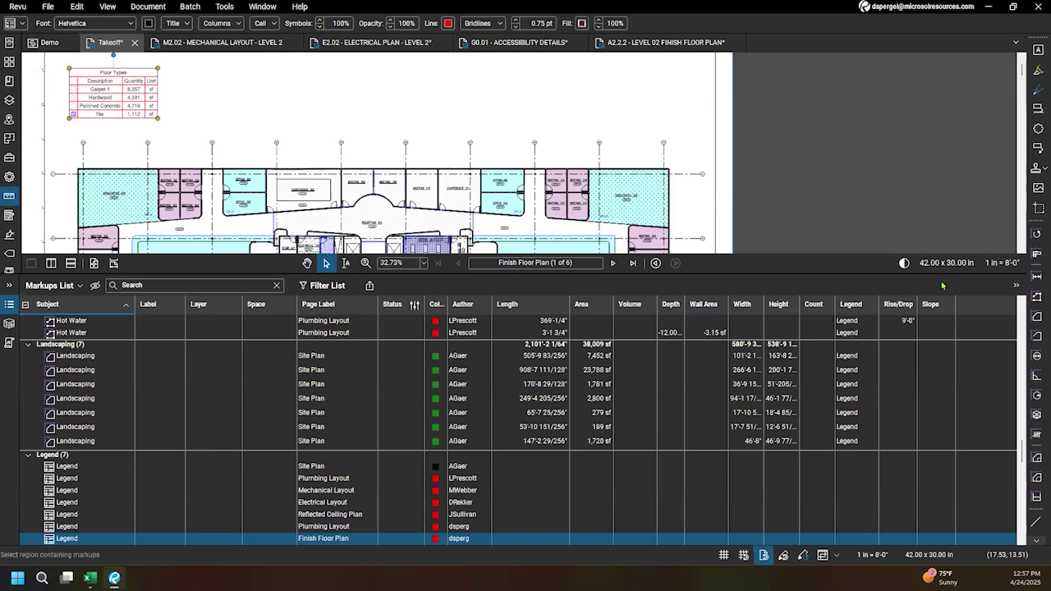
Step: Hide the Markups List to view the whole Finish Floor Plan sheet
{"action": "double_click", "coordinate": [848, 275]}
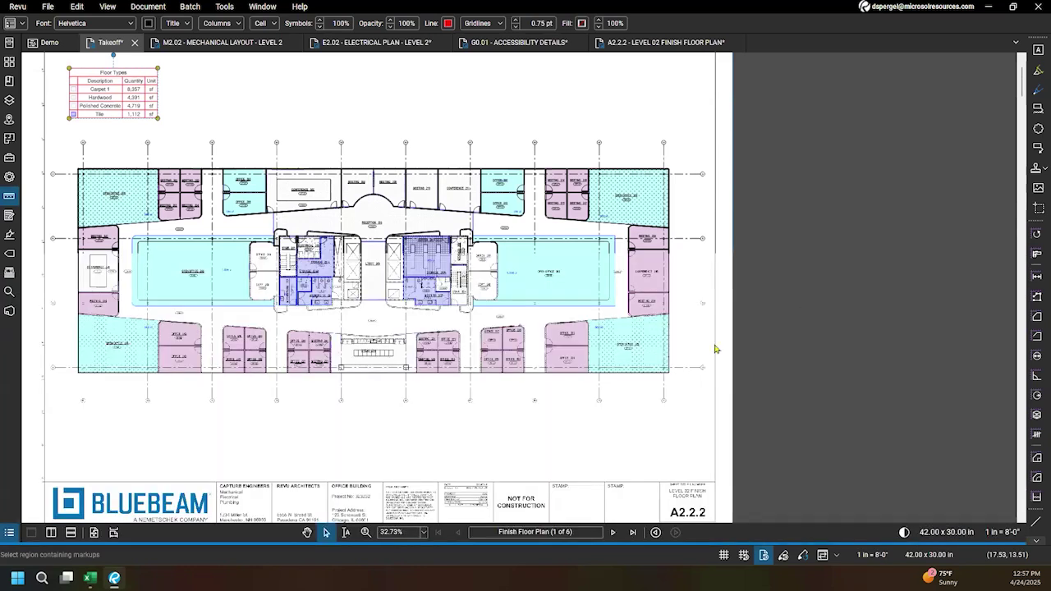
{"action": "left_click_drag", "start_coordinate": [500, 408], "coordinate": [611, 410]}
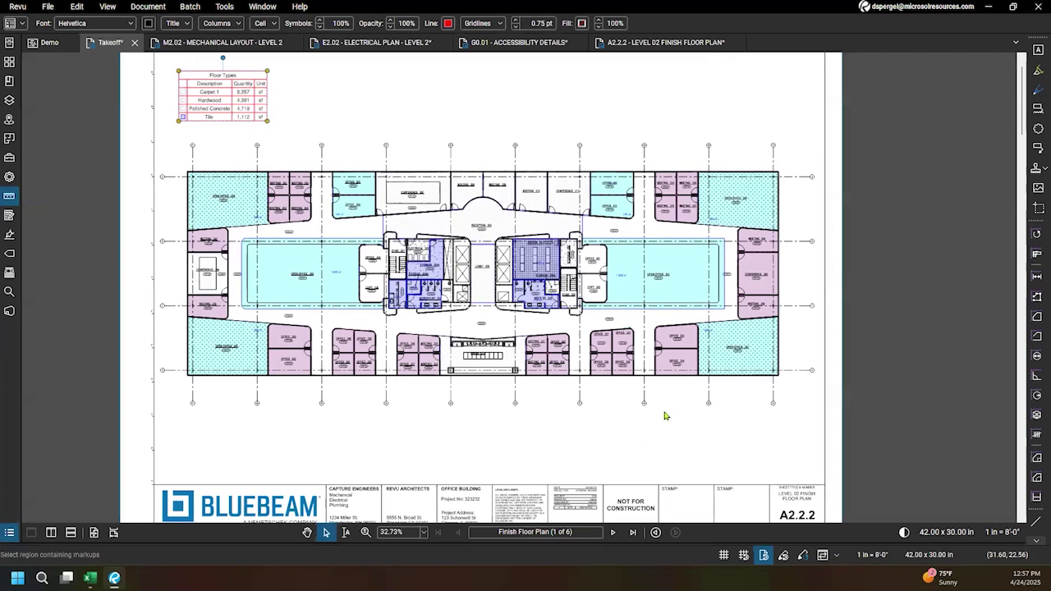
Step: Switch to the A2.2.2 - LEVEL 02 FINISH FLOOR PLAN document and start Dynamic Fill, moving its floating toolbar over the plan
{"action": "left_click", "coordinate": [693, 43]}
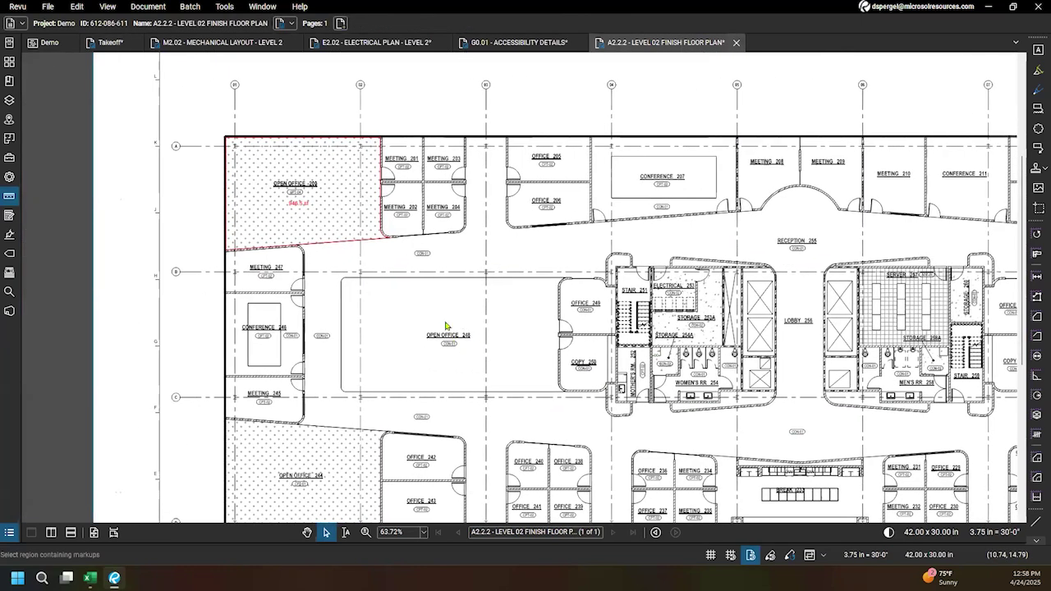
{"action": "scroll", "coordinate": [332, 333], "scroll_direction": "up", "scroll_amount": 2}
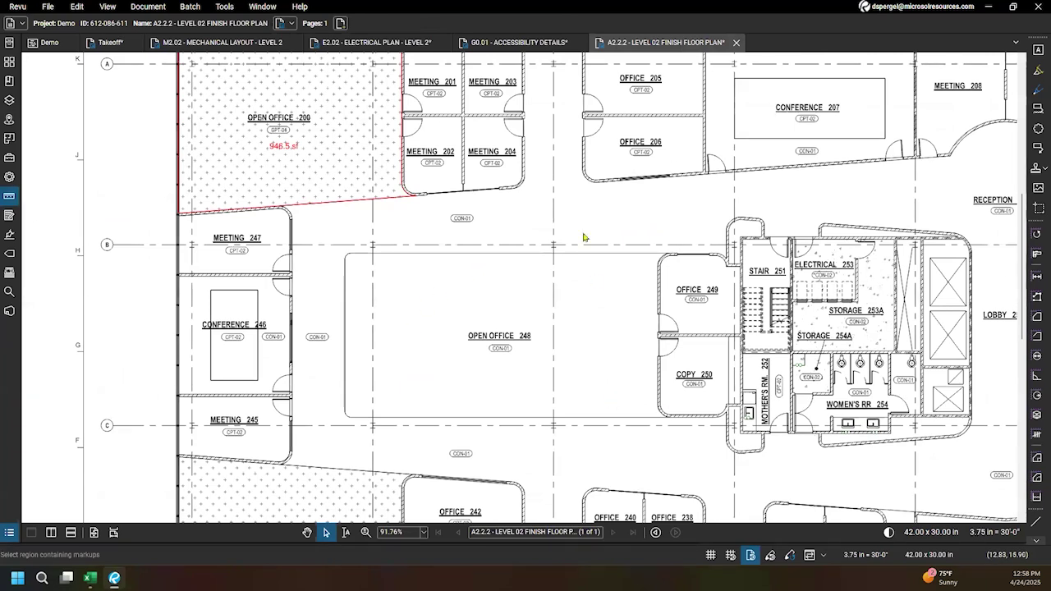
{"action": "left_click_drag", "start_coordinate": [584, 238], "coordinate": [340, 258]}
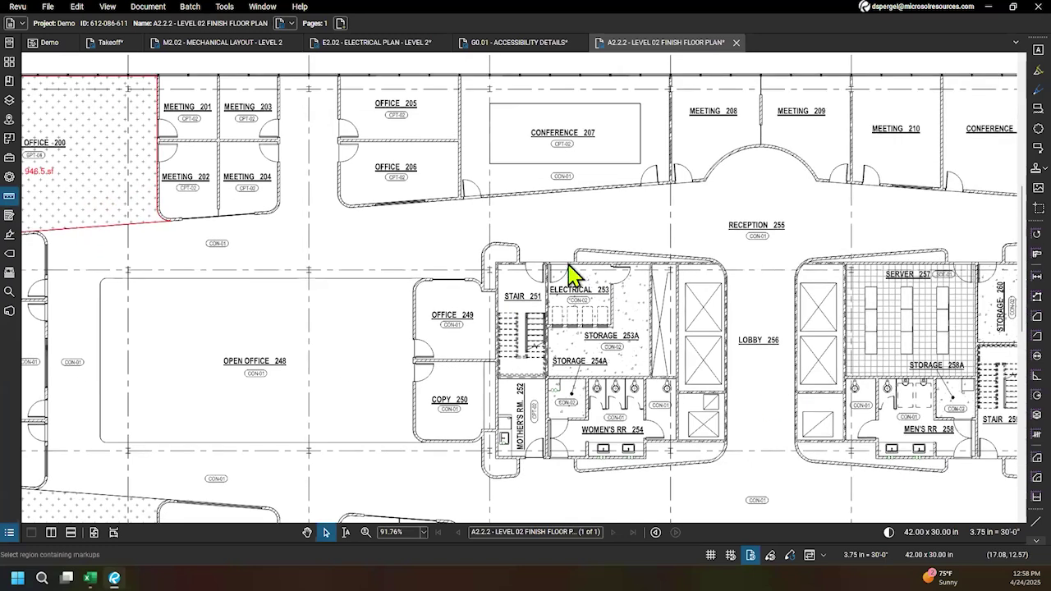
{"action": "left_click", "coordinate": [220, 7]}
{"action": "mouse_move", "coordinate": [245, 49]}
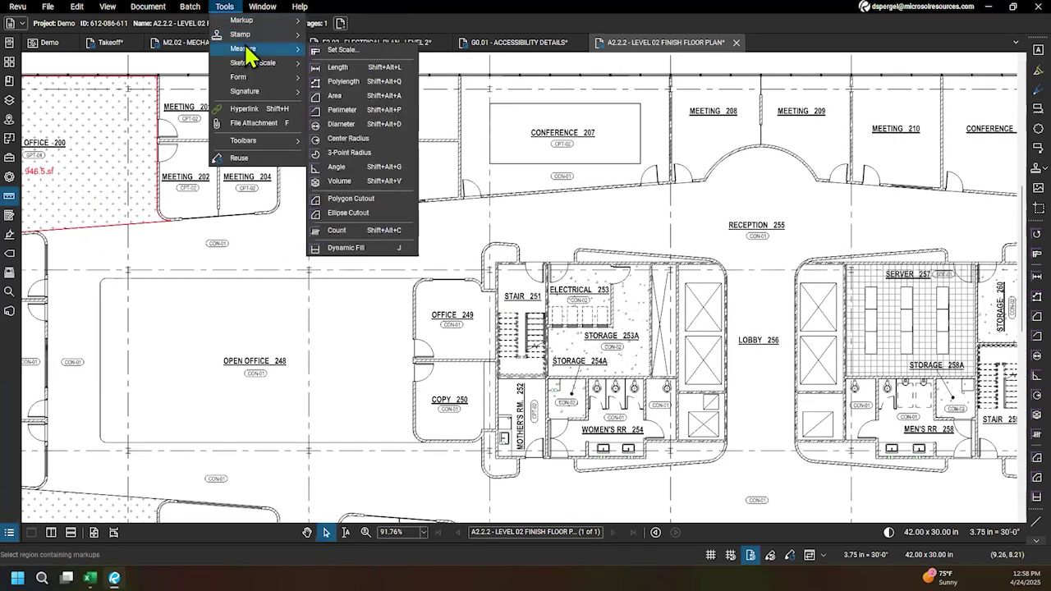
{"action": "left_click", "coordinate": [361, 248]}
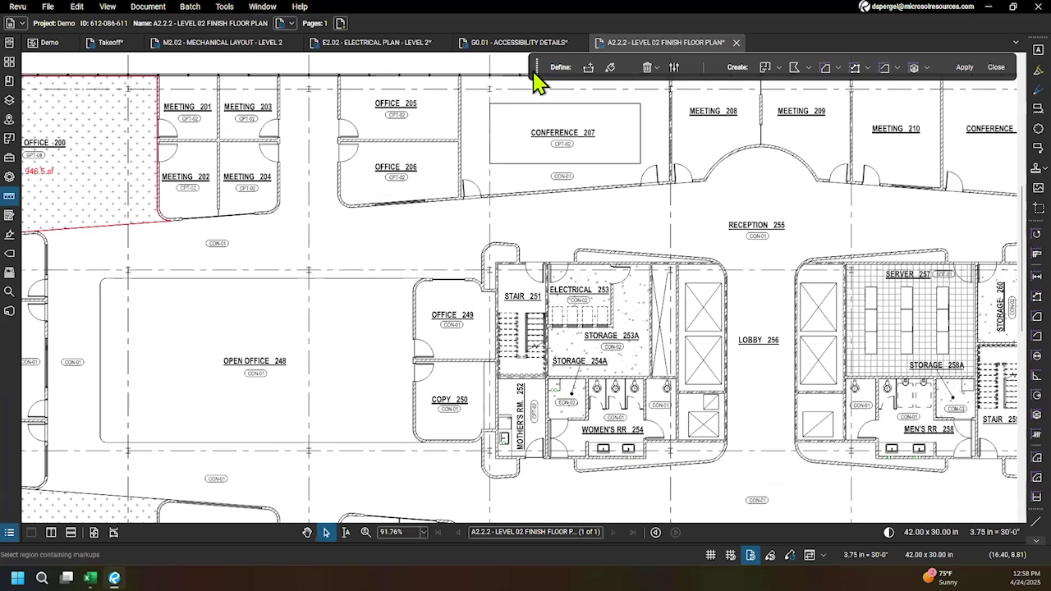
{"action": "left_click_drag", "start_coordinate": [535, 69], "coordinate": [340, 158]}
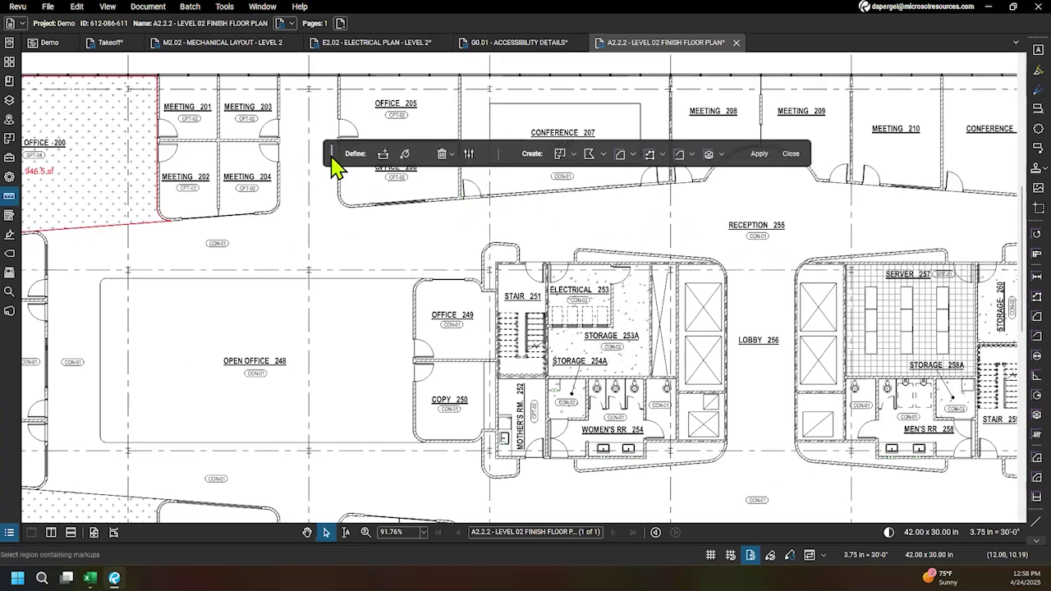
{"action": "left_click_drag", "start_coordinate": [333, 165], "coordinate": [359, 153]}
{"action": "scroll", "coordinate": [713, 271], "scroll_direction": "down", "scroll_amount": 3}
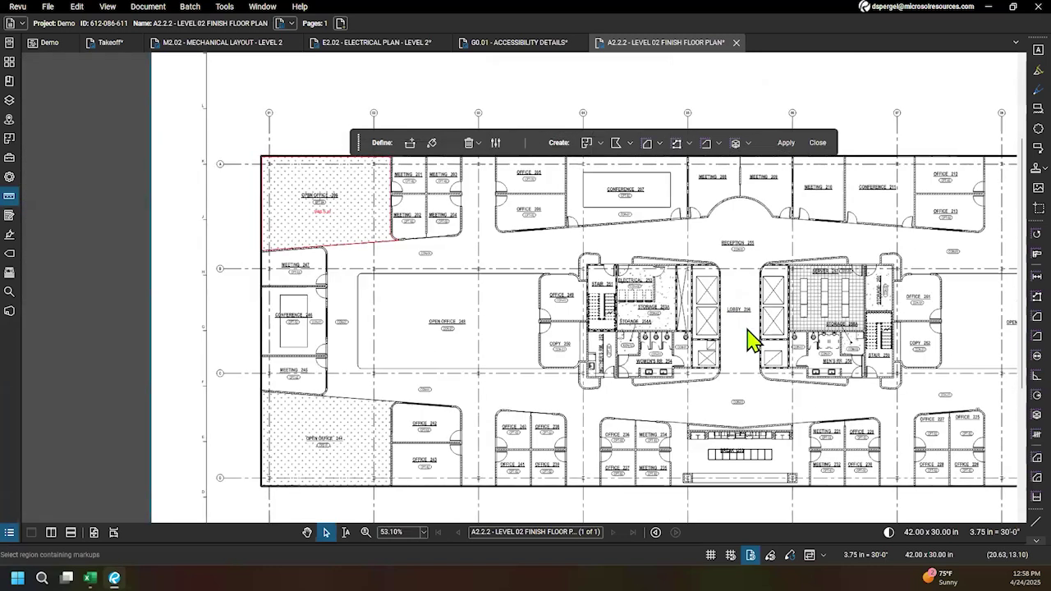
{"action": "left_click_drag", "start_coordinate": [547, 293], "coordinate": [392, 321]}
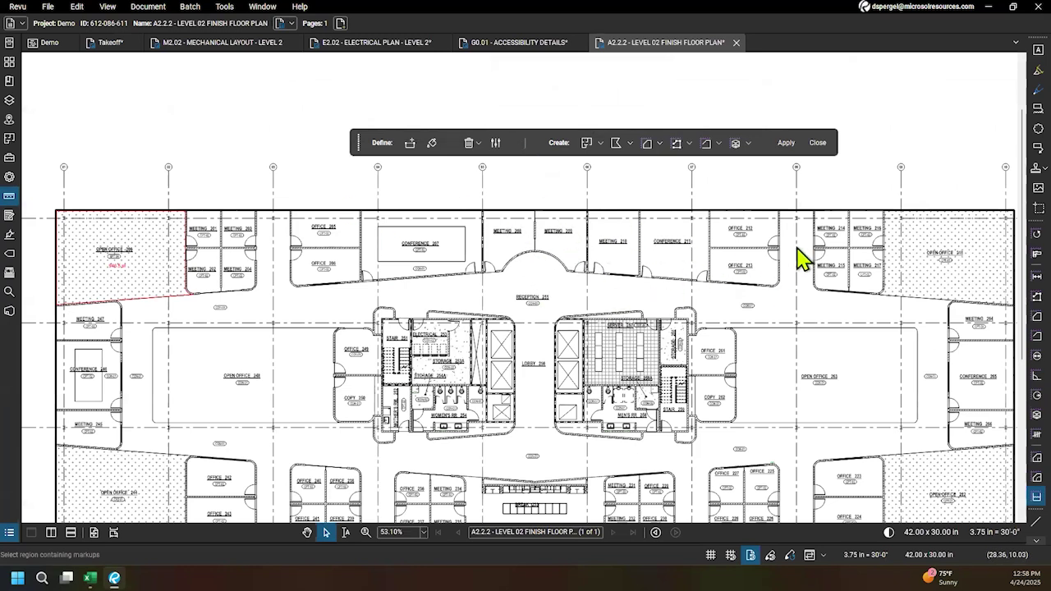
{"action": "scroll", "coordinate": [798, 246], "scroll_direction": "up", "scroll_amount": 2}
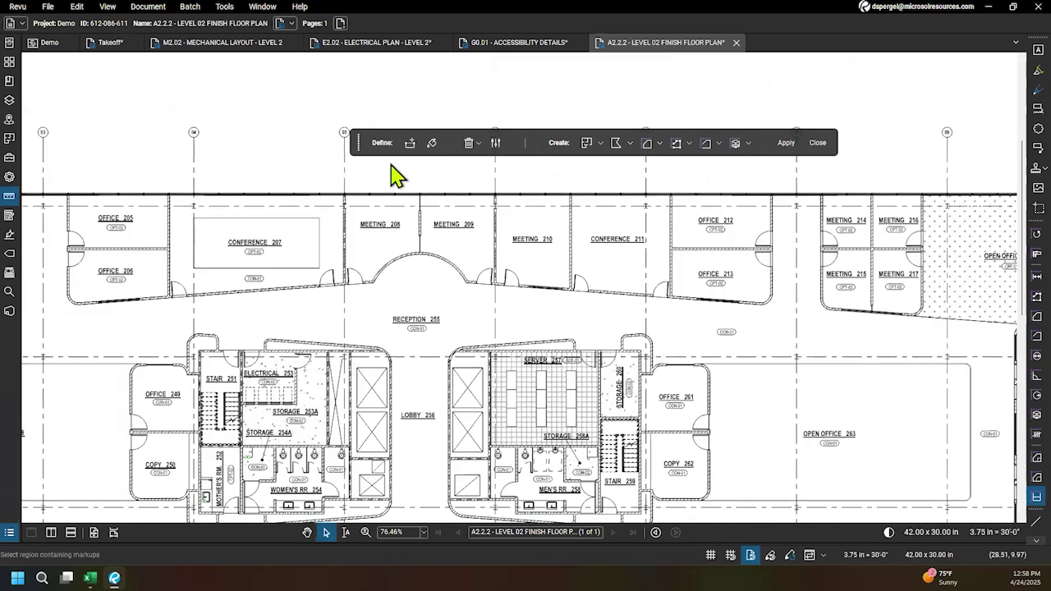
Step: Fill the dotted carpet area of Open Office 218 with Dynamic Fill
{"action": "left_click", "coordinate": [433, 145]}
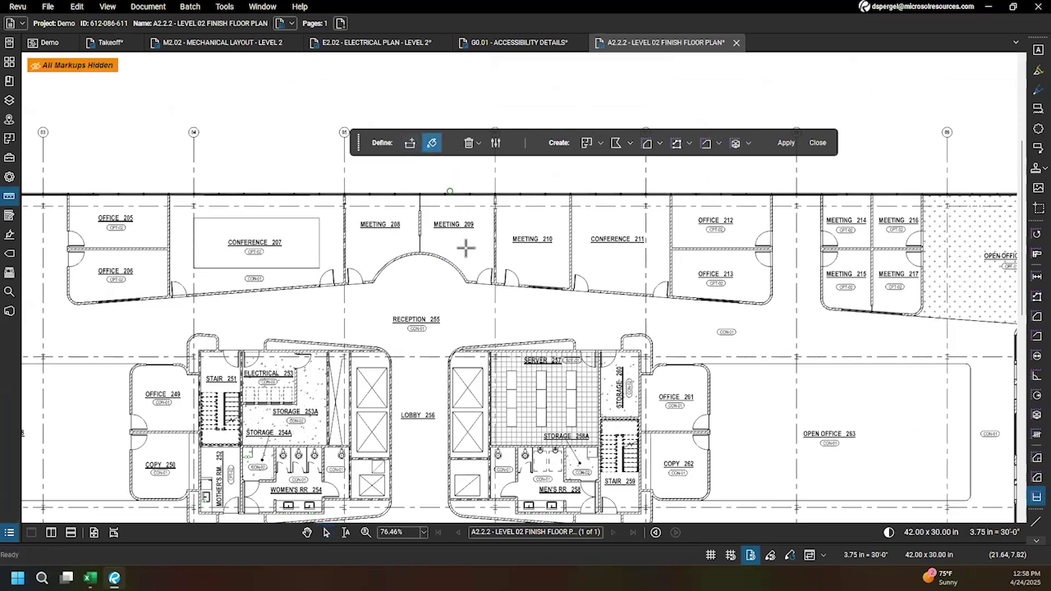
{"action": "scroll", "coordinate": [304, 305], "scroll_direction": "up", "scroll_amount": 5}
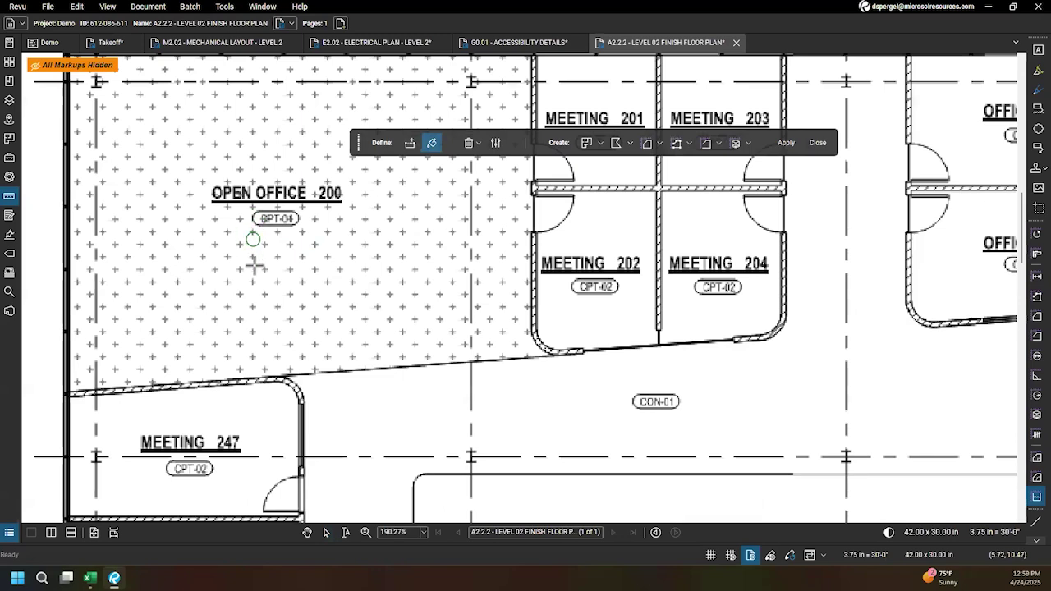
{"action": "scroll", "coordinate": [255, 281], "scroll_direction": "down", "scroll_amount": 5}
{"action": "scroll", "coordinate": [660, 284], "scroll_direction": "up", "scroll_amount": 1}
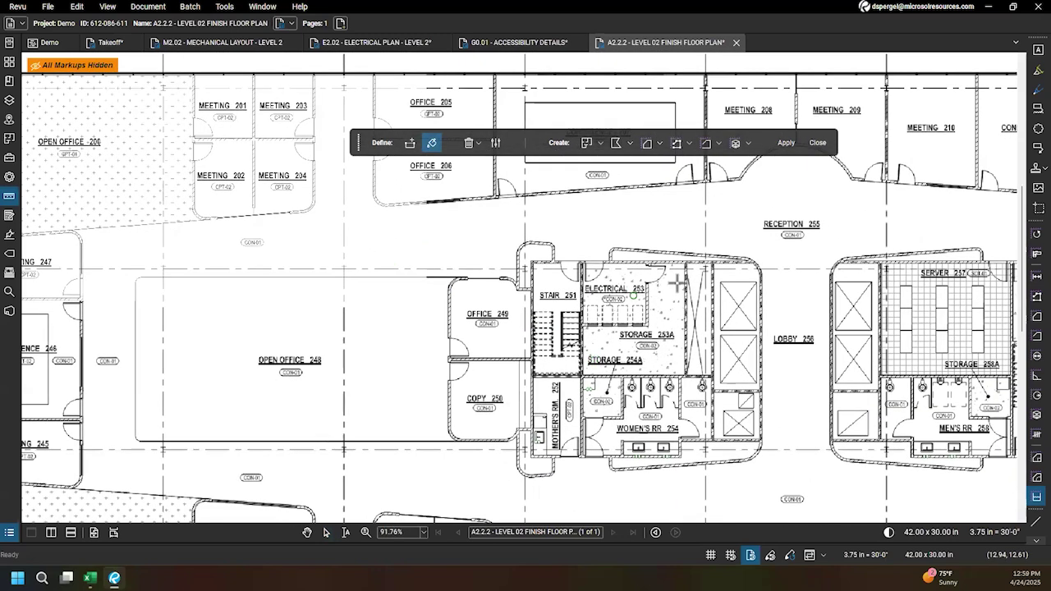
{"action": "scroll", "coordinate": [659, 284], "scroll_direction": "right", "scroll_amount": 4}
{"action": "scroll", "coordinate": [354, 310], "scroll_direction": "right", "scroll_amount": 6}
{"action": "scroll", "coordinate": [355, 309], "scroll_direction": "up", "scroll_amount": 1}
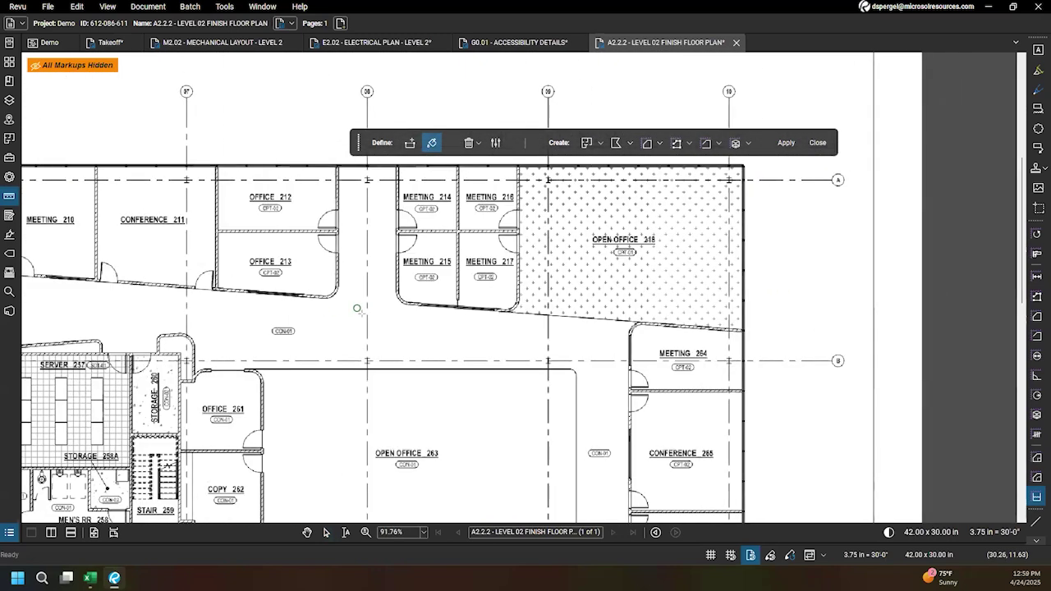
{"action": "left_click", "coordinate": [679, 254]}
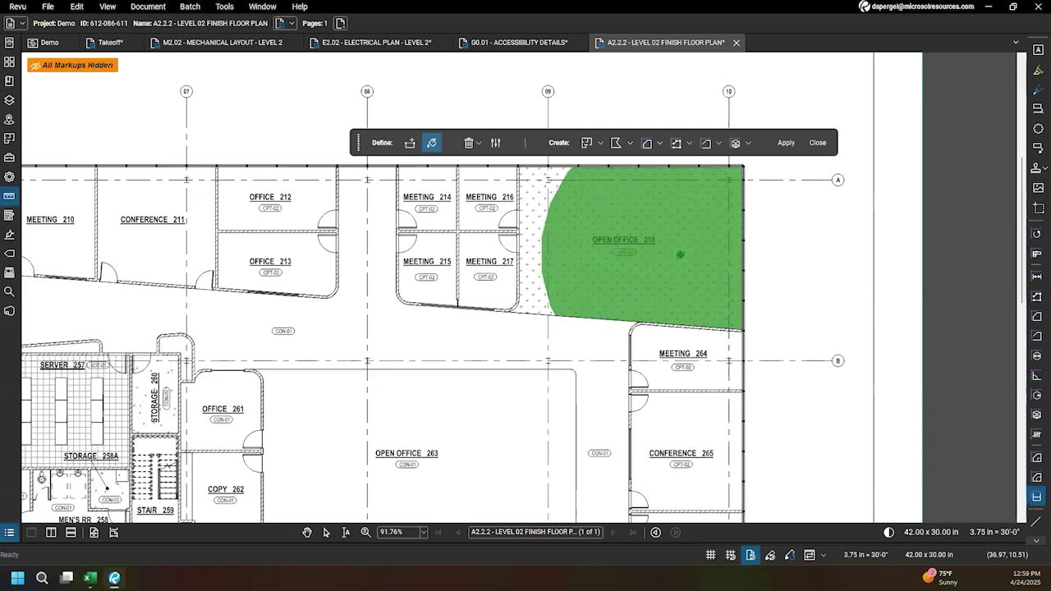
Step: Fill the carpet areas of Open Office 222 and Open Office 244 as well
{"action": "scroll", "coordinate": [499, 305], "scroll_direction": "down", "scroll_amount": 3}
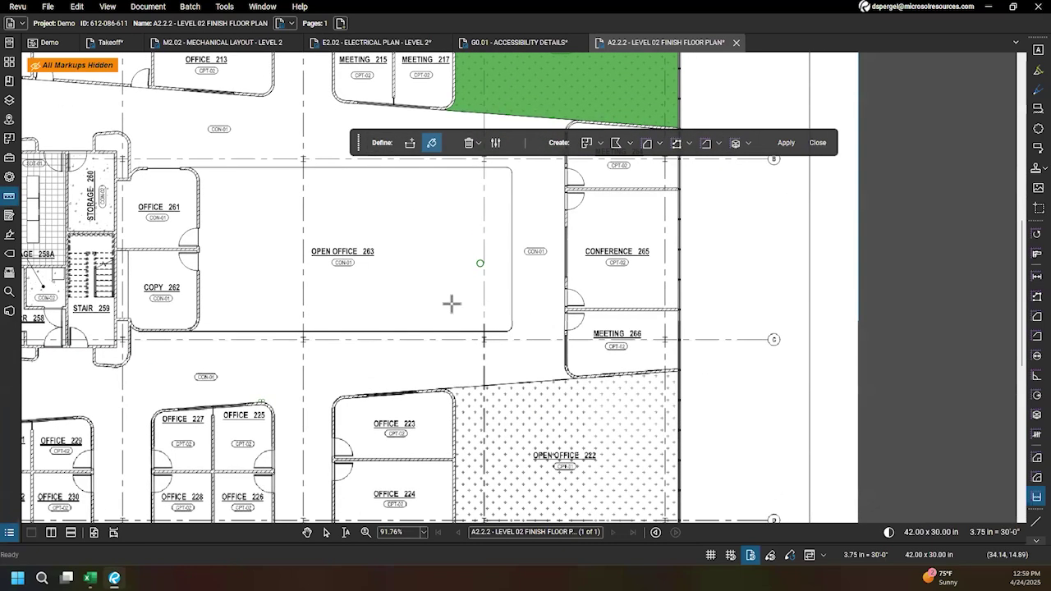
{"action": "scroll", "coordinate": [560, 338], "scroll_direction": "down", "scroll_amount": 2}
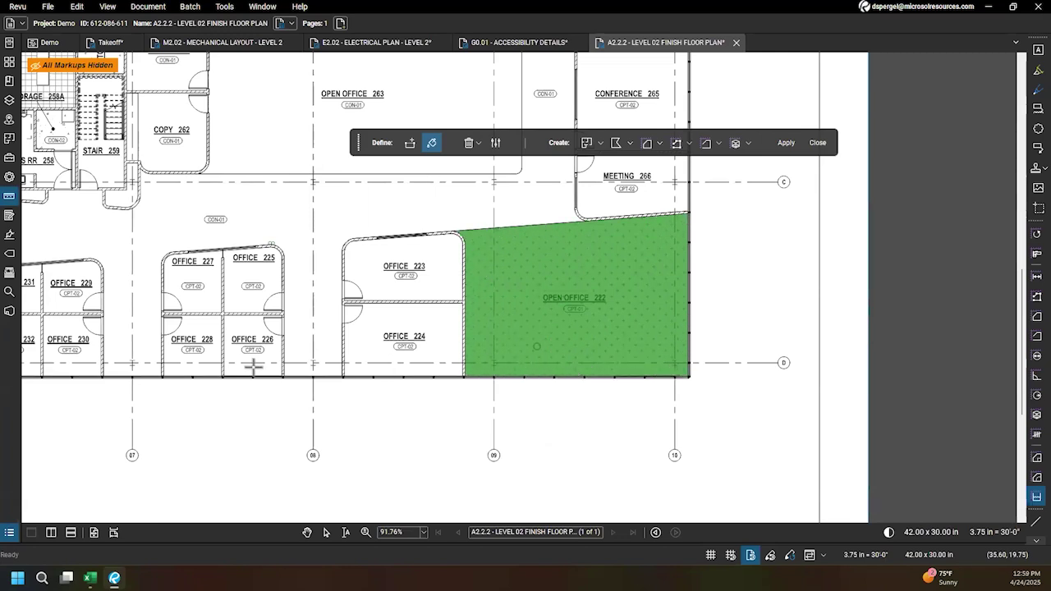
{"action": "scroll", "coordinate": [253, 367], "scroll_direction": "left", "scroll_amount": 8}
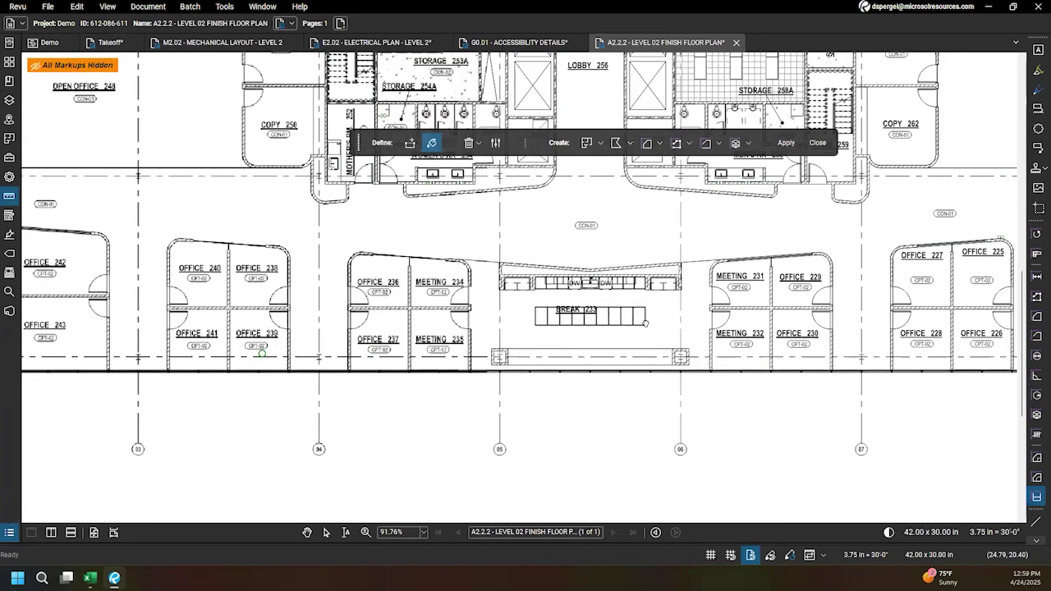
{"action": "scroll", "coordinate": [261, 352], "scroll_direction": "left", "scroll_amount": 5}
{"action": "left_click", "coordinate": [314, 297]}
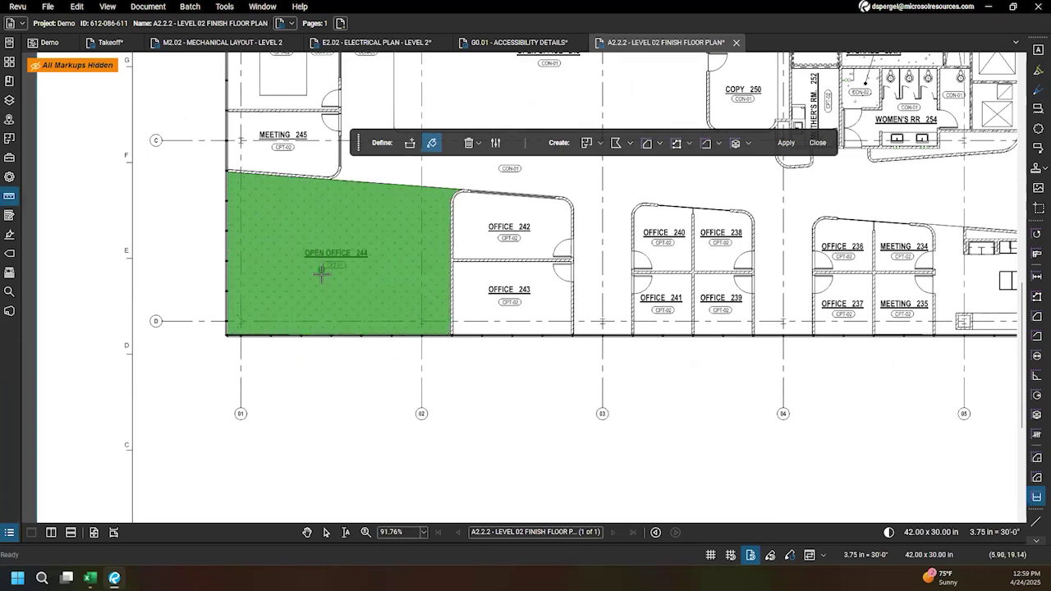
Step: Turn the three filled open offices into area measurements using the recent Carpet 1 tool's properties
{"action": "scroll", "coordinate": [730, 243], "scroll_direction": "down", "scroll_amount": 5}
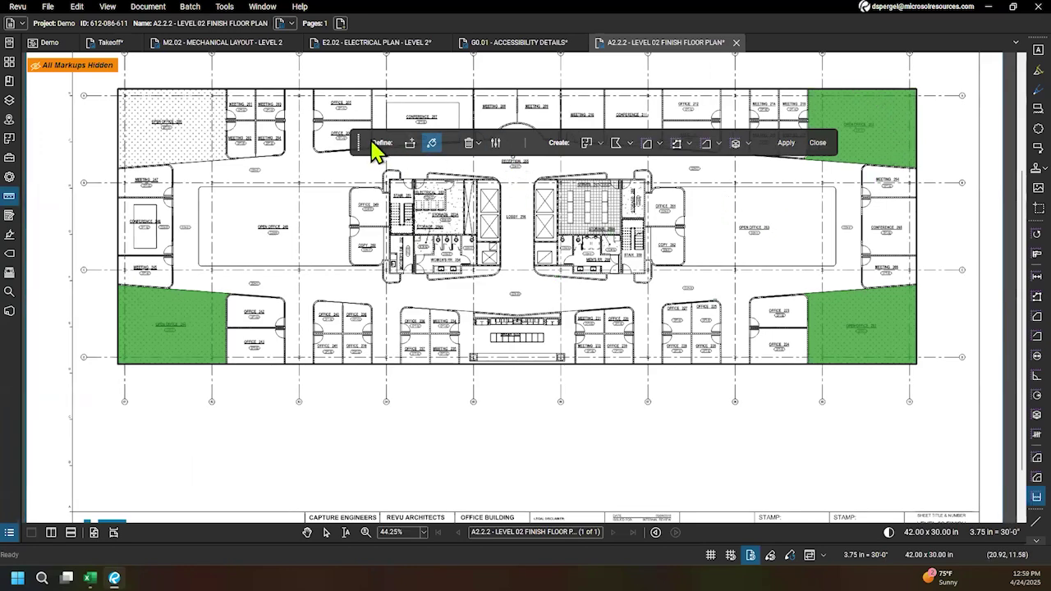
{"action": "left_click_drag", "start_coordinate": [364, 150], "coordinate": [238, 143]}
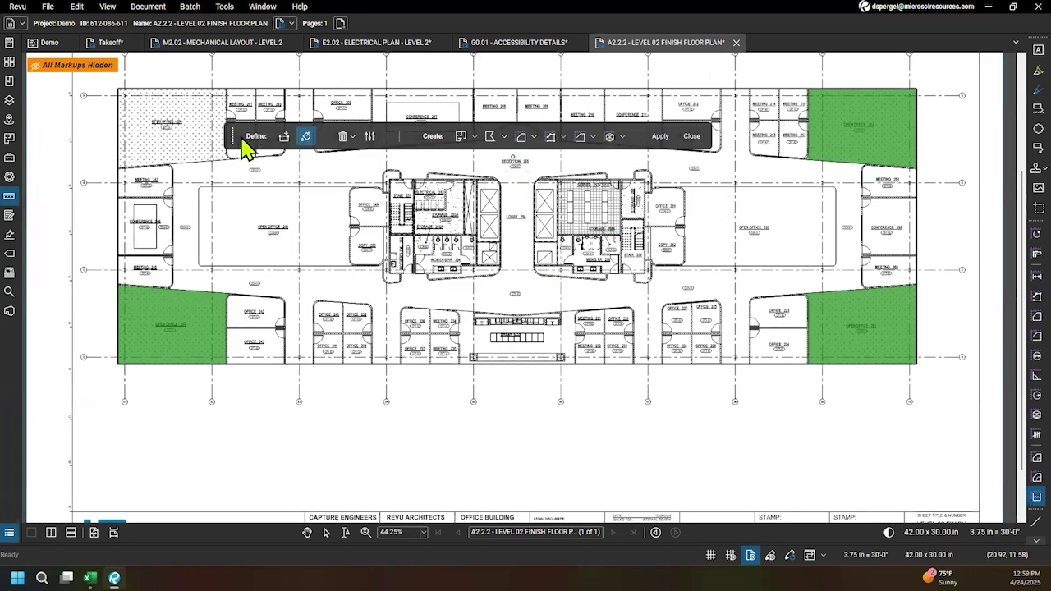
{"action": "left_click", "coordinate": [534, 138]}
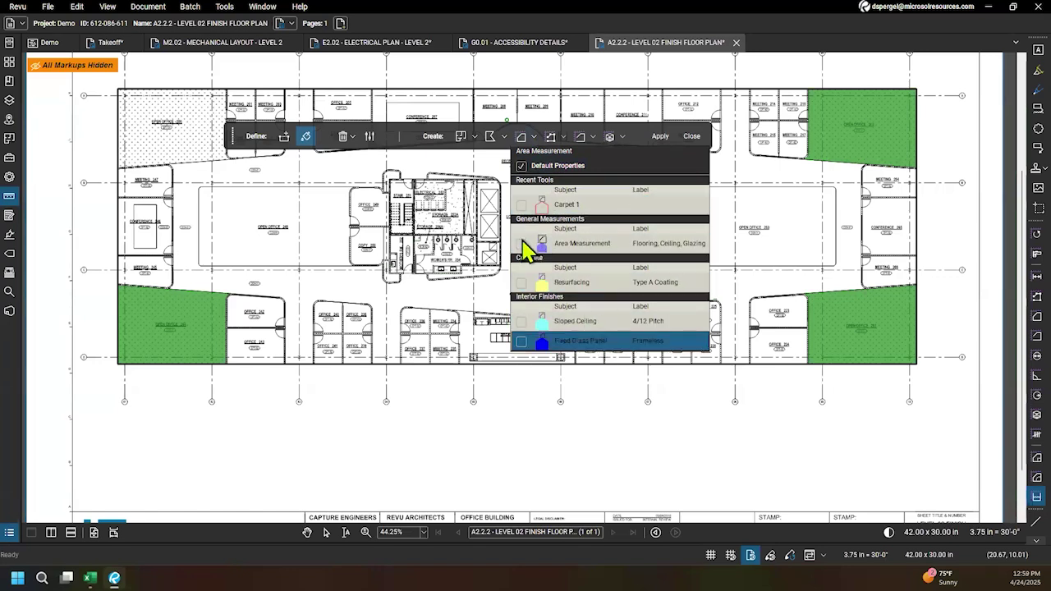
{"action": "left_click", "coordinate": [526, 204]}
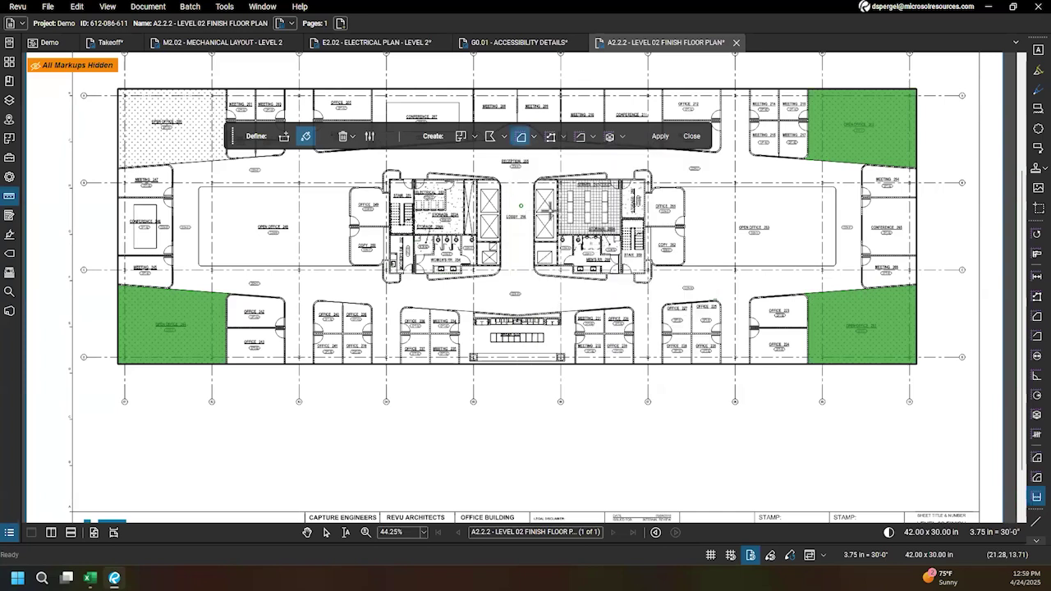
{"action": "left_click", "coordinate": [661, 137]}
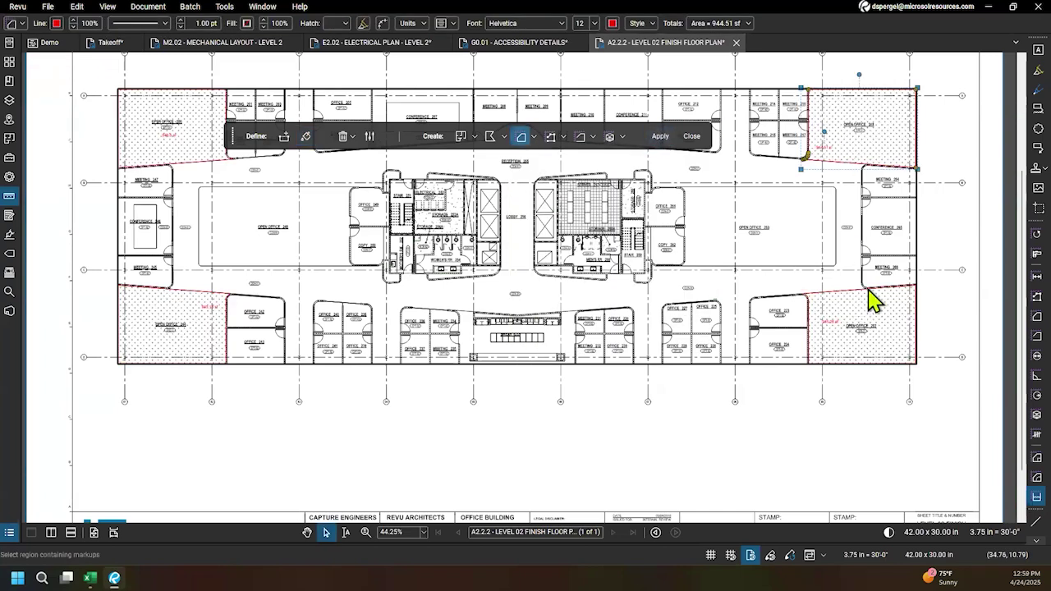
Step: Examine the new area measurements in the corner open offices, including how the Open Office 218 boundary follows the rounded wall corner
{"action": "scroll", "coordinate": [862, 332], "scroll_direction": "up", "scroll_amount": 5}
{"action": "scroll", "coordinate": [739, 337], "scroll_direction": "down", "scroll_amount": 5}
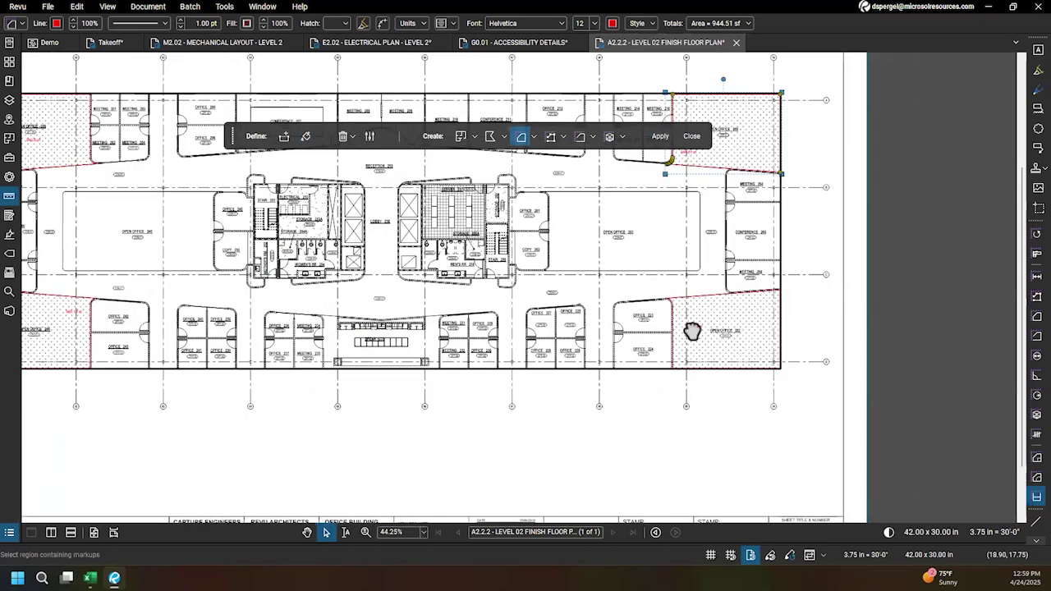
{"action": "scroll", "coordinate": [419, 369], "scroll_direction": "up", "scroll_amount": 4}
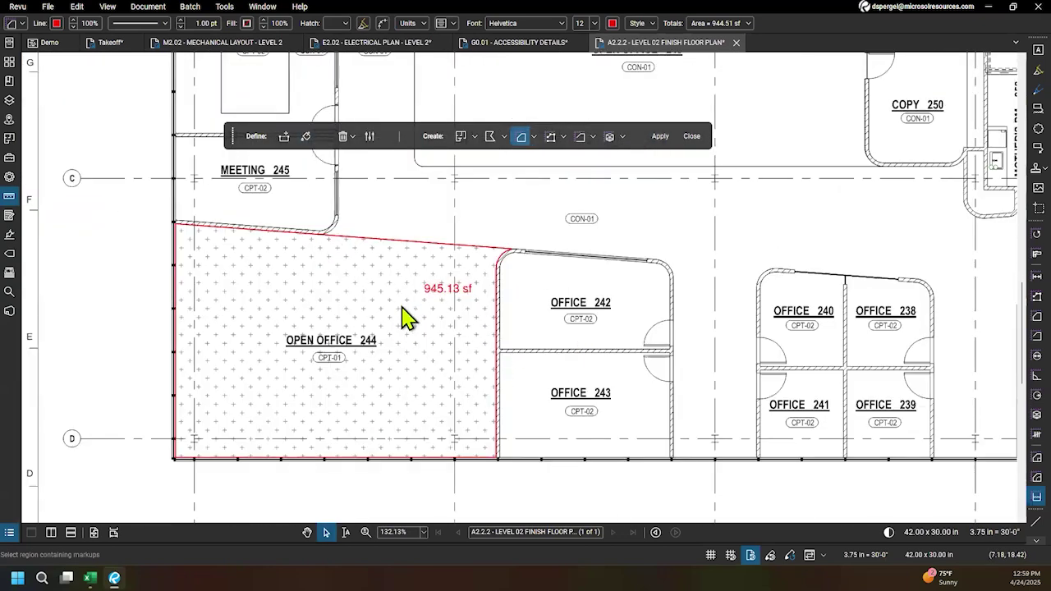
{"action": "scroll", "coordinate": [411, 312], "scroll_direction": "down", "scroll_amount": 3}
{"action": "scroll", "coordinate": [629, 284], "scroll_direction": "up", "scroll_amount": 3}
{"action": "scroll", "coordinate": [886, 195], "scroll_direction": "right", "scroll_amount": 5}
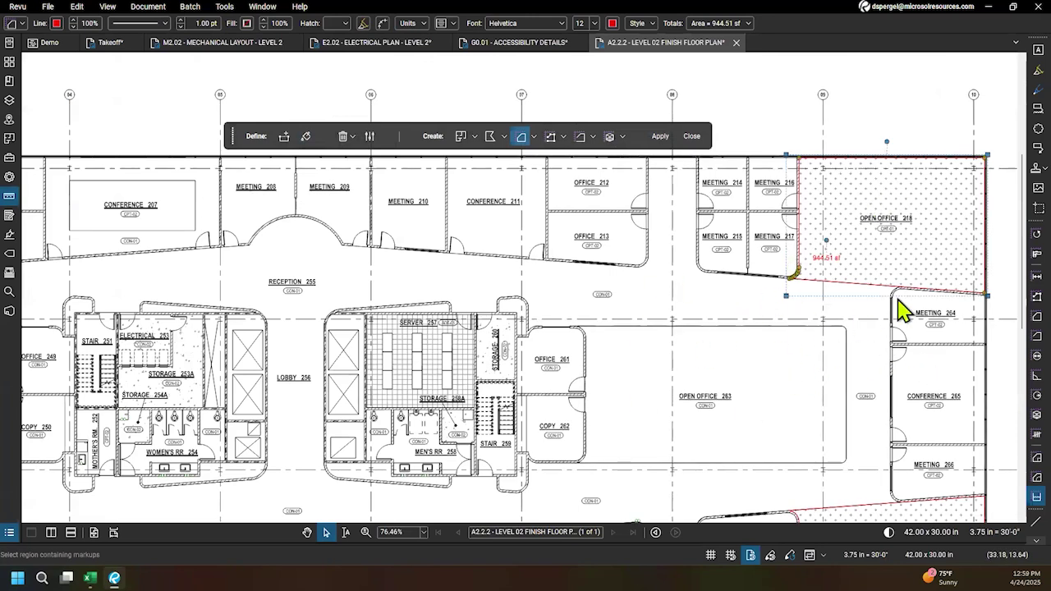
{"action": "scroll", "coordinate": [822, 288], "scroll_direction": "up", "scroll_amount": 10}
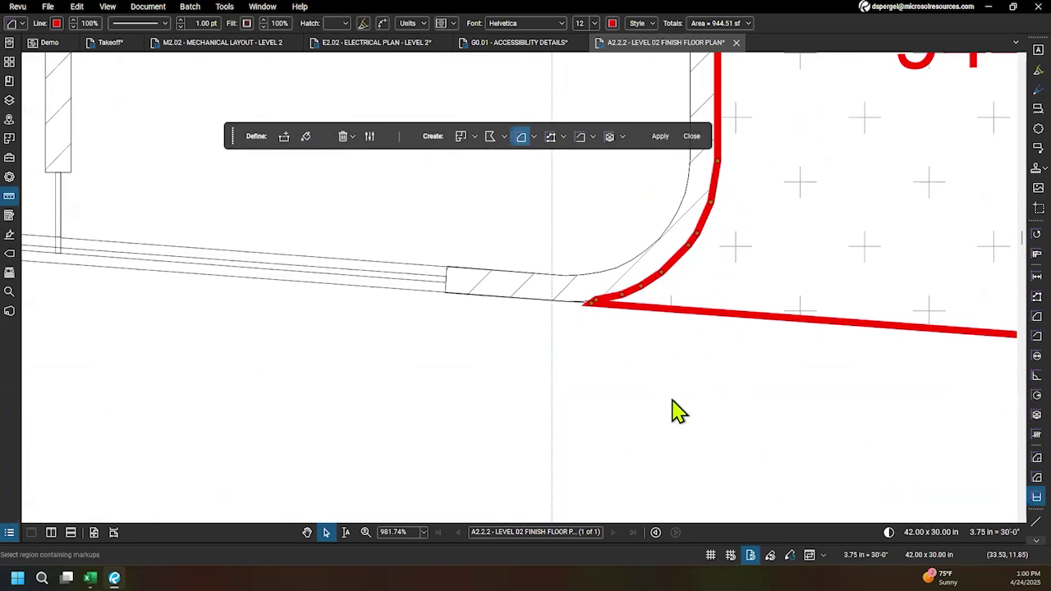
{"action": "scroll", "coordinate": [669, 420], "scroll_direction": "down", "scroll_amount": 2}
{"action": "scroll", "coordinate": [603, 471], "scroll_direction": "down", "scroll_amount": 2}
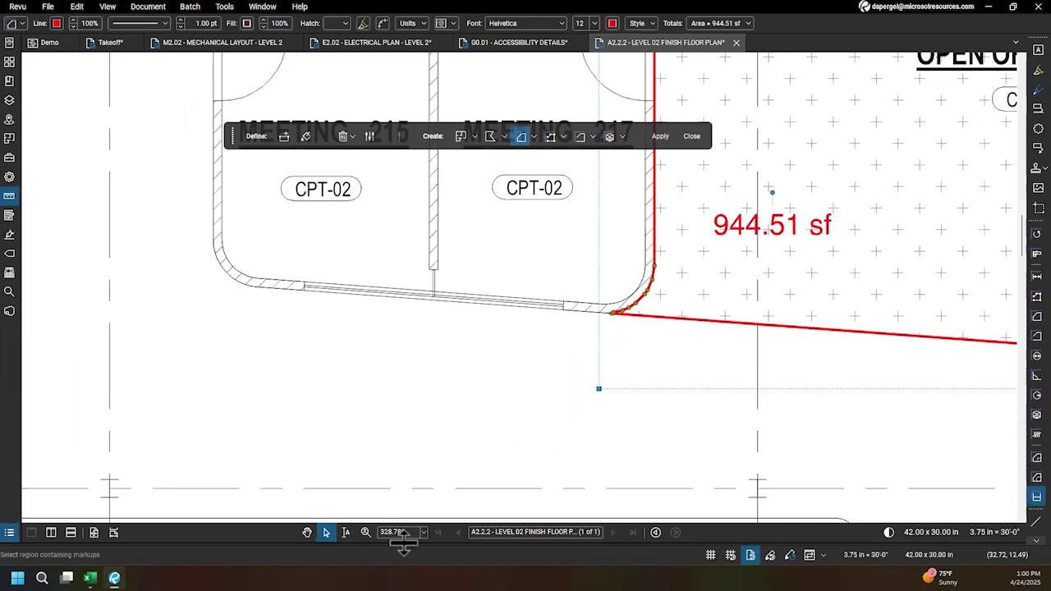
{"action": "left_click", "coordinate": [462, 403]}
{"action": "scroll", "coordinate": [438, 411], "scroll_direction": "down", "scroll_amount": 3}
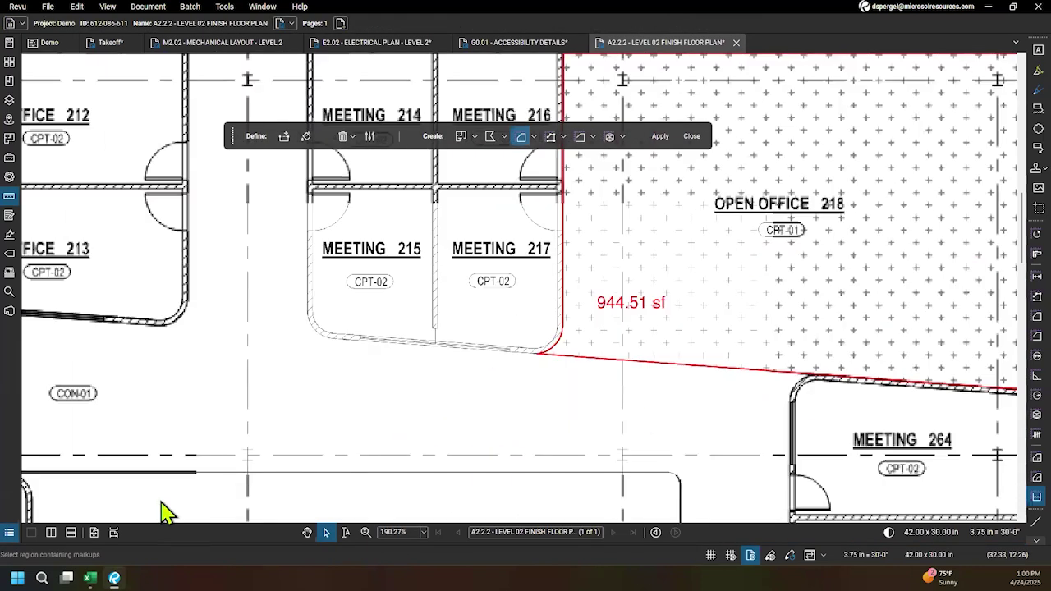
Step: Switch to the Takeoff8 workbook in Excel and go to the empty rows below the last takeoff entry
{"action": "mouse_move", "coordinate": [91, 578]}
{"action": "left_click", "coordinate": [90, 538]}
{"action": "scroll", "coordinate": [421, 376], "scroll_direction": "down", "scroll_amount": 15}
{"action": "scroll", "coordinate": [421, 376], "scroll_direction": "down", "scroll_amount": 20}
{"action": "scroll", "coordinate": [425, 411], "scroll_direction": "up", "scroll_amount": 8}
{"action": "scroll", "coordinate": [429, 443], "scroll_direction": "down", "scroll_amount": 9}
{"action": "scroll", "coordinate": [370, 410], "scroll_direction": "down", "scroll_amount": 9}
{"action": "scroll", "coordinate": [118, 307], "scroll_direction": "up", "scroll_amount": 5}
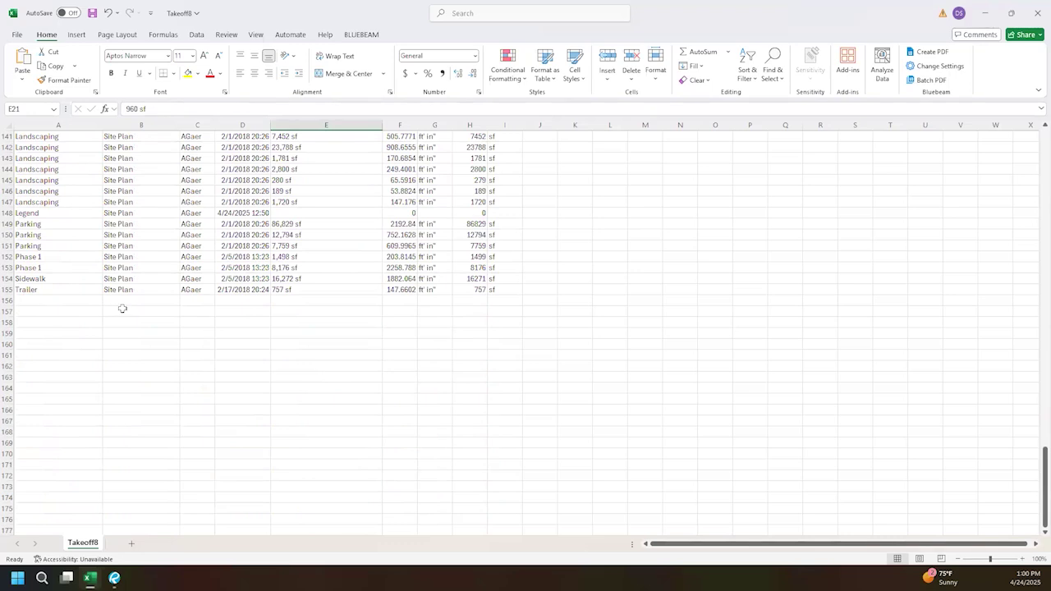
{"action": "left_click", "coordinate": [132, 300]}
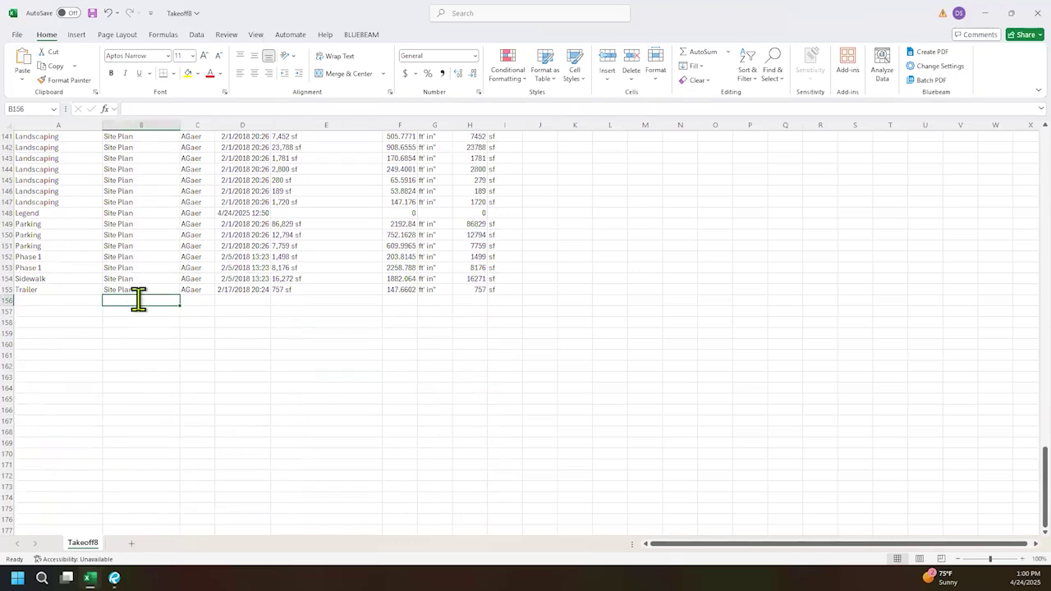
{"action": "right_click", "coordinate": [140, 303]}
{"action": "key", "text": "Escape"}
Step: Start a Quantity Link in cell B157 and add A2.2.1 - LEVEL 02 FLOOR PLAN 50% to the workbook's linked files
{"action": "left_click", "coordinate": [120, 318]}
{"action": "right_click", "coordinate": [120, 318]}
{"action": "mouse_move", "coordinate": [187, 238]}
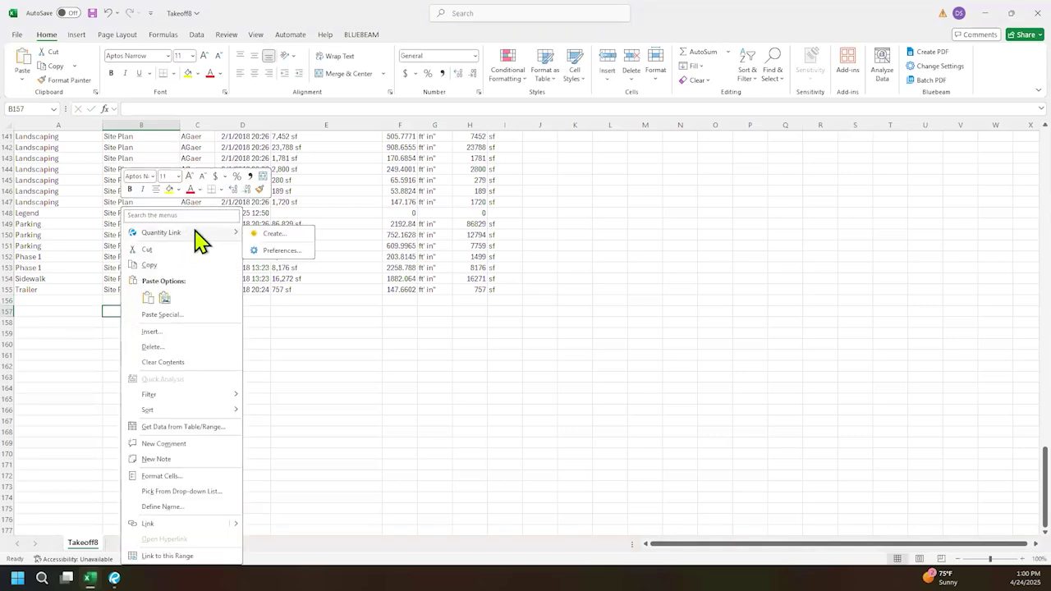
{"action": "left_click", "coordinate": [278, 236]}
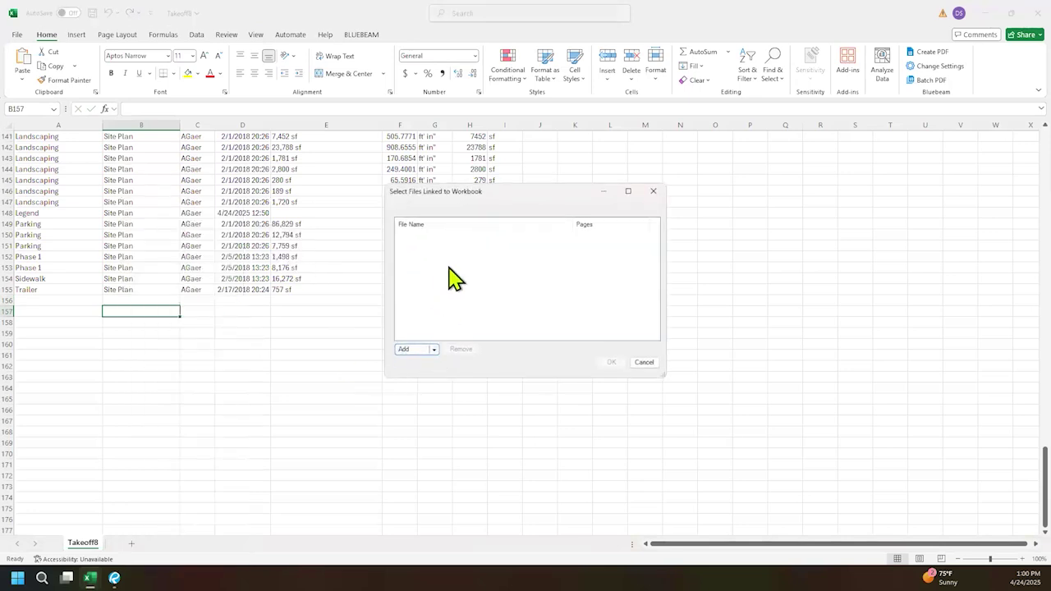
{"action": "left_click", "coordinate": [427, 350]}
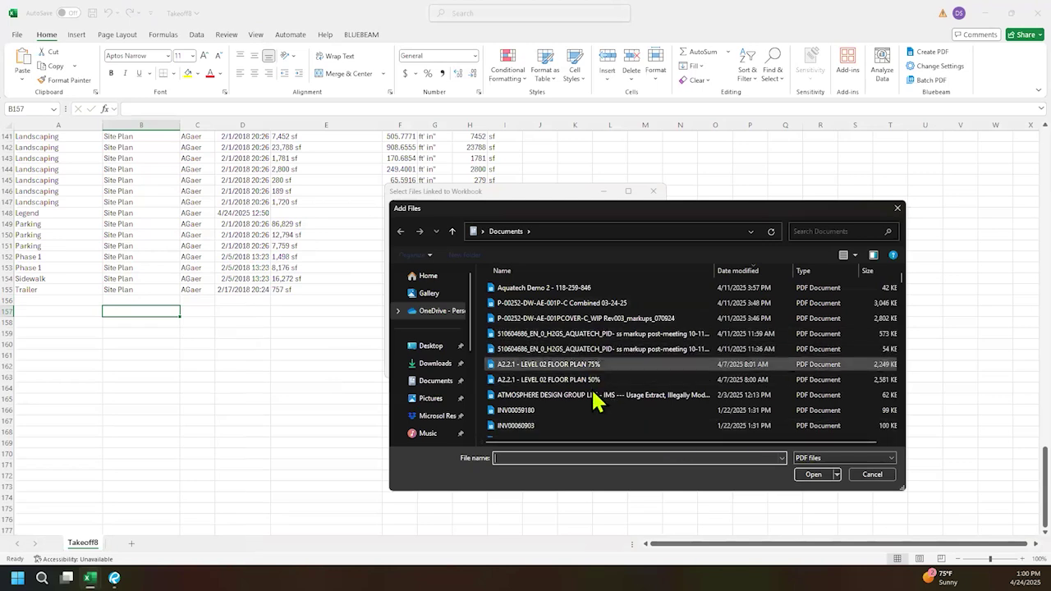
{"action": "left_click", "coordinate": [587, 381]}
{"action": "left_click", "coordinate": [815, 476]}
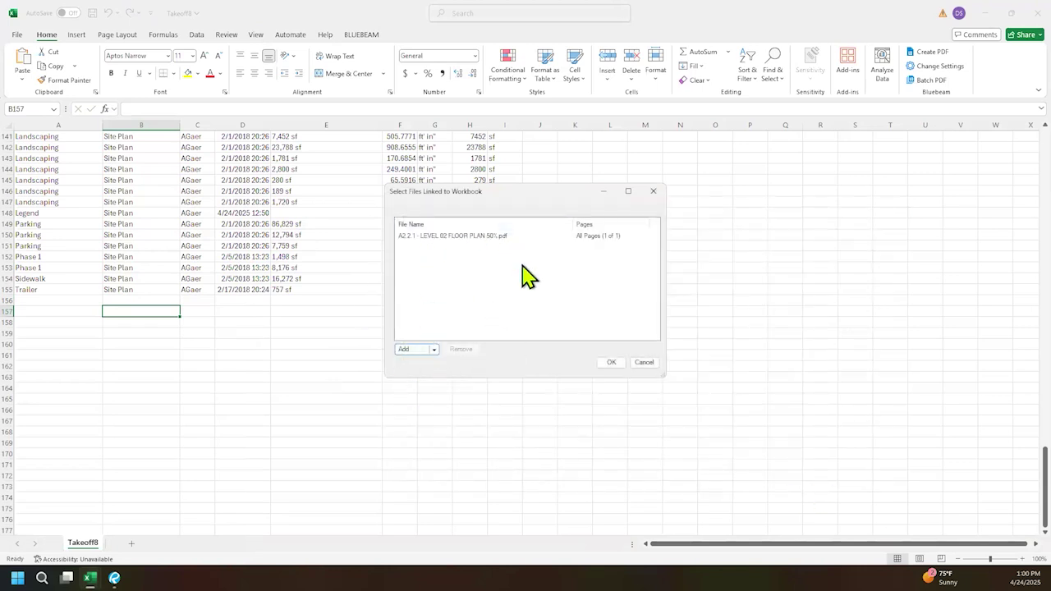
Step: Confirm the workbook's linked file and bring up the Markups List in Bluebeam Revu to examine the Carpet 1 areas against the corner open offices
{"action": "left_click", "coordinate": [621, 364]}
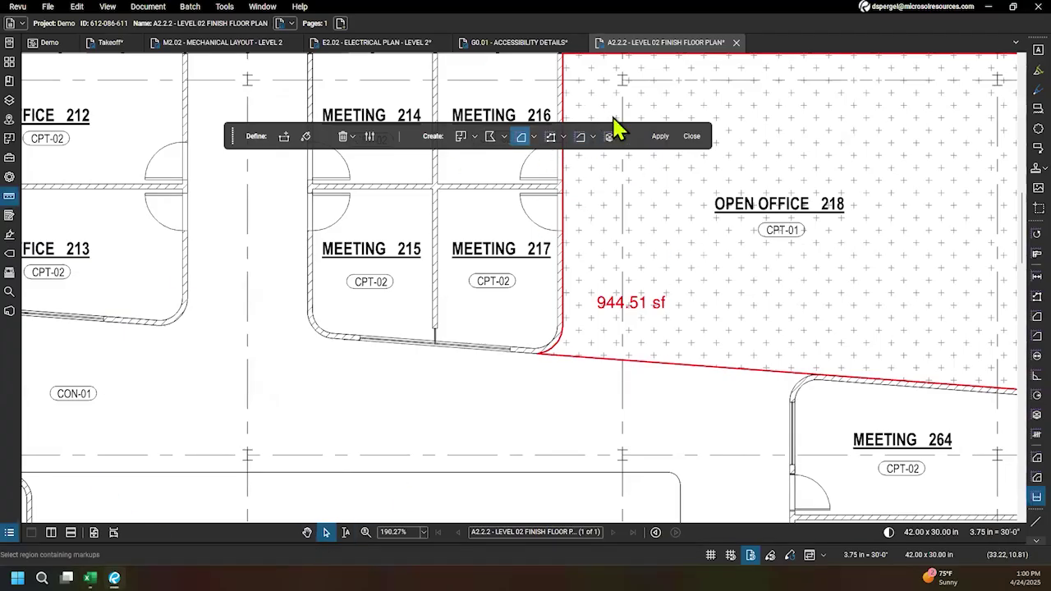
{"action": "scroll", "coordinate": [345, 327], "scroll_direction": "down", "scroll_amount": 5}
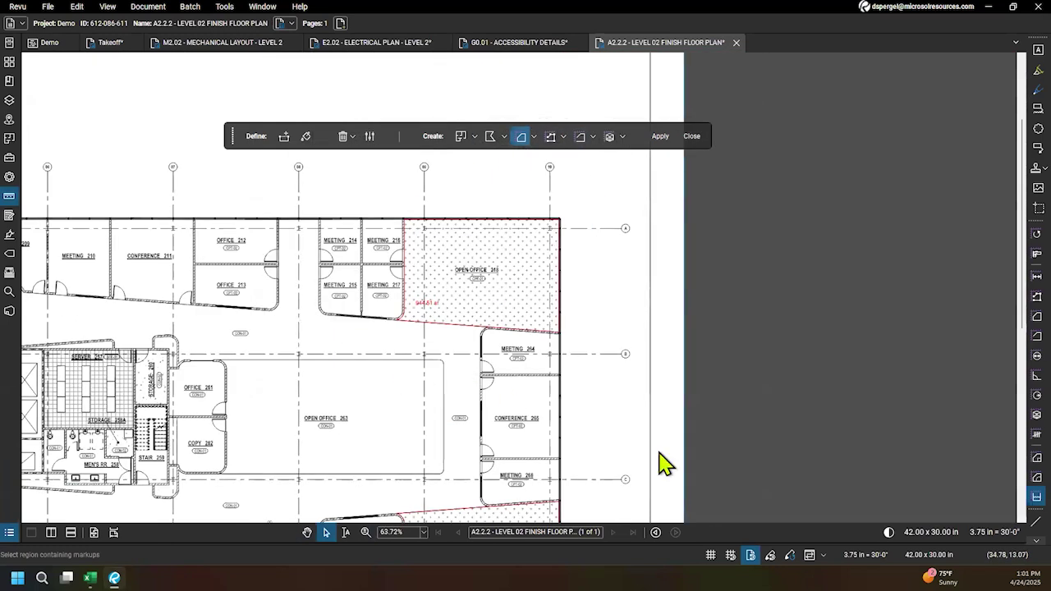
{"action": "left_click_drag", "start_coordinate": [673, 534], "coordinate": [681, 361]}
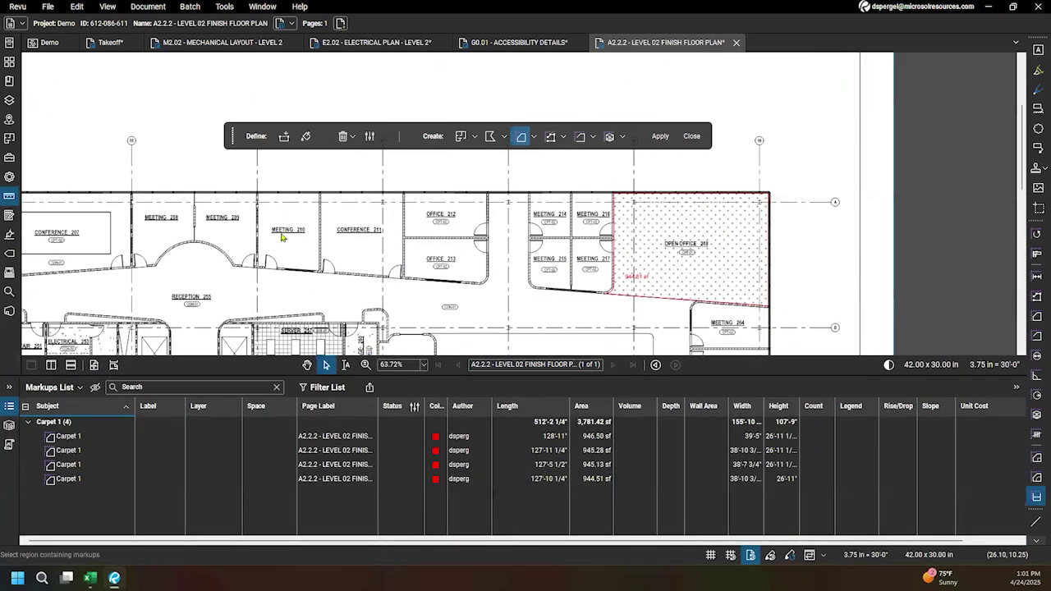
{"action": "left_click", "coordinate": [646, 285]}
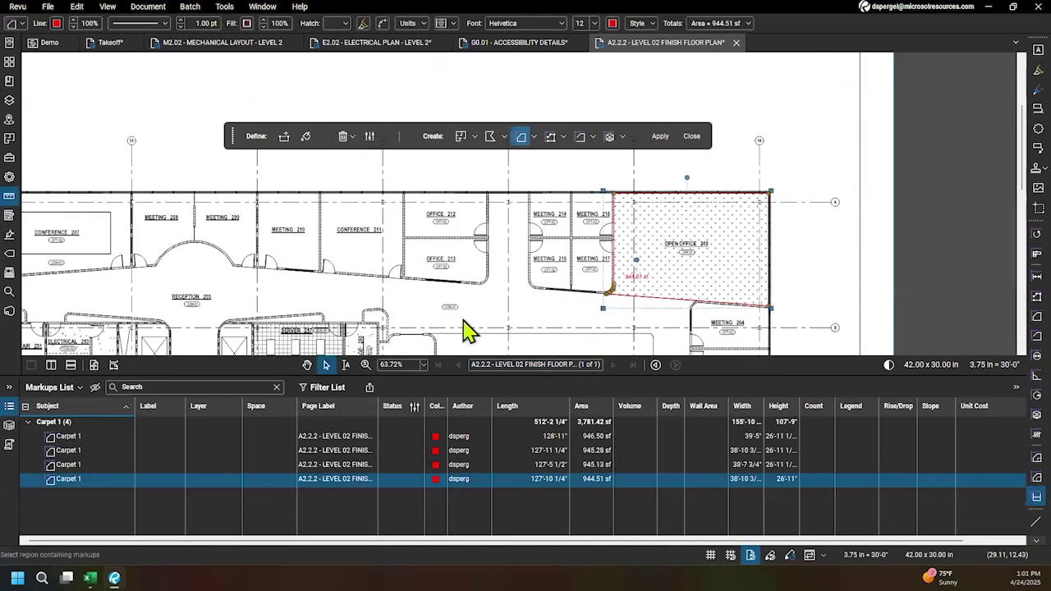
{"action": "scroll", "coordinate": [141, 232], "scroll_direction": "left", "scroll_amount": 5}
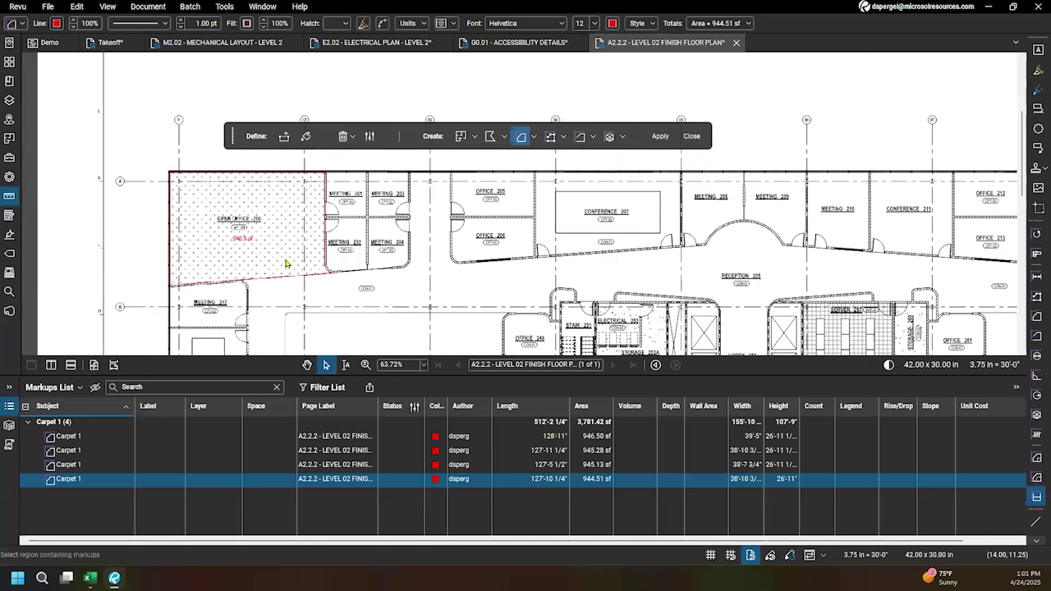
Step: Deselect the Open Office 218 area measurement and close Dynamic Fill on the finish floor plan
{"action": "key", "text": "Escape"}
{"action": "left_click", "coordinate": [692, 136]}
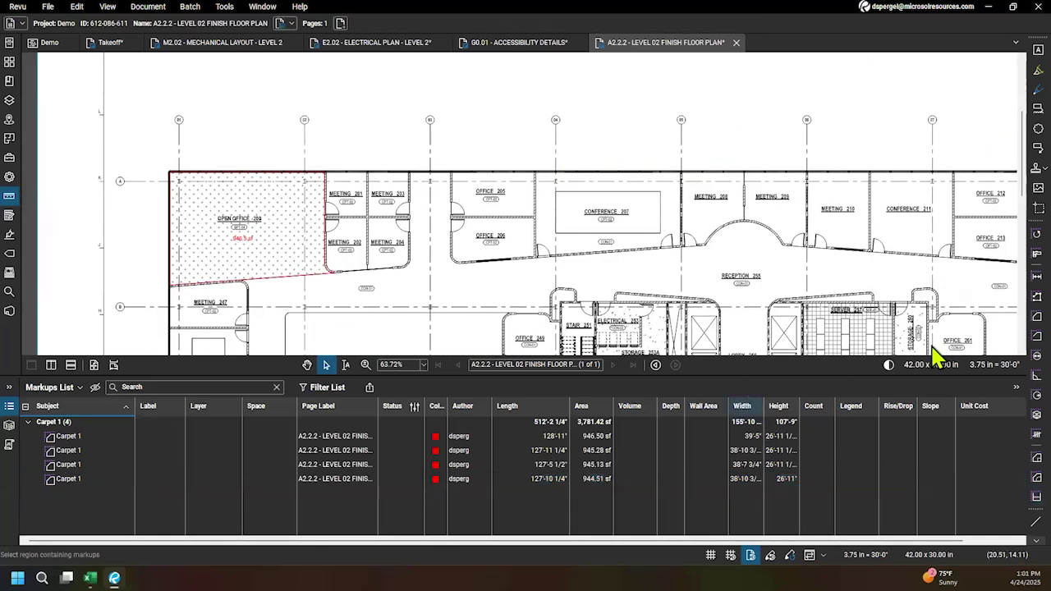
{"action": "scroll", "coordinate": [821, 275], "scroll_direction": "right", "scroll_amount": 2}
Step: Switch to Excel's Create Link window and try Count as the linked total for cell B157
{"action": "mouse_move", "coordinate": [90, 578]}
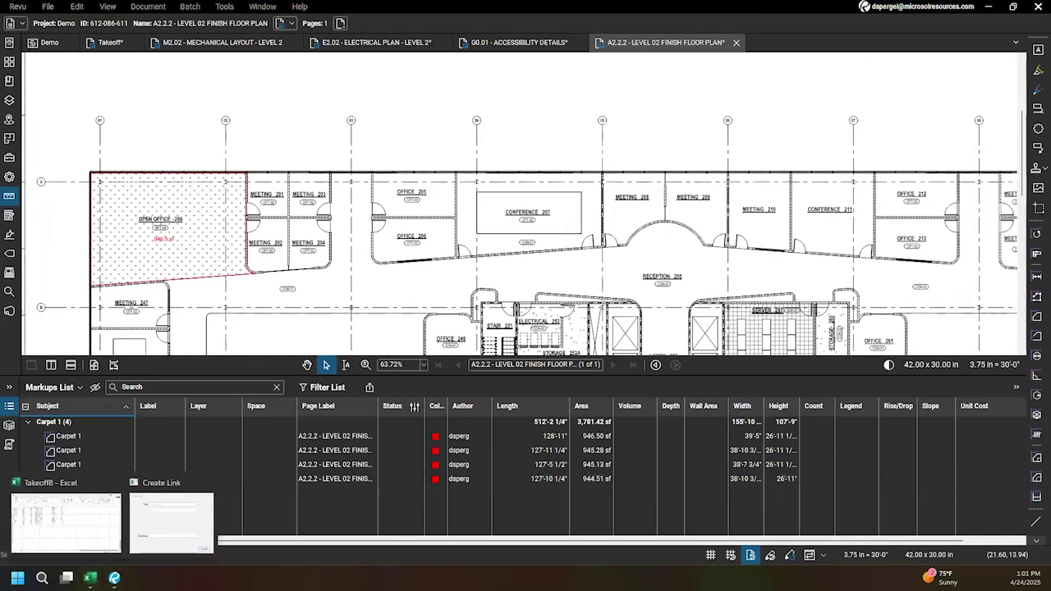
{"action": "left_click", "coordinate": [140, 534]}
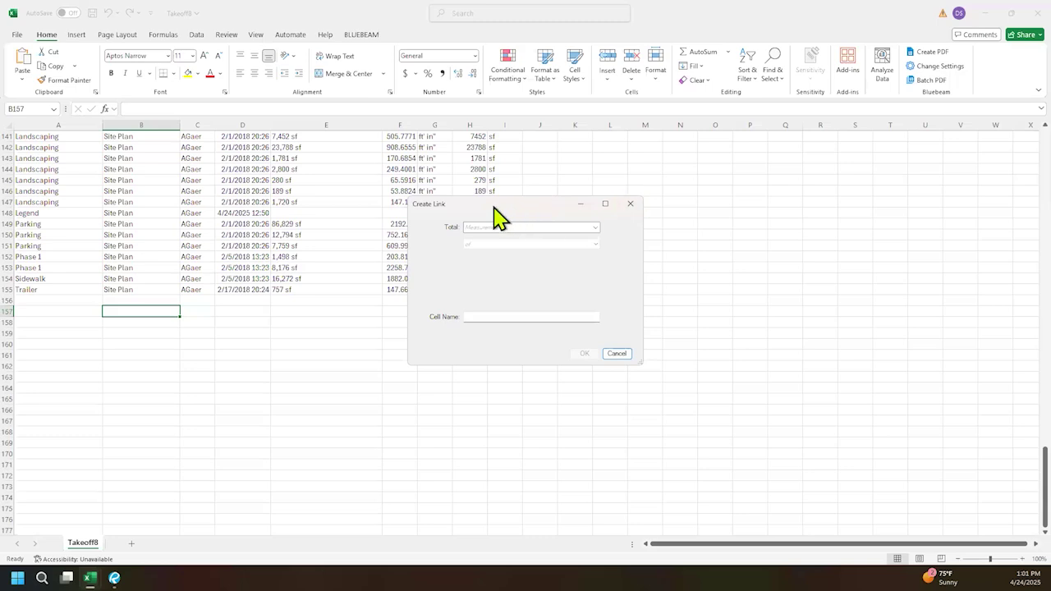
{"action": "left_click_drag", "start_coordinate": [501, 207], "coordinate": [493, 209]}
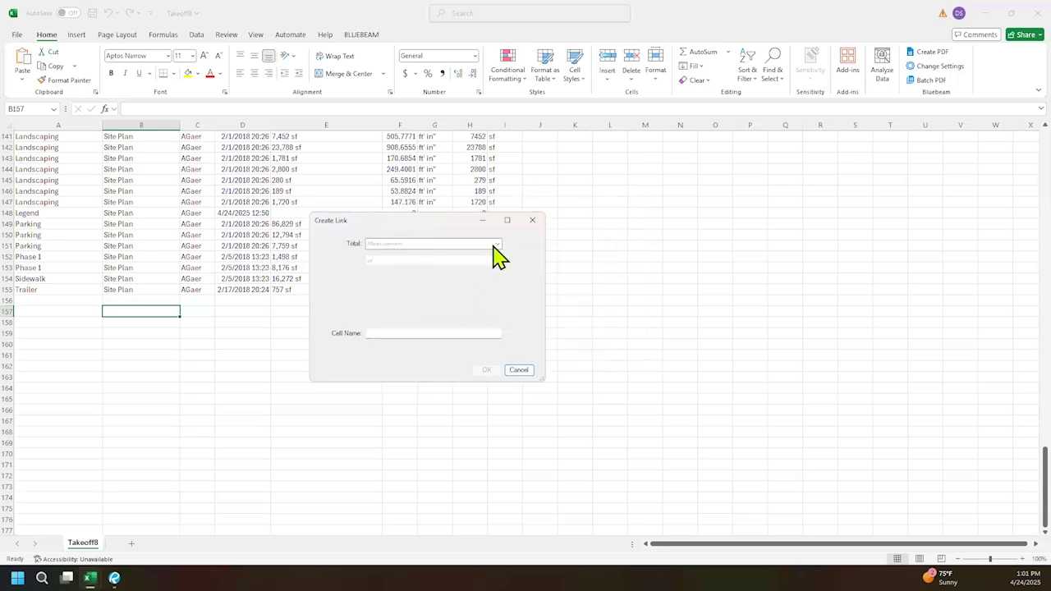
{"action": "left_click", "coordinate": [496, 244]}
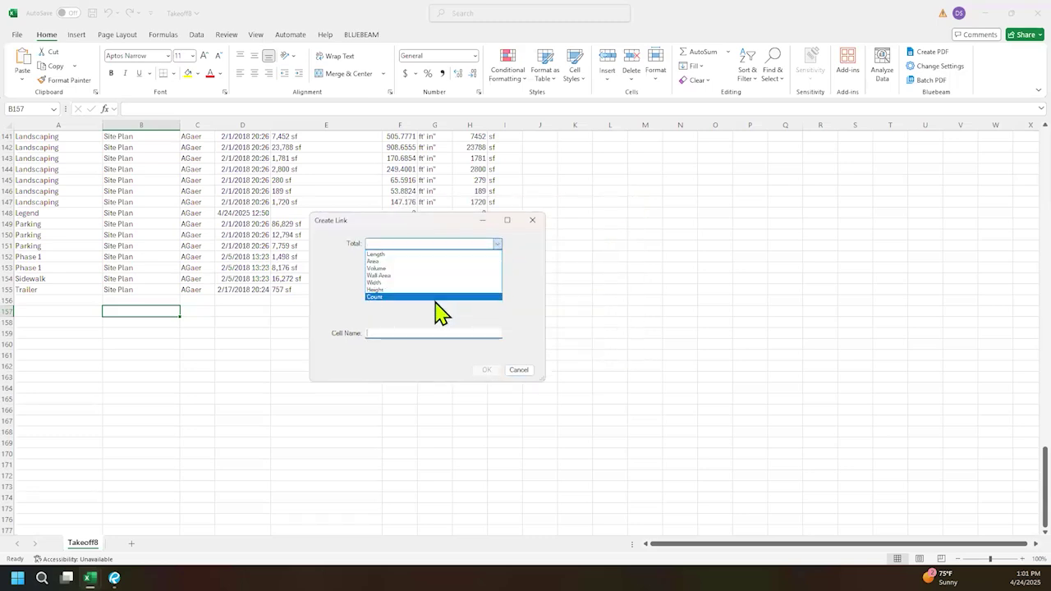
{"action": "left_click", "coordinate": [401, 296]}
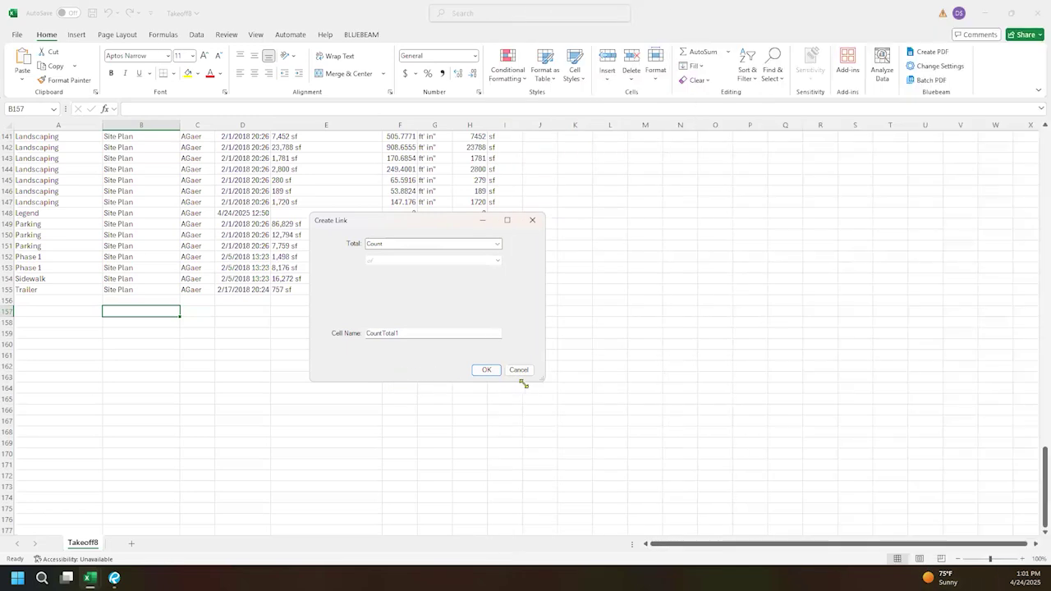
{"action": "left_click", "coordinate": [519, 369]}
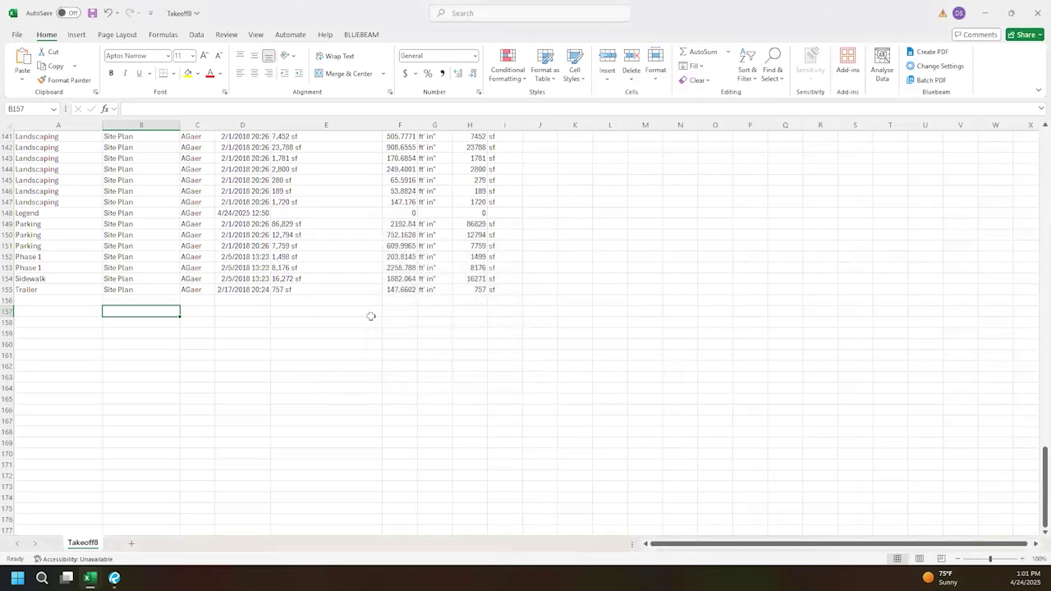